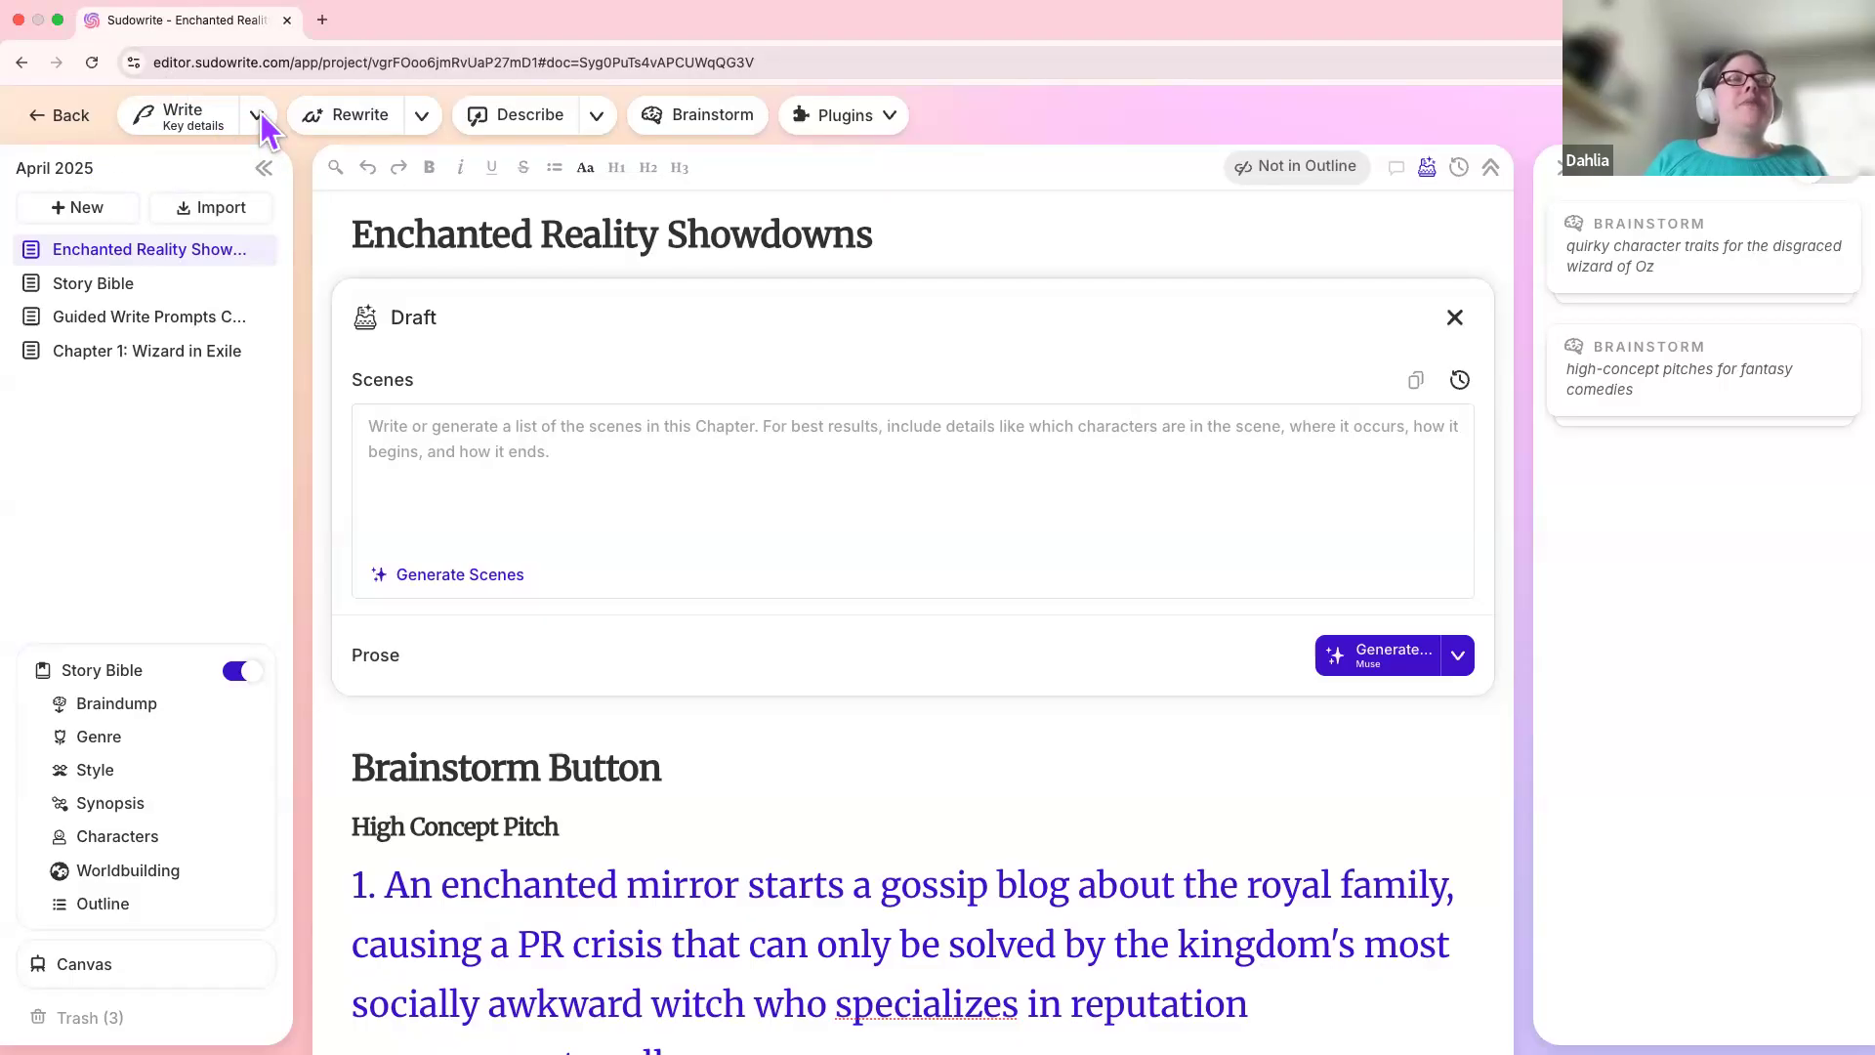
Step: Open the Write settings and try the Creativity slider at its lowest level, then return it to the middle level
click(260, 116)
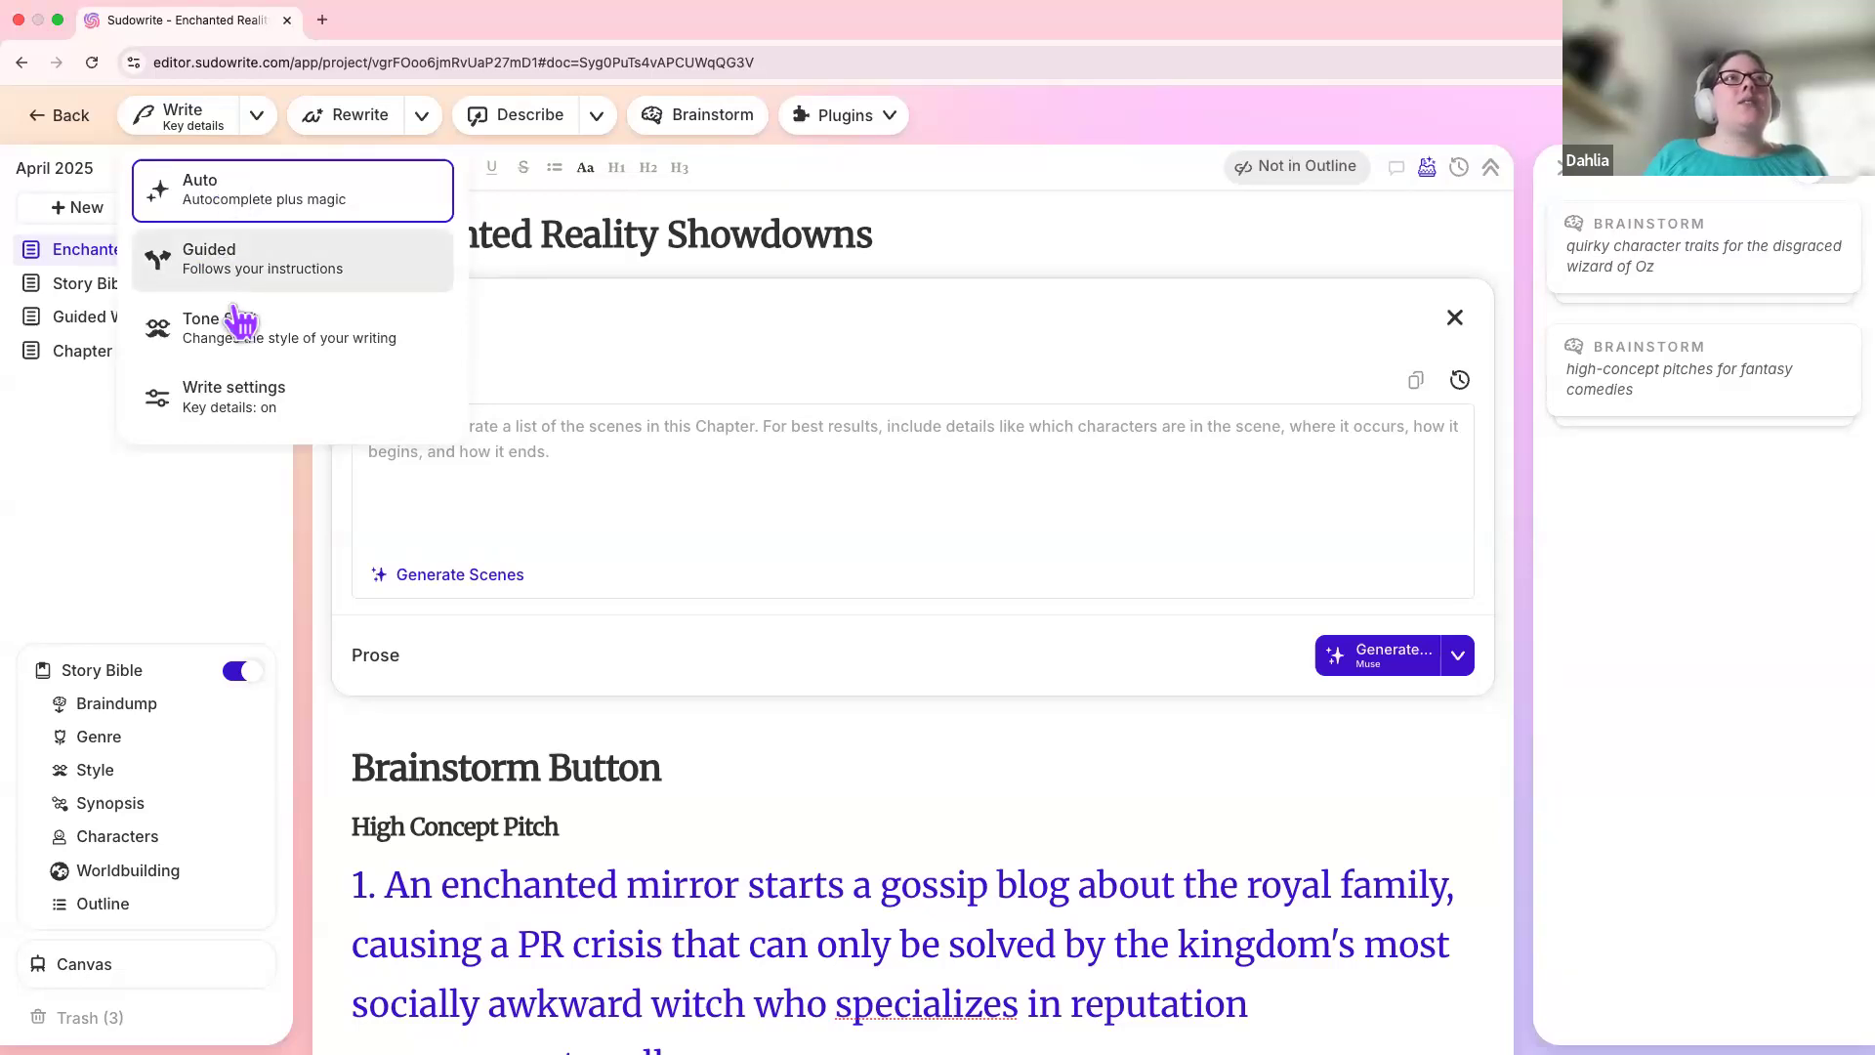
click(227, 427)
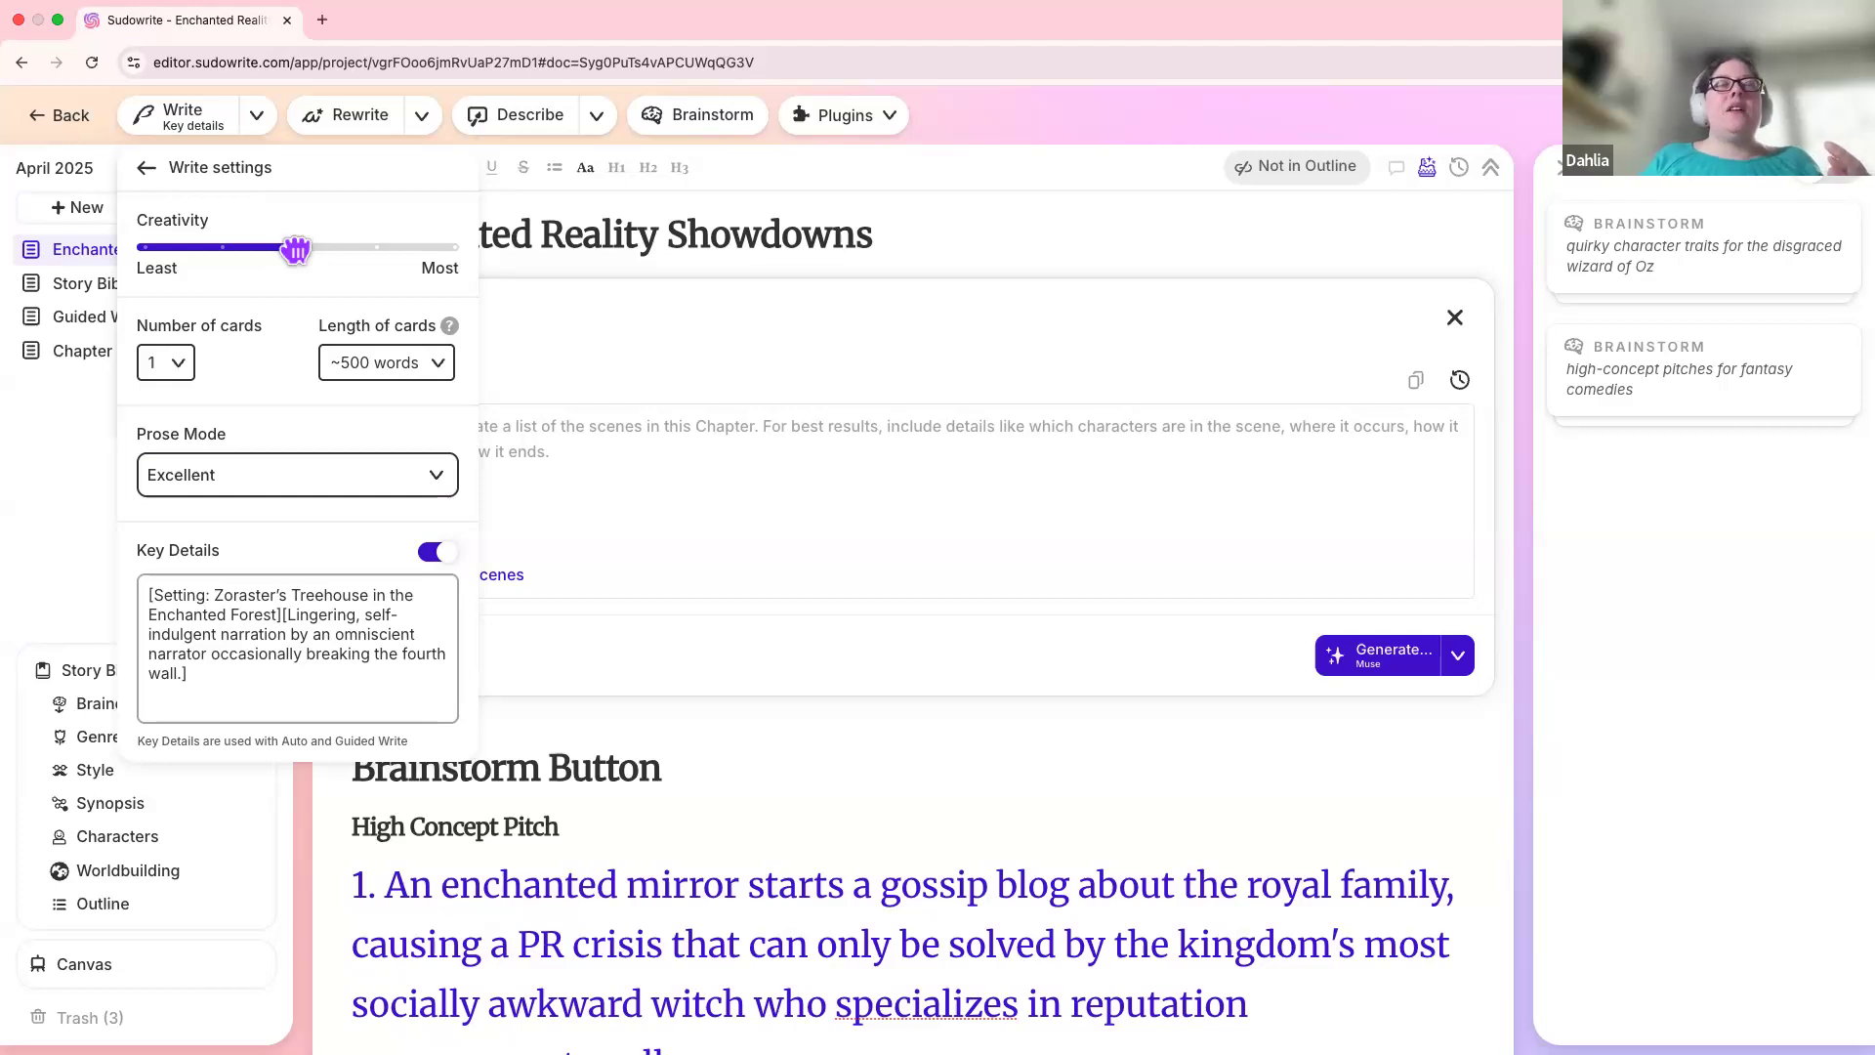
drag(295, 250, 145, 252)
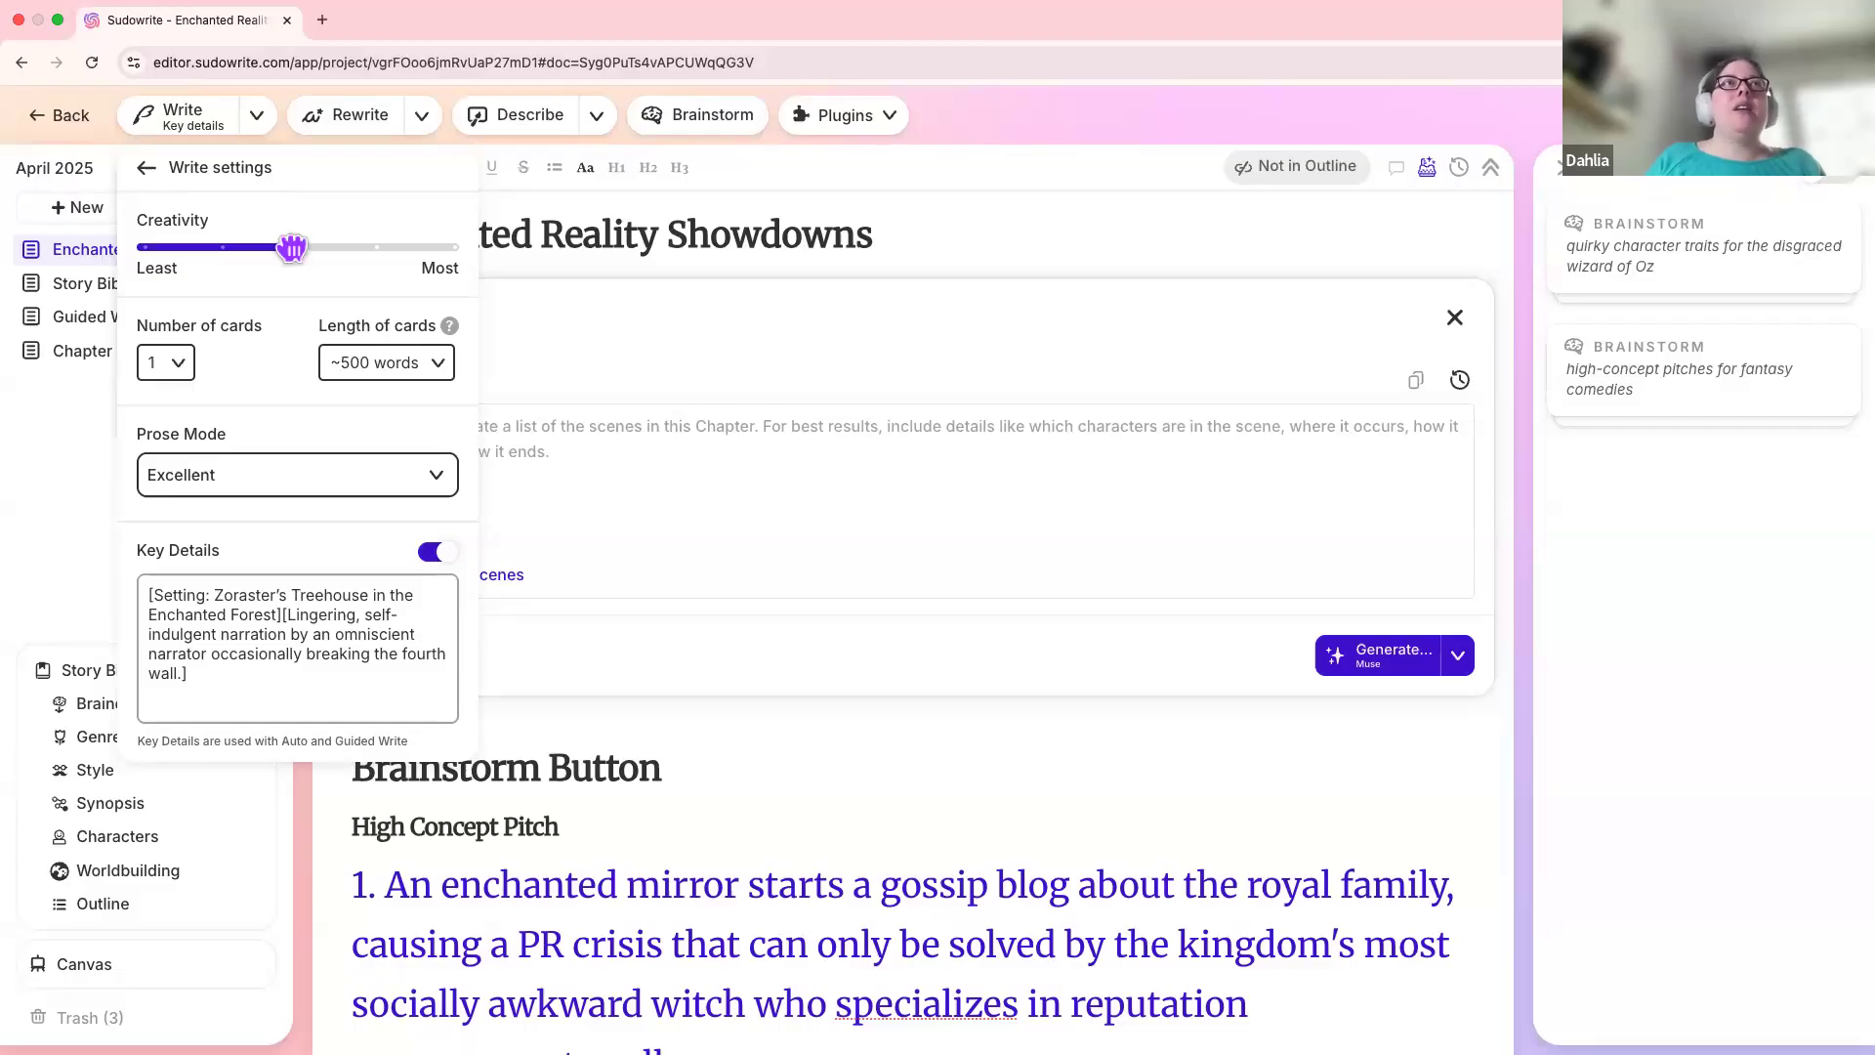
drag(290, 249, 322, 275)
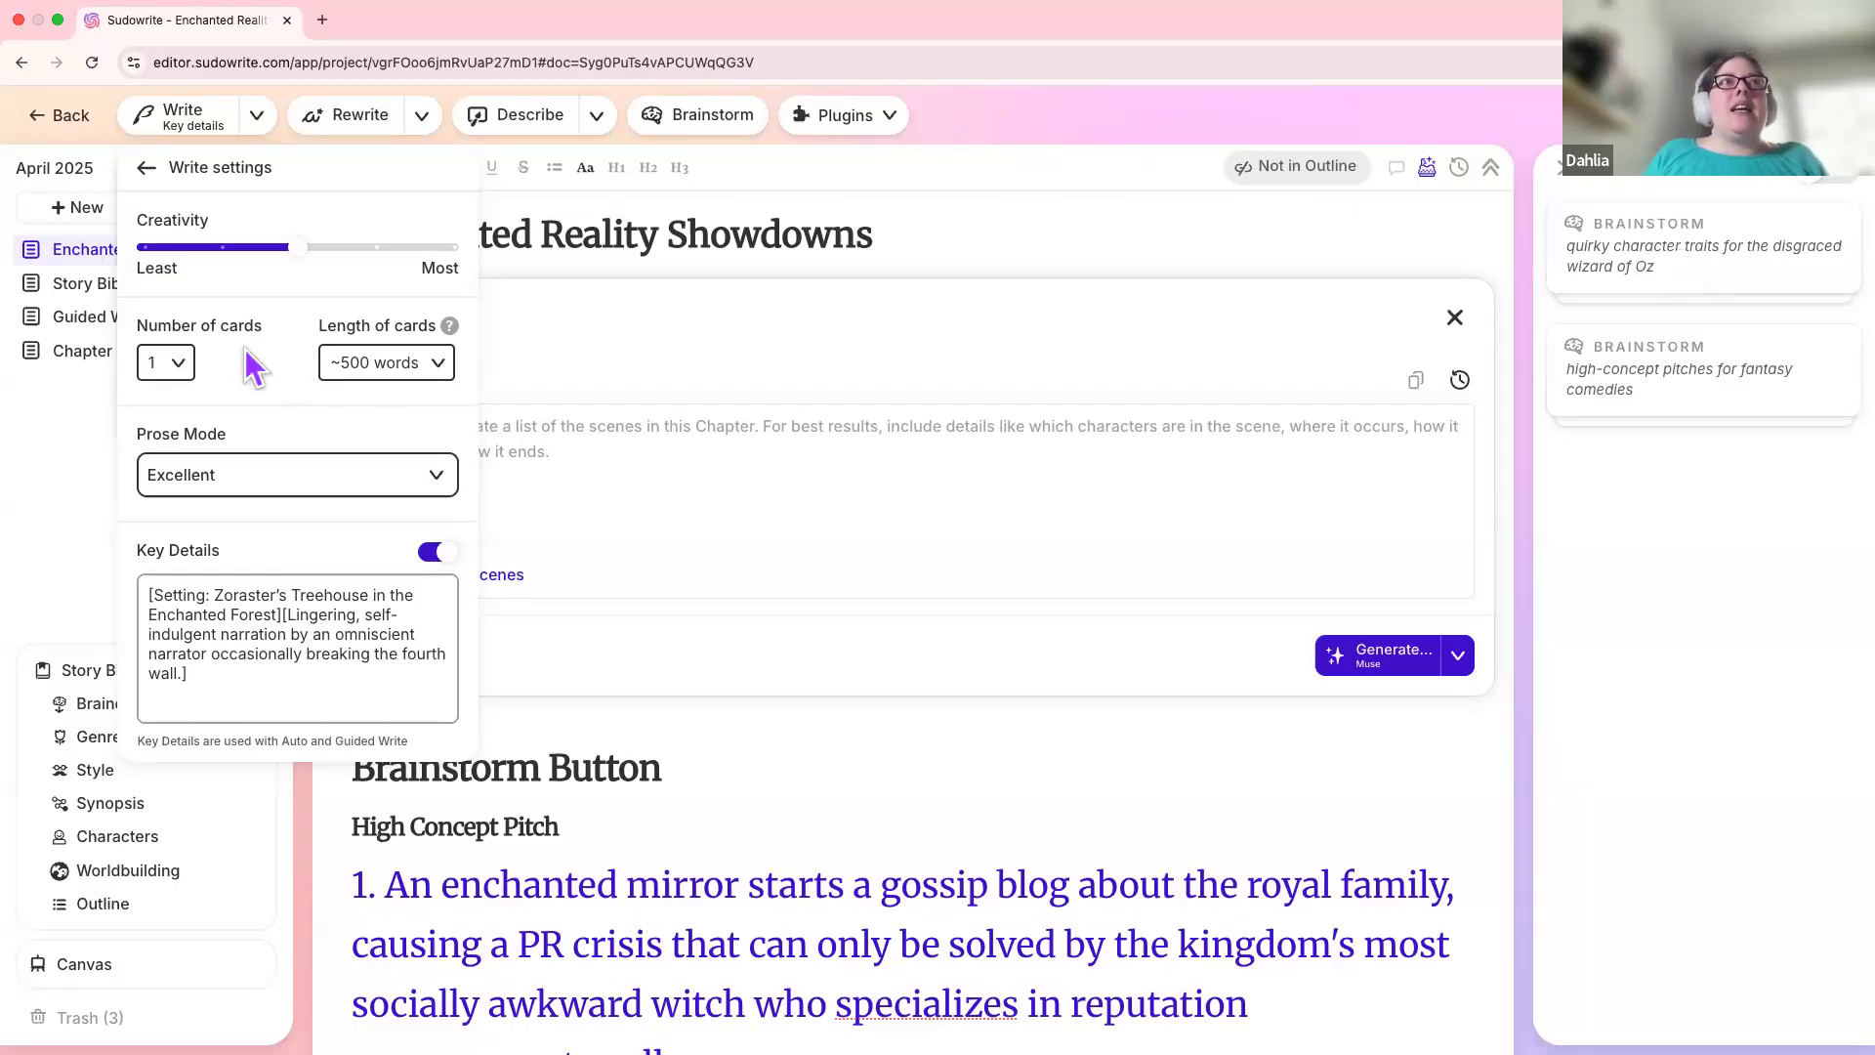
Step: Review the available numbers of cards and choose 1
click(179, 365)
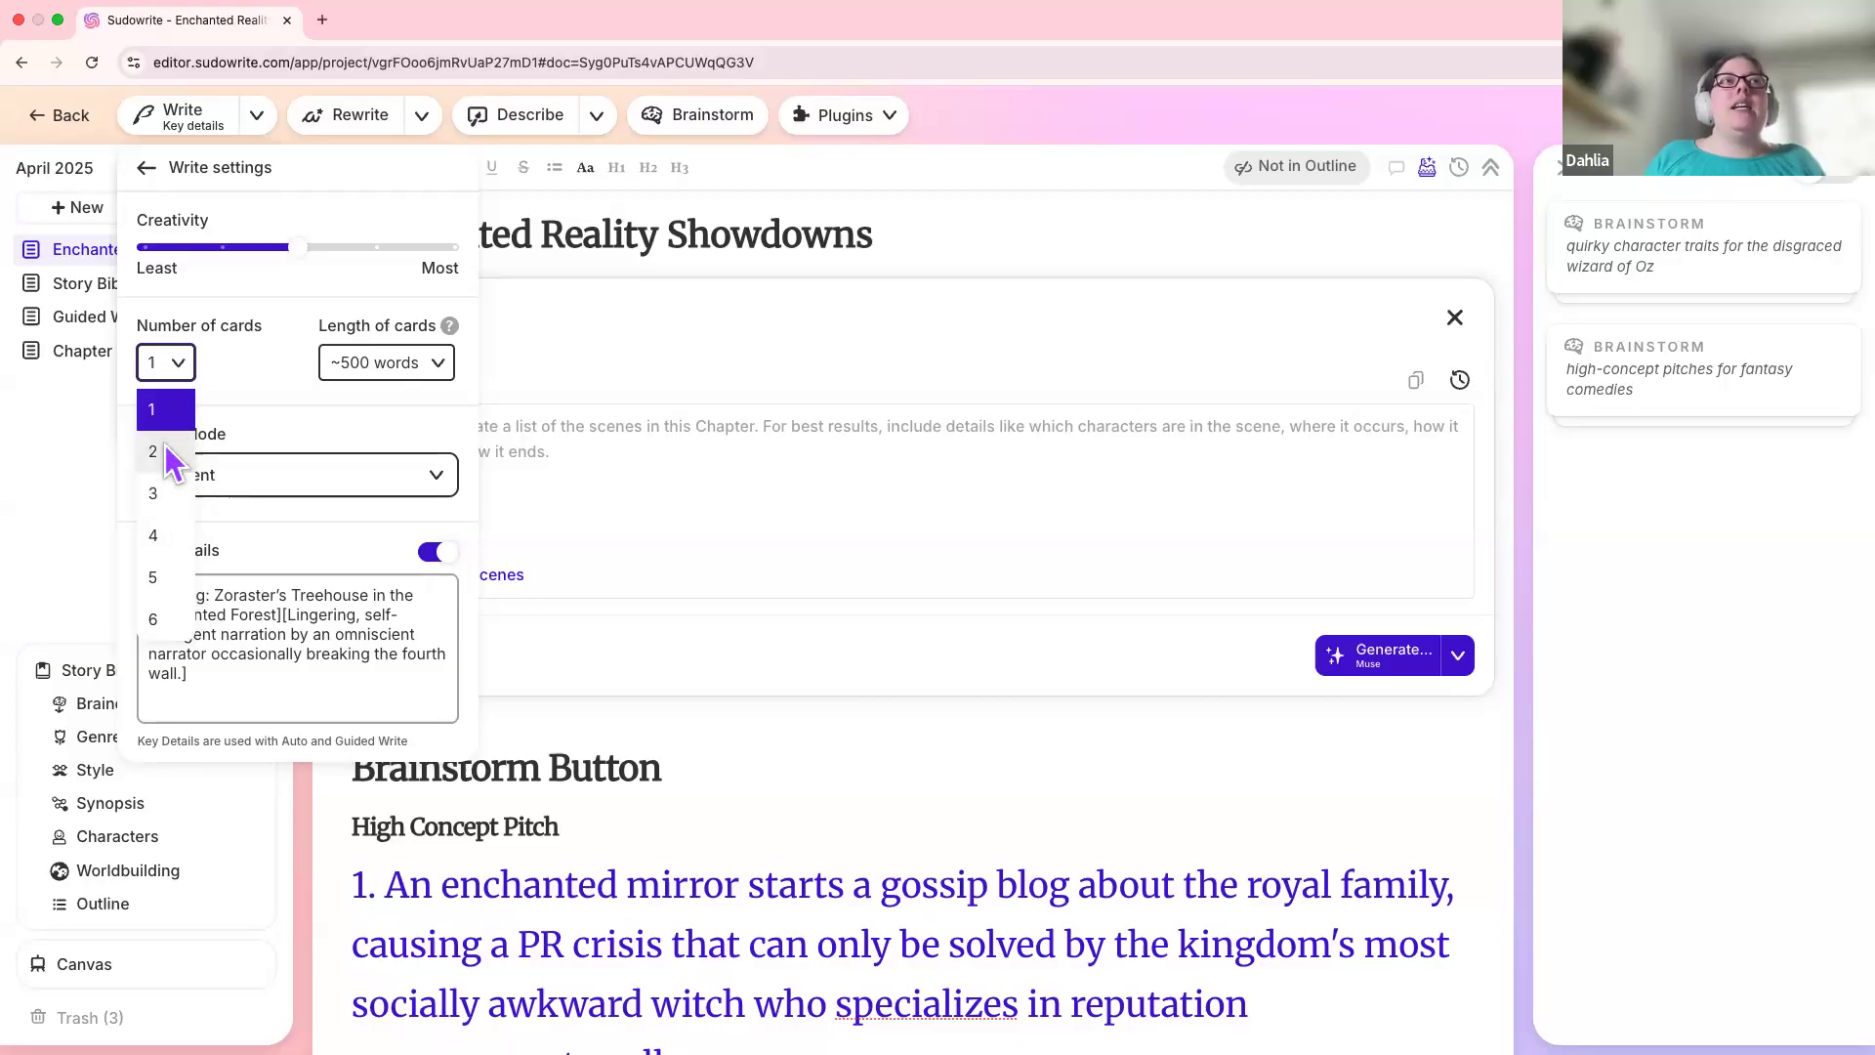
click(160, 412)
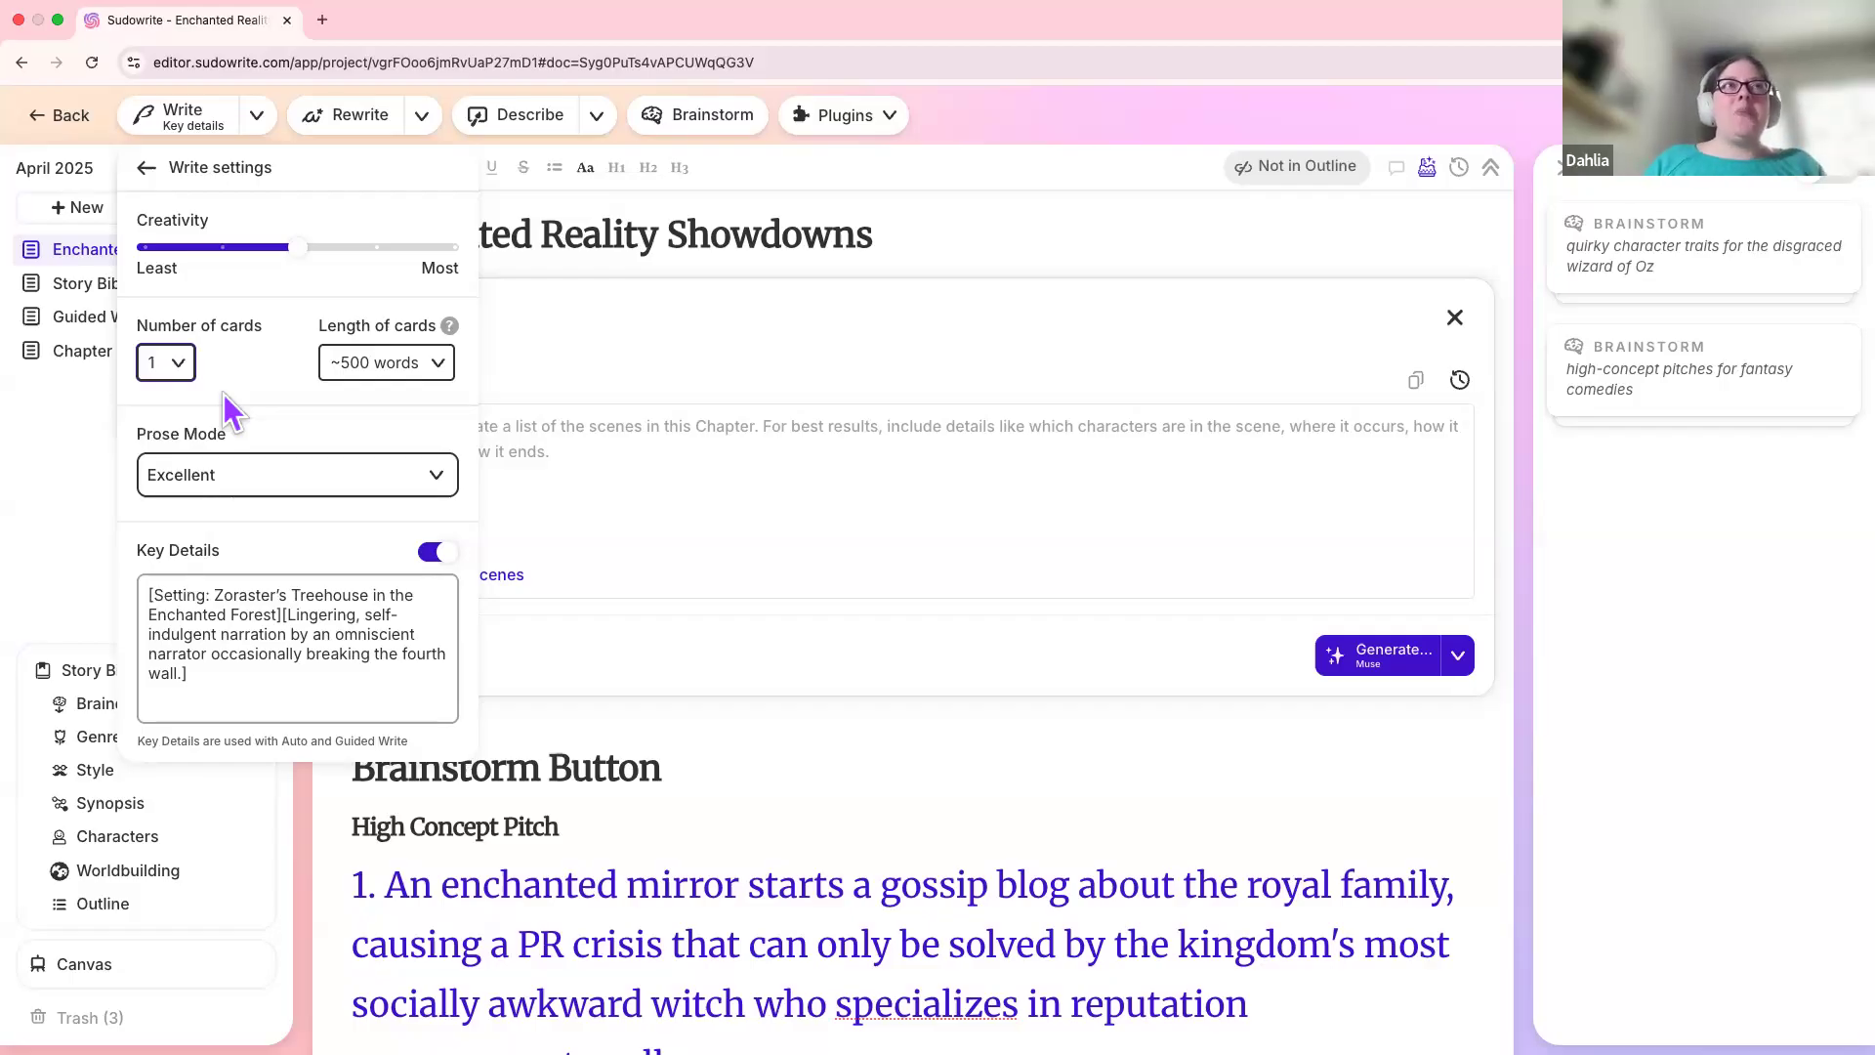
click(166, 363)
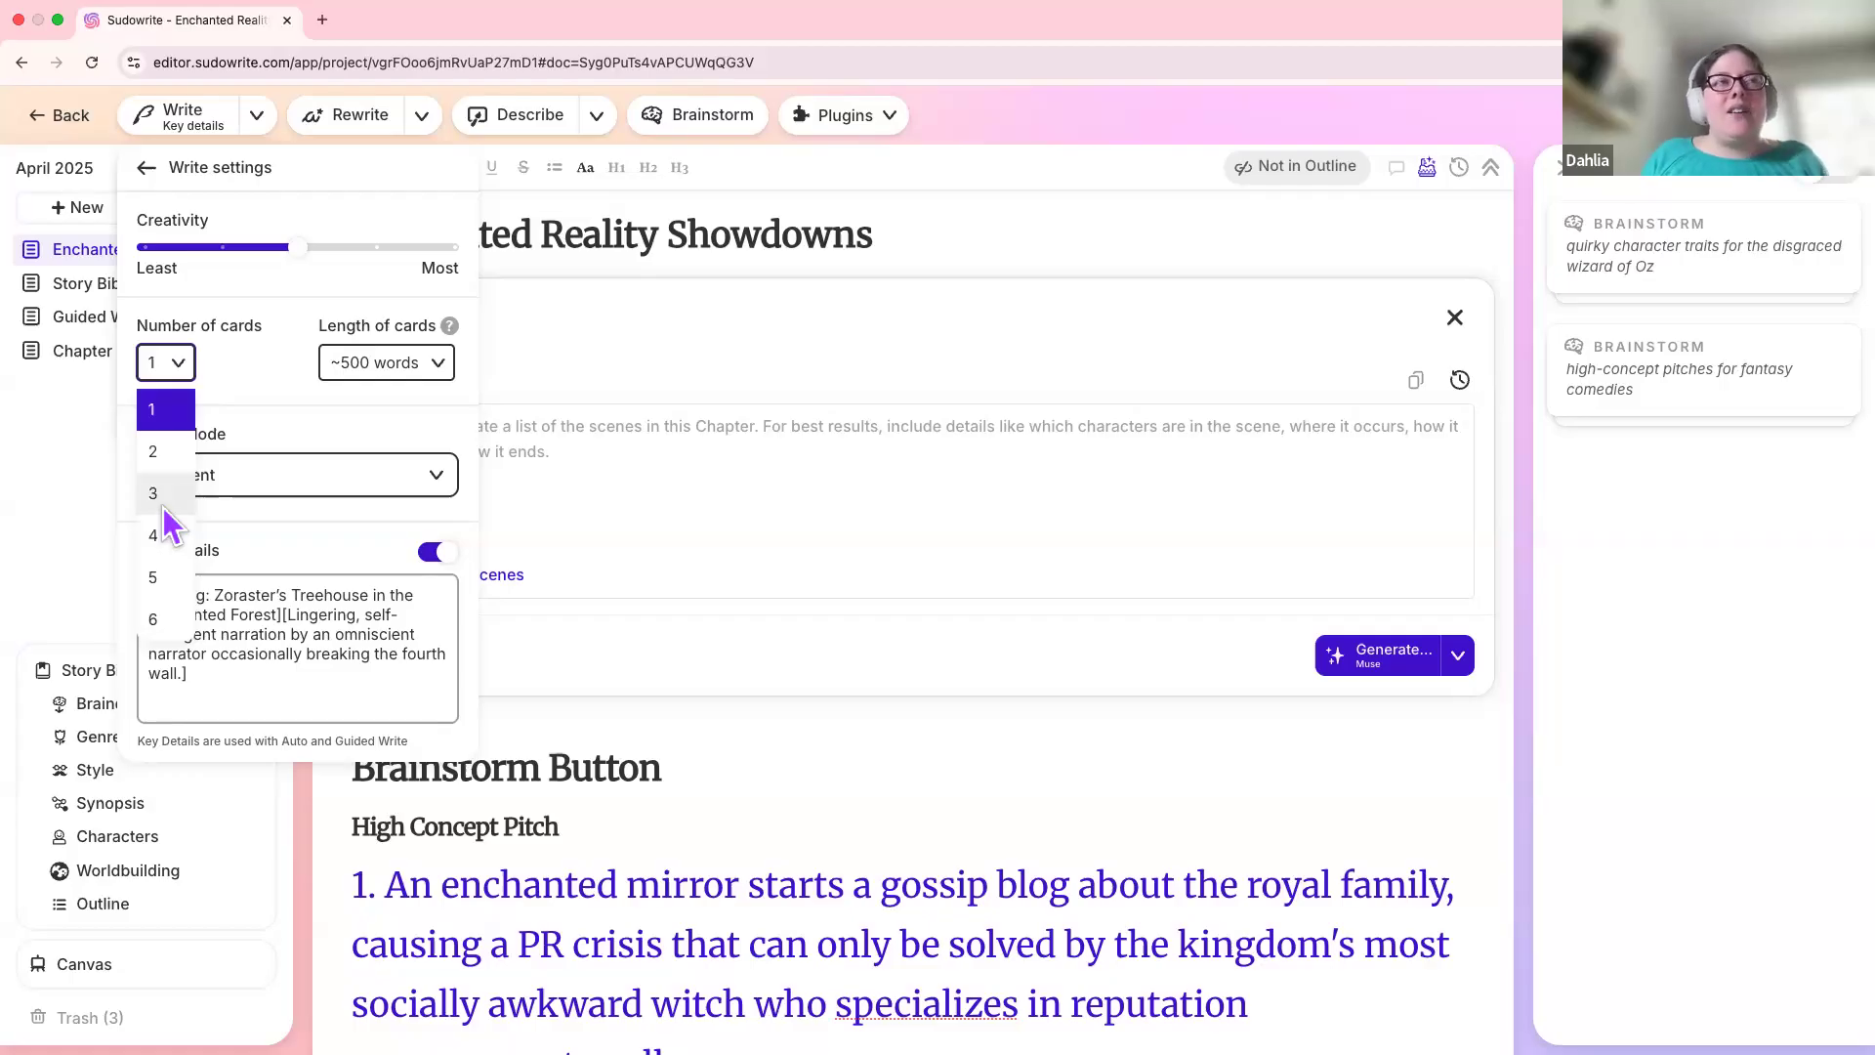
click(156, 415)
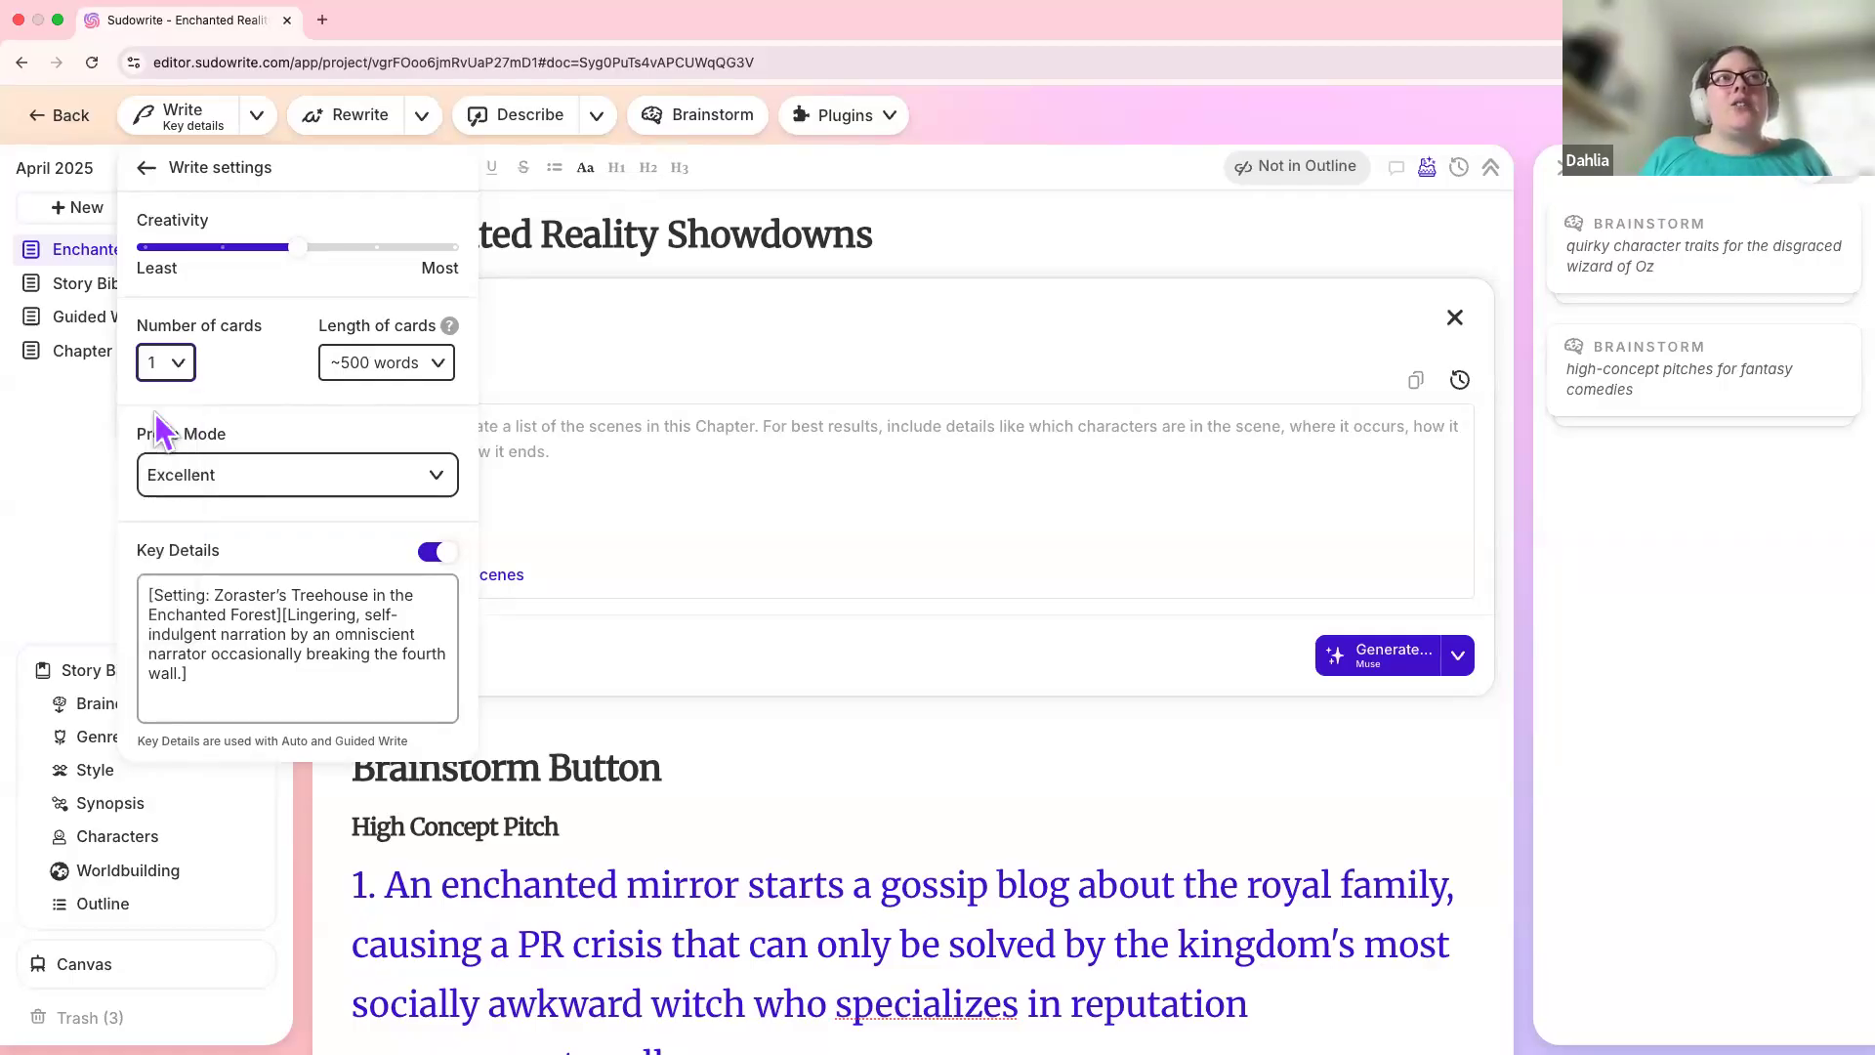
Step: Read the help note on card length and set the length of cards to ~250 words
click(434, 367)
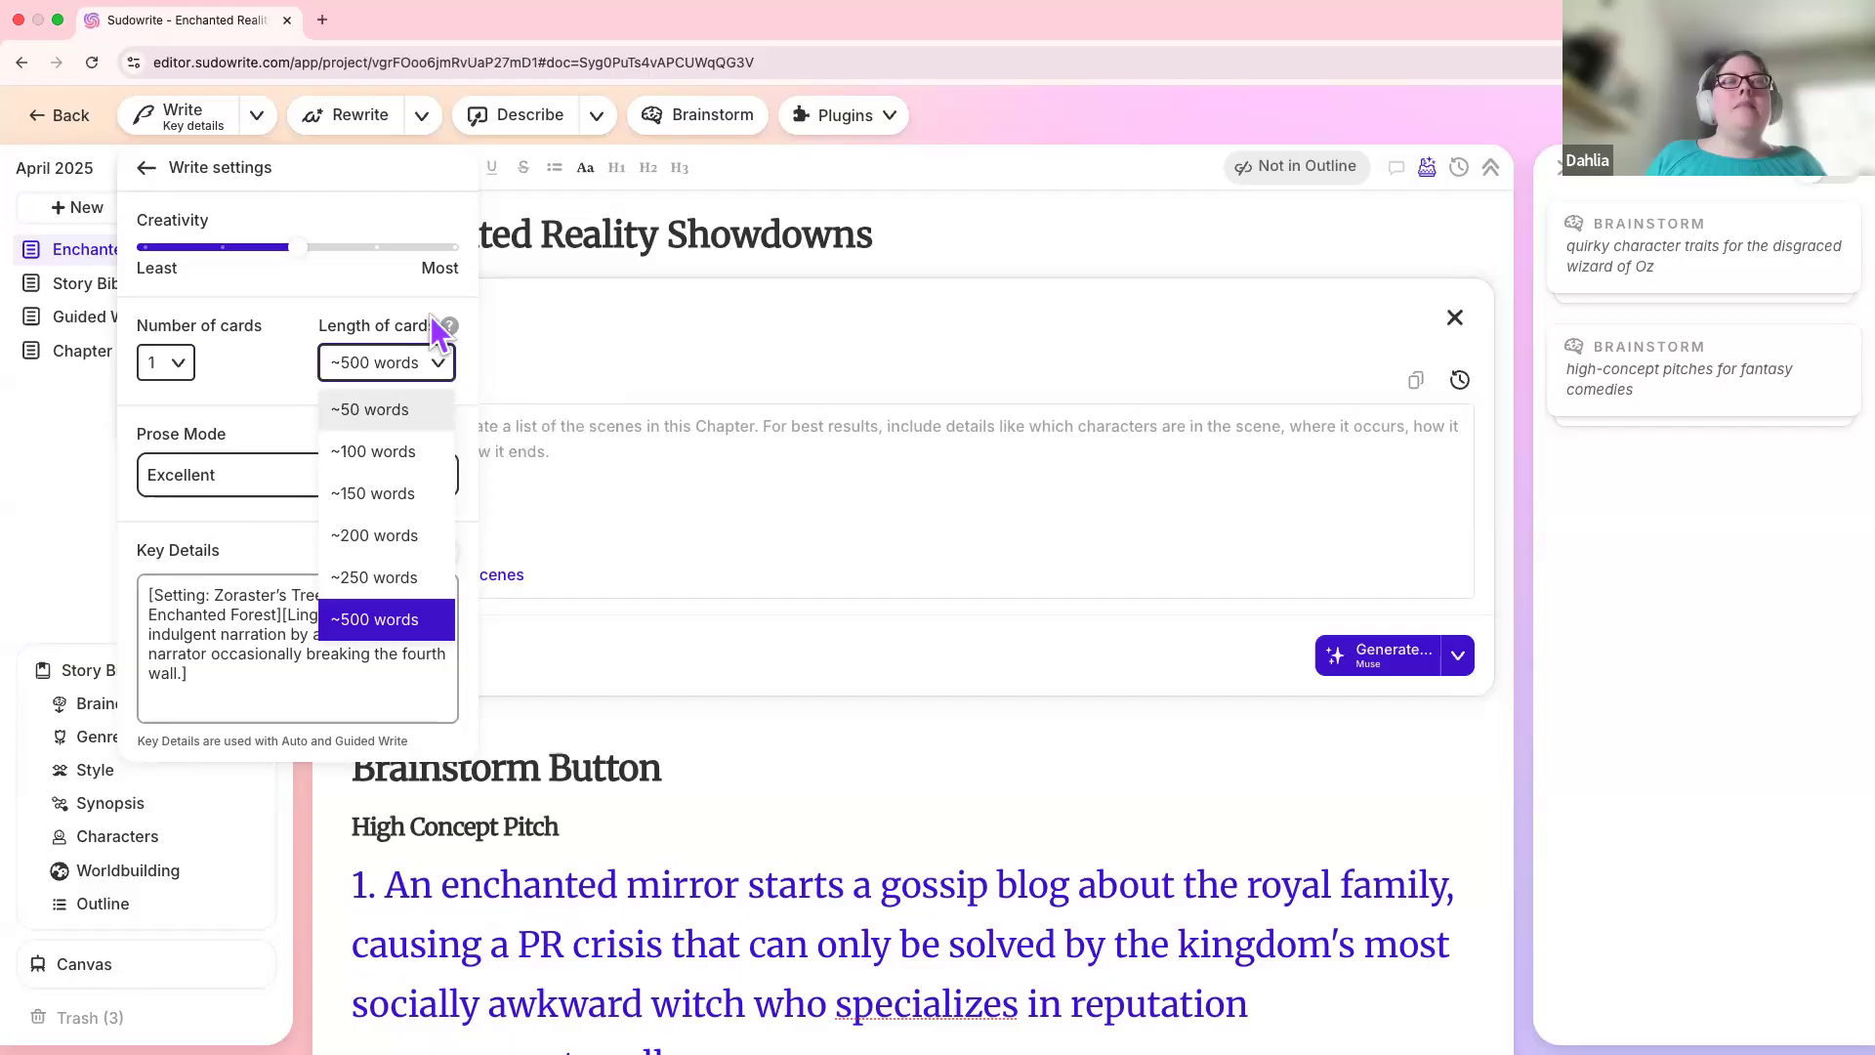
mouse_move(455, 332)
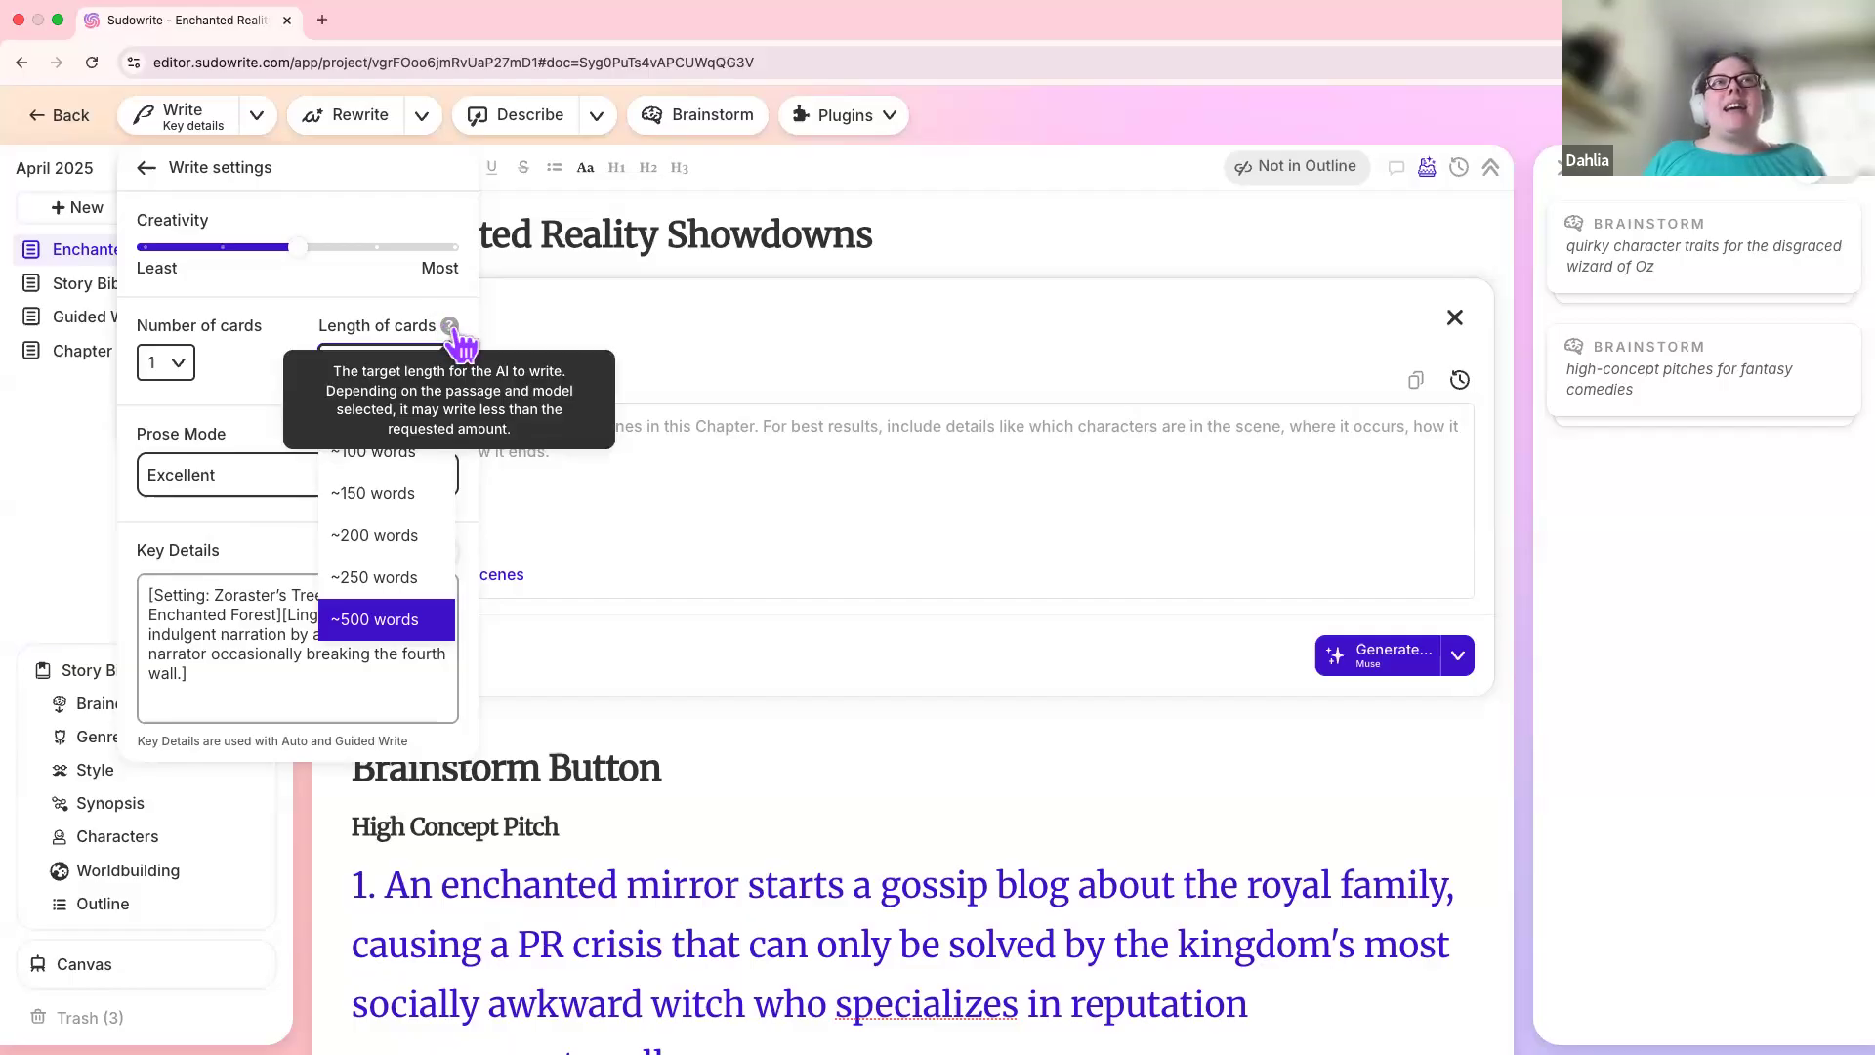
click(403, 322)
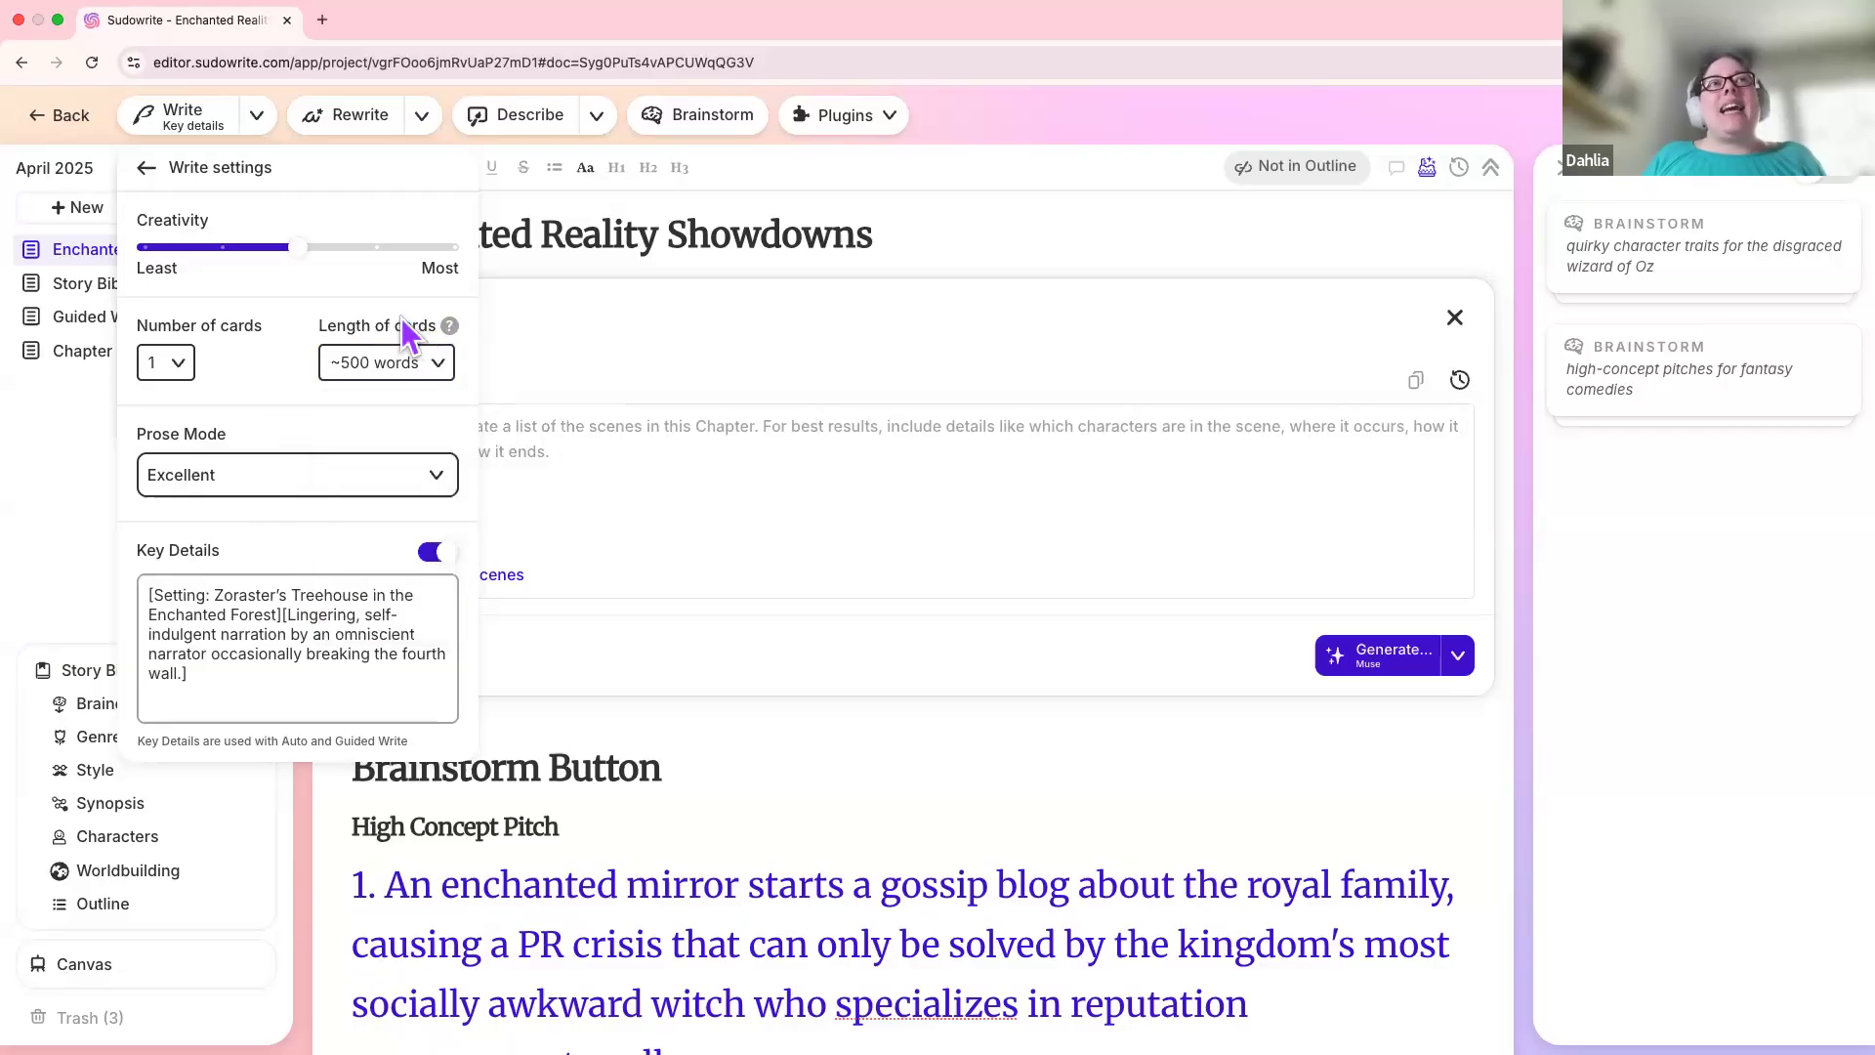
click(382, 369)
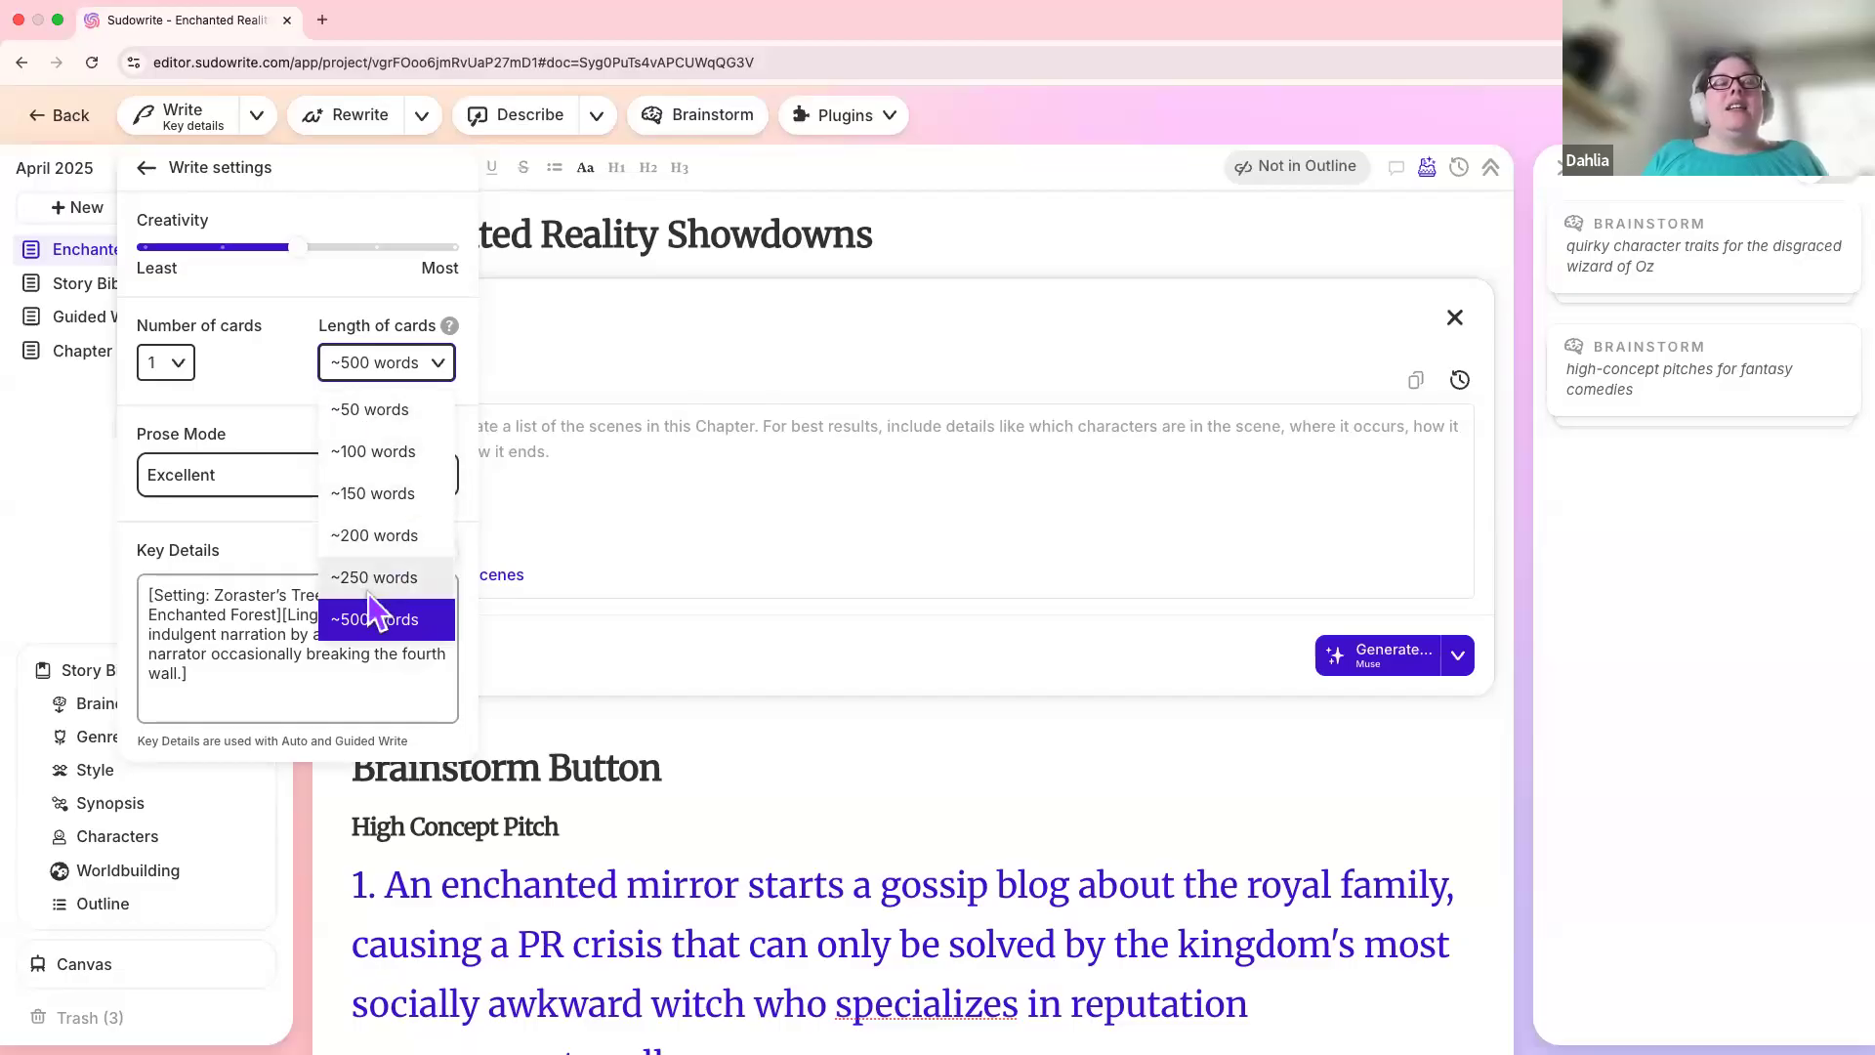
click(381, 539)
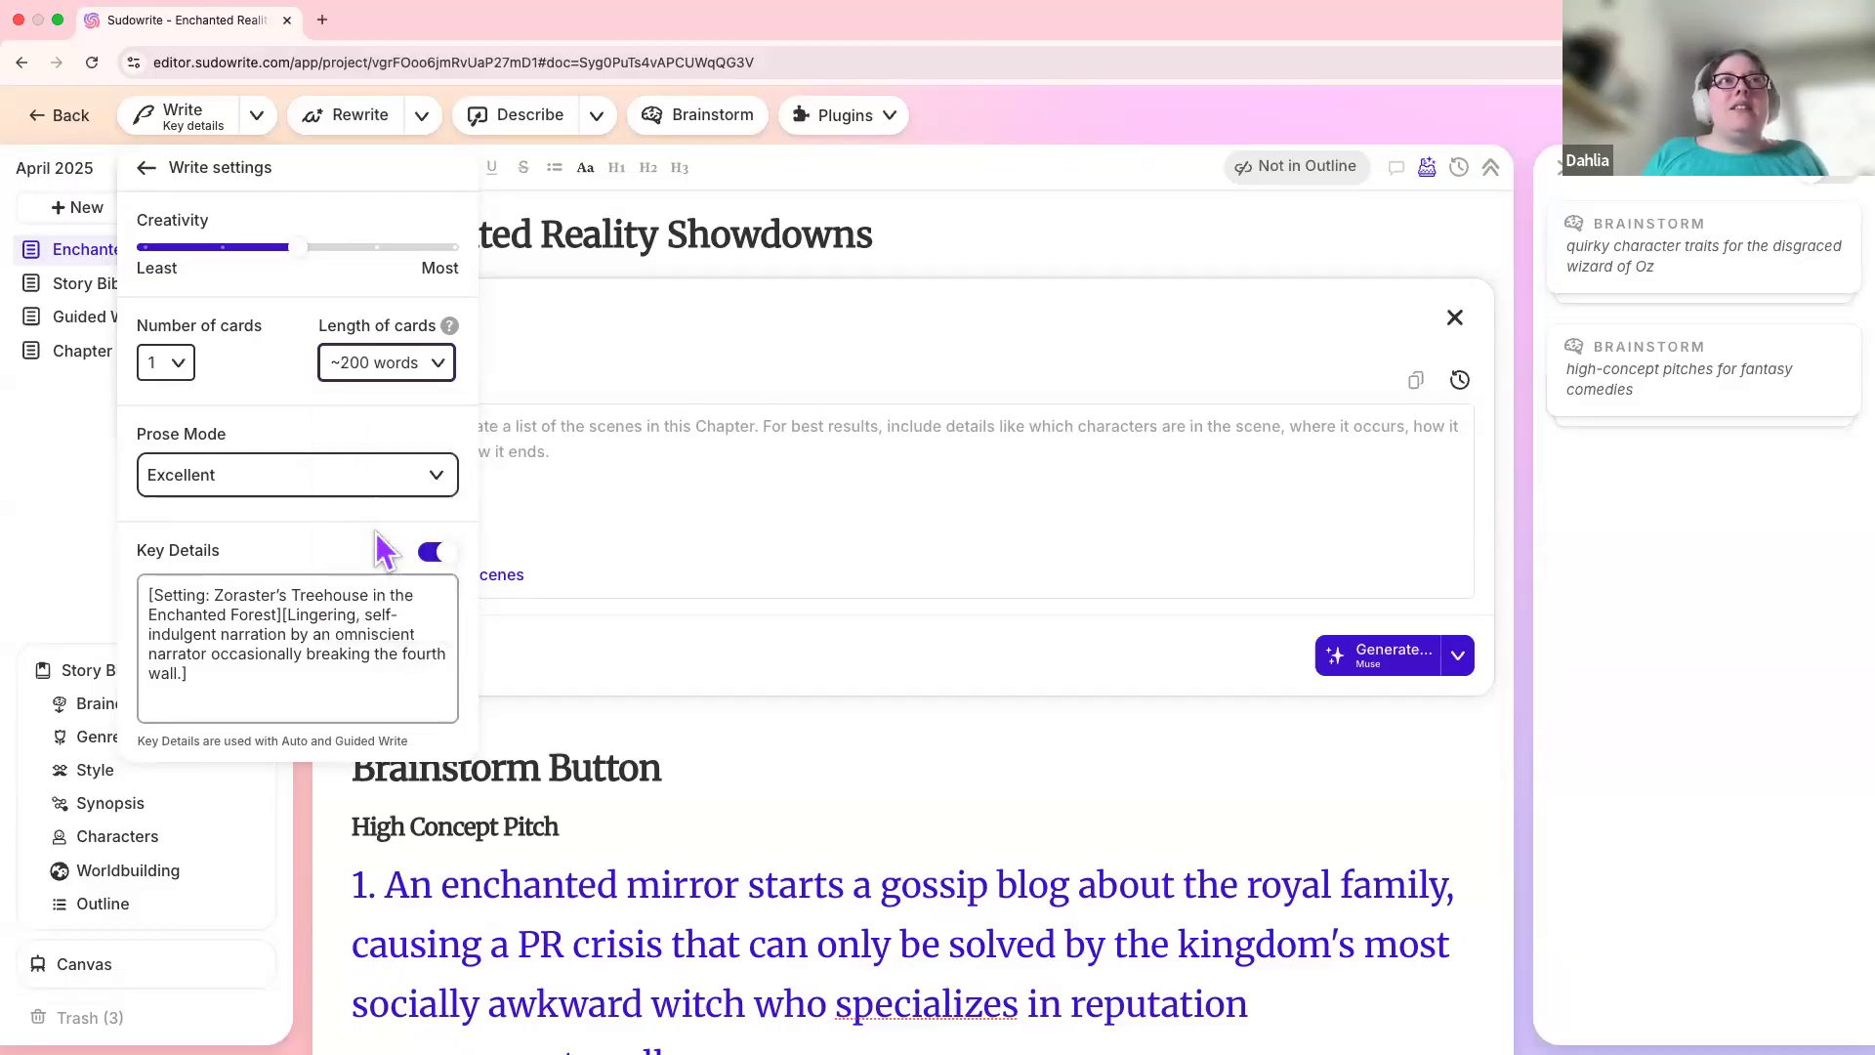
click(377, 363)
click(401, 578)
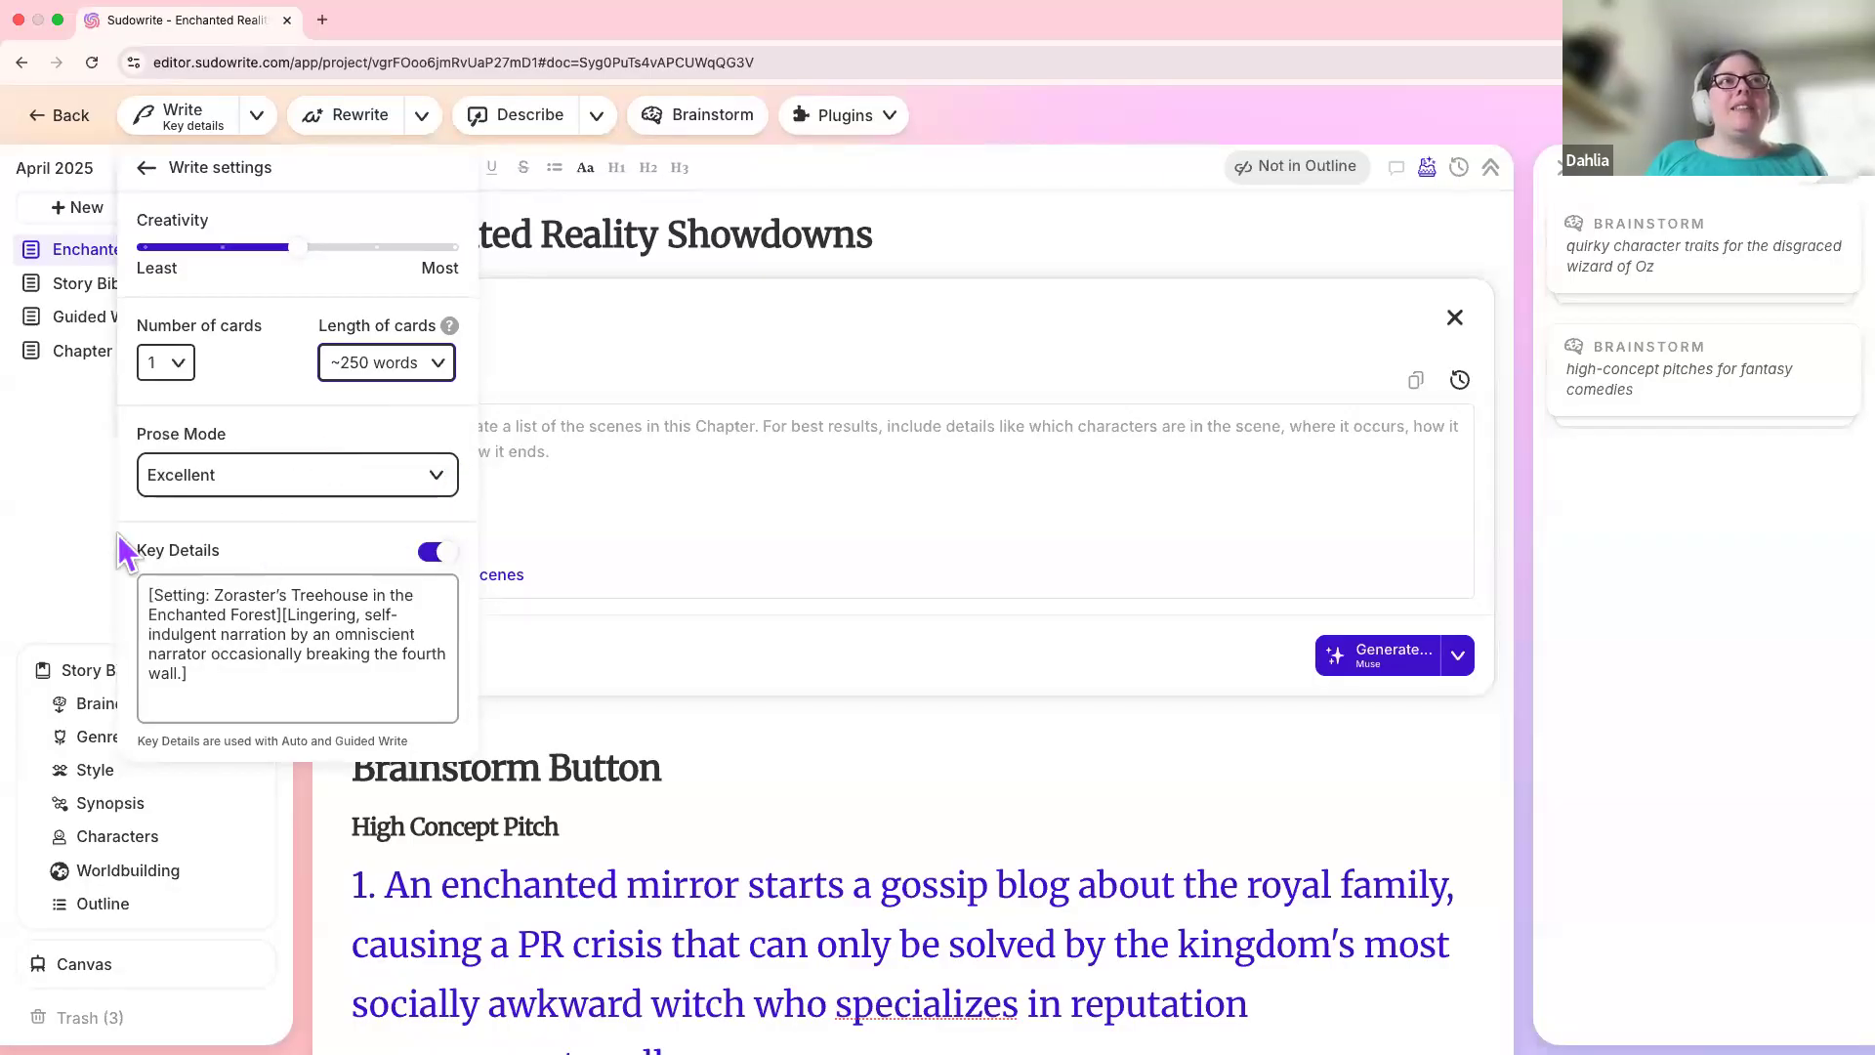
Step: Examine the Key Details switch and its text, highlighting the setting entry and the narration style entry separately
click(436, 556)
click(439, 554)
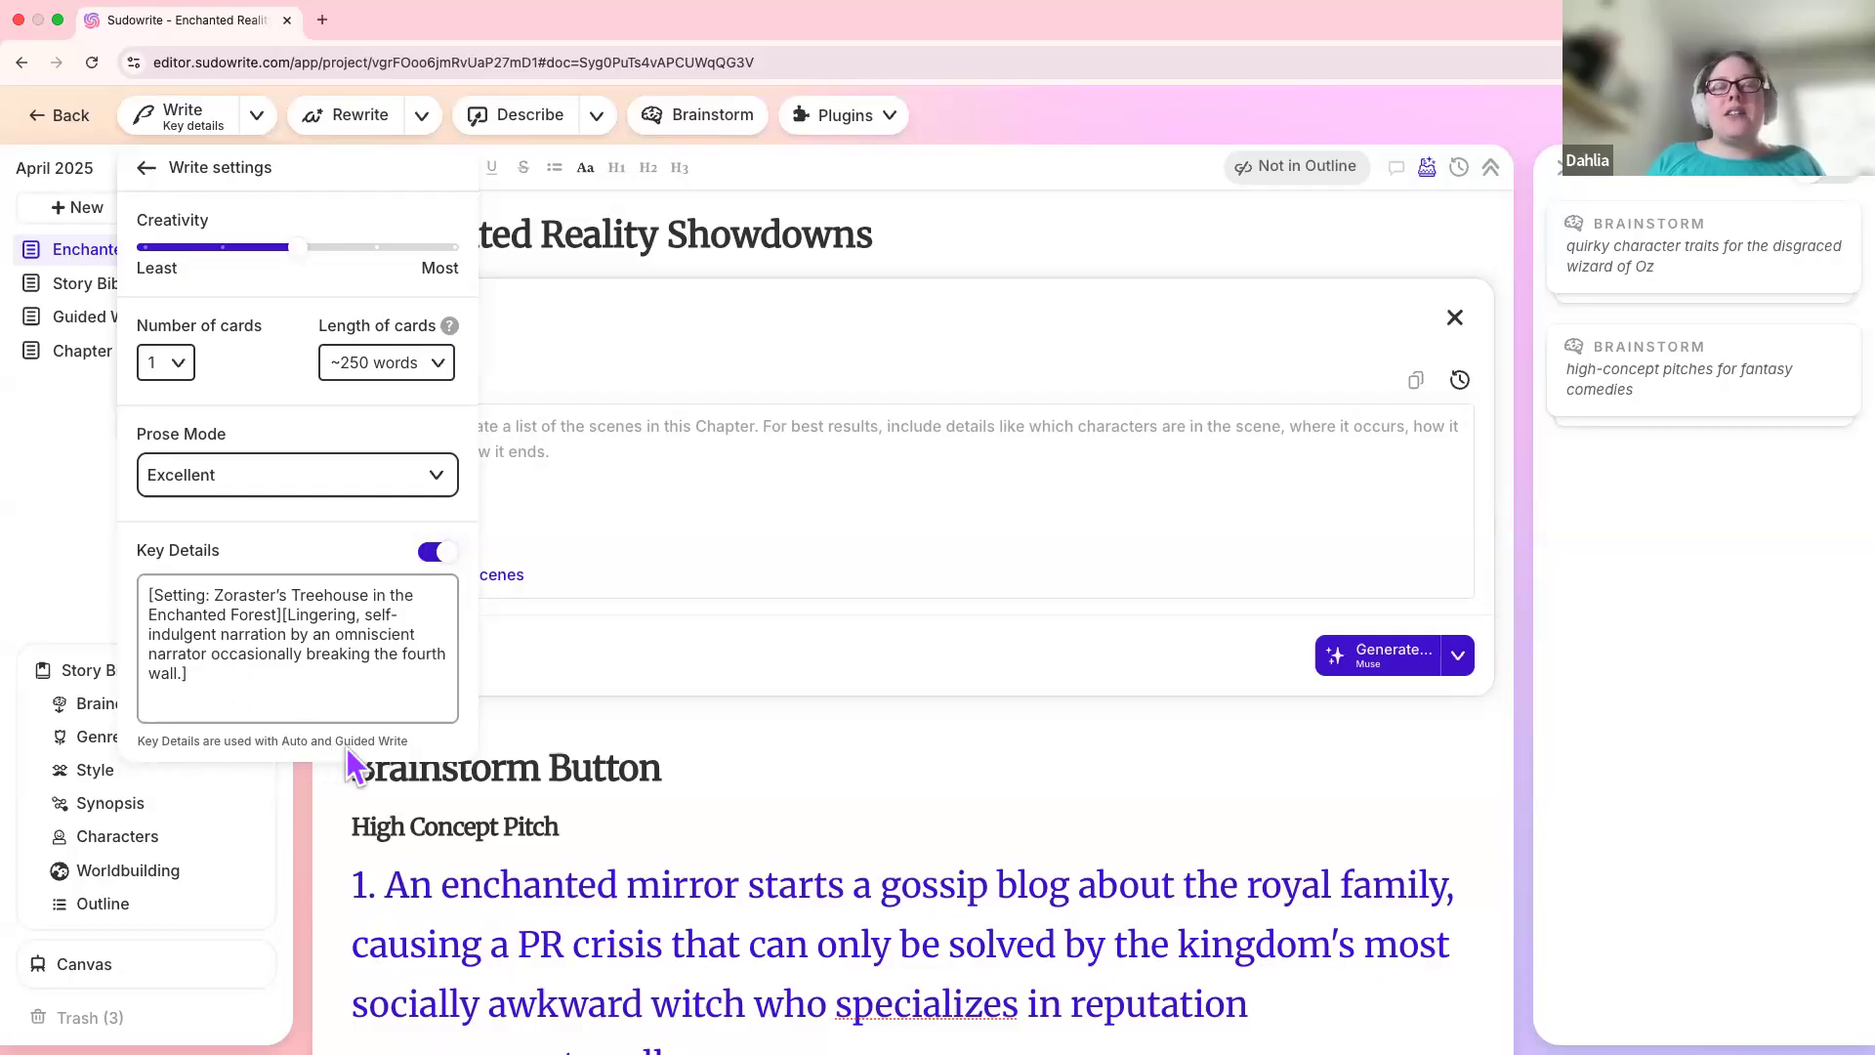
click(256, 674)
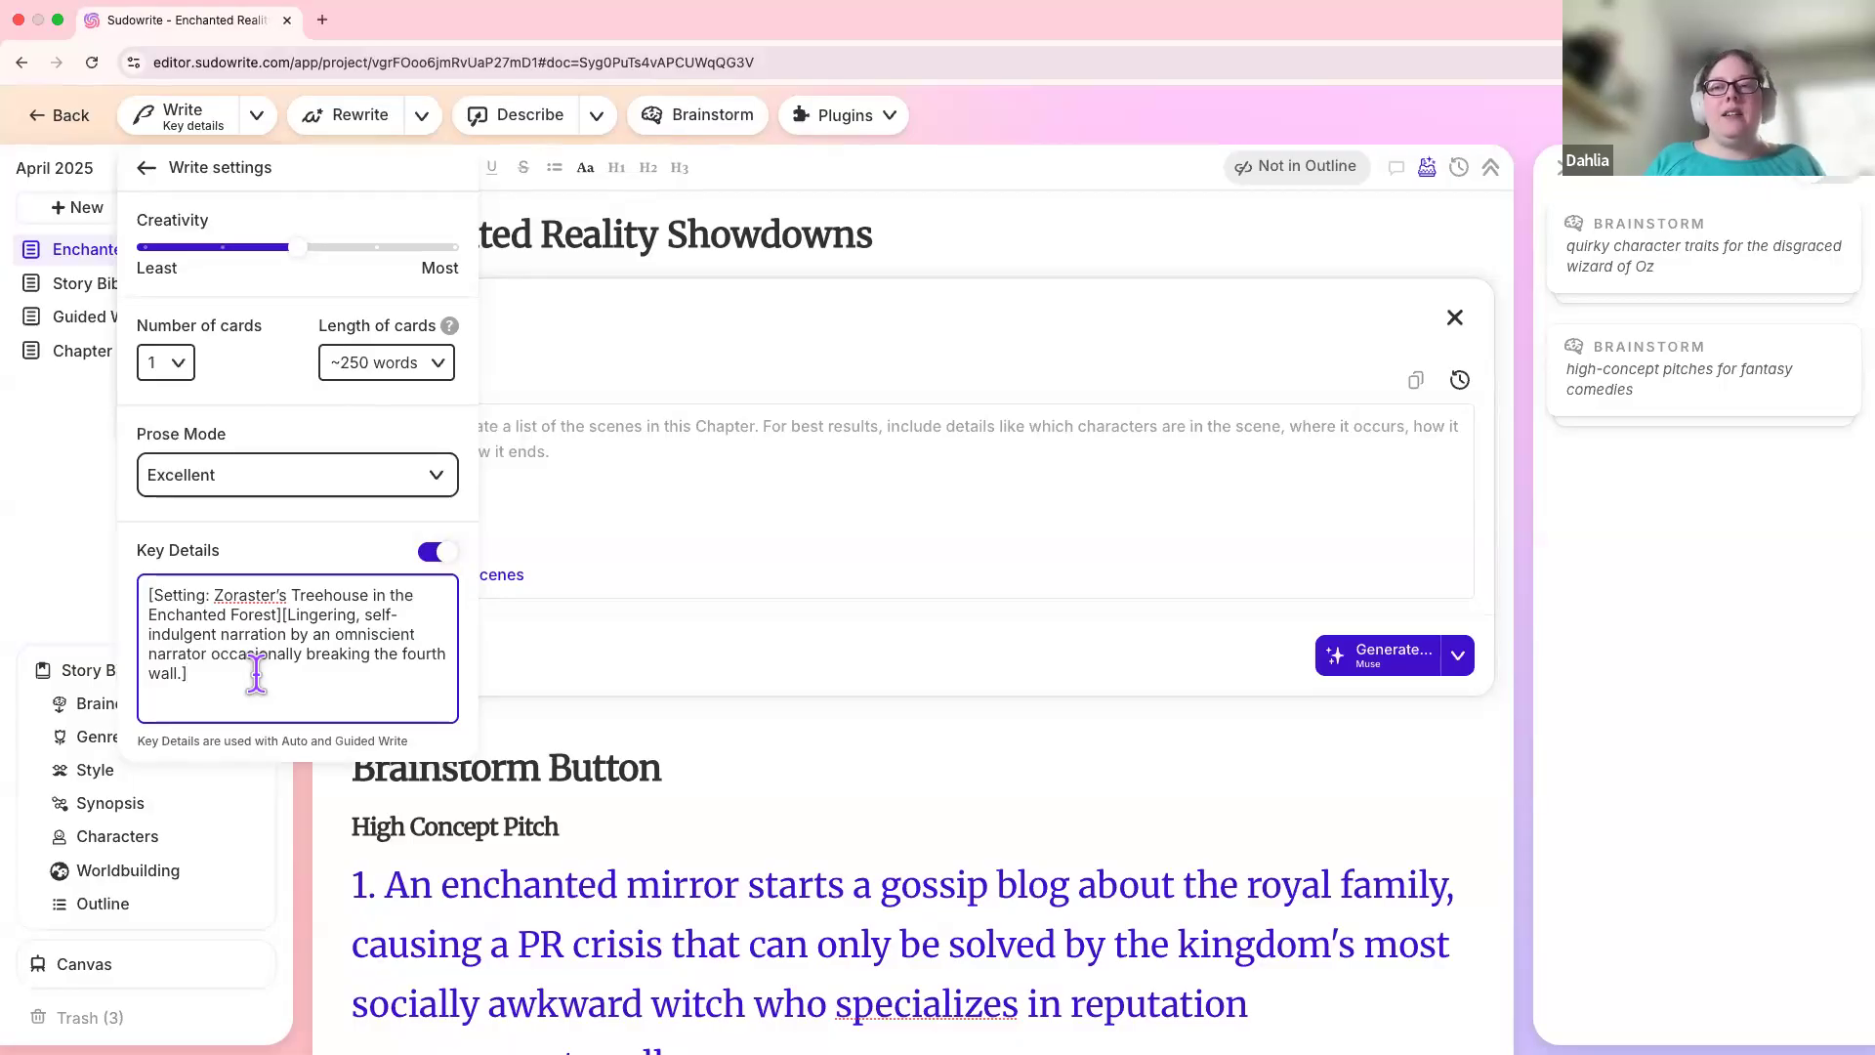
key(super+a)
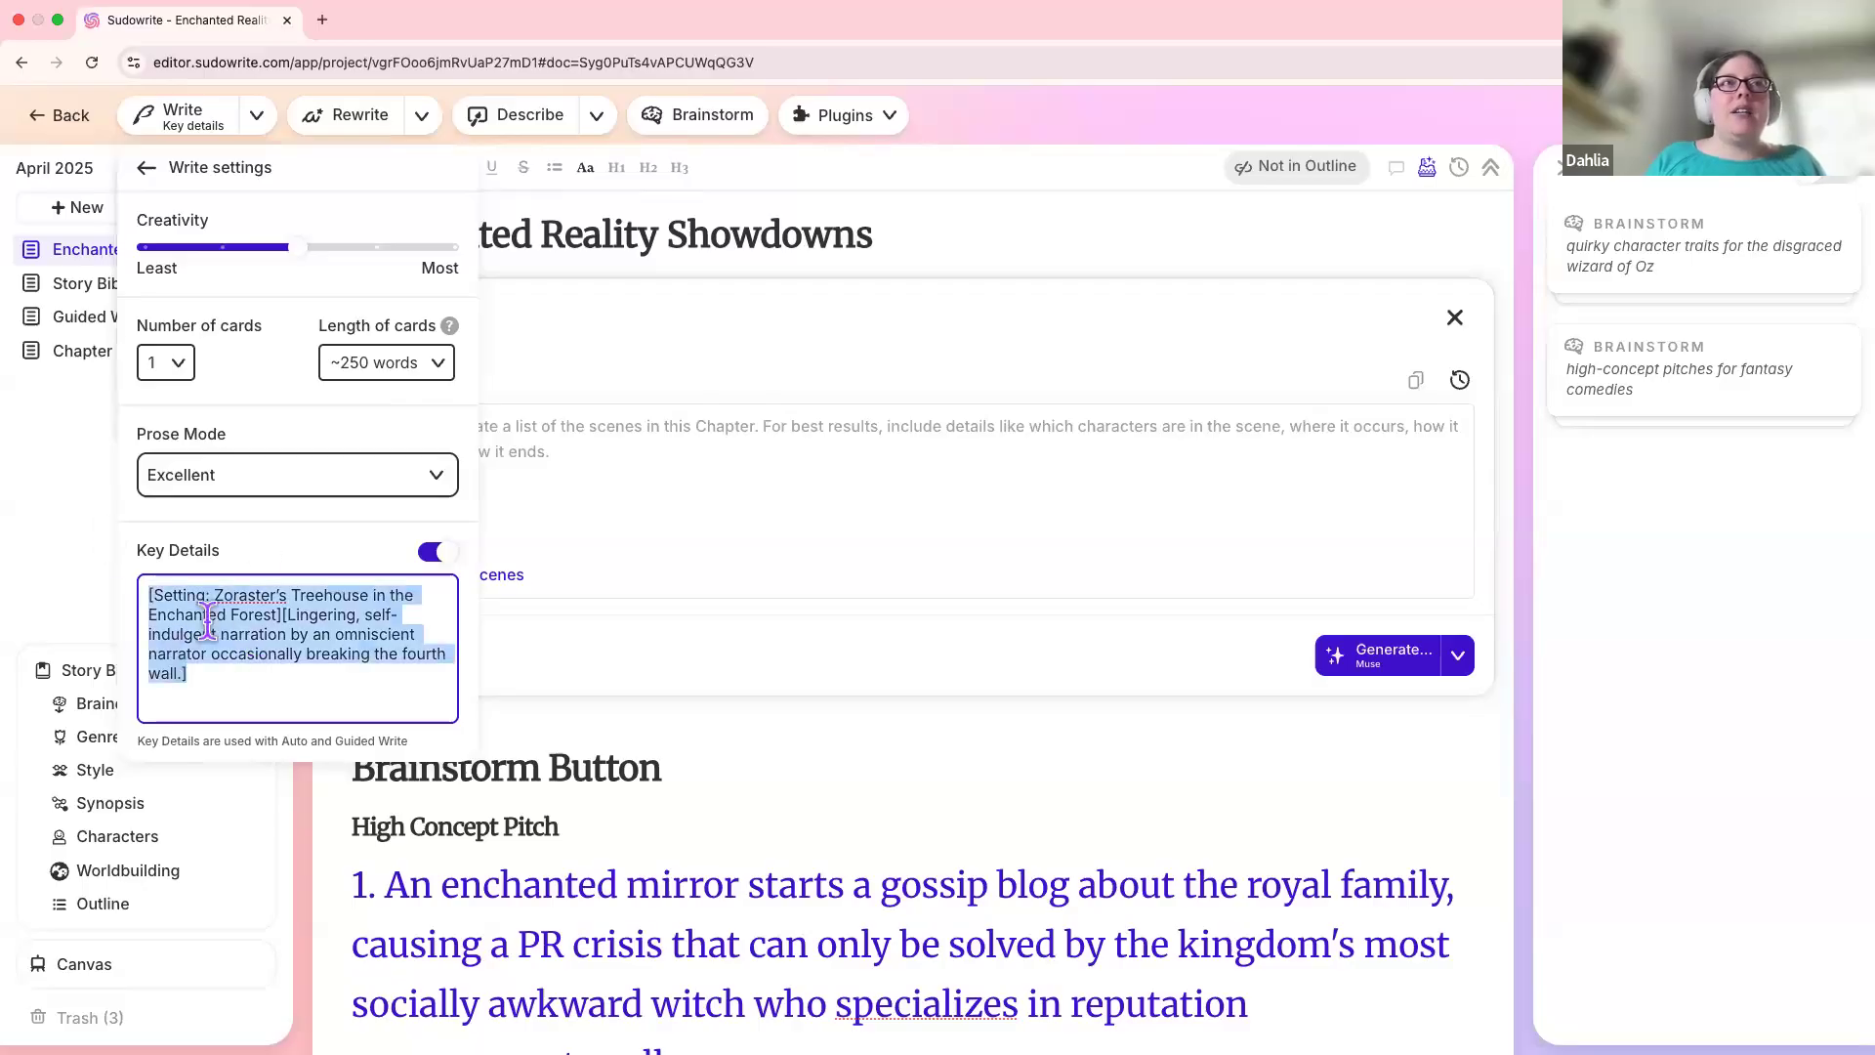
click(213, 669)
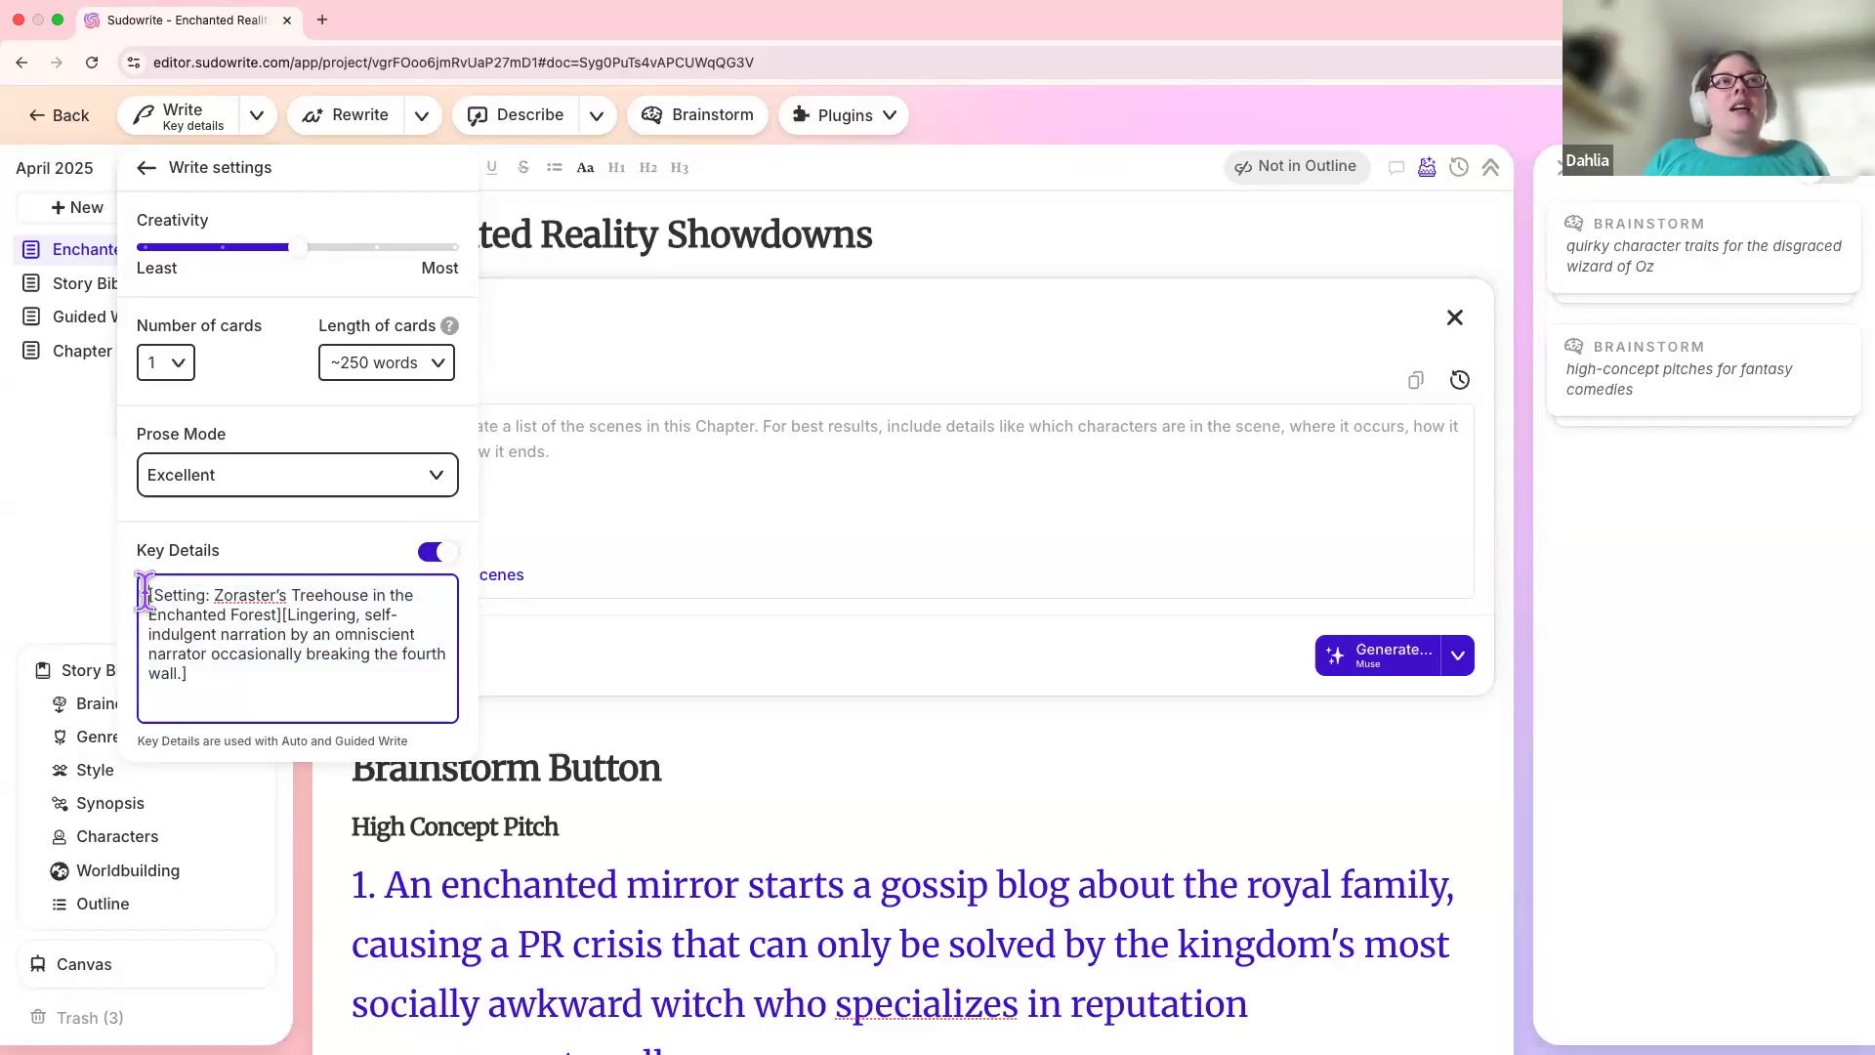
drag(145, 592, 284, 614)
click(229, 672)
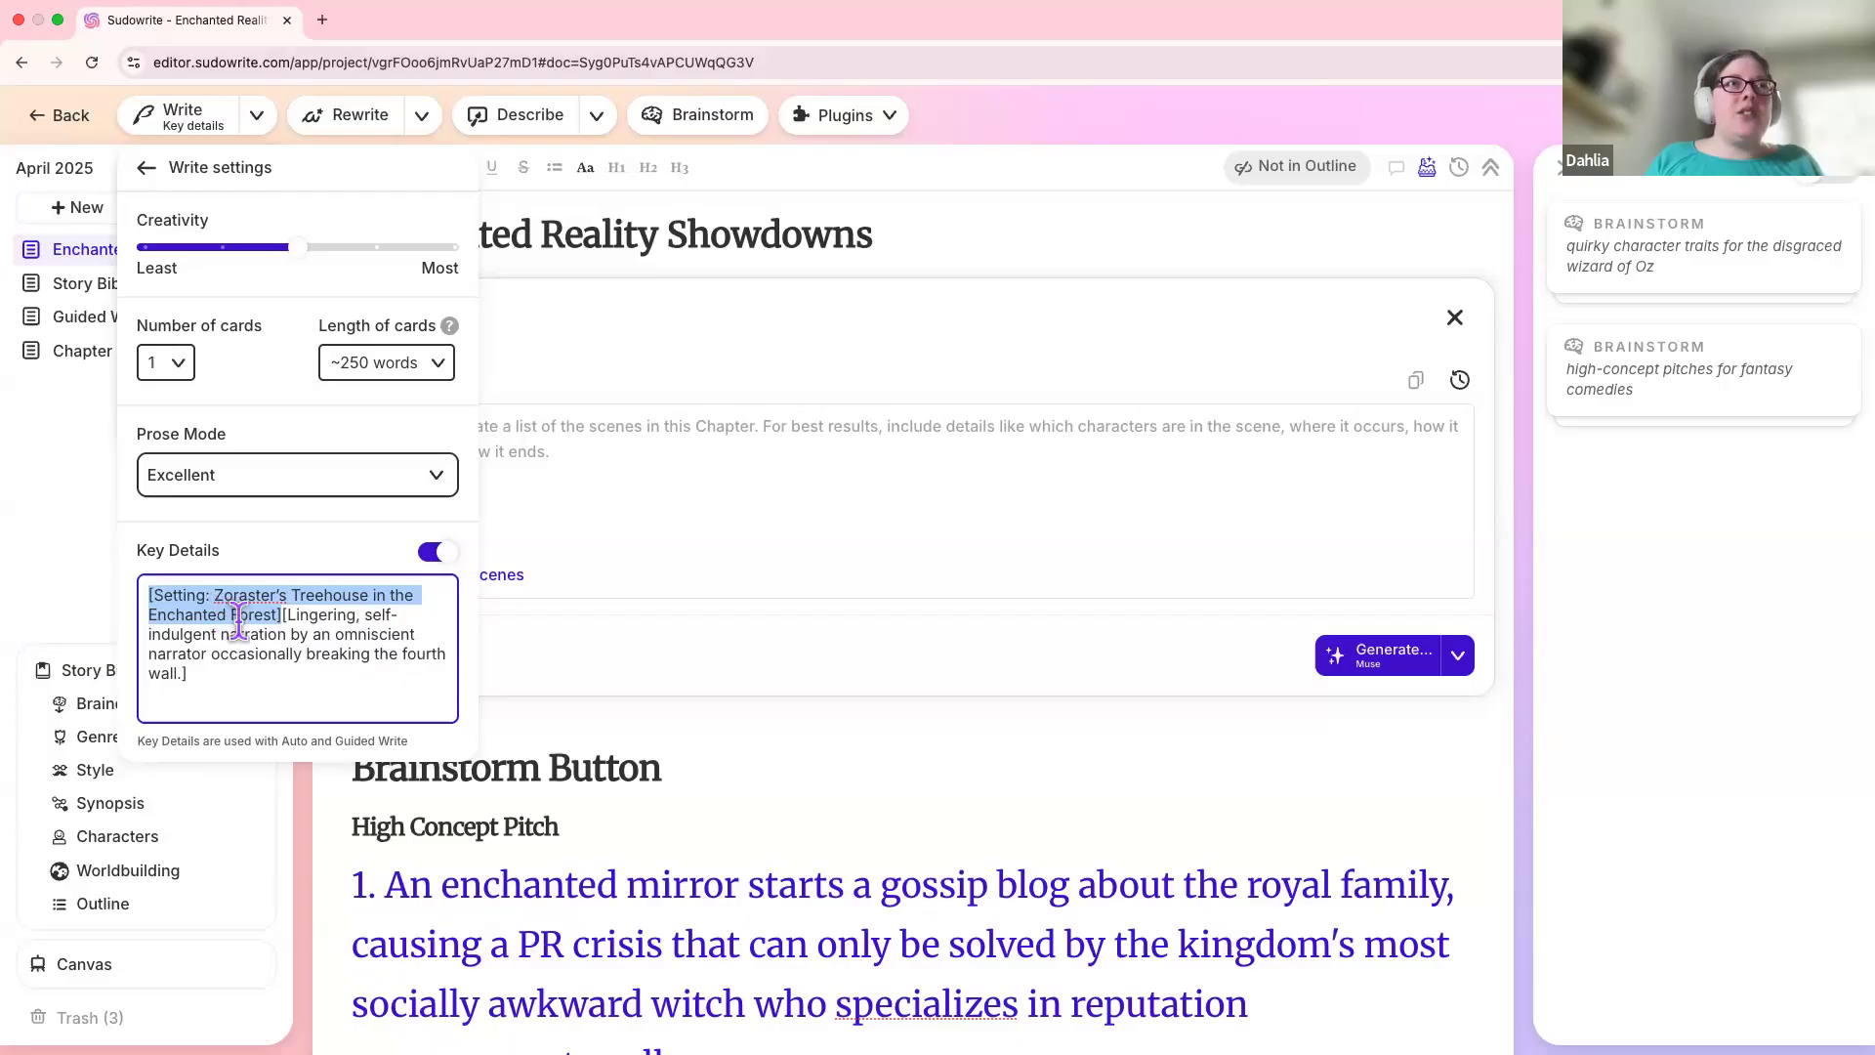
drag(284, 615, 301, 696)
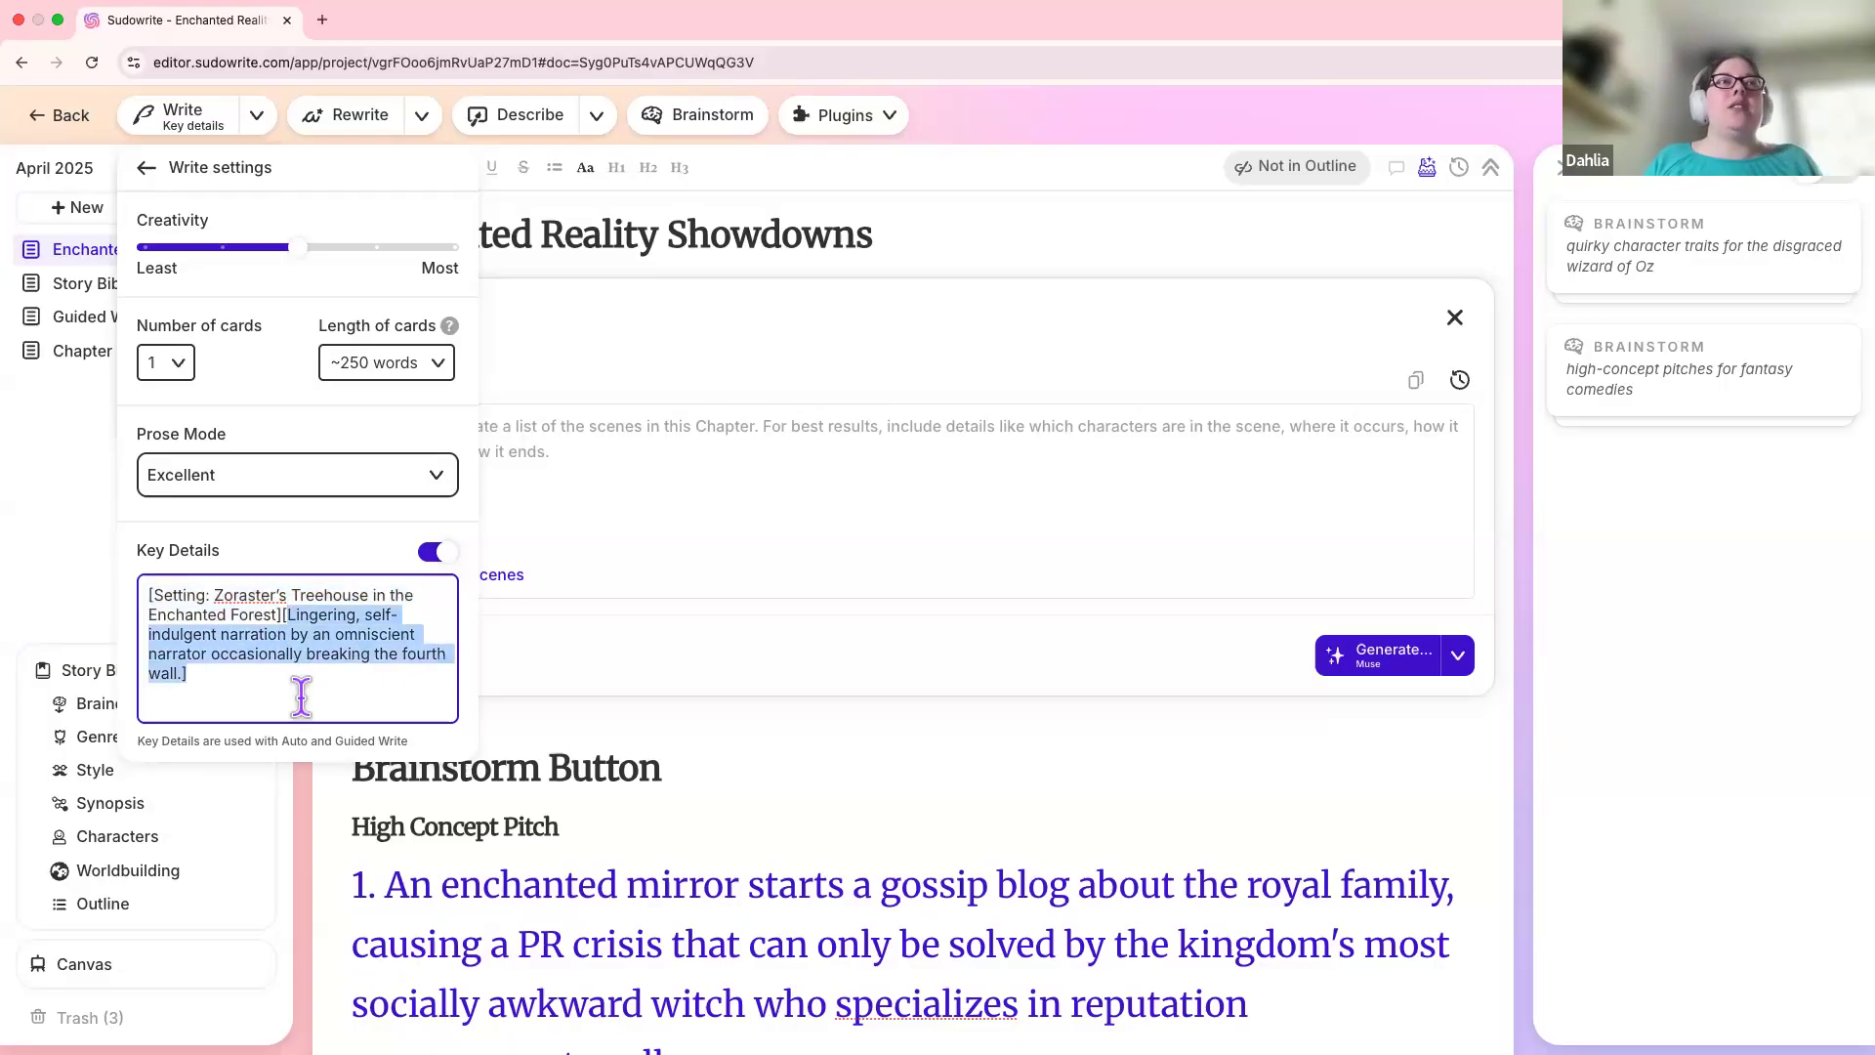
click(301, 696)
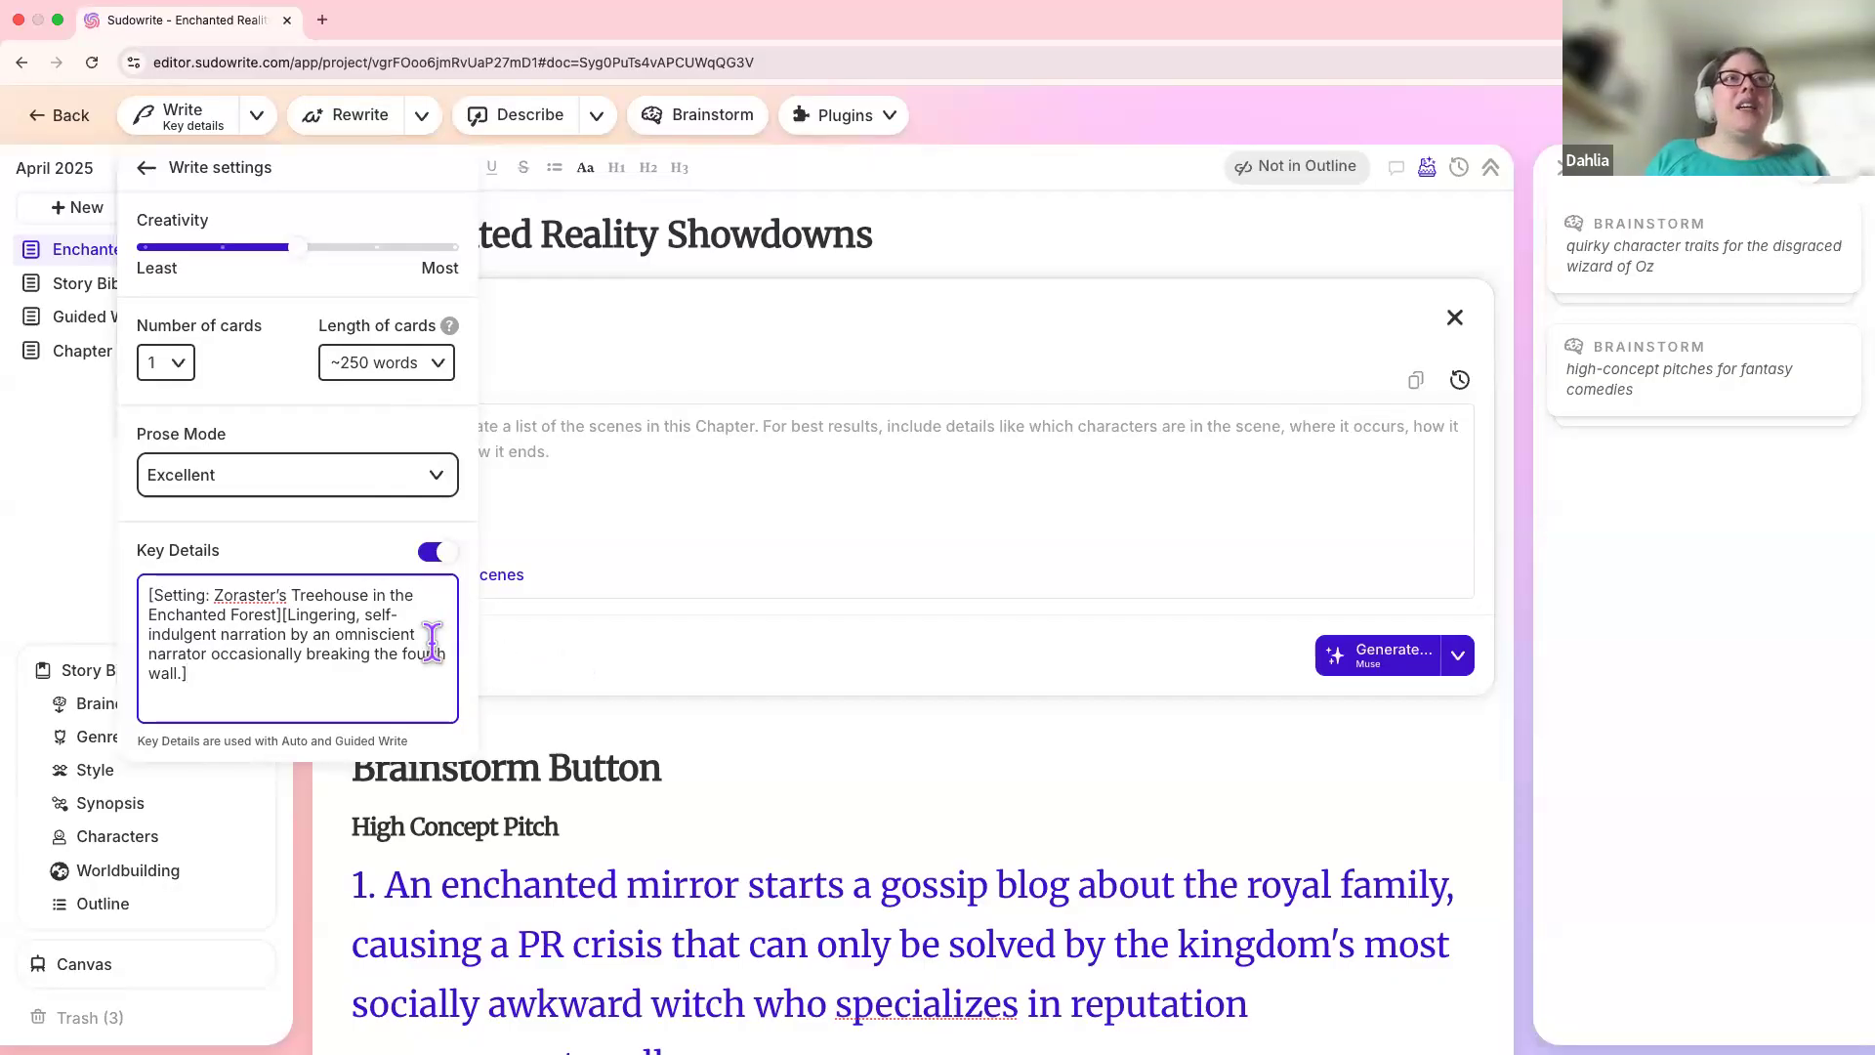
Step: Open the Prose Mode choices and compare the ratings and writing samples of Muse, Excellent and Basic
click(404, 489)
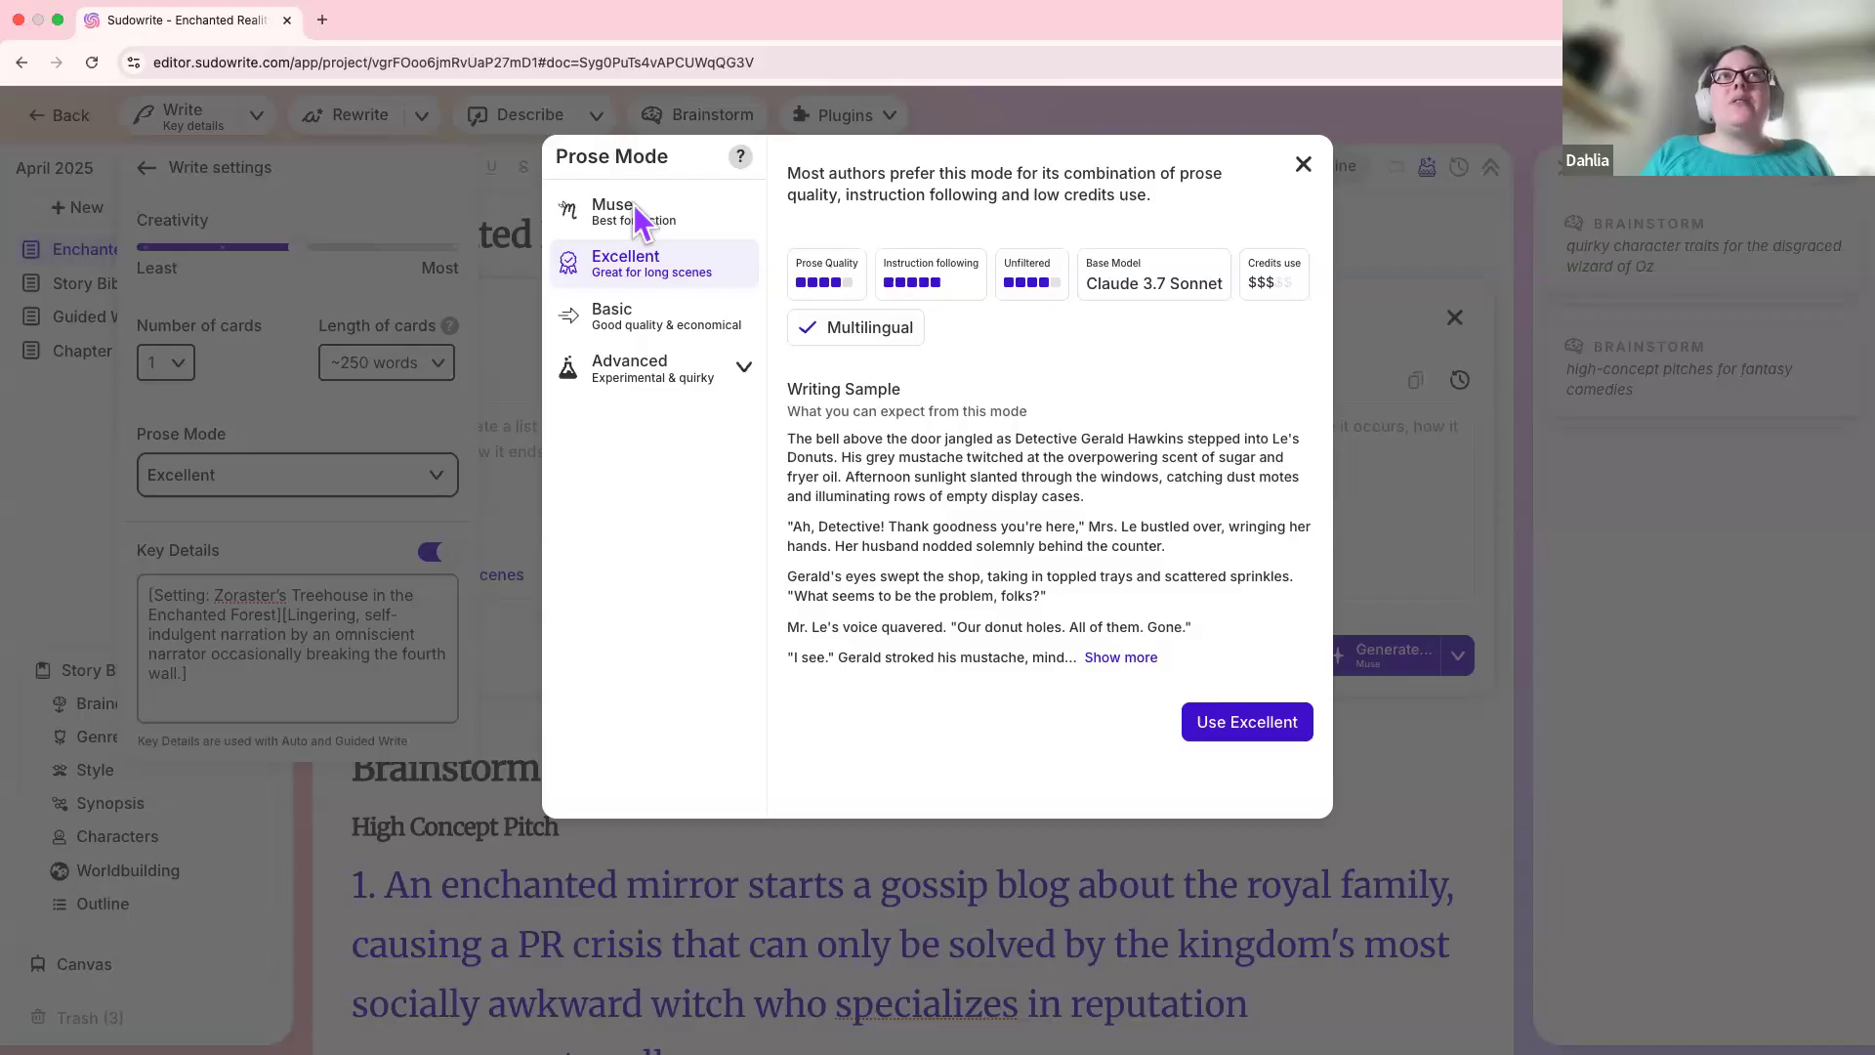
click(604, 223)
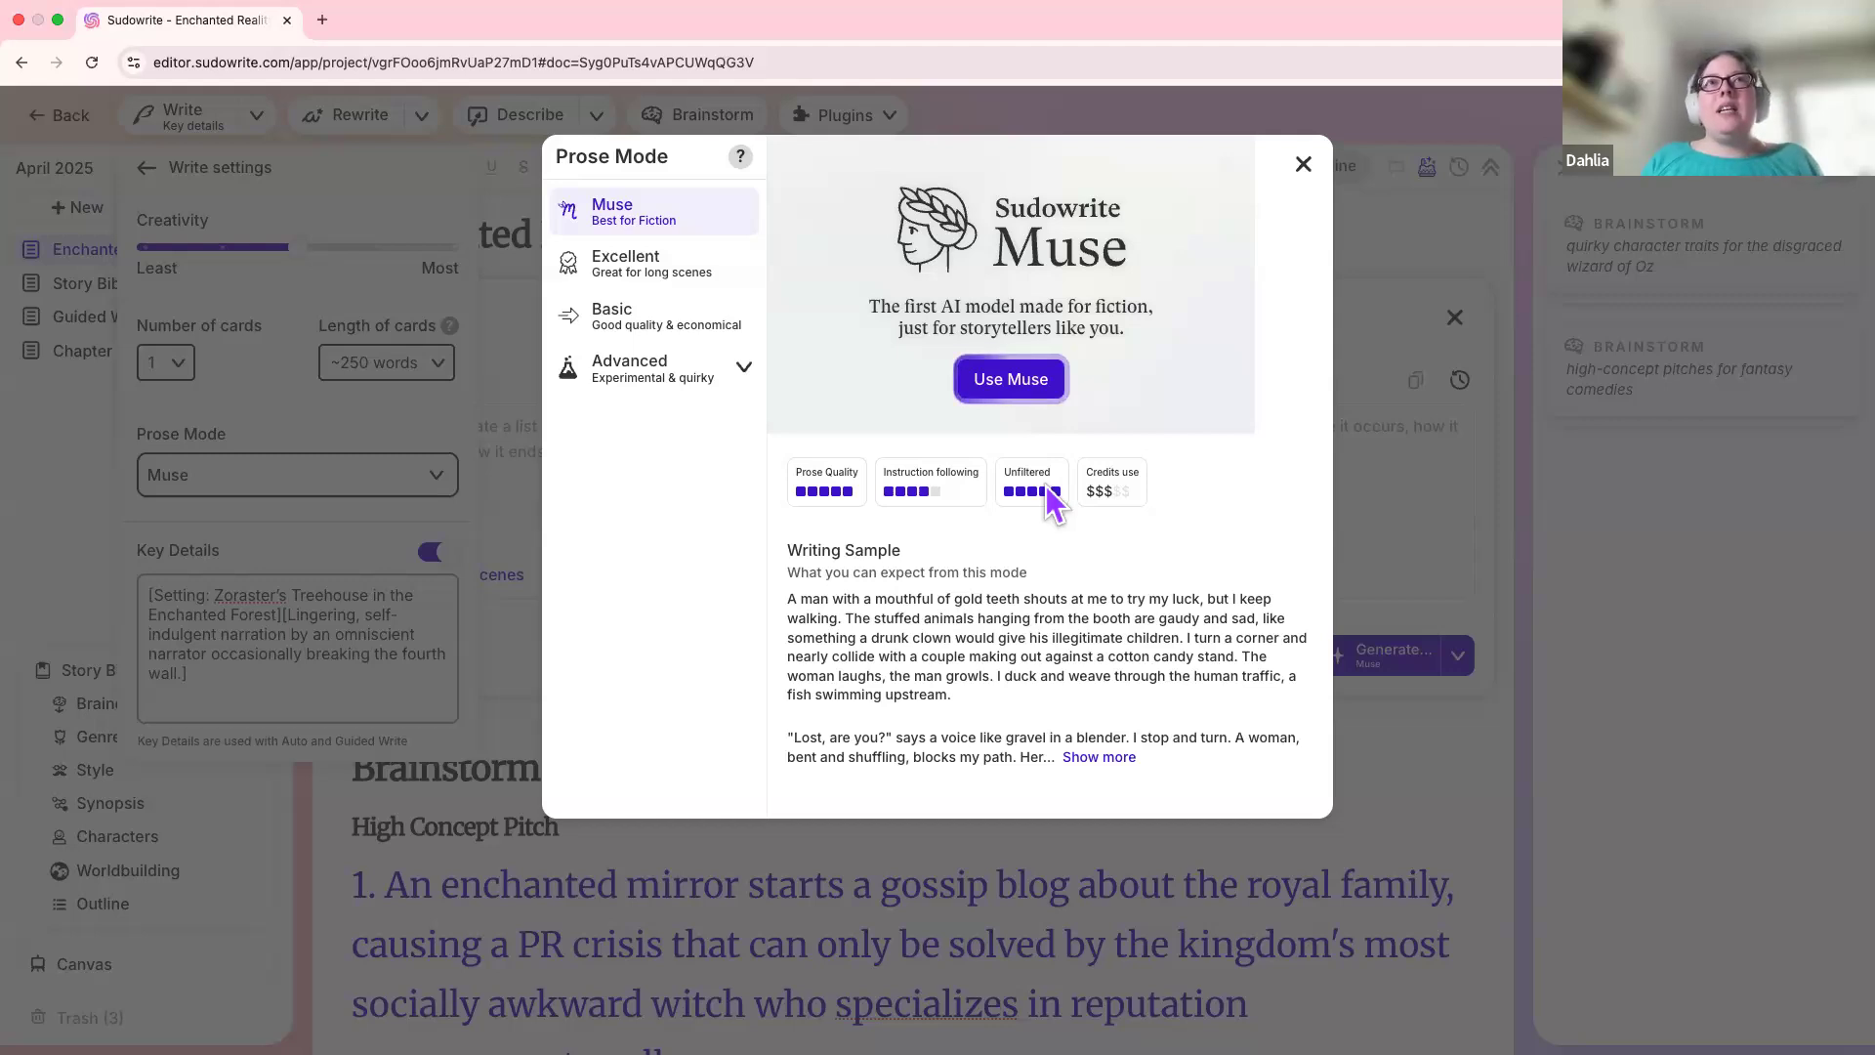
click(669, 285)
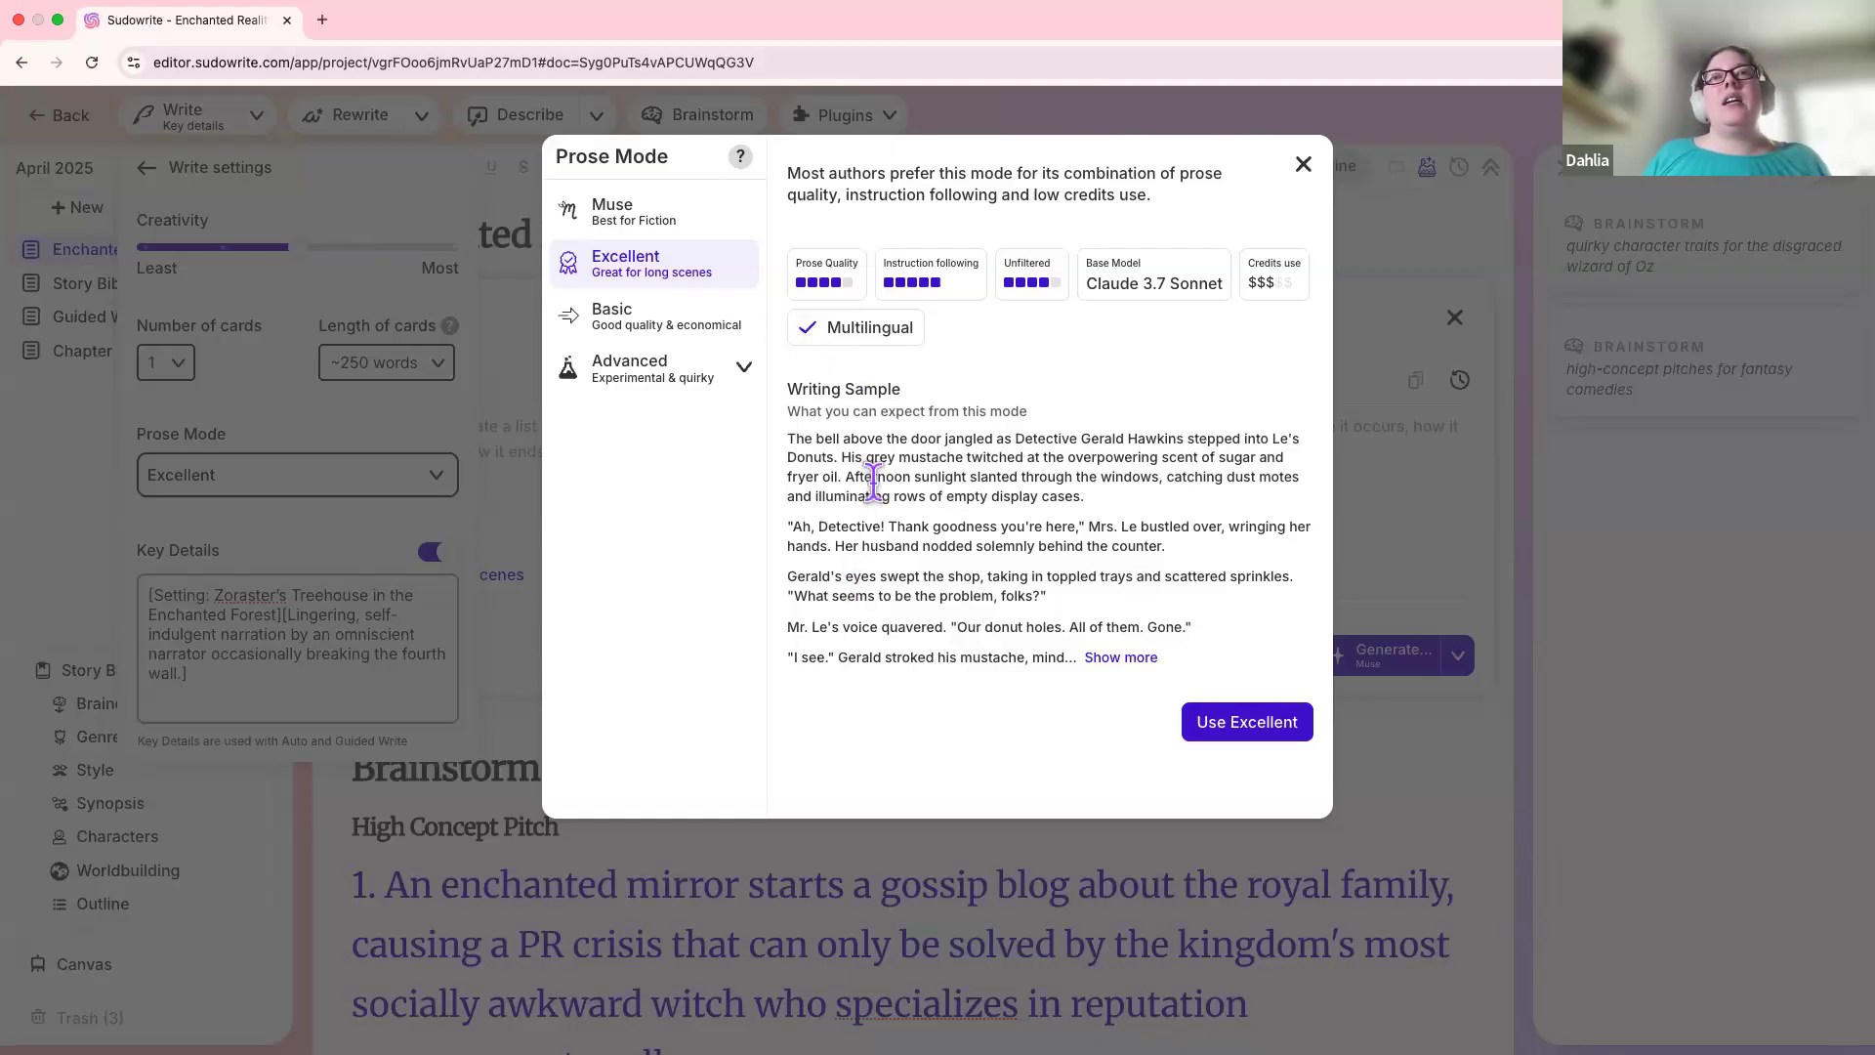
click(663, 224)
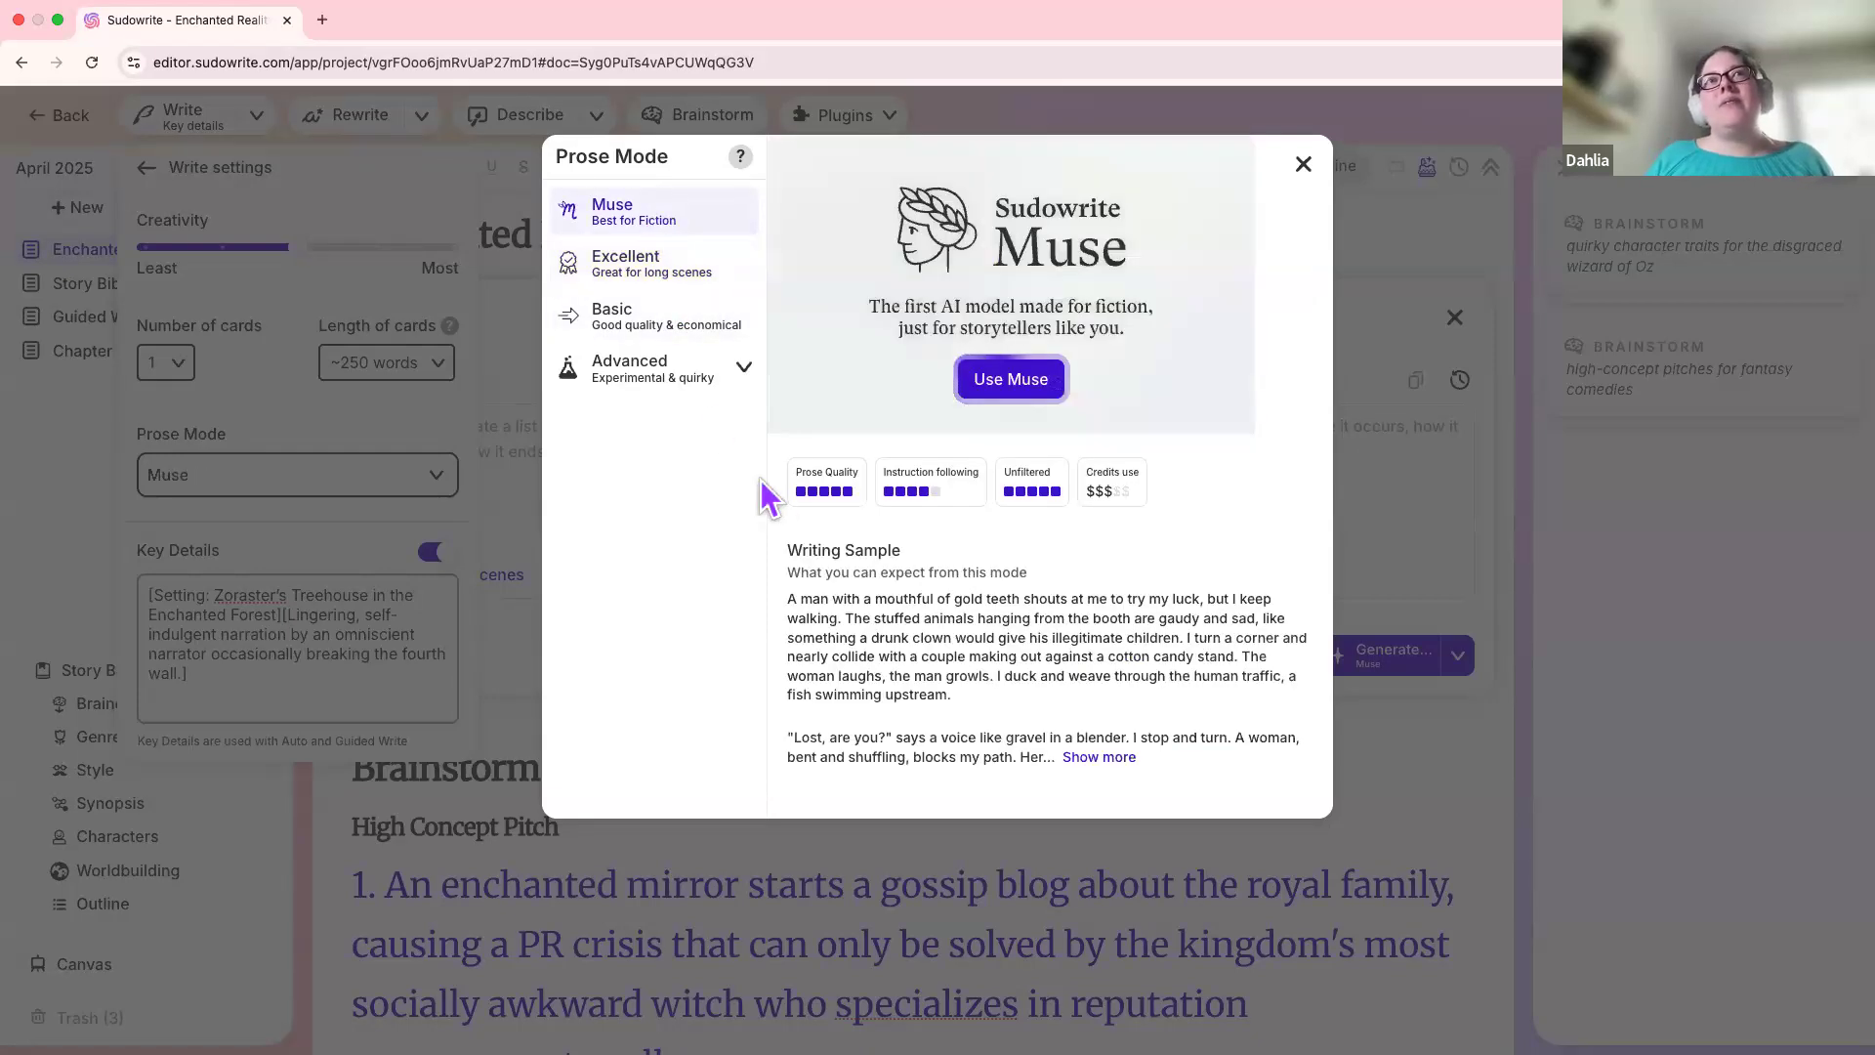
click(661, 334)
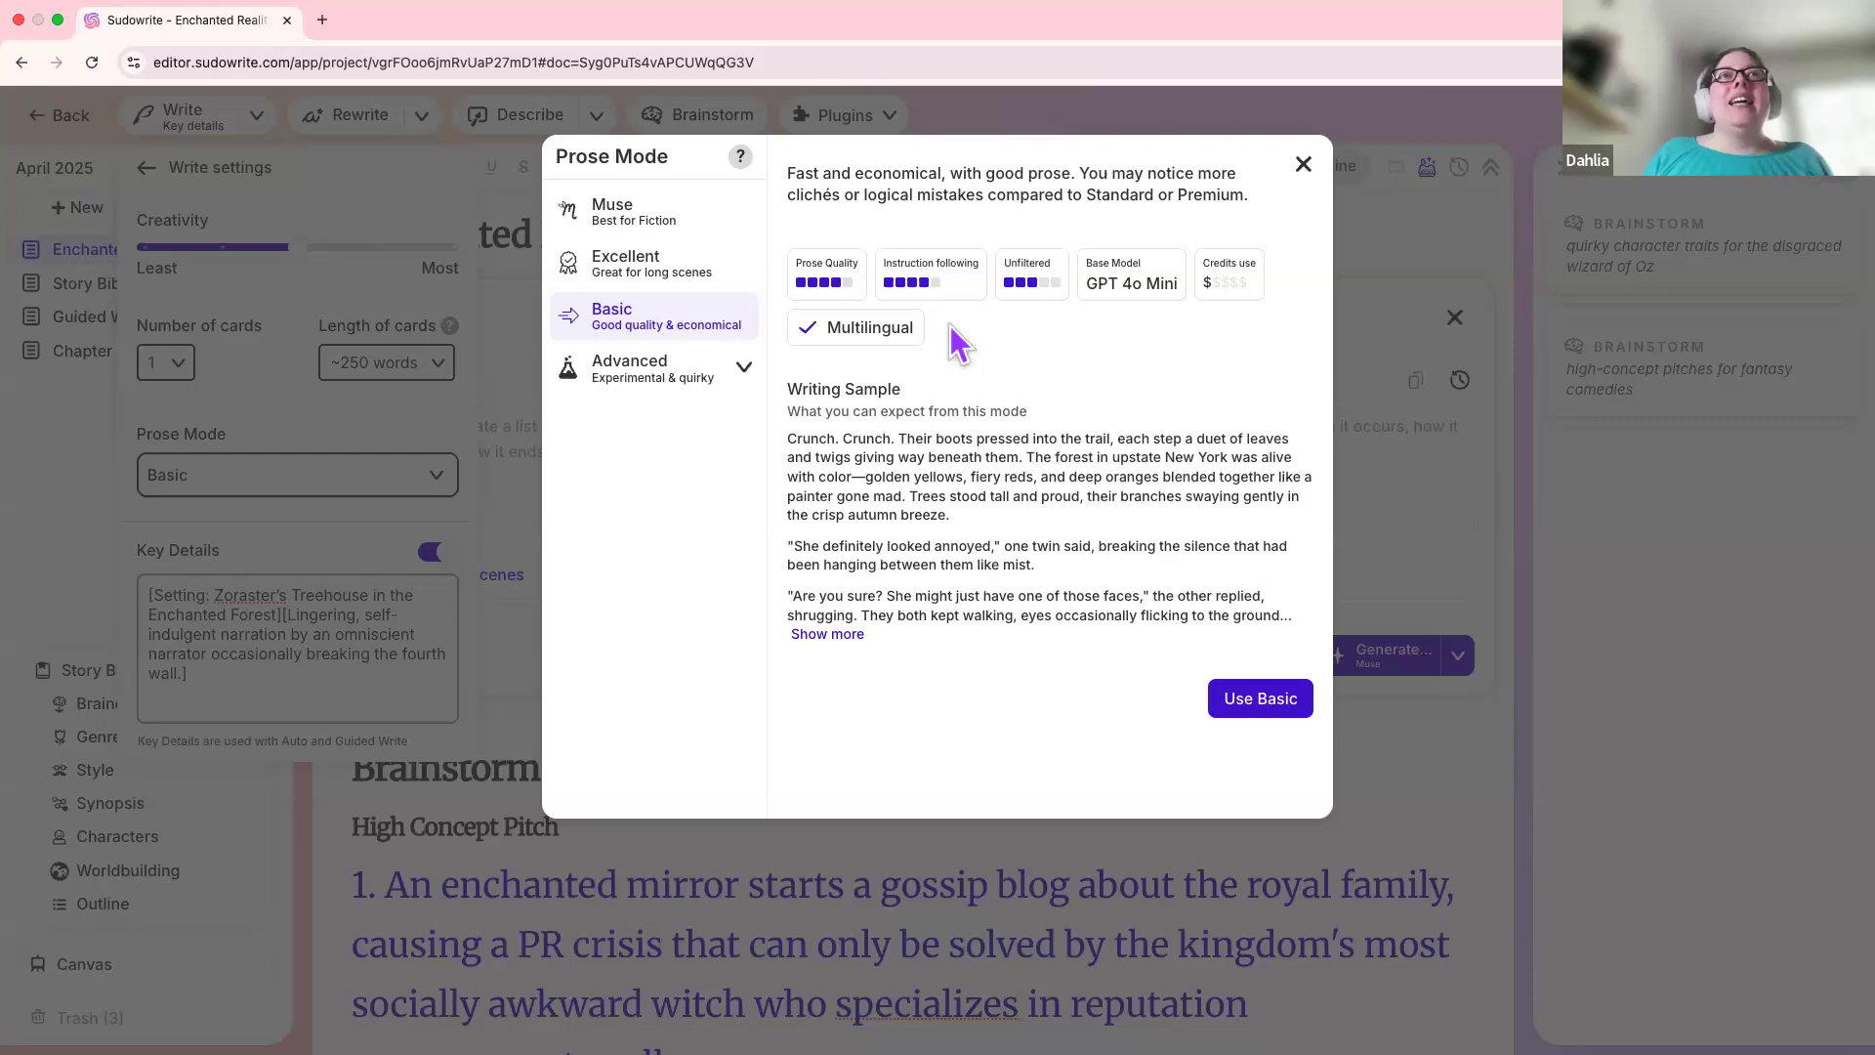
click(688, 223)
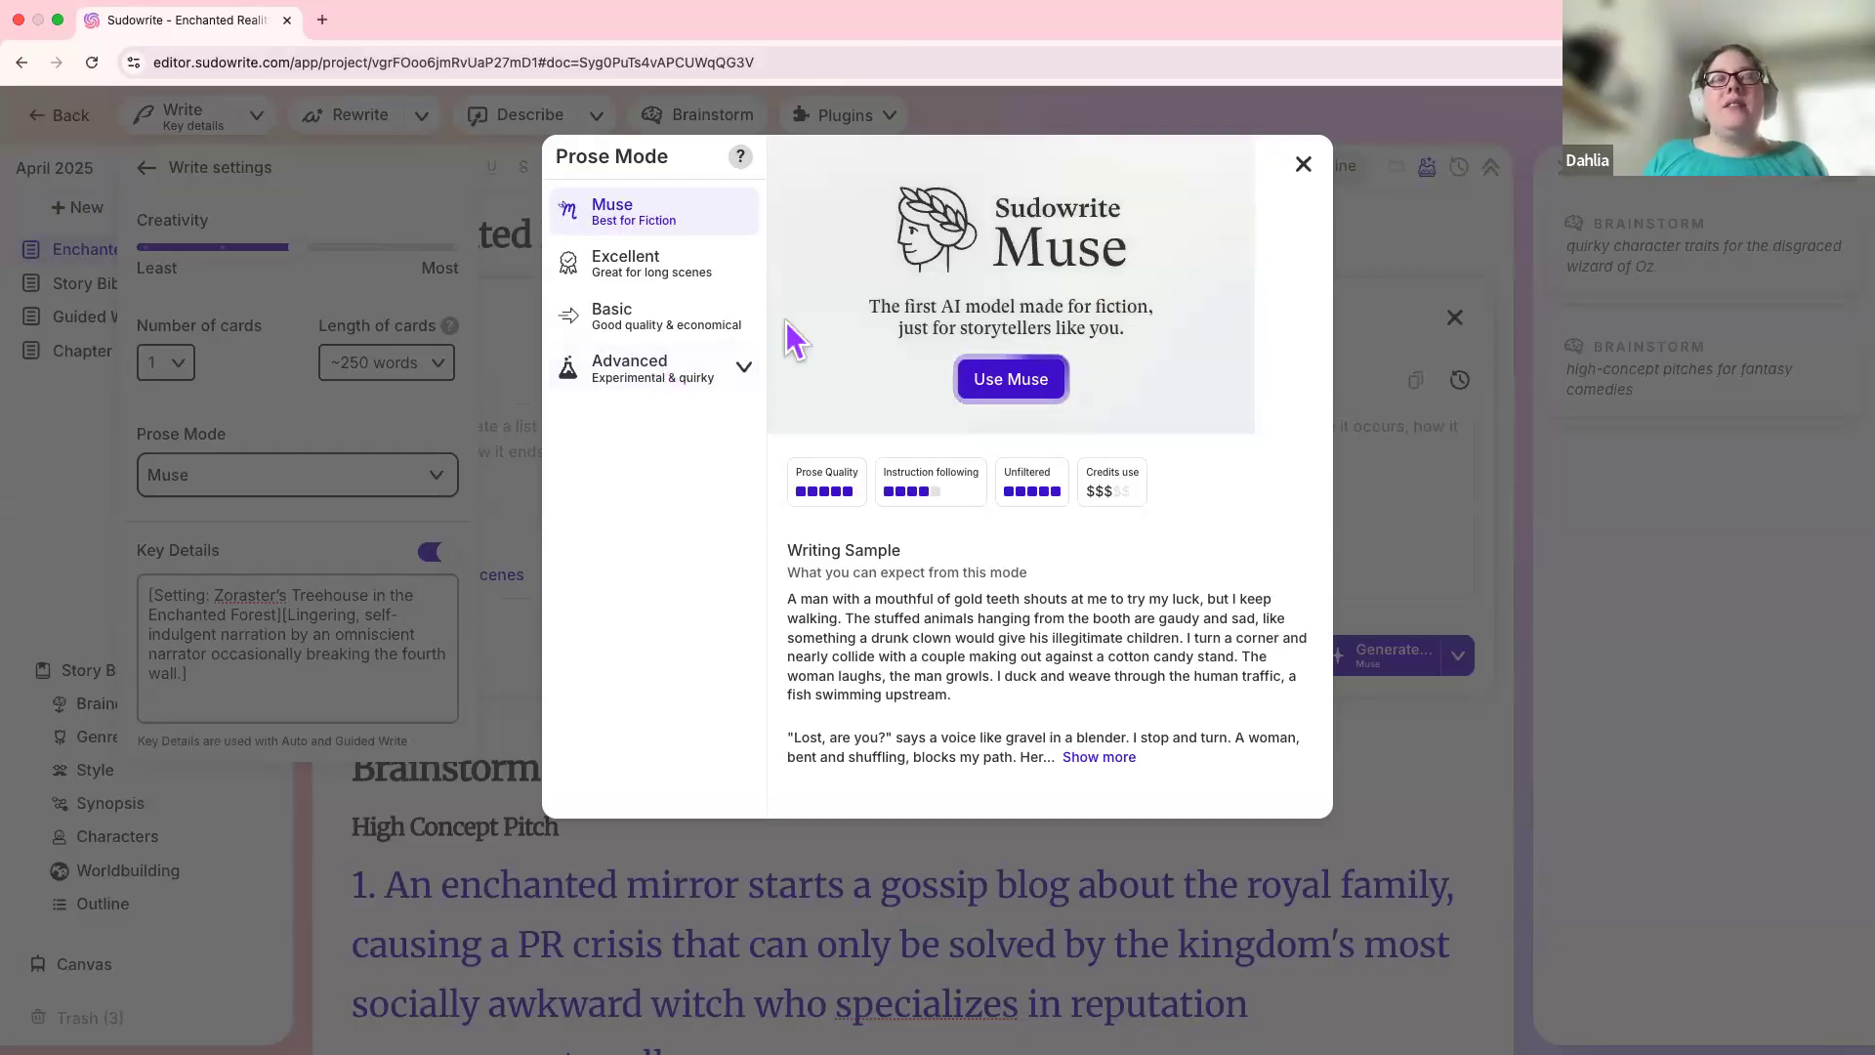
Step: Expand the Advanced prose modes and look through the experimental and retired models
click(748, 376)
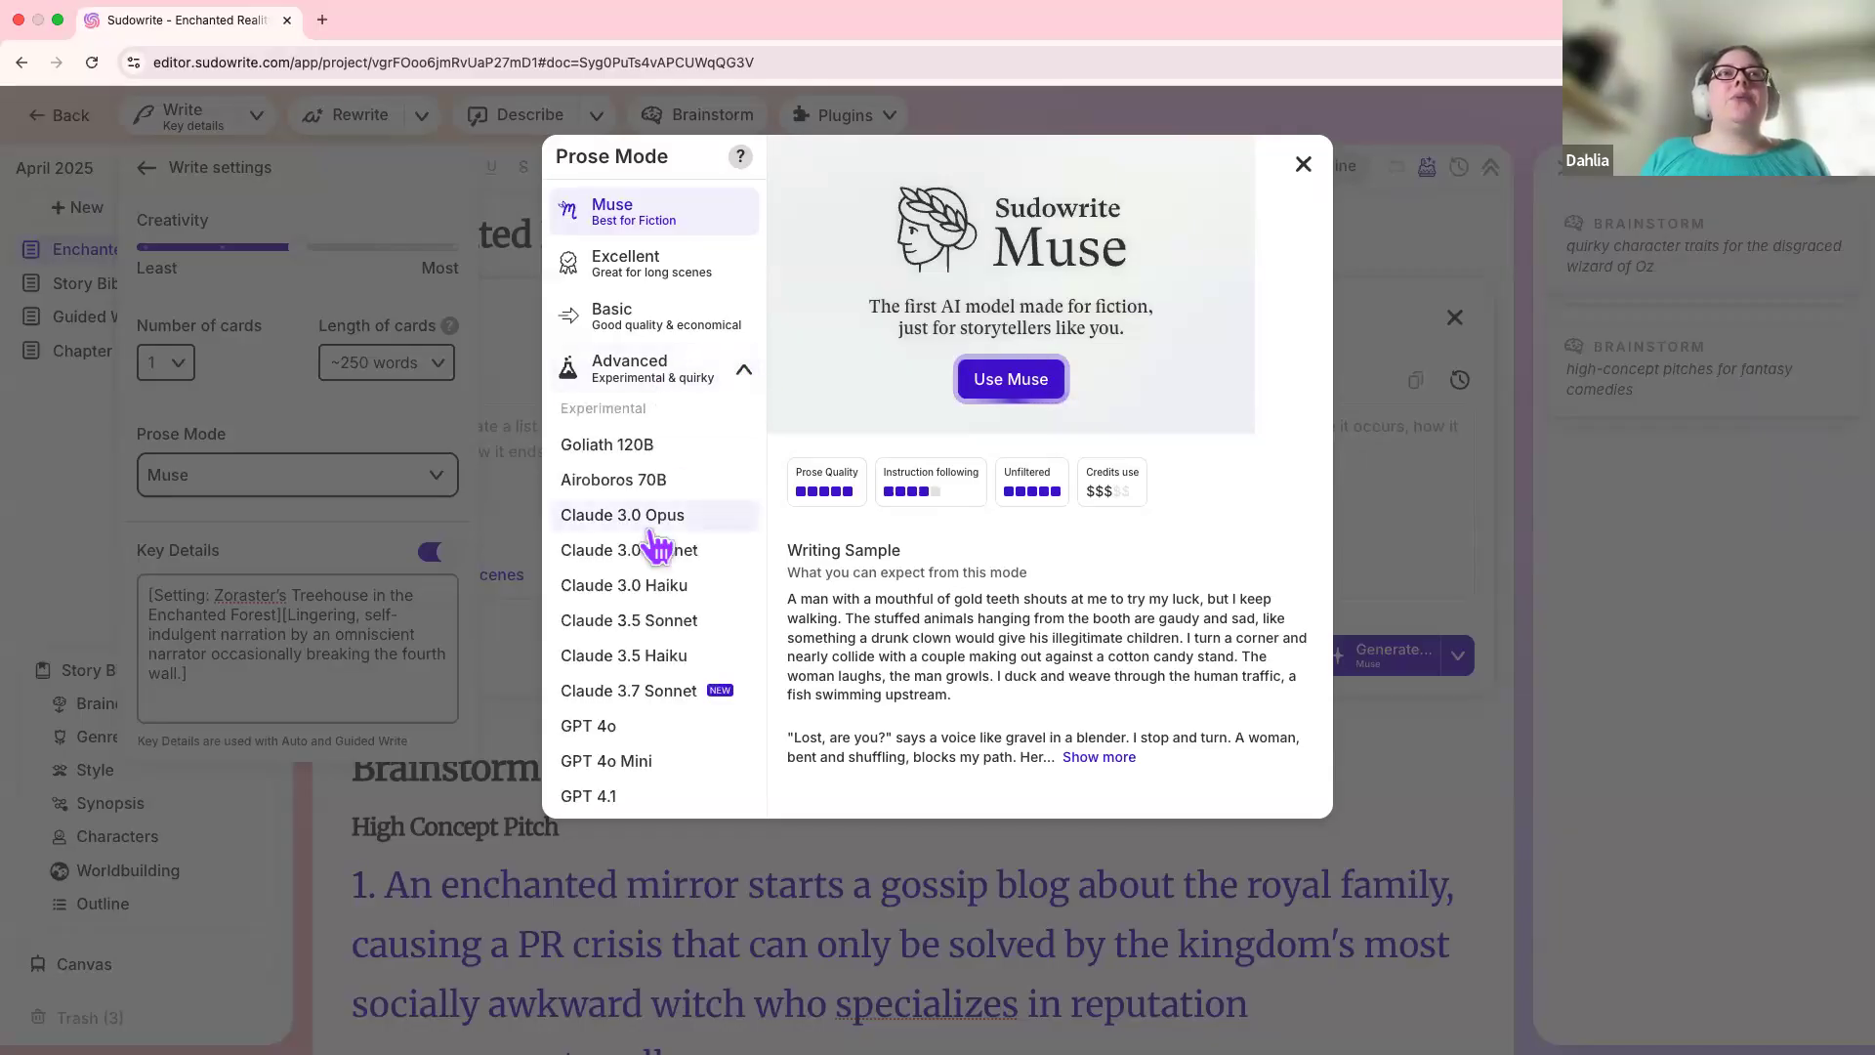
scroll(657, 545, down, 1)
scroll(657, 545, down, 5)
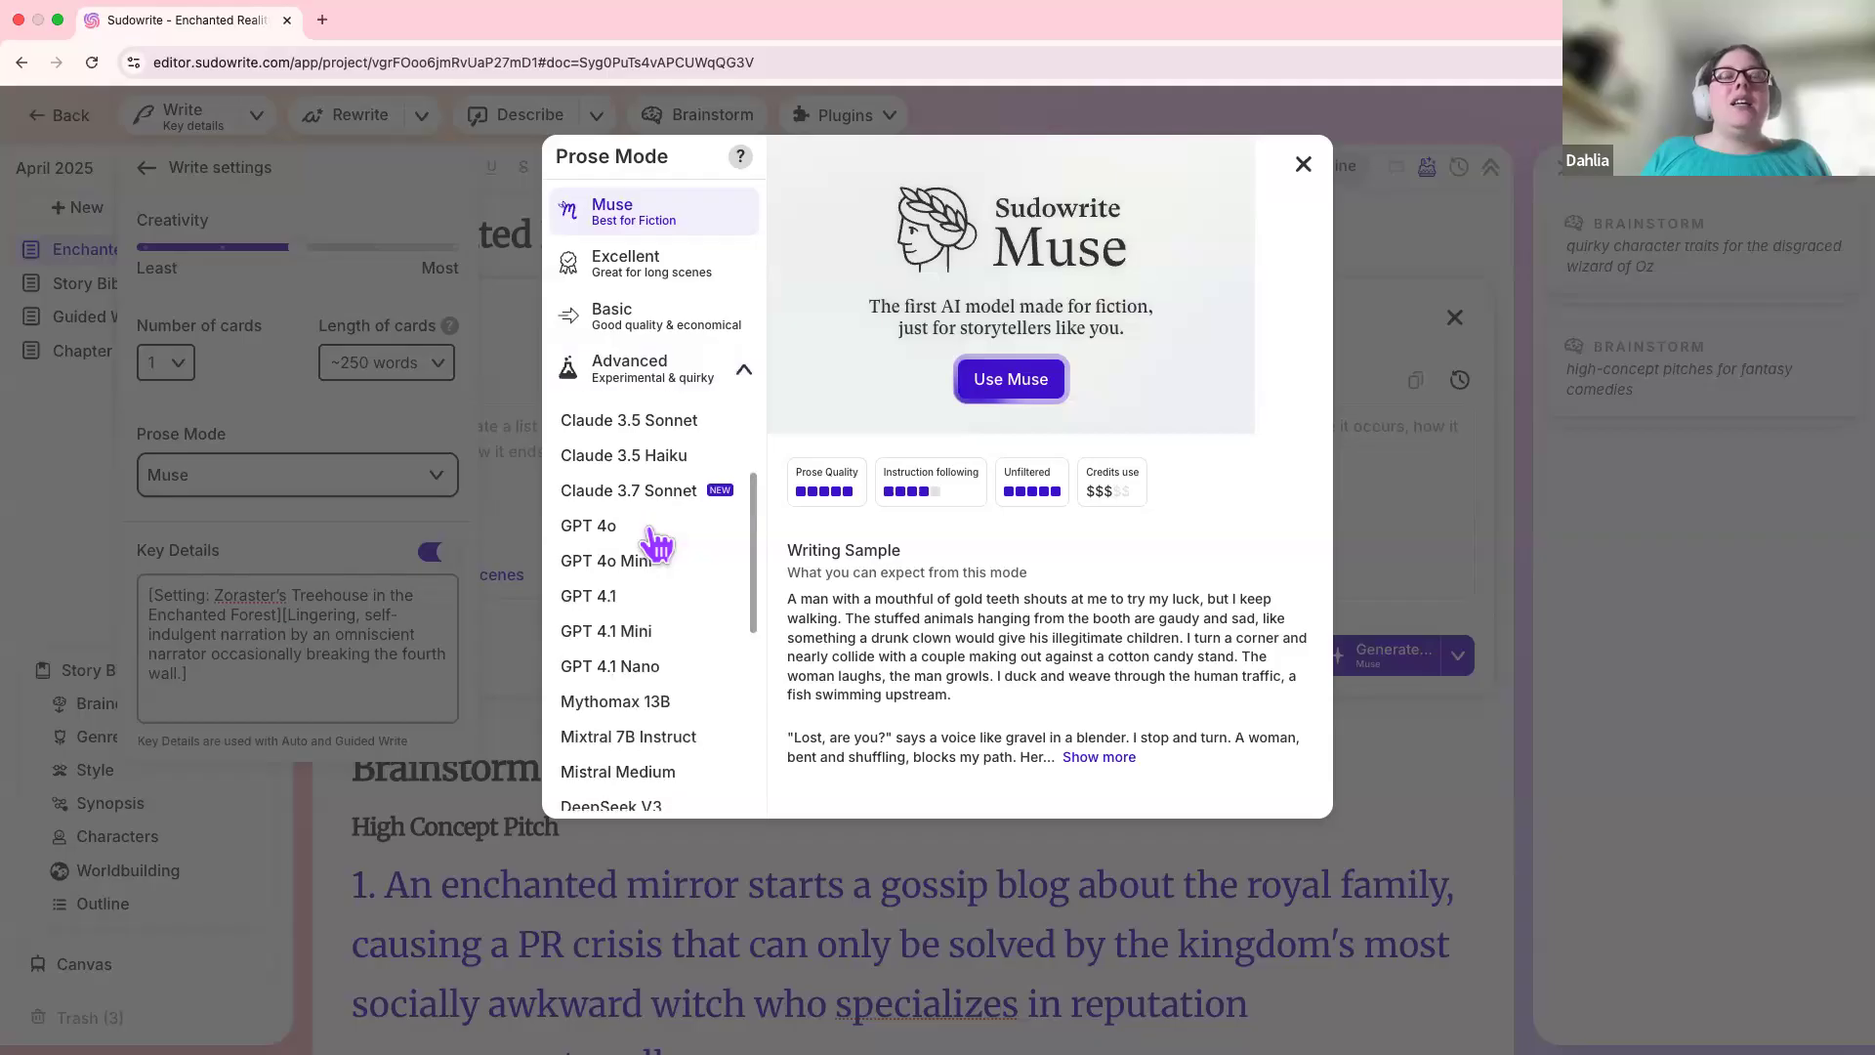
scroll(625, 743, down, 3)
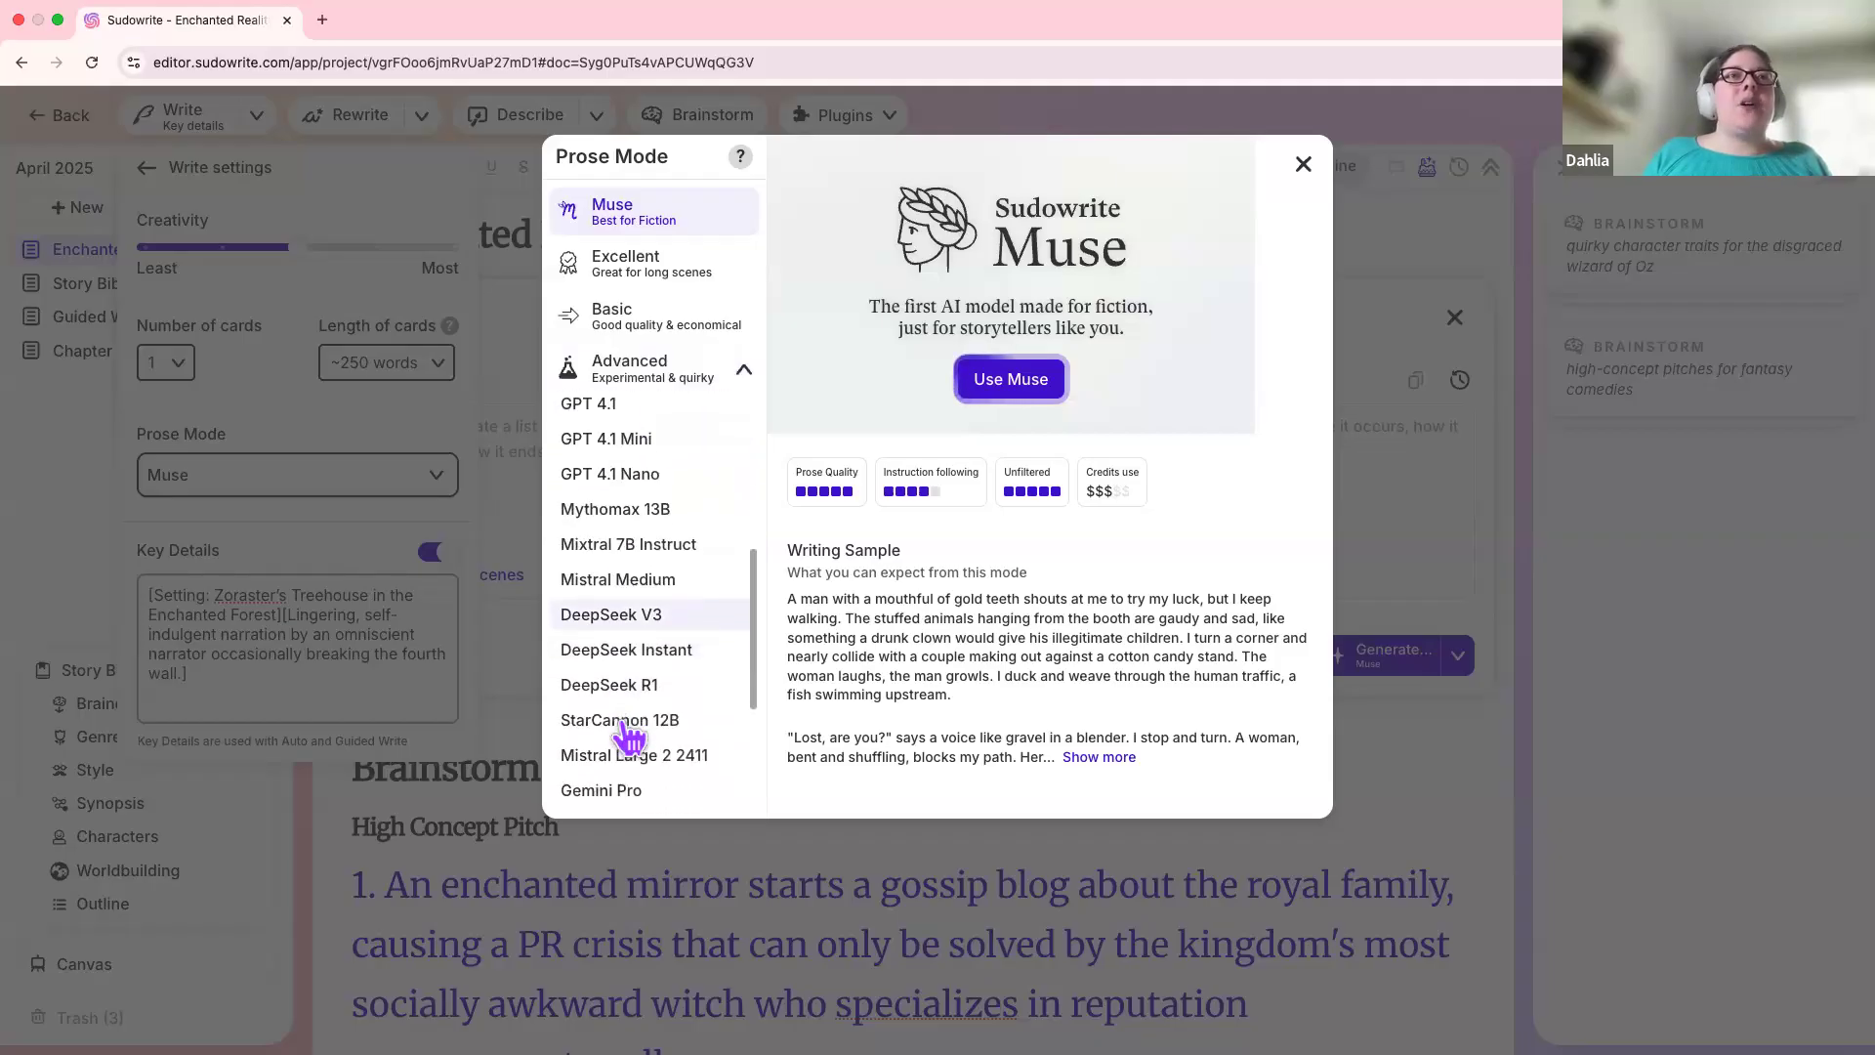
scroll(626, 737, down, 2)
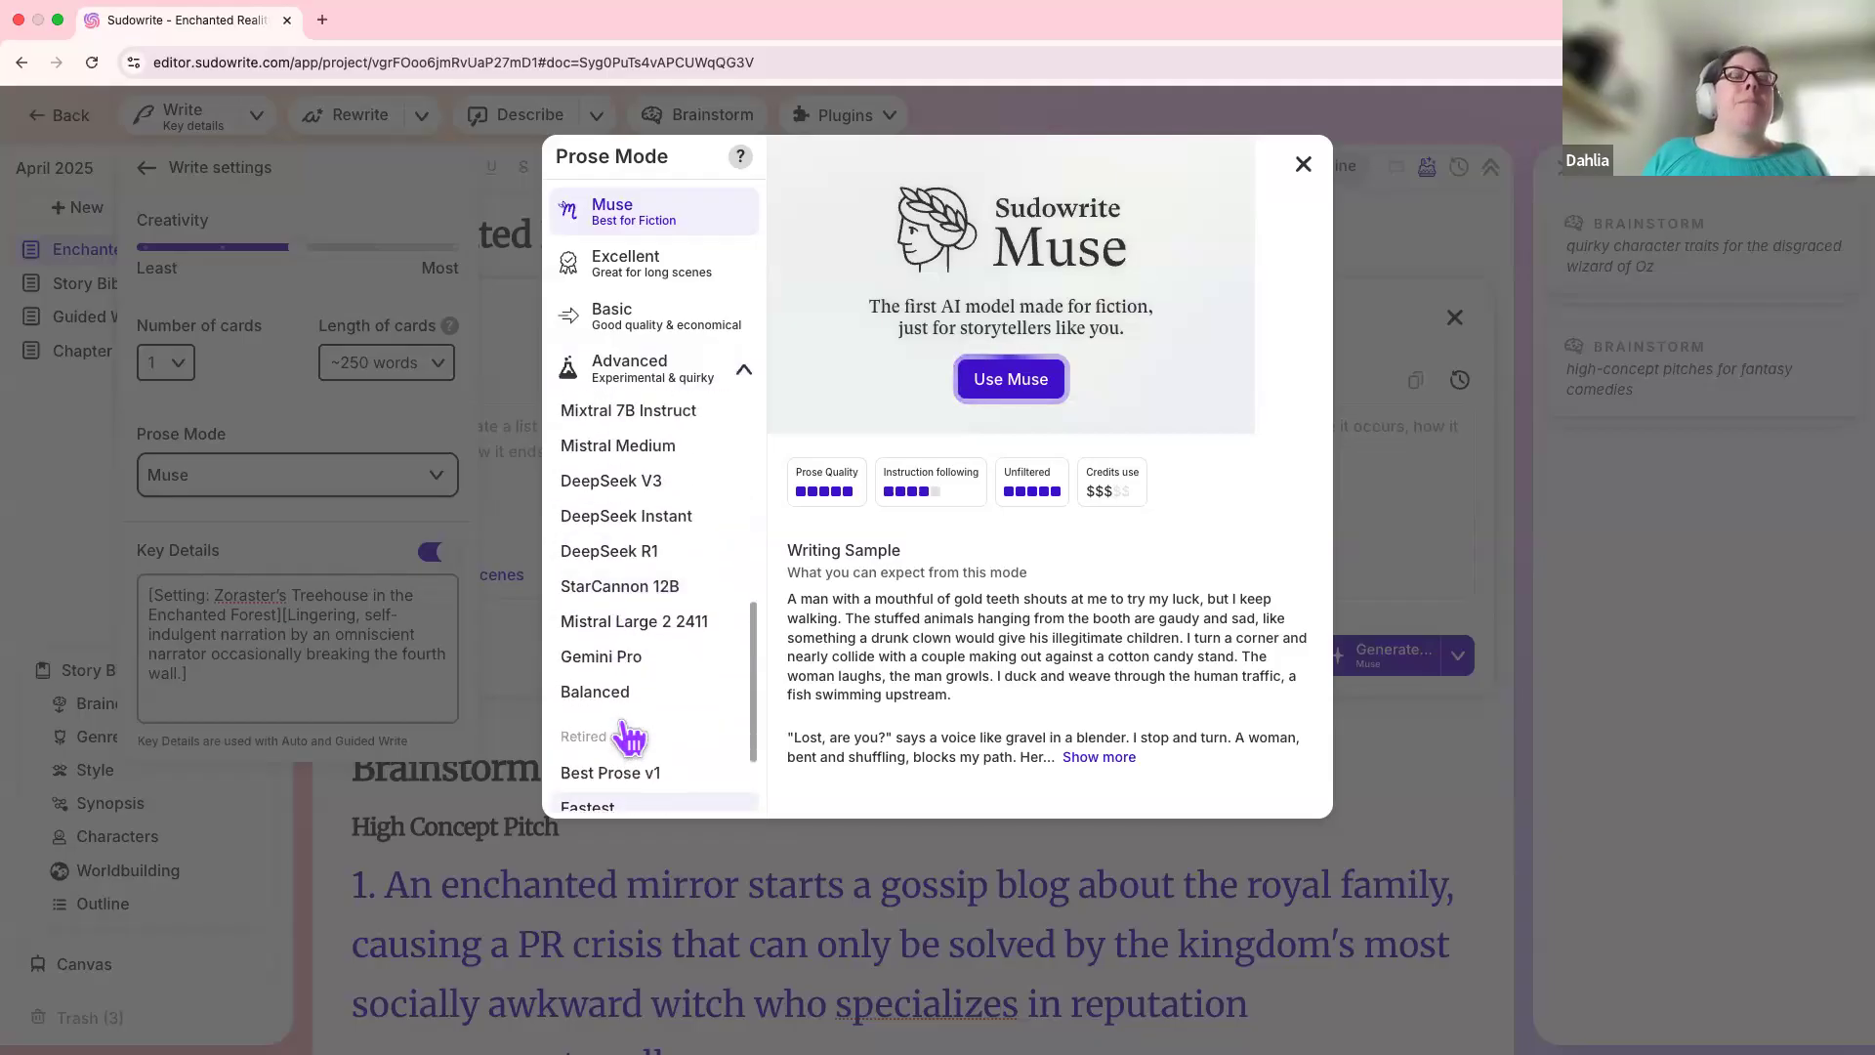
scroll(621, 586, up, 4)
scroll(625, 589, down, 5)
scroll(625, 589, down, 2)
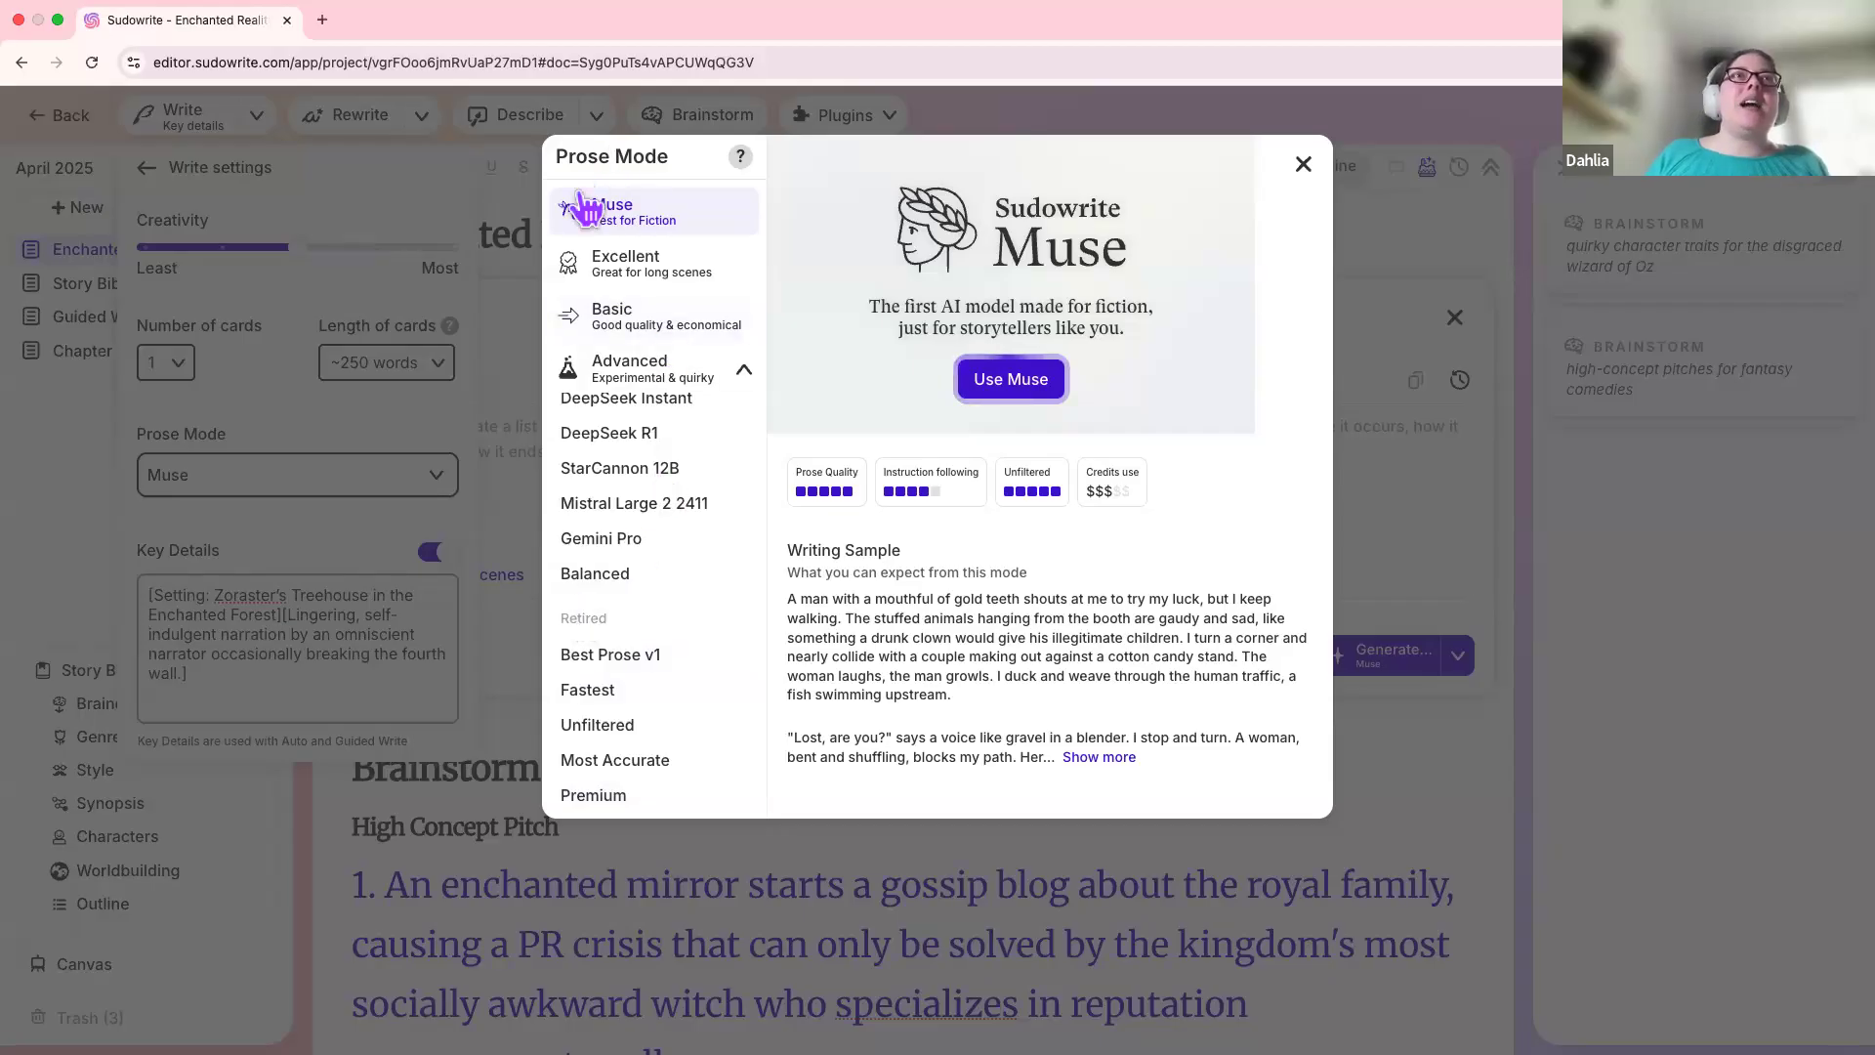
Step: Select the retired Premium prose mode and collapse the Advanced model list
click(610, 803)
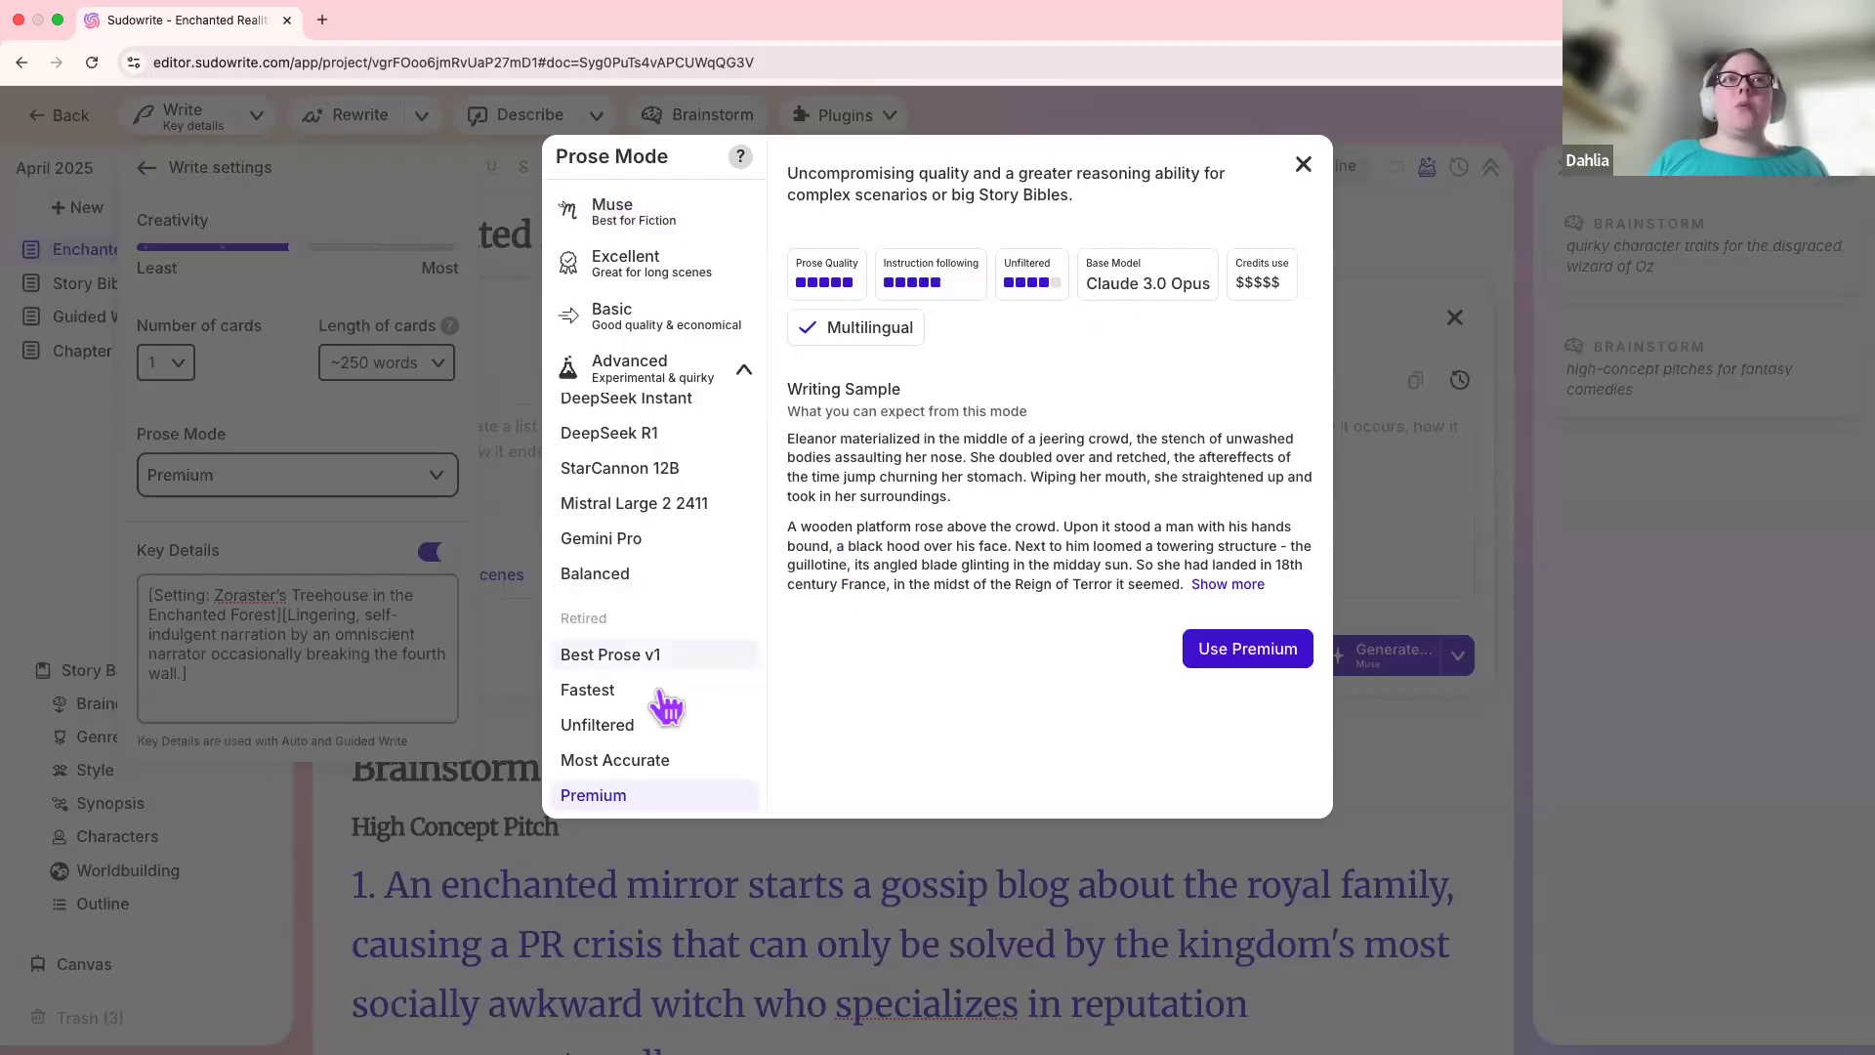
scroll(647, 698, up, 1)
scroll(647, 699, up, 10)
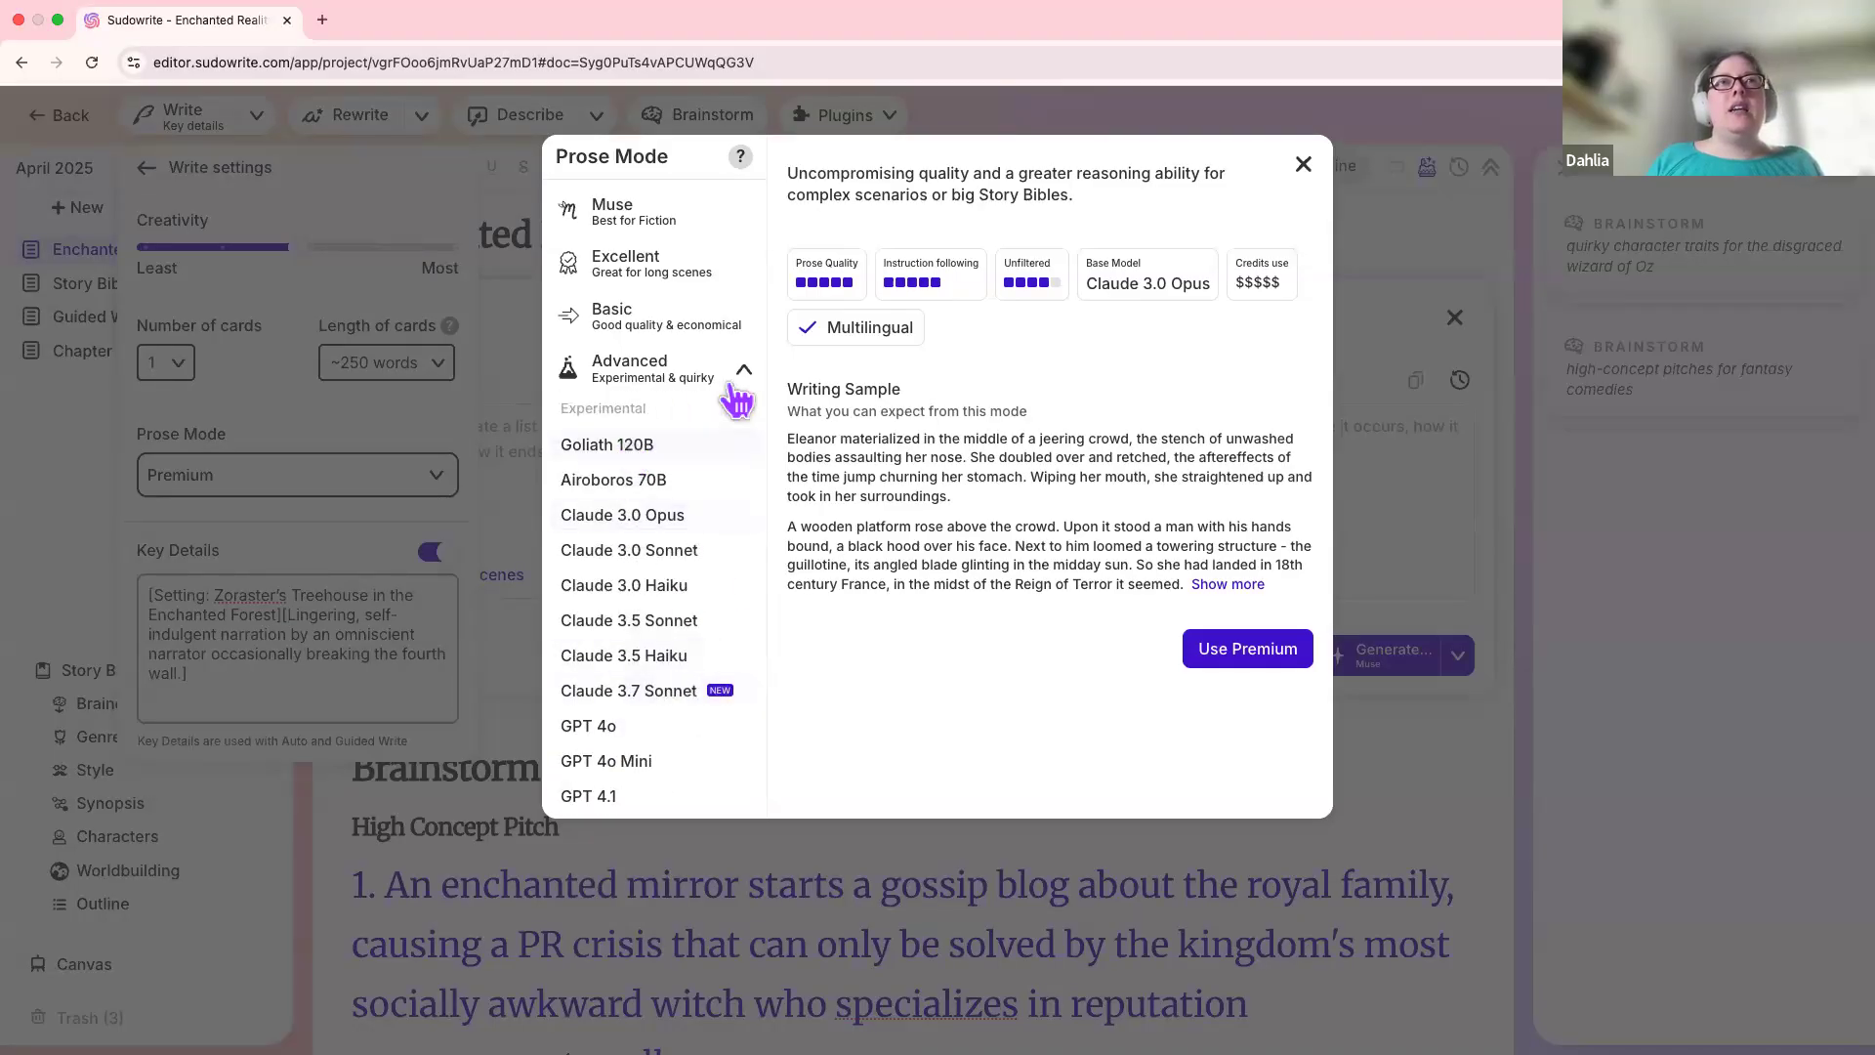
click(733, 389)
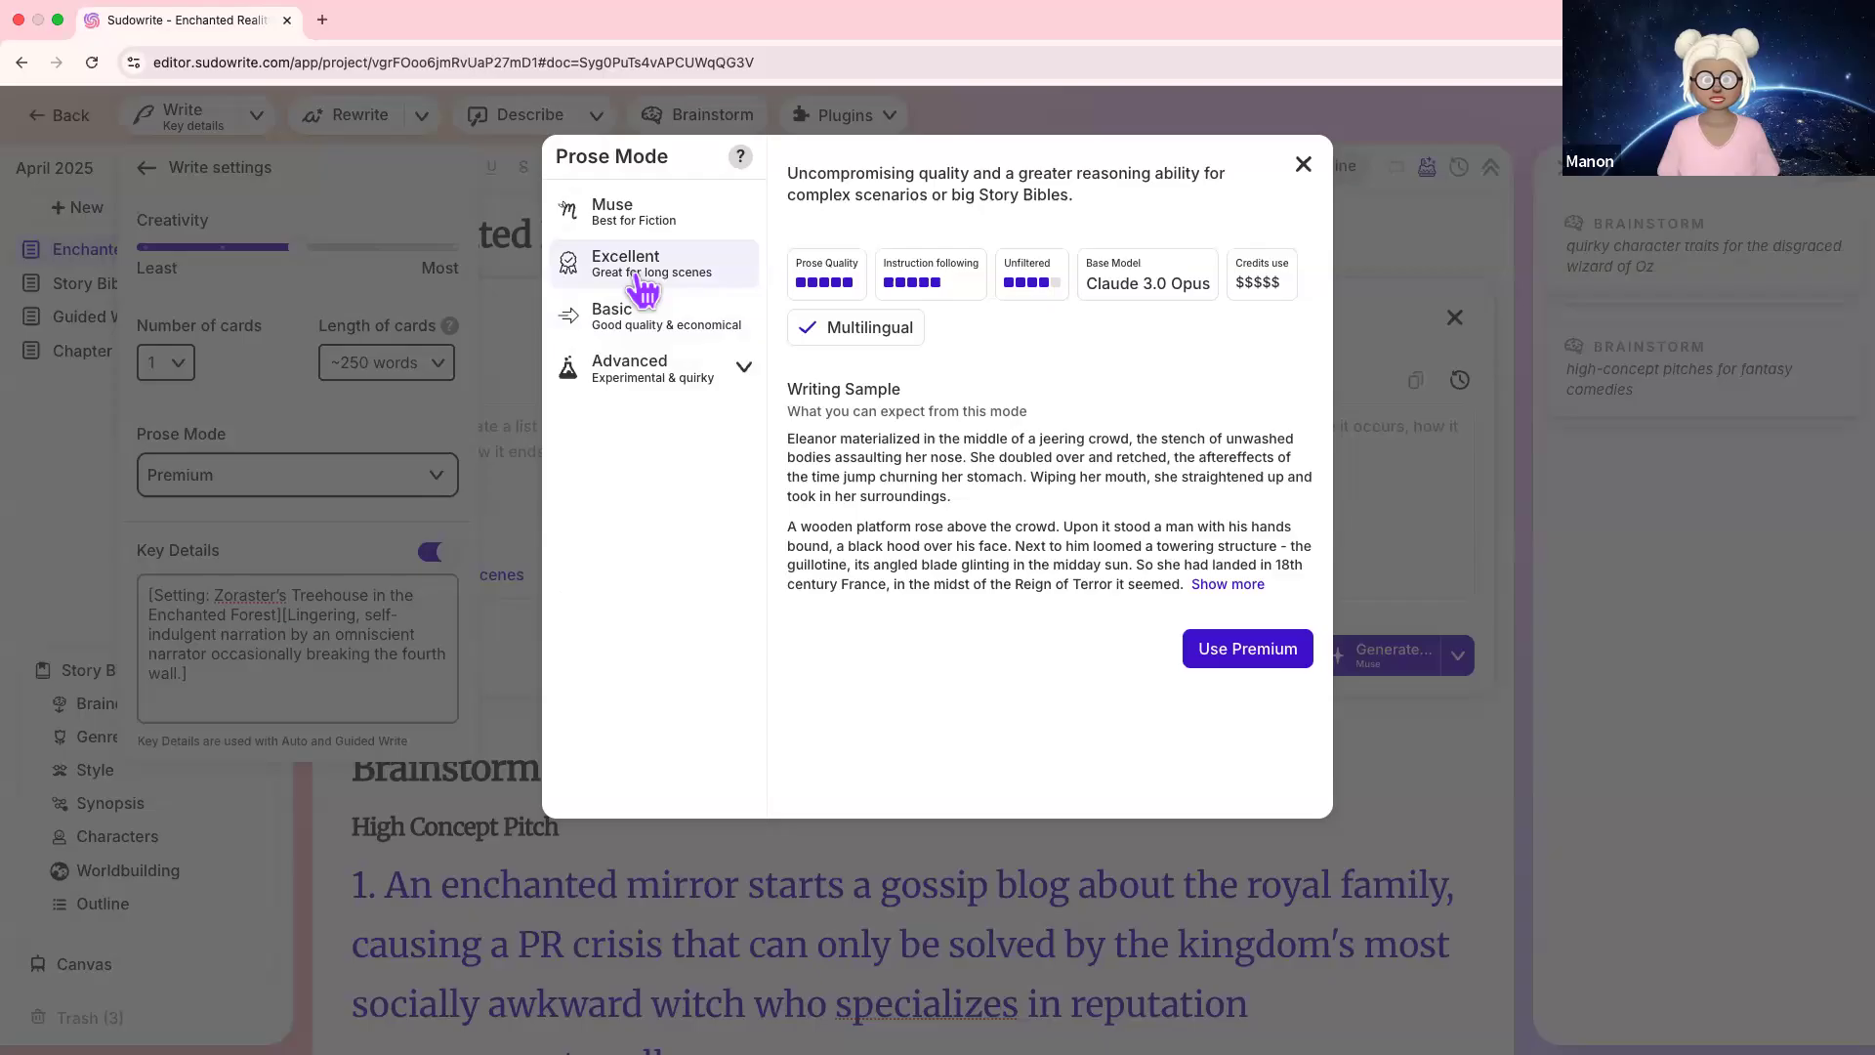
Step: Expand the Advanced prose modes and compare the ratings and credit use of GPT 4.1, GPT 4.1 Mini and GPT 4.1 Nano
click(683, 377)
scroll(625, 606, down, 4)
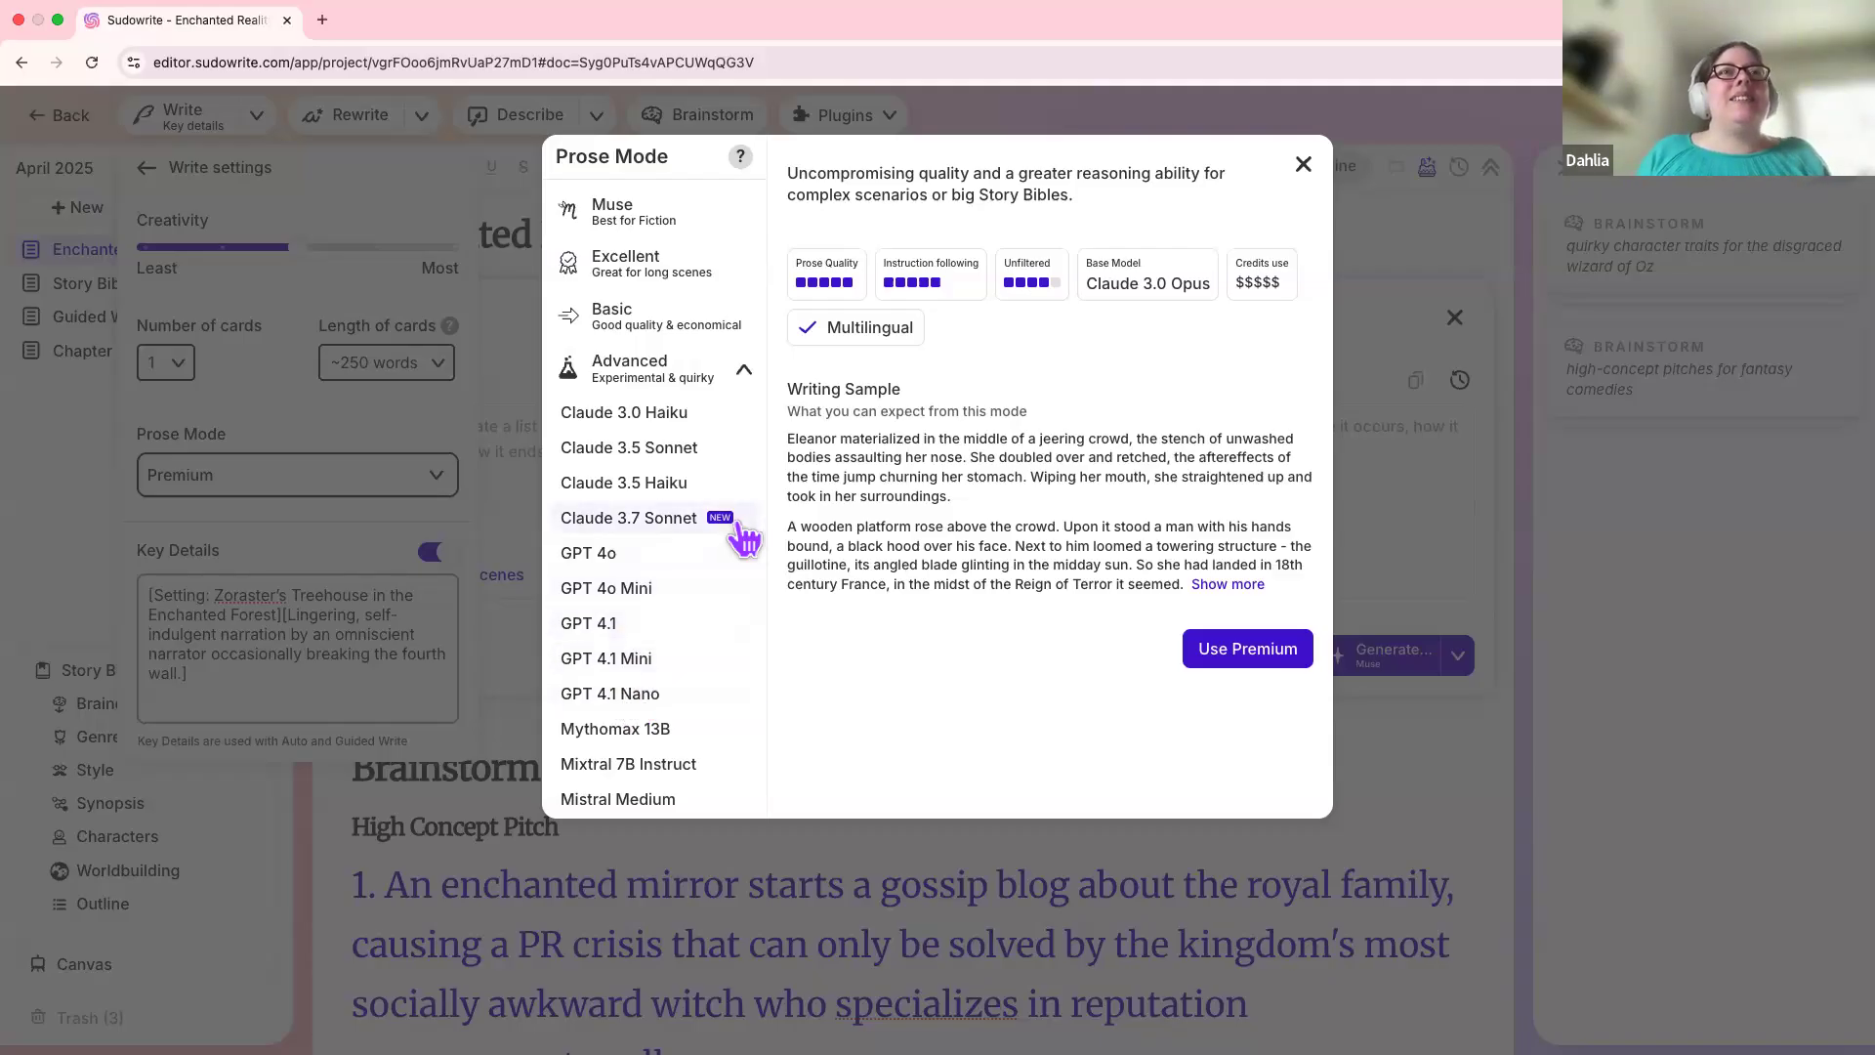
click(659, 698)
click(672, 661)
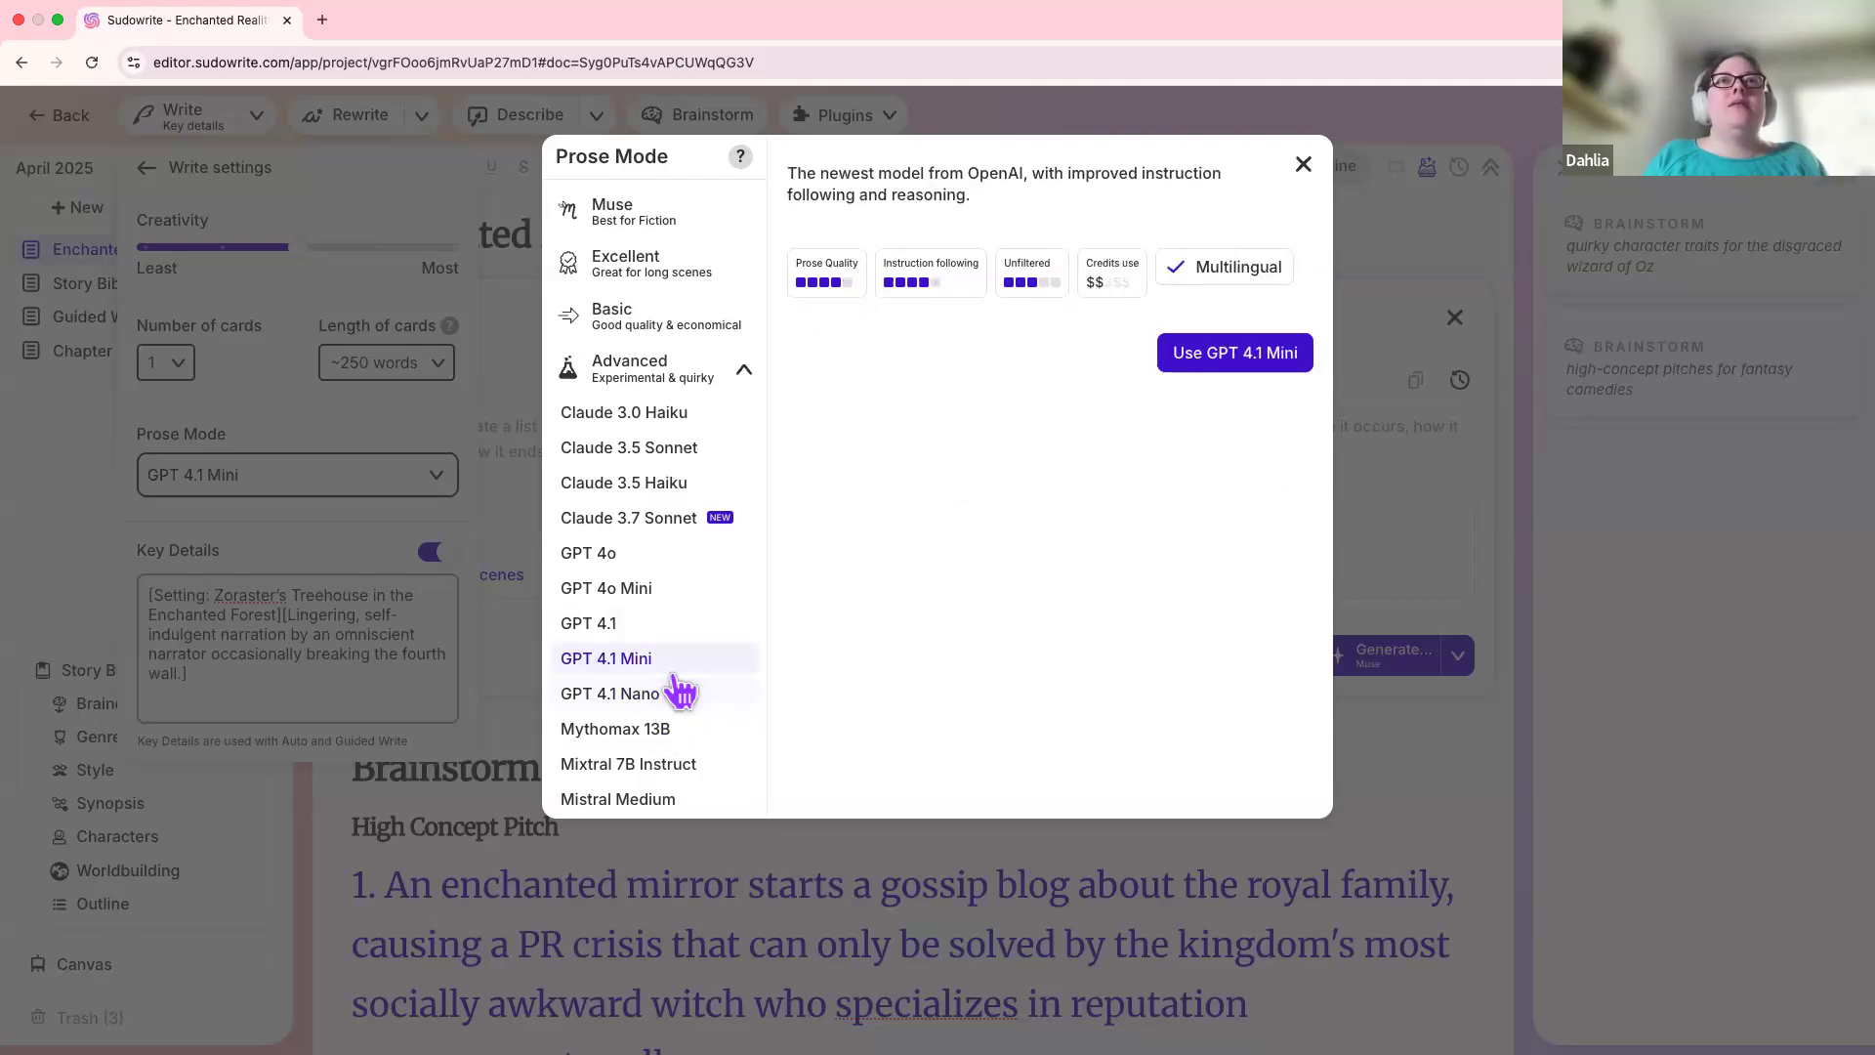
click(681, 635)
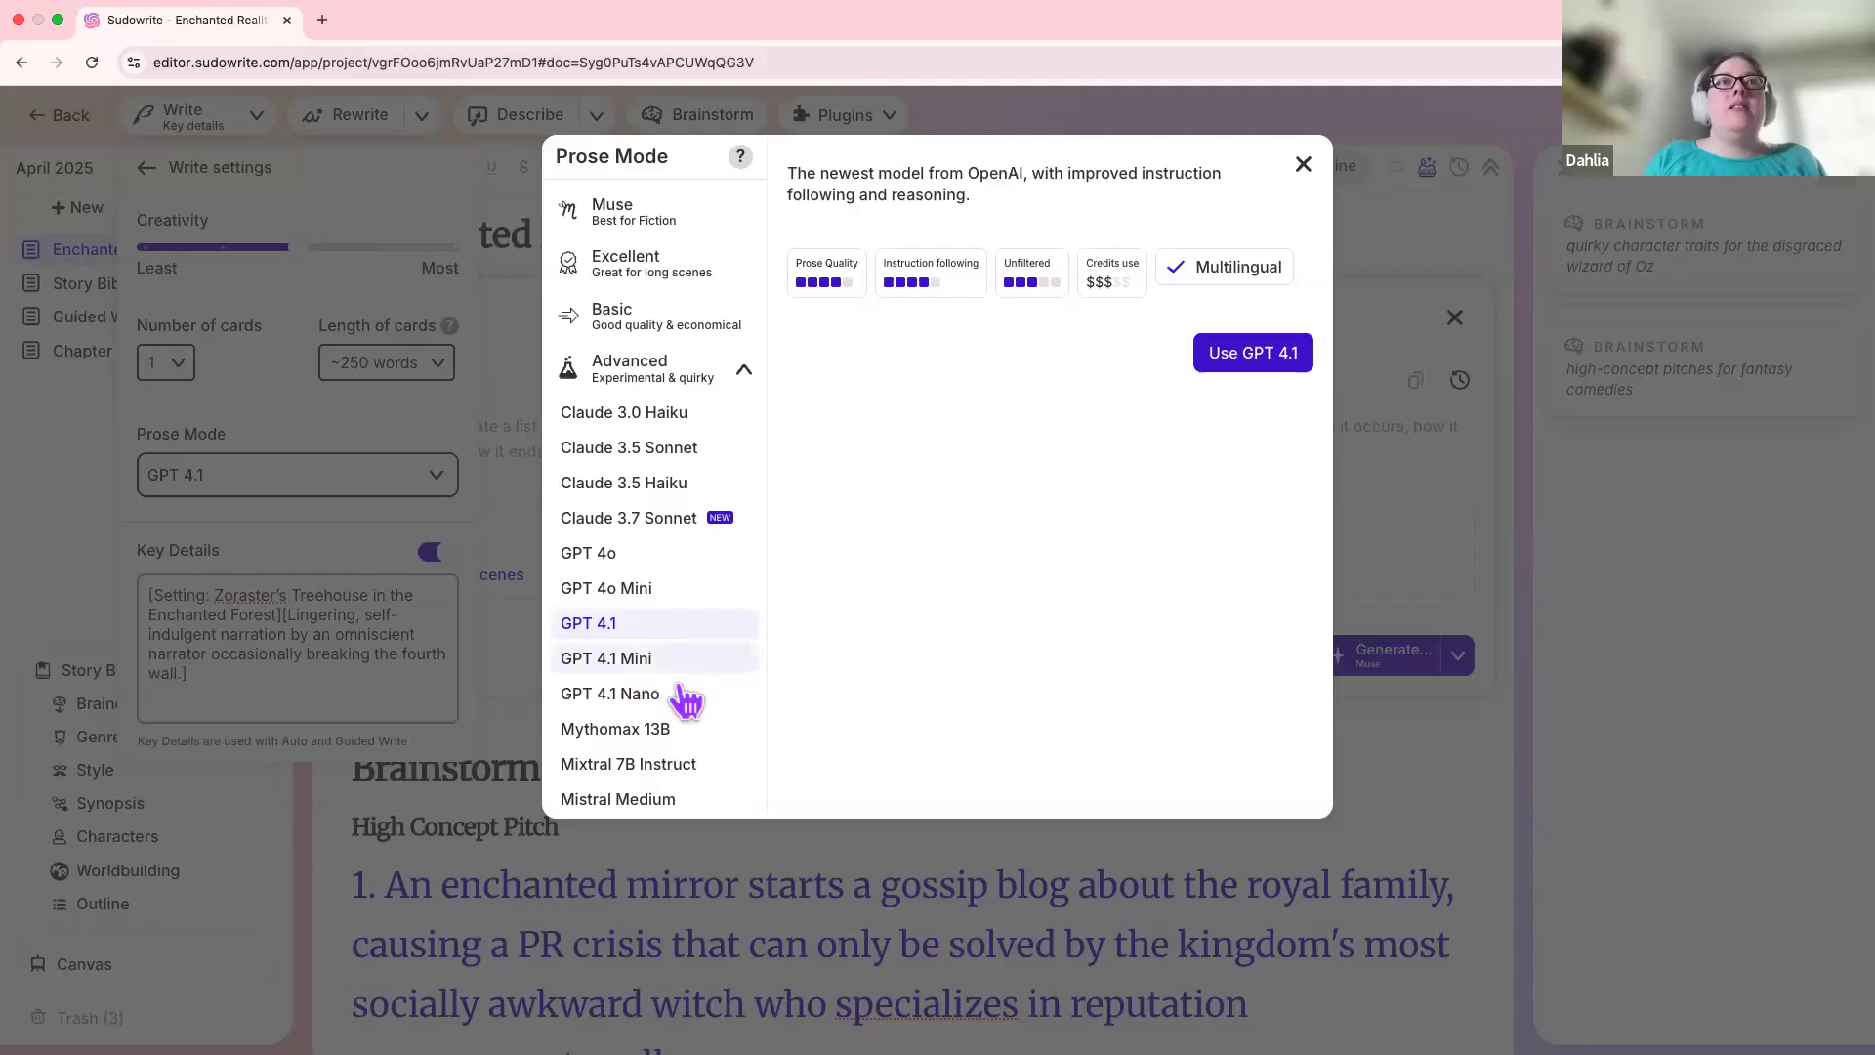
click(681, 688)
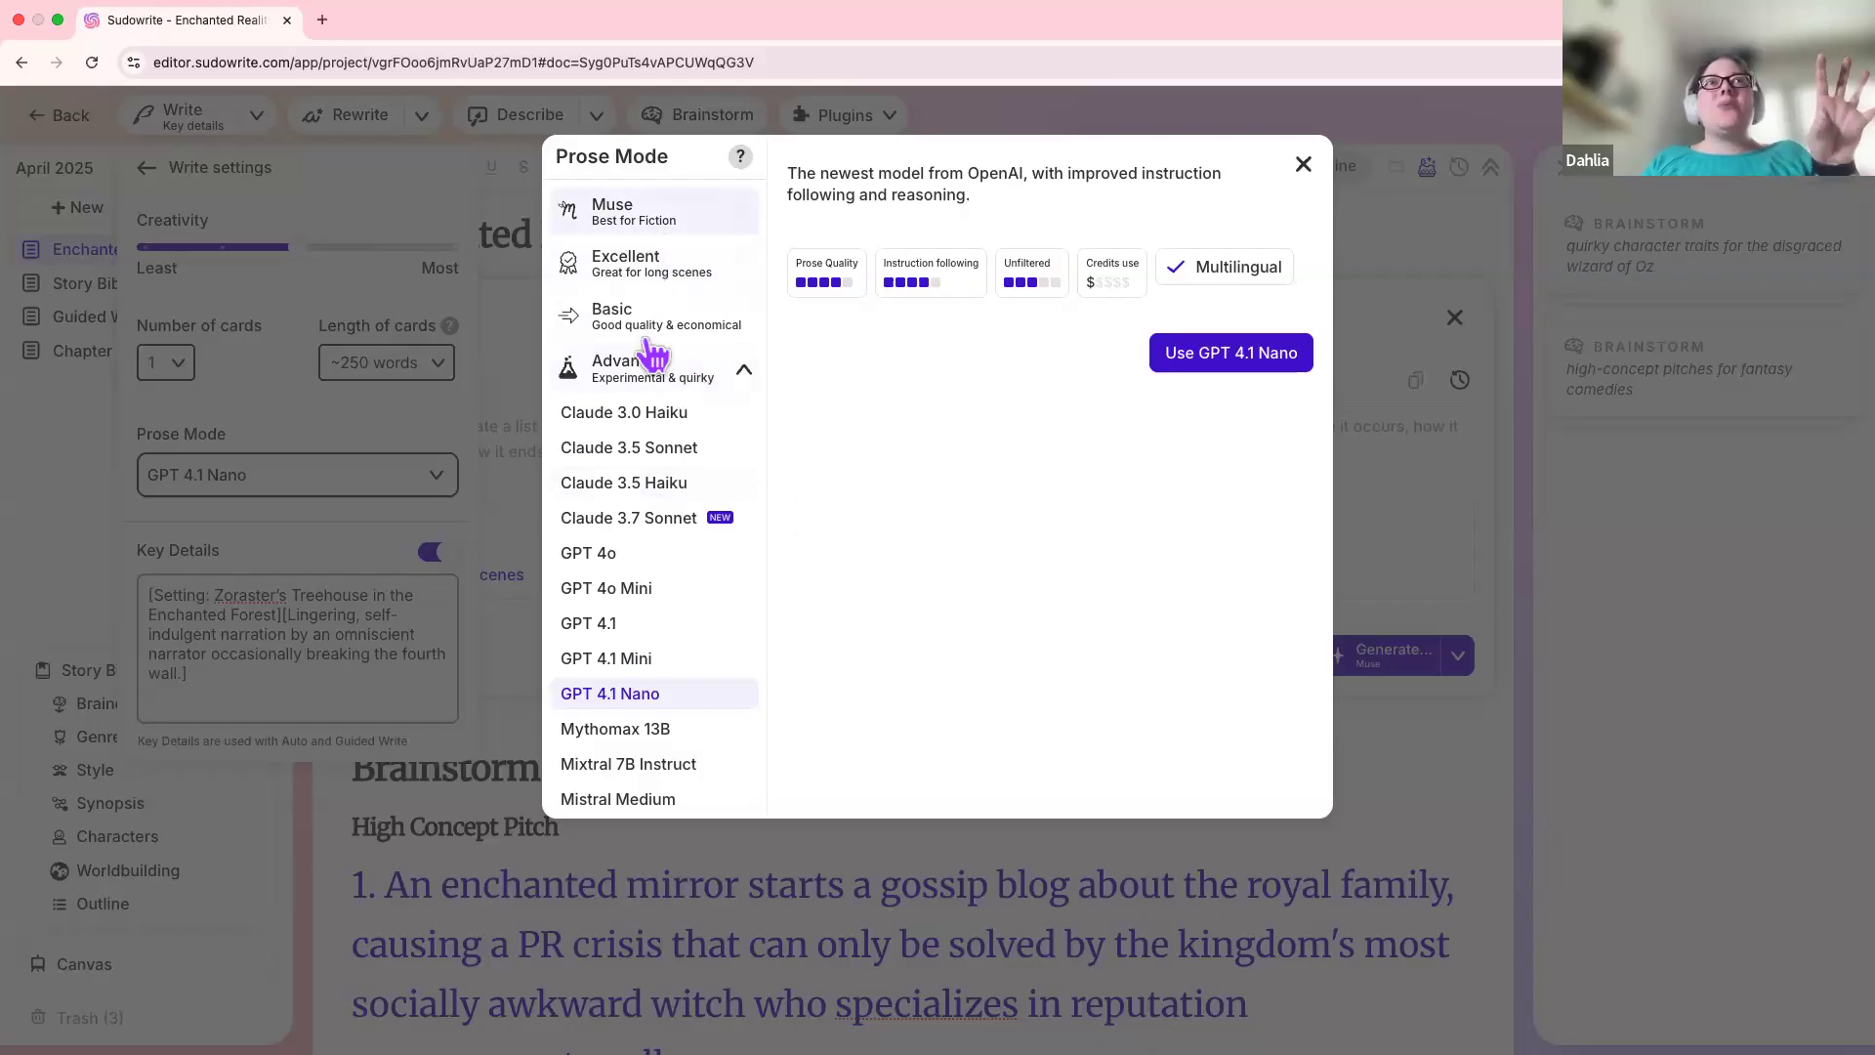
Step: Look through the whole Advanced model list, from the experimental models to the retired ones
scroll(657, 576, down, 3)
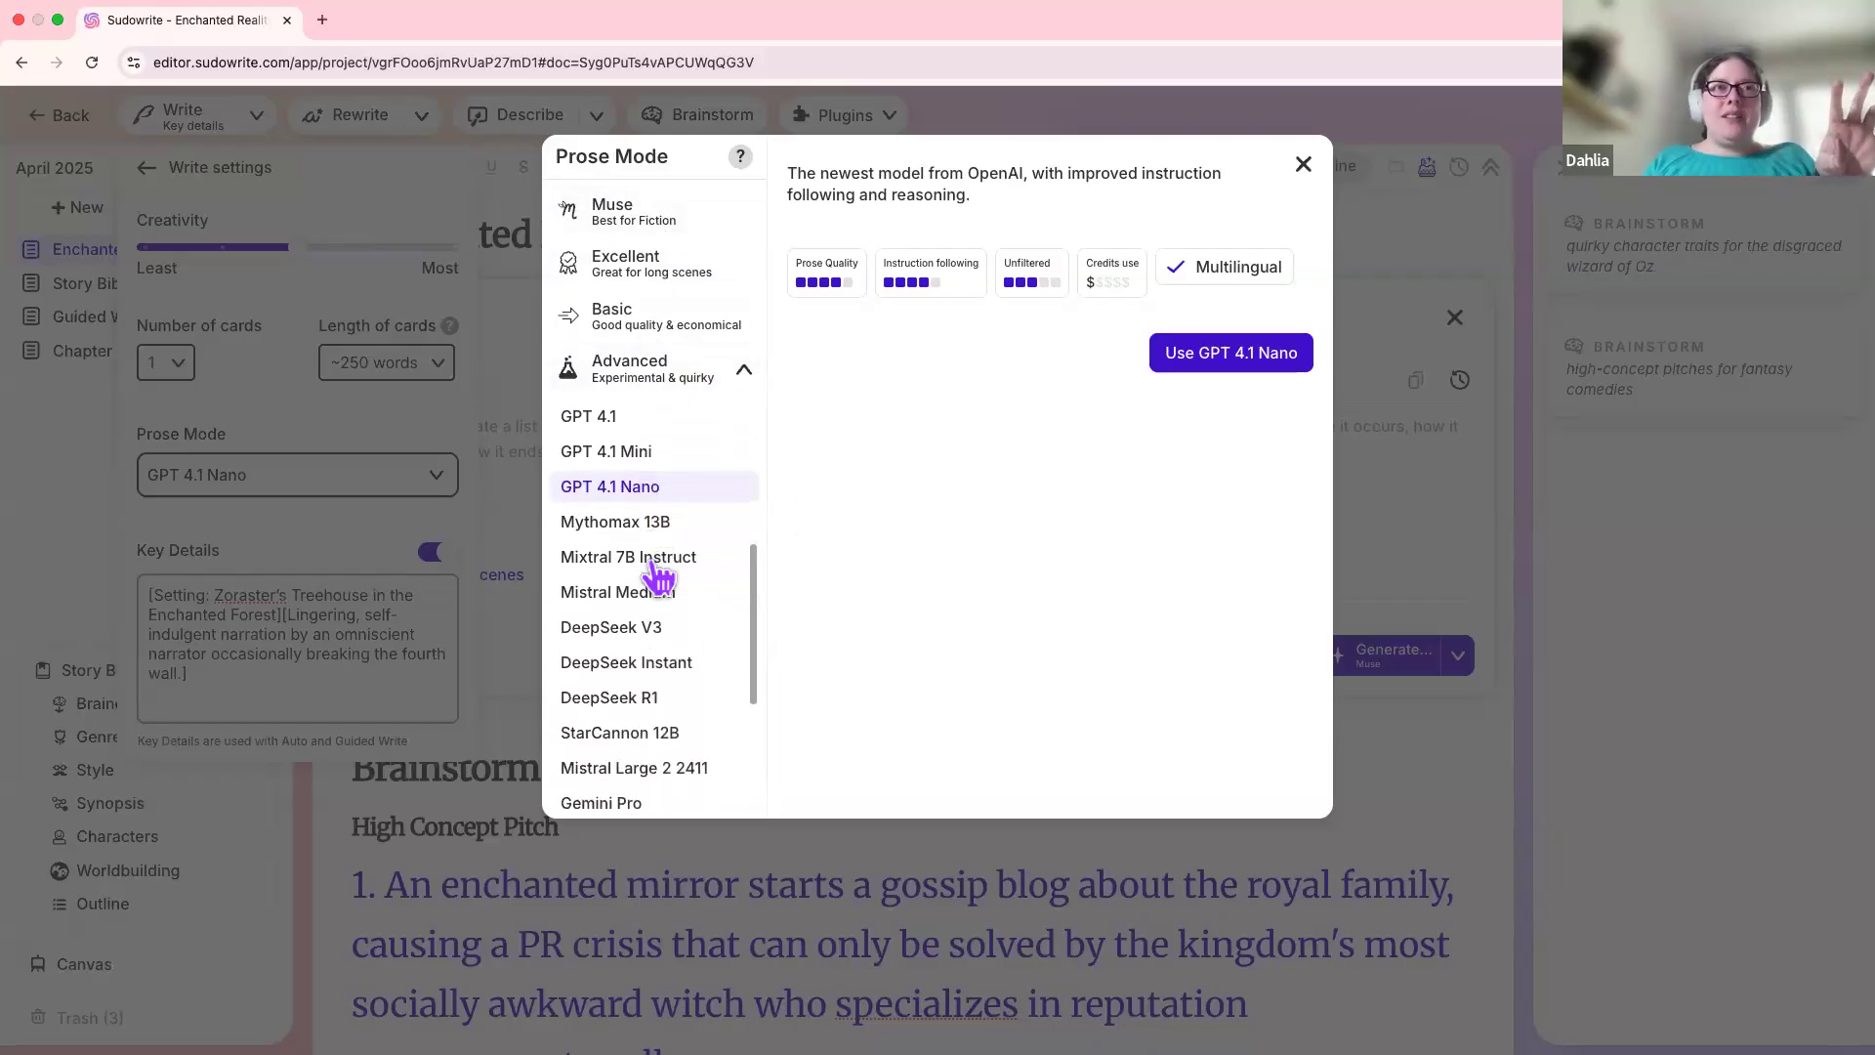
scroll(656, 576, down, 2)
scroll(657, 576, down, 1)
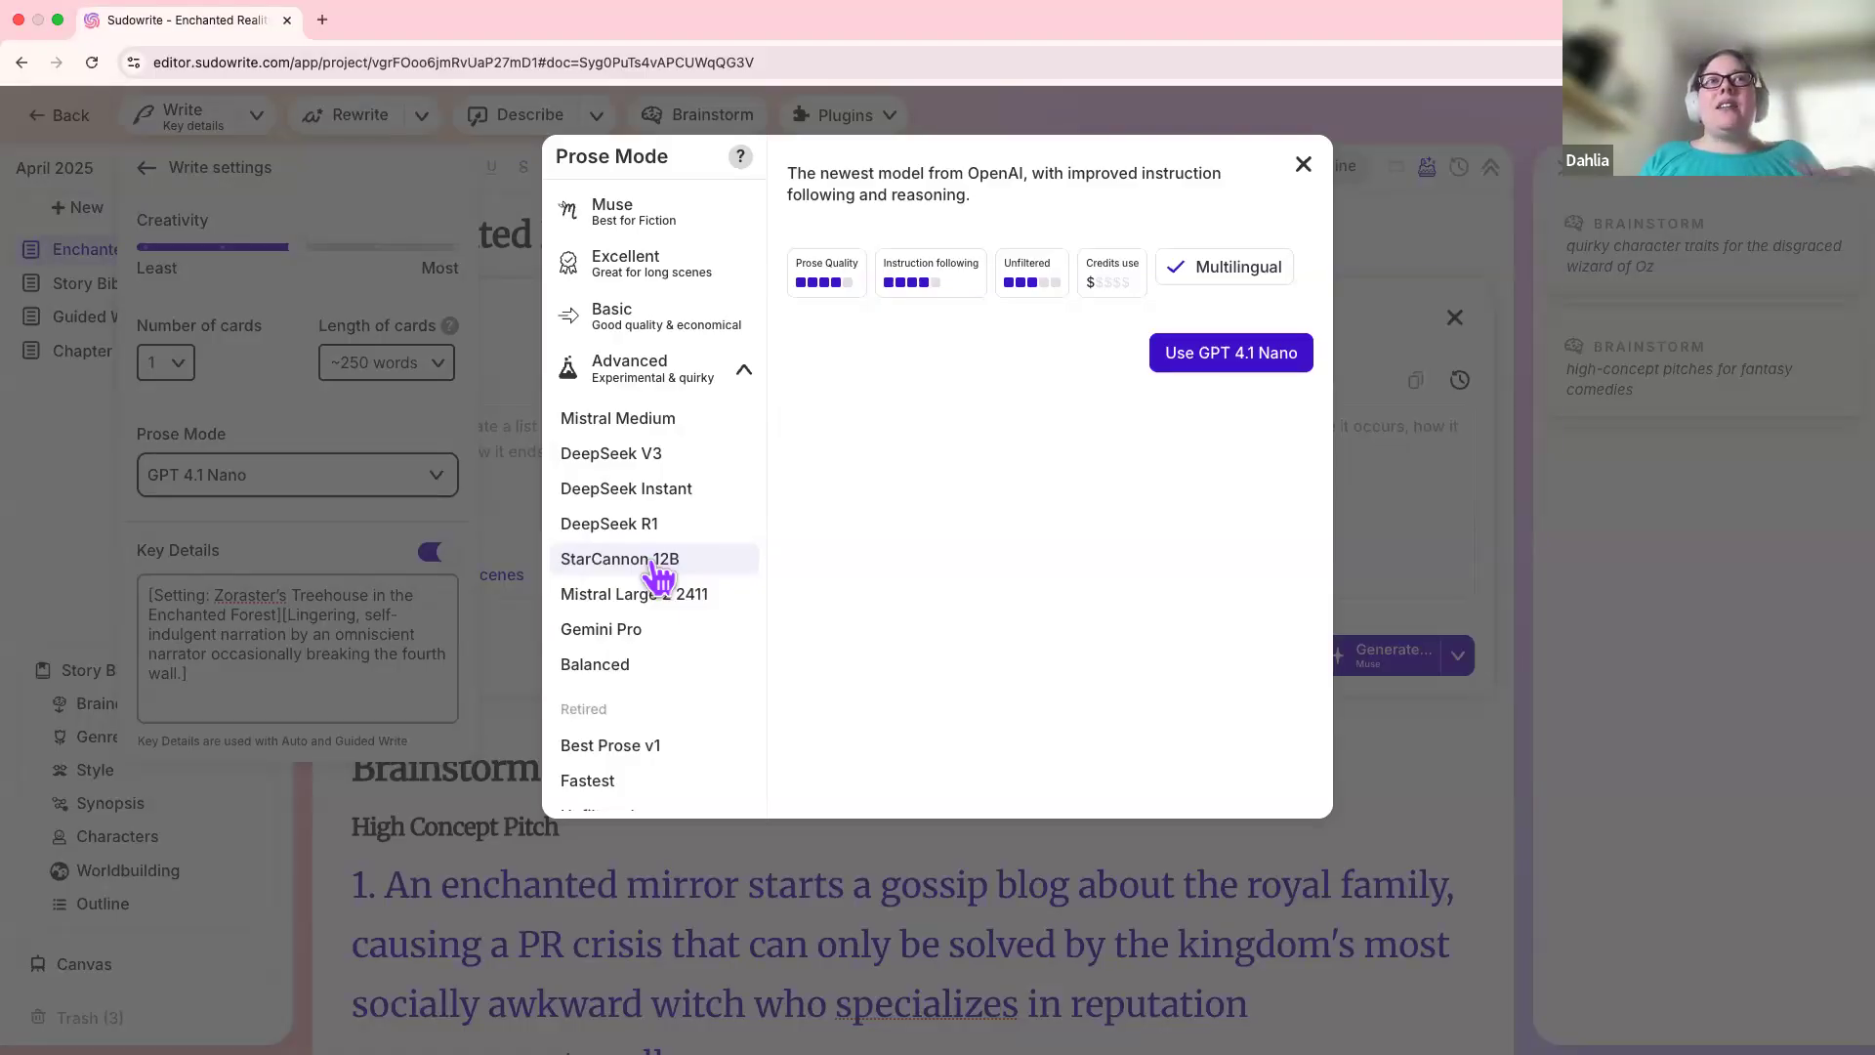
scroll(656, 576, up, 5)
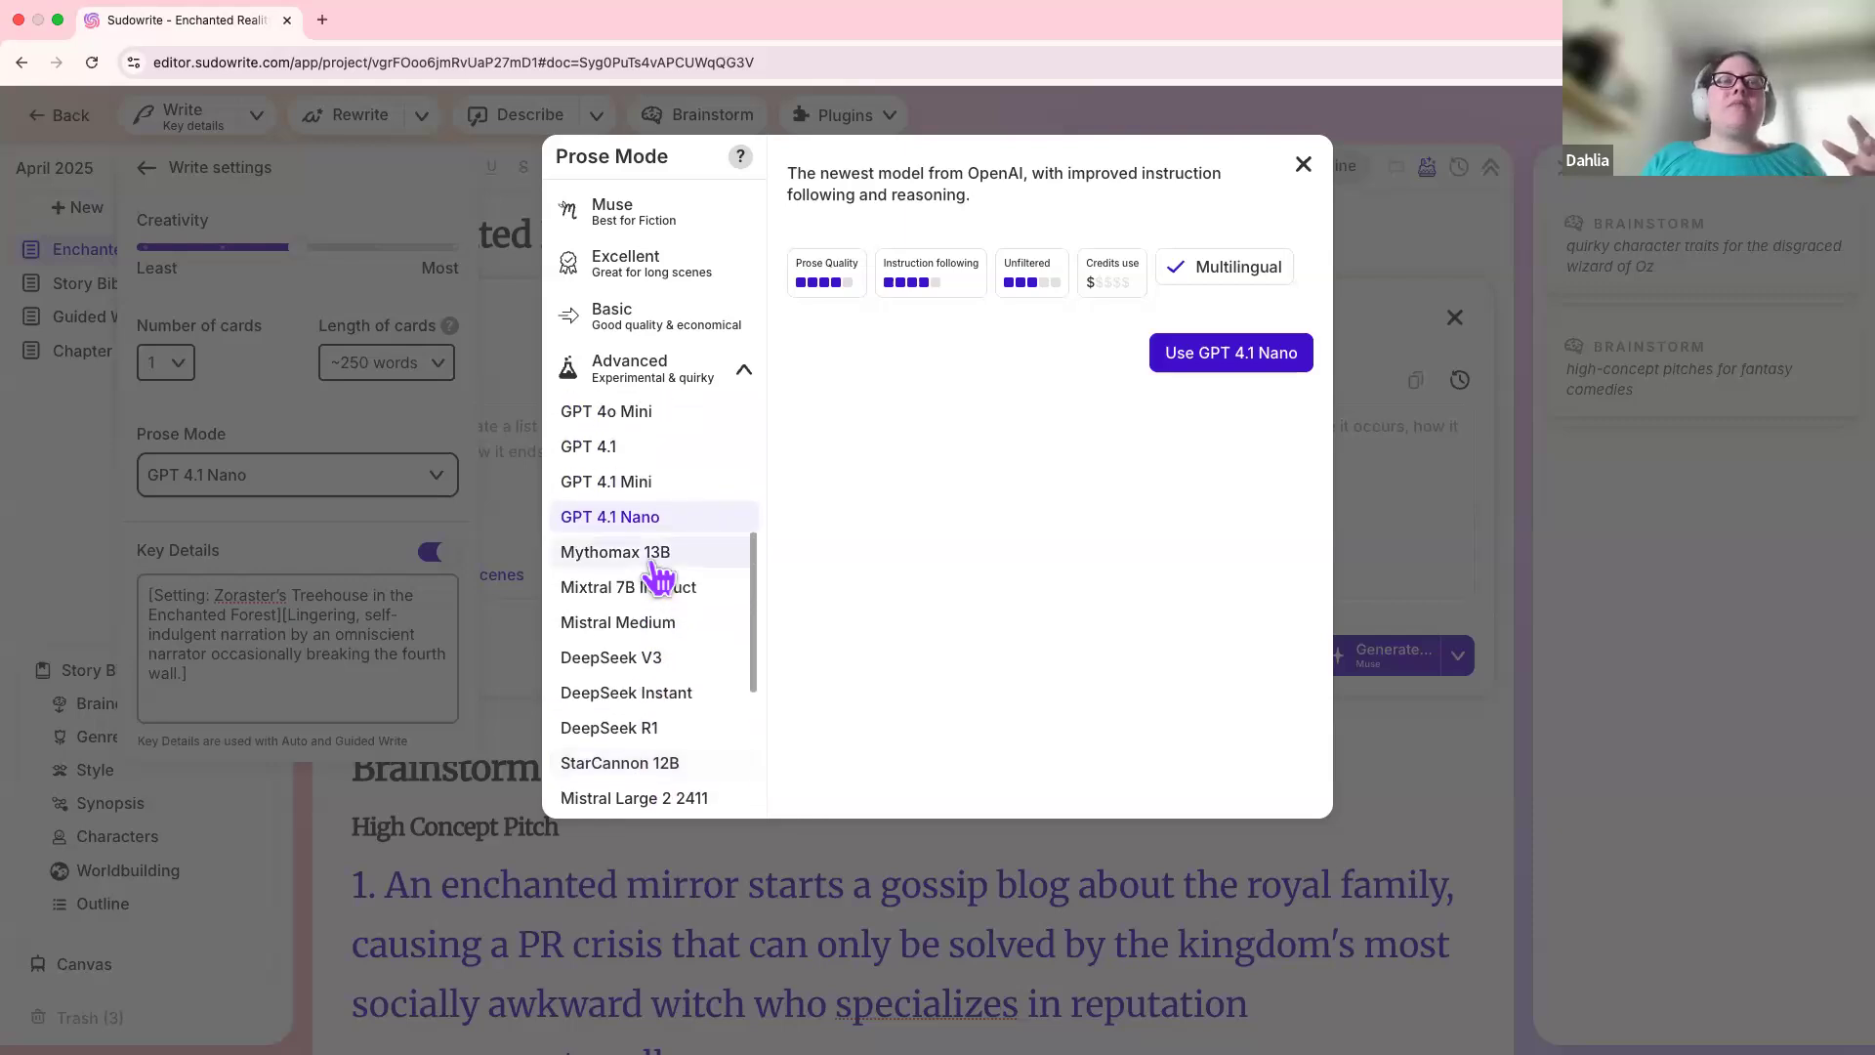
scroll(656, 576, up, 3)
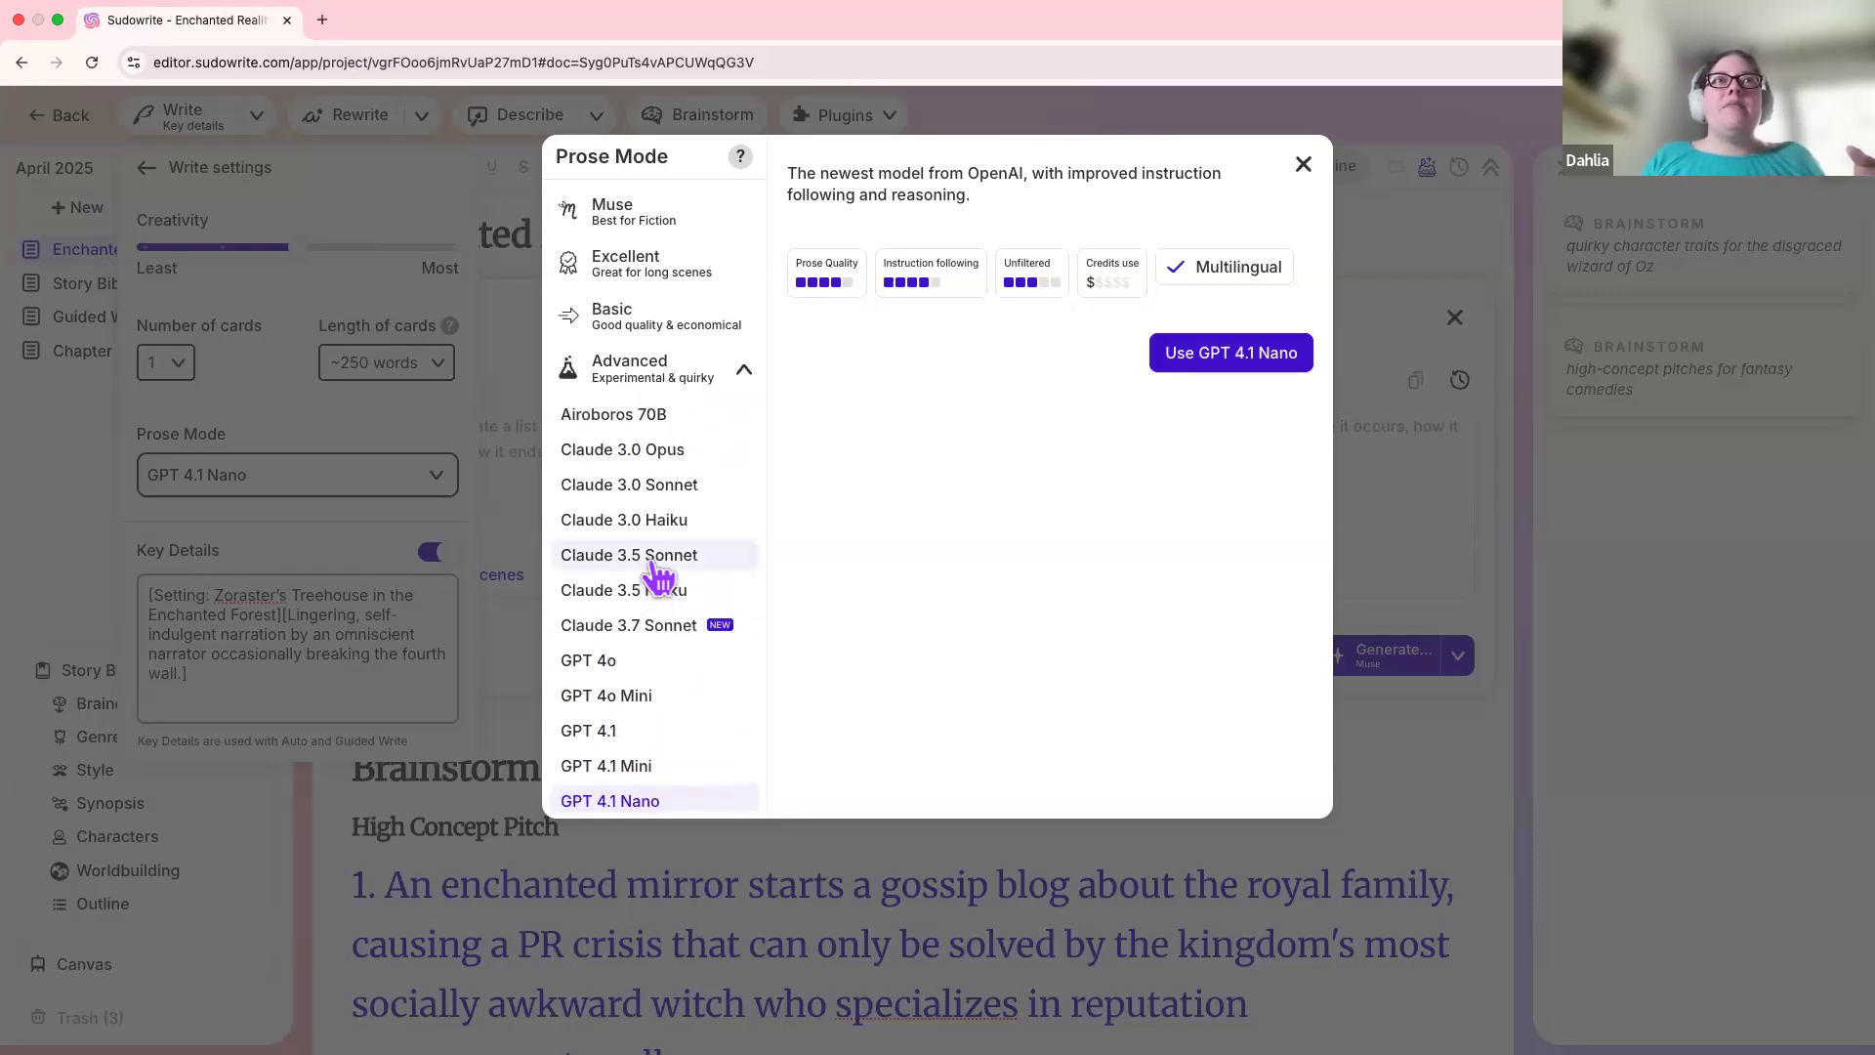
scroll(656, 576, up, 1)
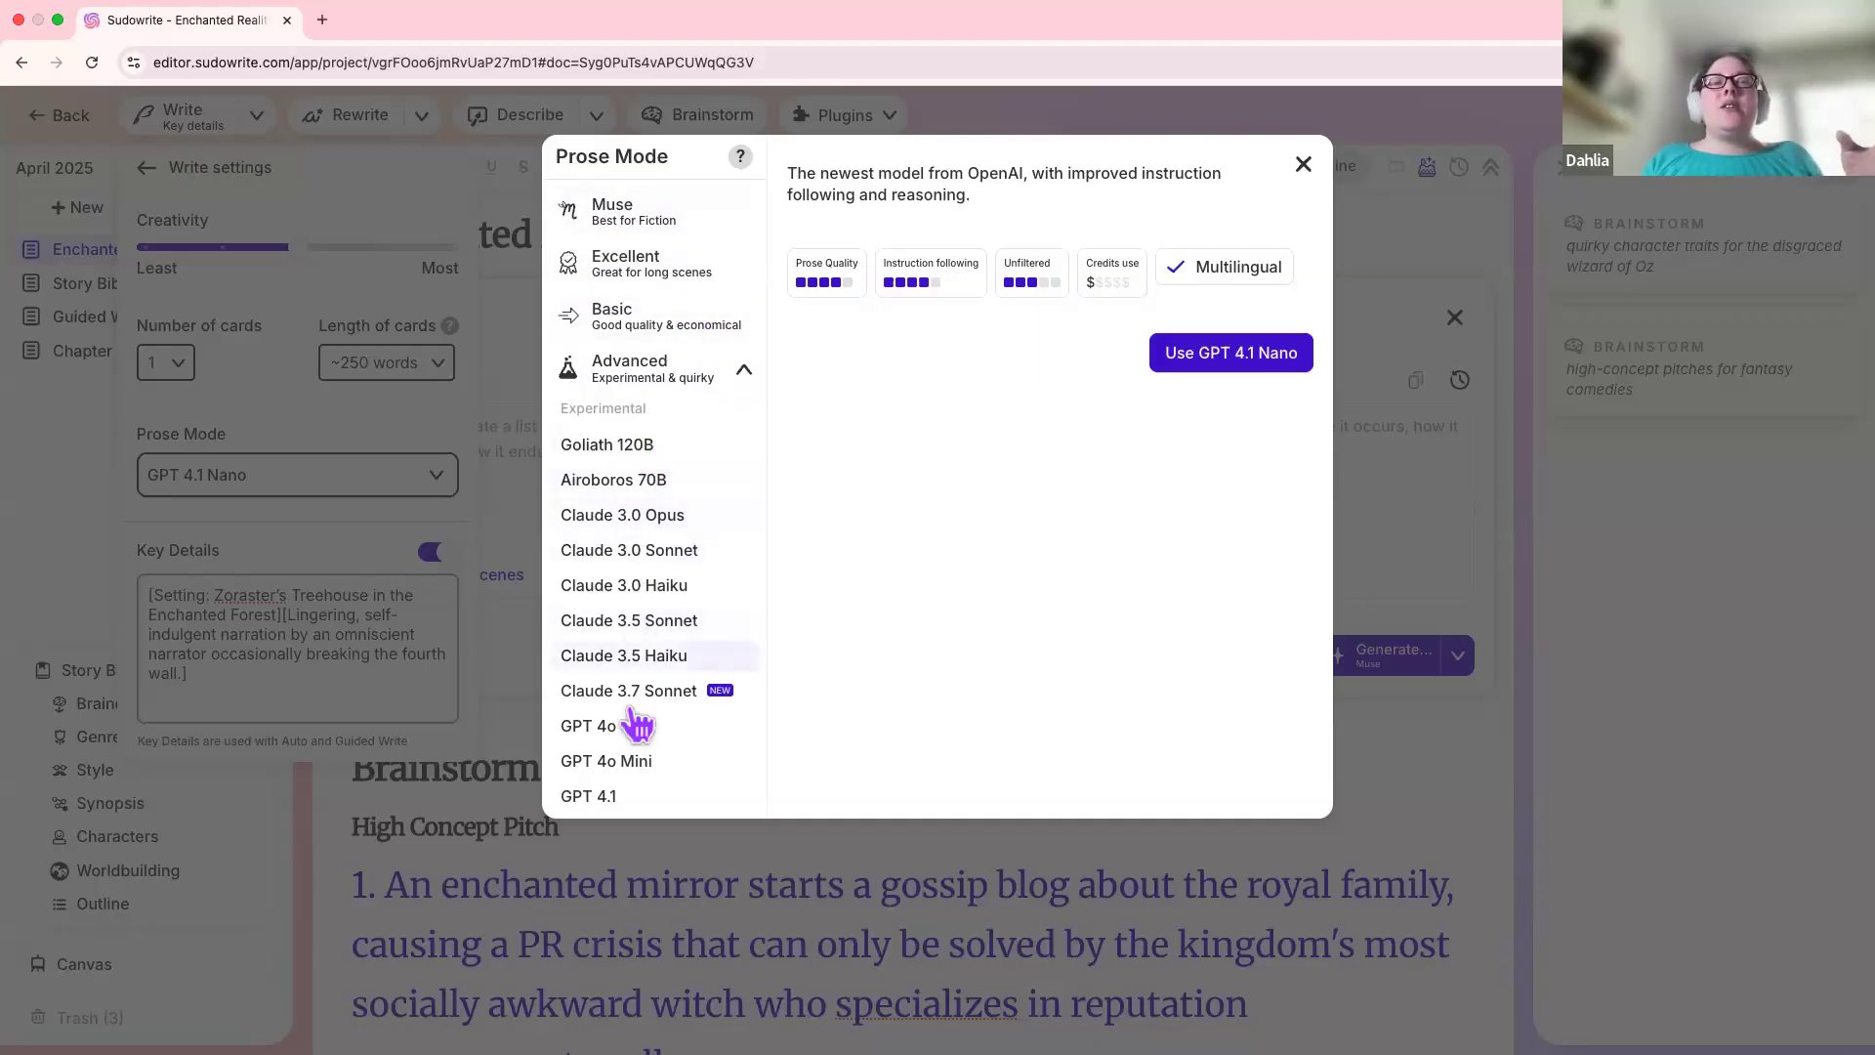
scroll(640, 793, down, 3)
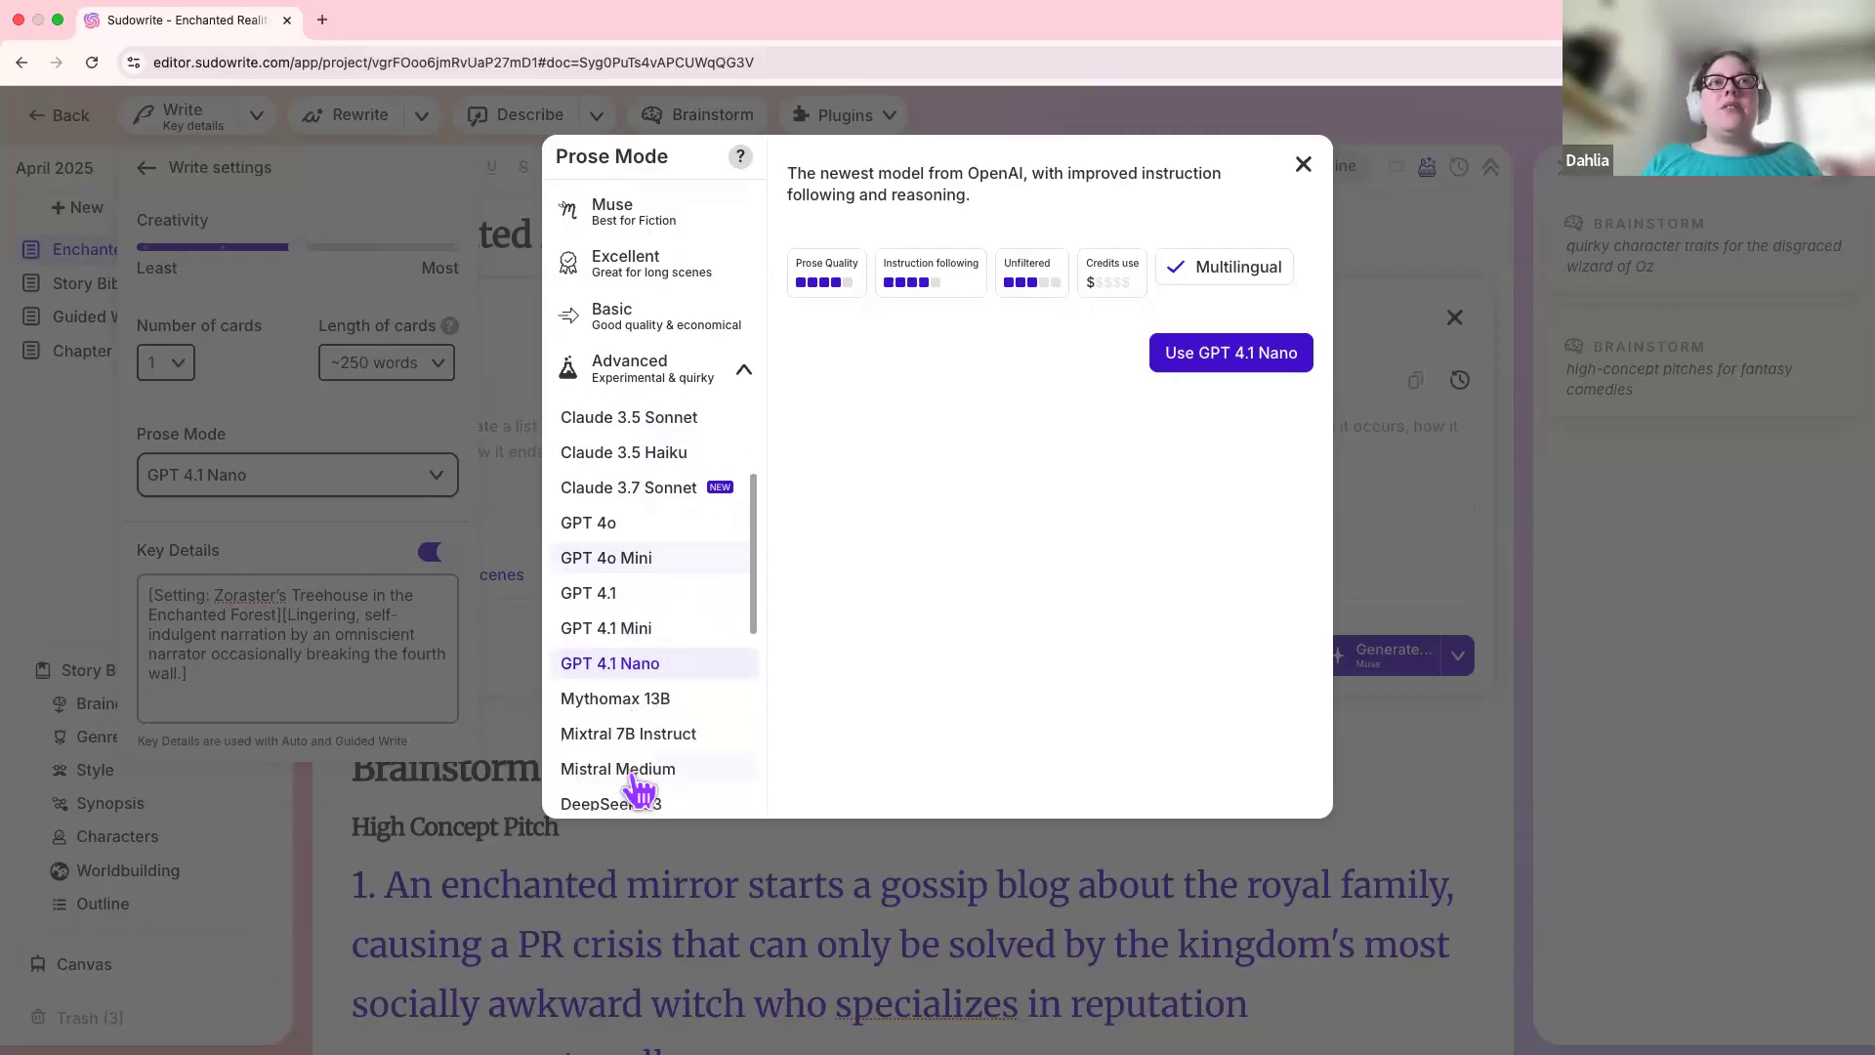
scroll(662, 724, down, 5)
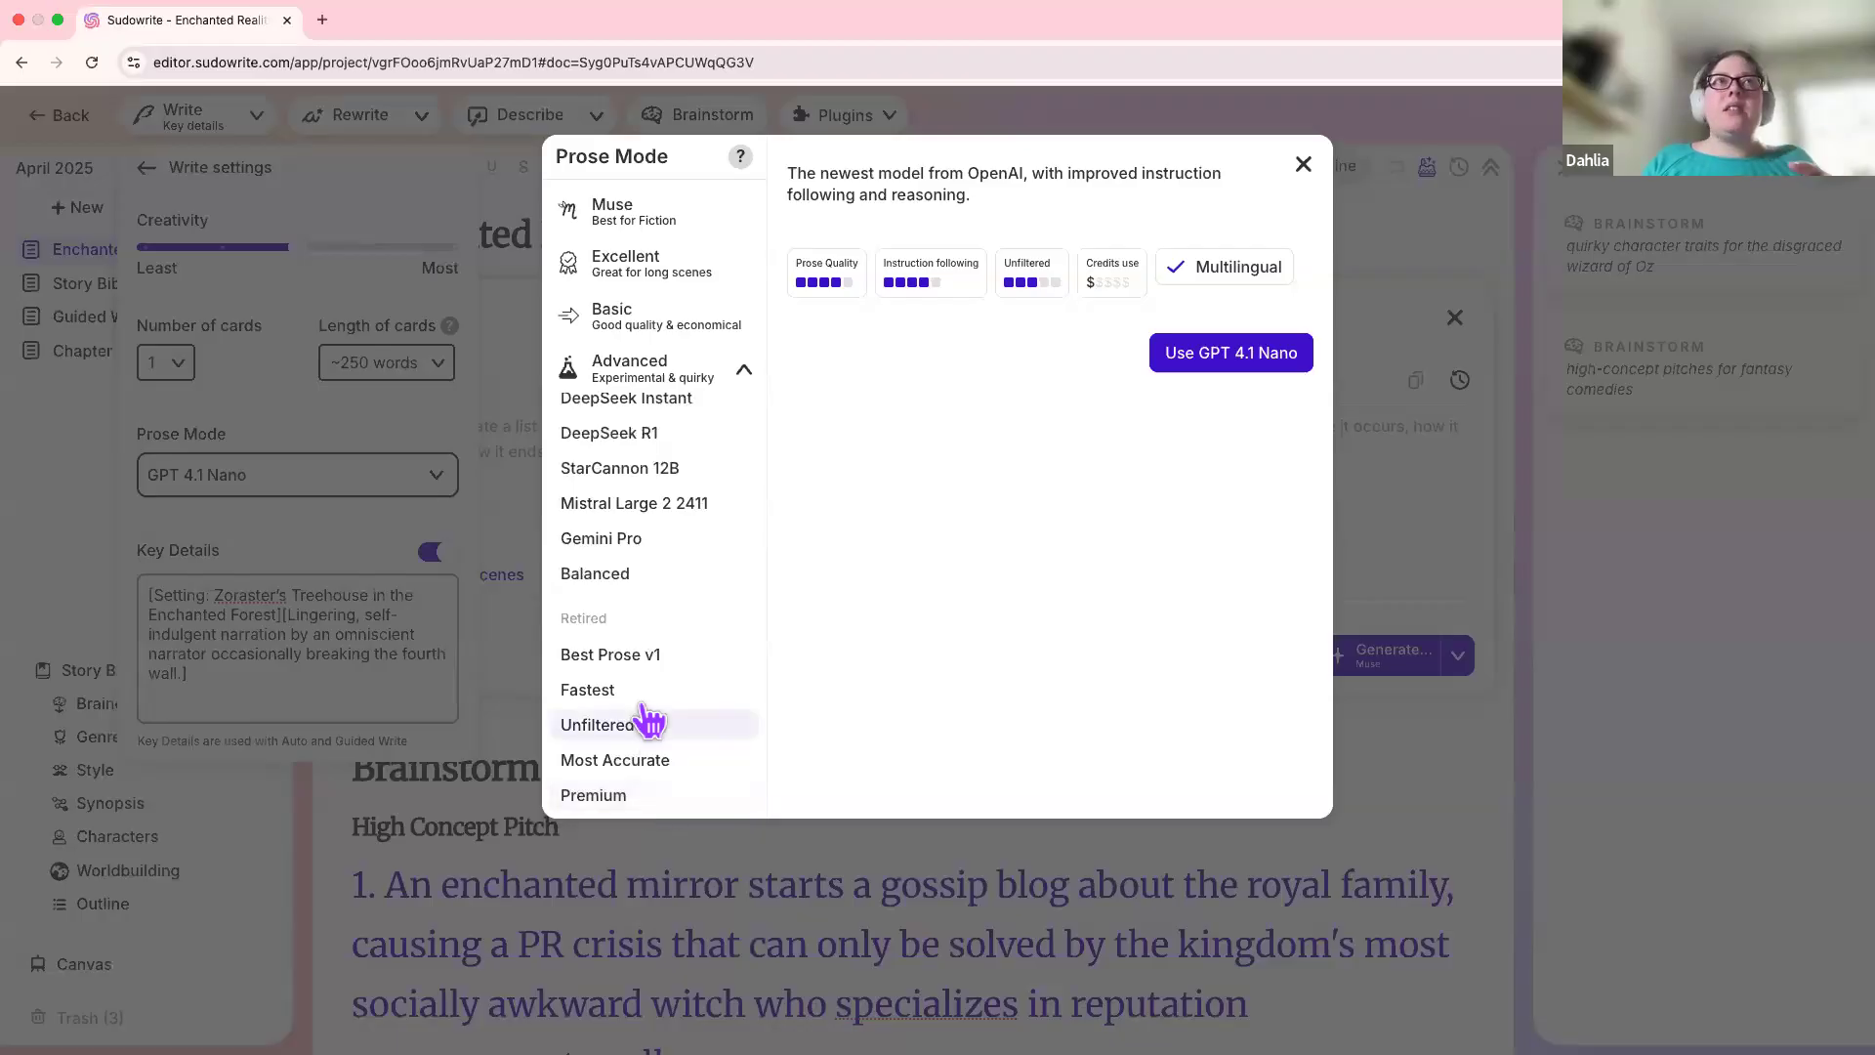
Step: Review the descriptions and writing samples of Muse, Excellent and Basic, returning to Excellent for comparison with Basic
click(626, 235)
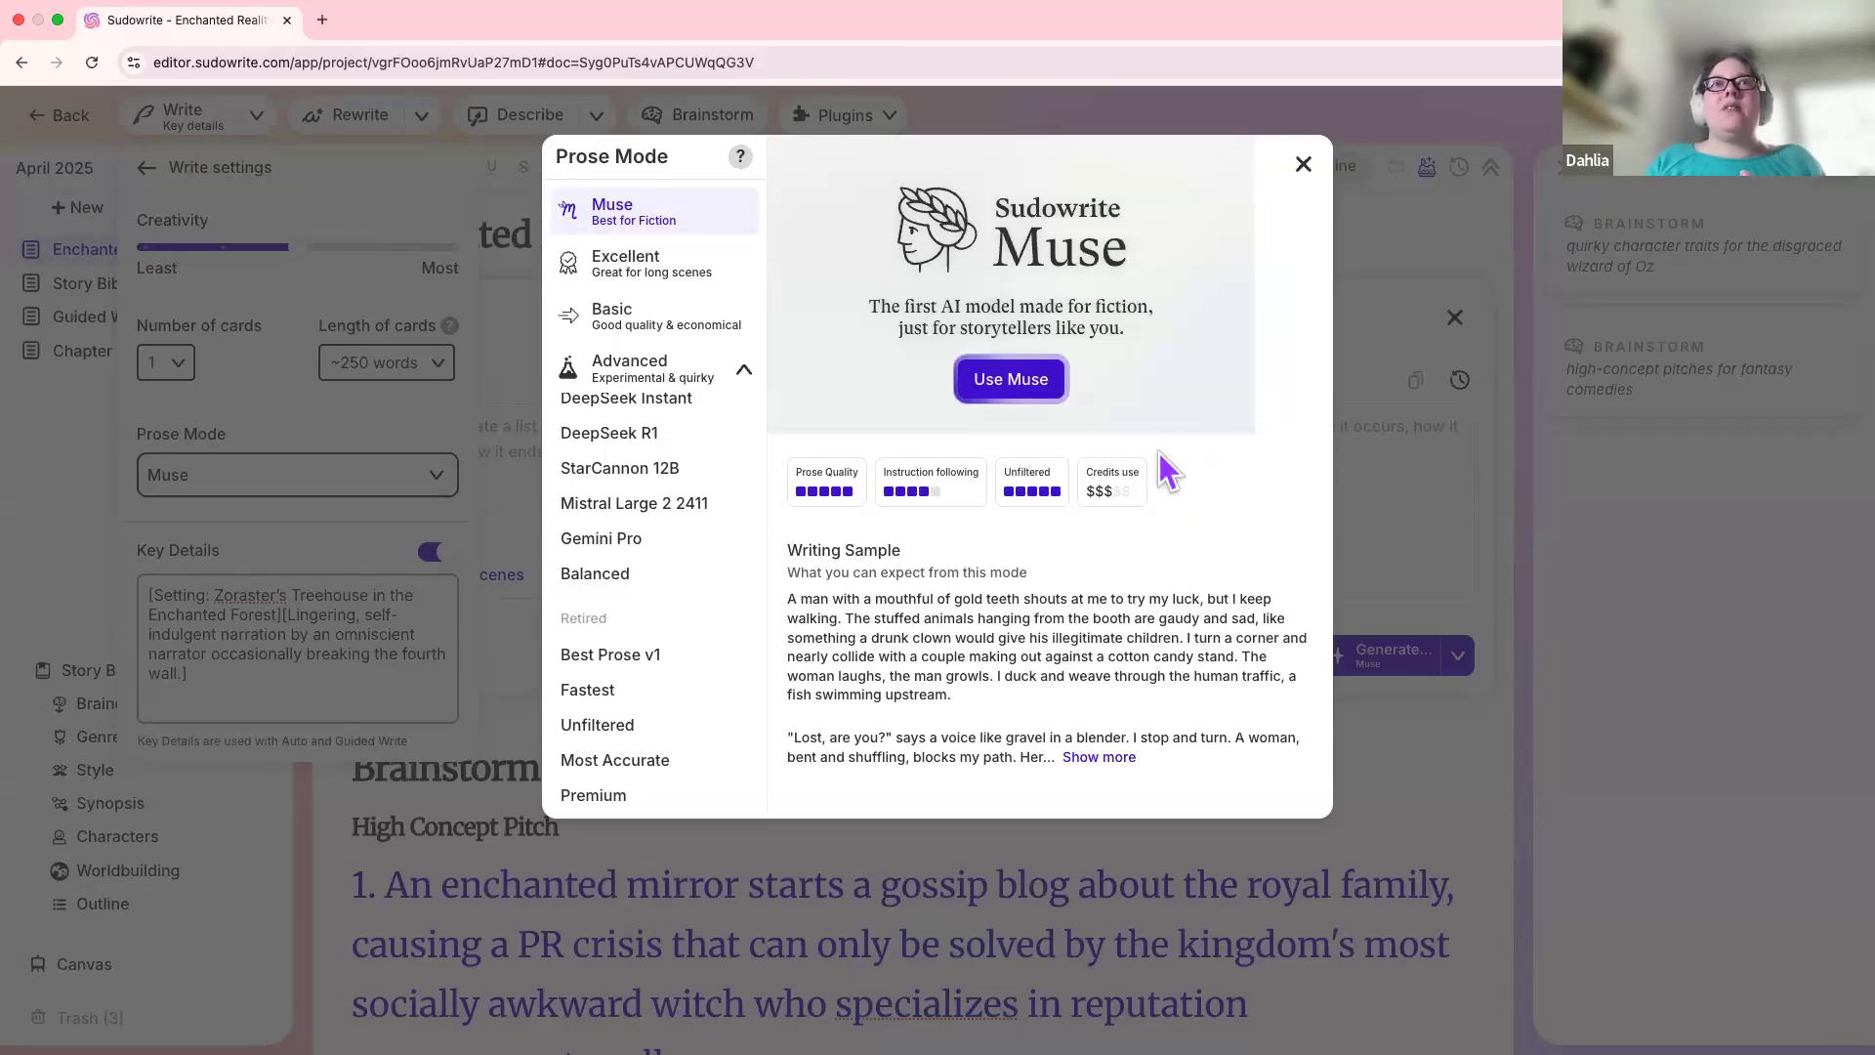
click(664, 266)
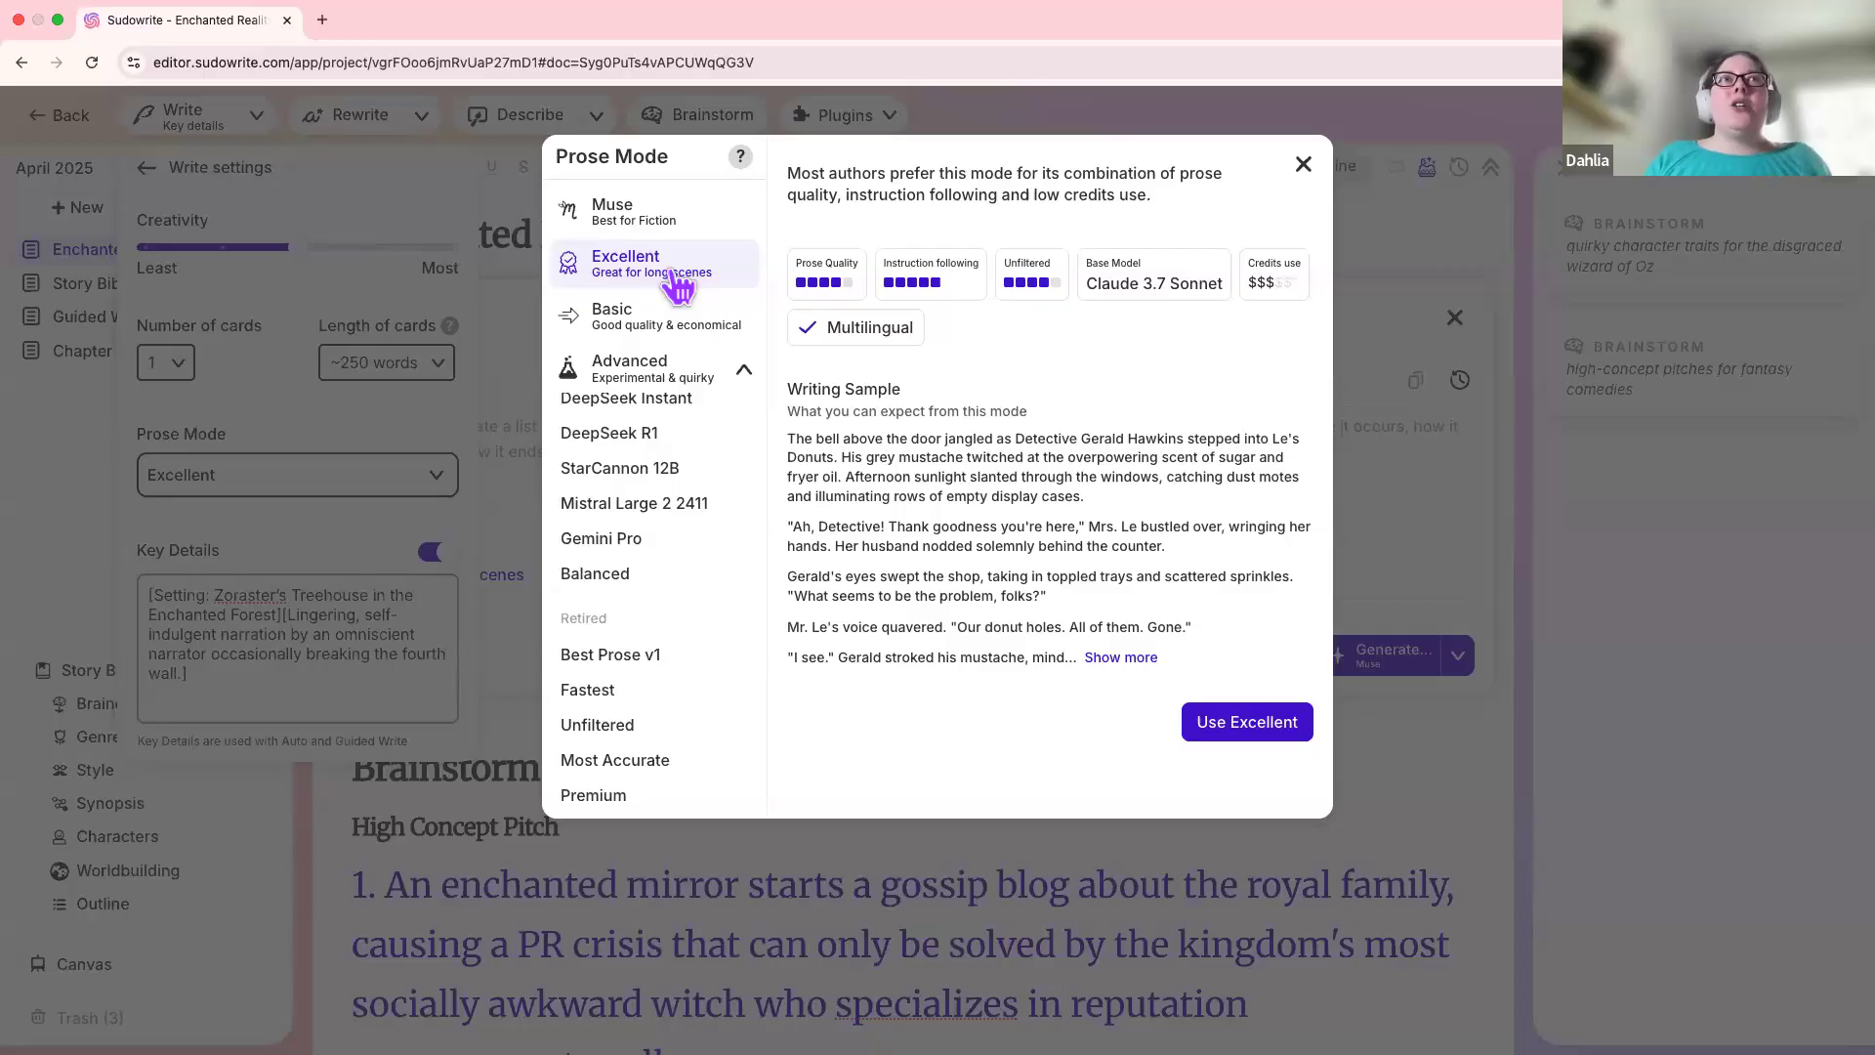
click(610, 323)
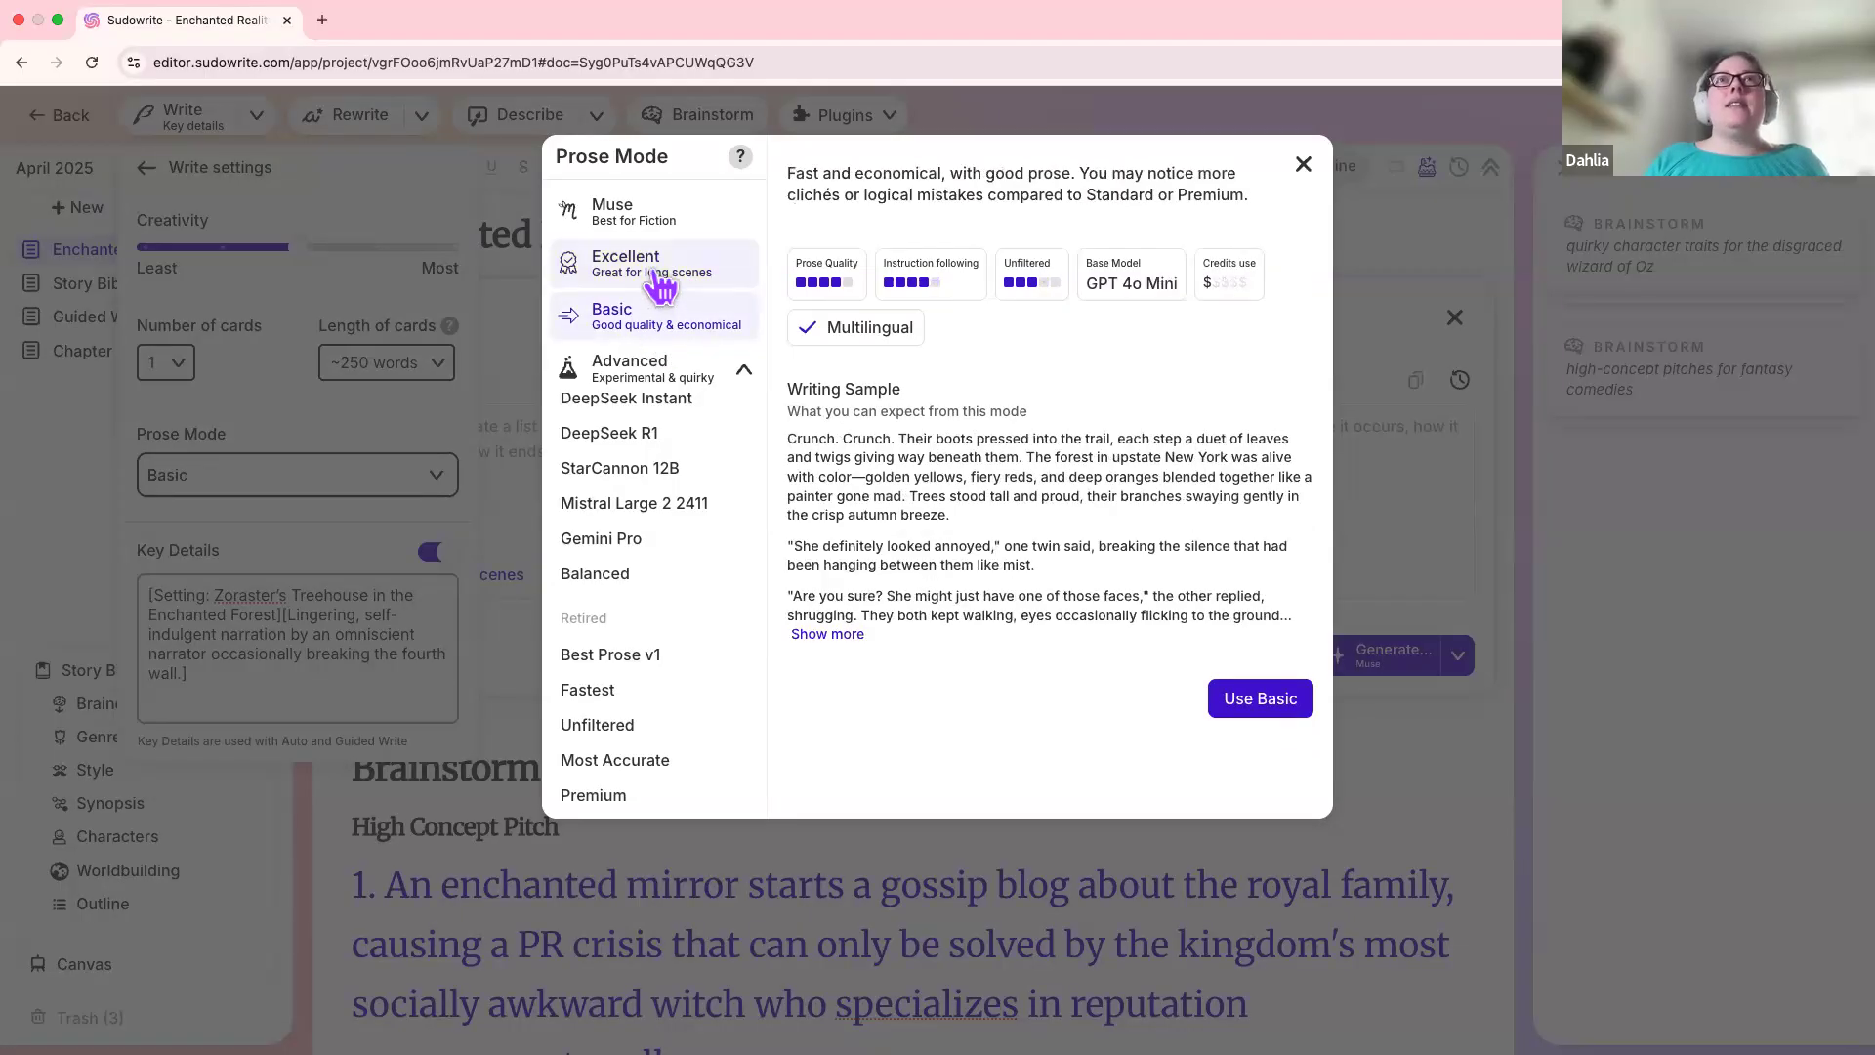
click(661, 283)
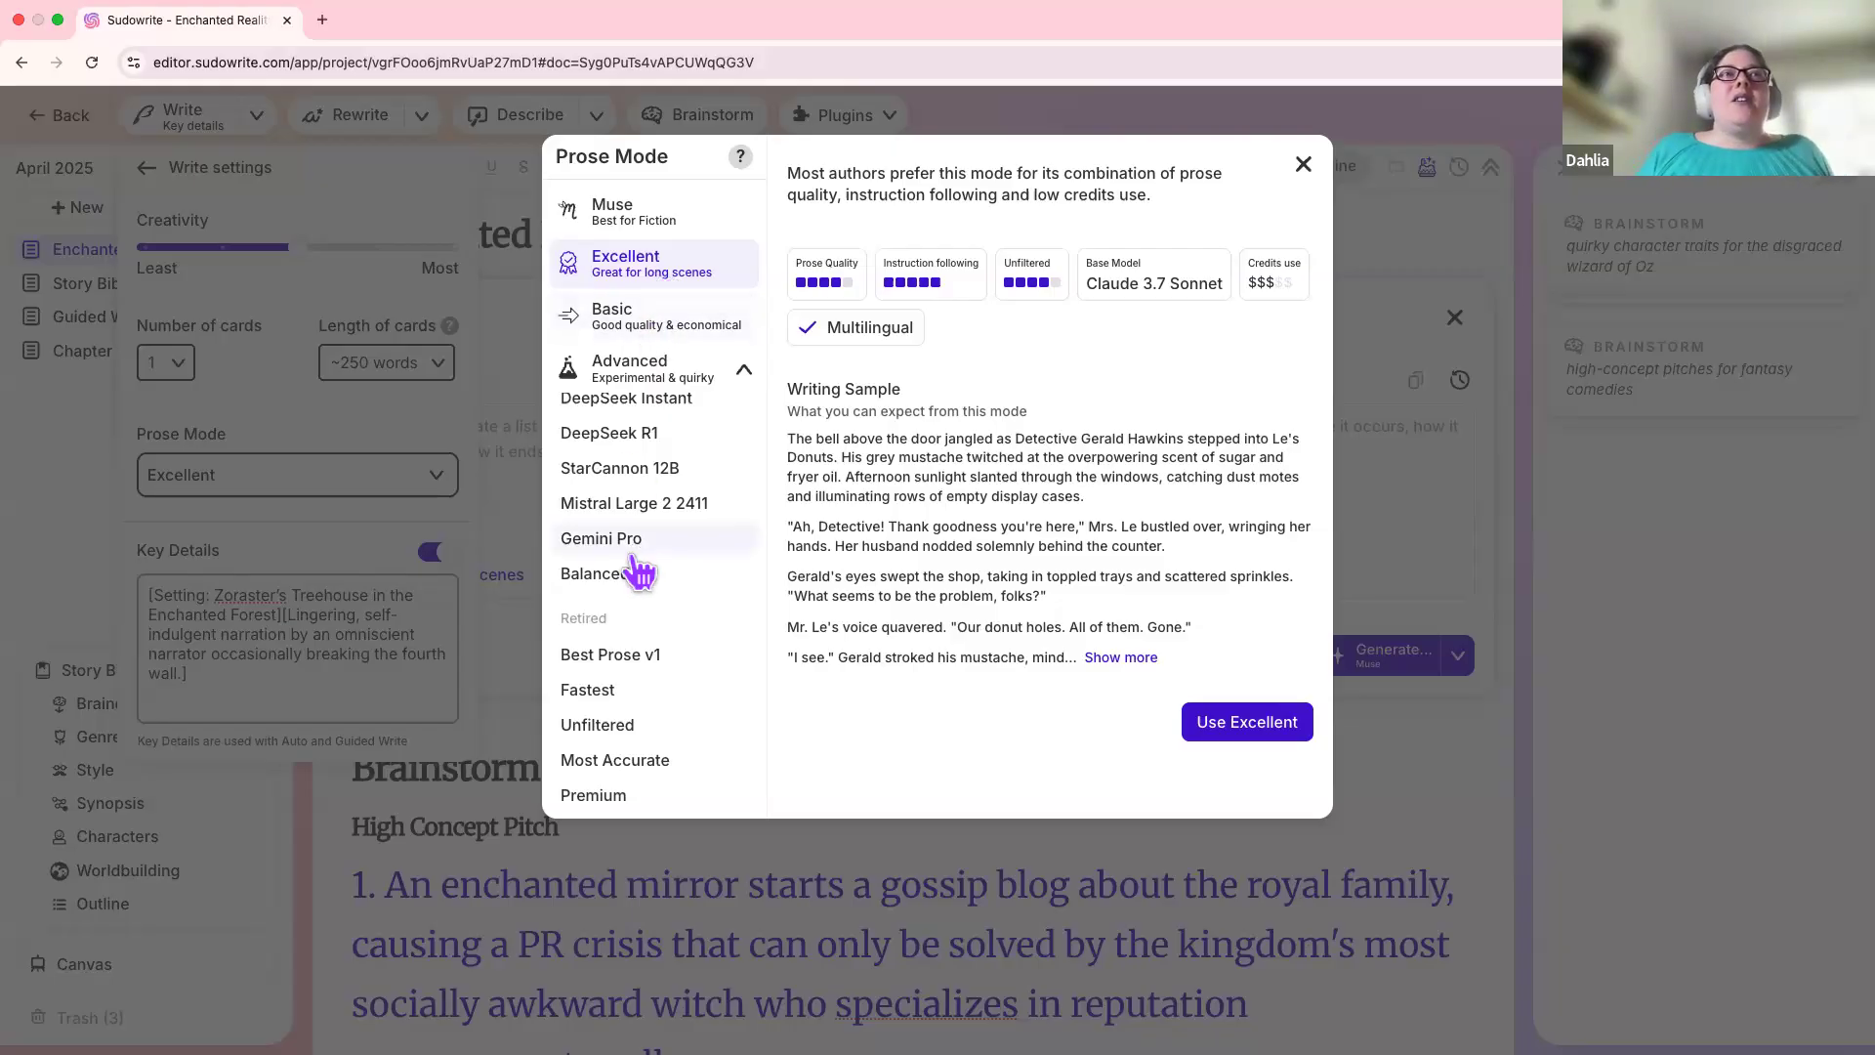
Step: Set the prose mode to the Advanced model GPT 4.1 Nano and apply it
scroll(640, 574, up, 5)
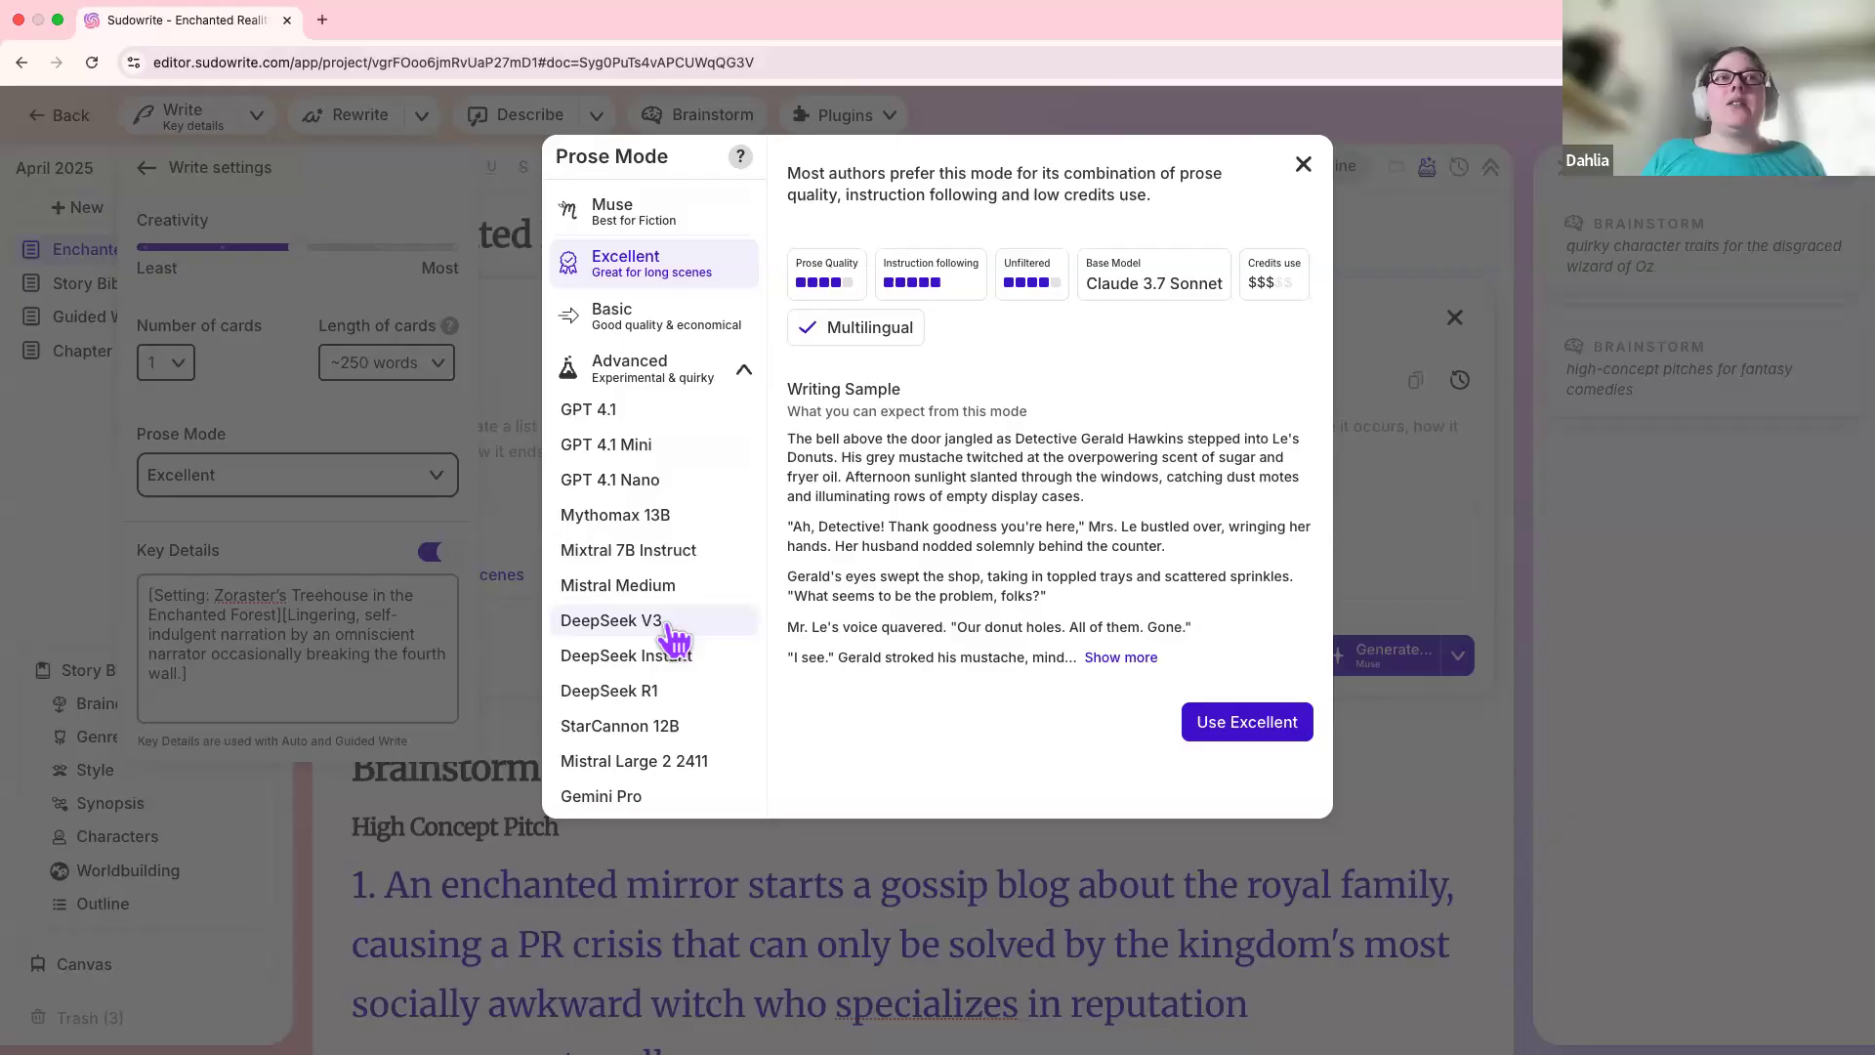
scroll(674, 640, down, 5)
scroll(674, 640, up, 6)
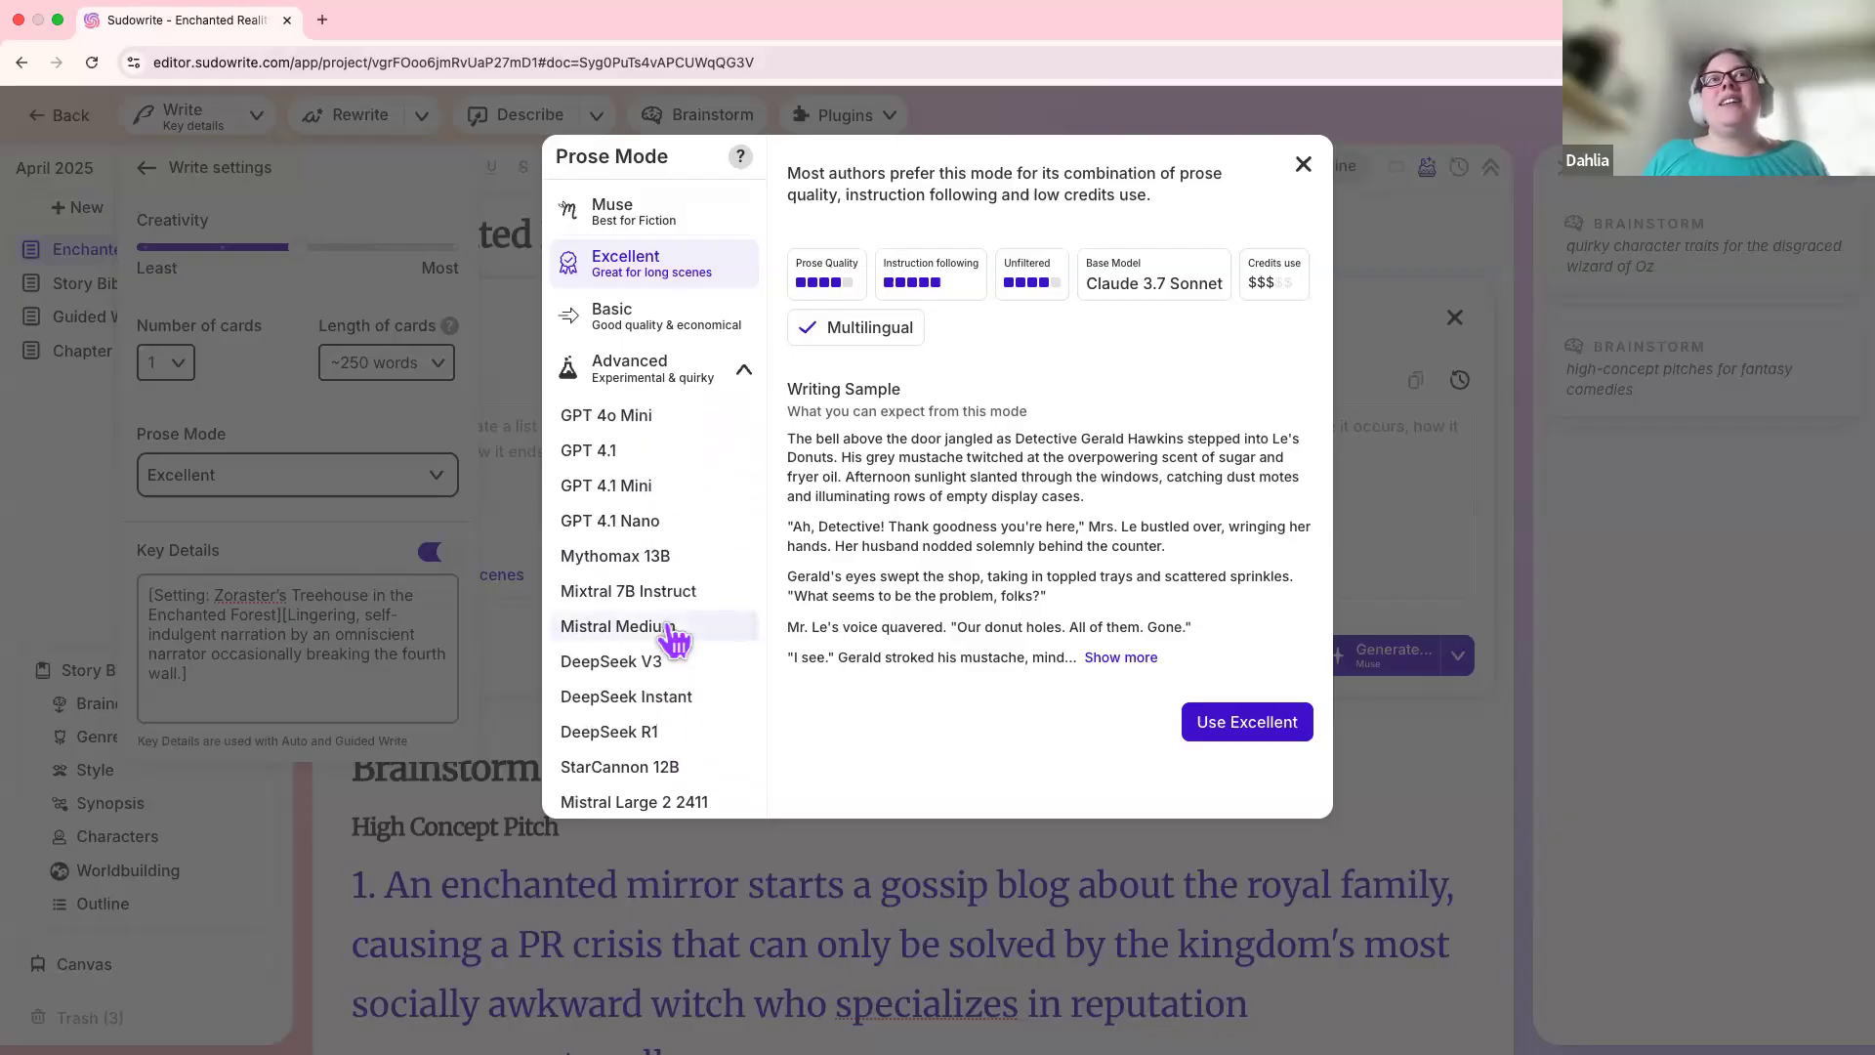
scroll(674, 640, up, 1)
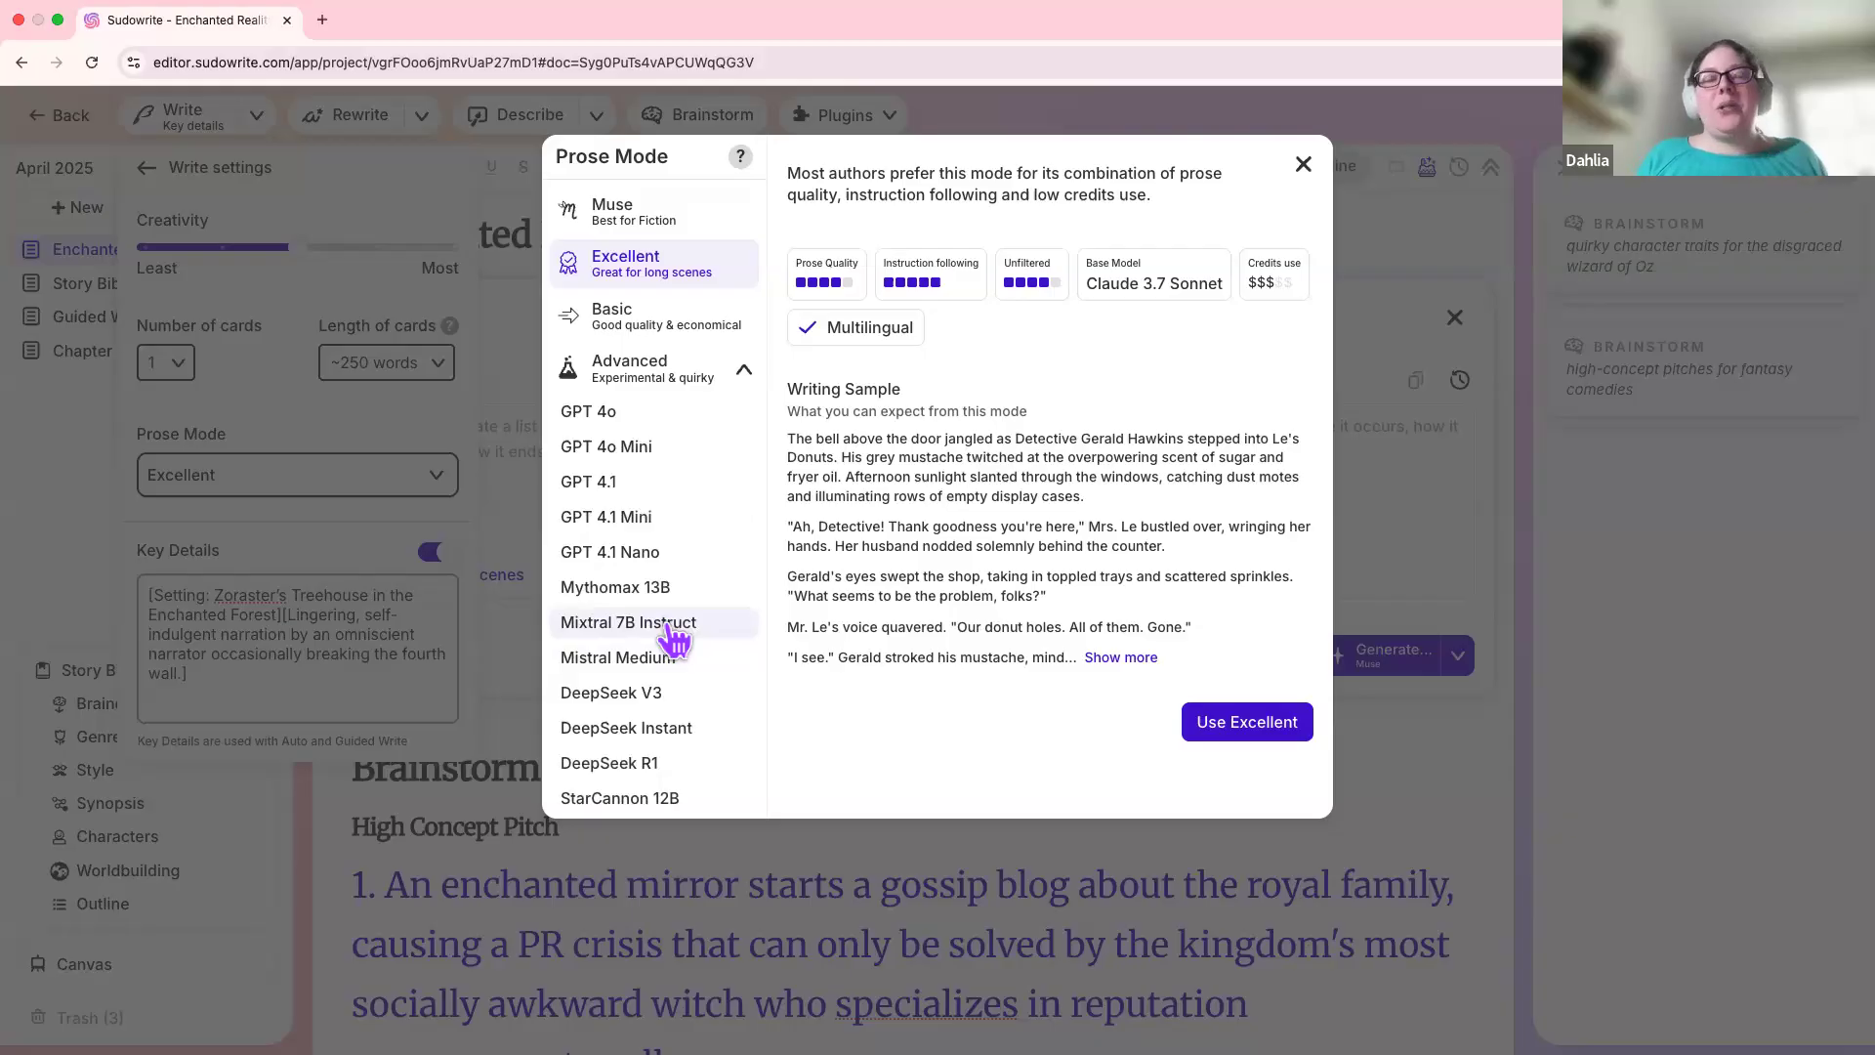
click(670, 574)
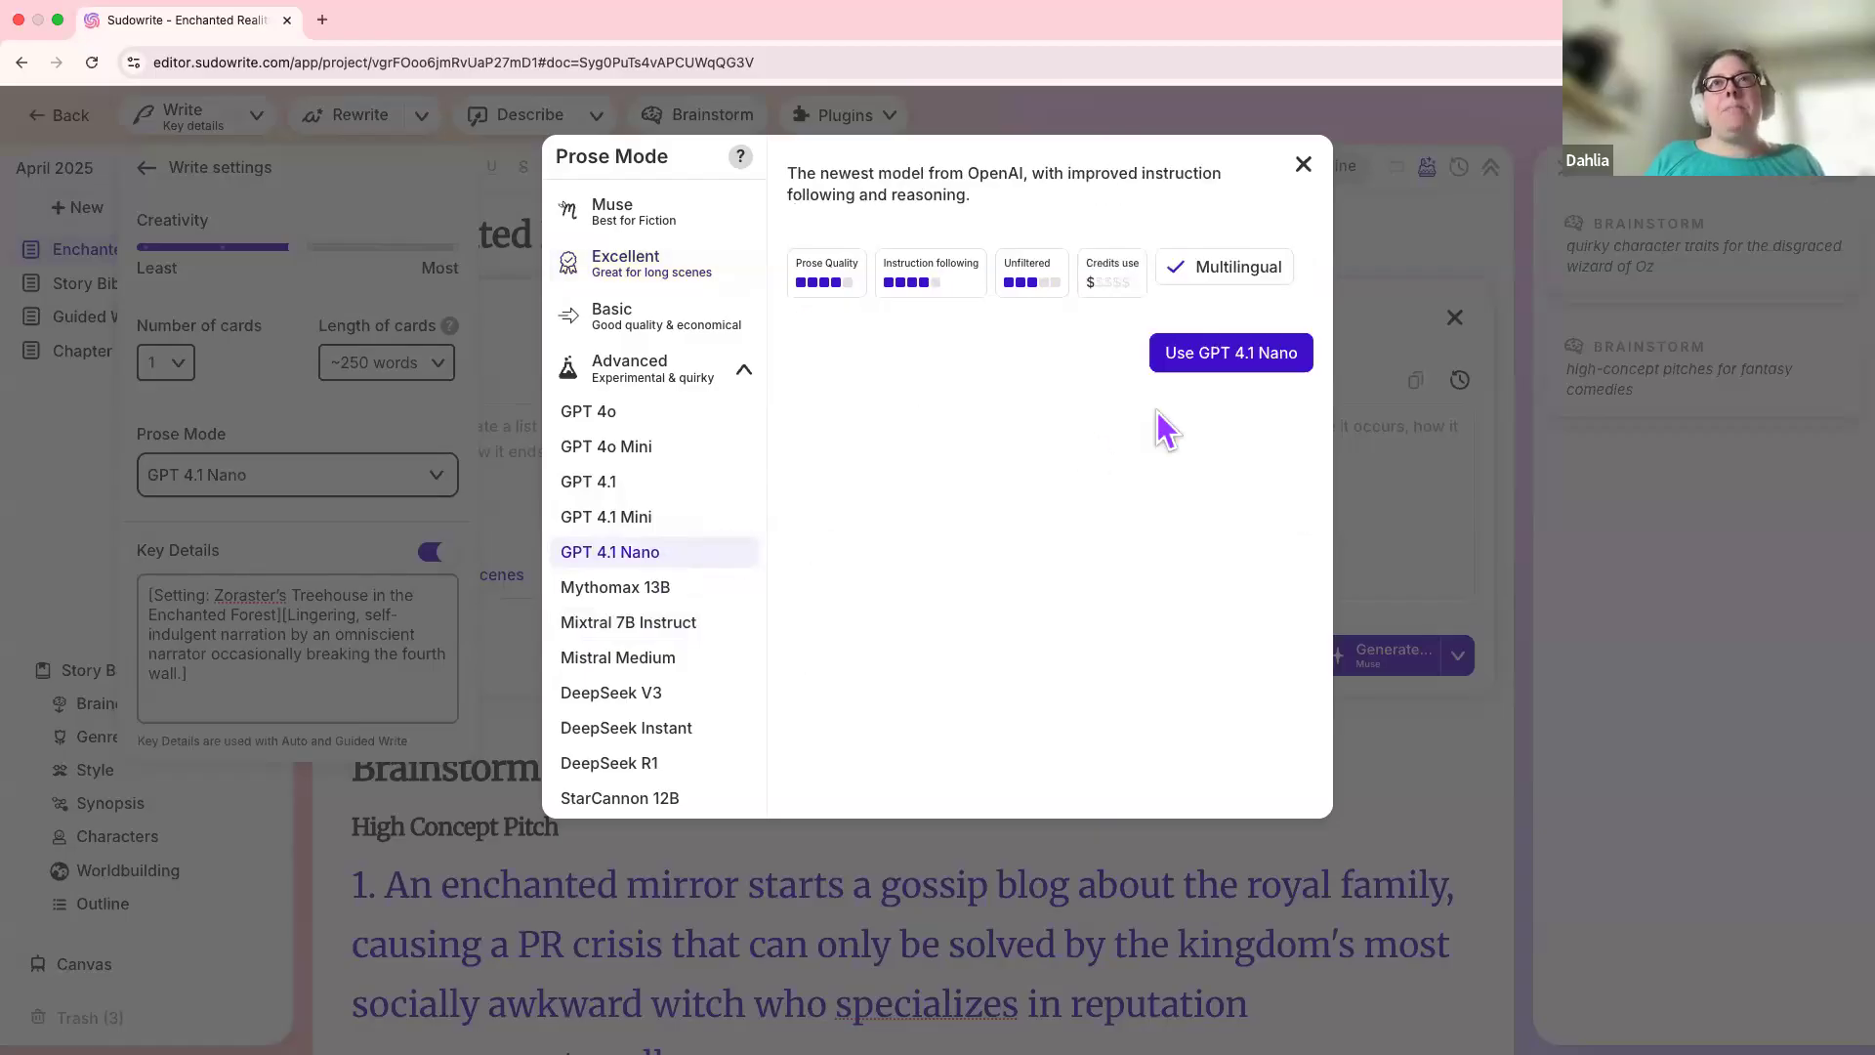
click(1239, 369)
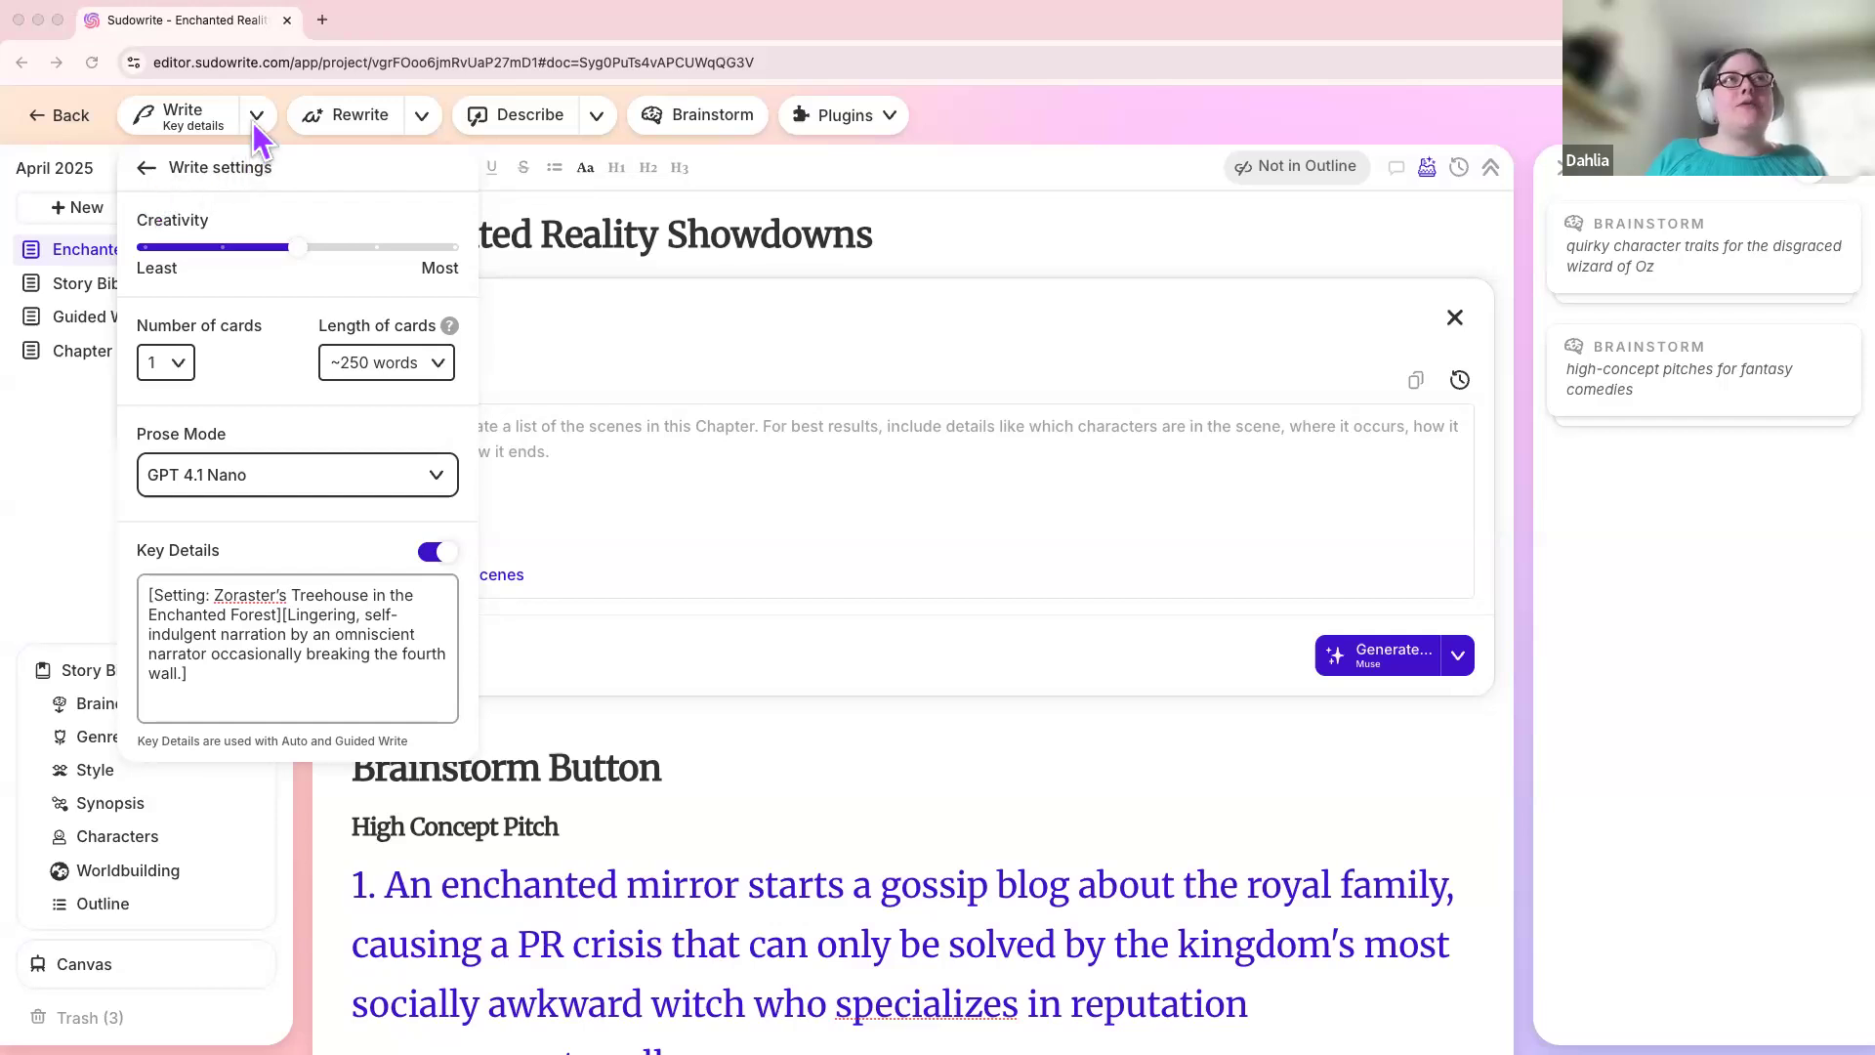
Step: Leave the Write settings, switch Write to Guided mode and activate the field for writing custom instructions
click(146, 169)
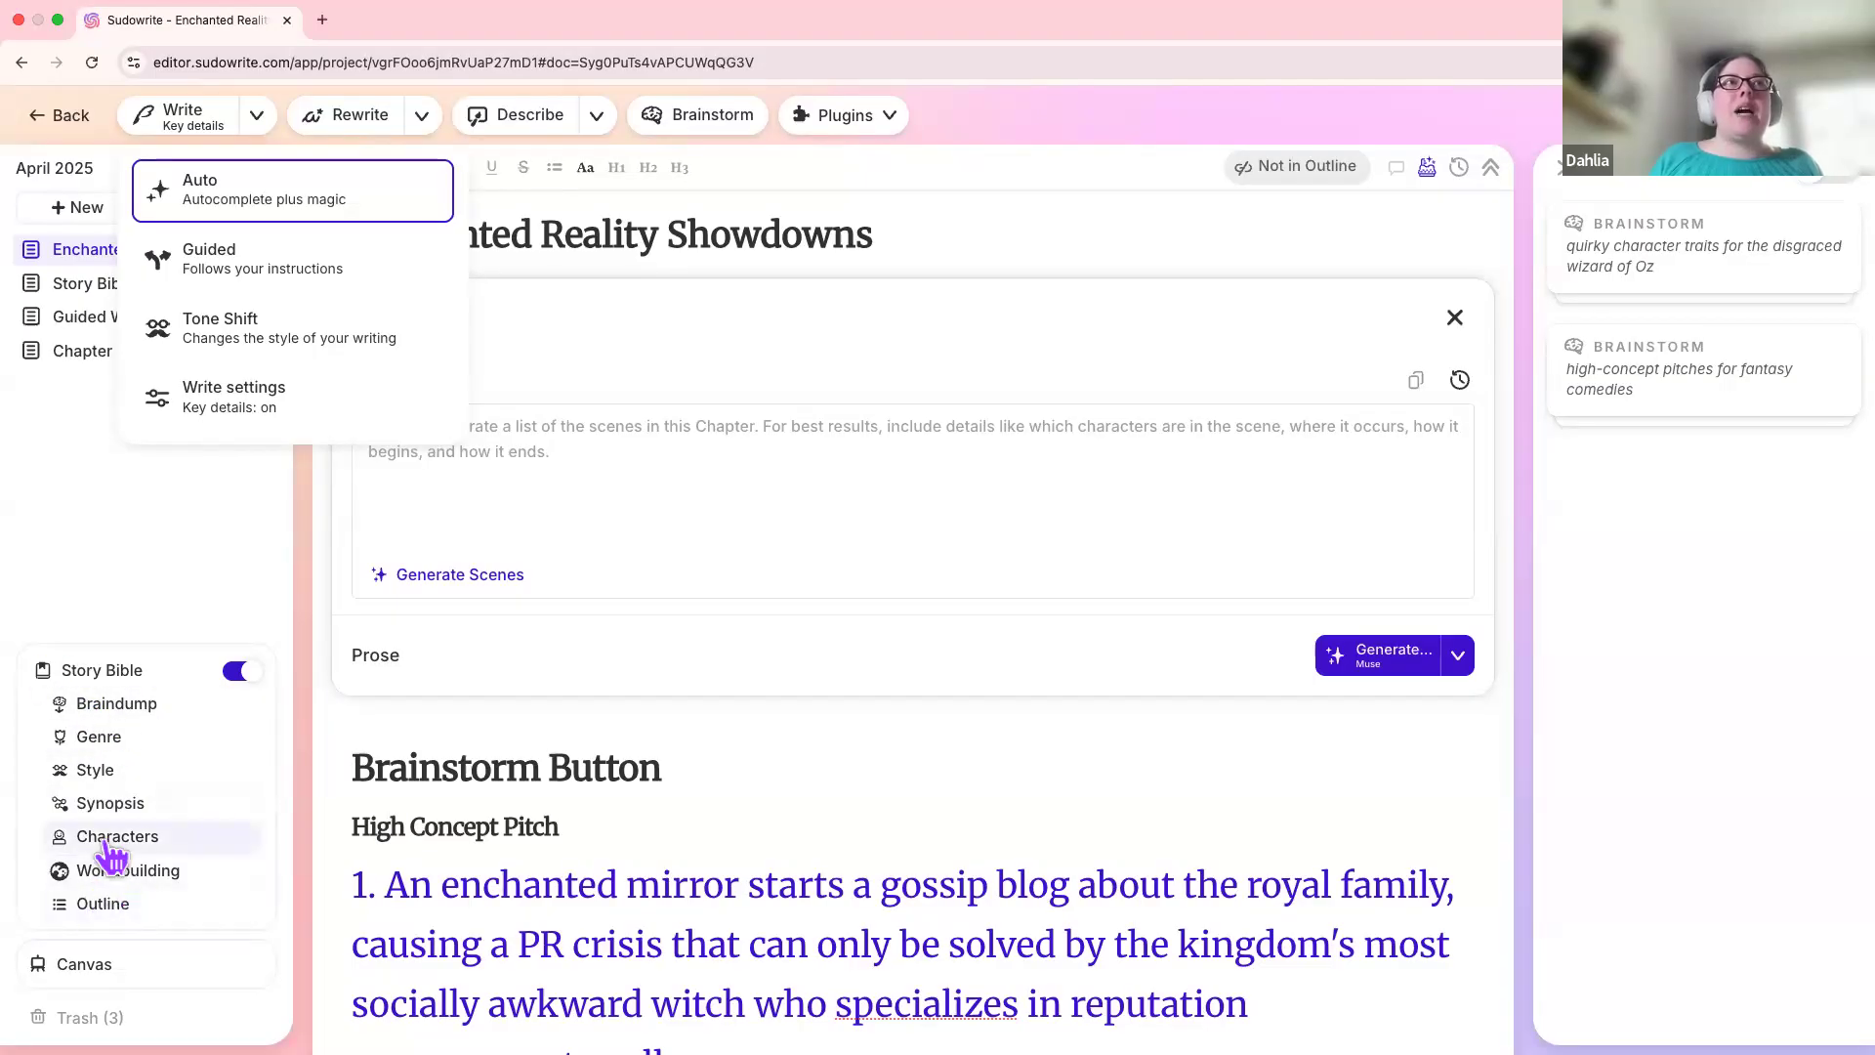
click(218, 410)
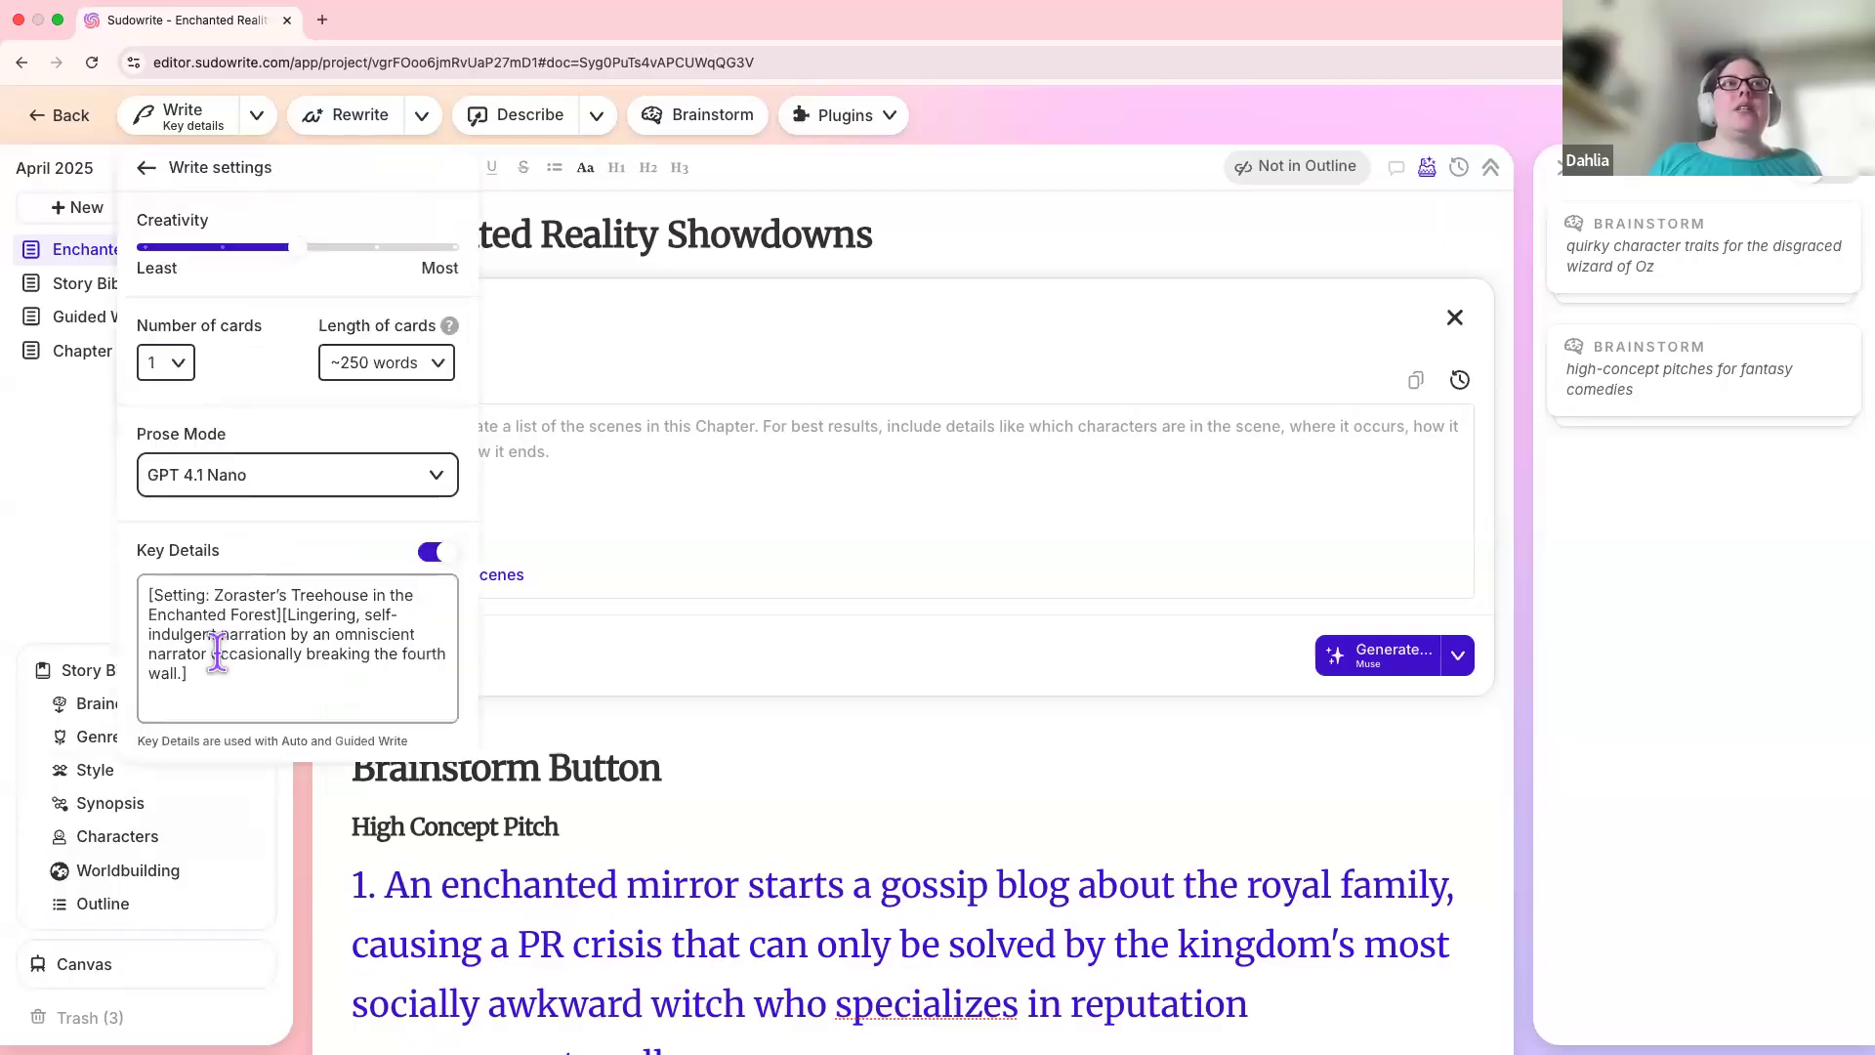
click(259, 124)
click(259, 127)
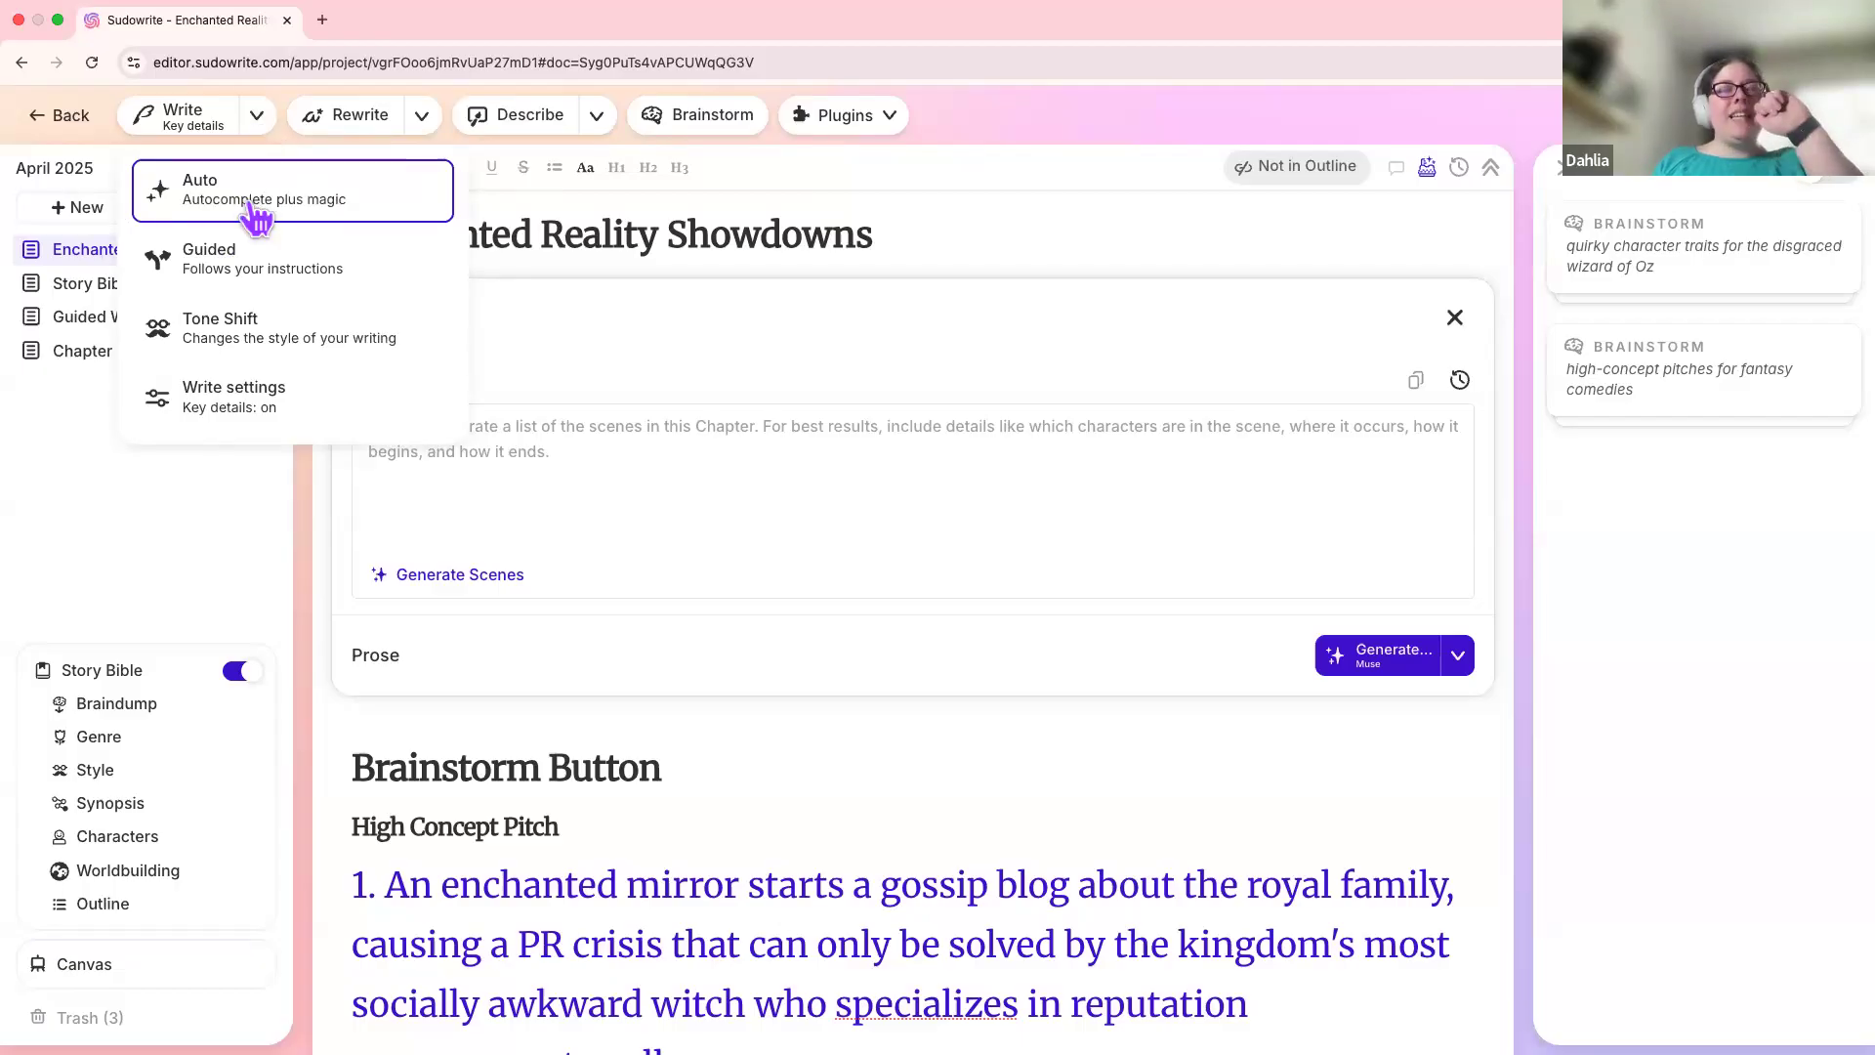
click(251, 278)
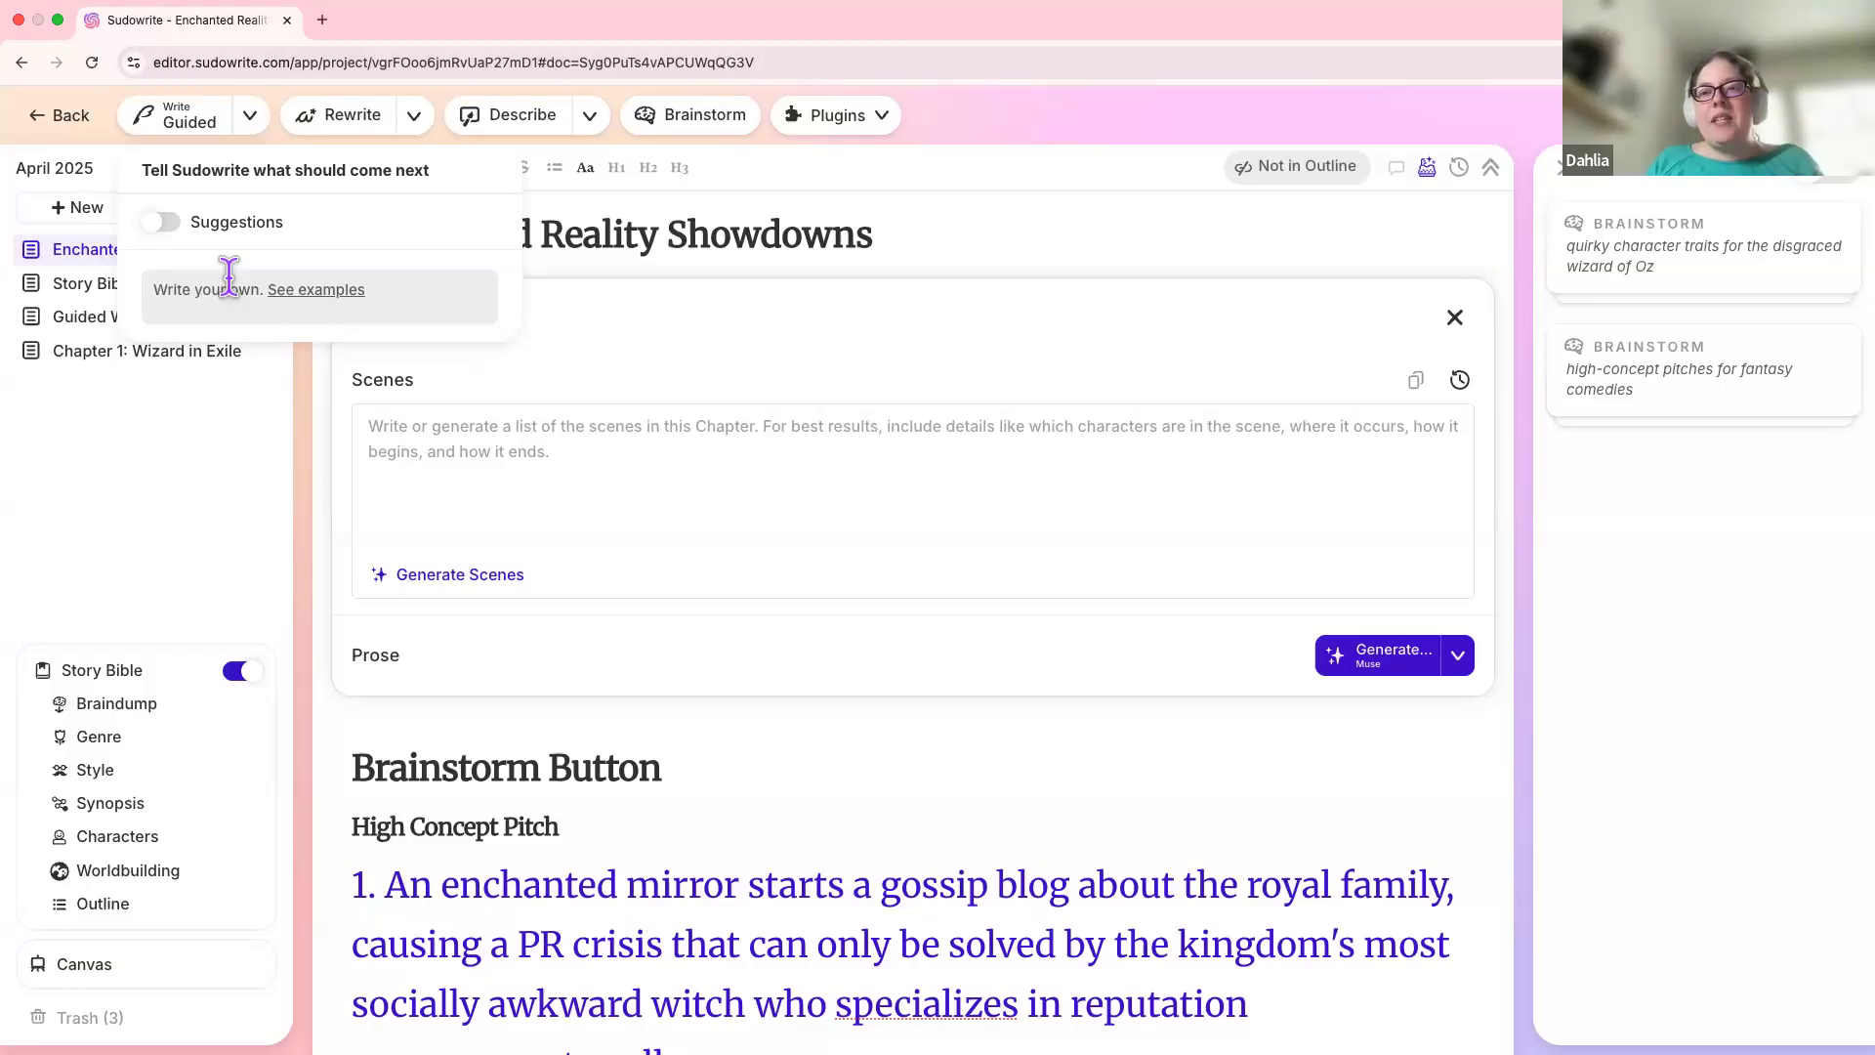
click(229, 277)
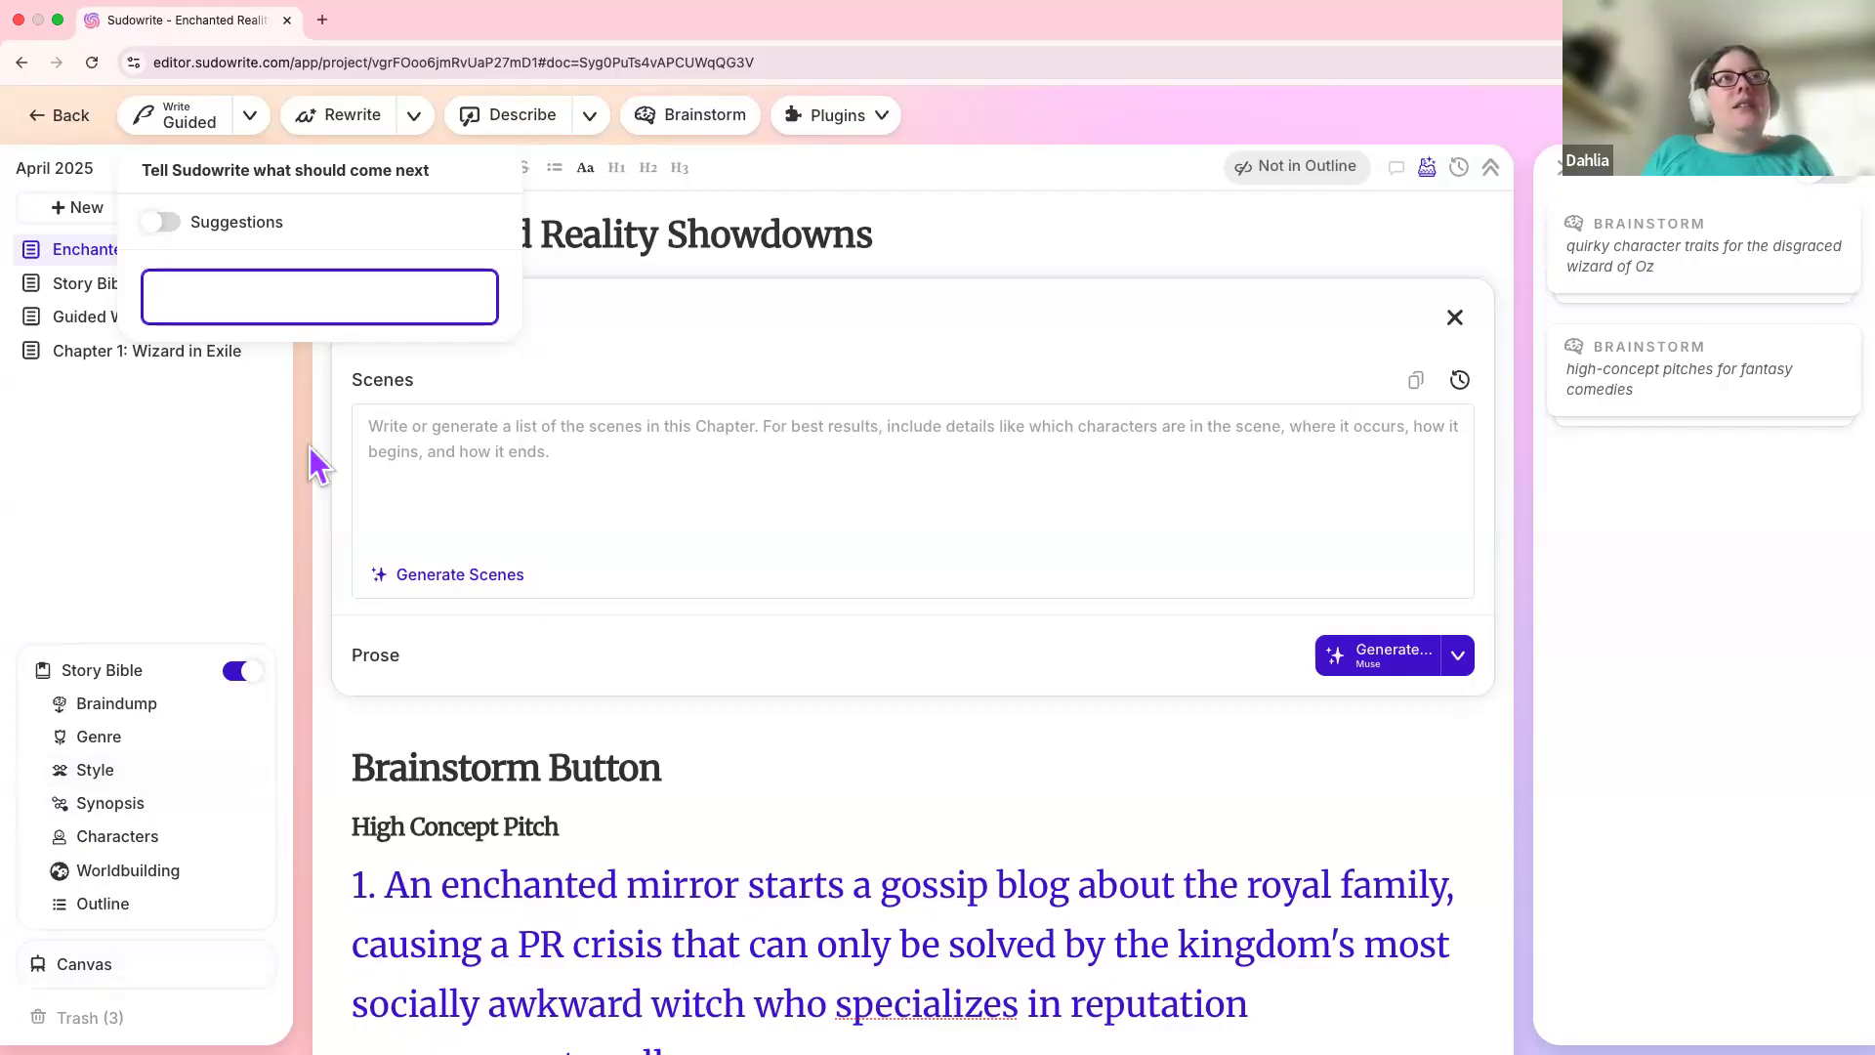
Step: Switch Write to Tone Shift and try the Ominous and Upbeat tones
click(251, 119)
click(251, 119)
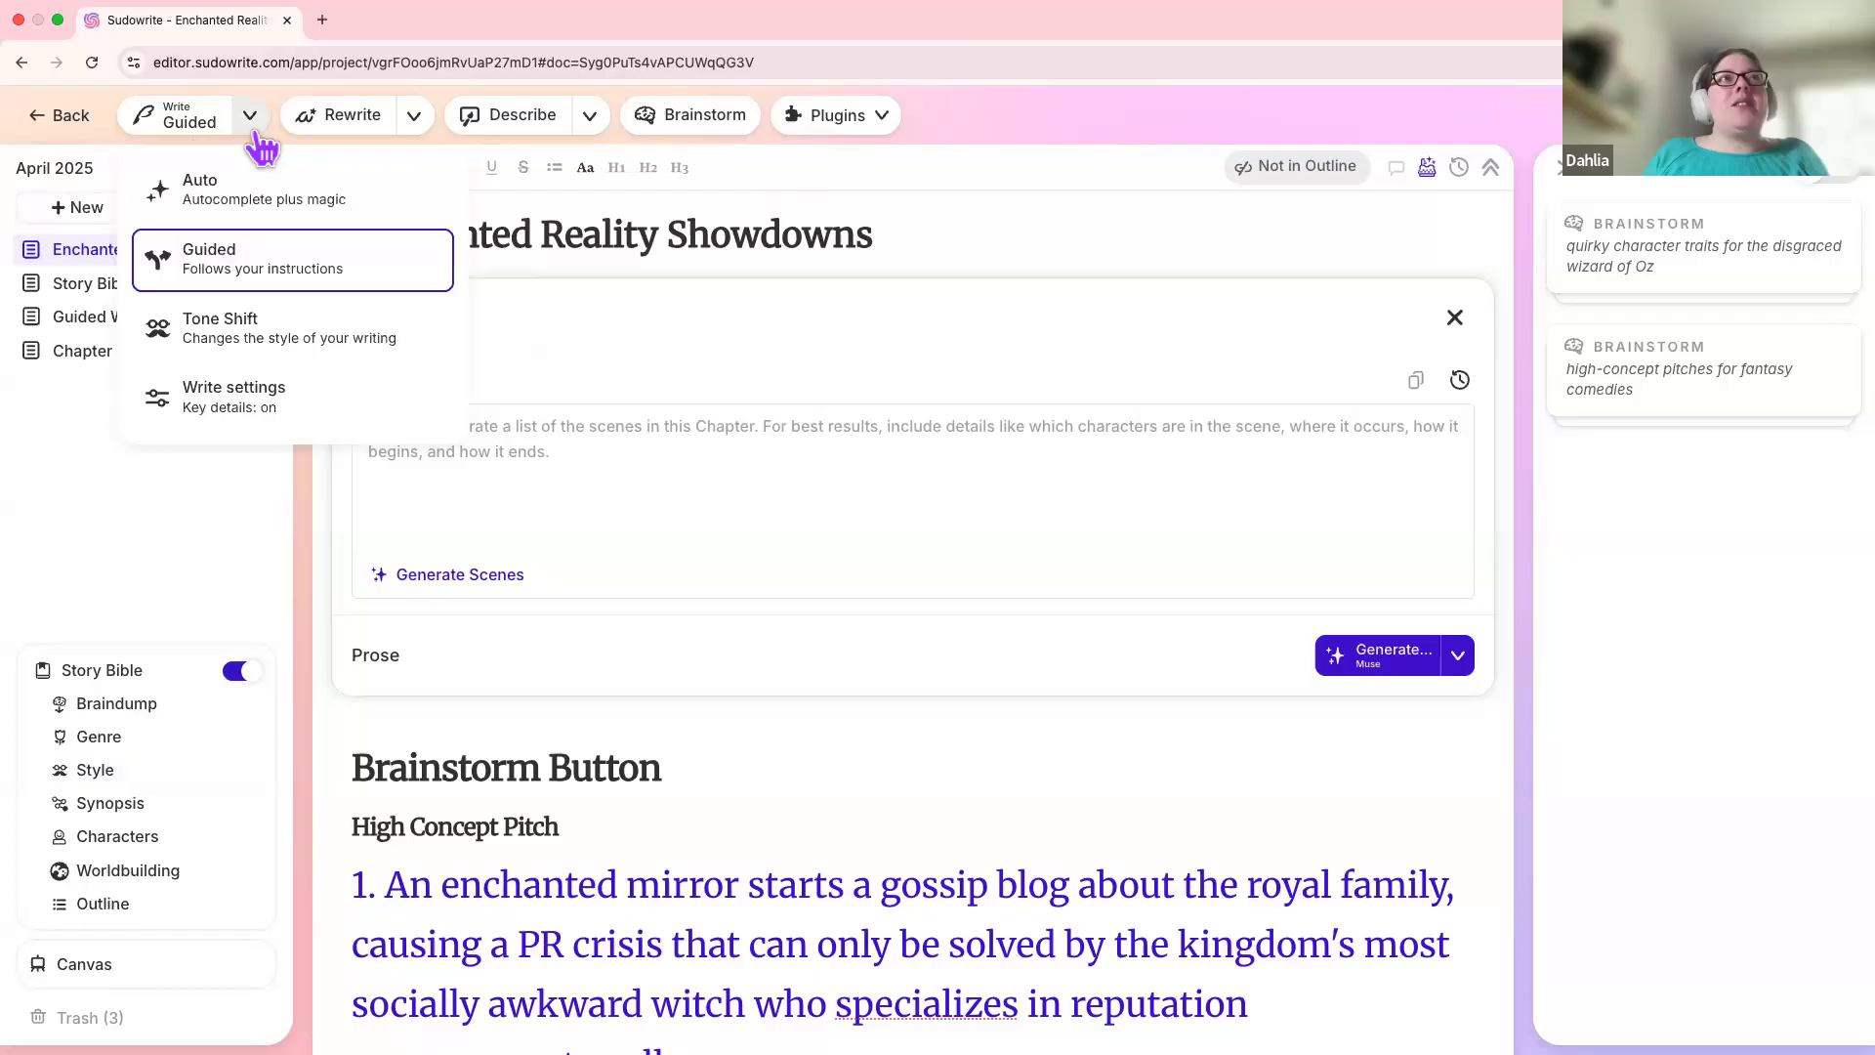
click(159, 341)
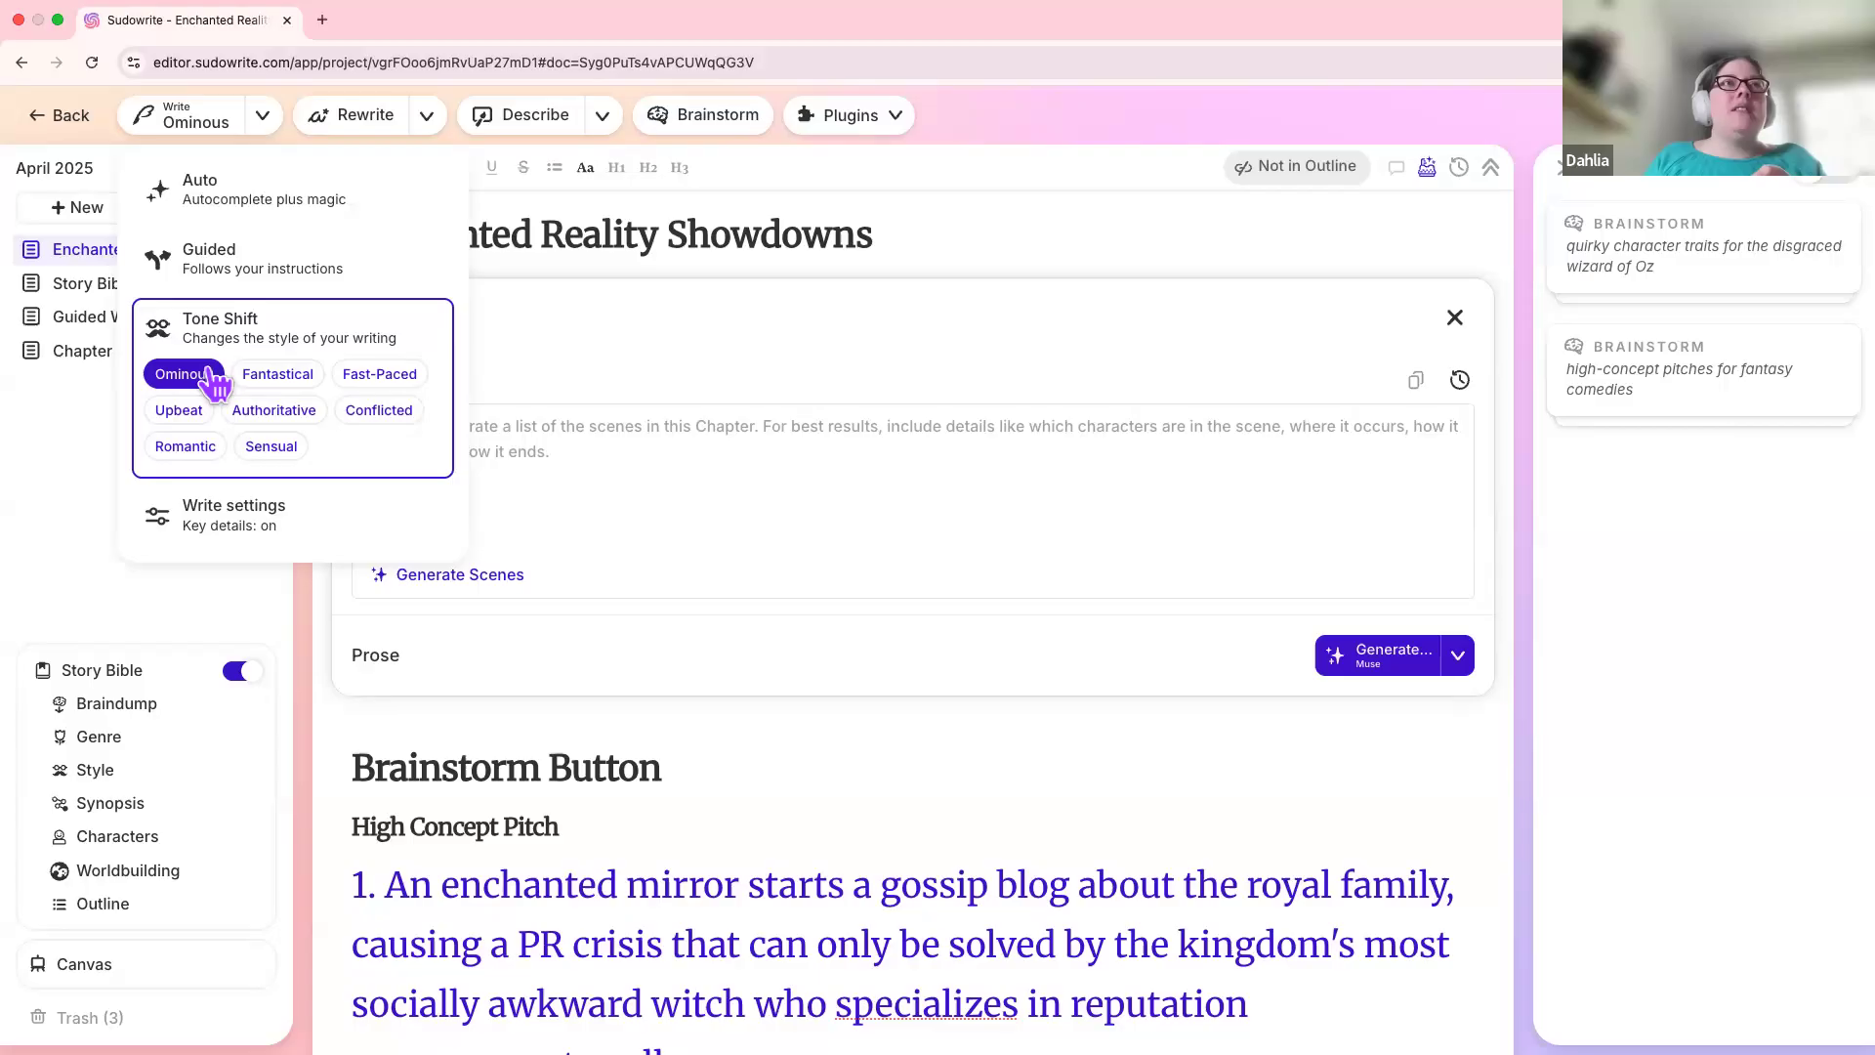
click(176, 414)
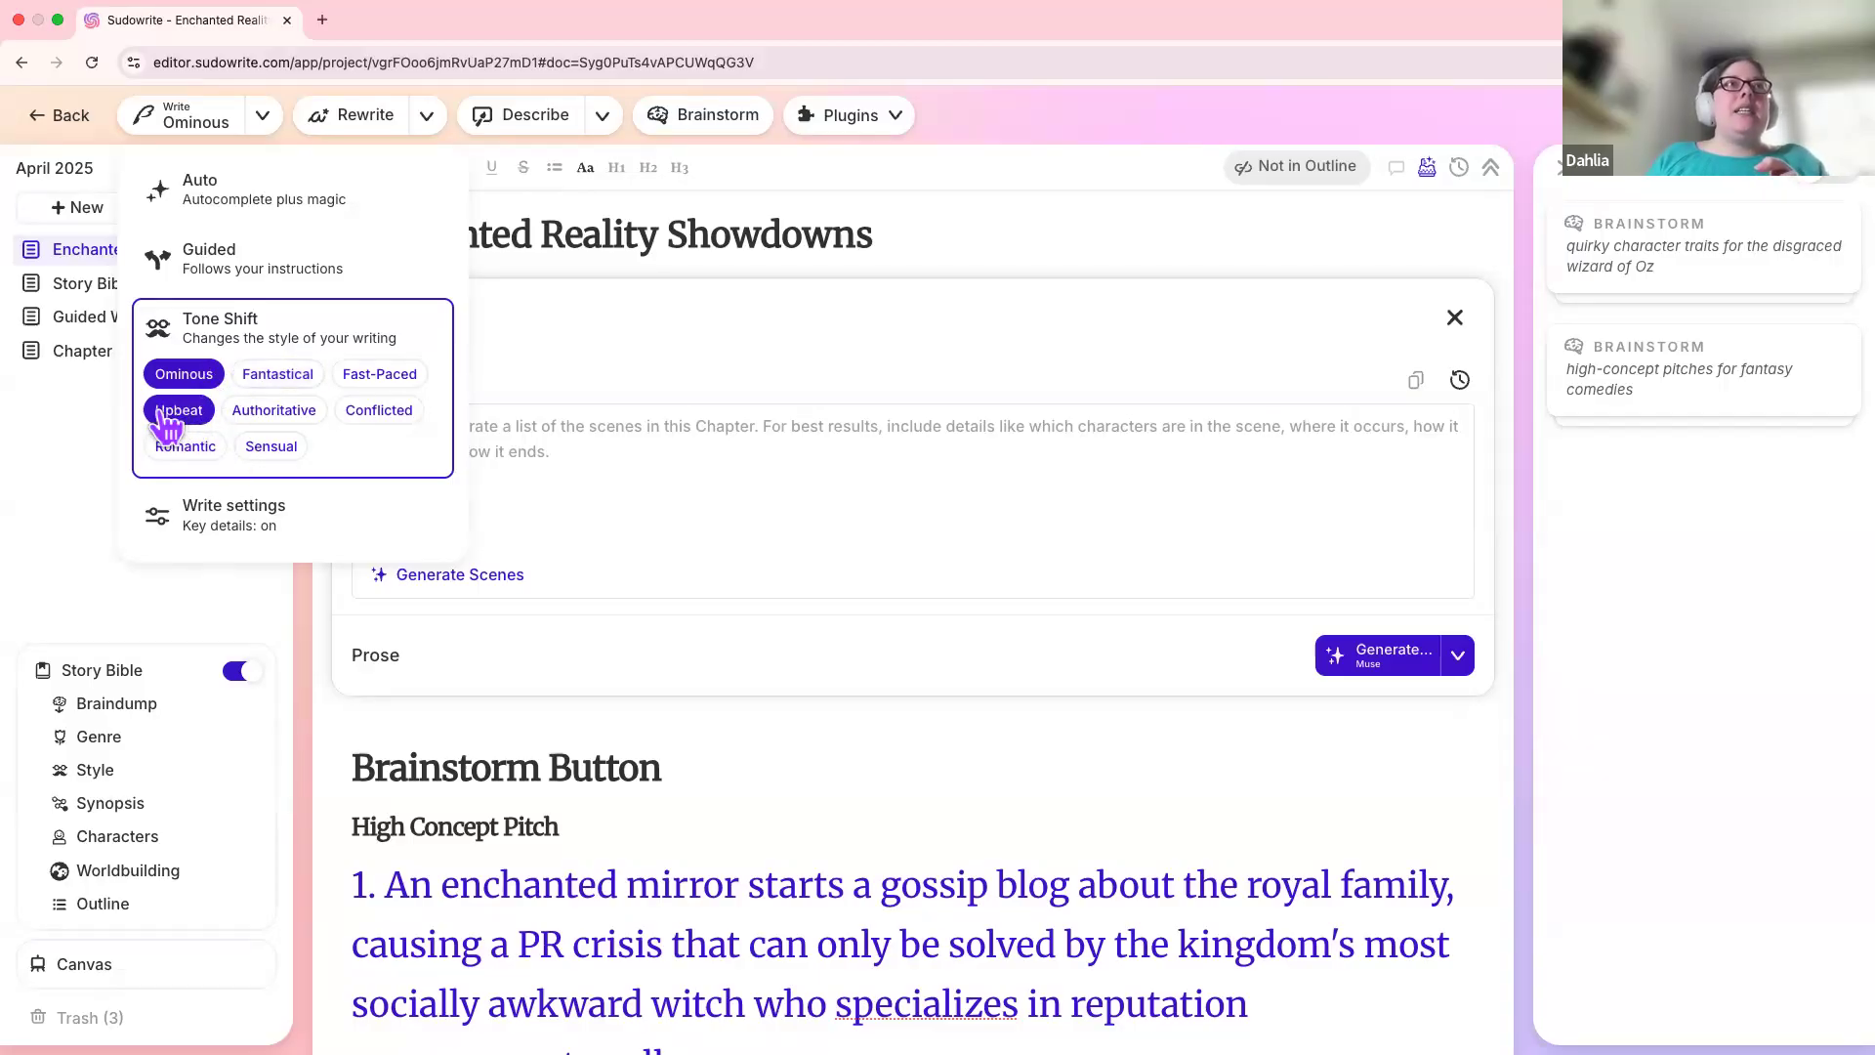
Step: Return Write to Guided mode, check its empty instruction field and the Write mode choices, and close them
click(279, 281)
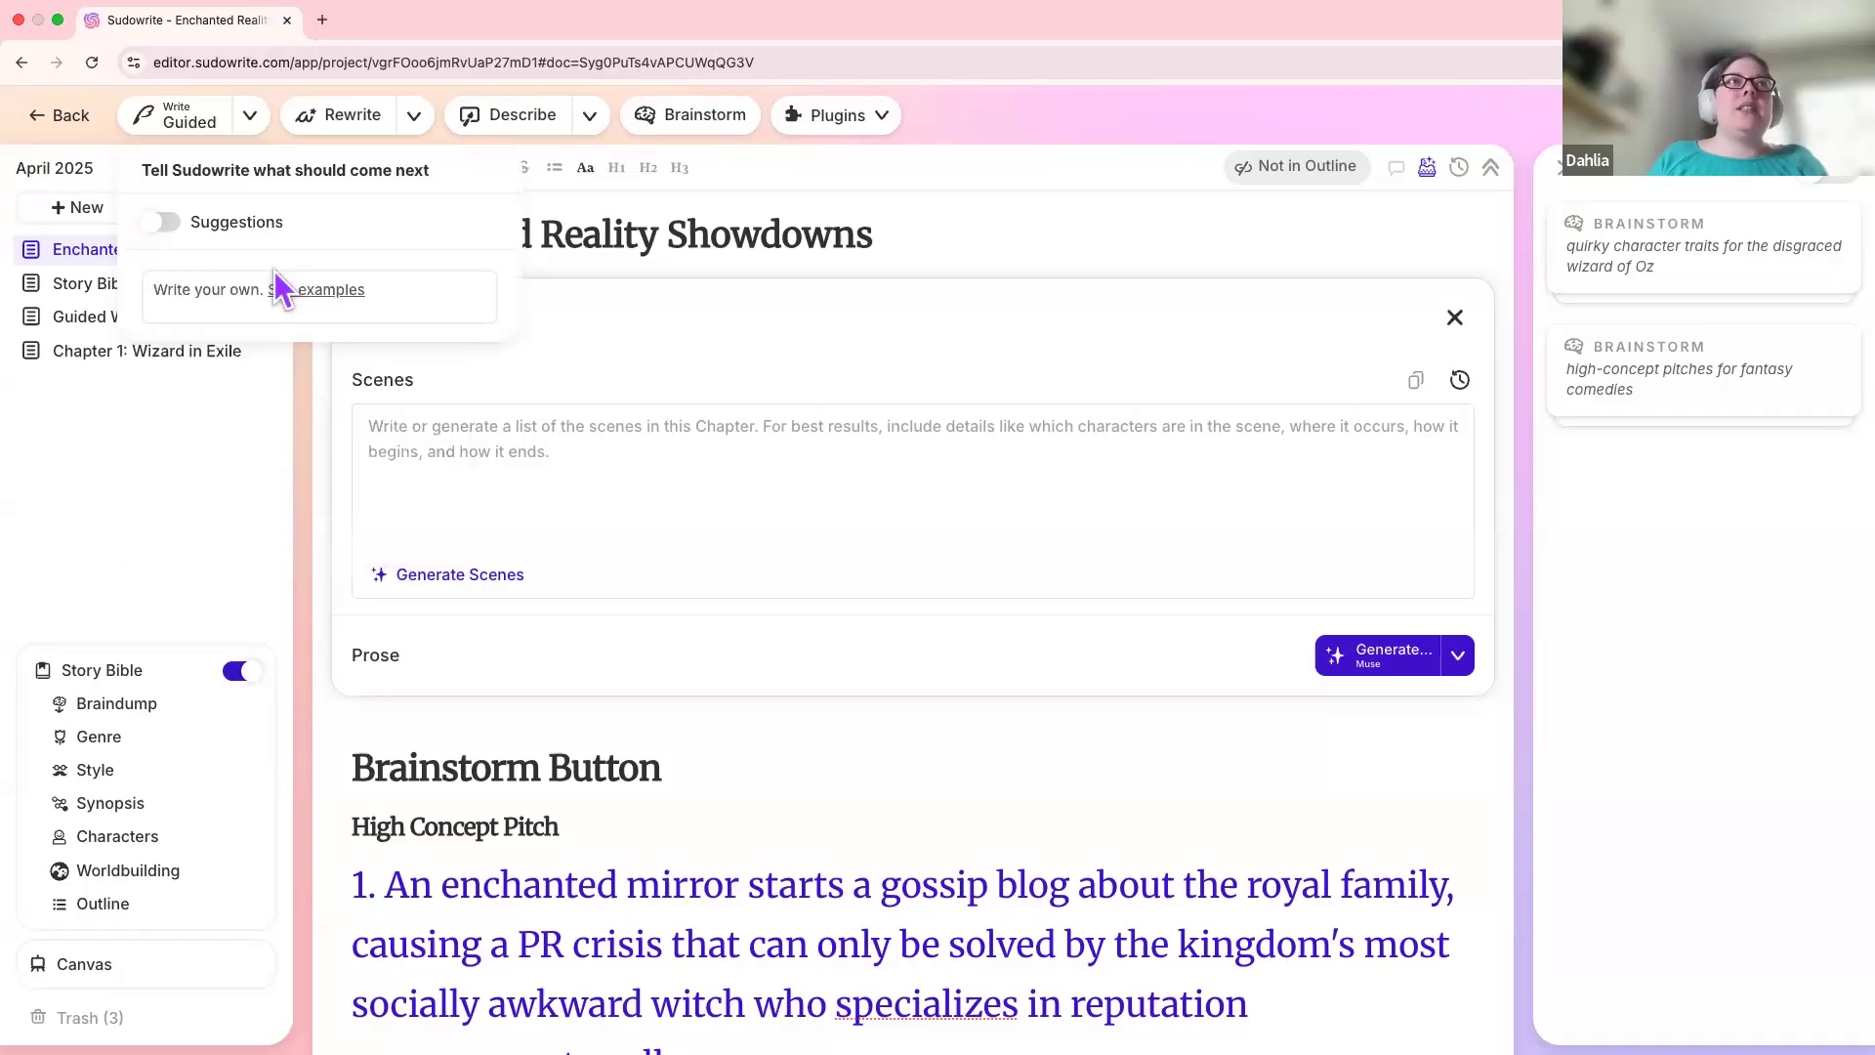
click(198, 291)
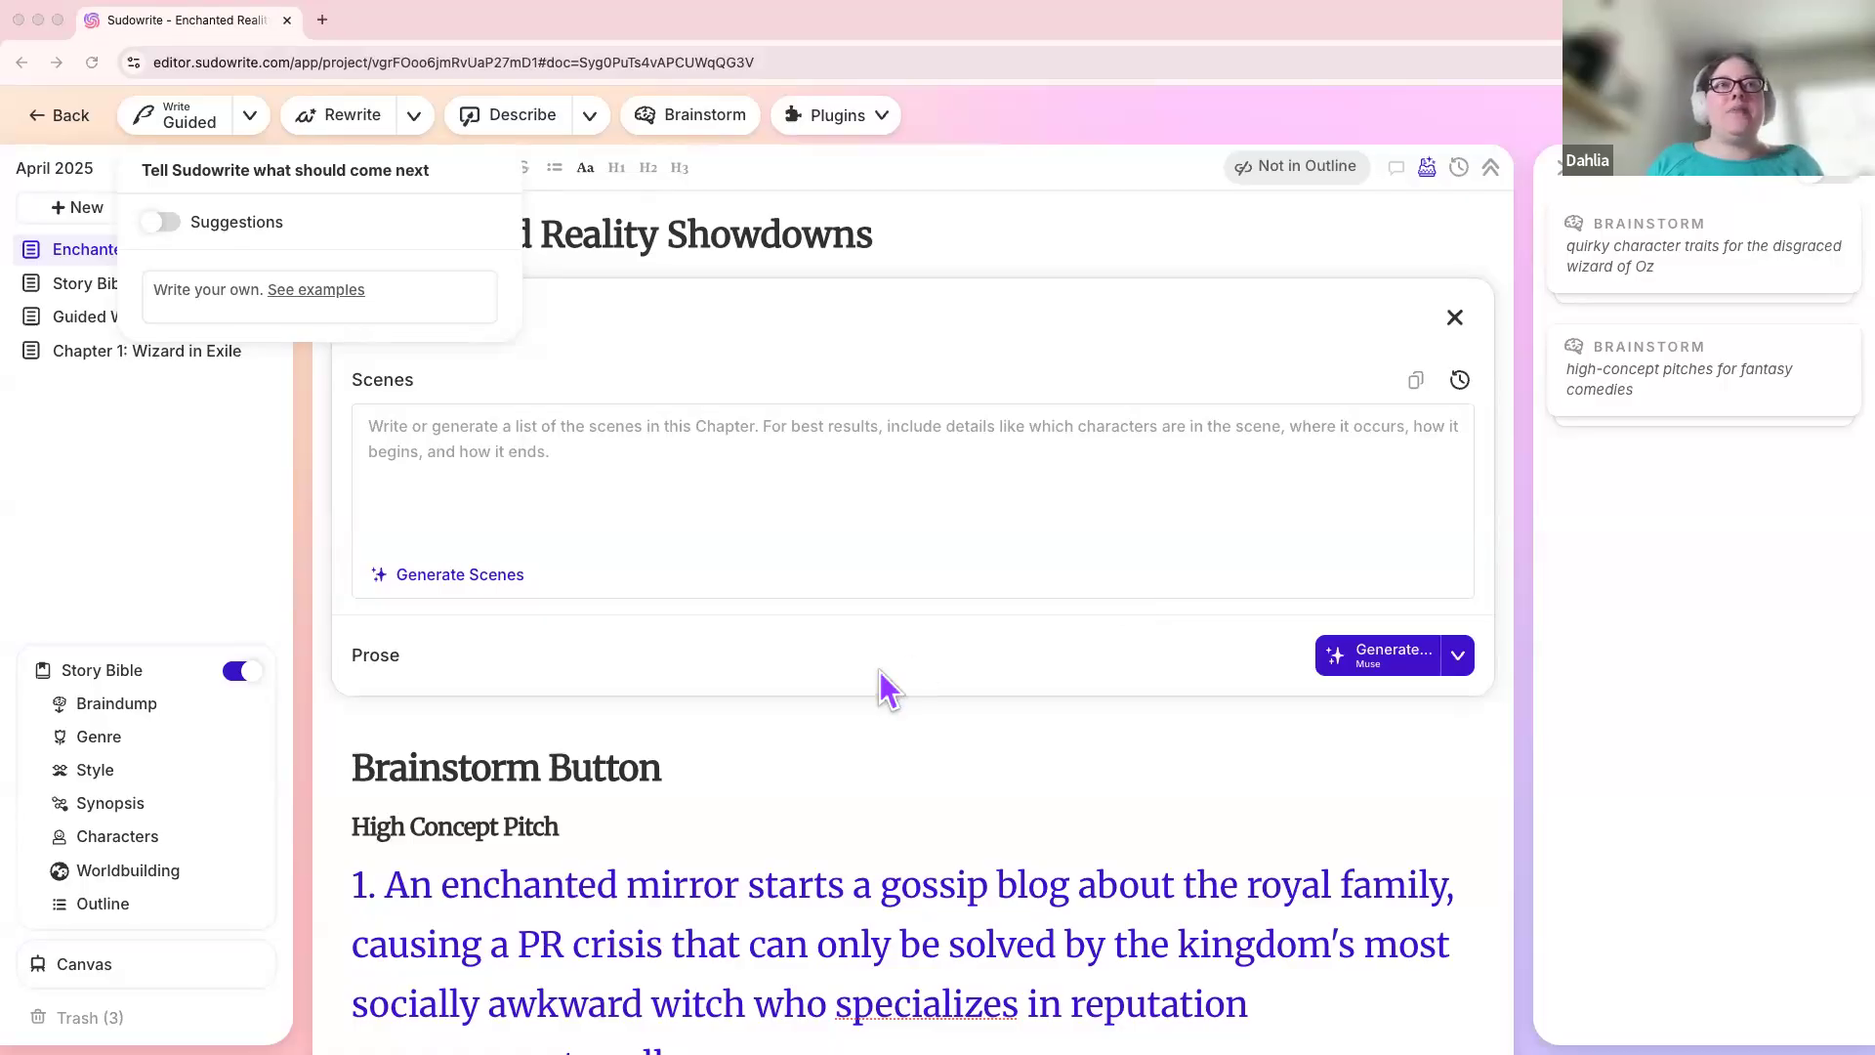
click(135, 428)
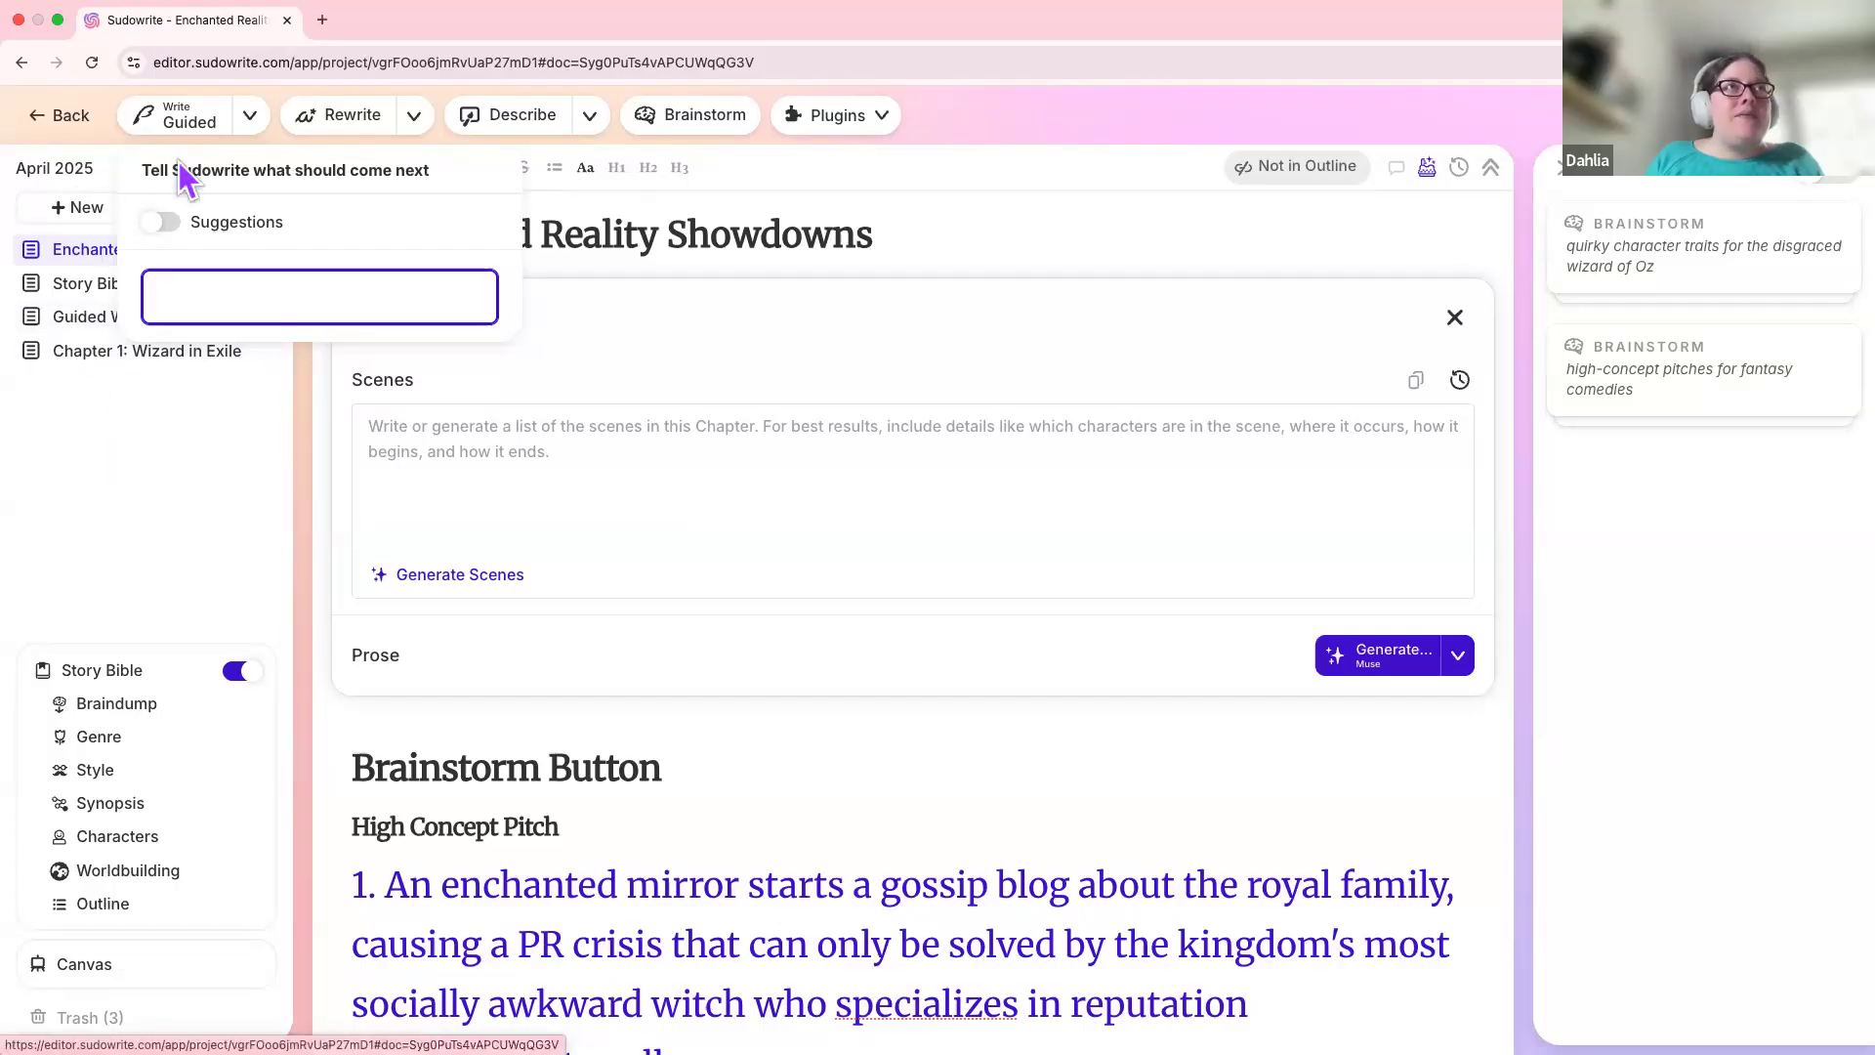
click(252, 121)
click(252, 121)
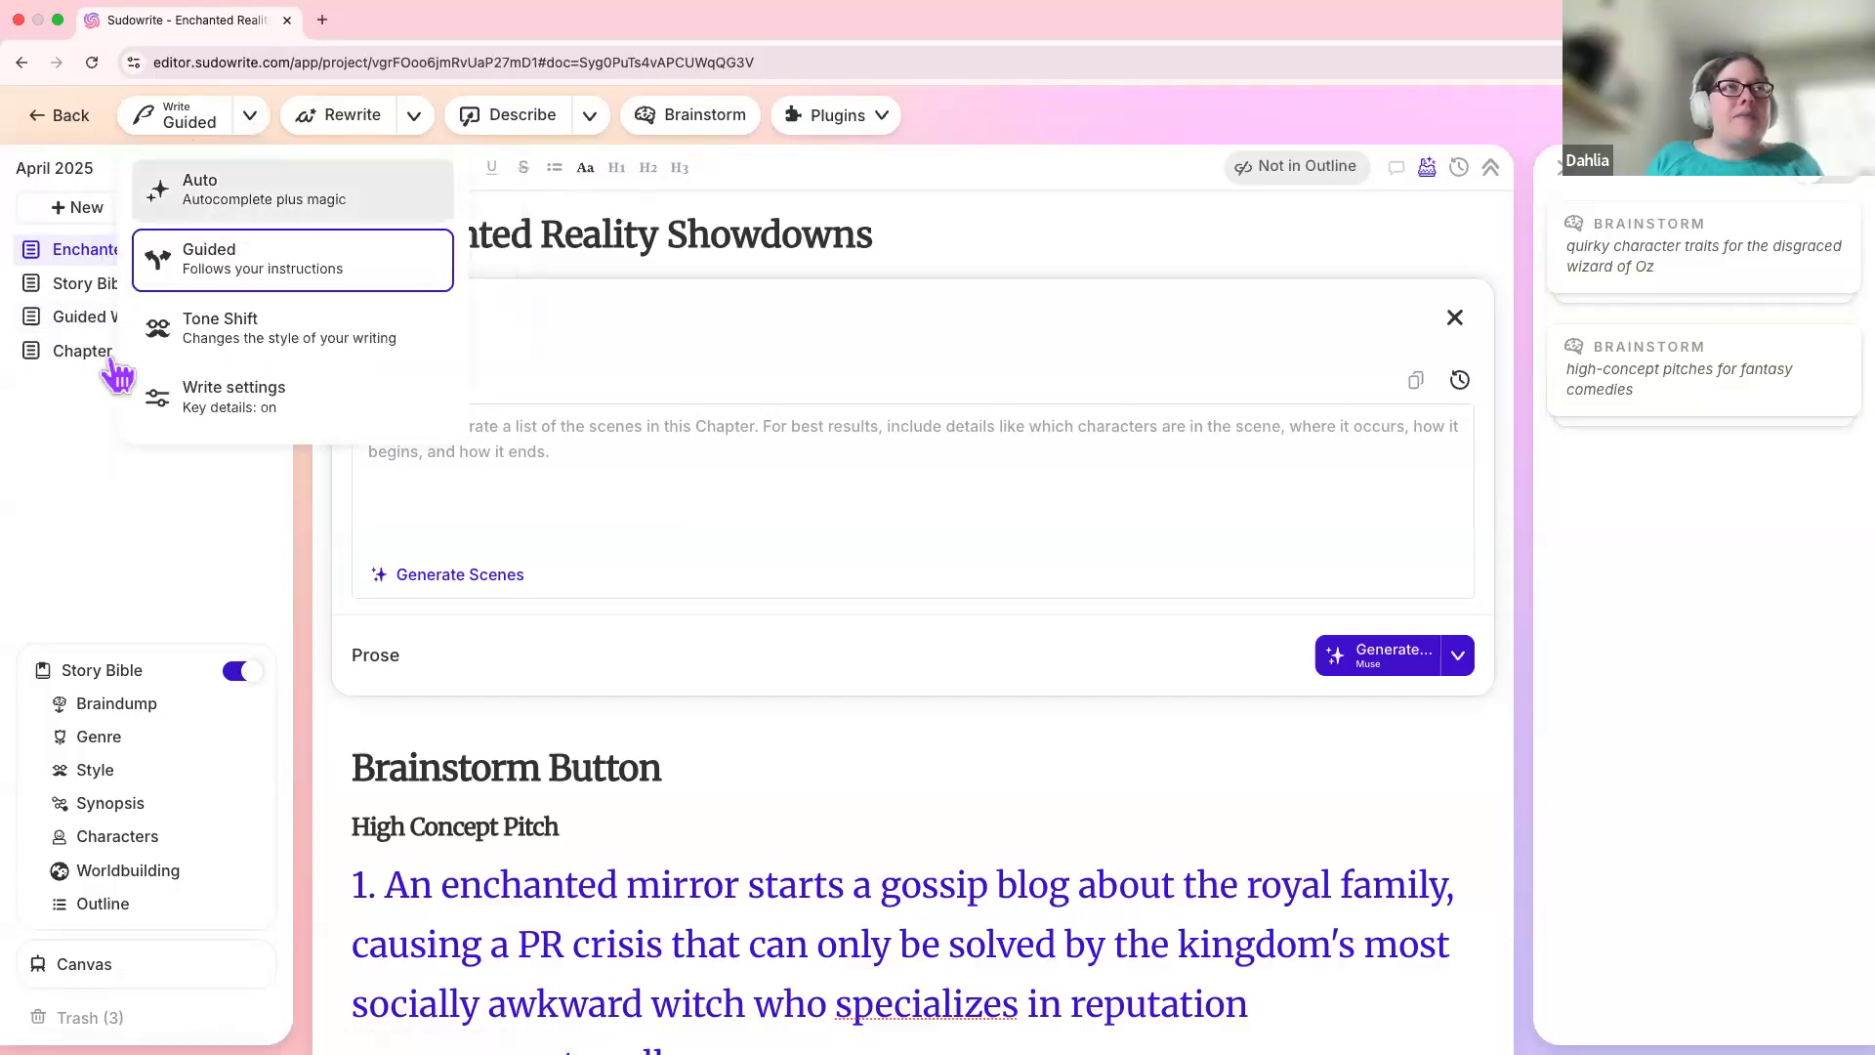
click(69, 428)
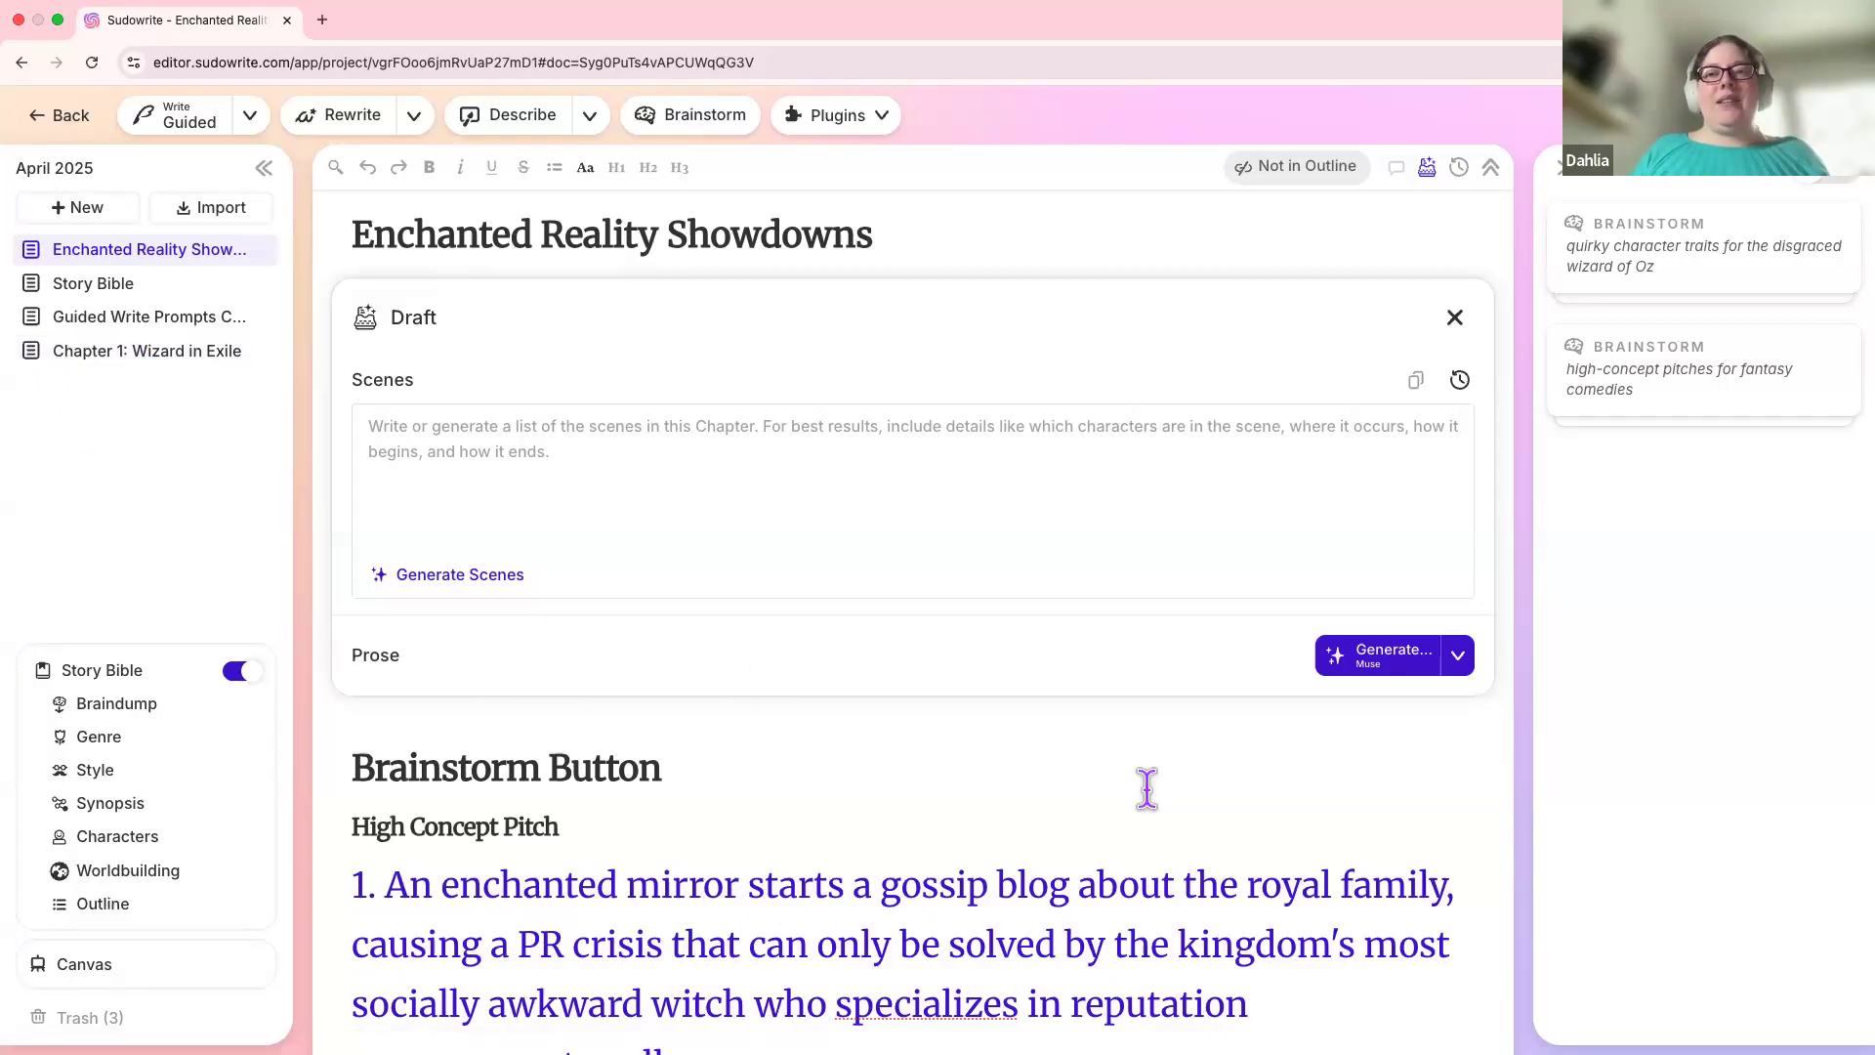
Step: Open the document "Chapter 1: Wizard in Exile" and place the text cursor in its empty body
click(179, 368)
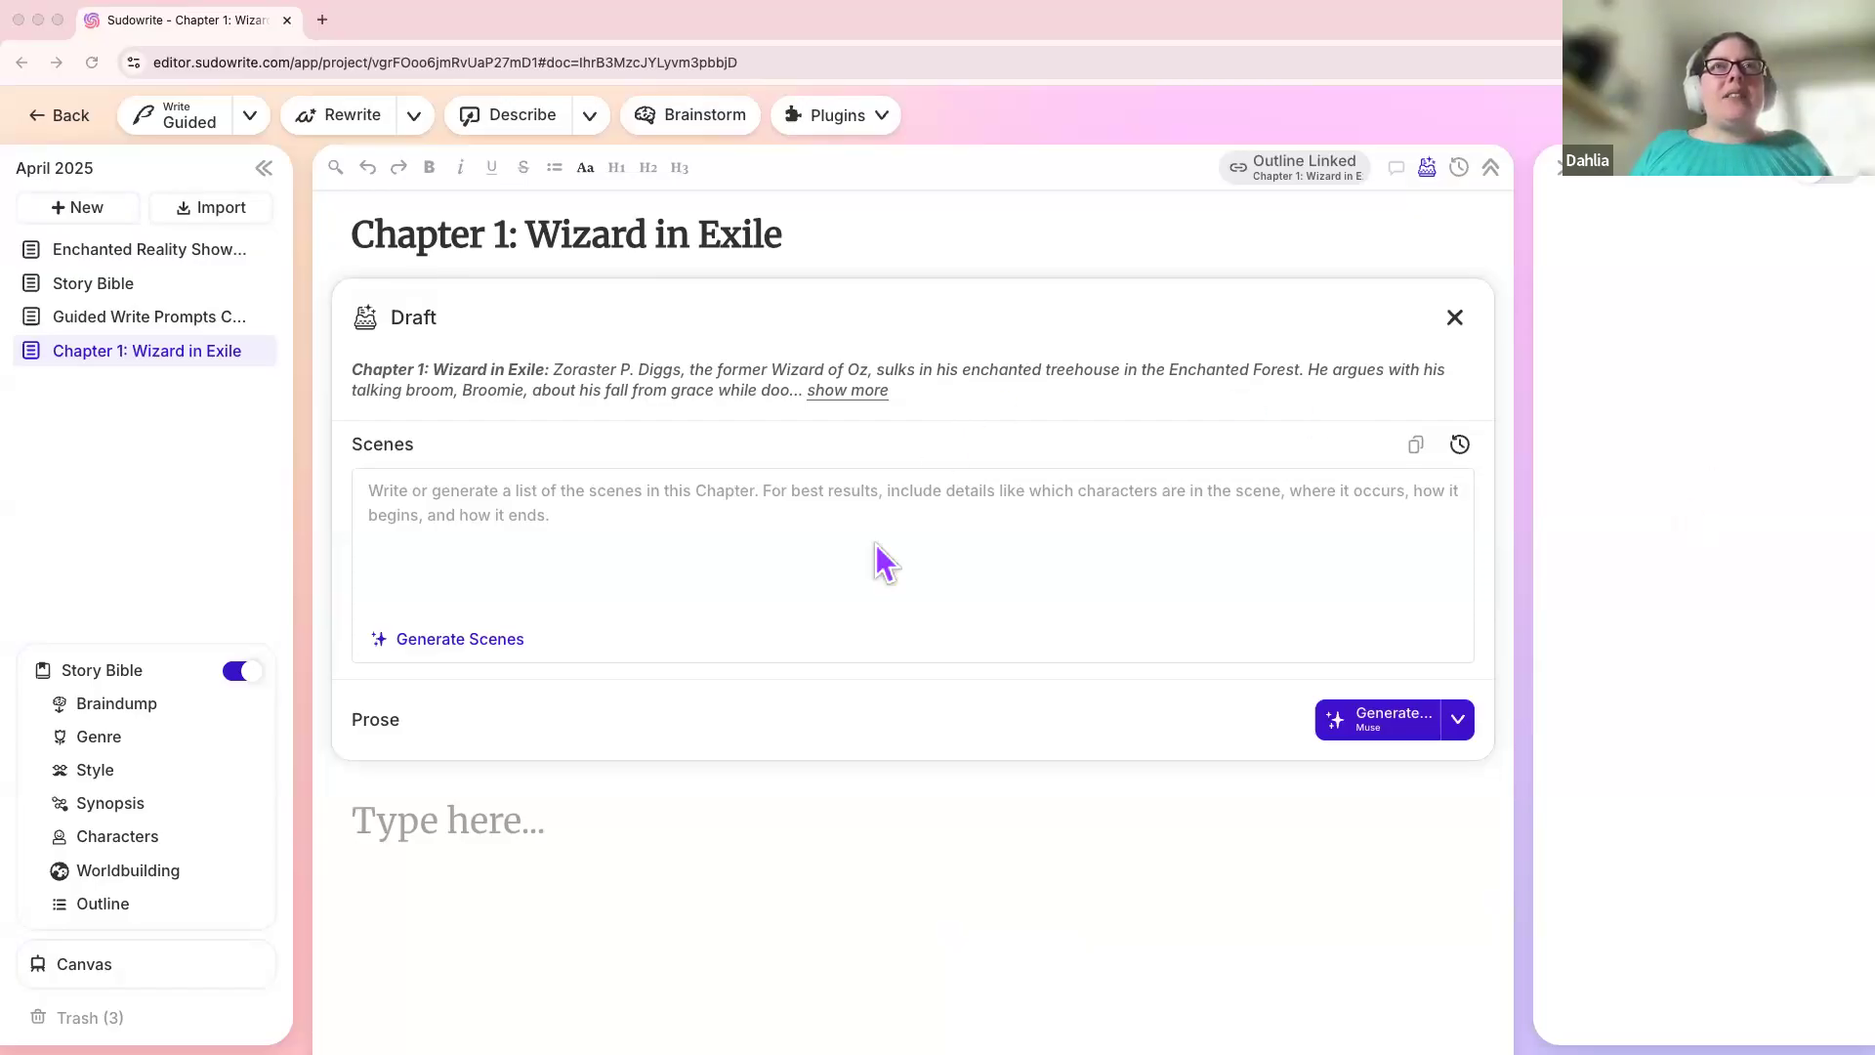
scroll(895, 683, down, 3)
click(548, 681)
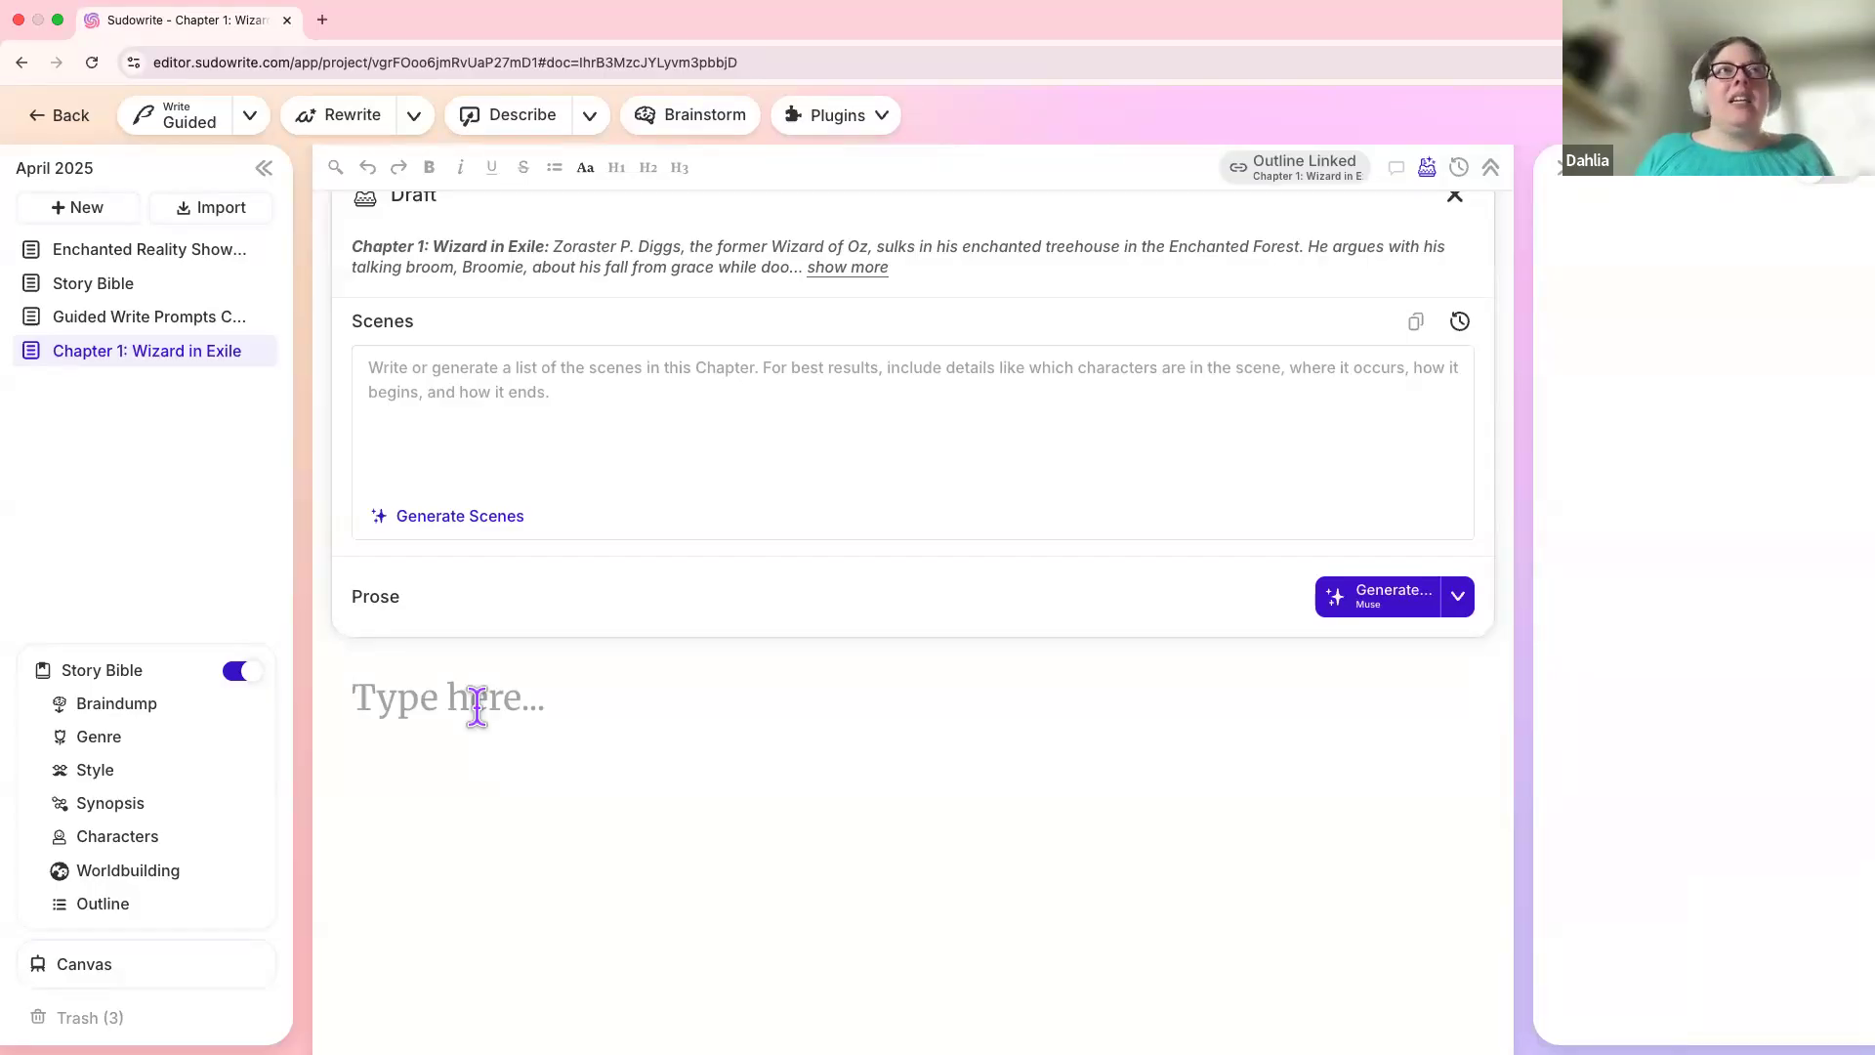
Step: Open the Write settings, review the creativity level, and highlight the bracketed setting and narration entries in Key Details
click(256, 117)
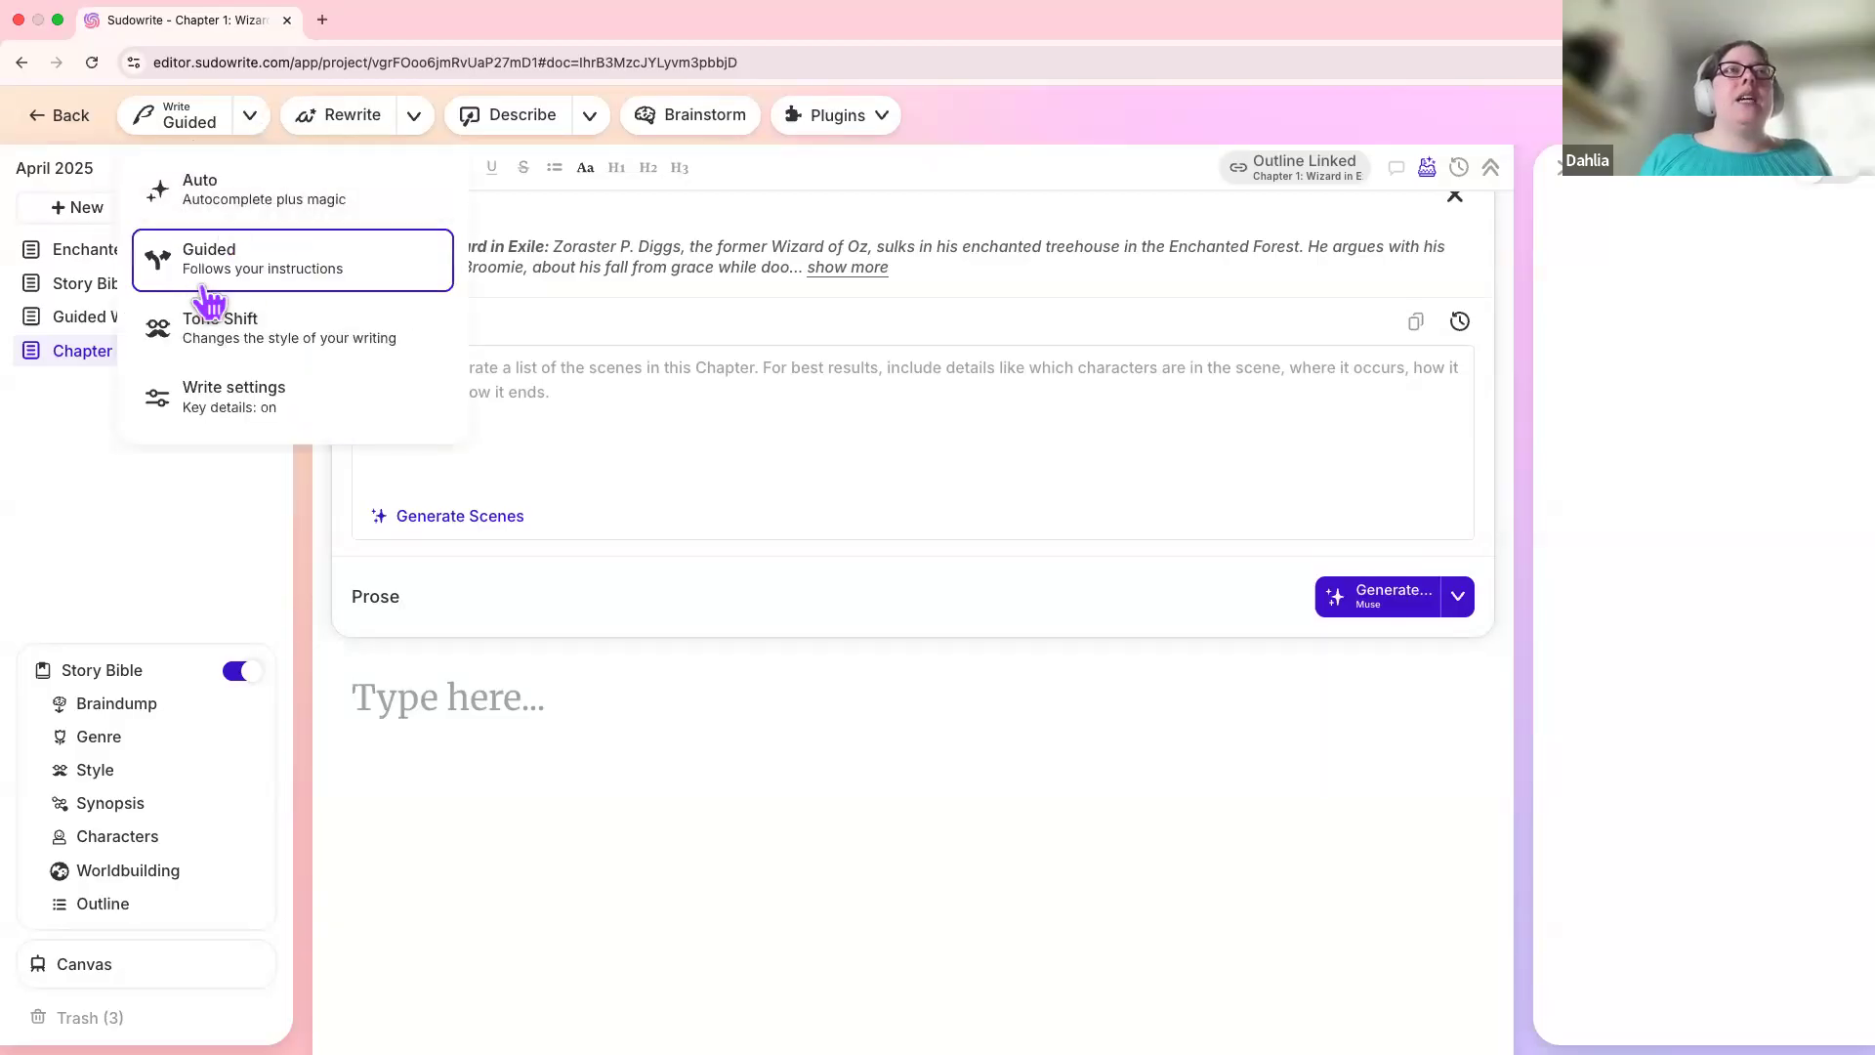
click(261, 398)
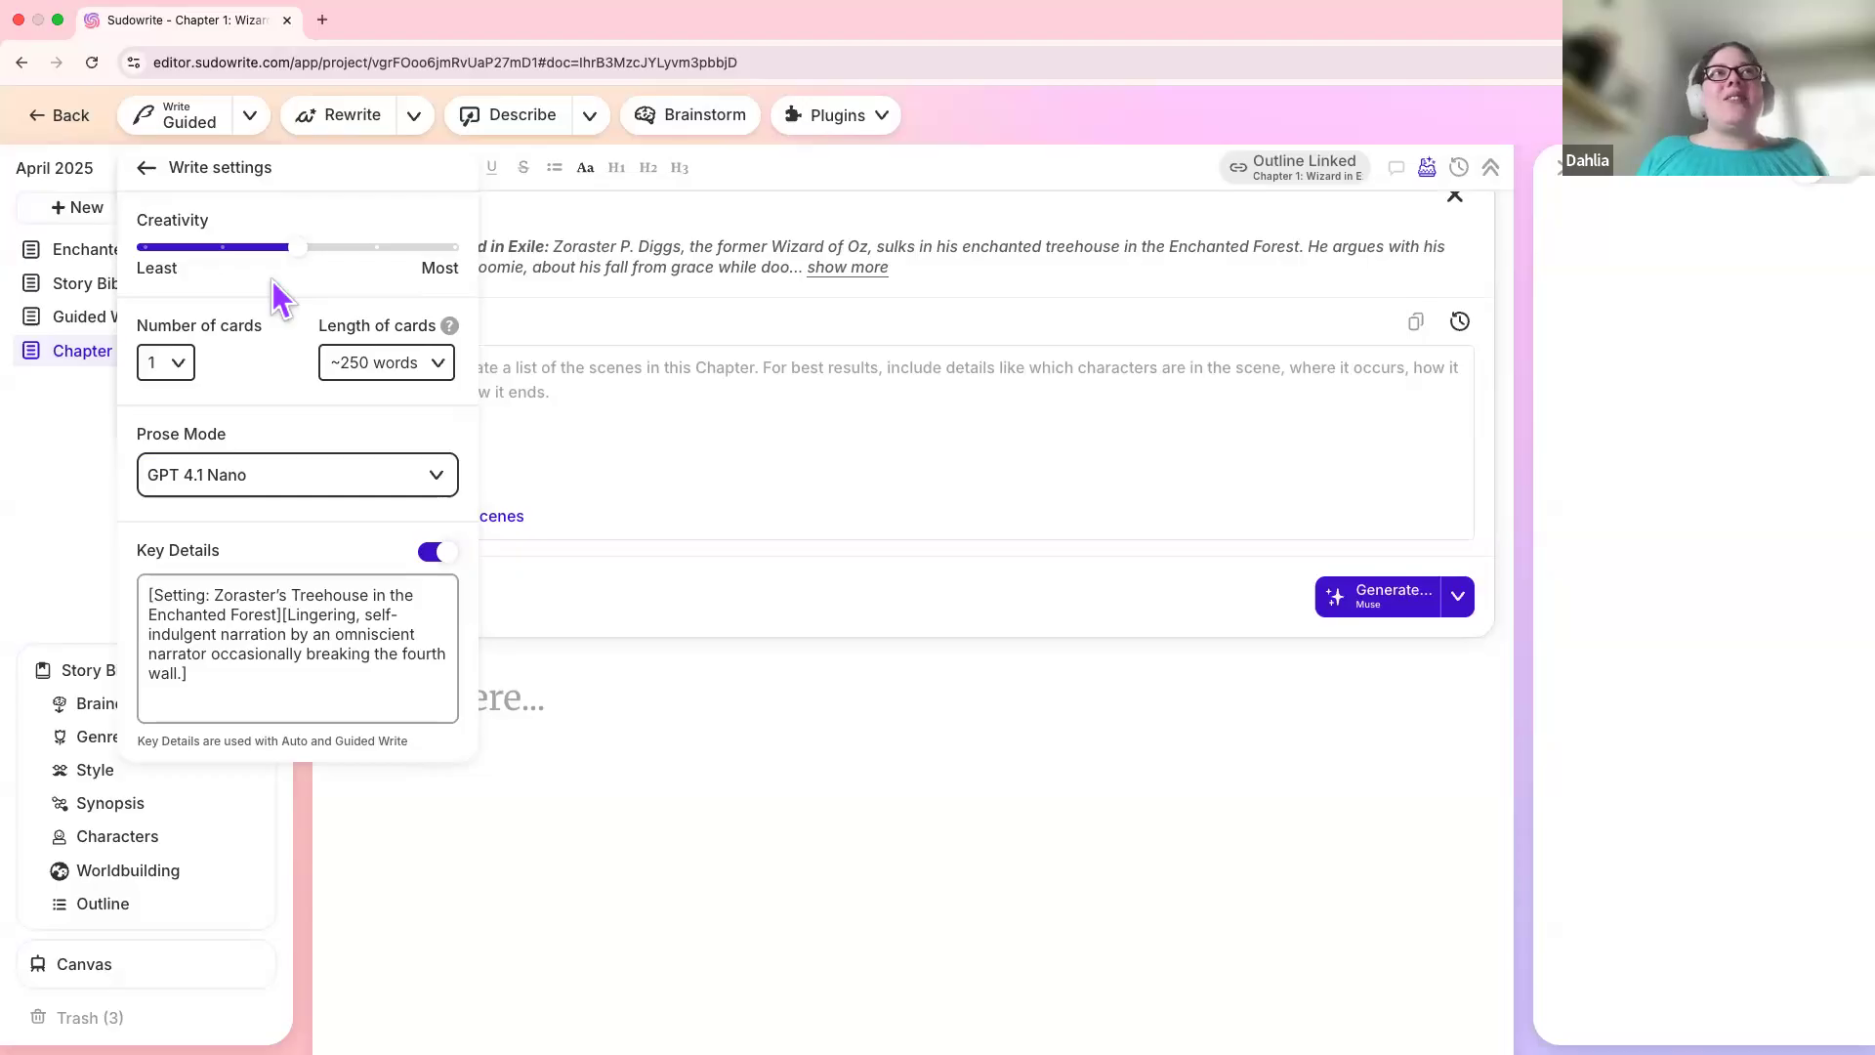
mouse_move(293, 246)
mouse_down()
mouse_move(180, 244)
mouse_move(304, 246)
mouse_up()
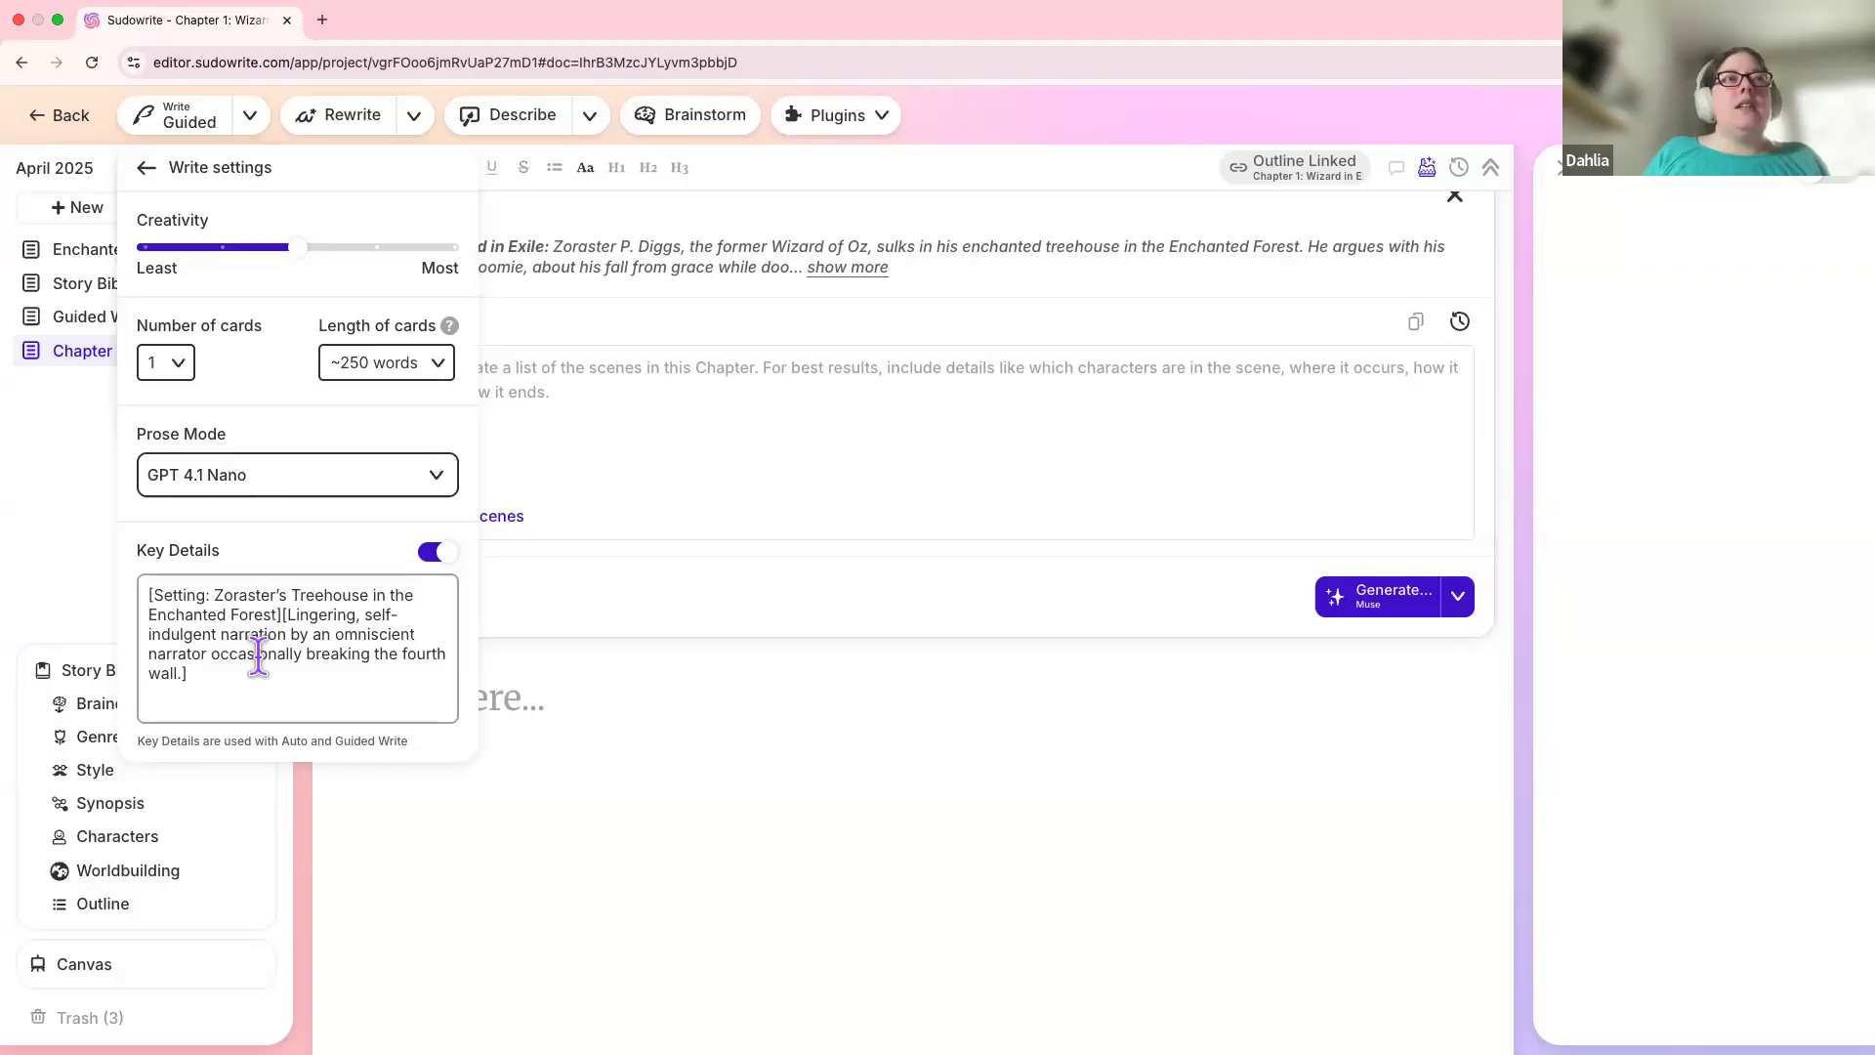
click(270, 686)
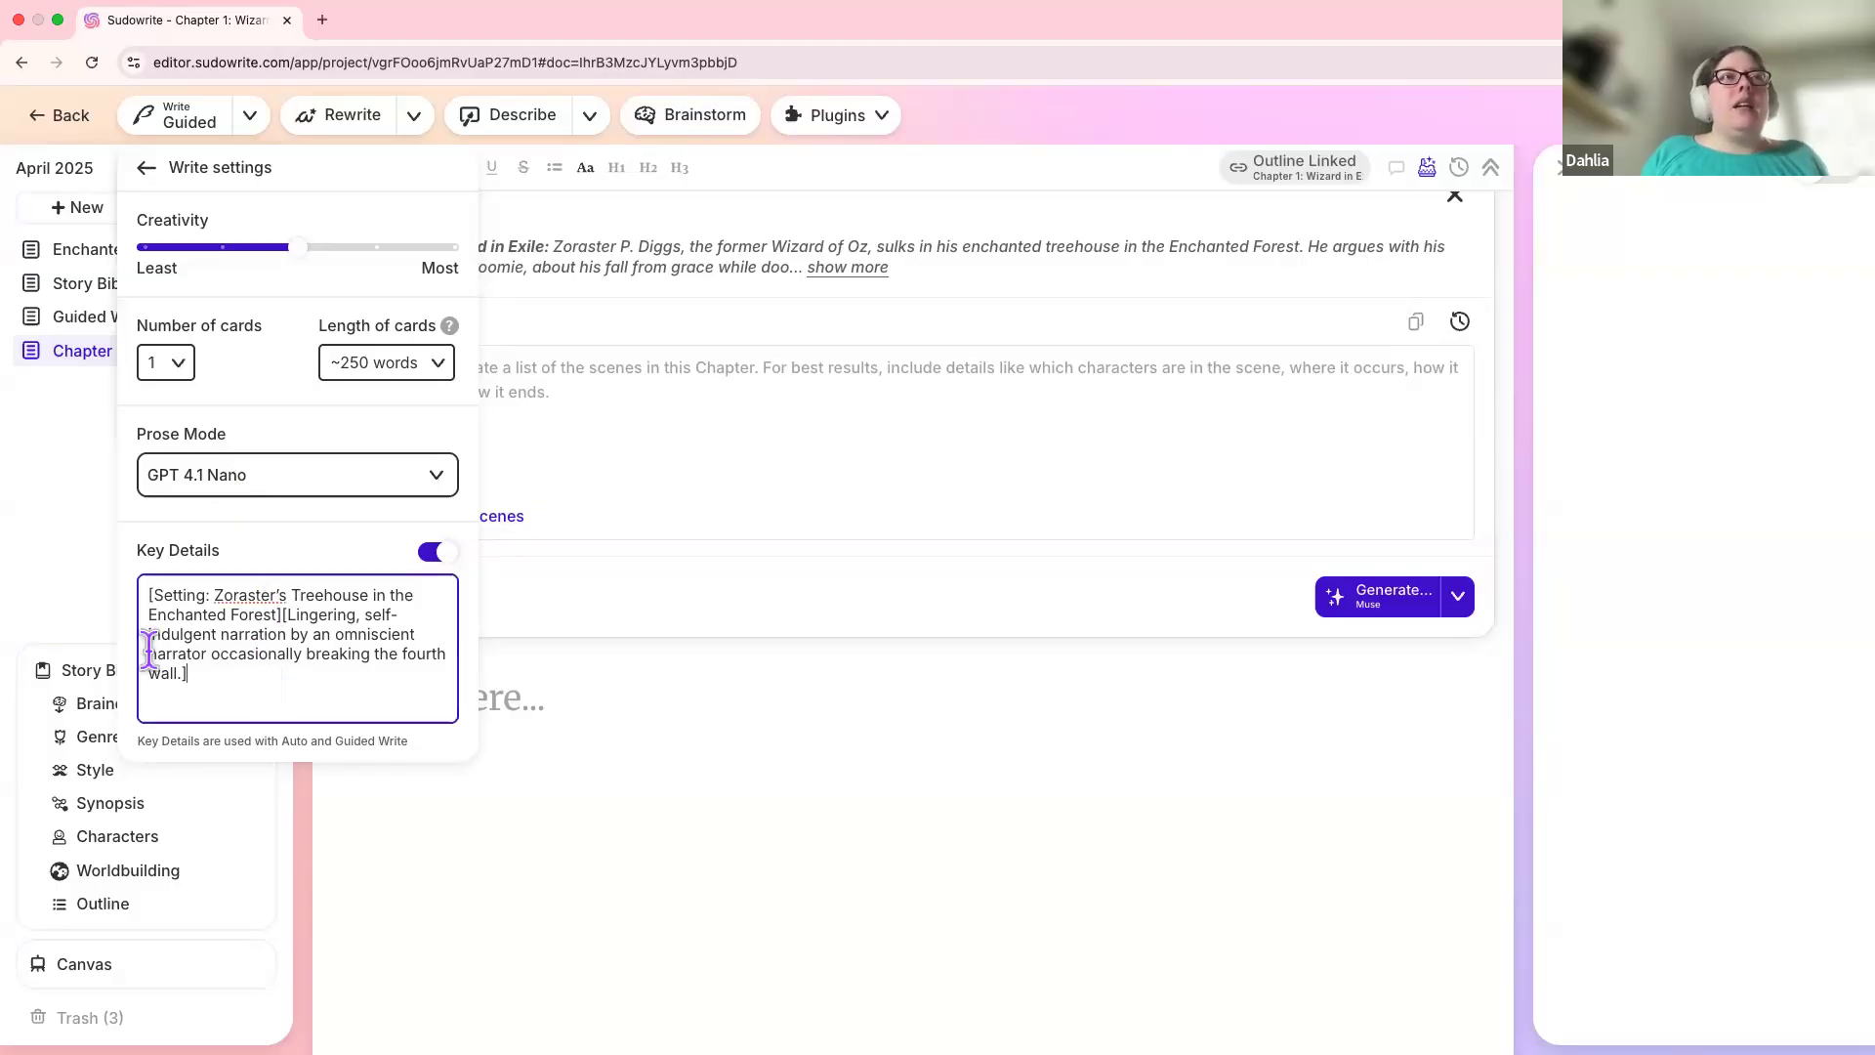
click(149, 596)
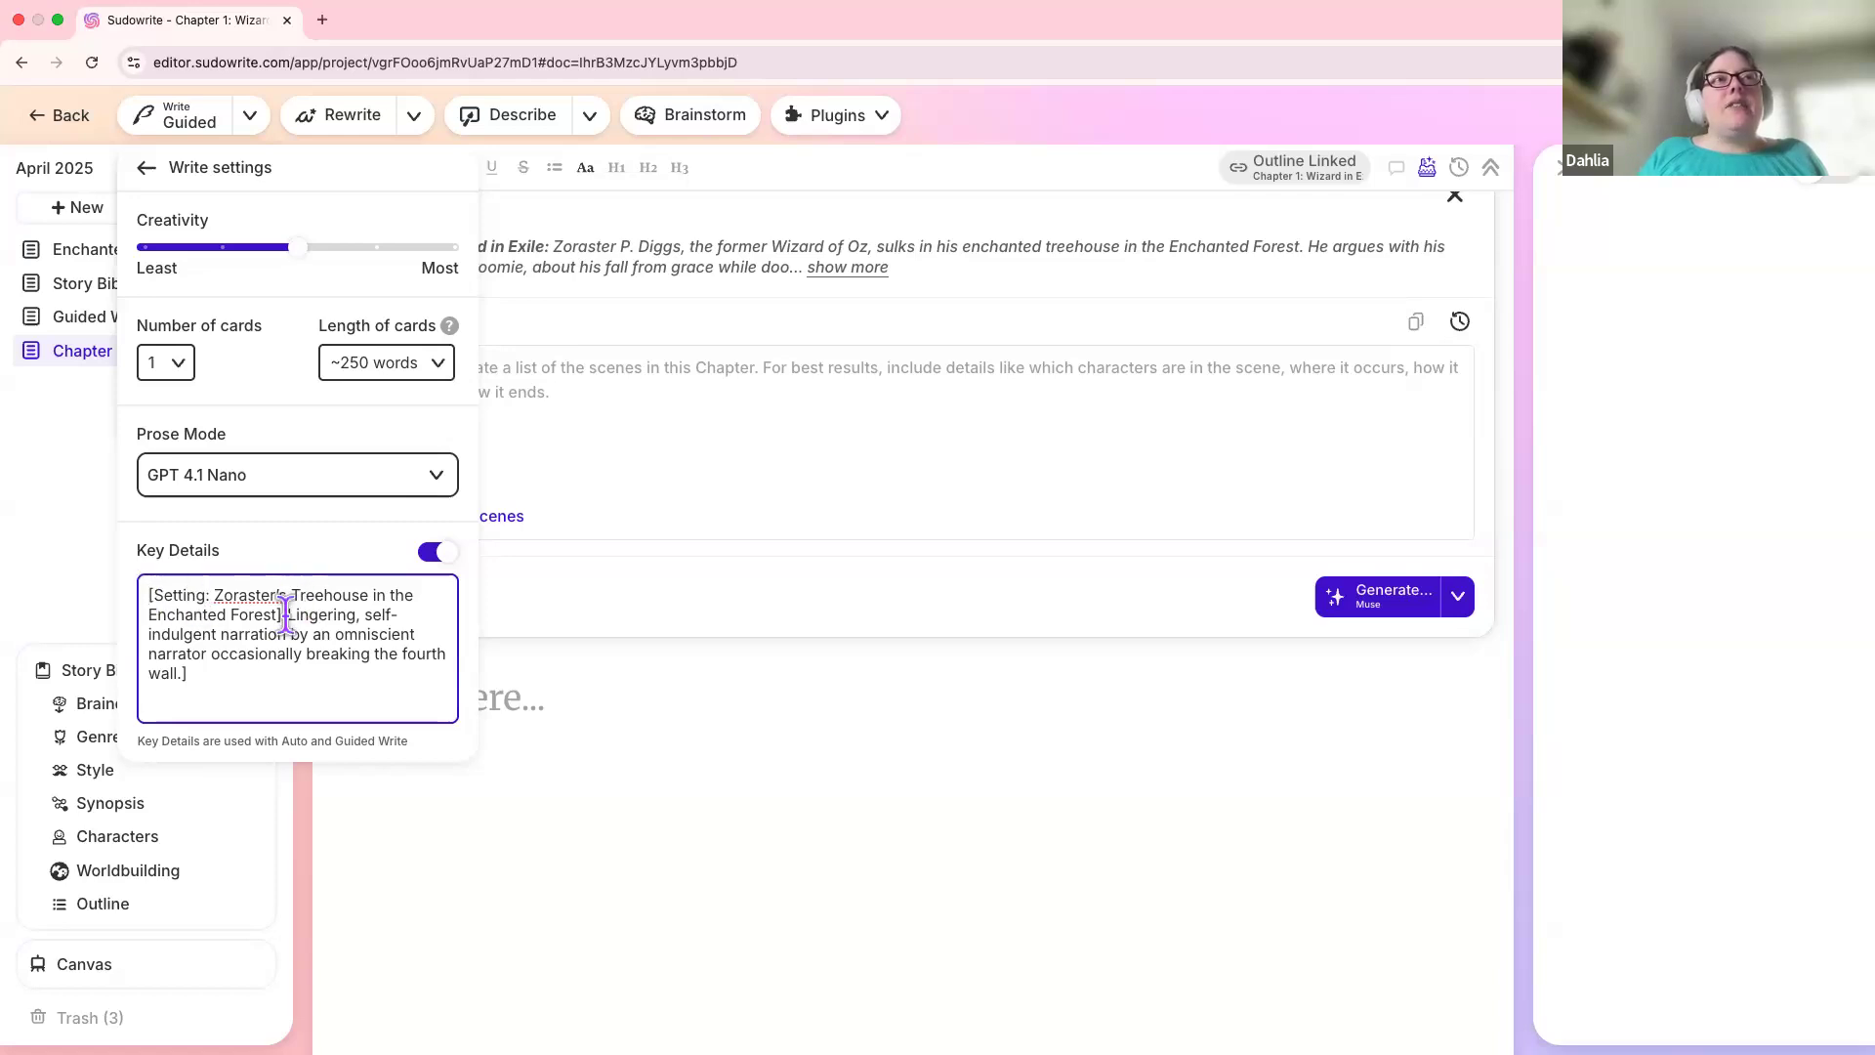
drag(287, 616, 190, 570)
click(210, 570)
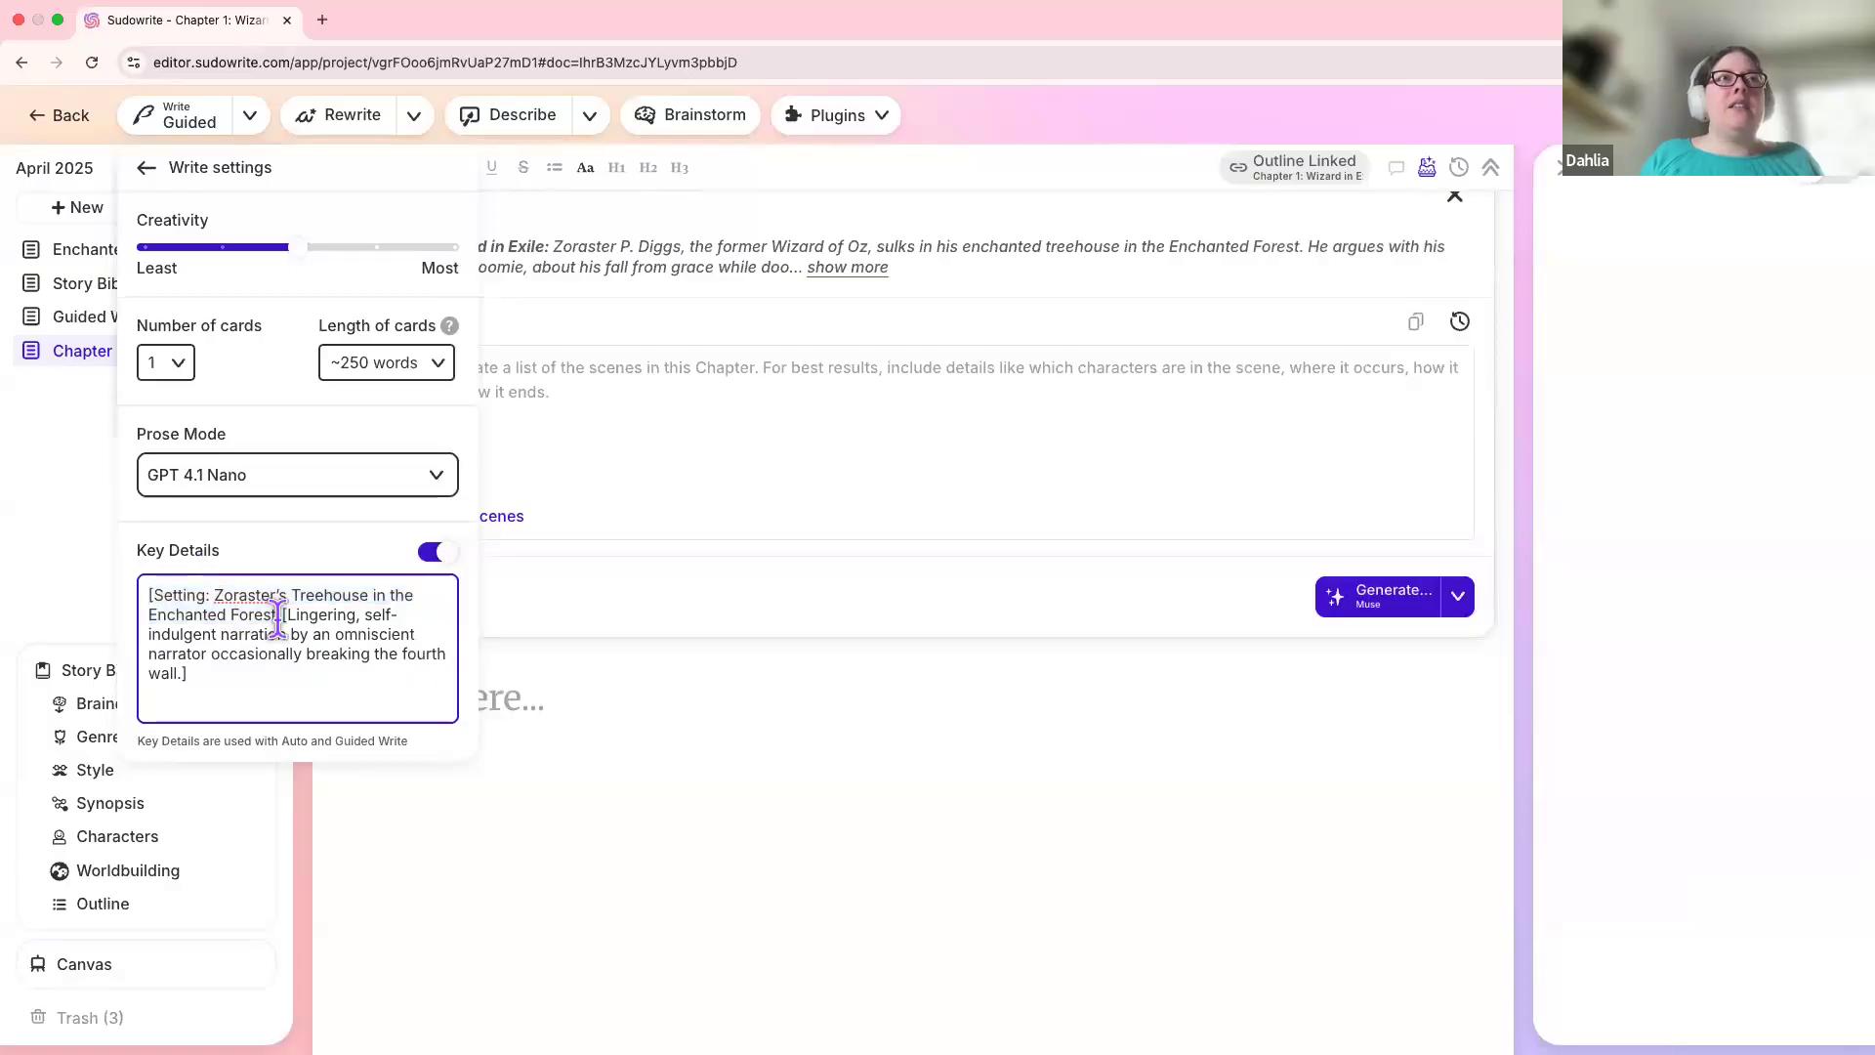
click(268, 690)
drag(267, 690, 280, 617)
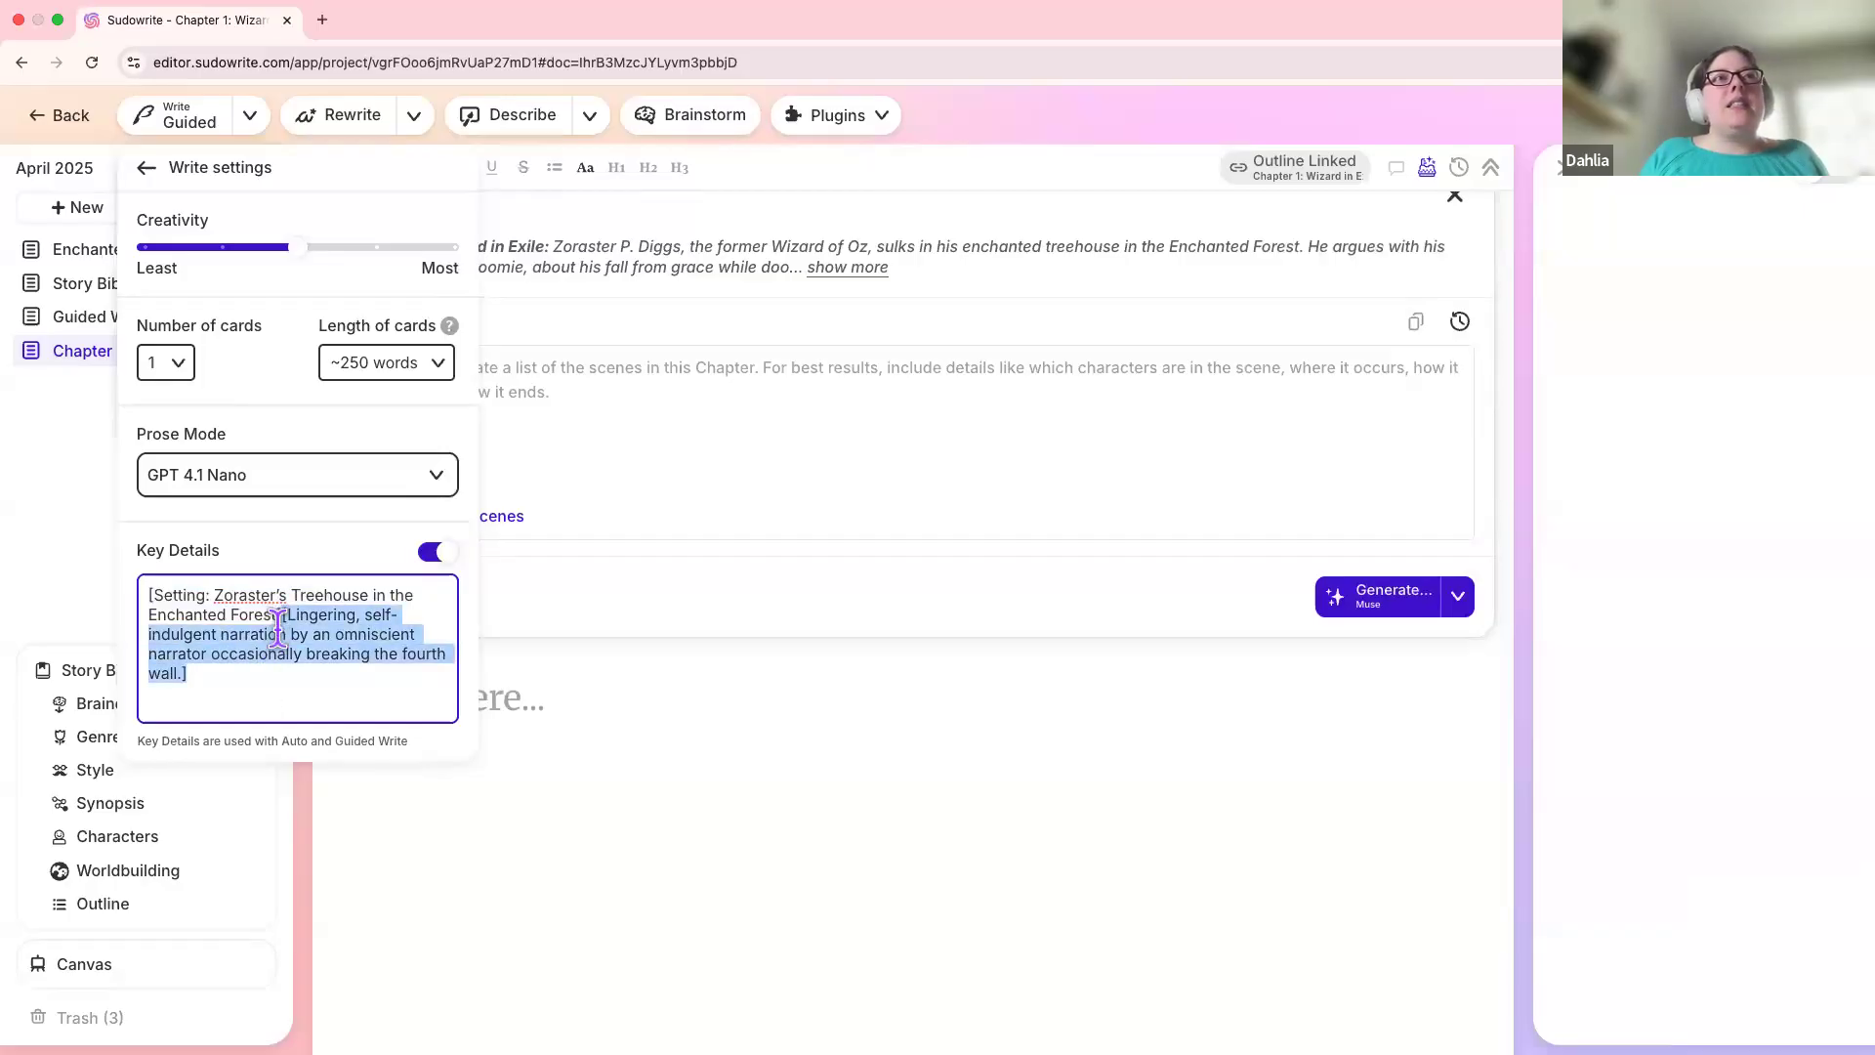
click(244, 687)
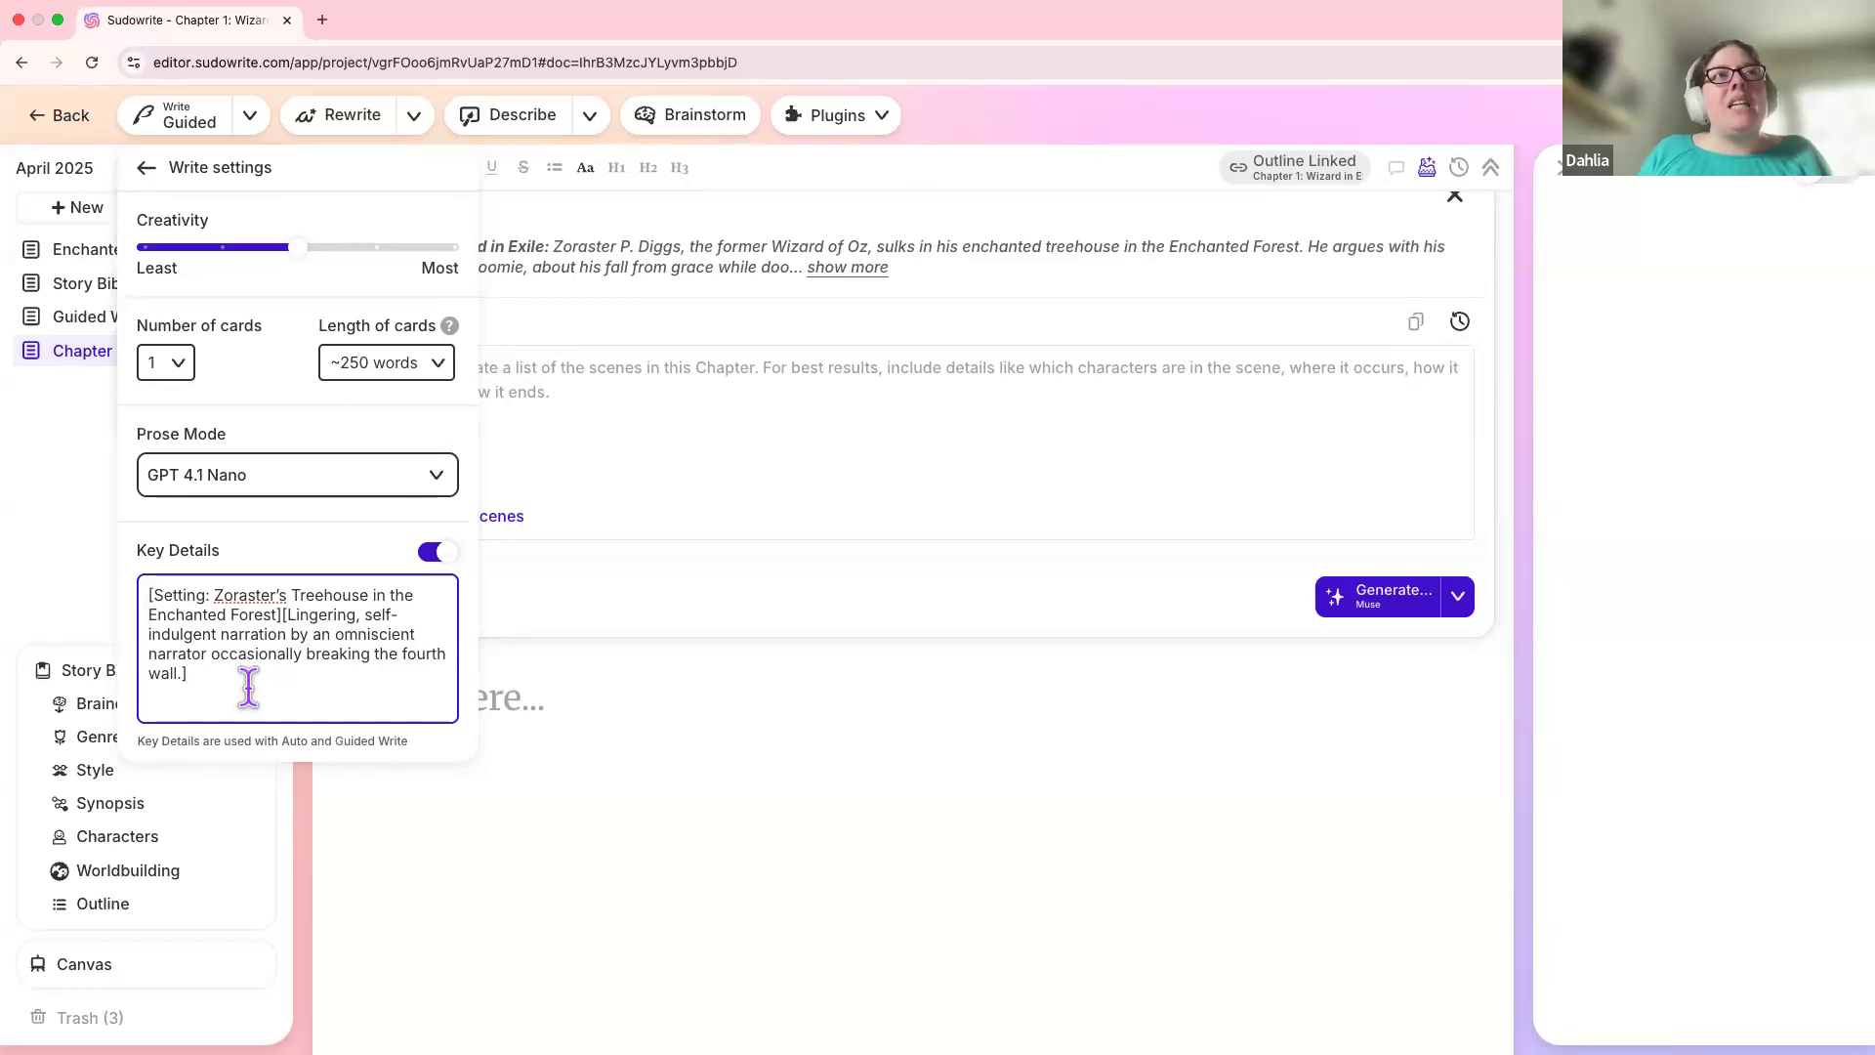
drag(249, 687, 119, 583)
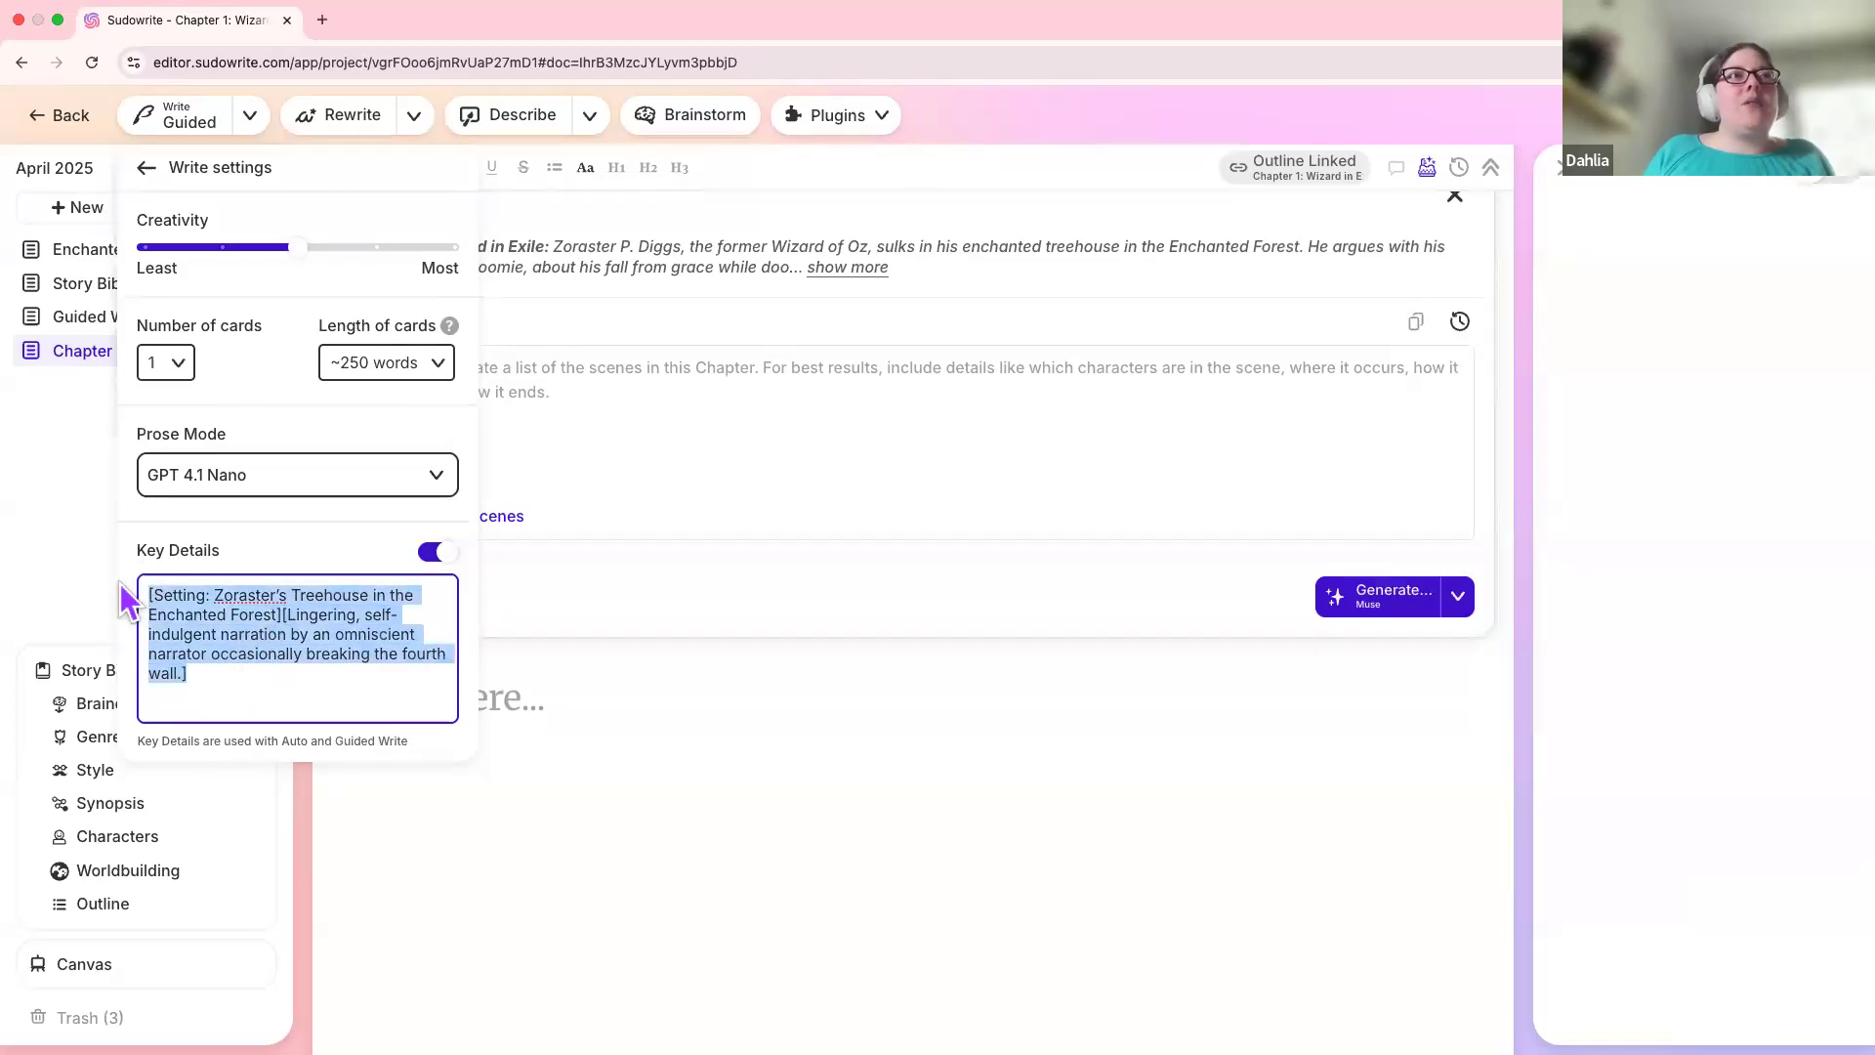
Step: Append the entry "[Give me a killer opening that instantly hooks the reader]" to the end of the Key Details
click(212, 674)
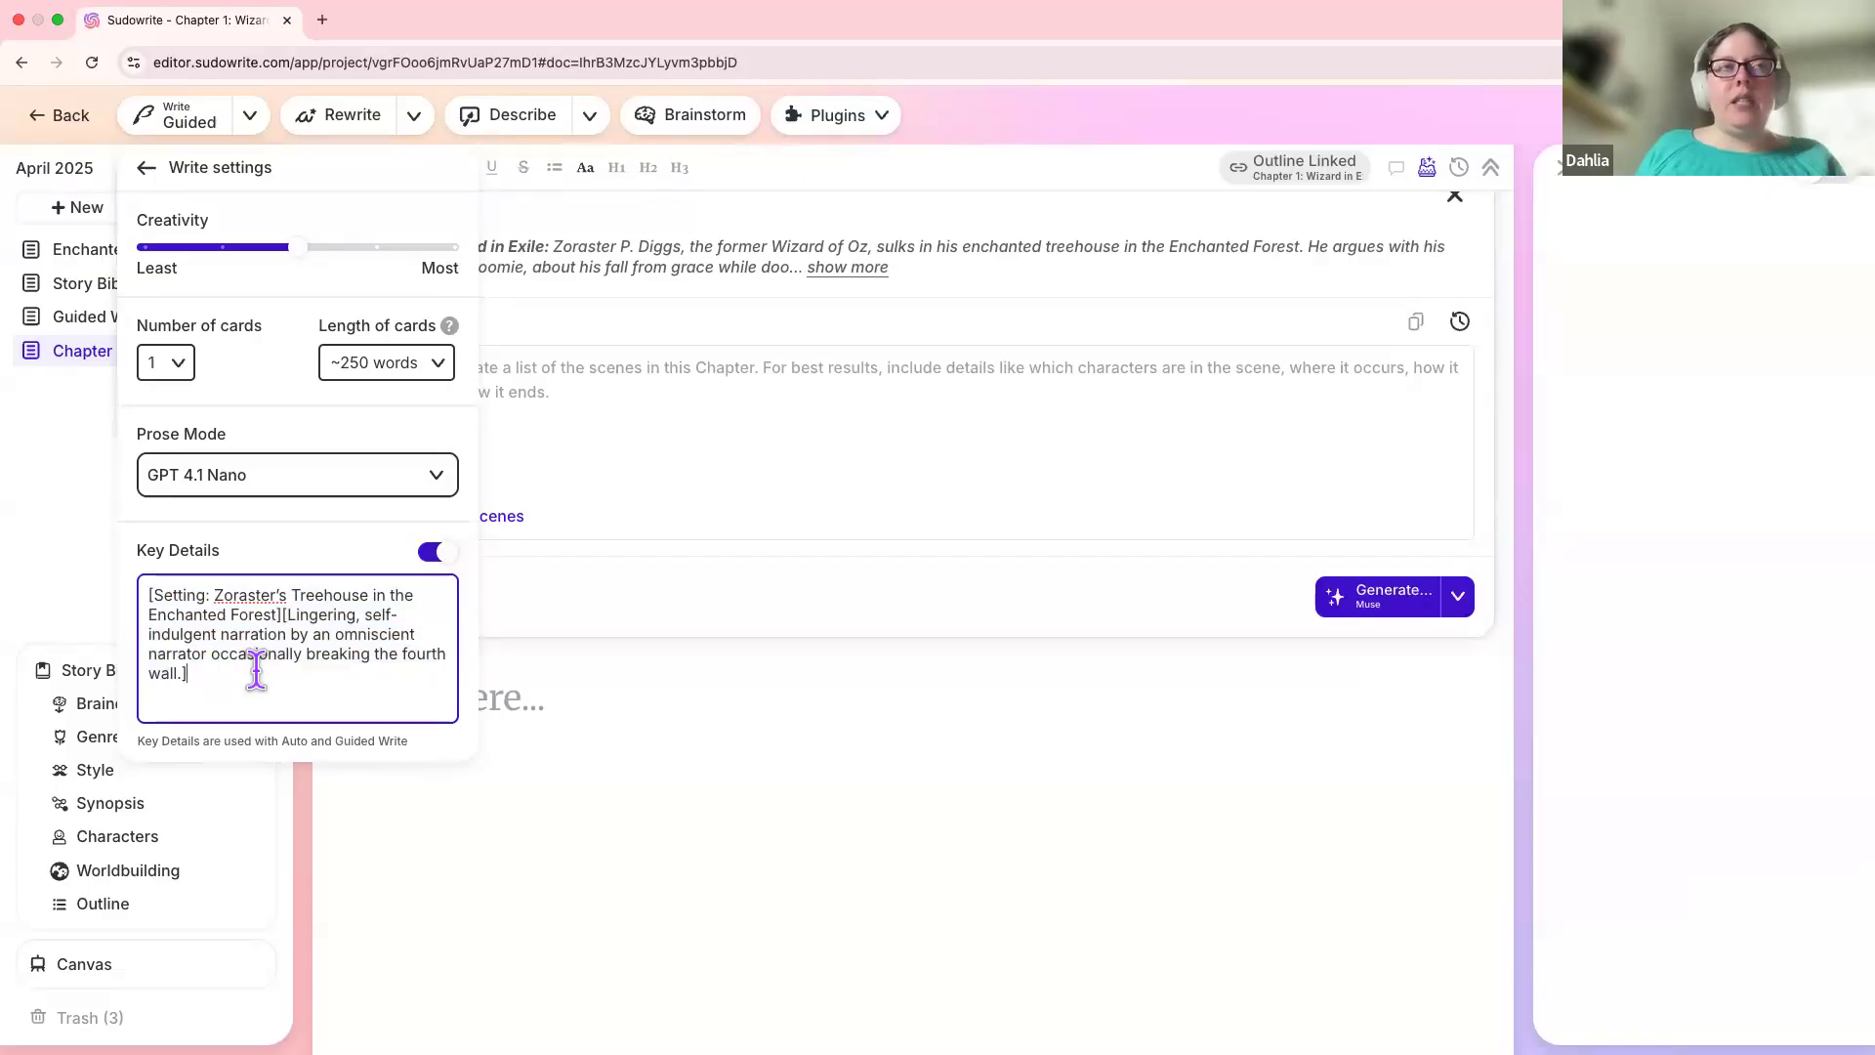
text([])
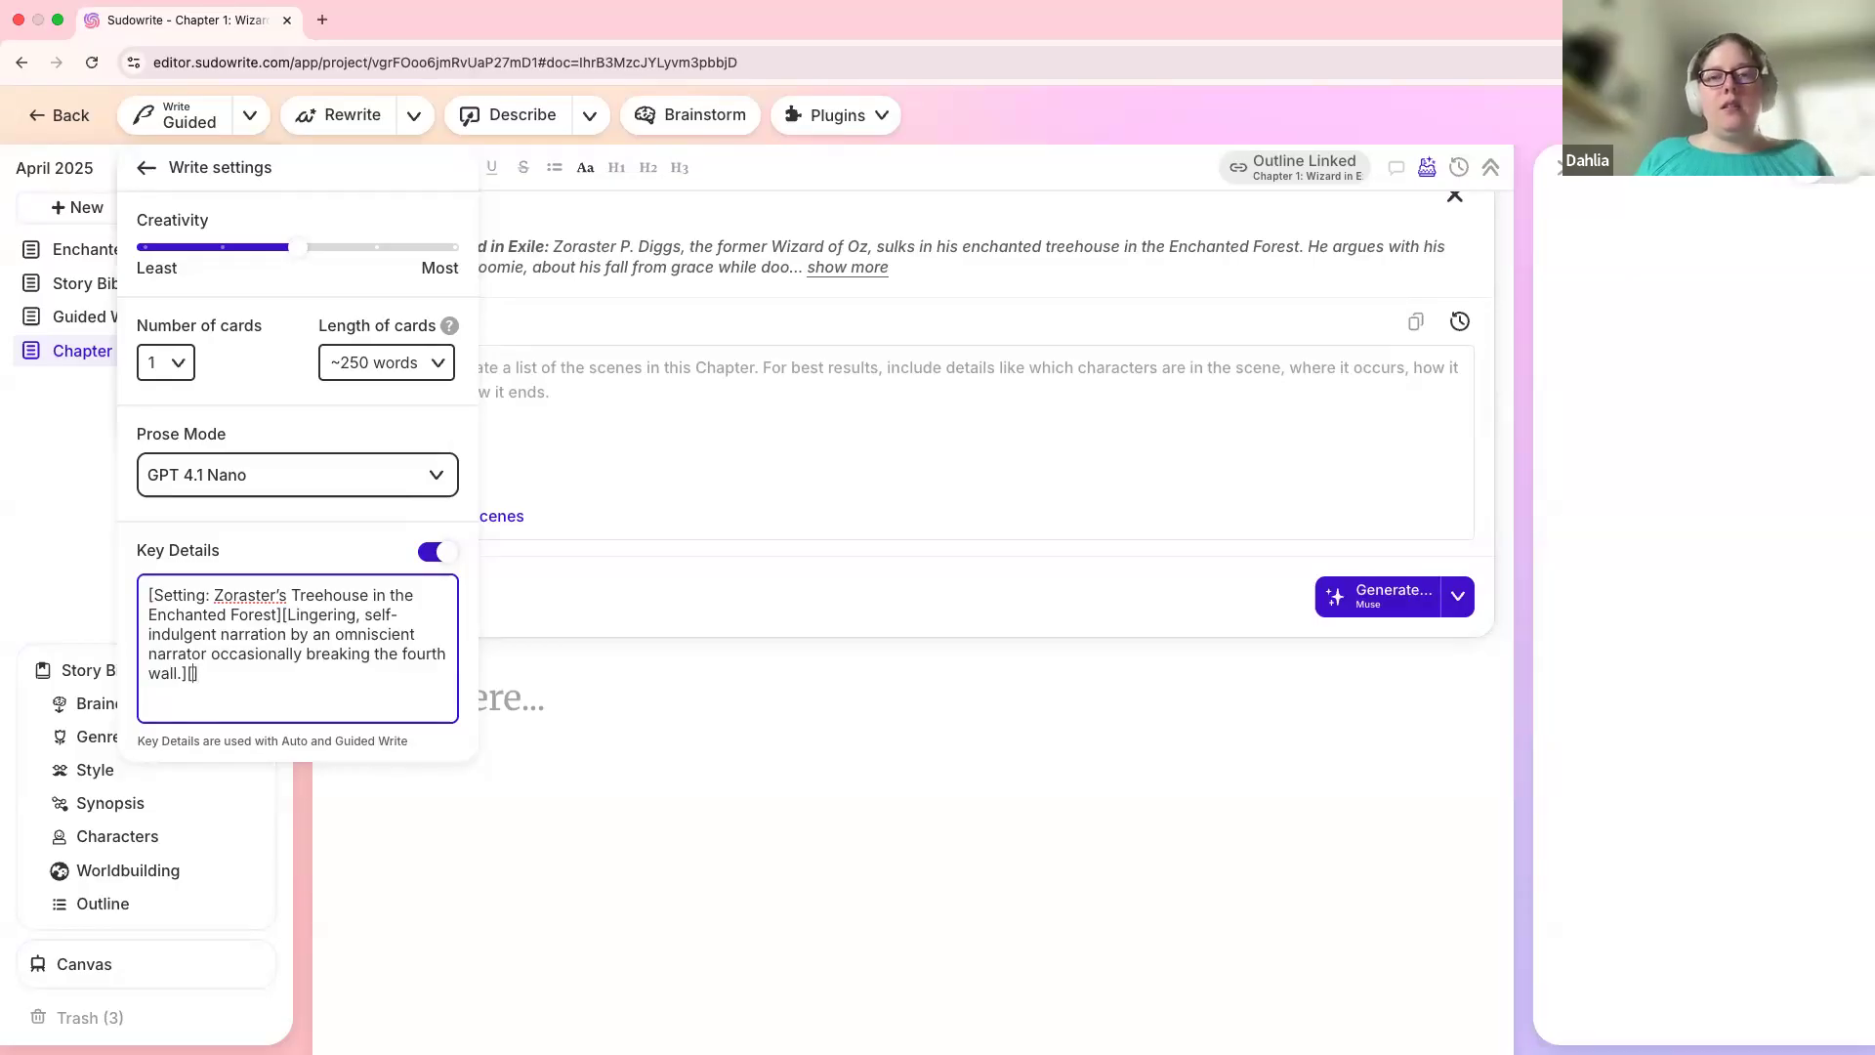
text(Give me a k)
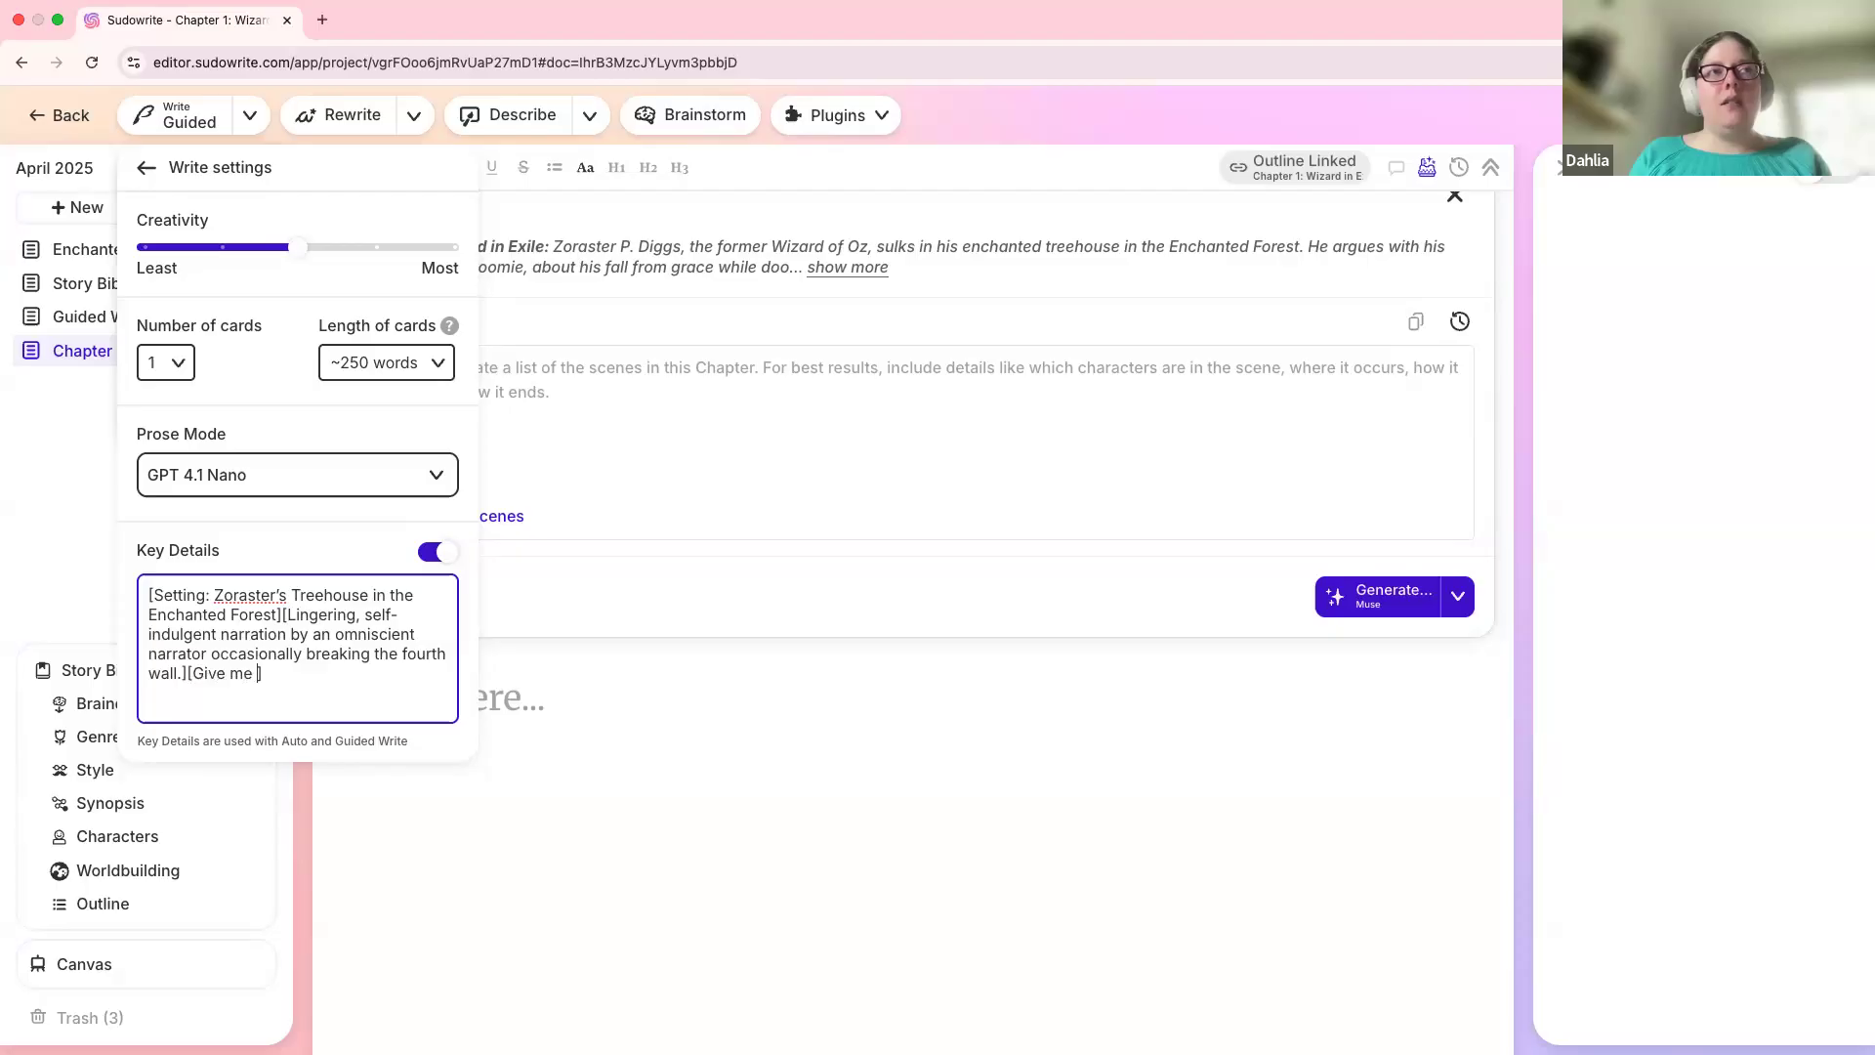
text(iller openin)
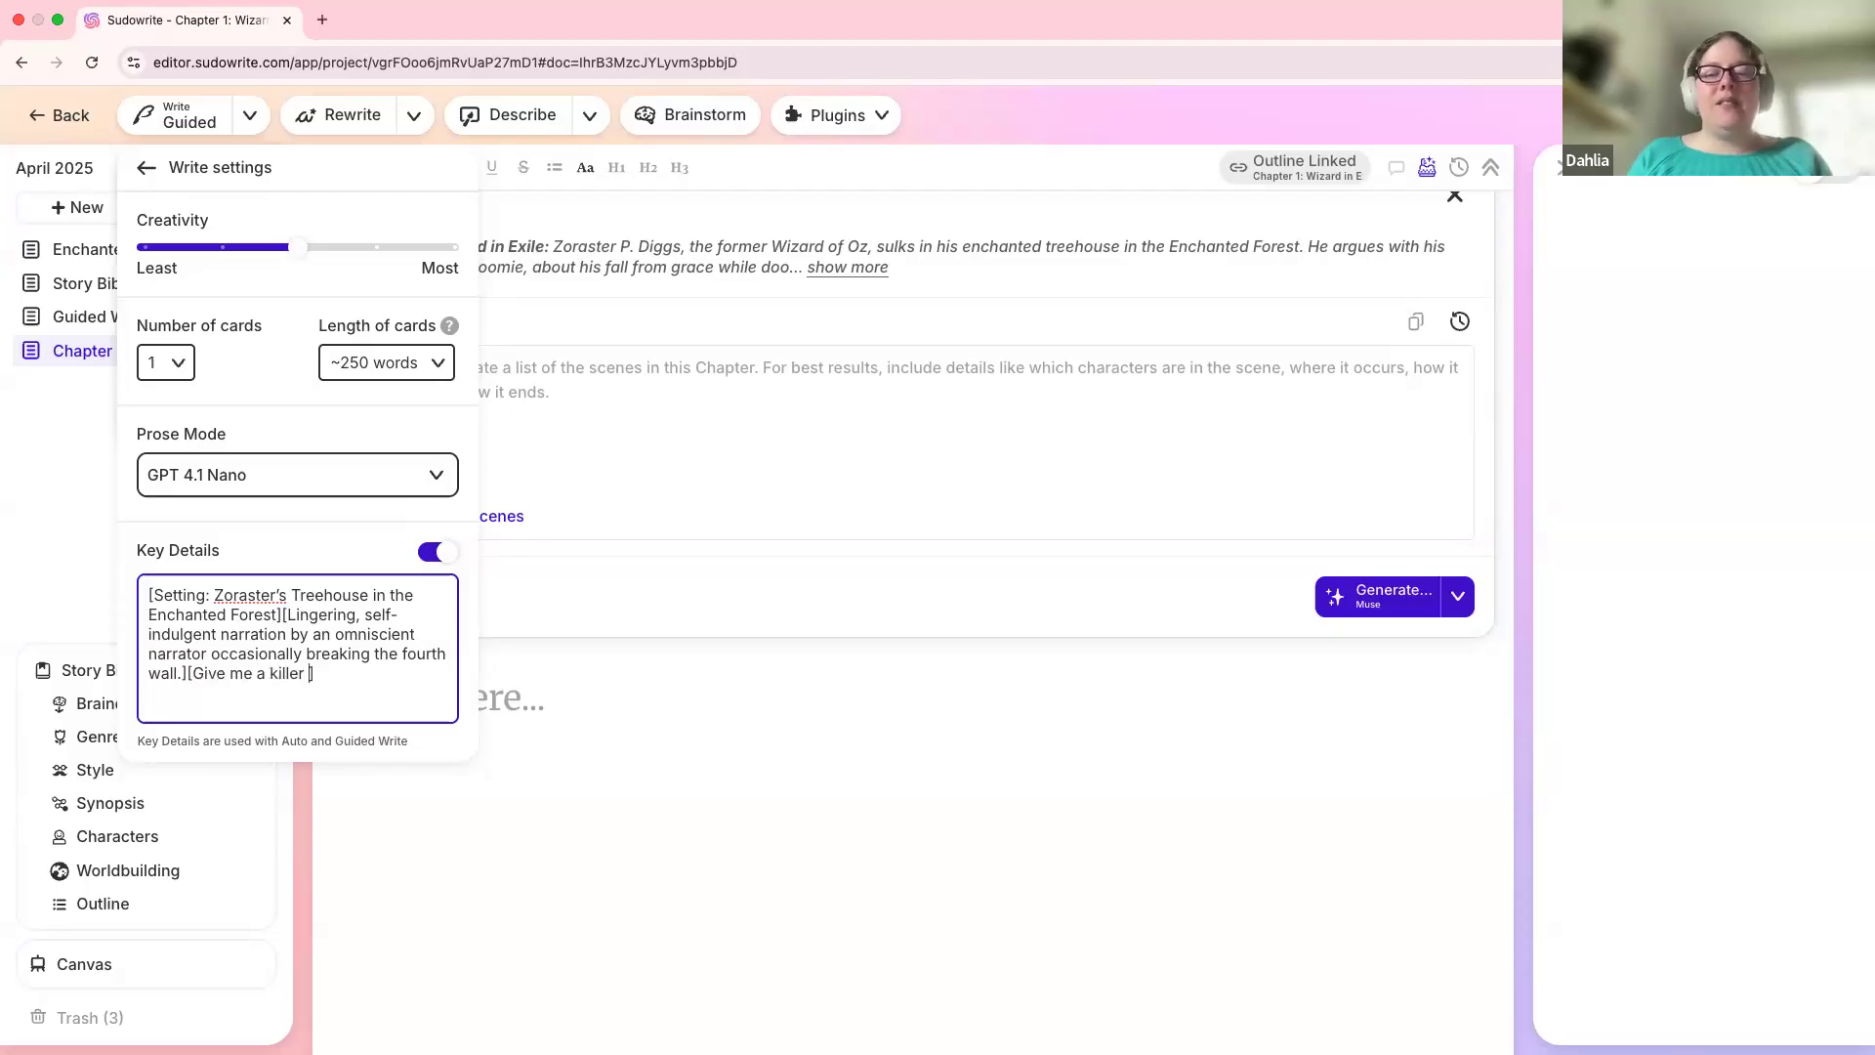
text(g that instantl)
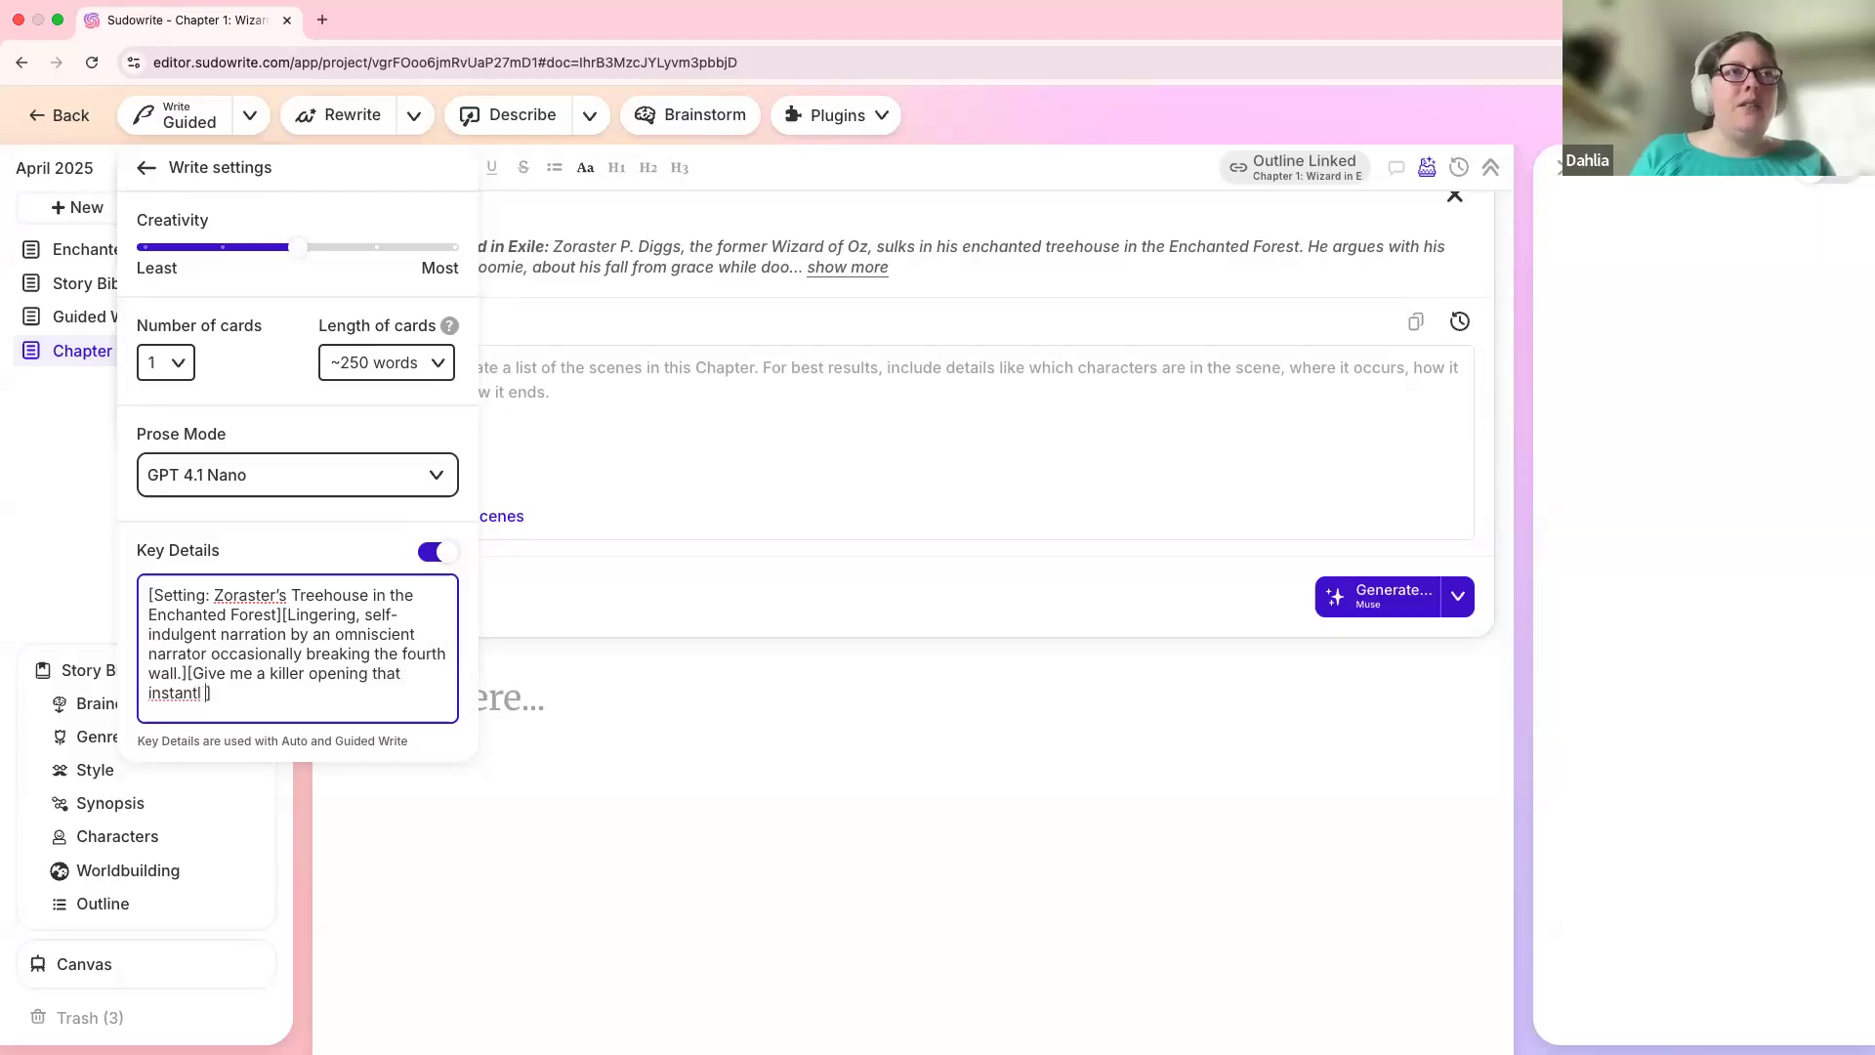
key(BackSpace)
key(BackSpace)
text(ly hooks the reader)
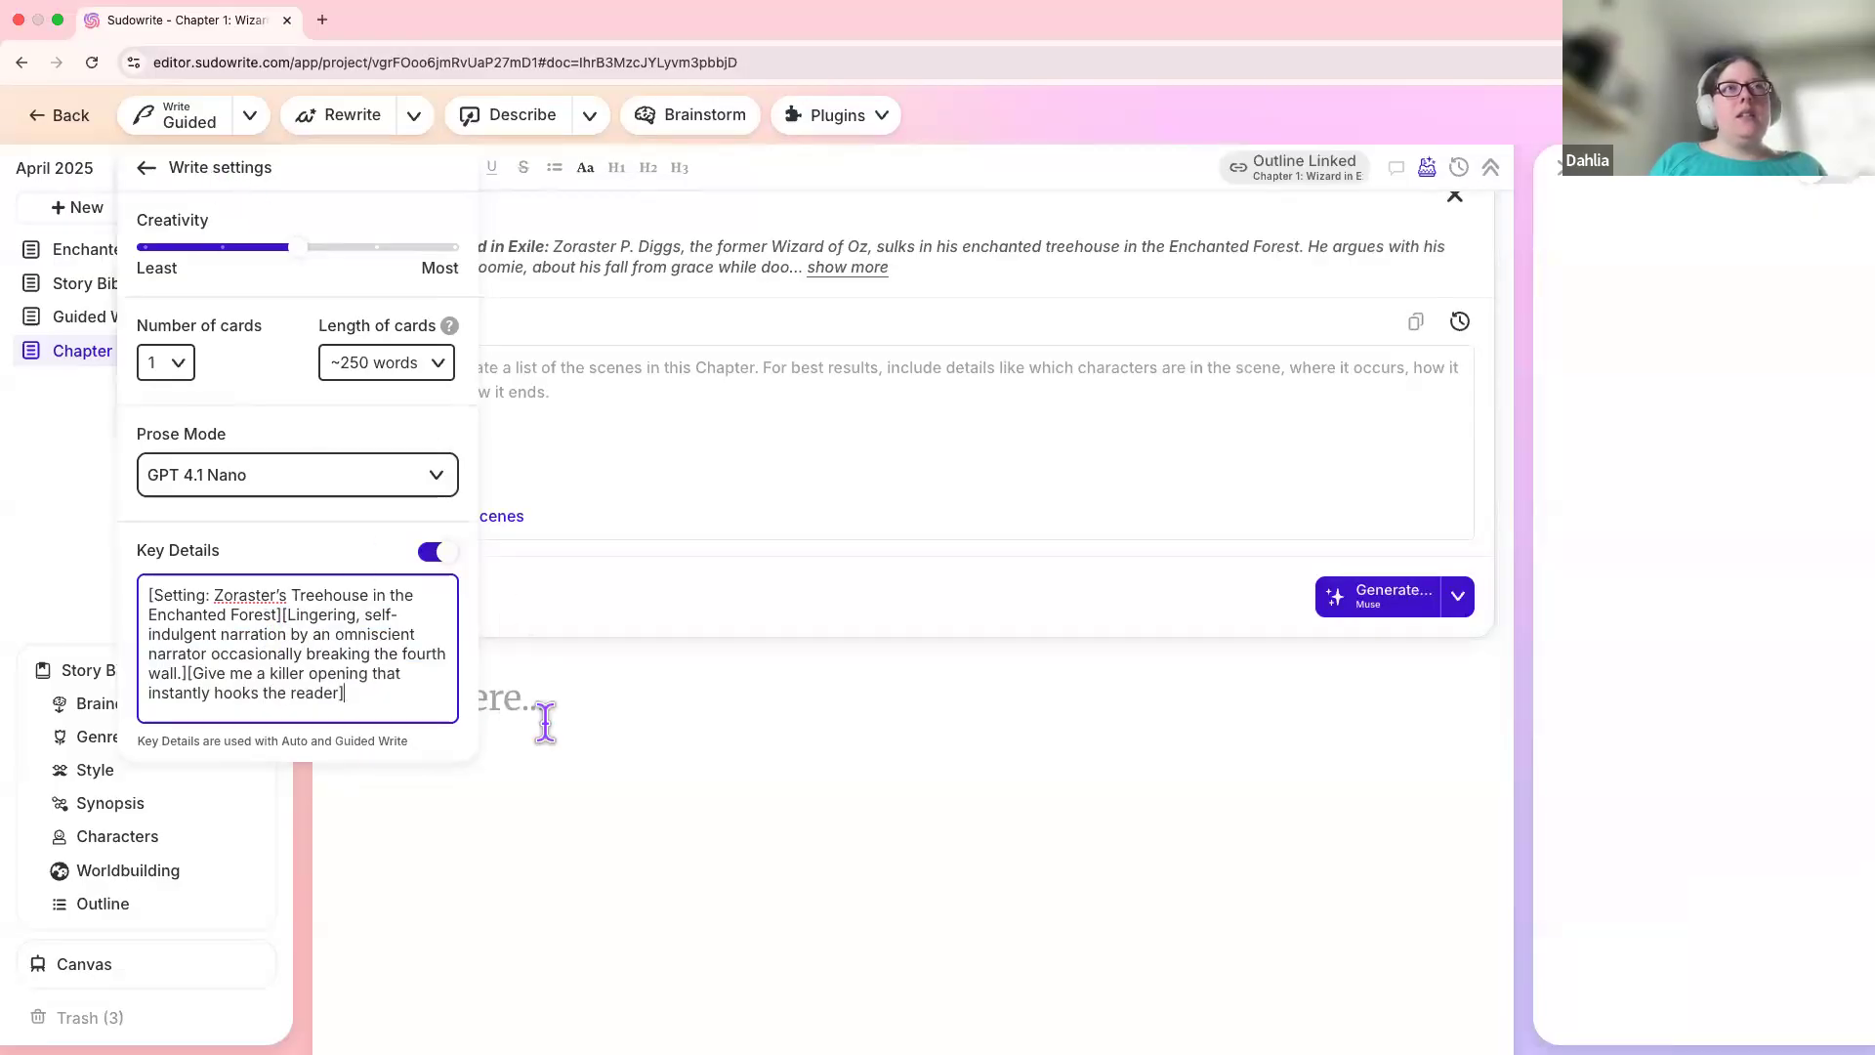
Step: Leave the Write settings and switch Write to Auto mode
click(251, 122)
click(252, 123)
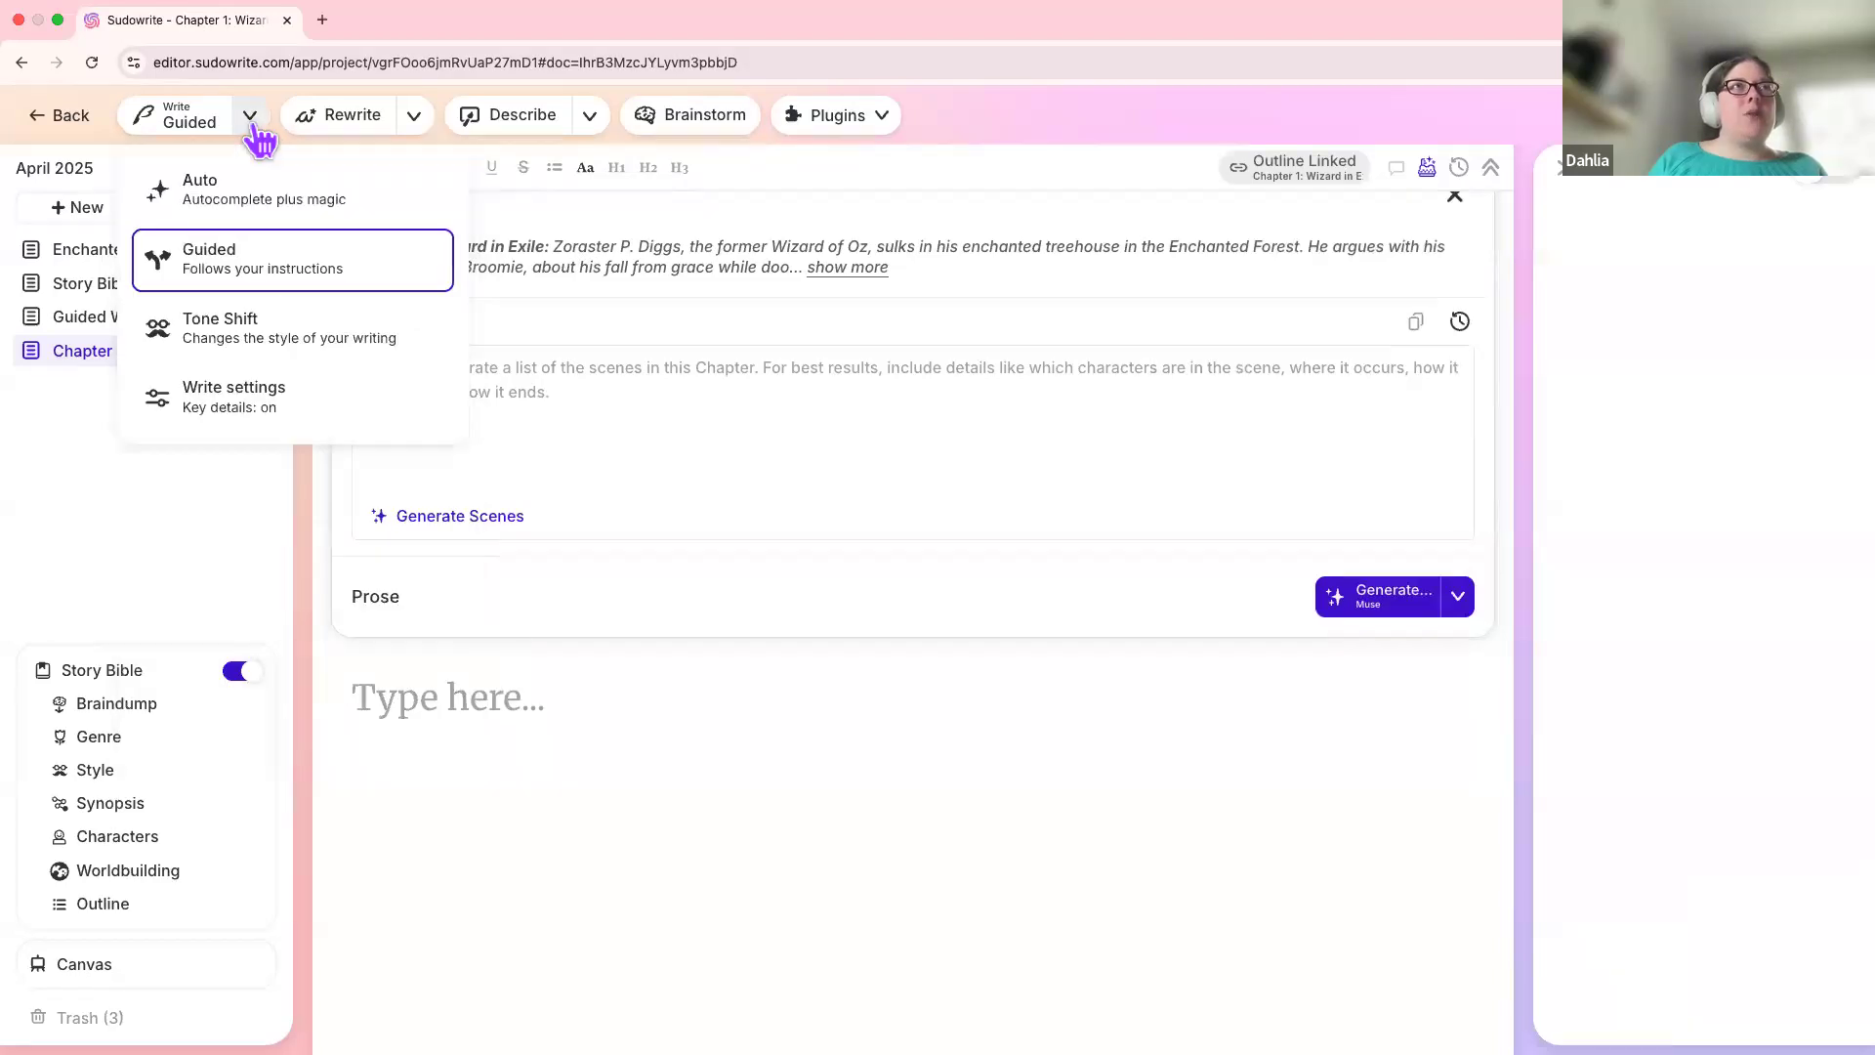
click(266, 188)
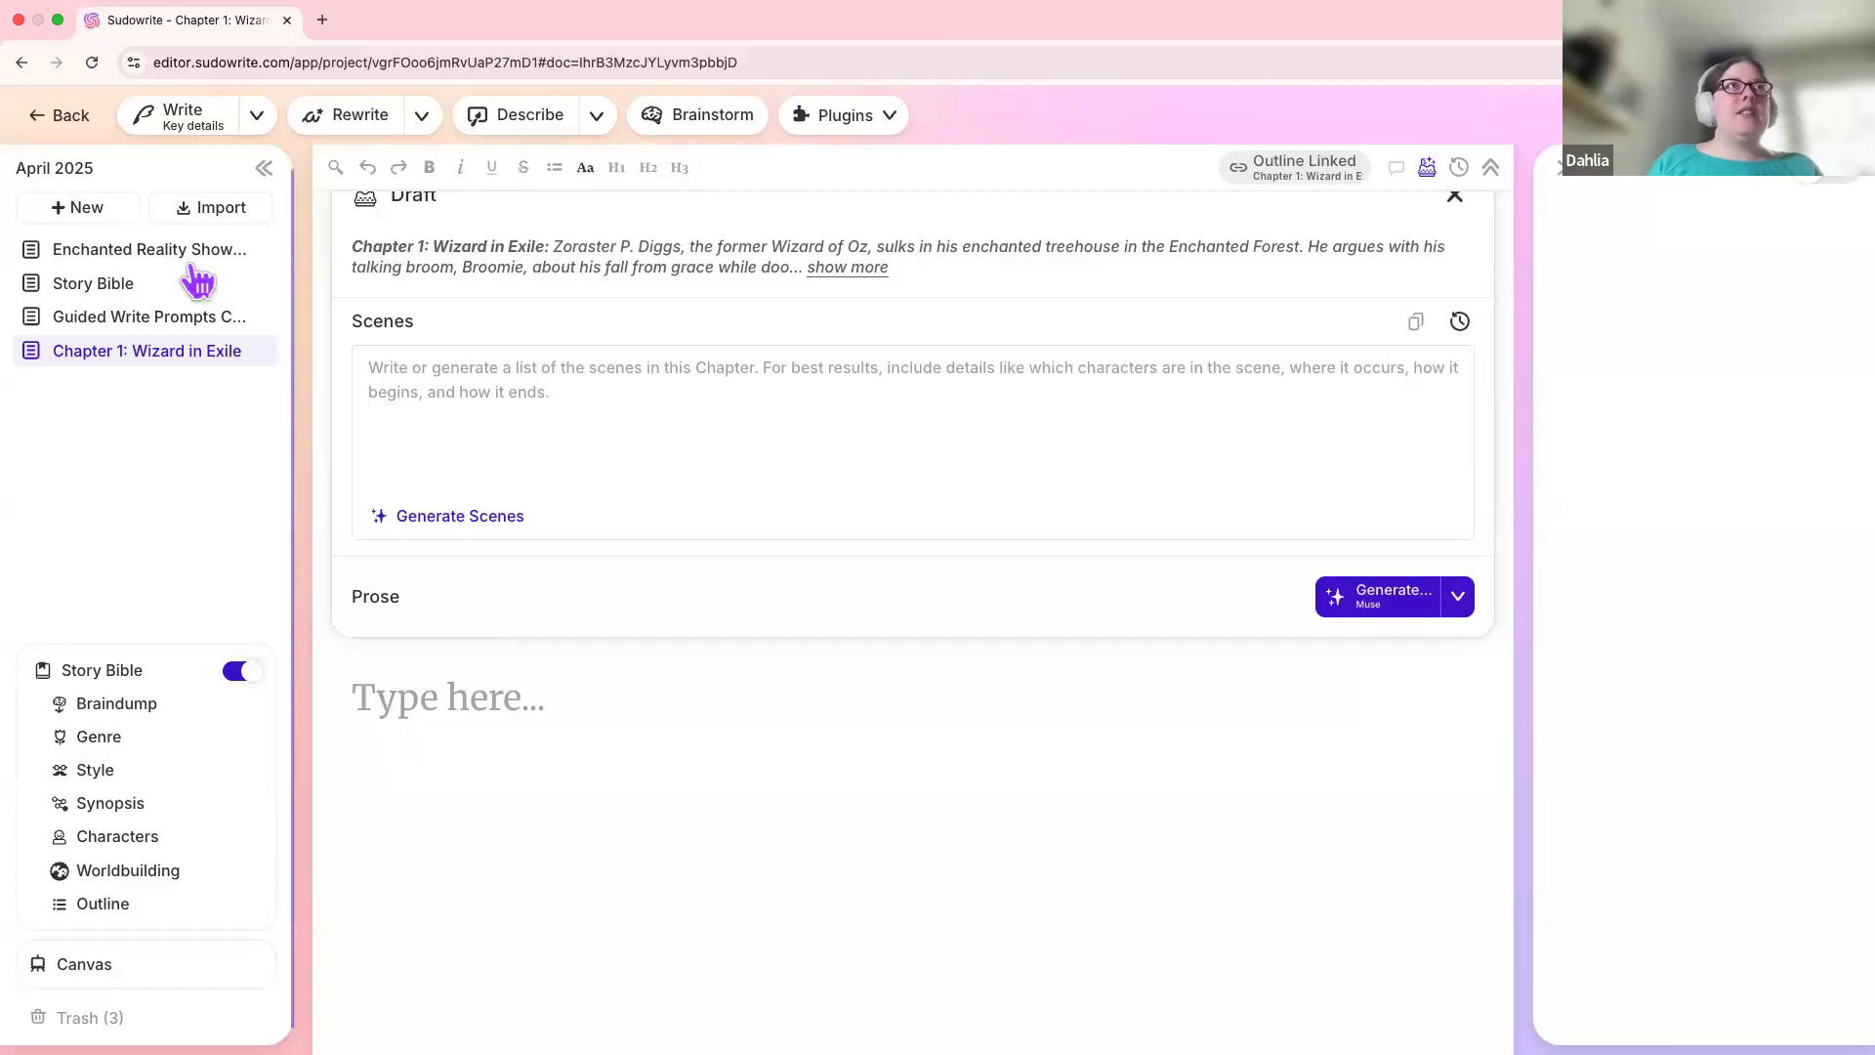
Step: In the Write settings, set the number of cards to 3 and the length of cards to ~100 words
click(259, 117)
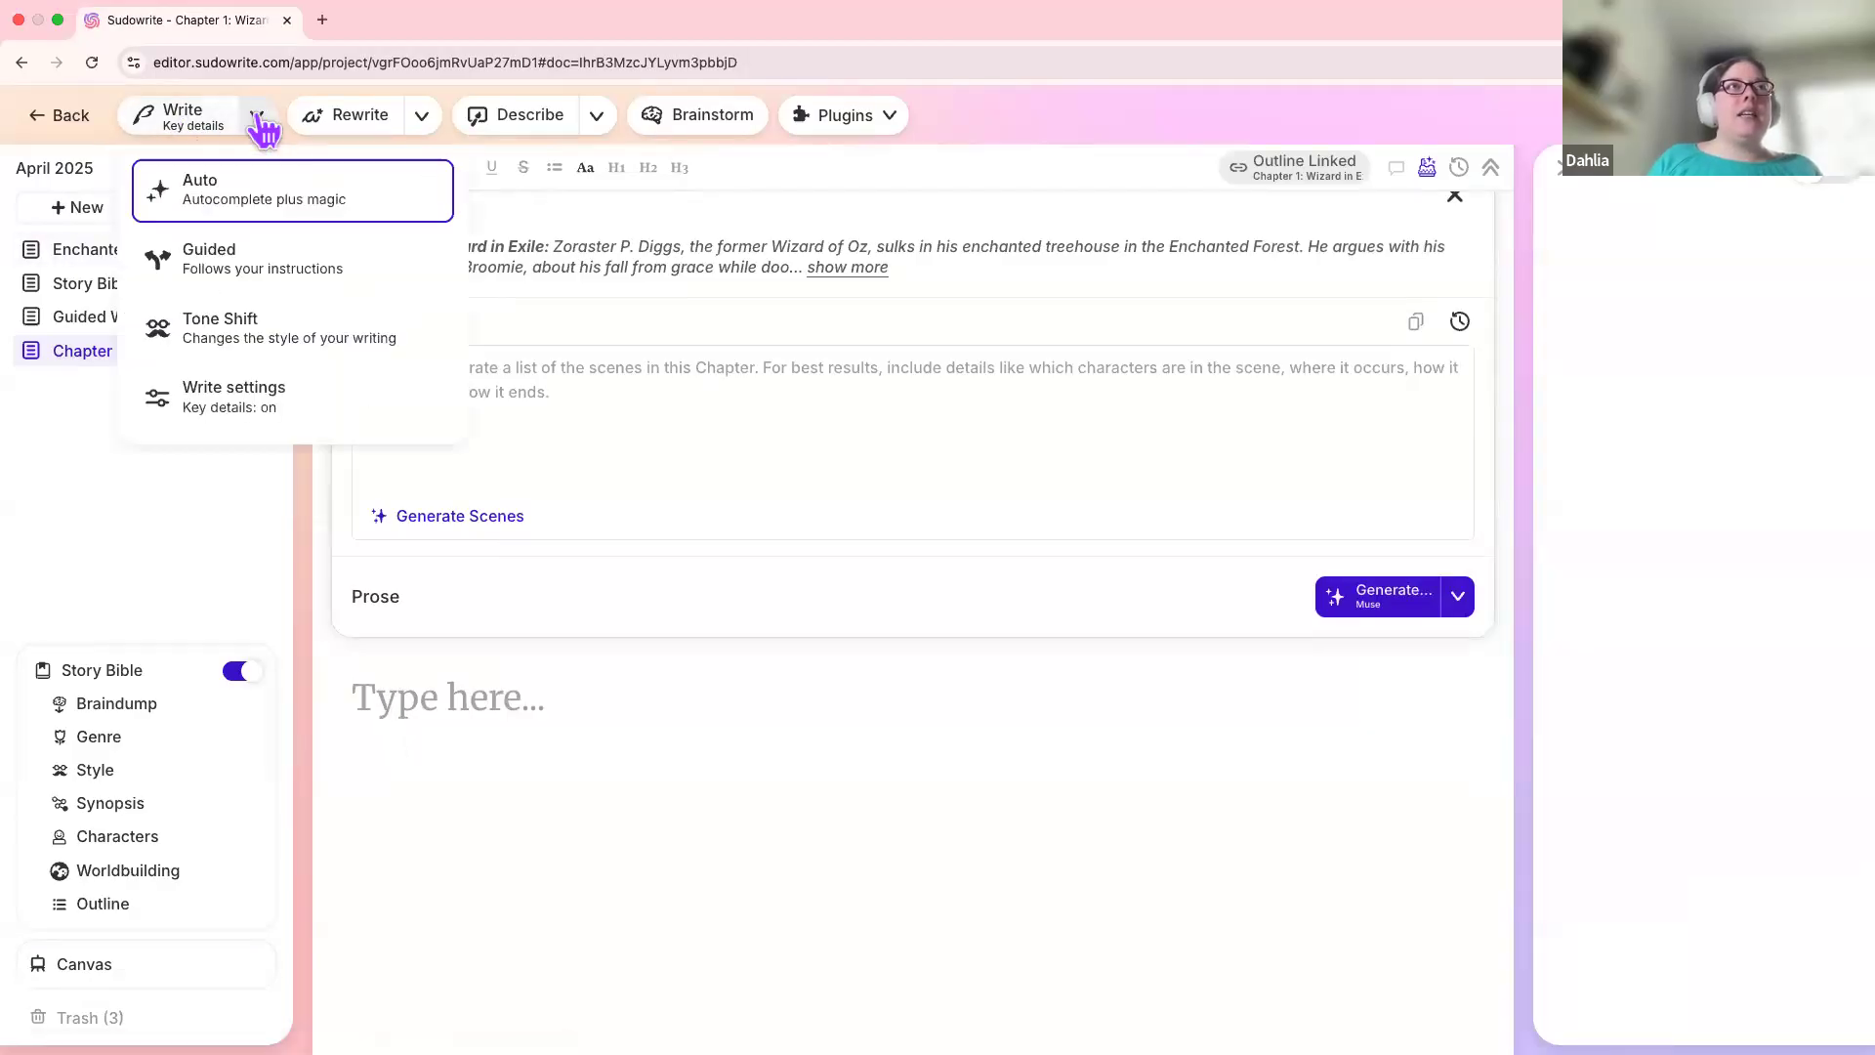
click(235, 400)
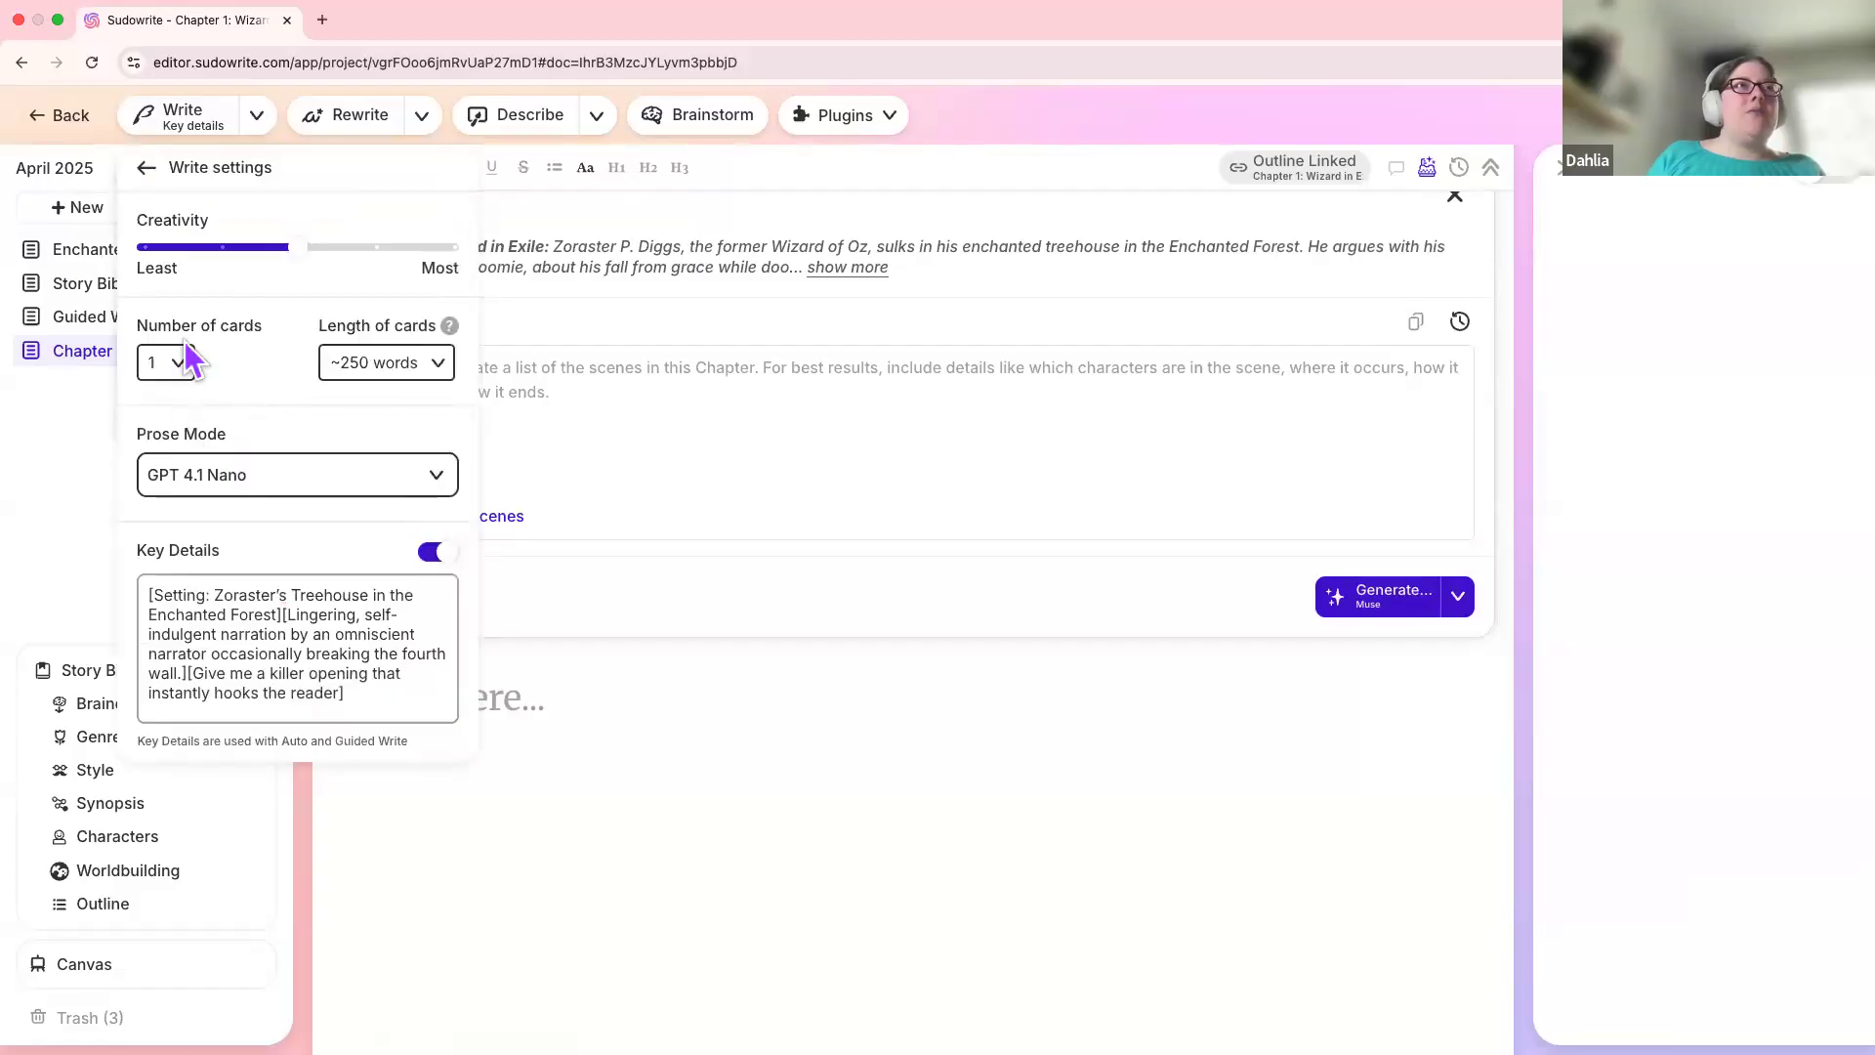
click(176, 362)
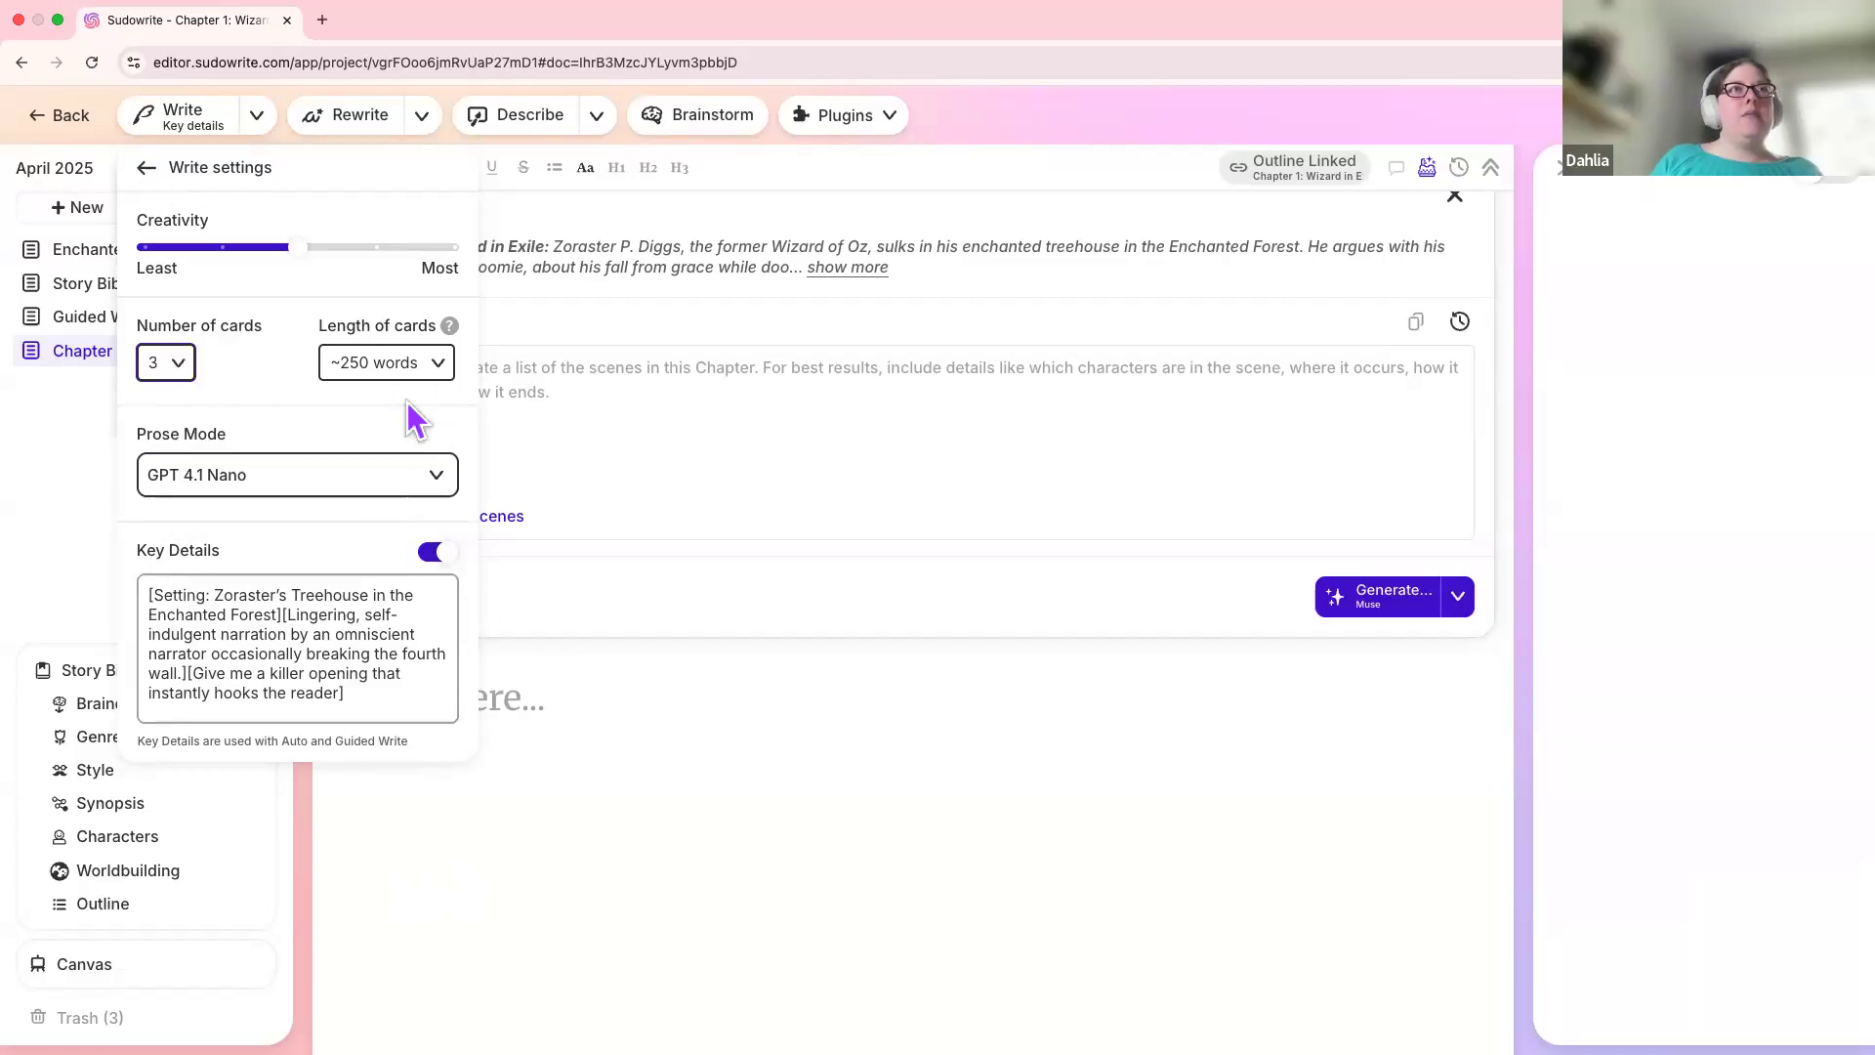
click(411, 368)
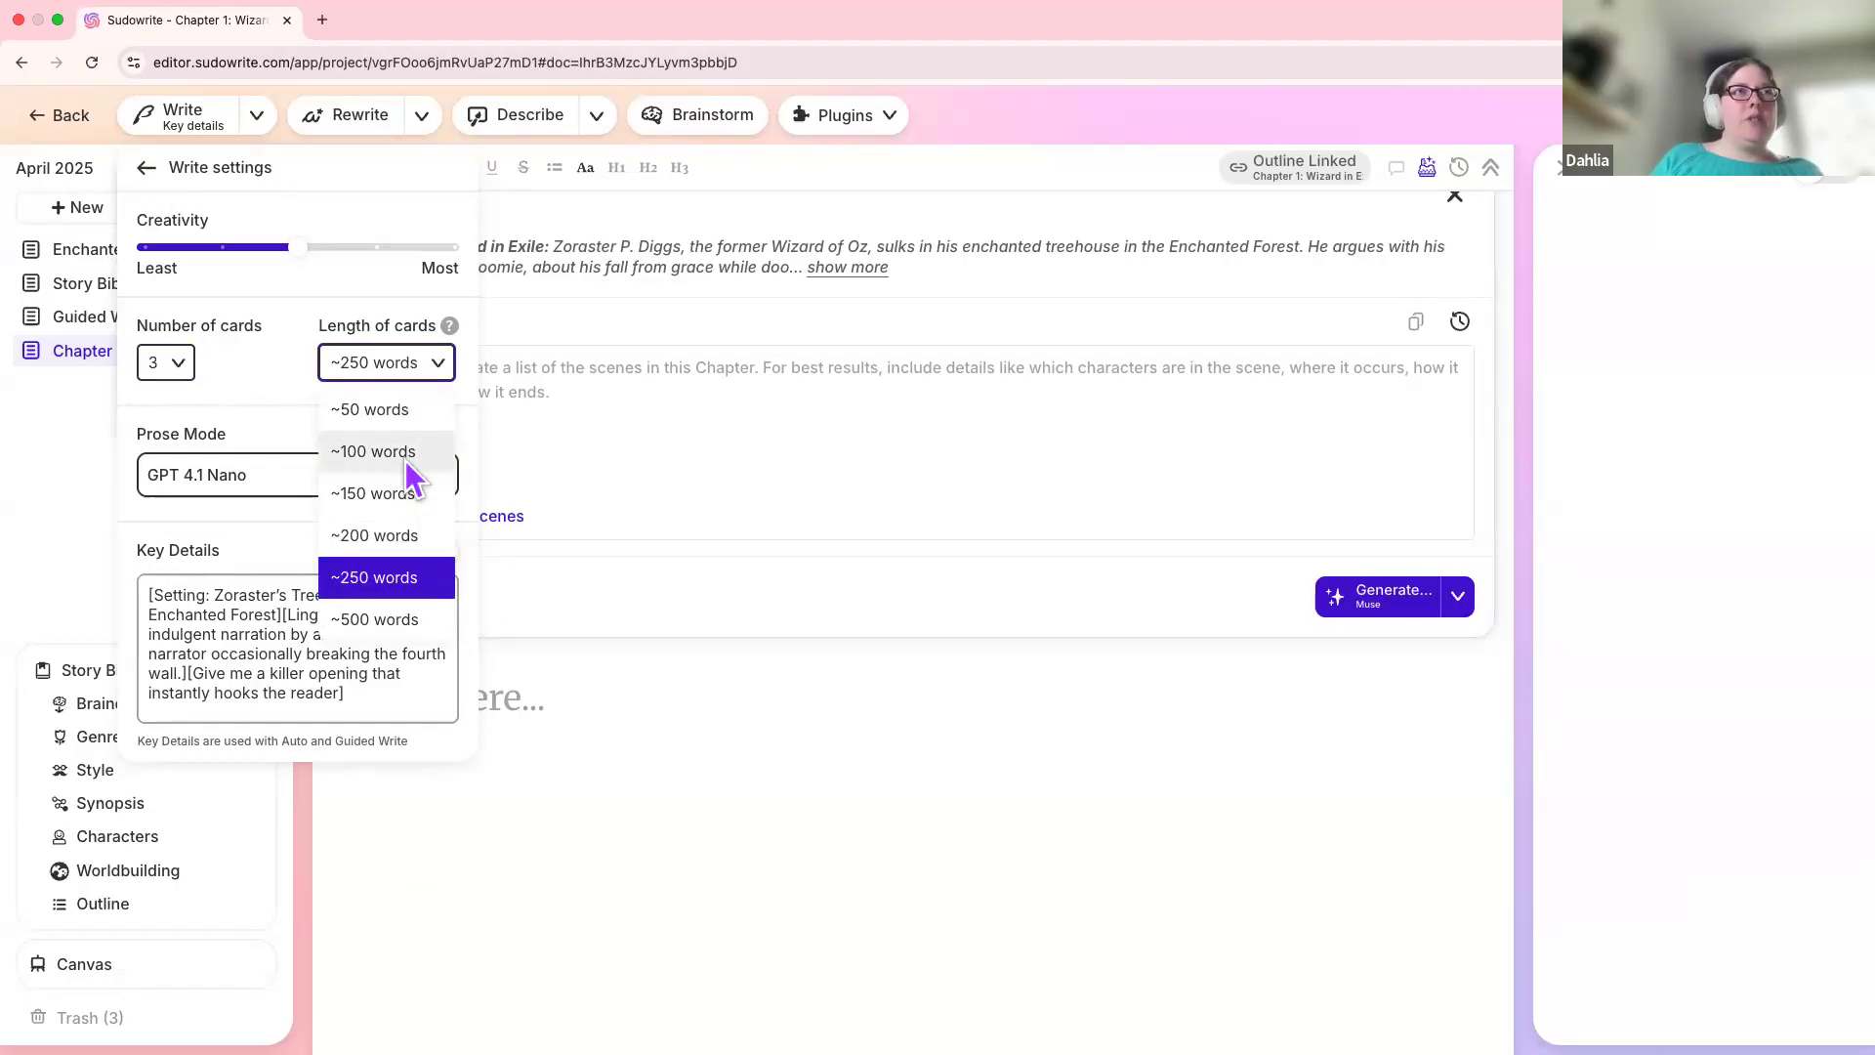
click(408, 454)
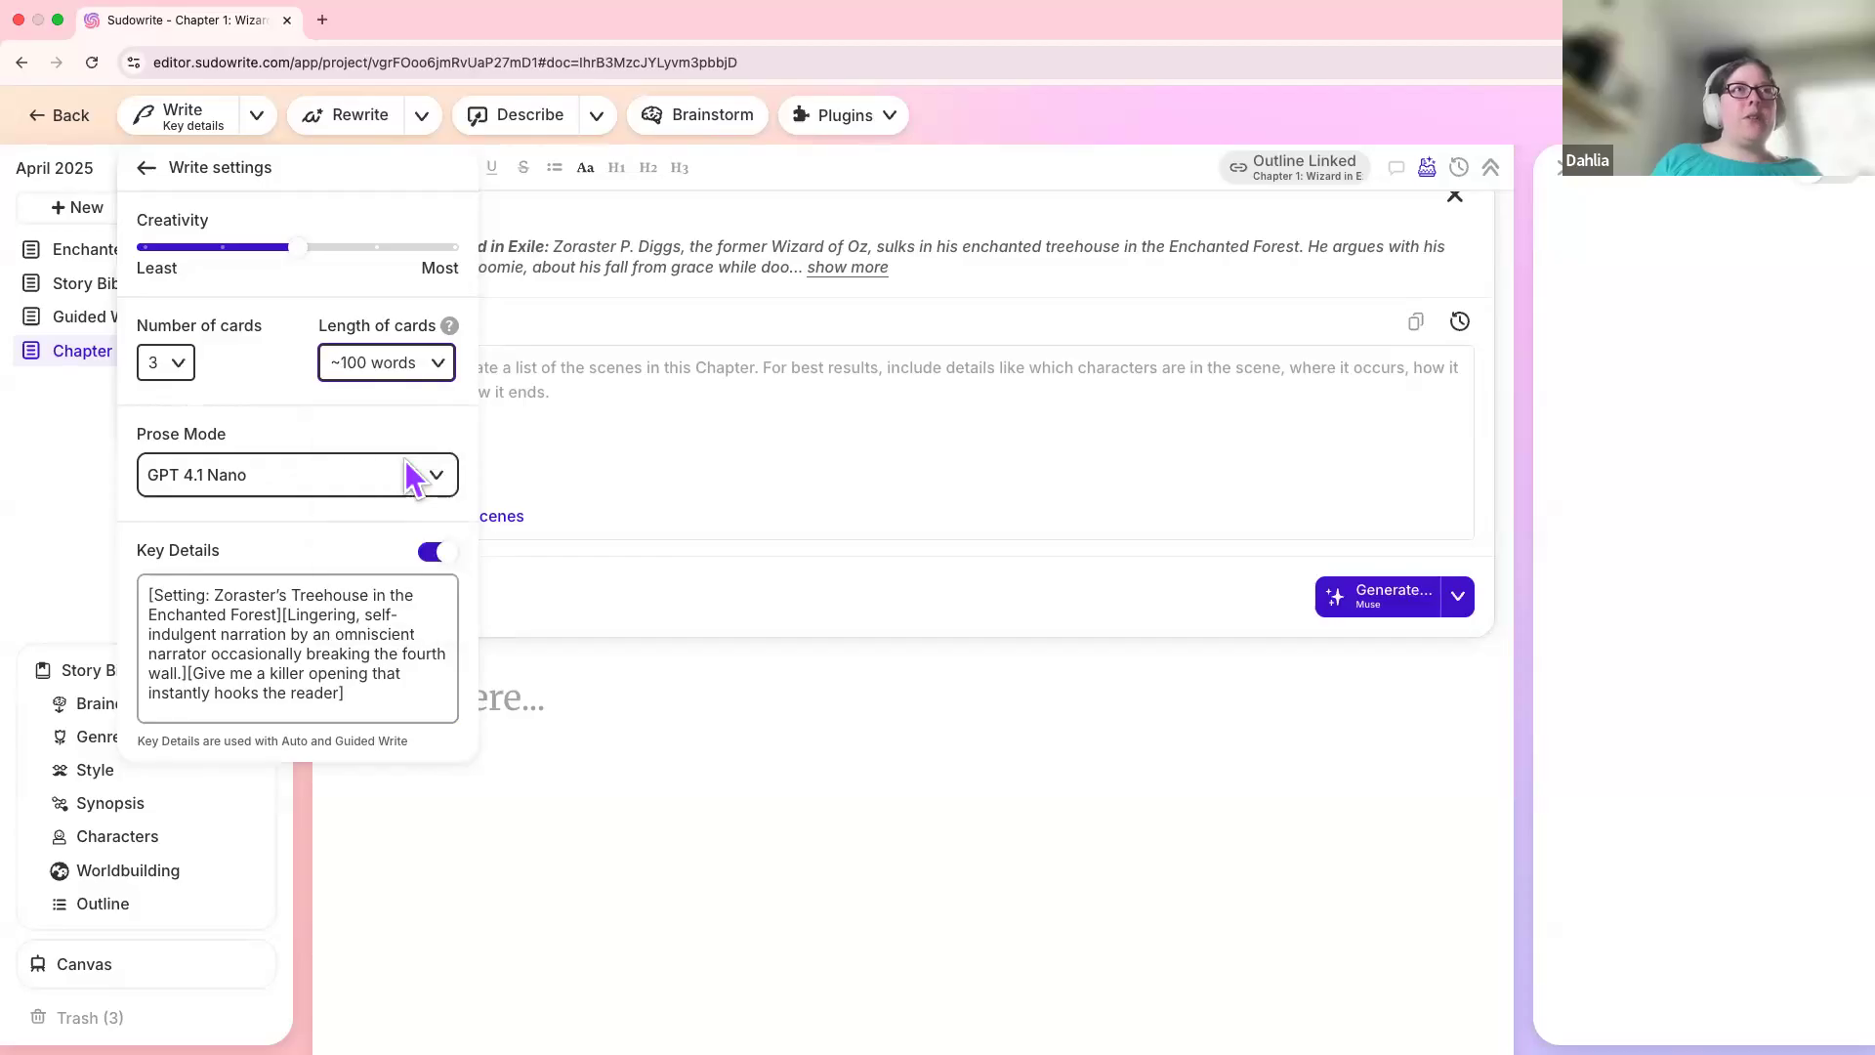
Step: Generate Auto Write cards from the chapter's empty body and highlight the opening paragraph of the first card
click(519, 674)
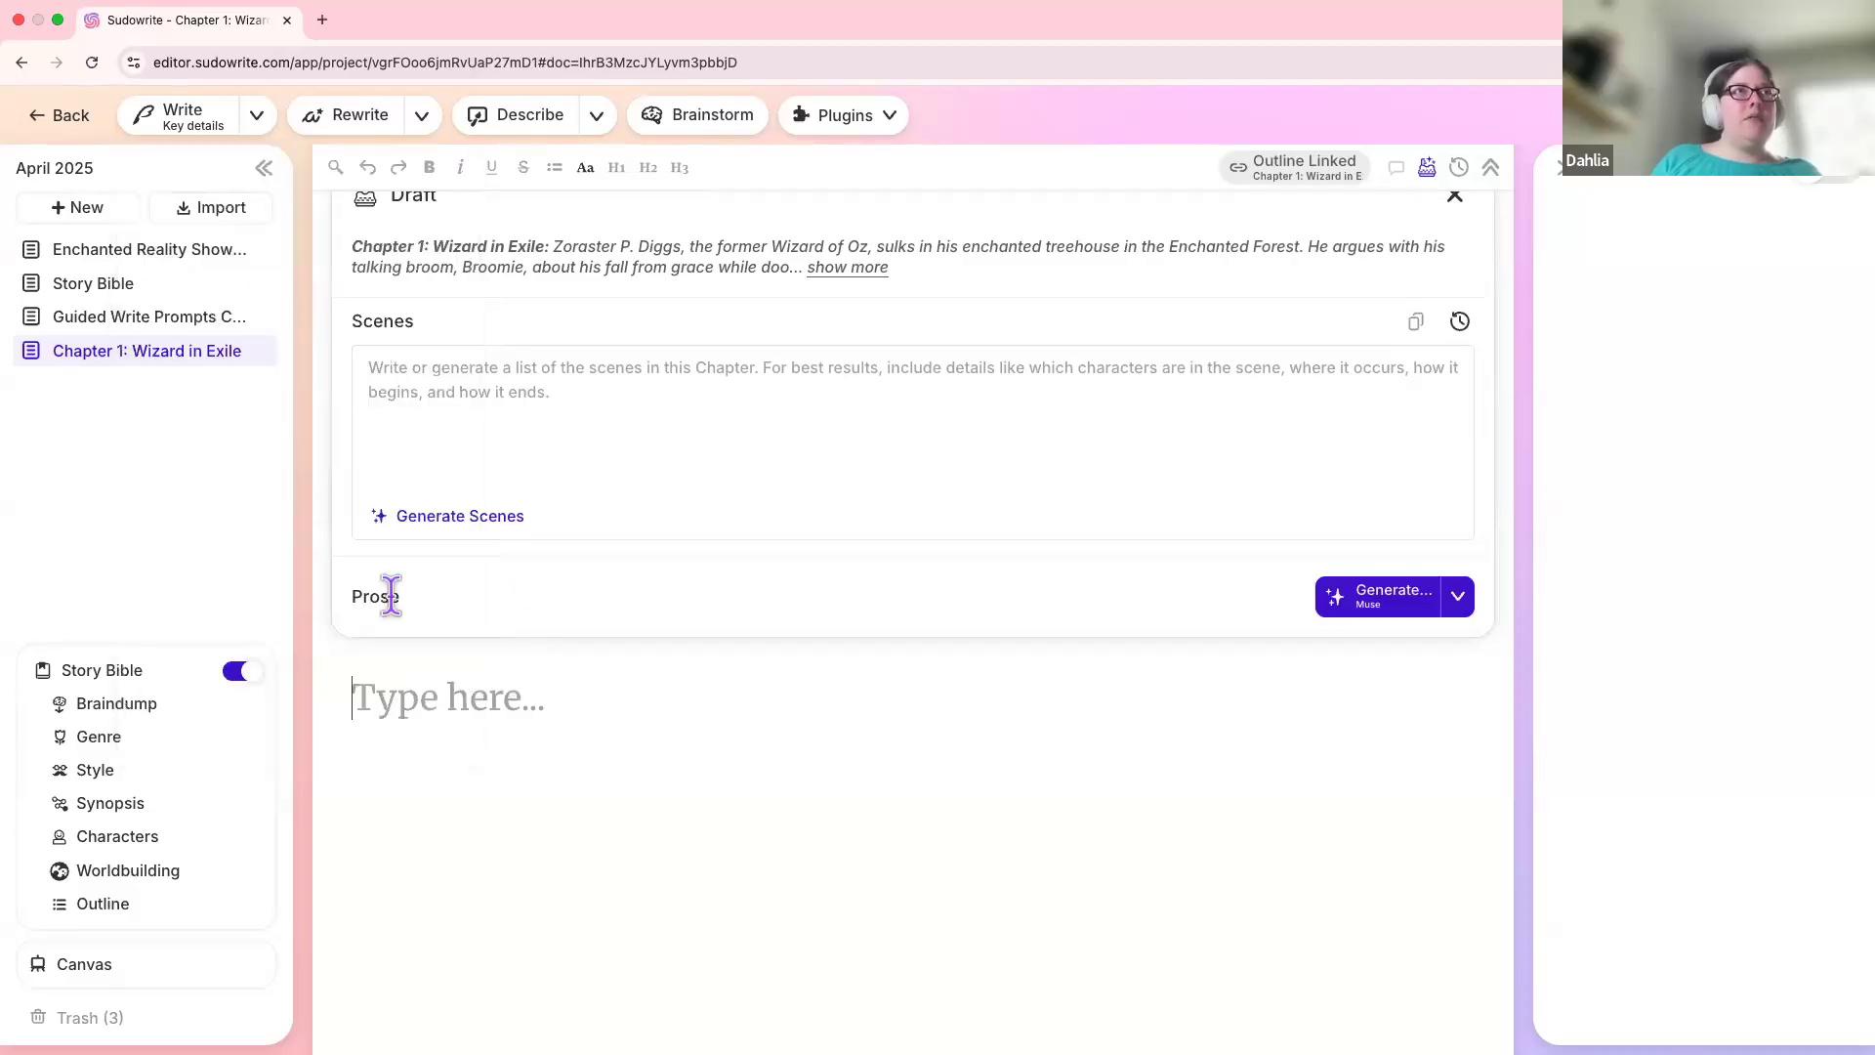
click(225, 125)
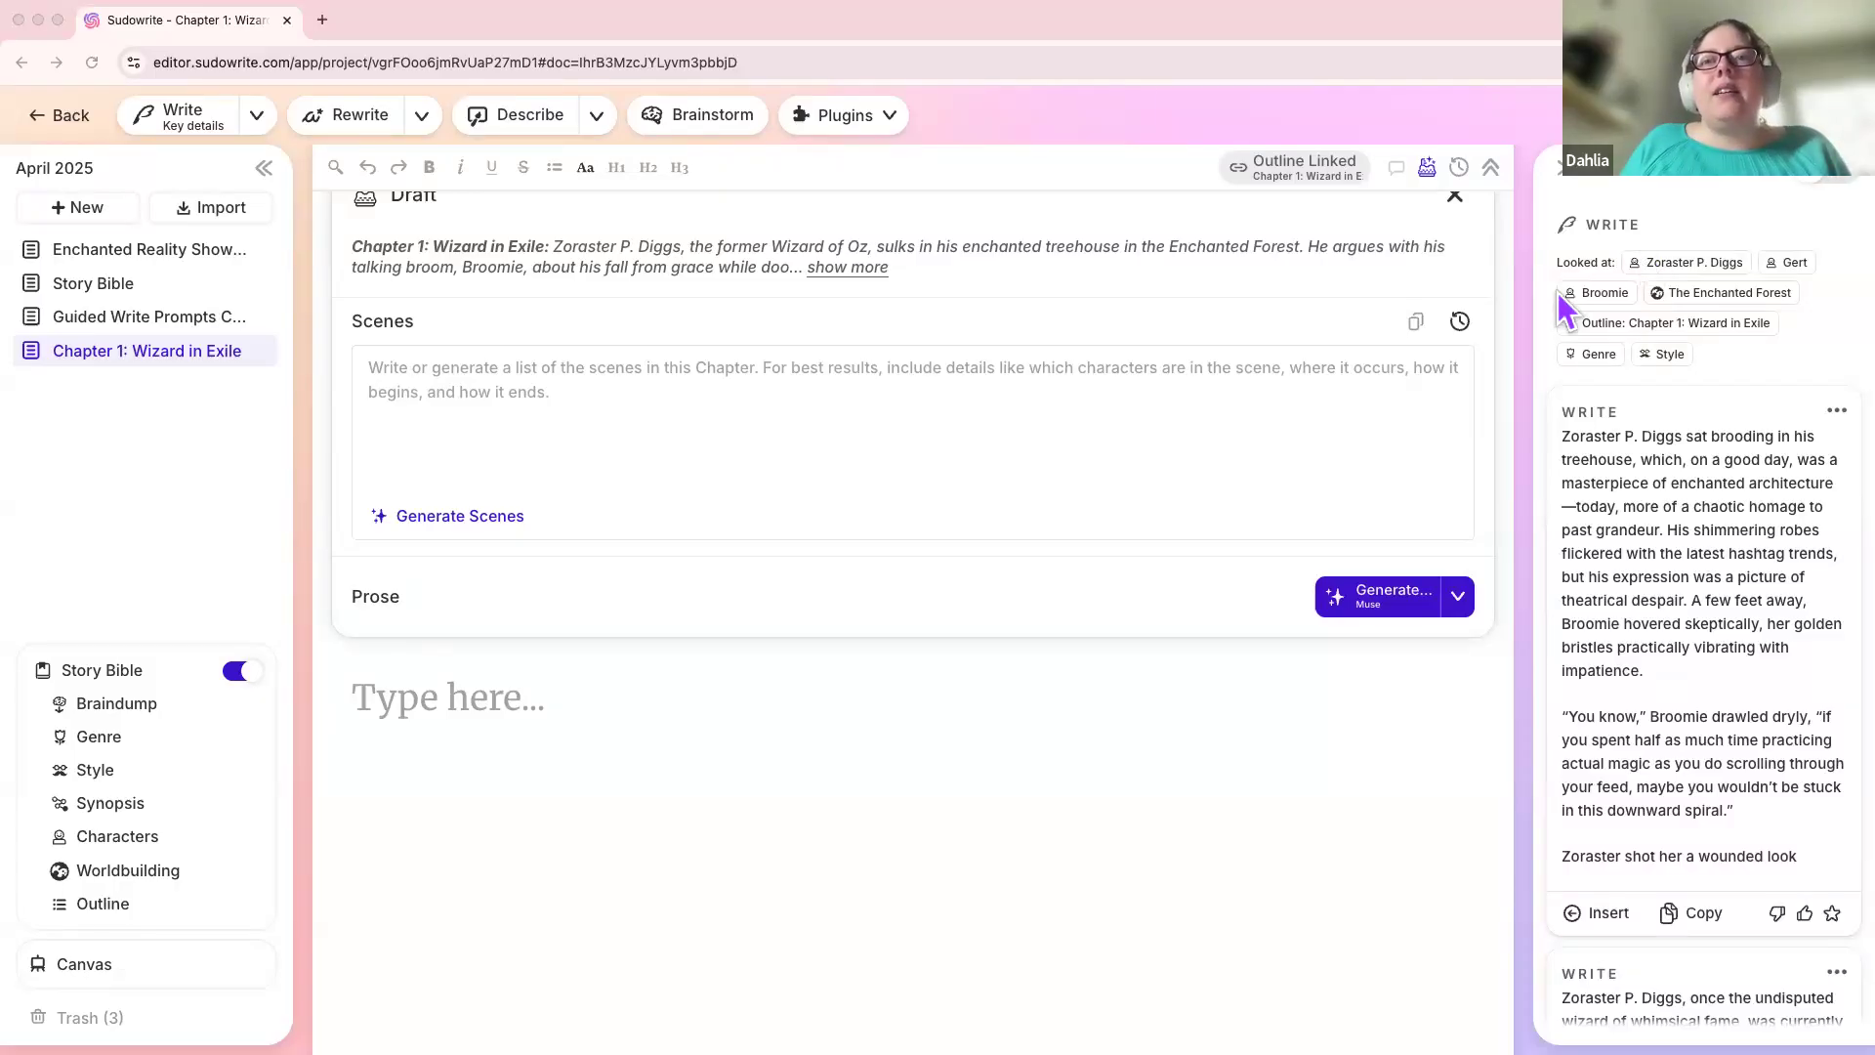
scroll(1601, 593, down, 1)
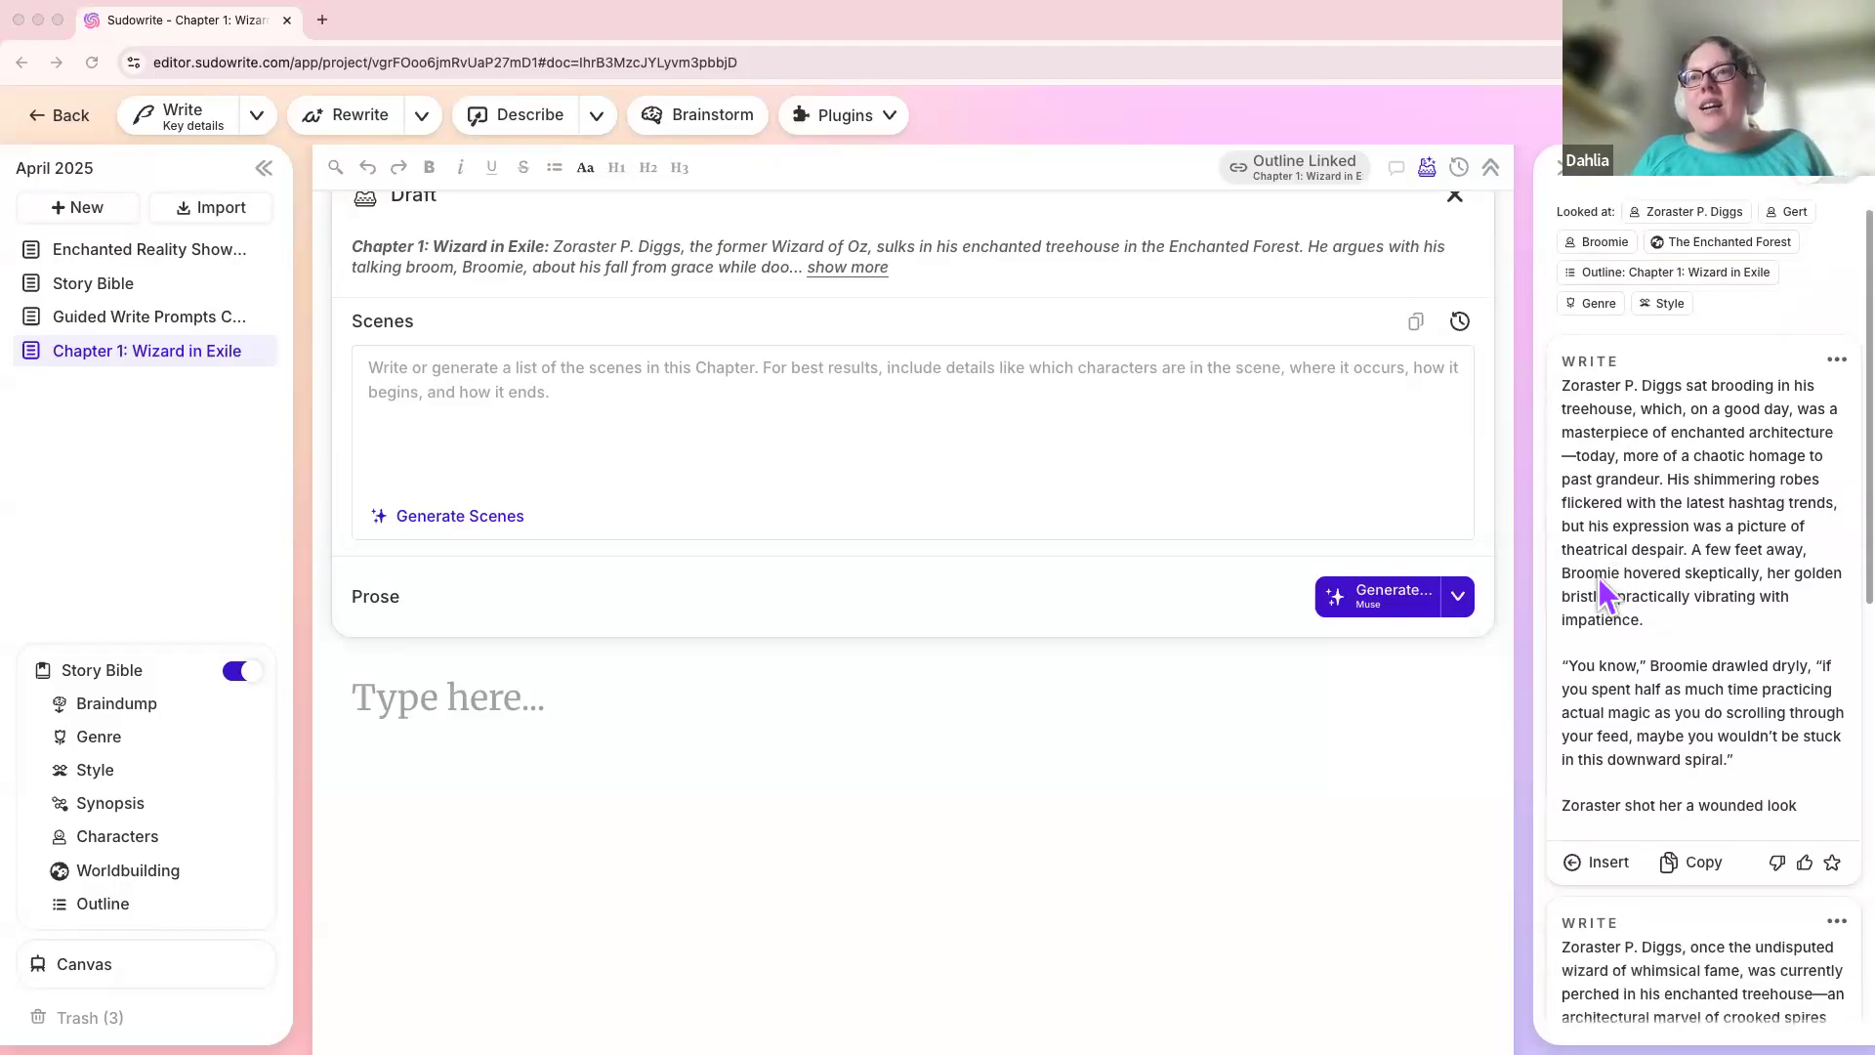
scroll(1600, 586, up, 1)
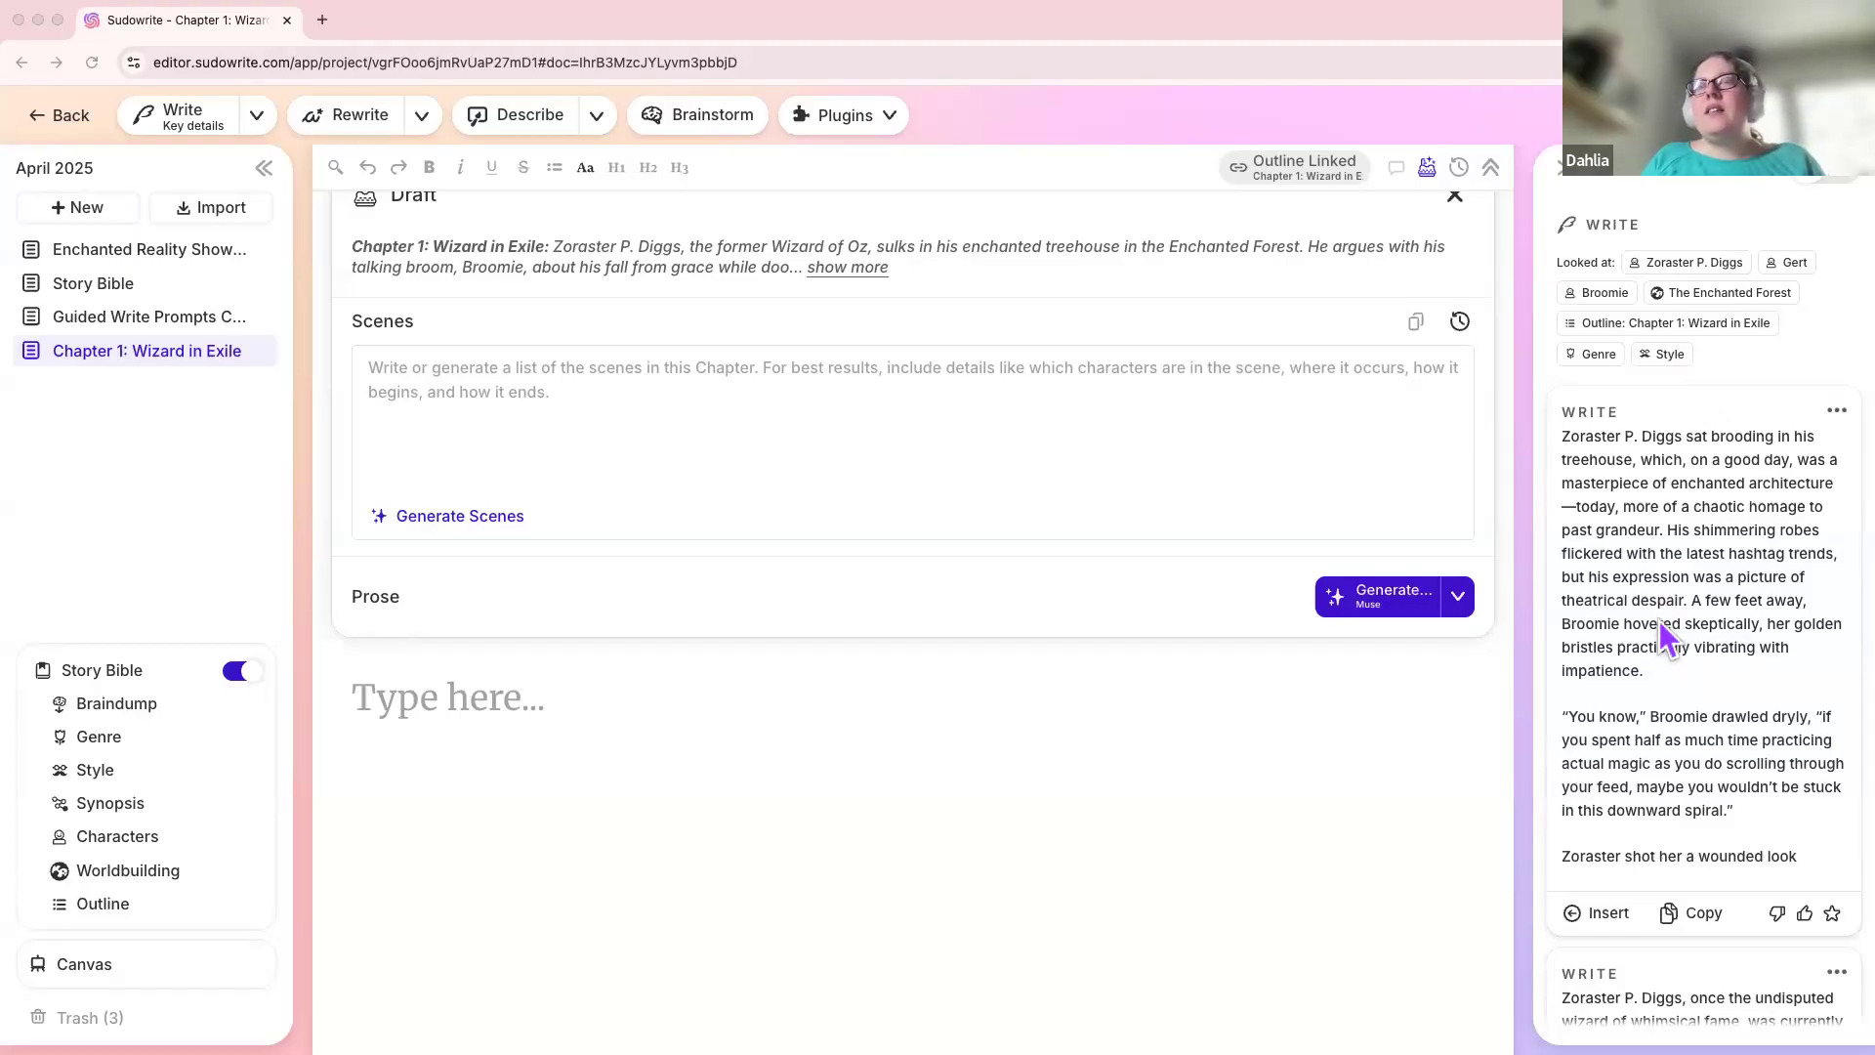
scroll(1658, 619, down, 1)
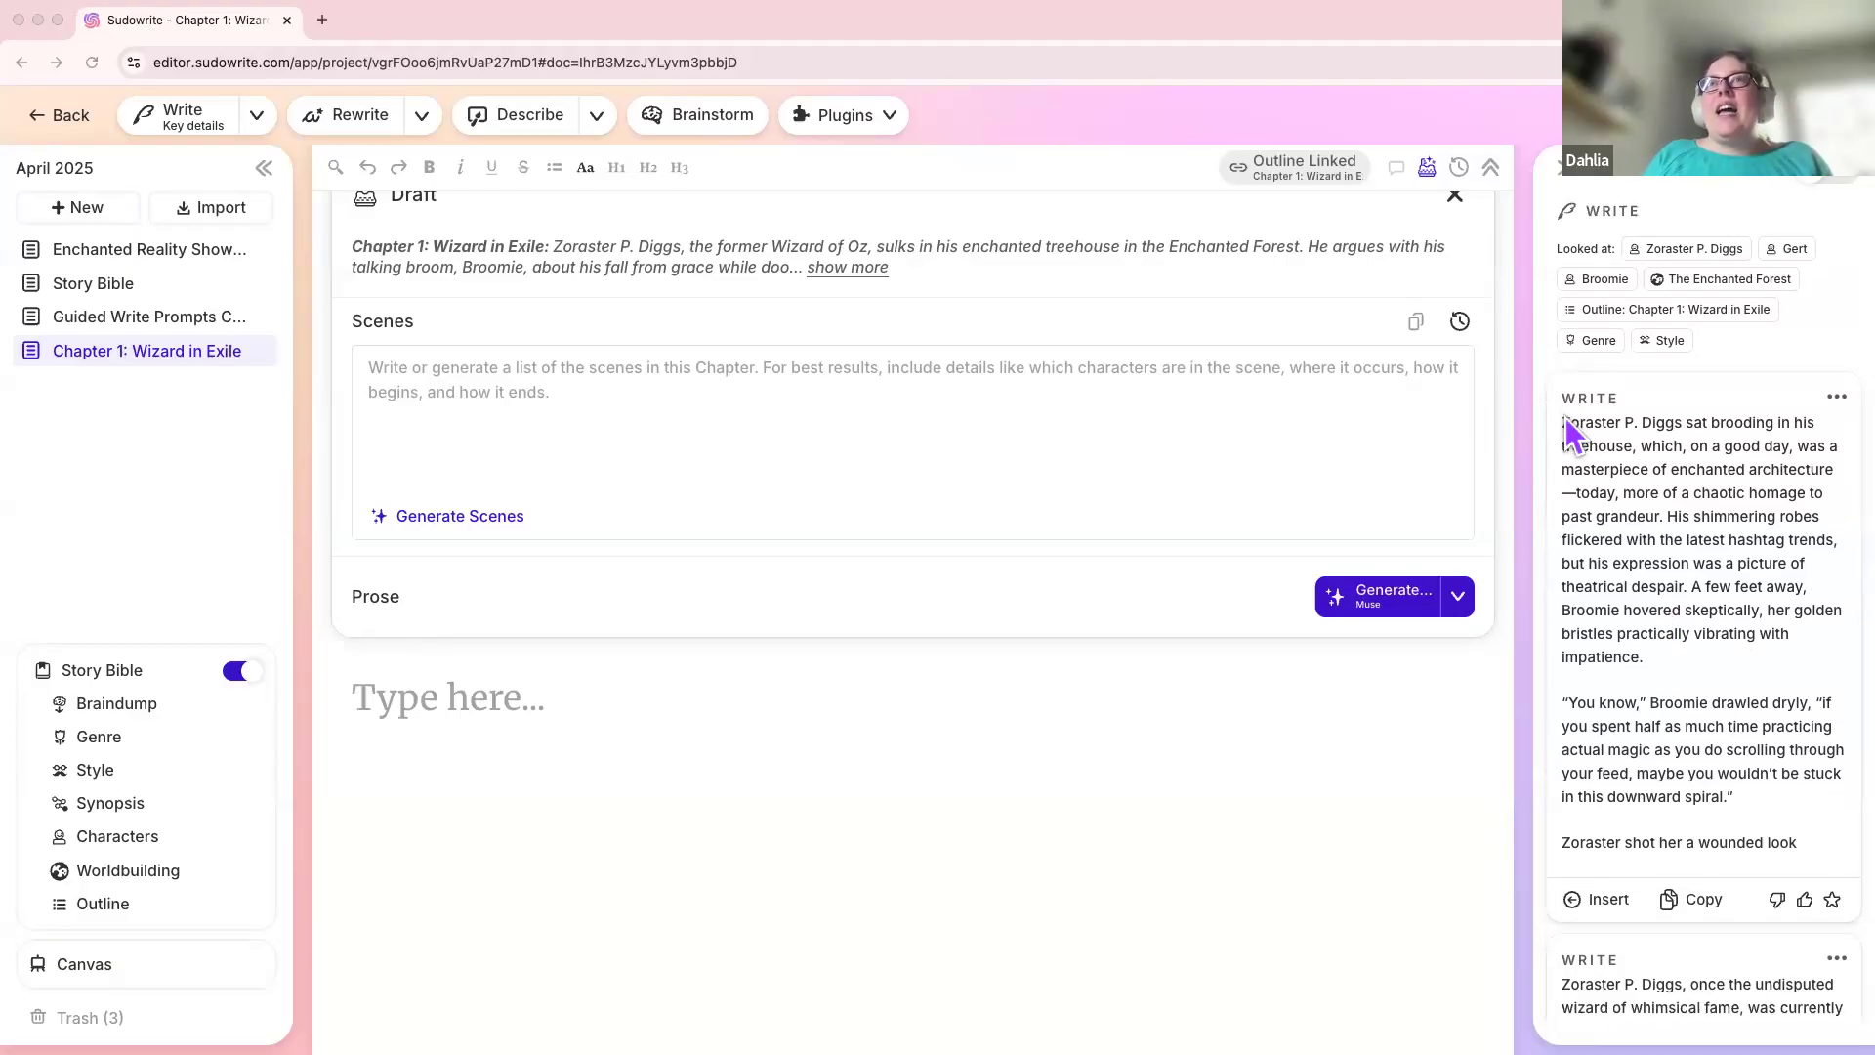
drag(1650, 656, 1556, 420)
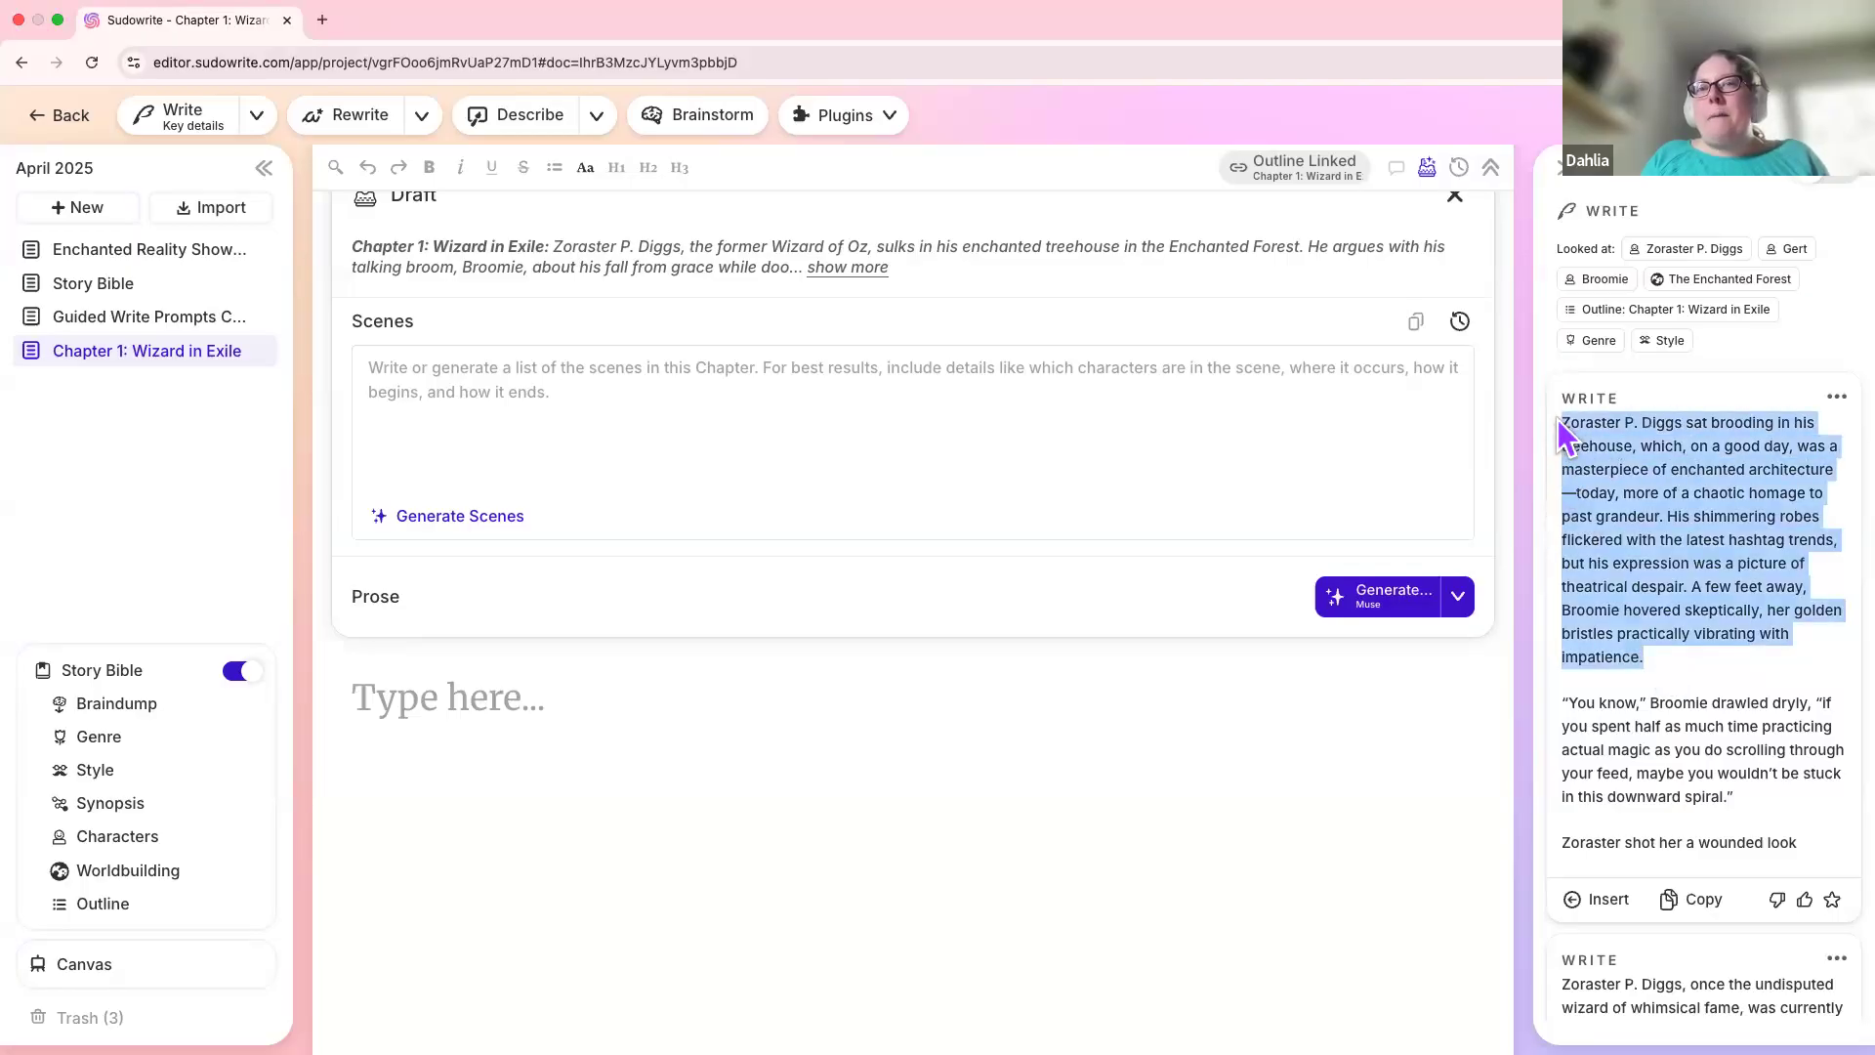
click(1623, 426)
Step: Read through the generated Write cards and compare their alternative openings for the chapter
scroll(1592, 429, down, 10)
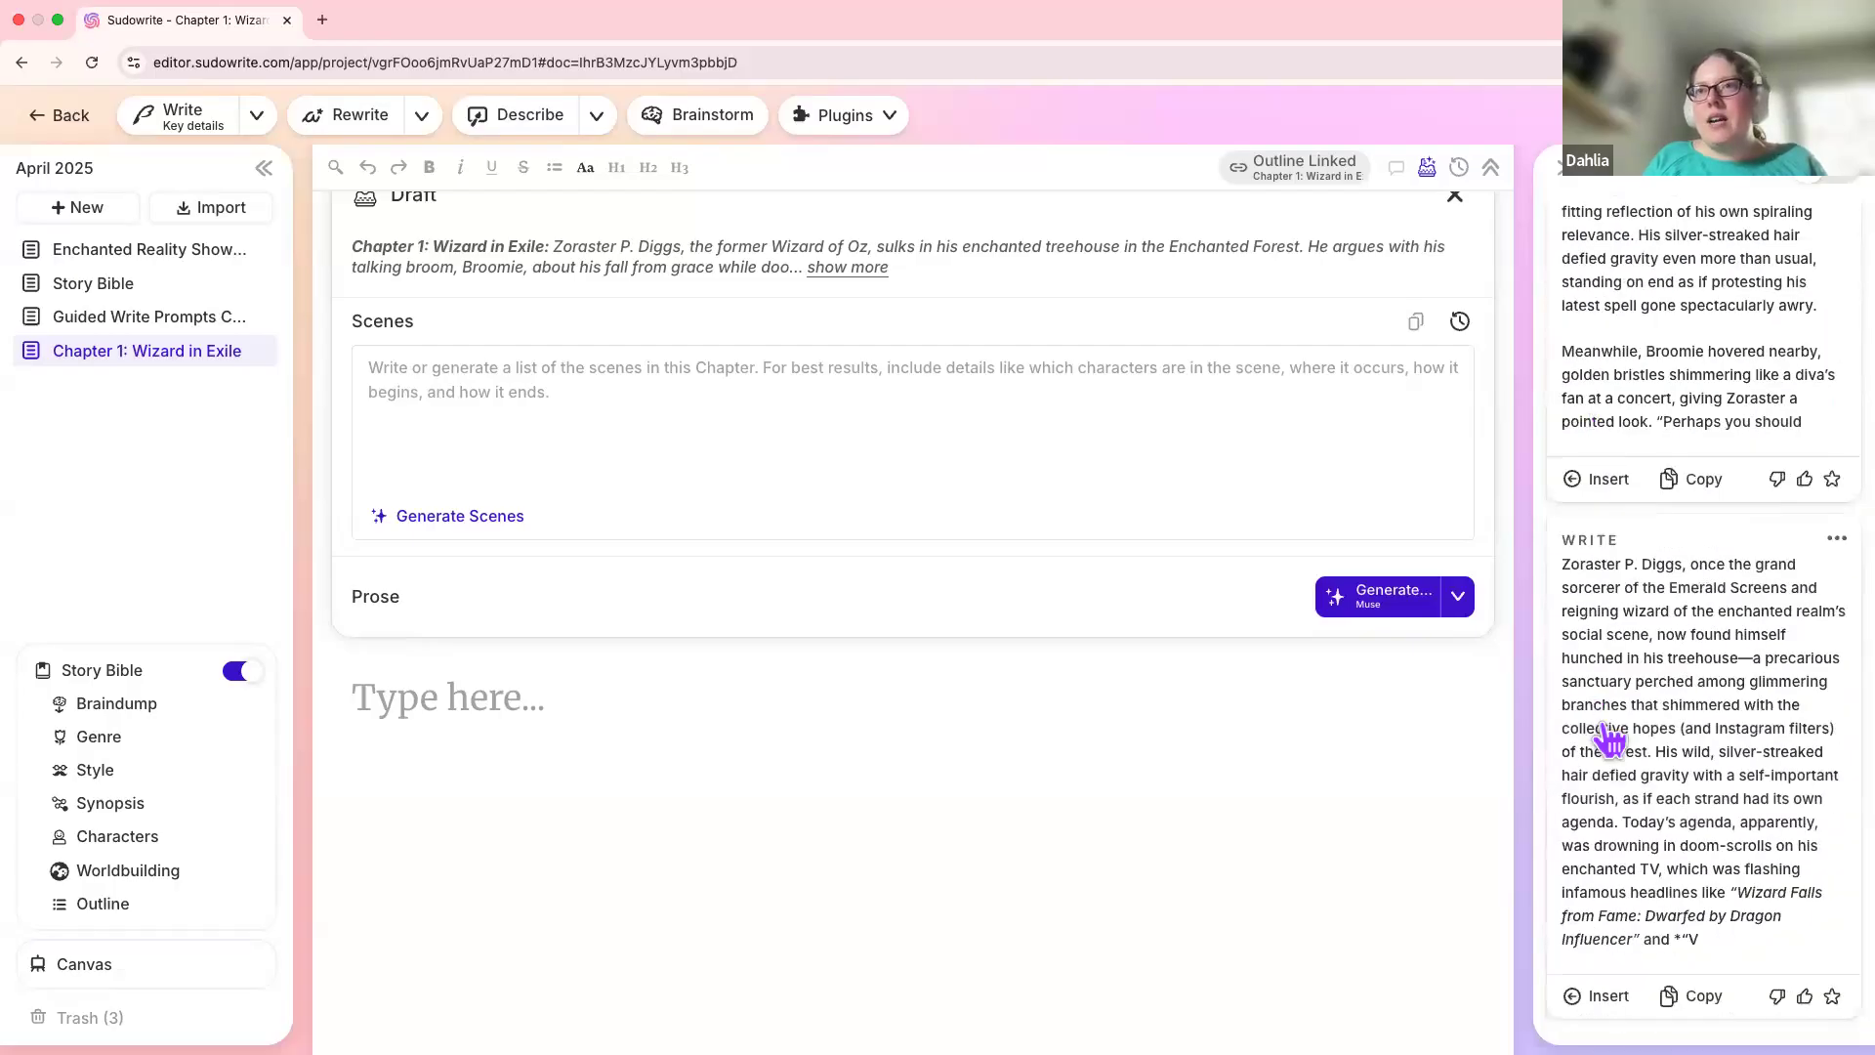
scroll(1602, 720, up, 10)
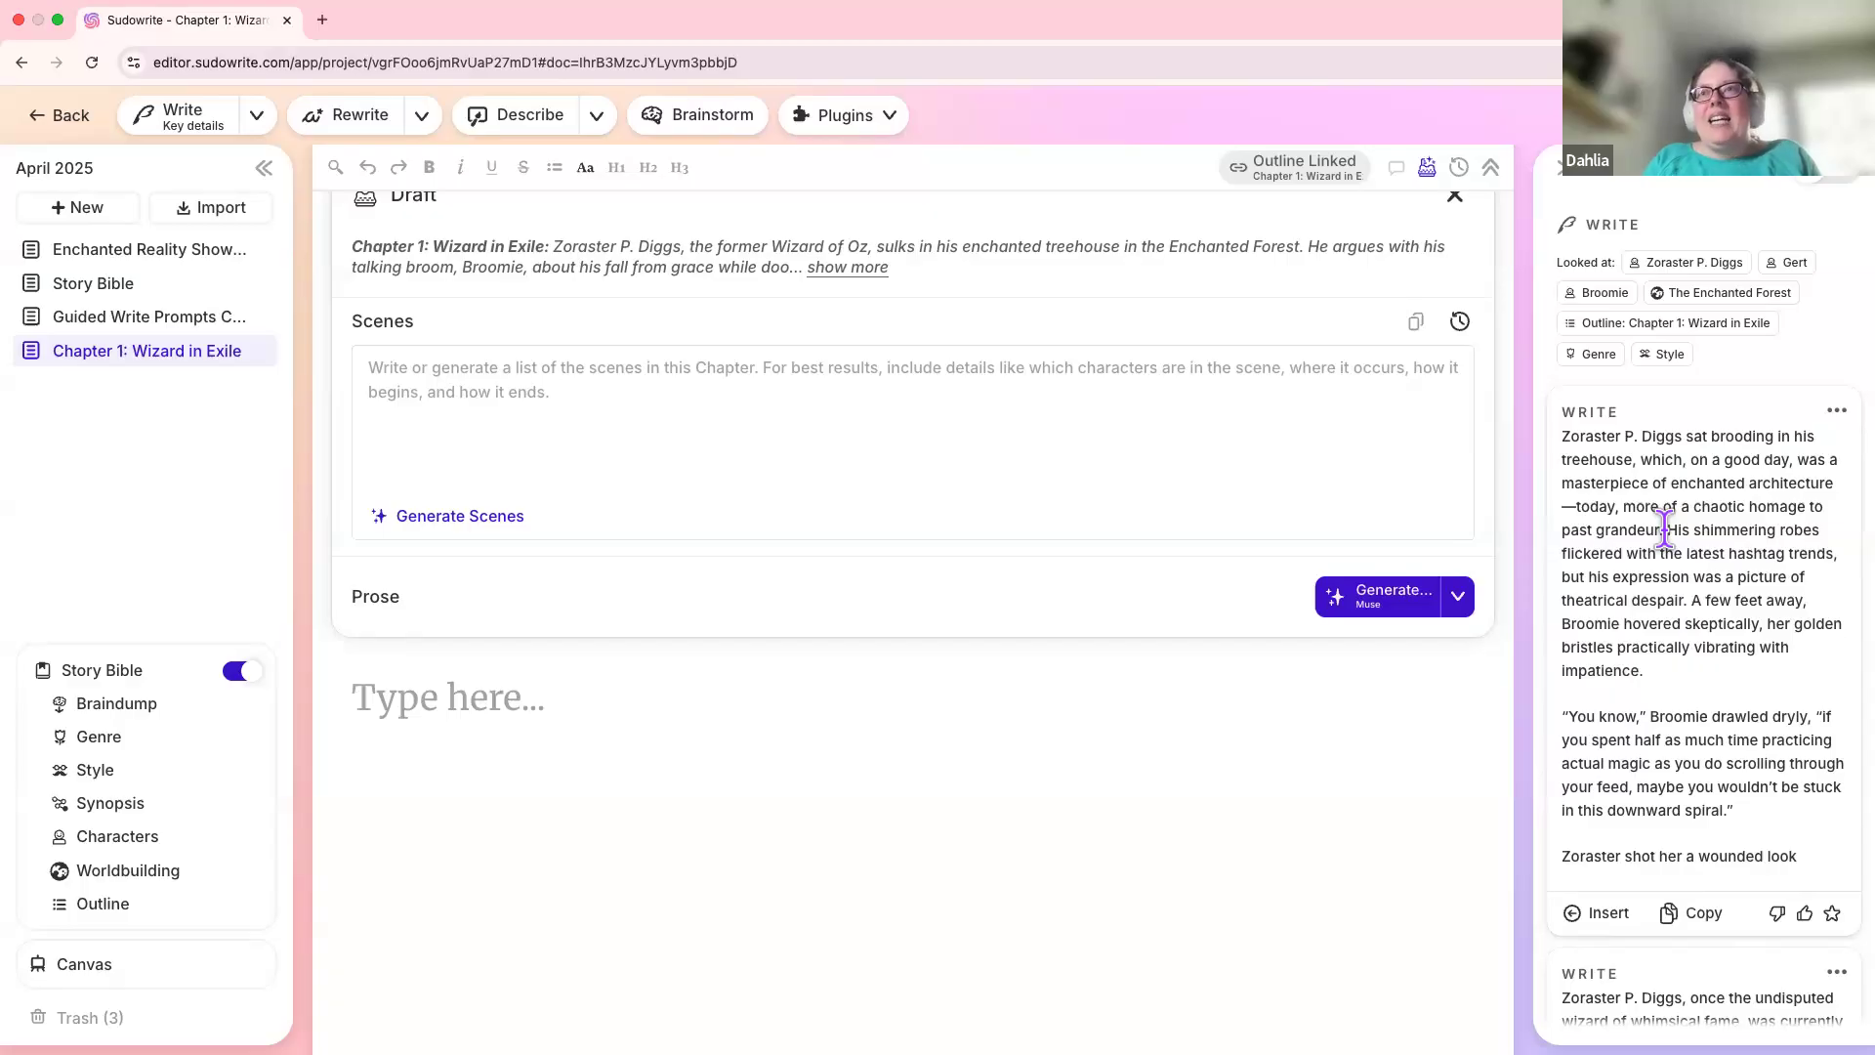
scroll(1664, 530, down, 1)
scroll(1639, 703, down, 4)
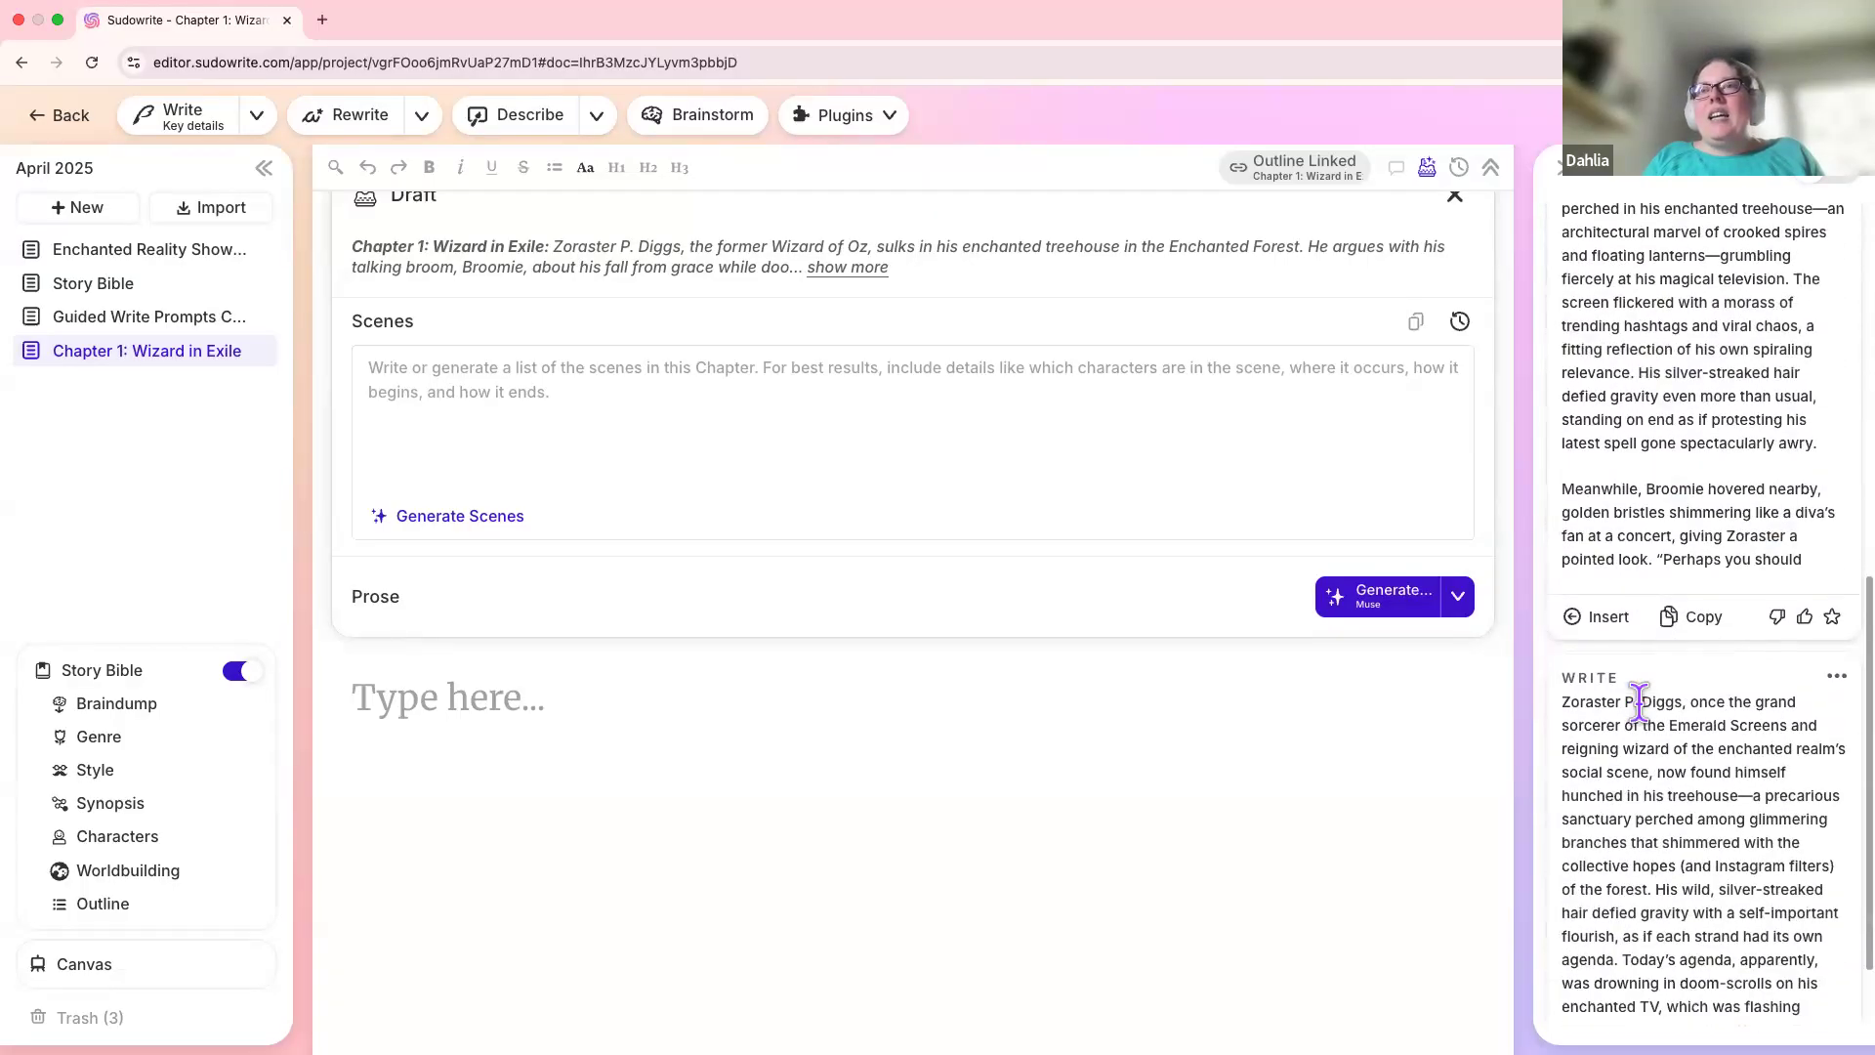
scroll(1639, 703, down, 1)
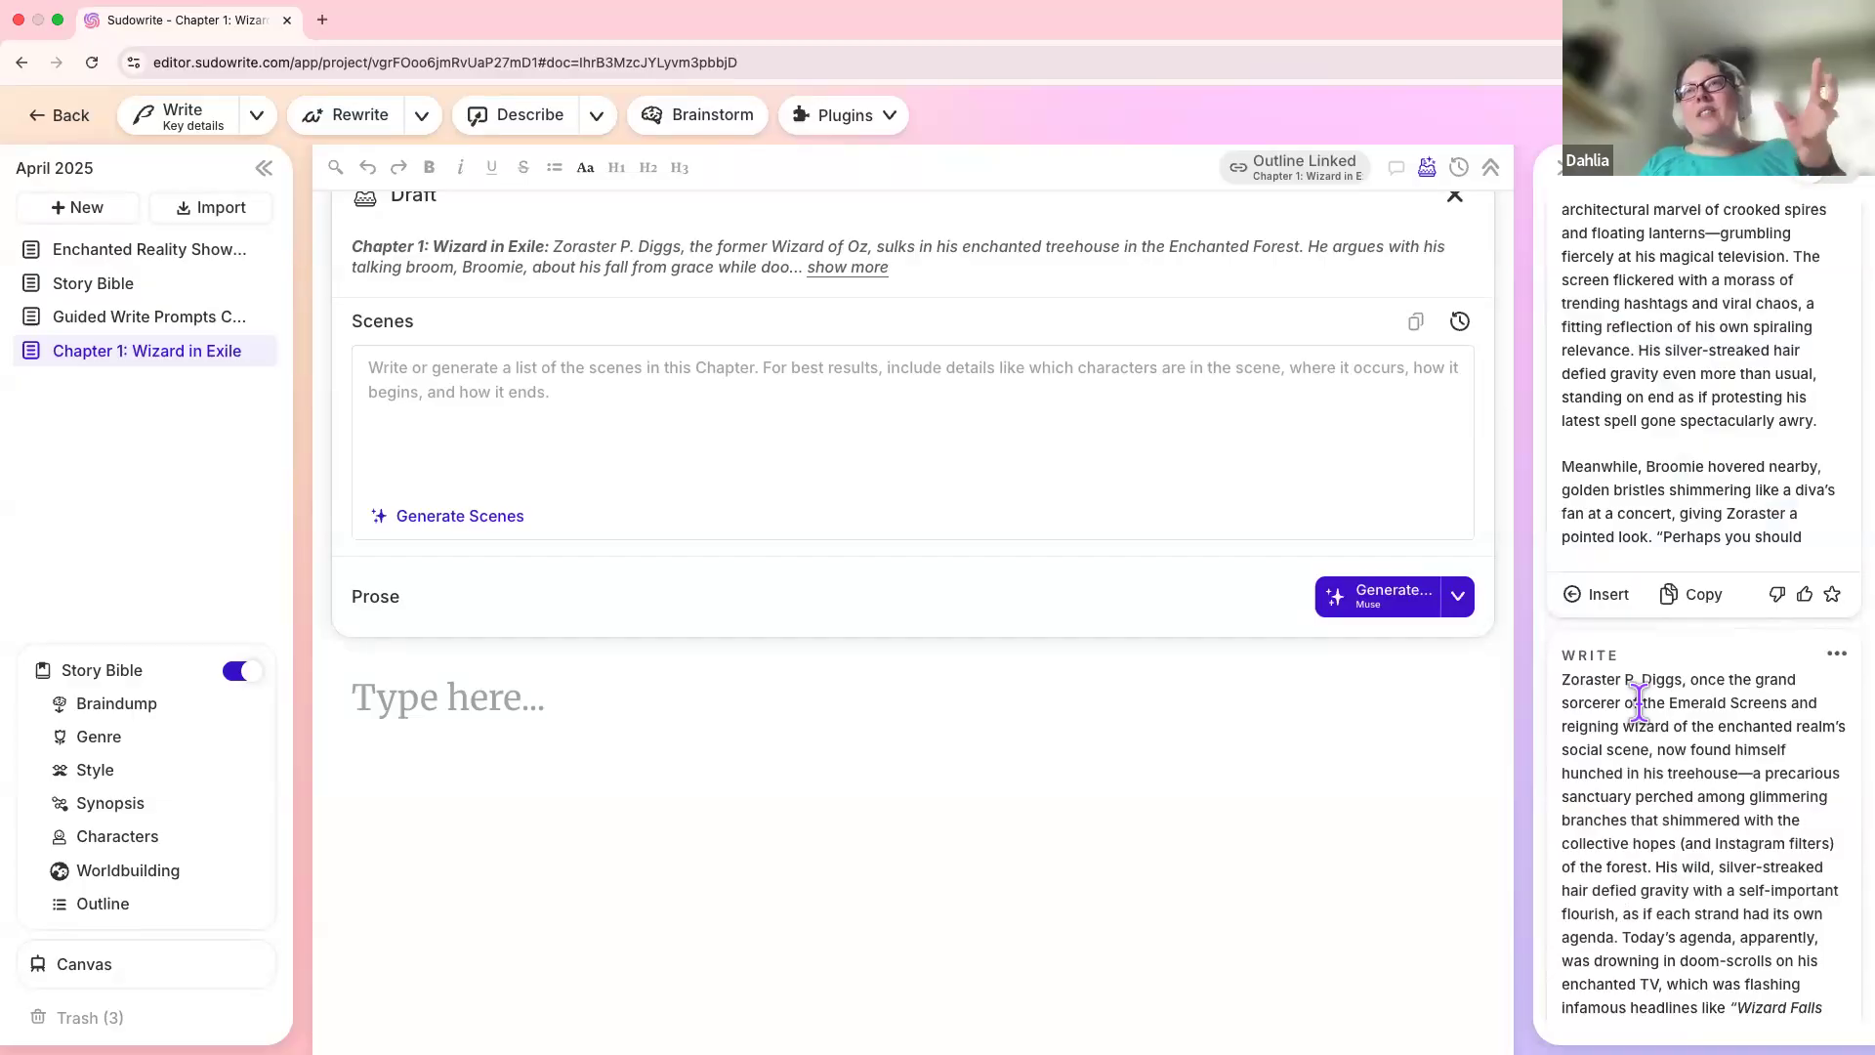
scroll(1644, 724, up, 5)
scroll(1641, 713, up, 2)
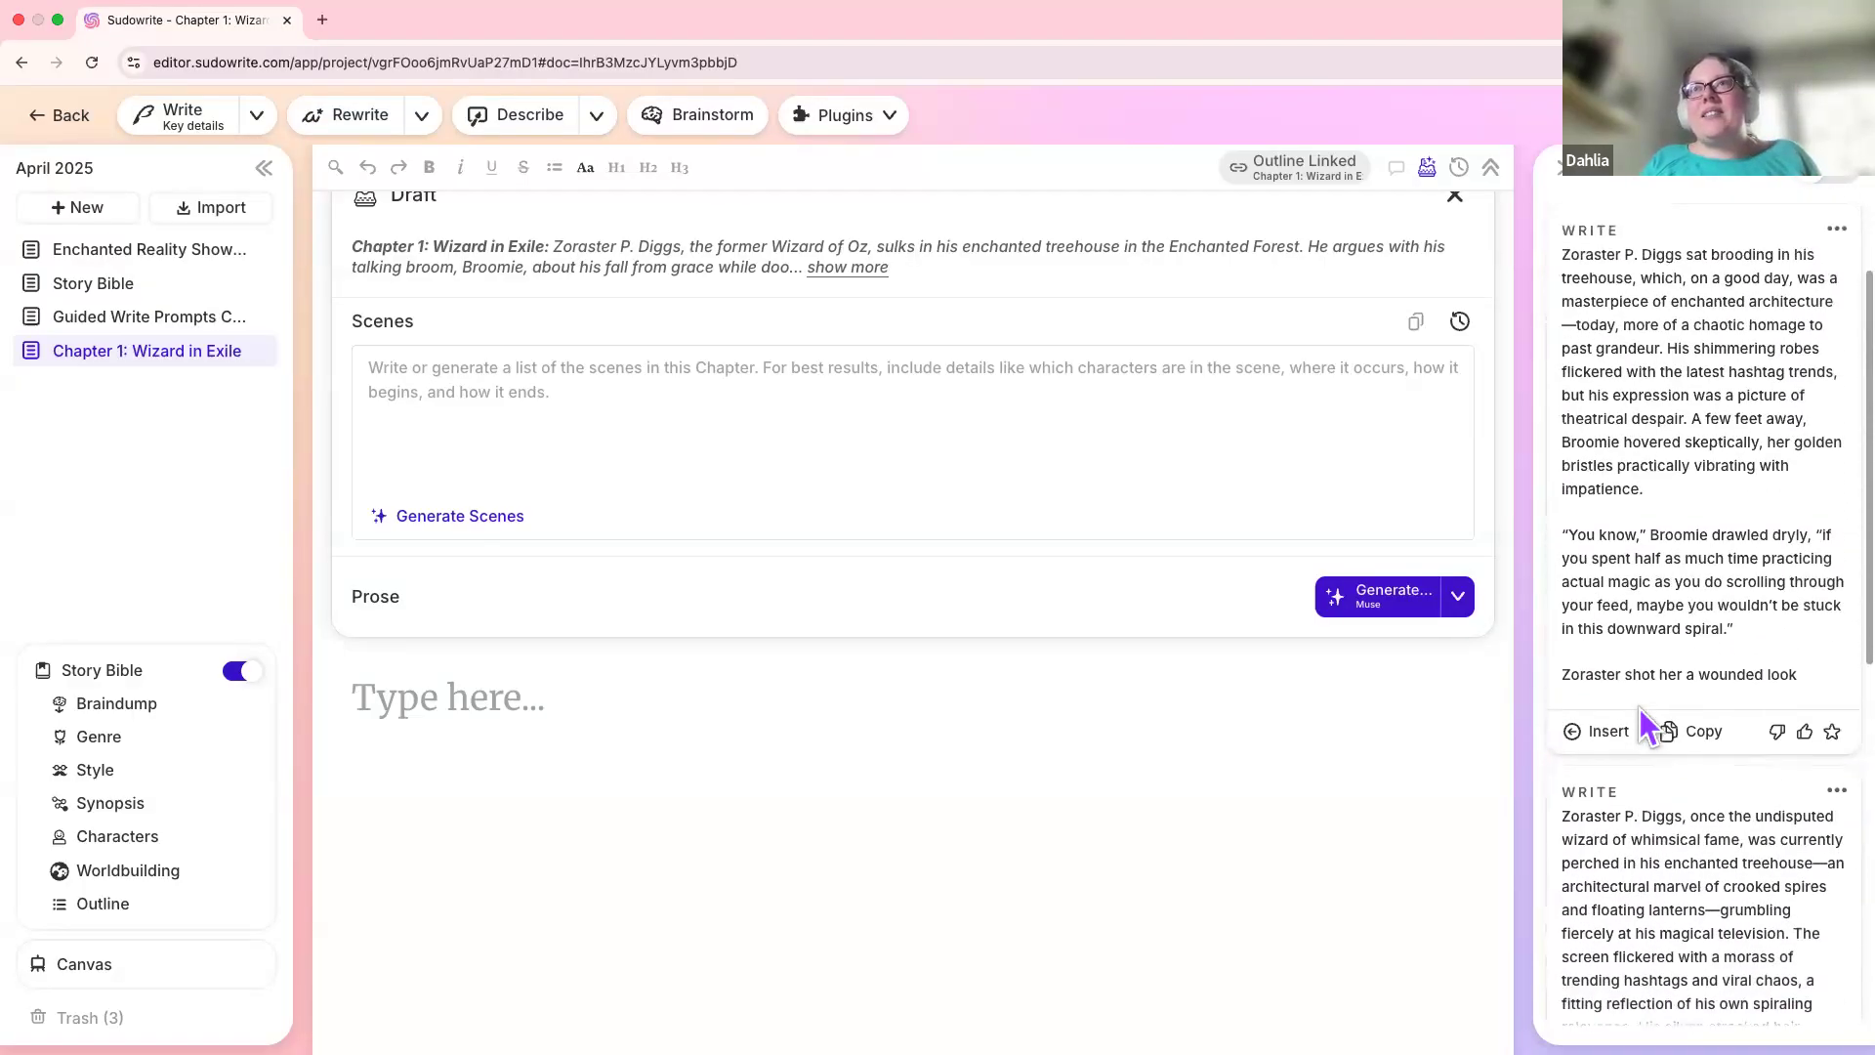
scroll(1645, 719, down, 1)
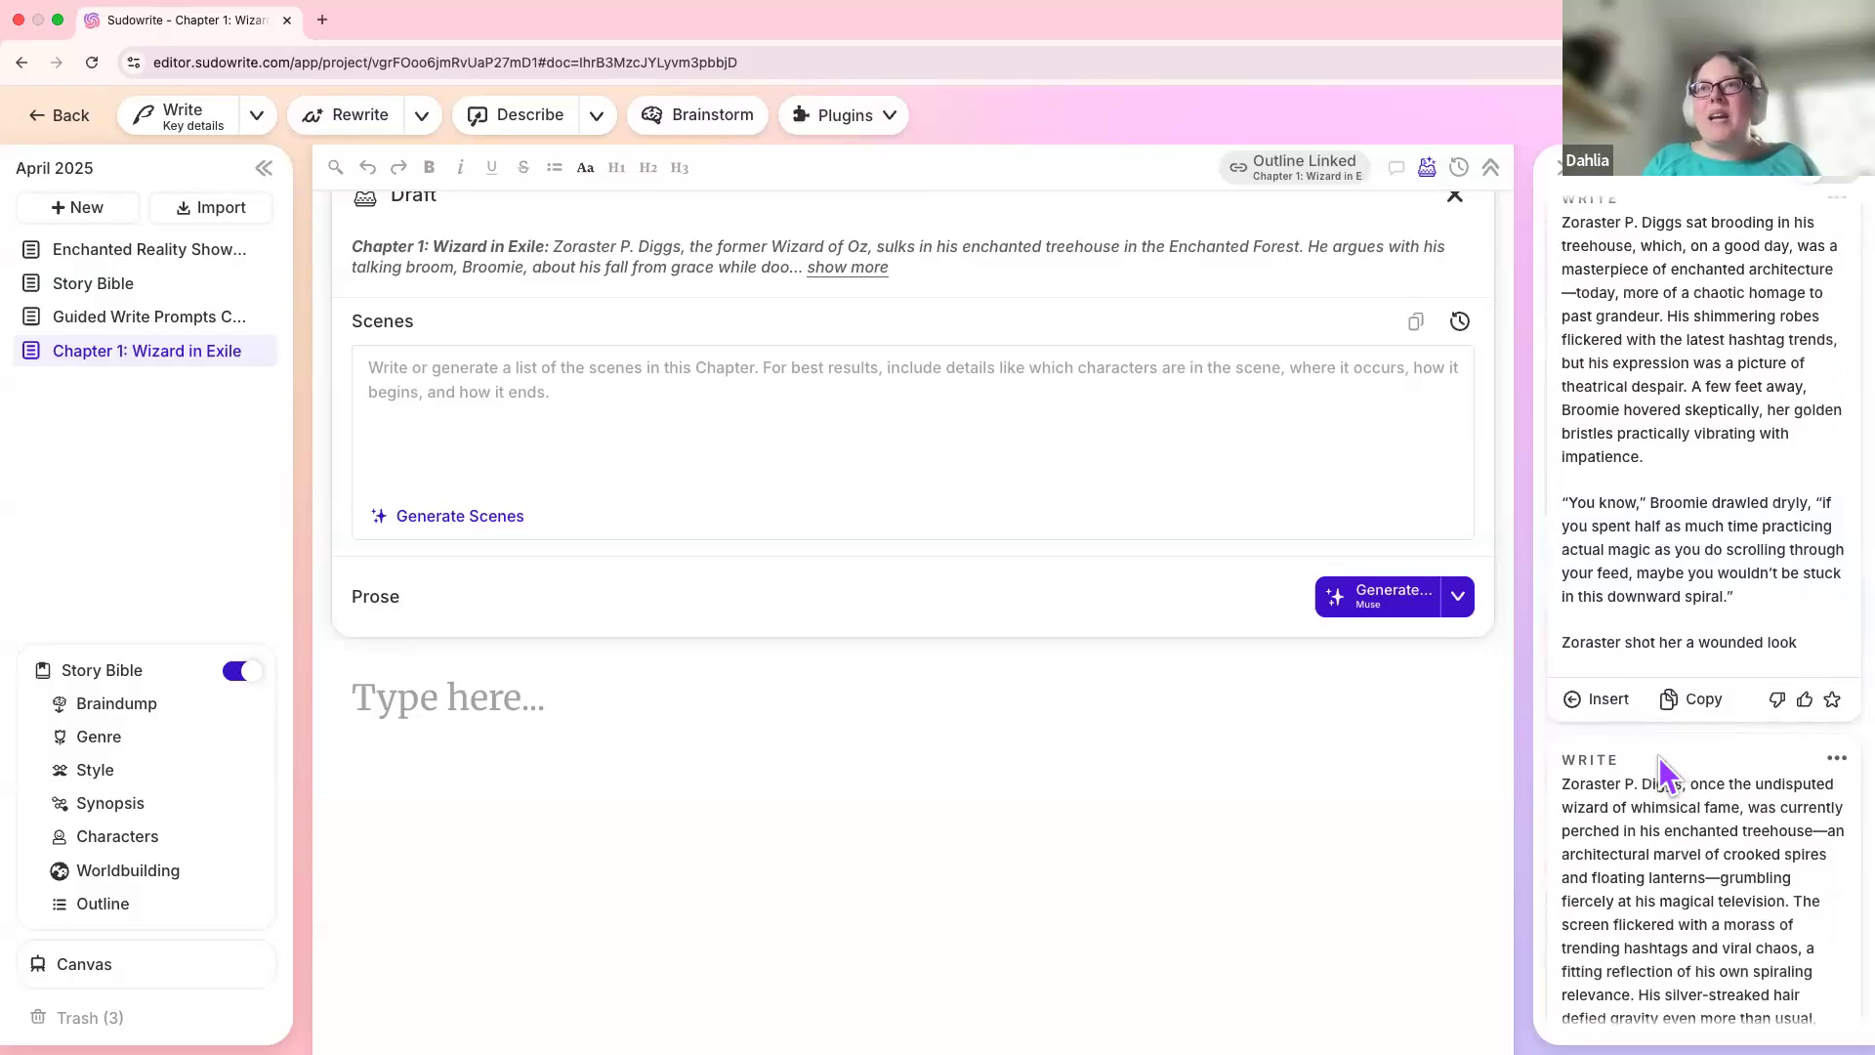
scroll(1620, 877, down, 1)
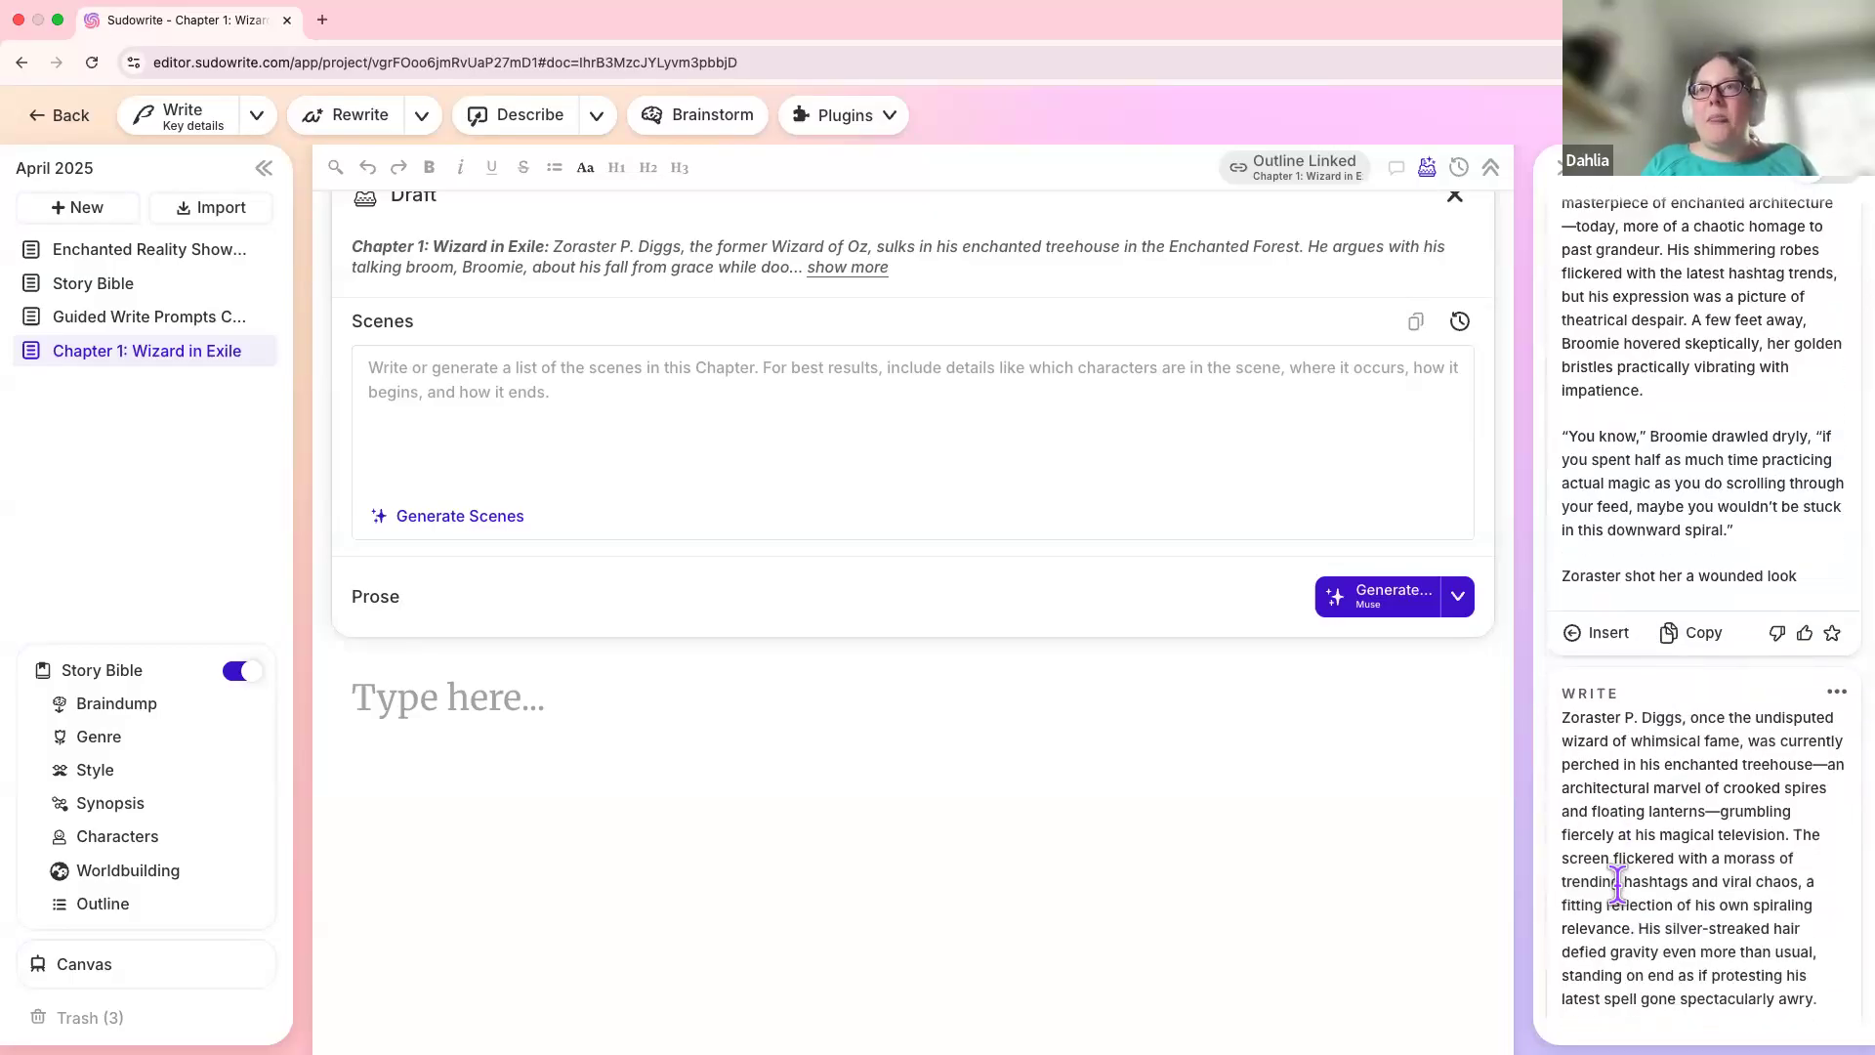
Step: Compare the second and third Write cards with the first card's treehouse opening and its dialogue
scroll(1617, 884, down, 1)
scroll(1617, 884, down, 1)
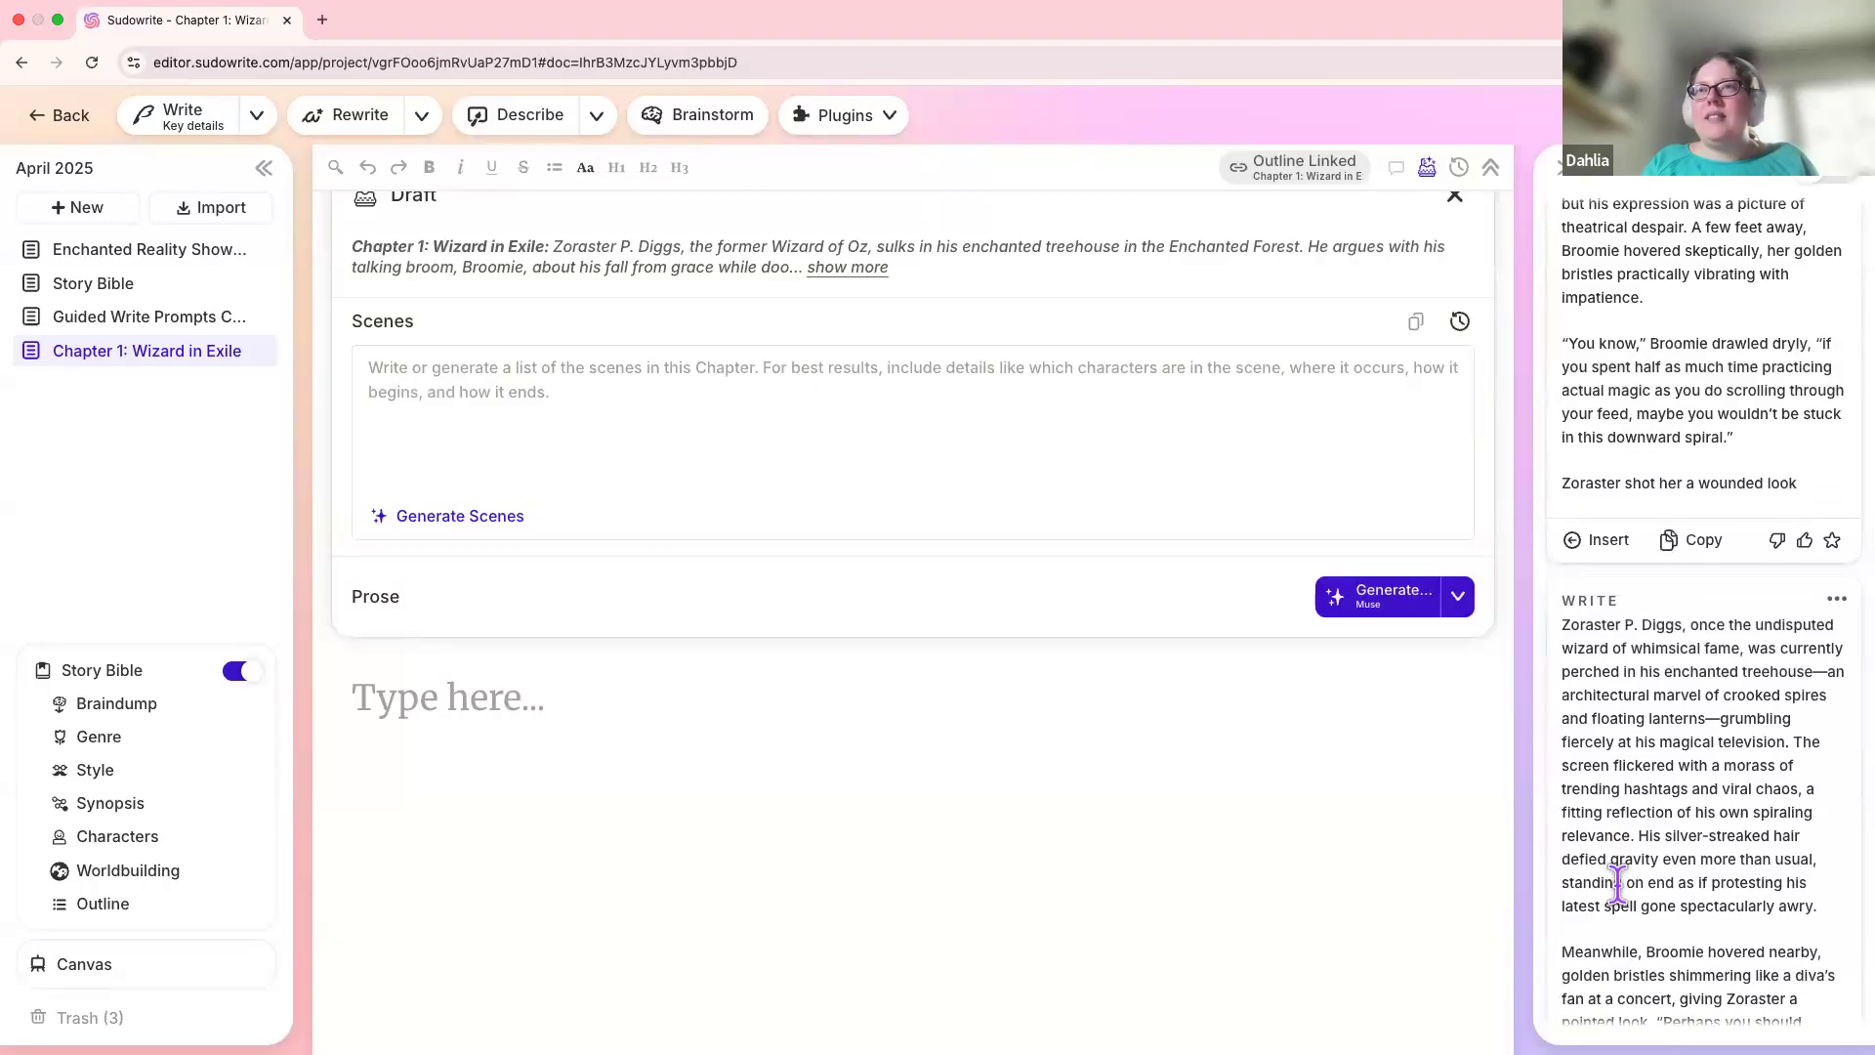
scroll(1617, 884, down, 2)
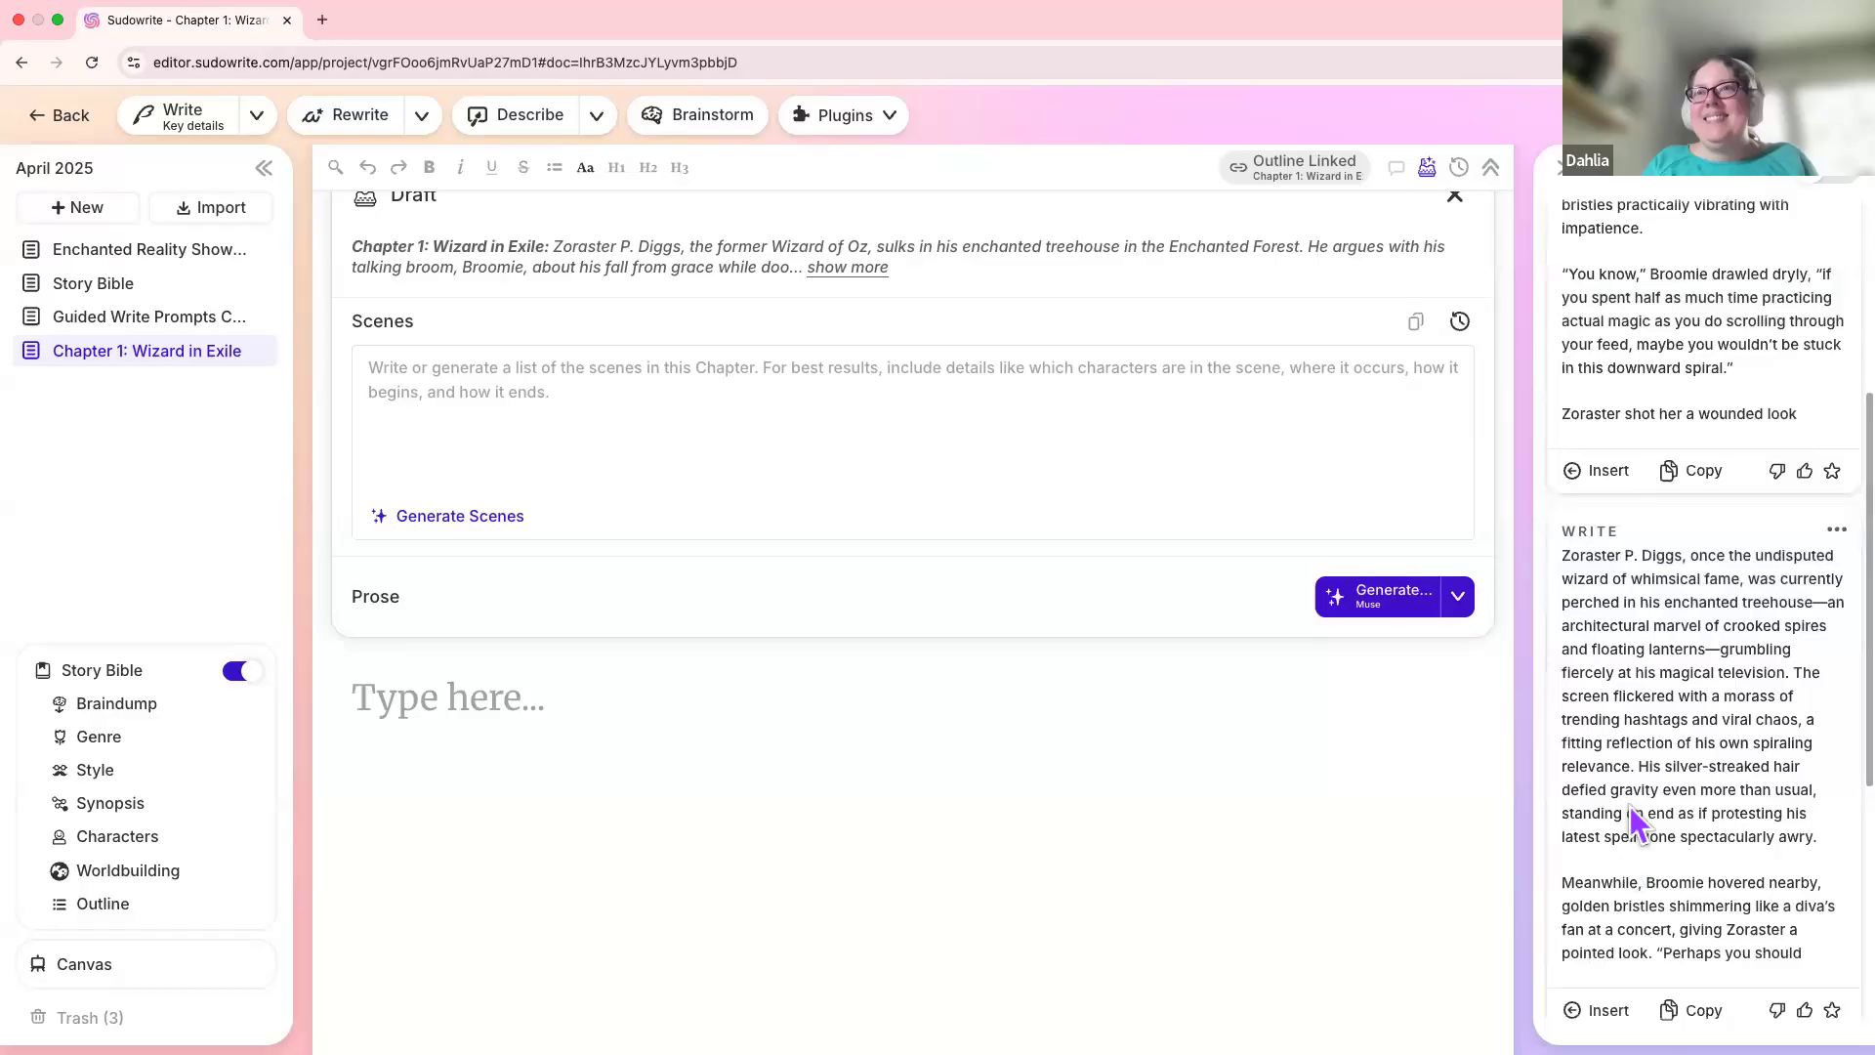
scroll(1628, 801, down, 12)
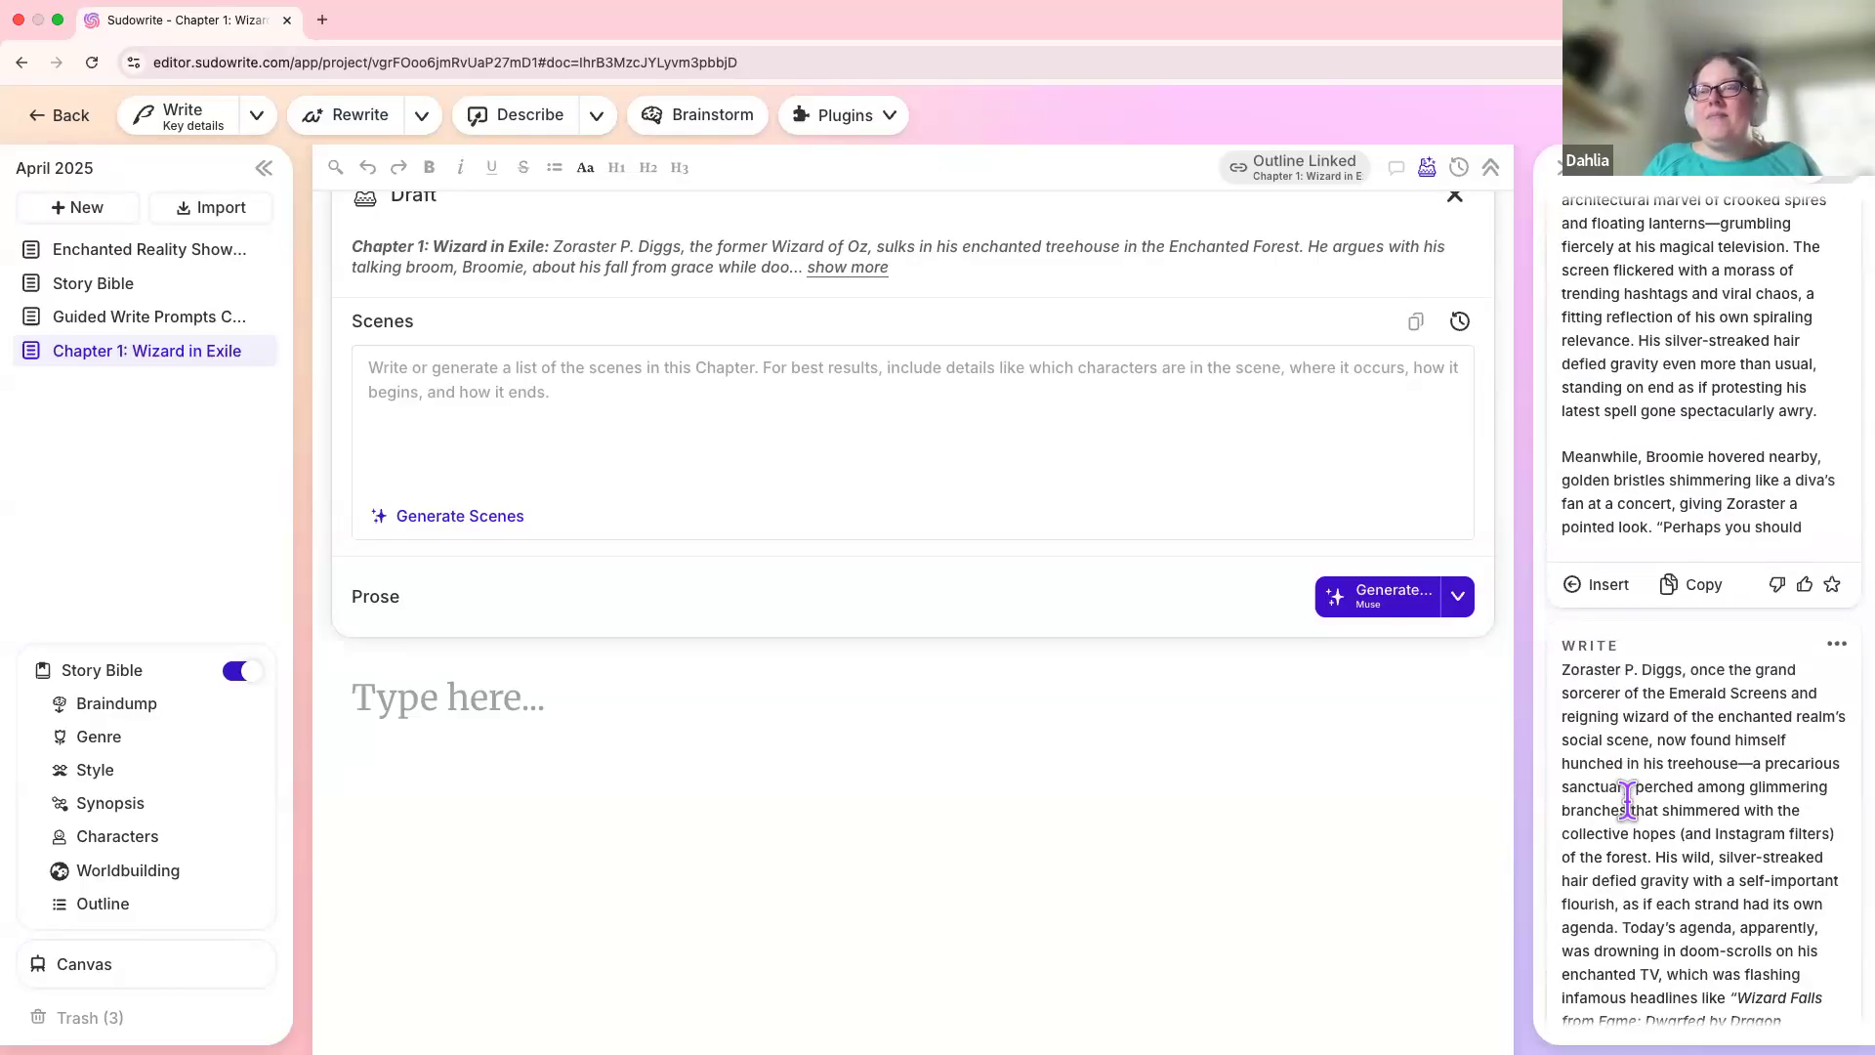
scroll(1628, 799, up, 10)
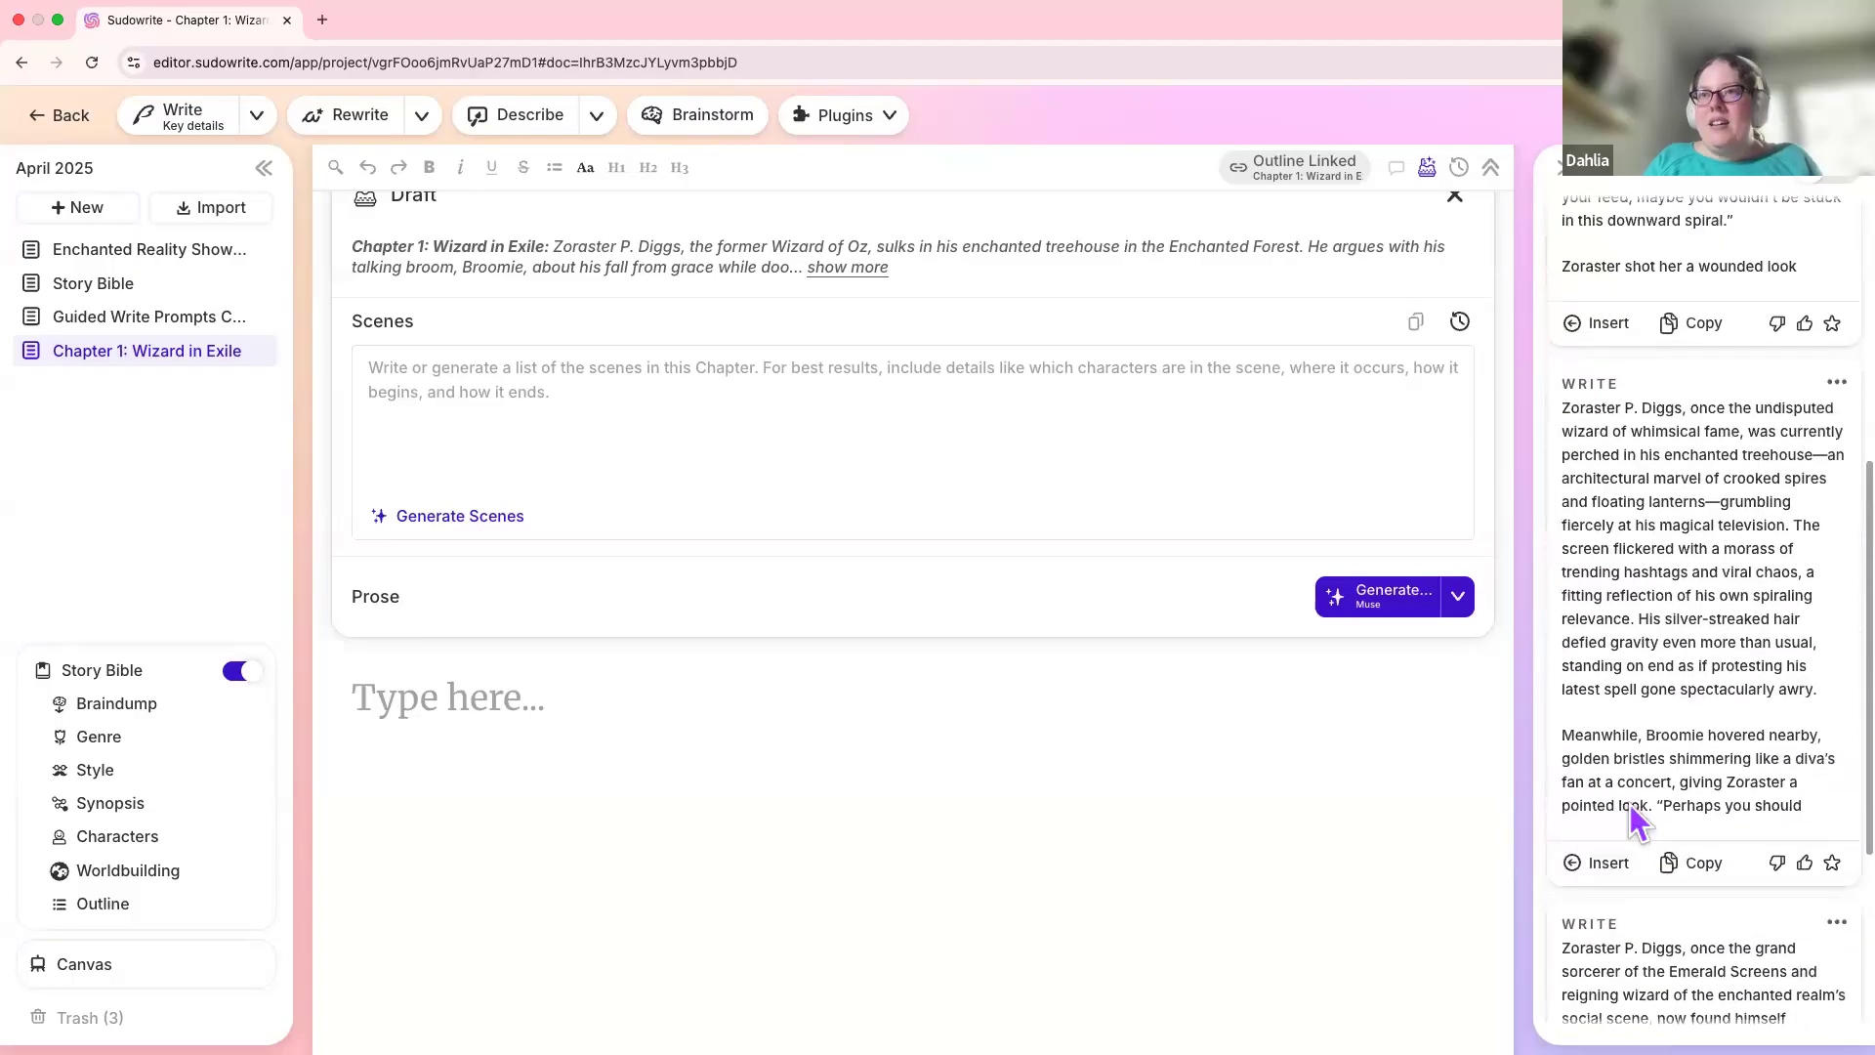
scroll(1627, 799, down, 14)
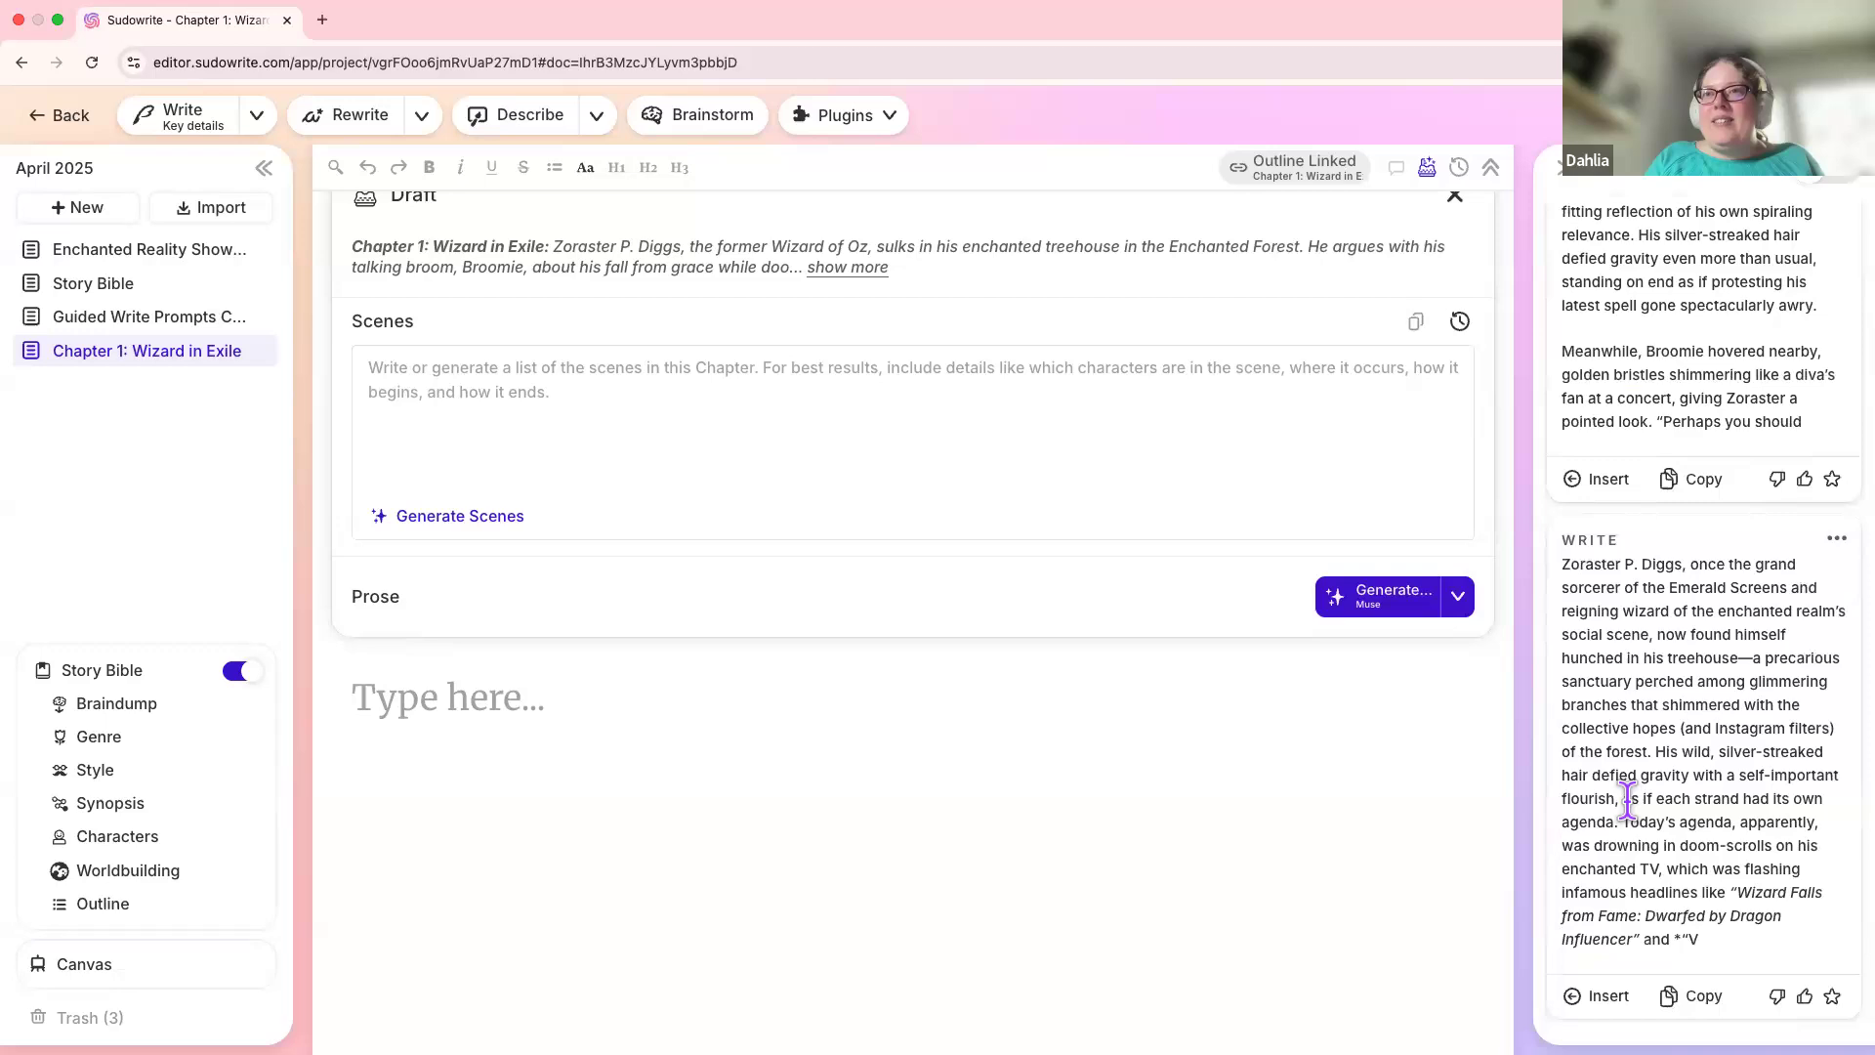
scroll(1649, 799, up, 15)
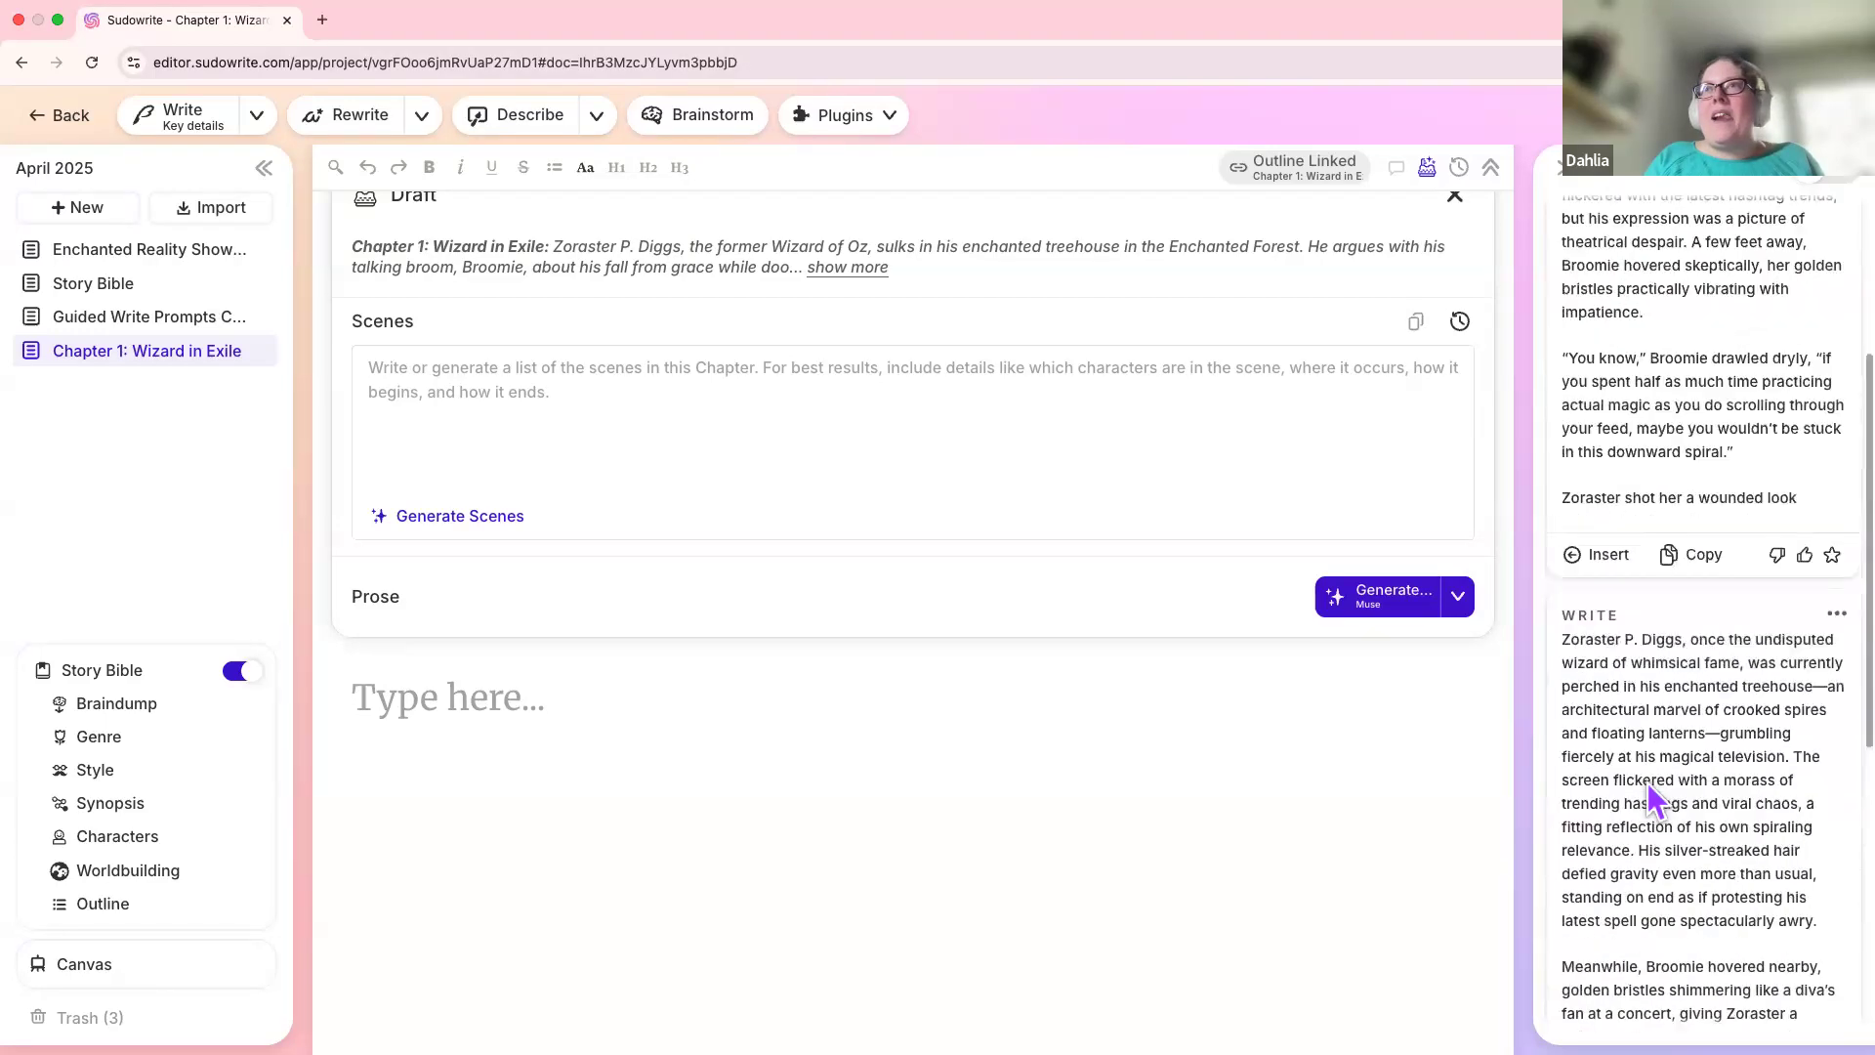
scroll(1649, 799, up, 7)
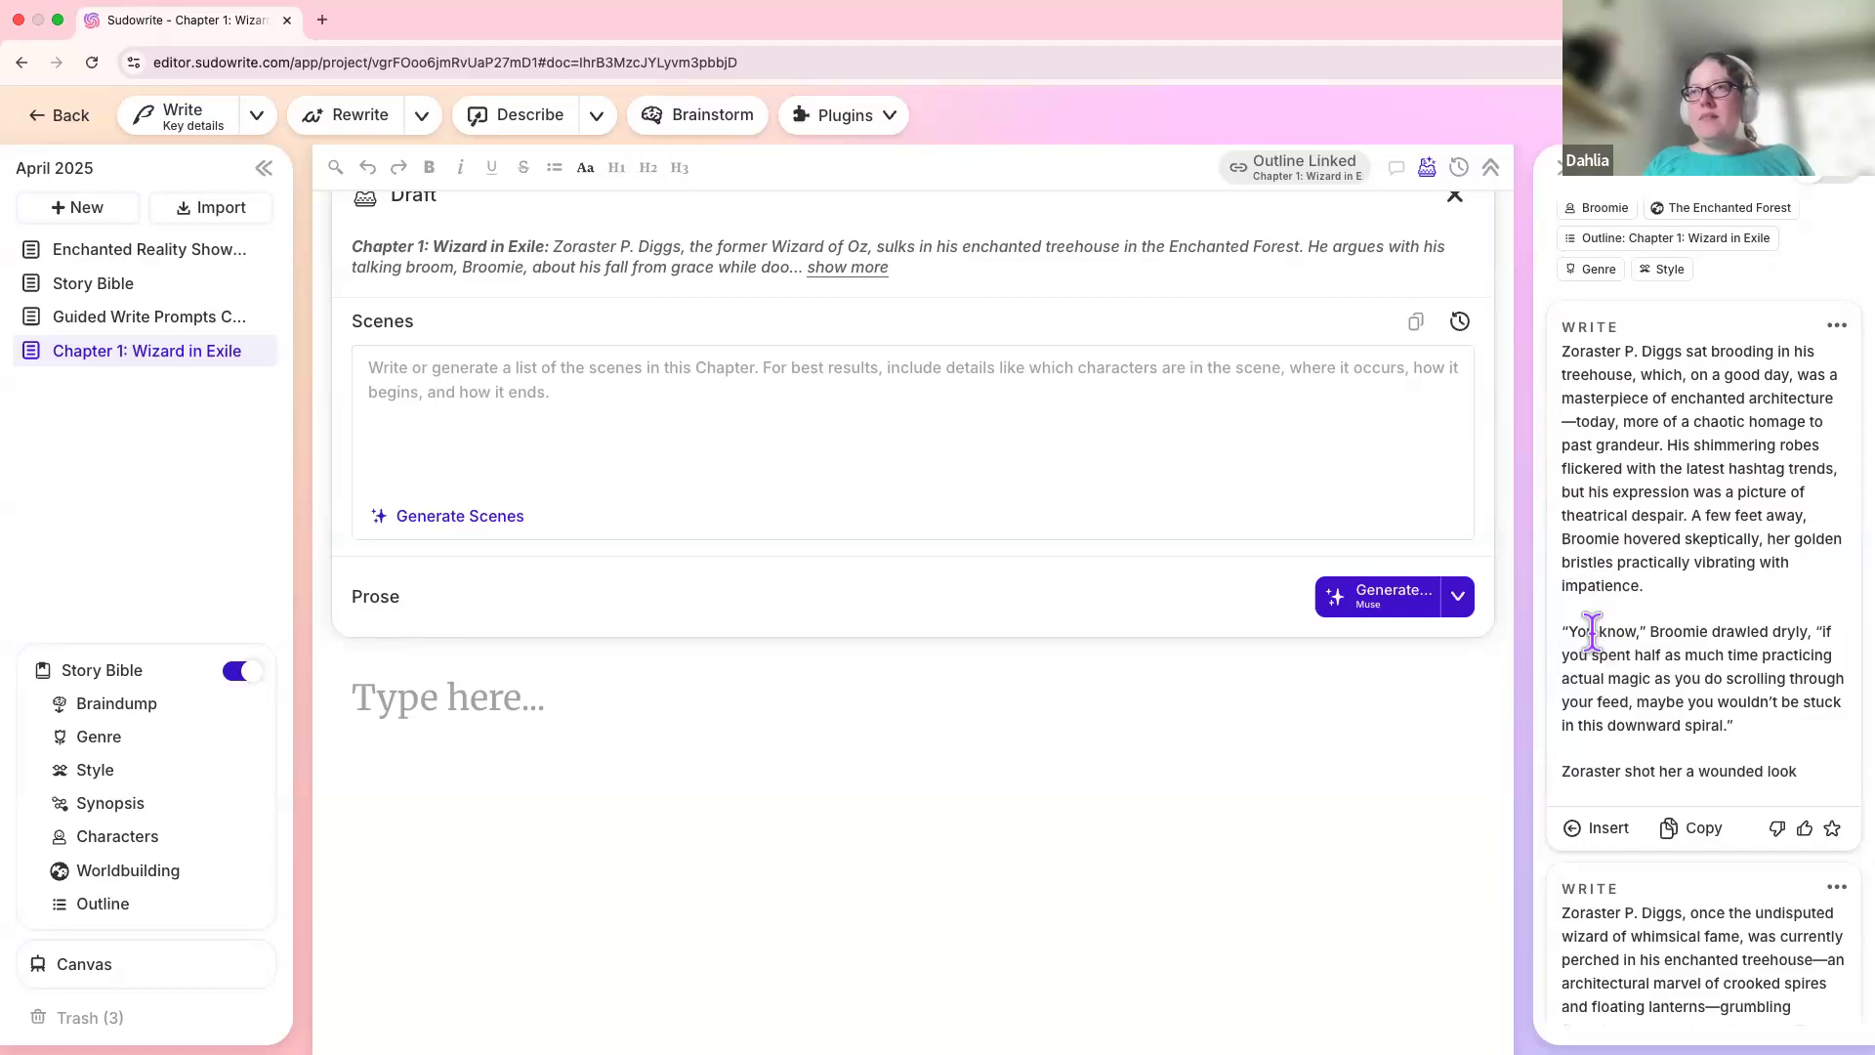
scroll(1590, 640, down, 2)
scroll(1589, 653, down, 2)
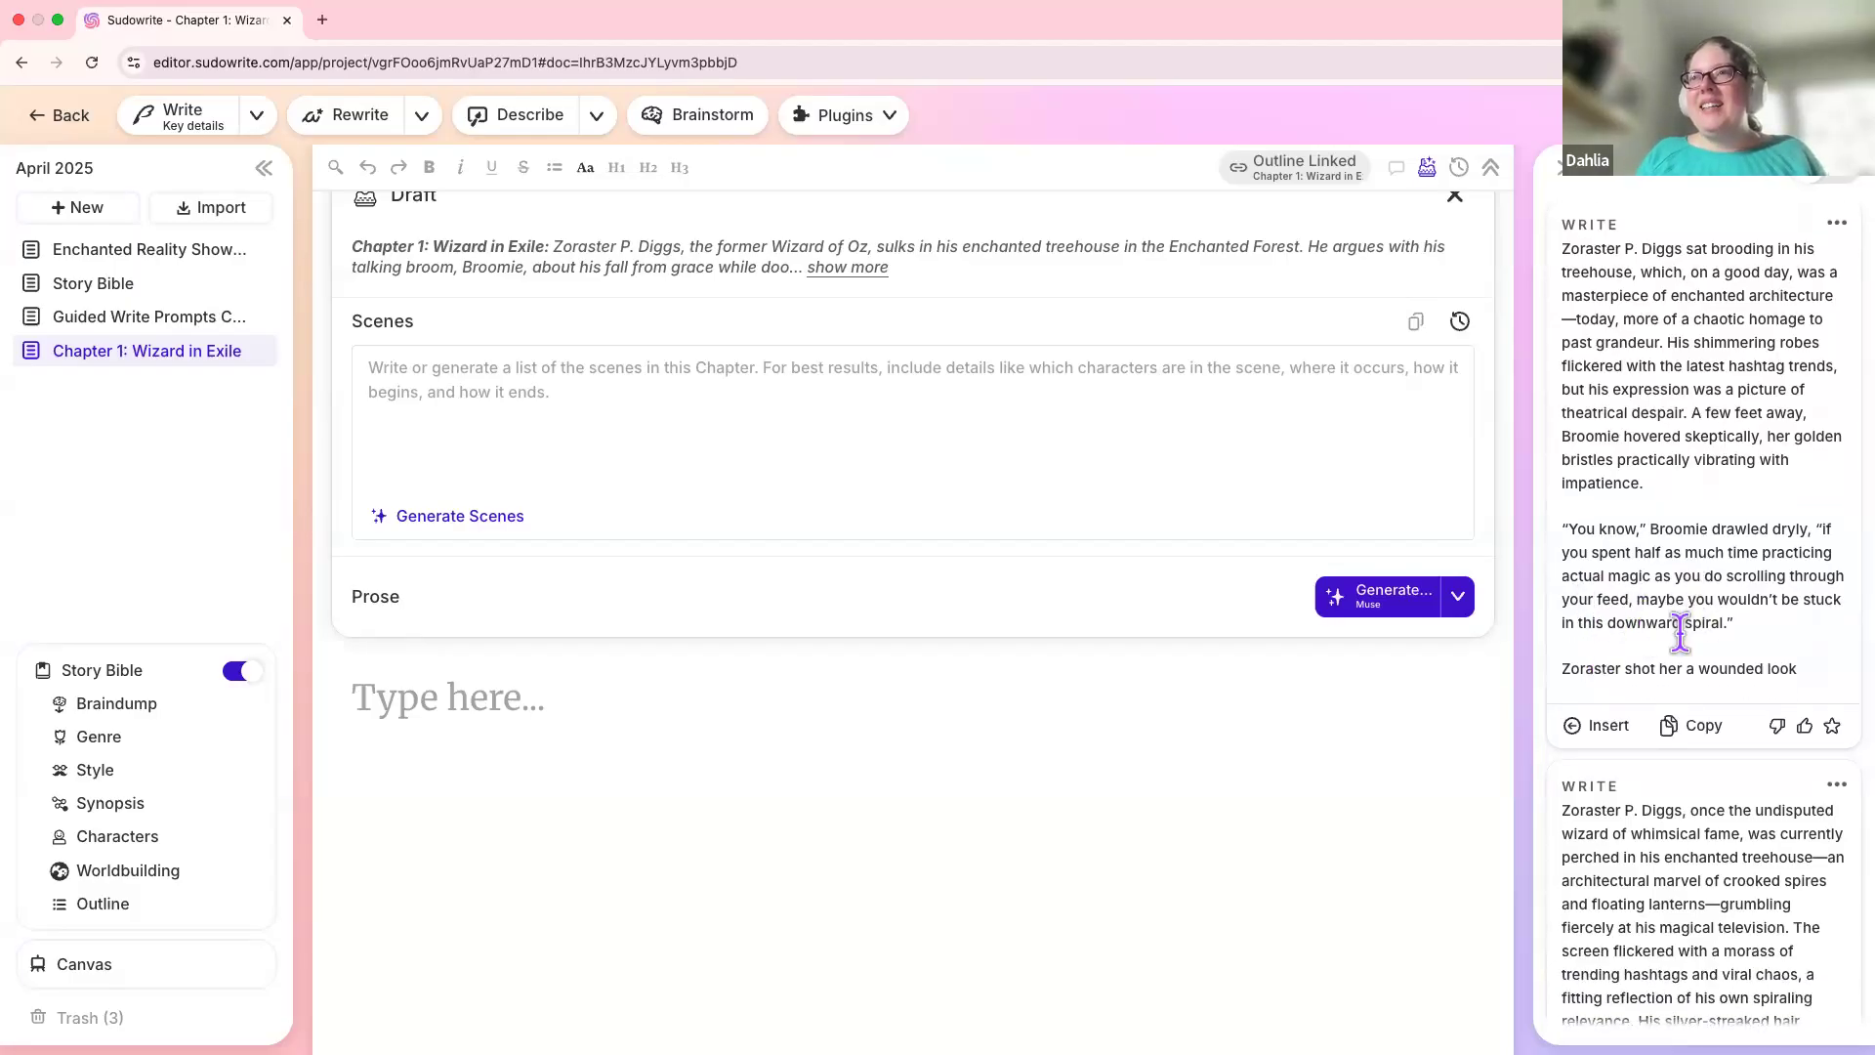
scroll(1678, 635, up, 5)
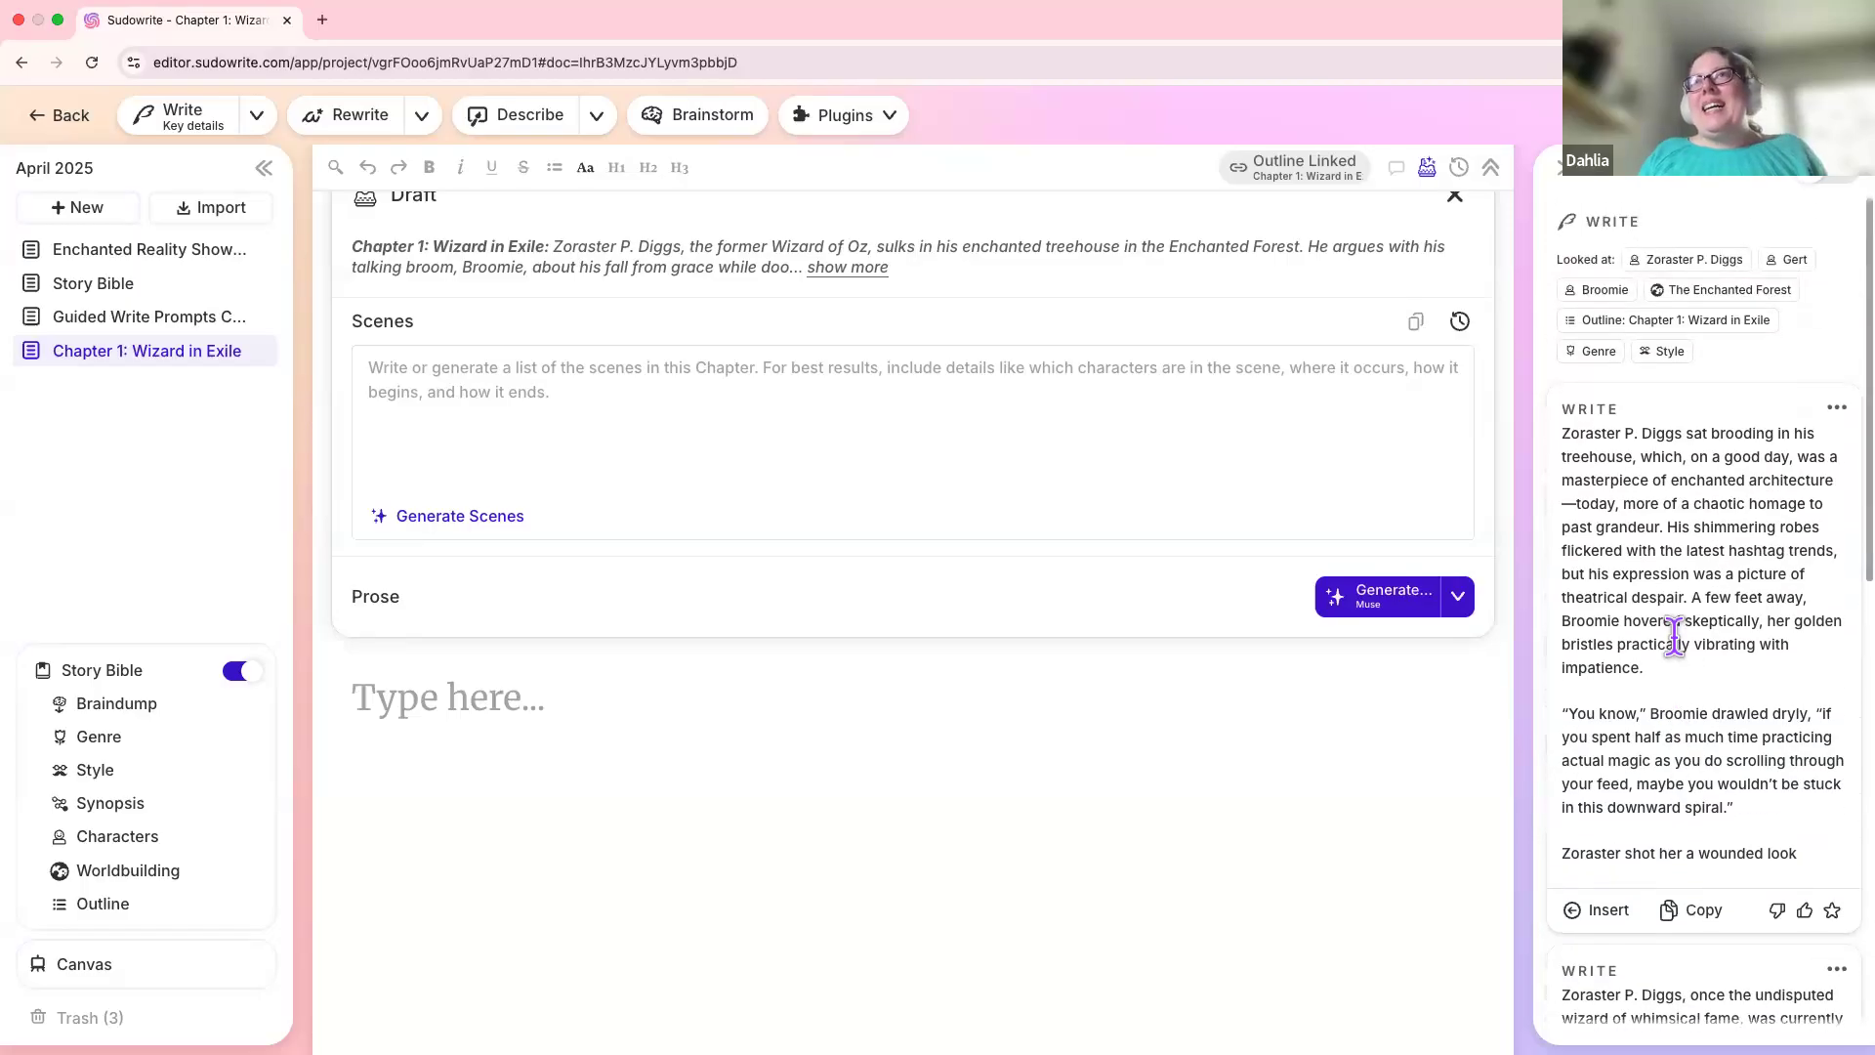
scroll(1675, 636, down, 3)
scroll(1644, 549, down, 2)
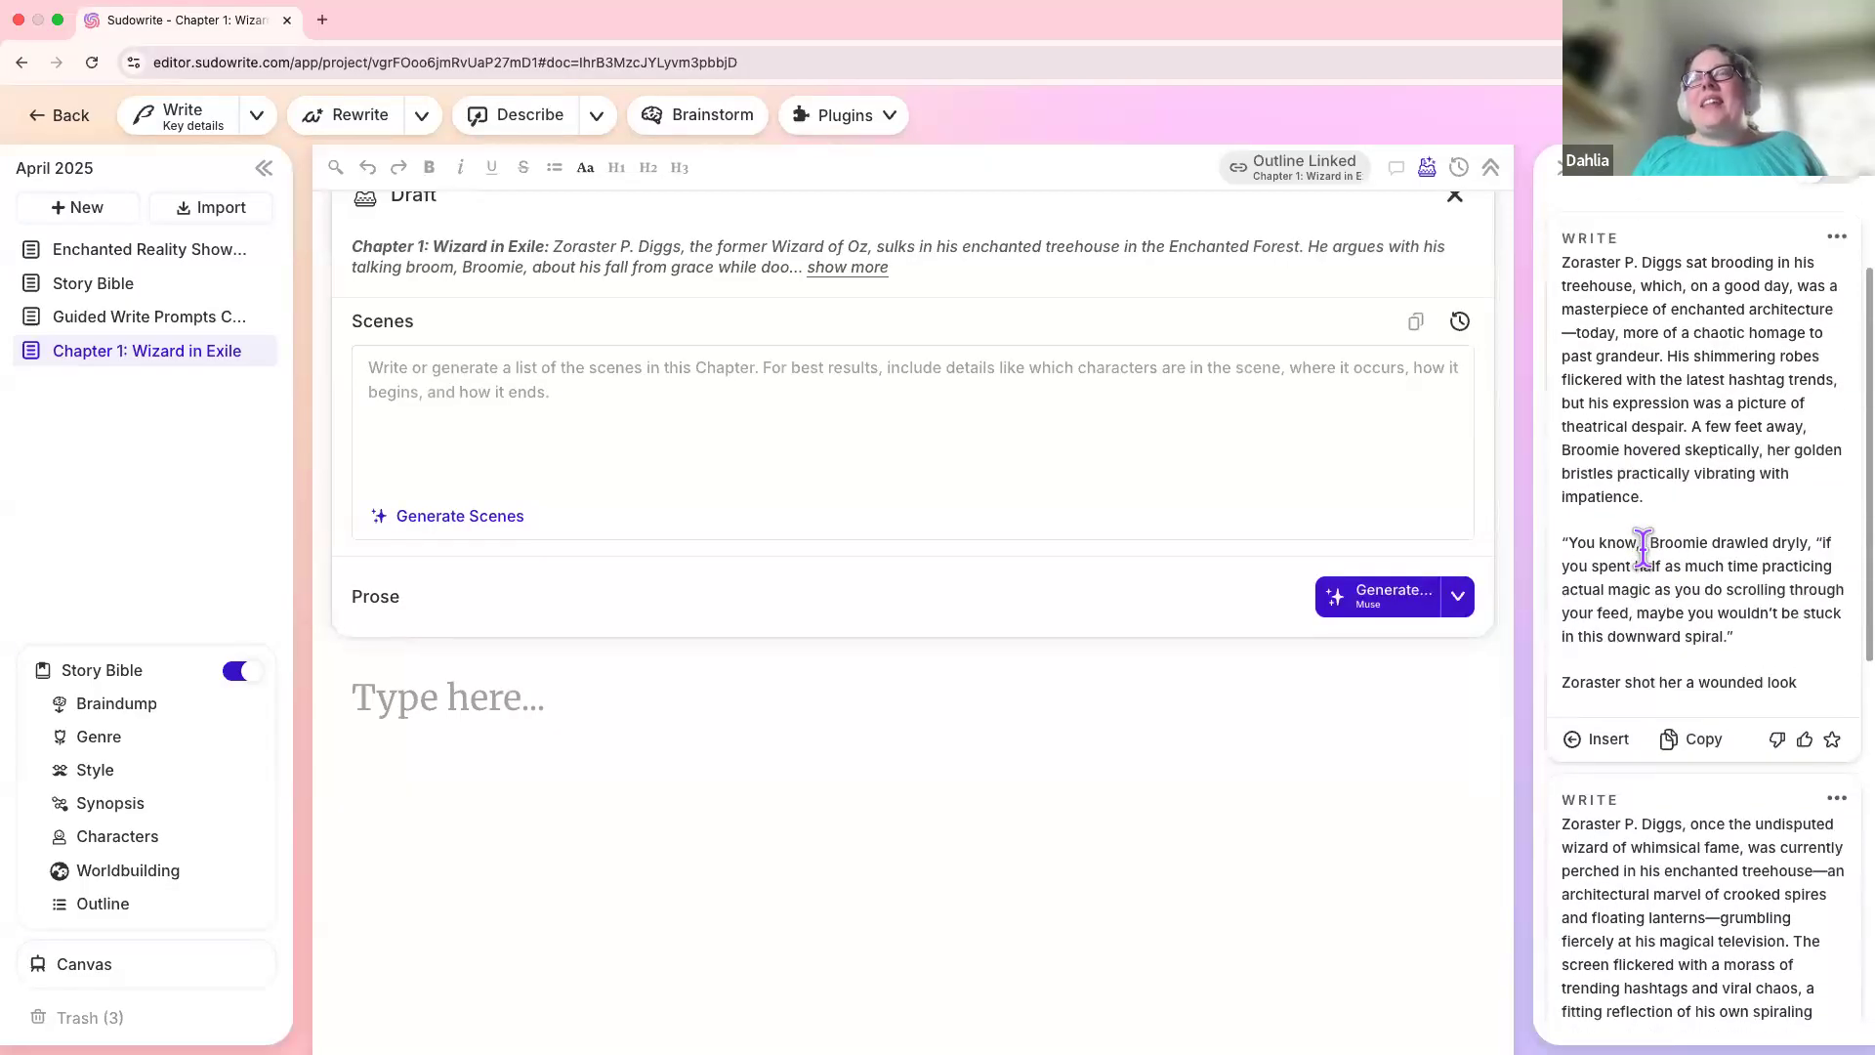
scroll(1644, 548, up, 1)
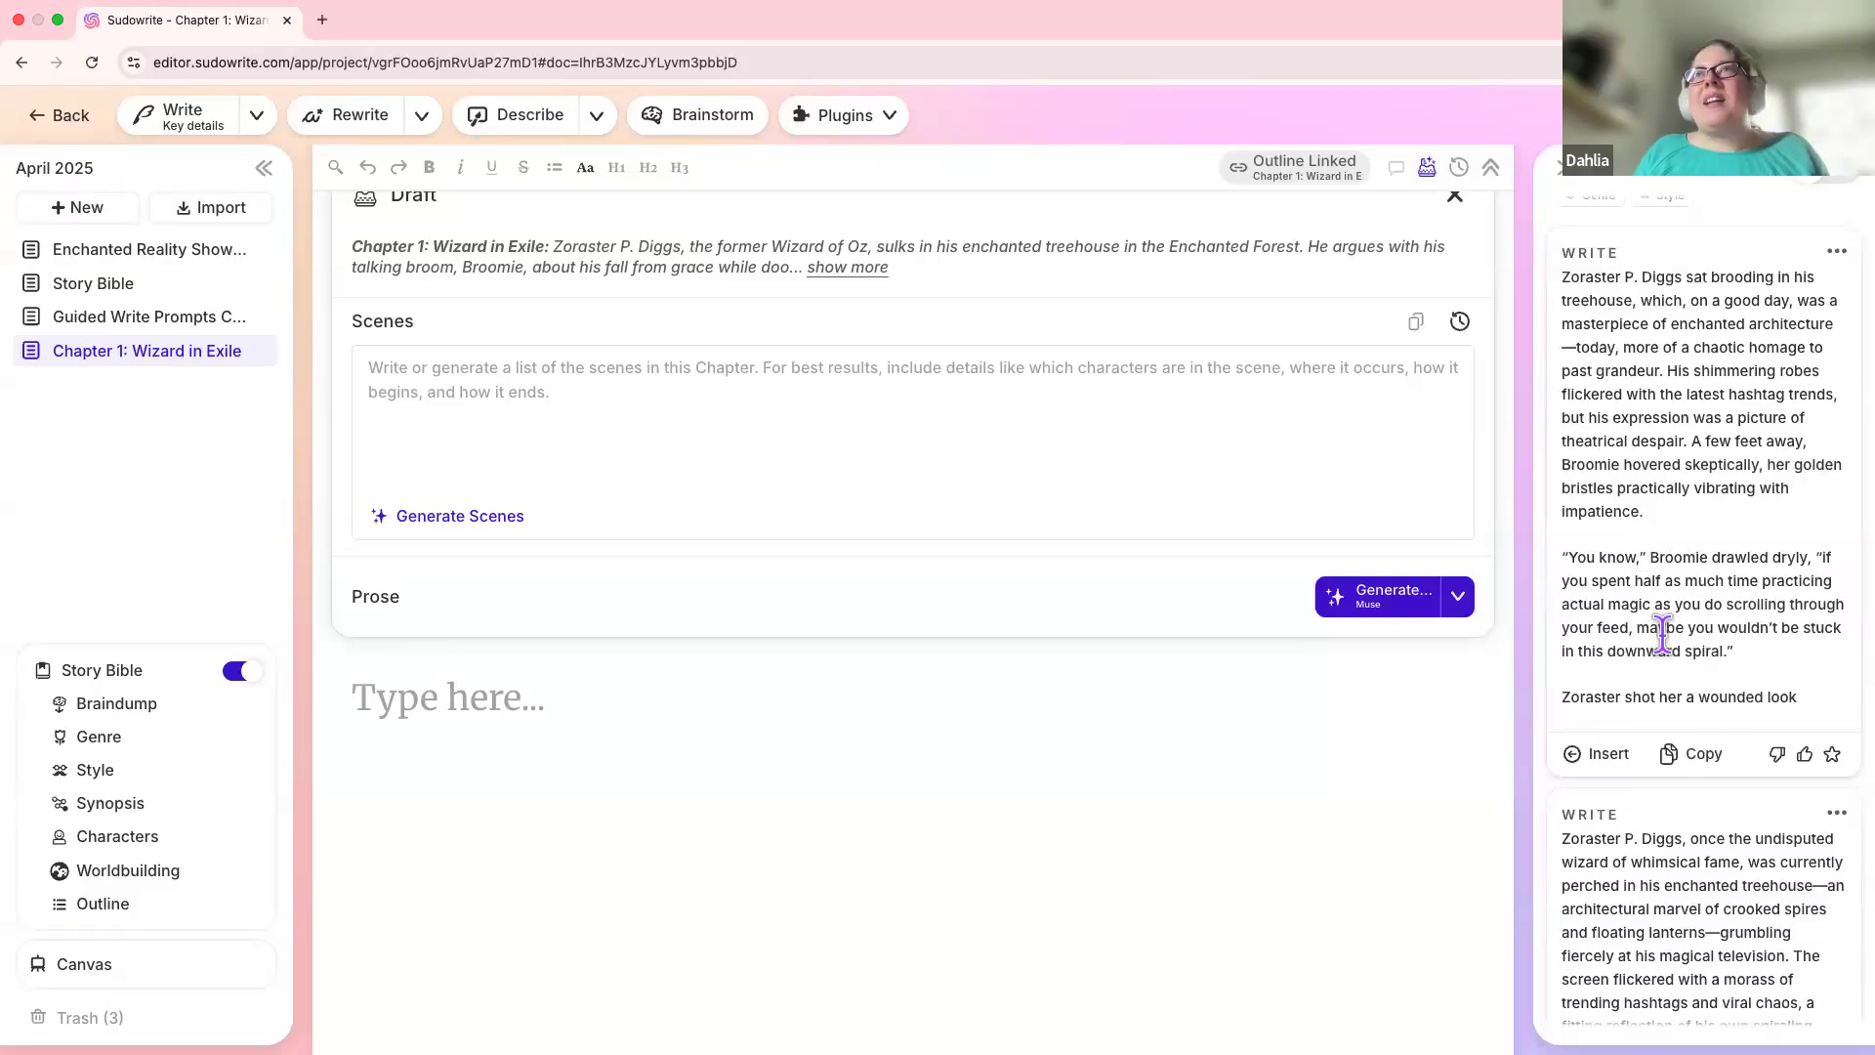
Step: Insert the first Write card's prose into the chapter's empty body and copy that card's text
scroll(1661, 633, up, 2)
click(1256, 723)
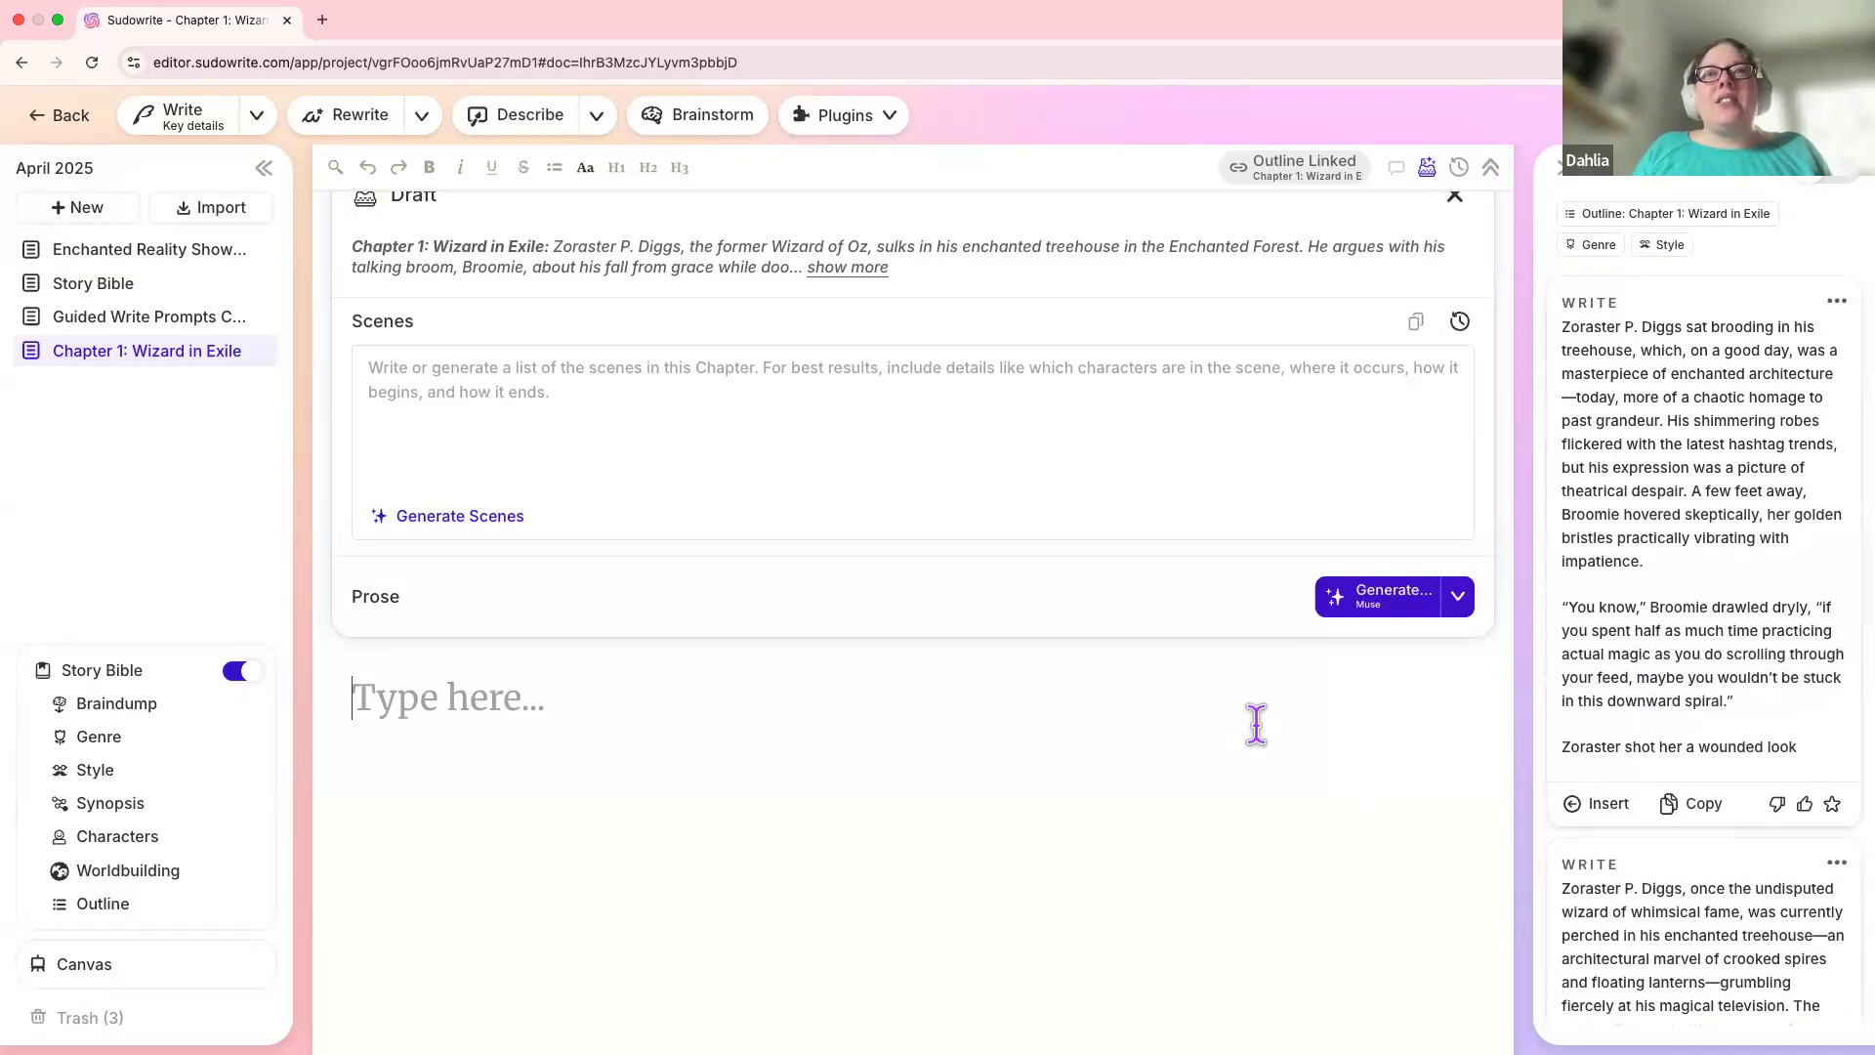
click(1607, 807)
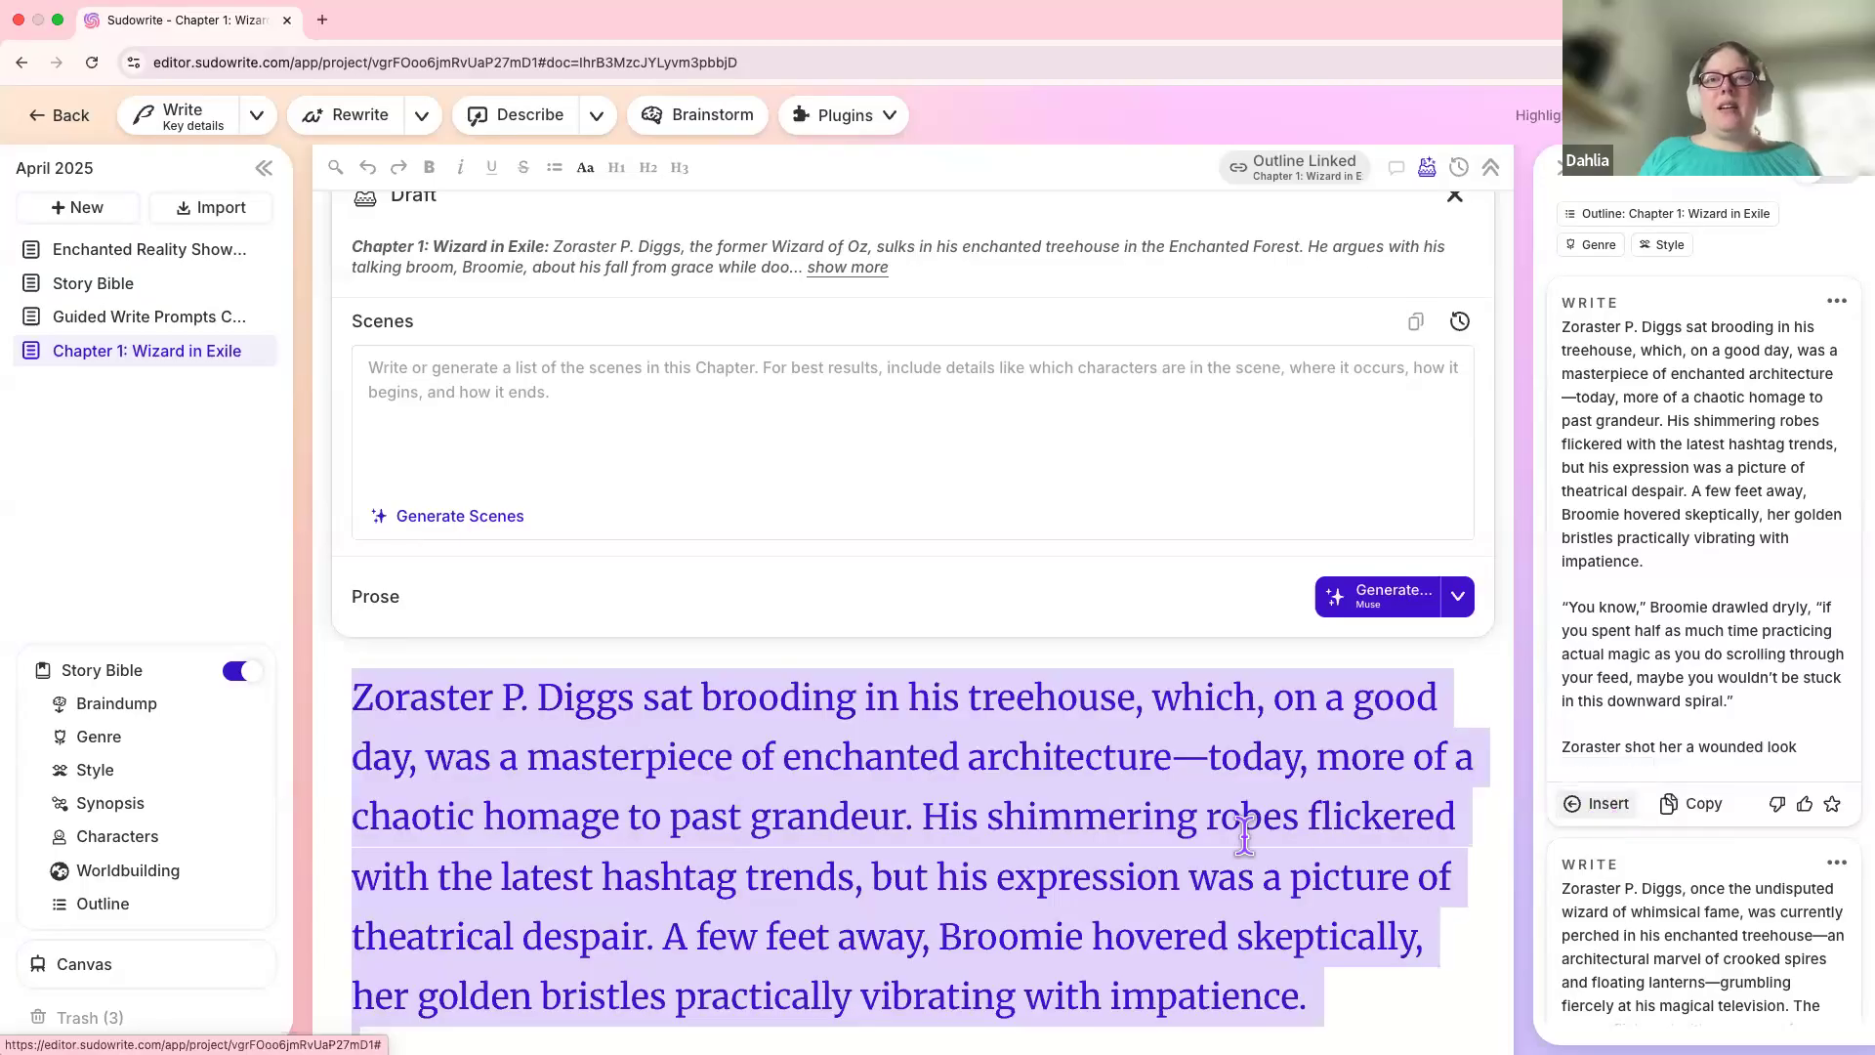
click(1691, 805)
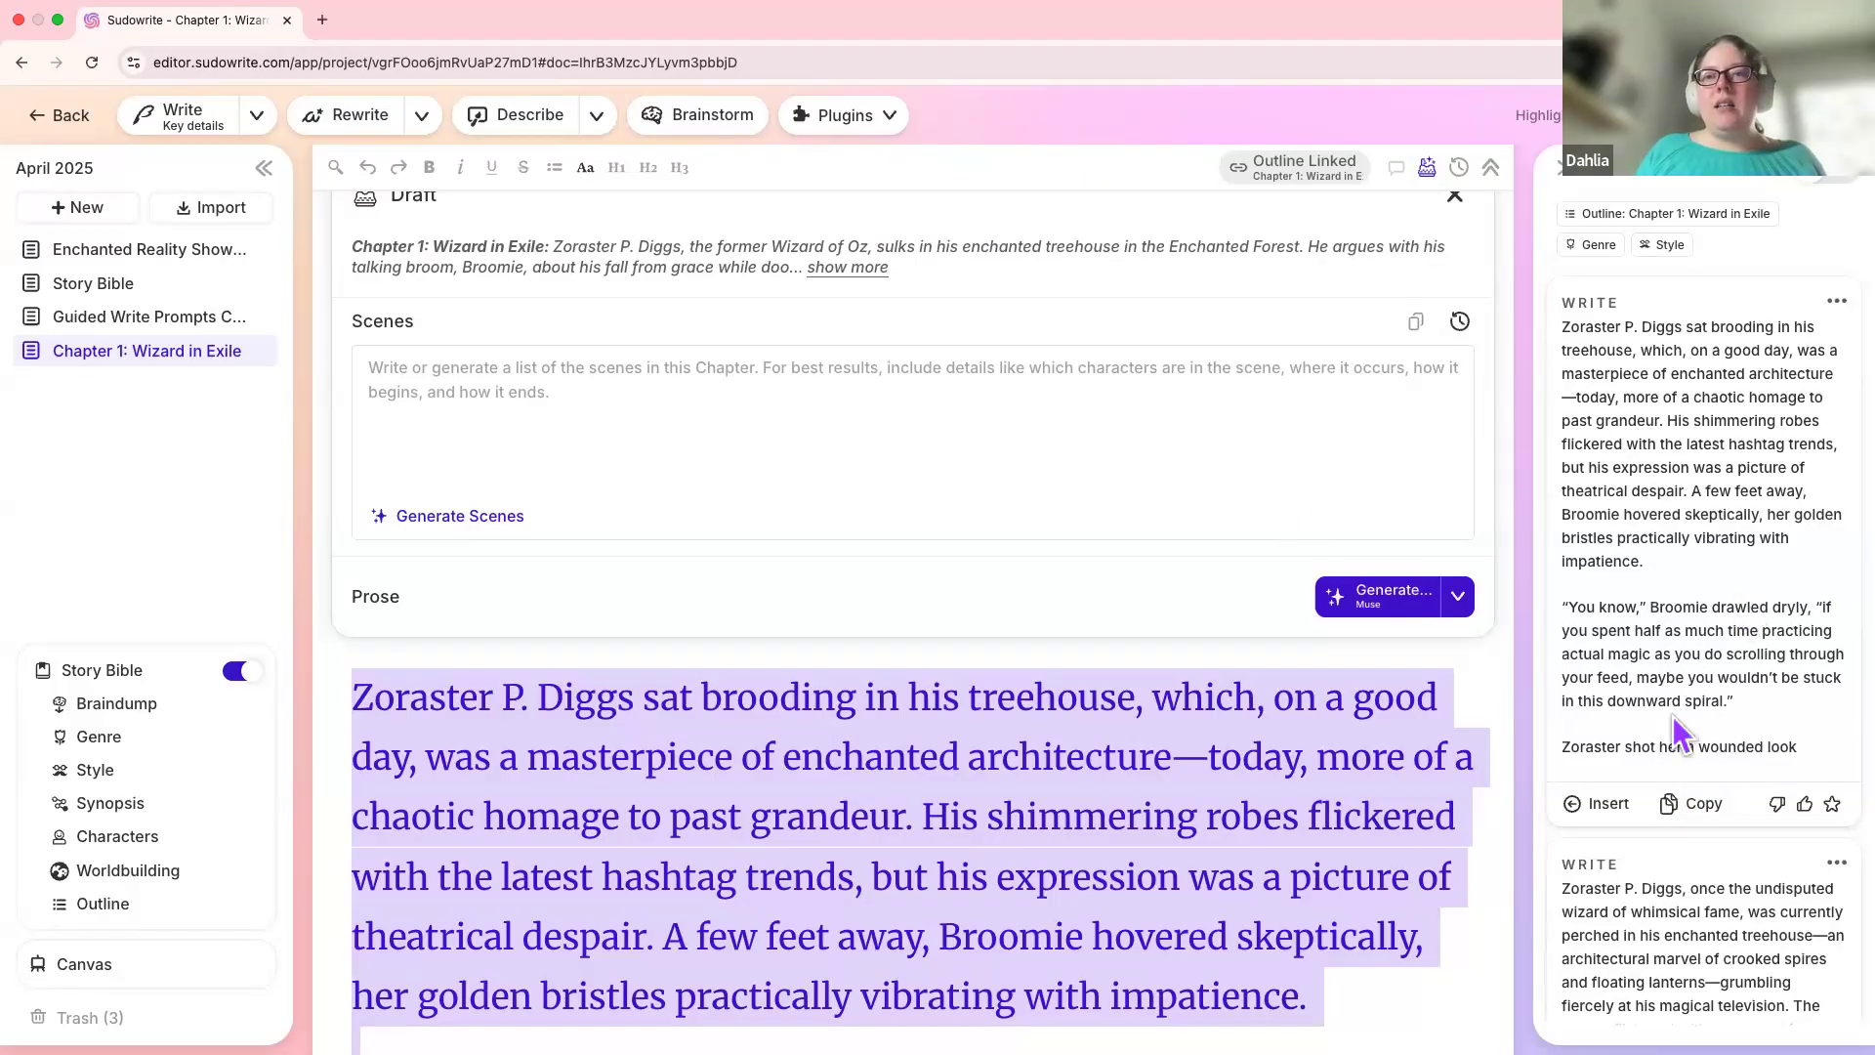
click(1404, 826)
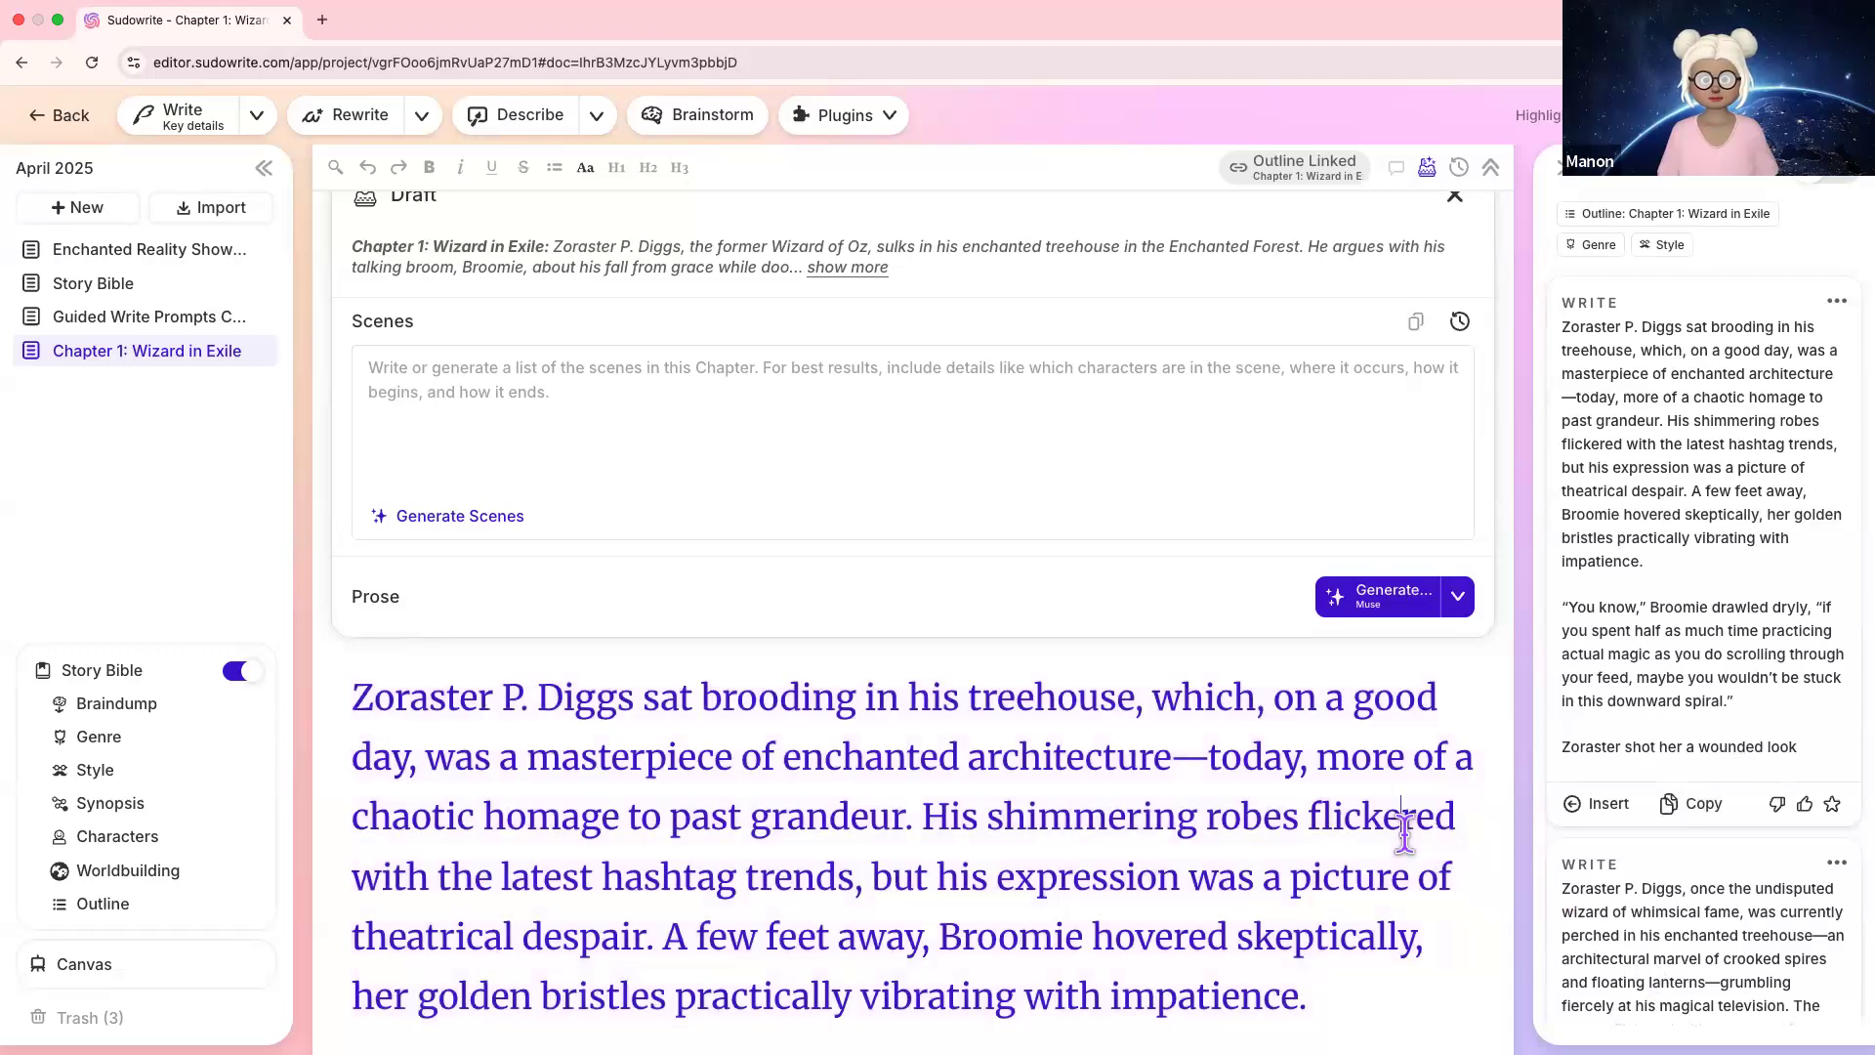
Step: Review the inserted prose and close the Draft section above it
scroll(1405, 832, down, 3)
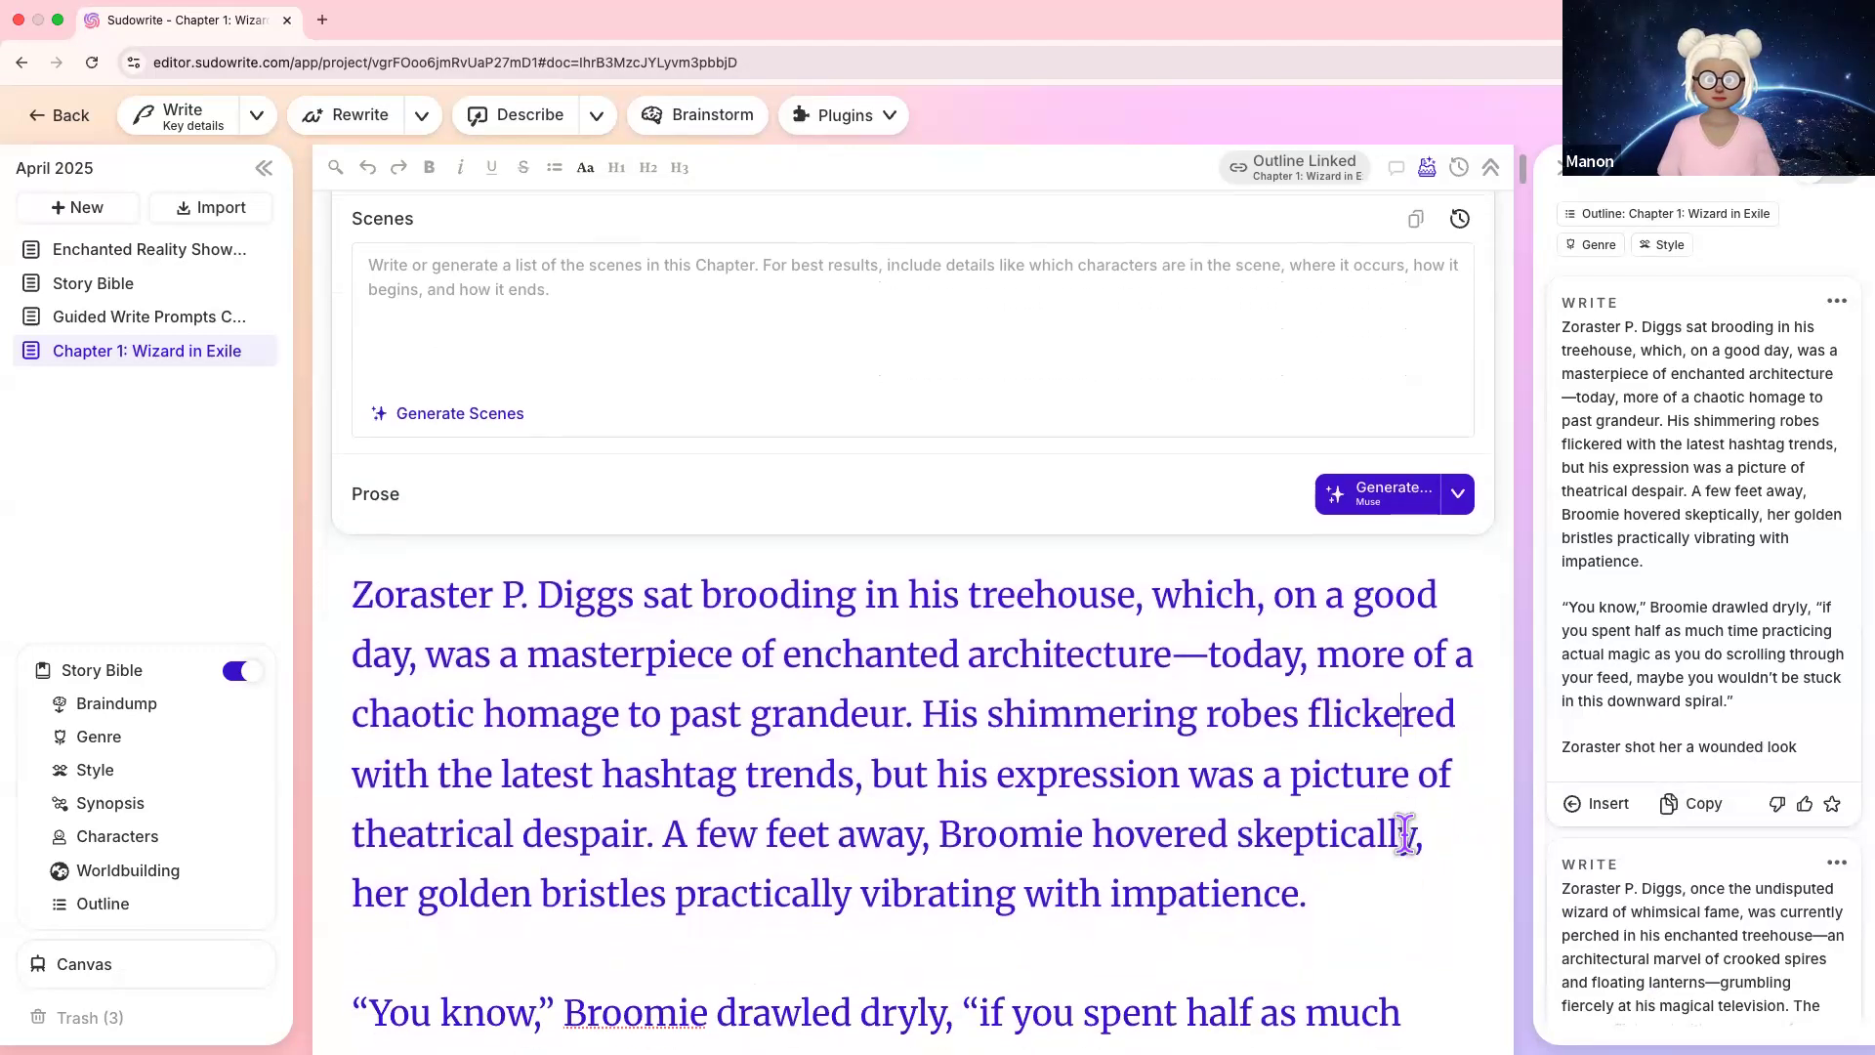
scroll(1405, 832, down, 2)
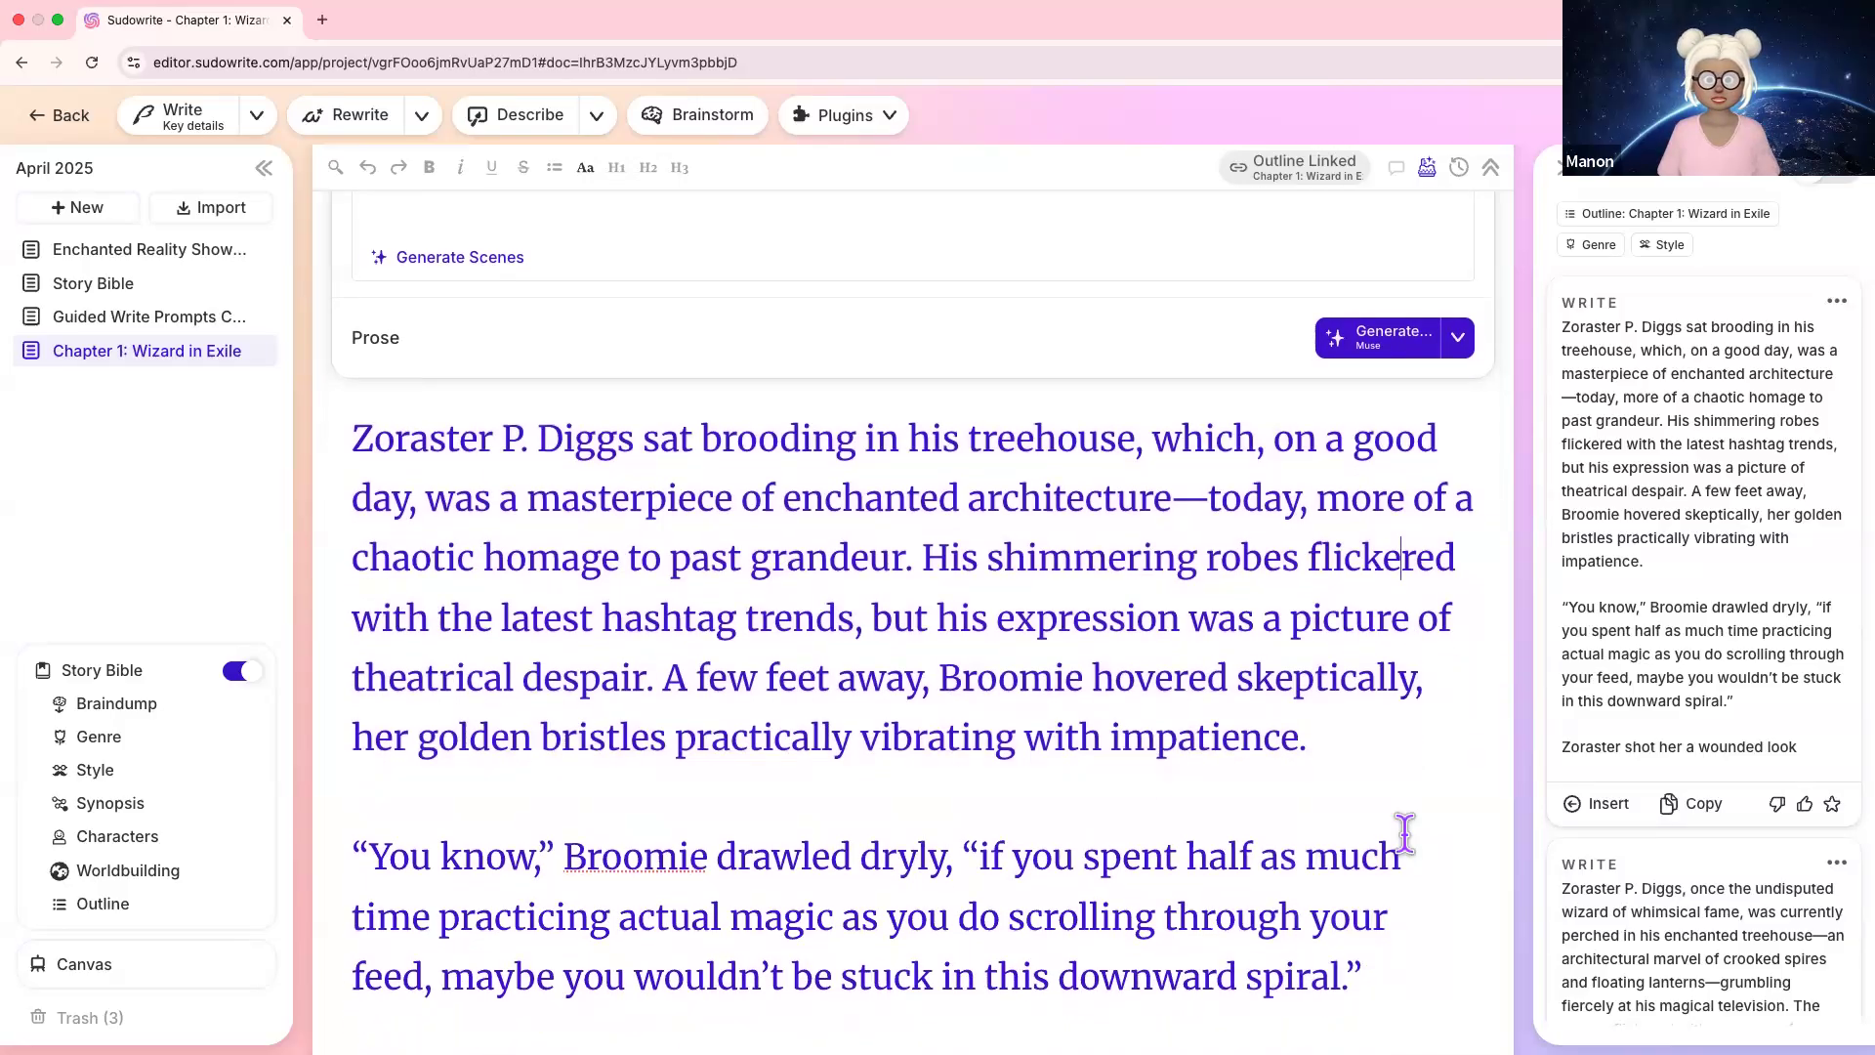
scroll(1404, 833, up, 1)
scroll(1405, 833, down, 1)
scroll(1404, 833, down, 1)
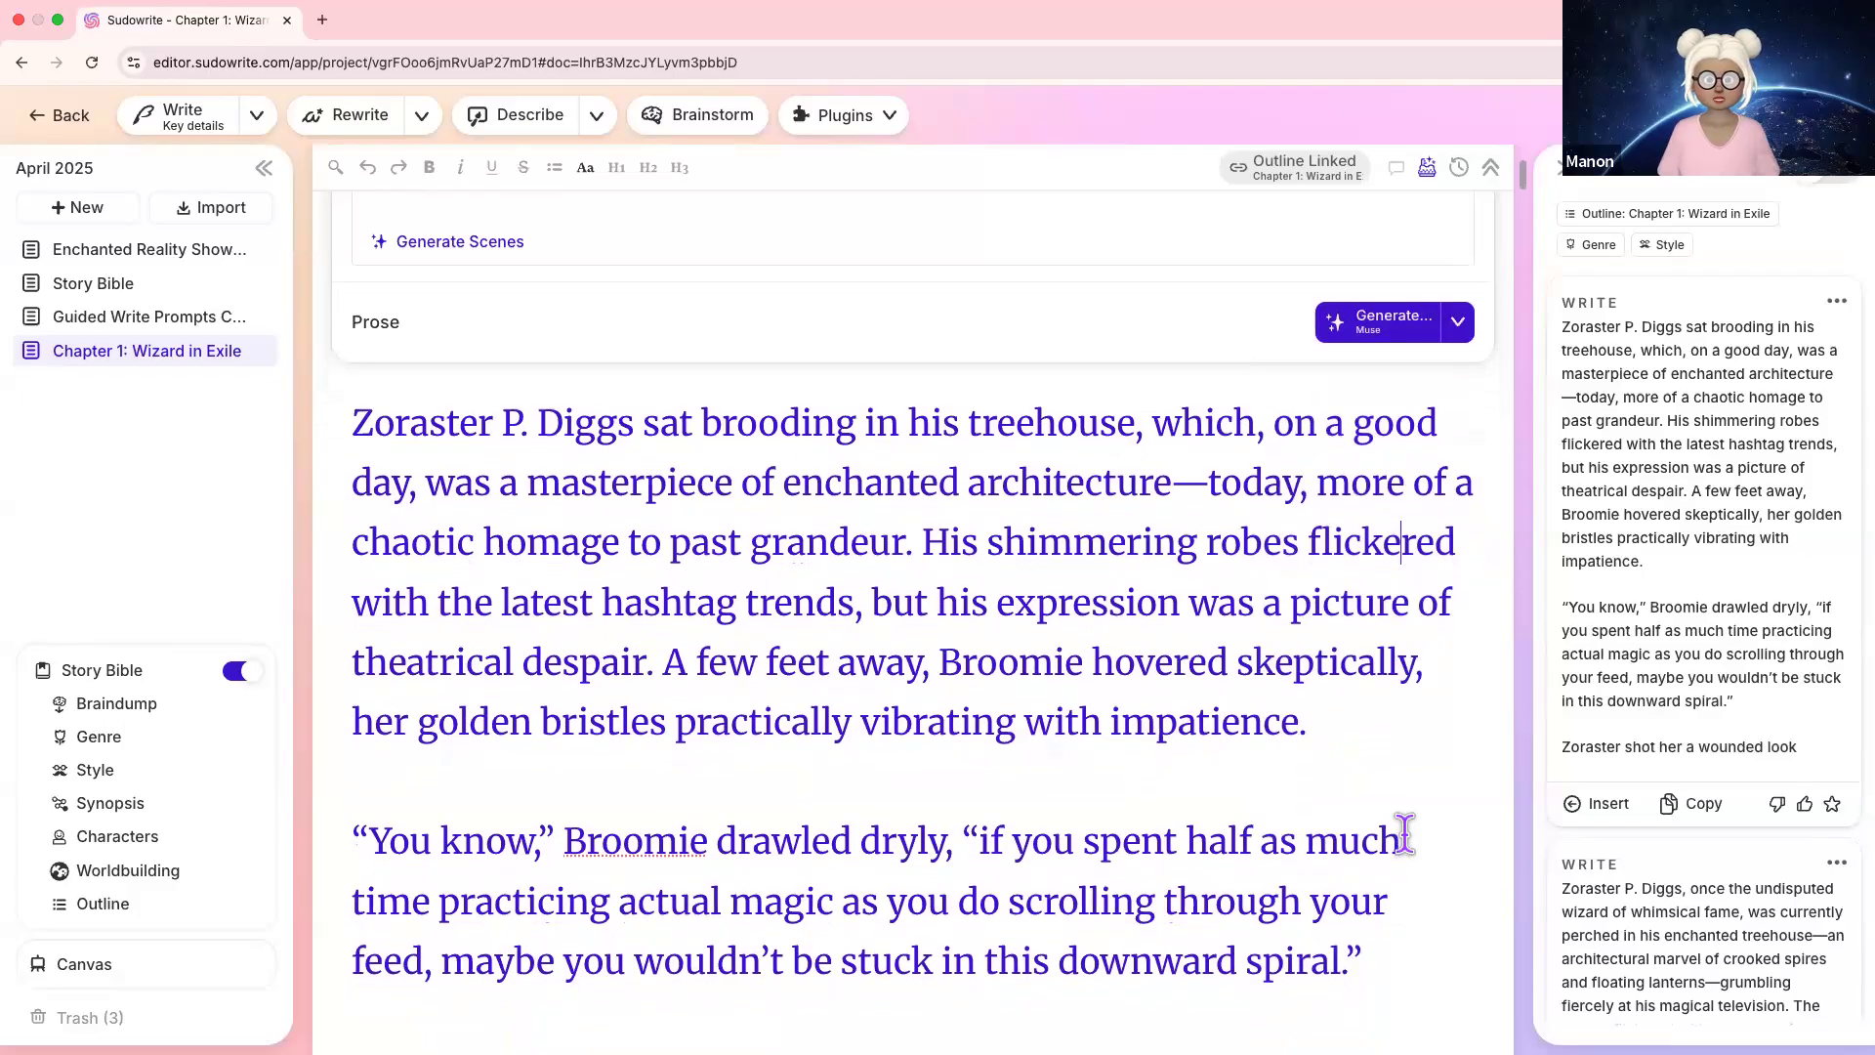
scroll(1405, 832, down, 1)
scroll(1404, 832, up, 3)
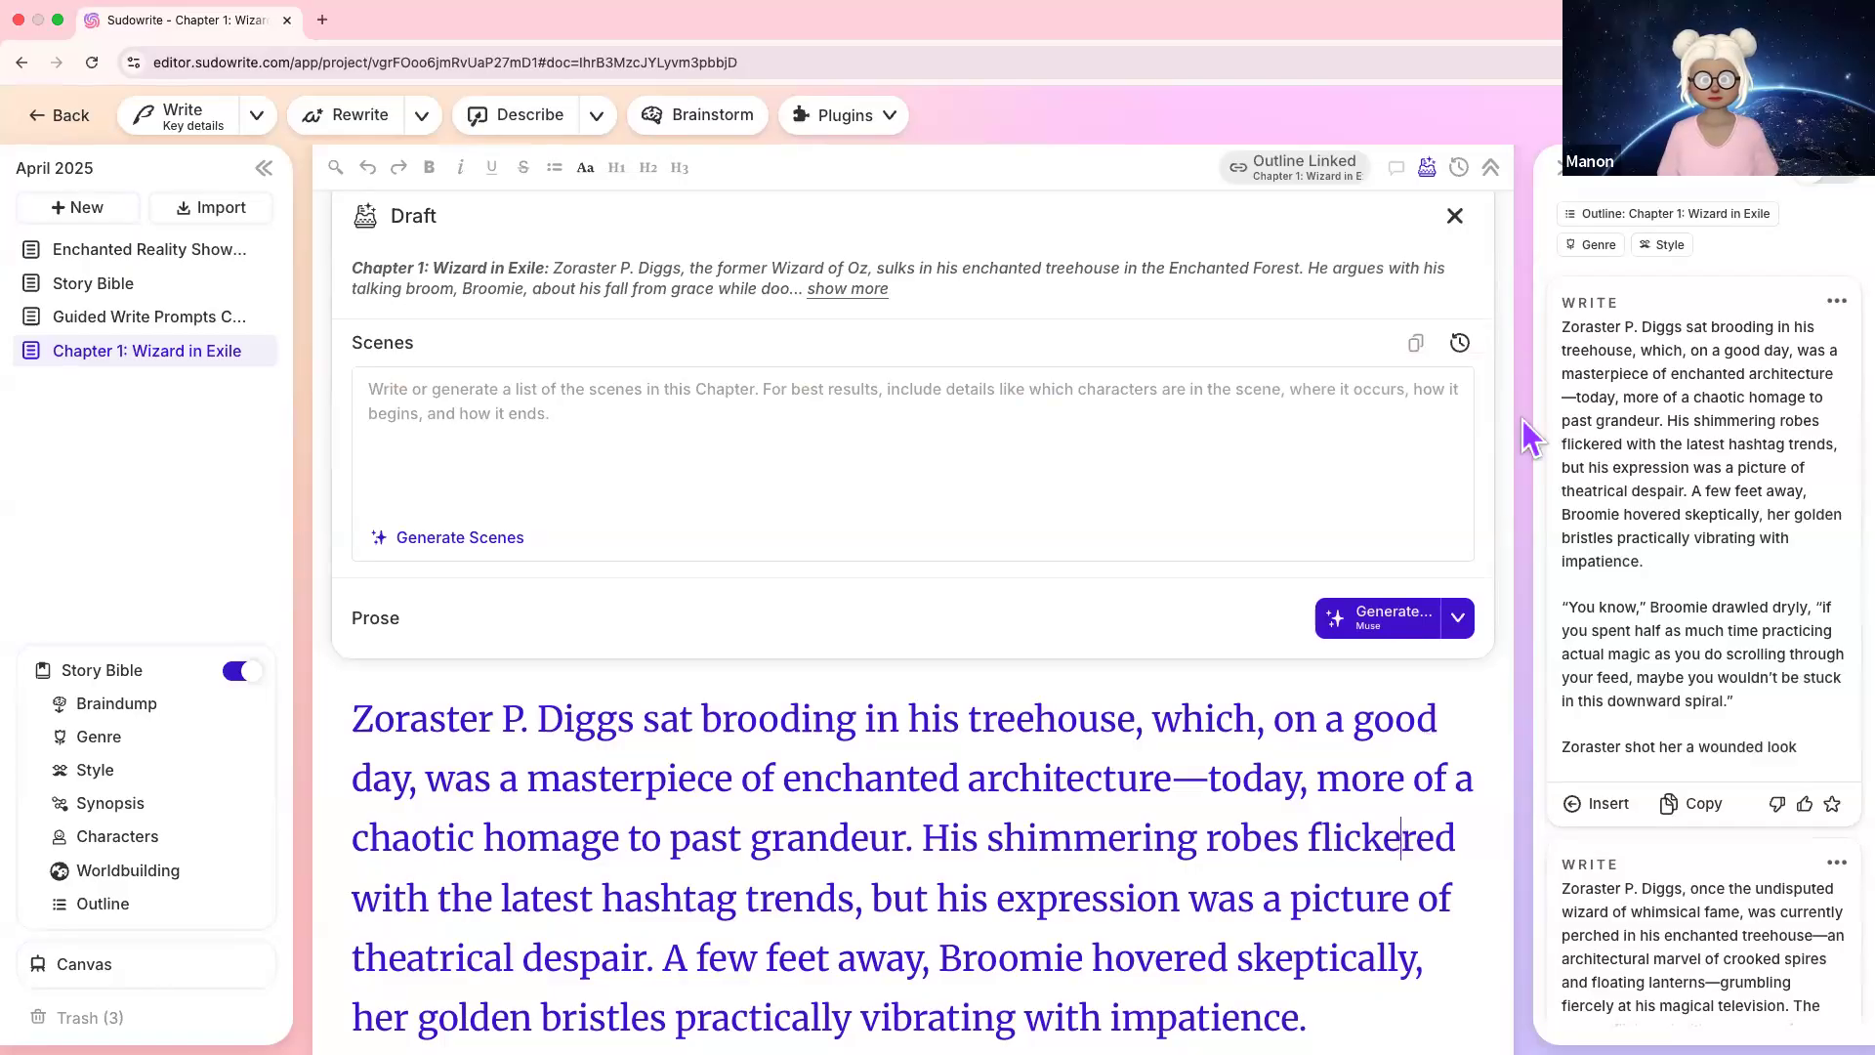
click(1450, 219)
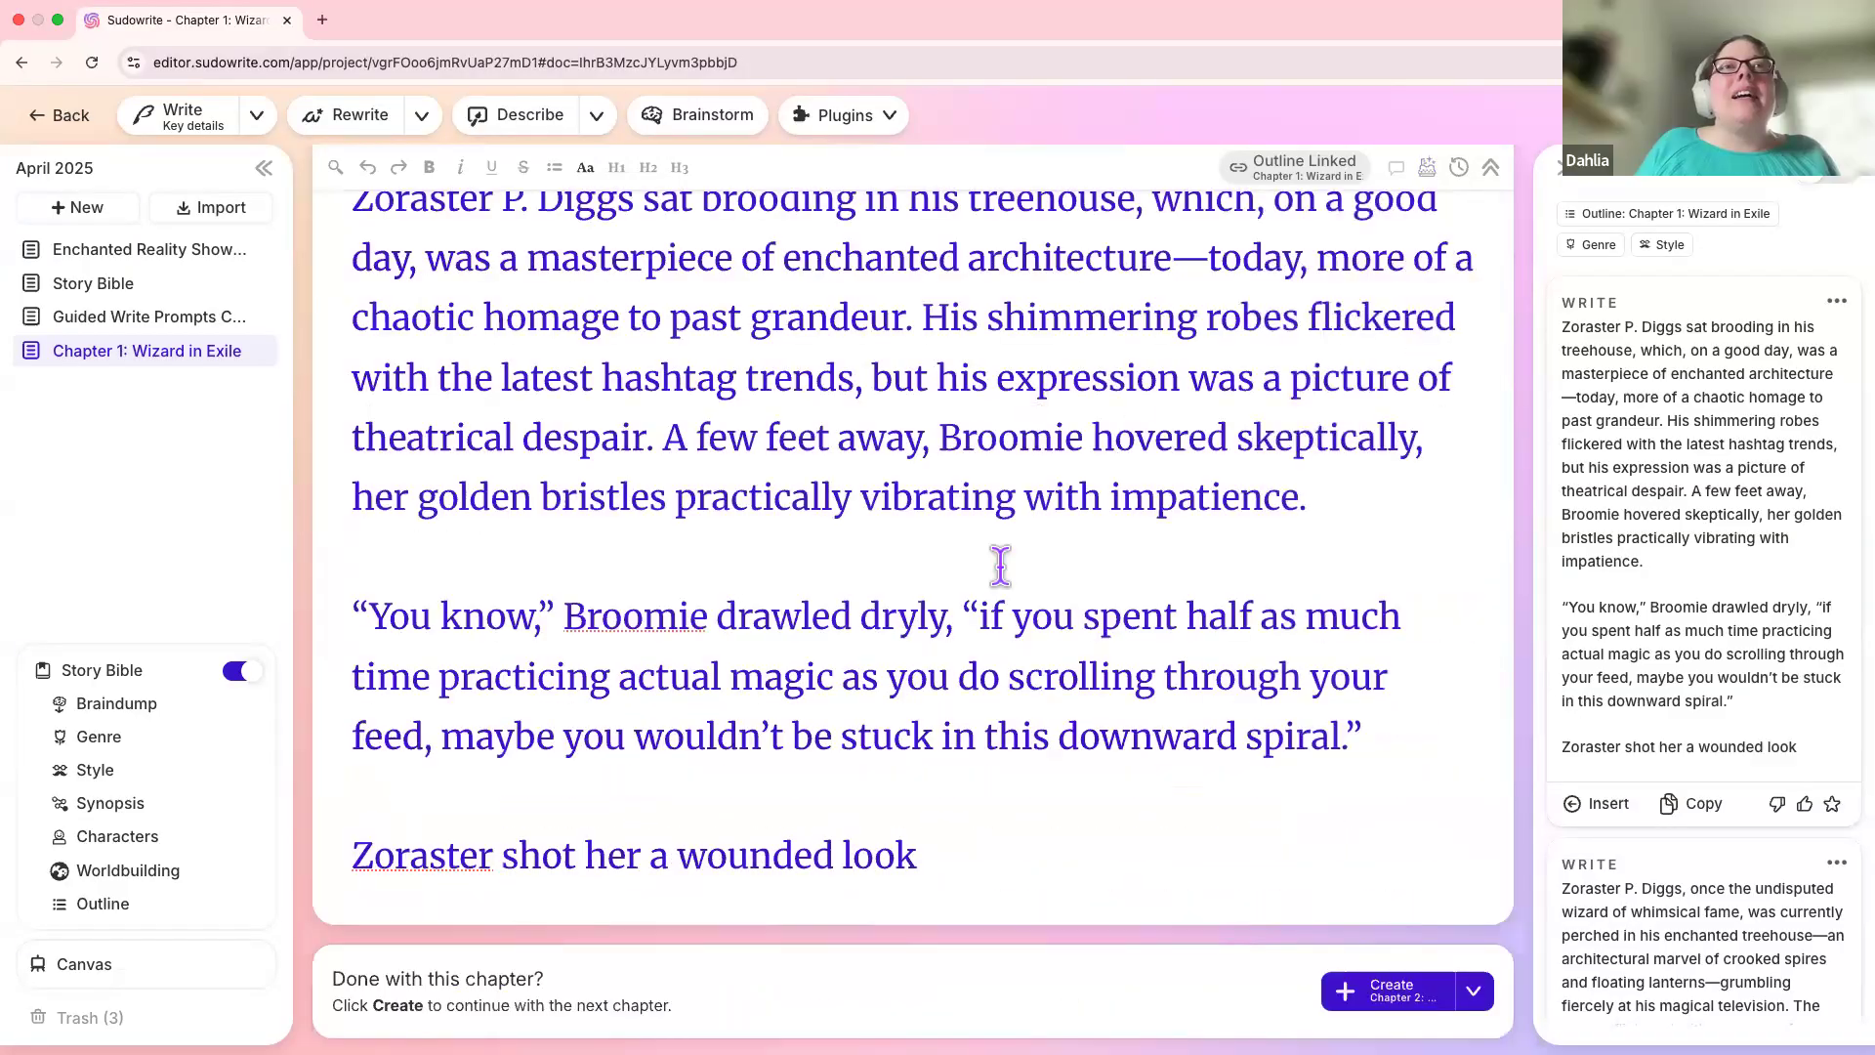
scroll(1000, 570, up, 1)
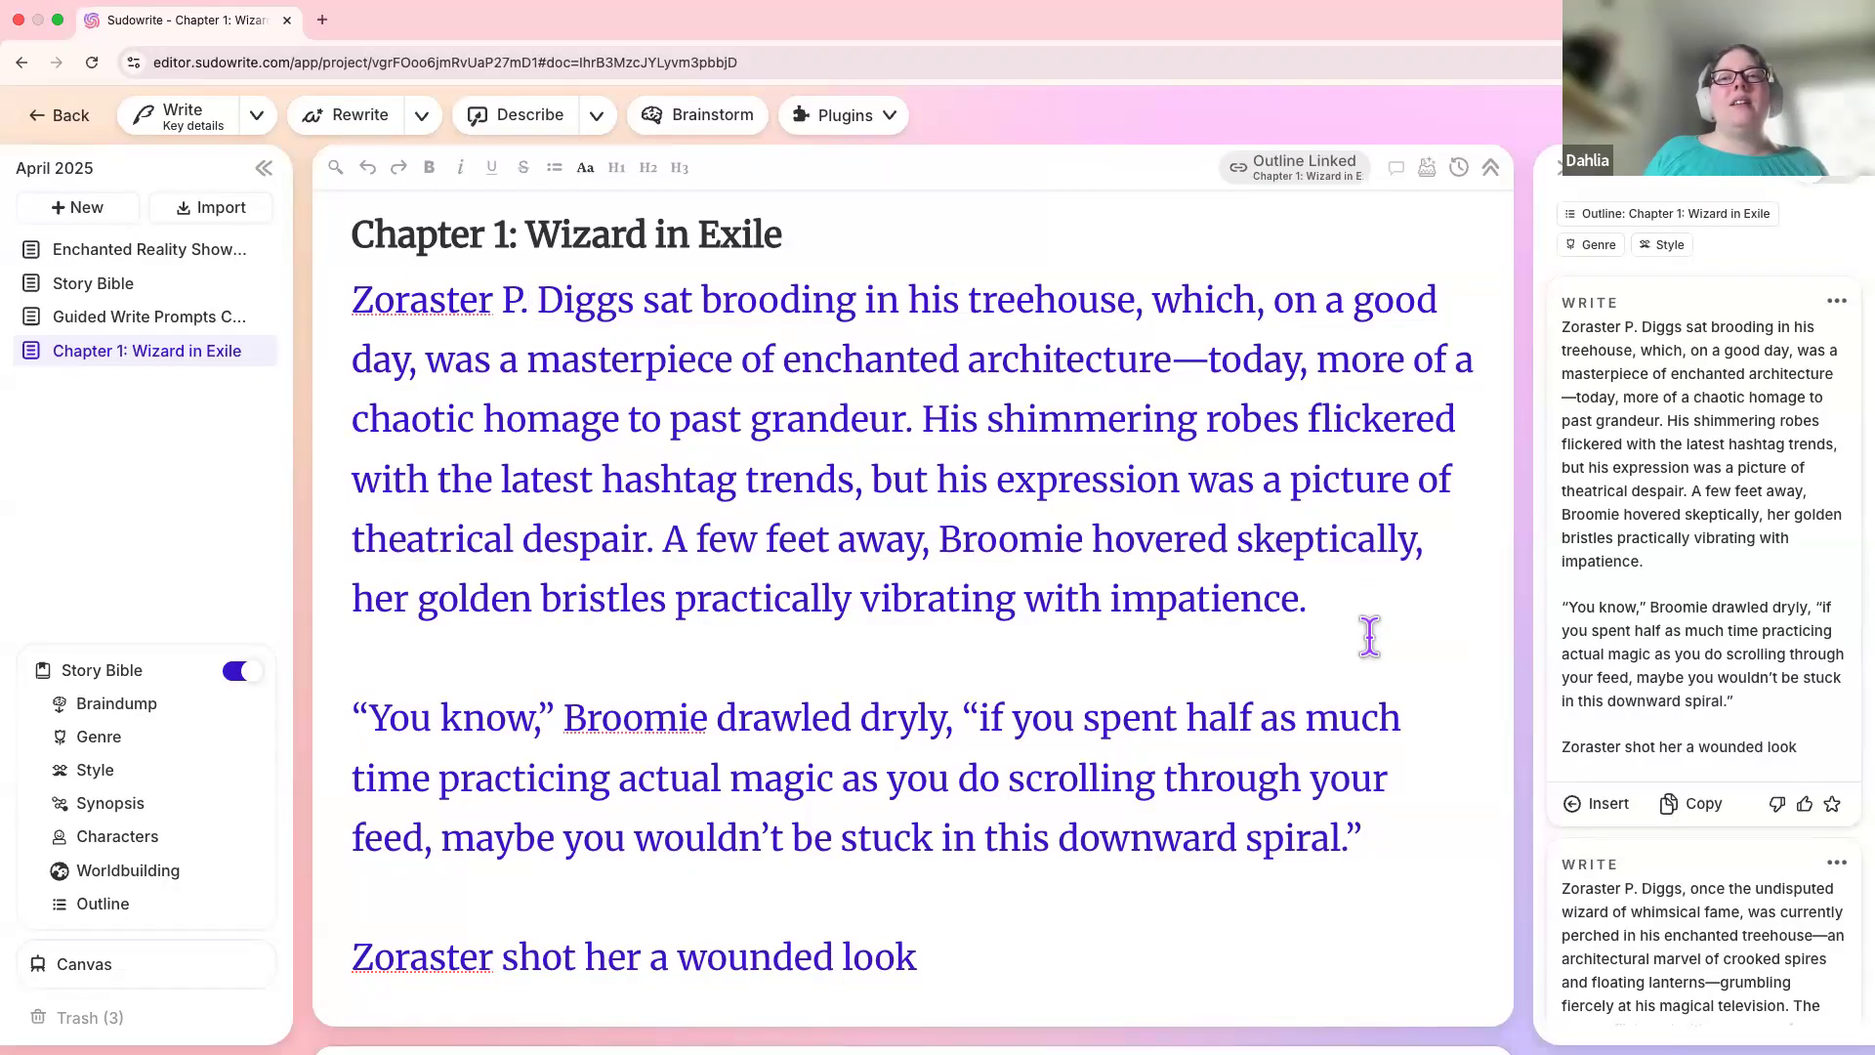
Step: Remove the blank lines between the three inserted paragraphs of the chapter
click(1275, 653)
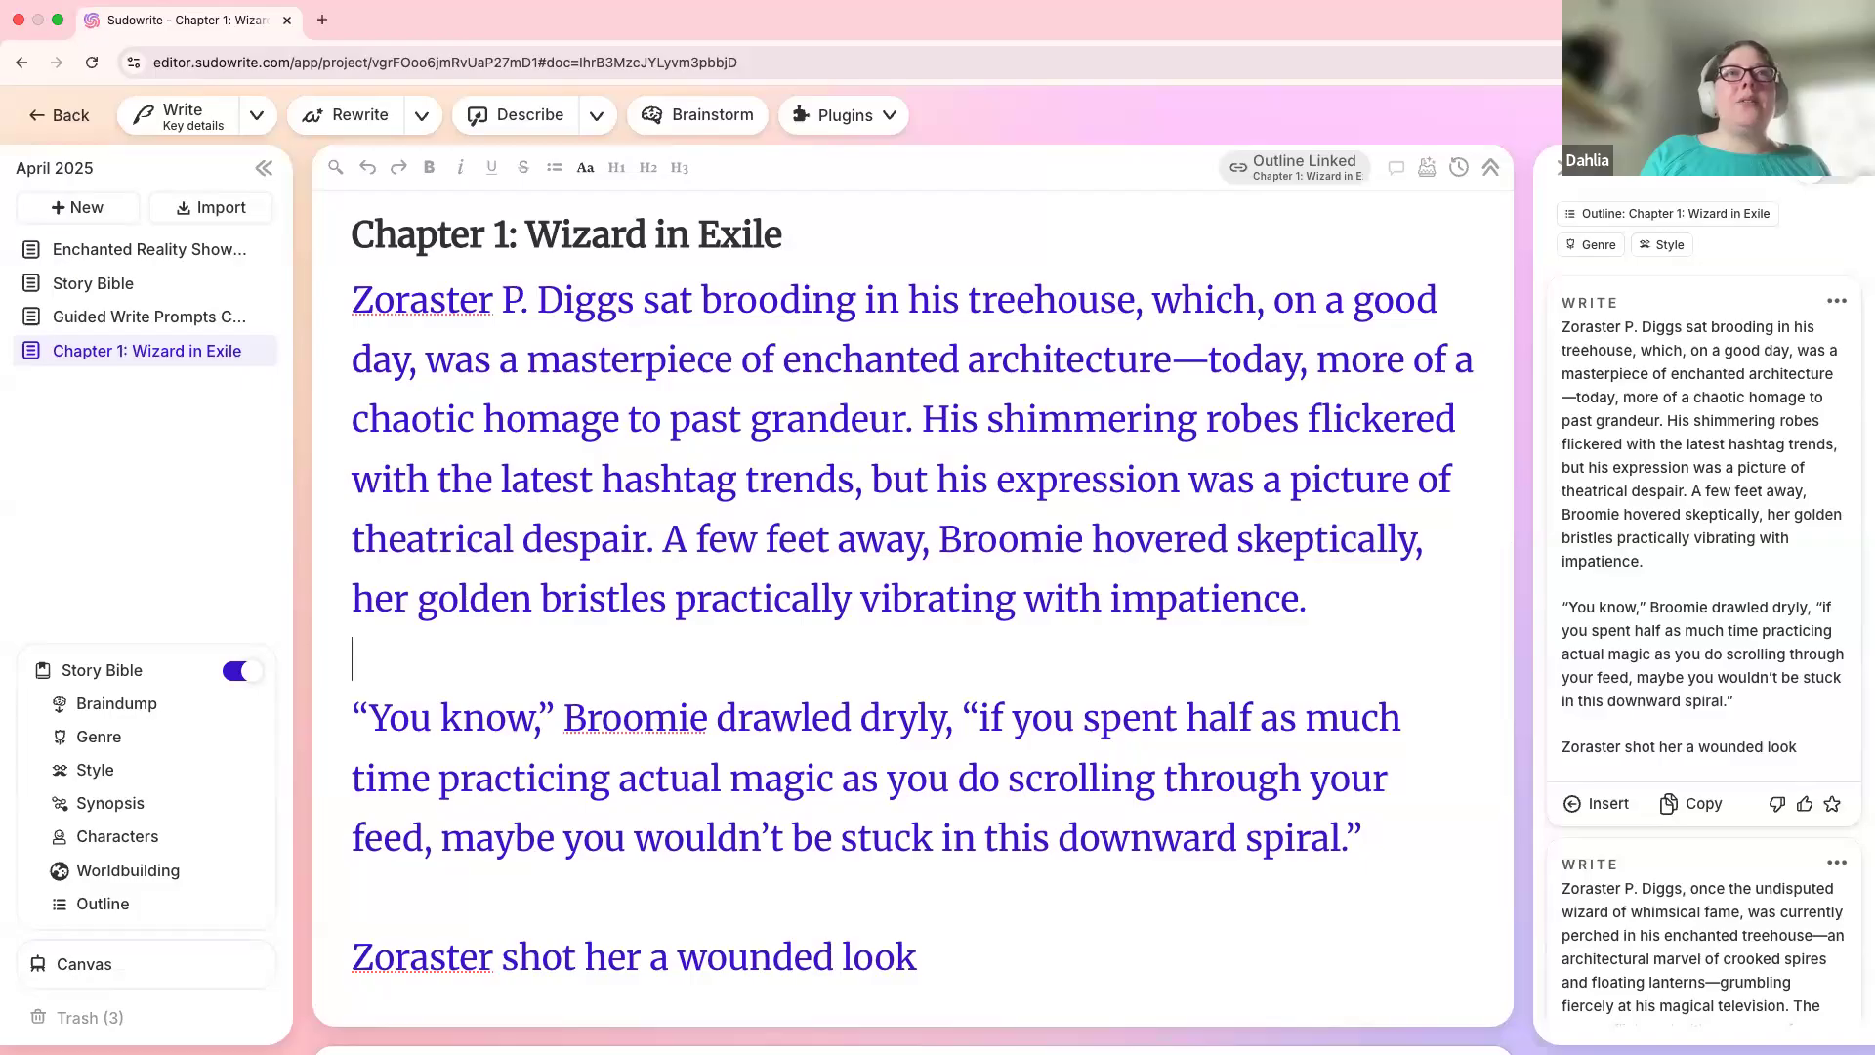
key(BackSpace)
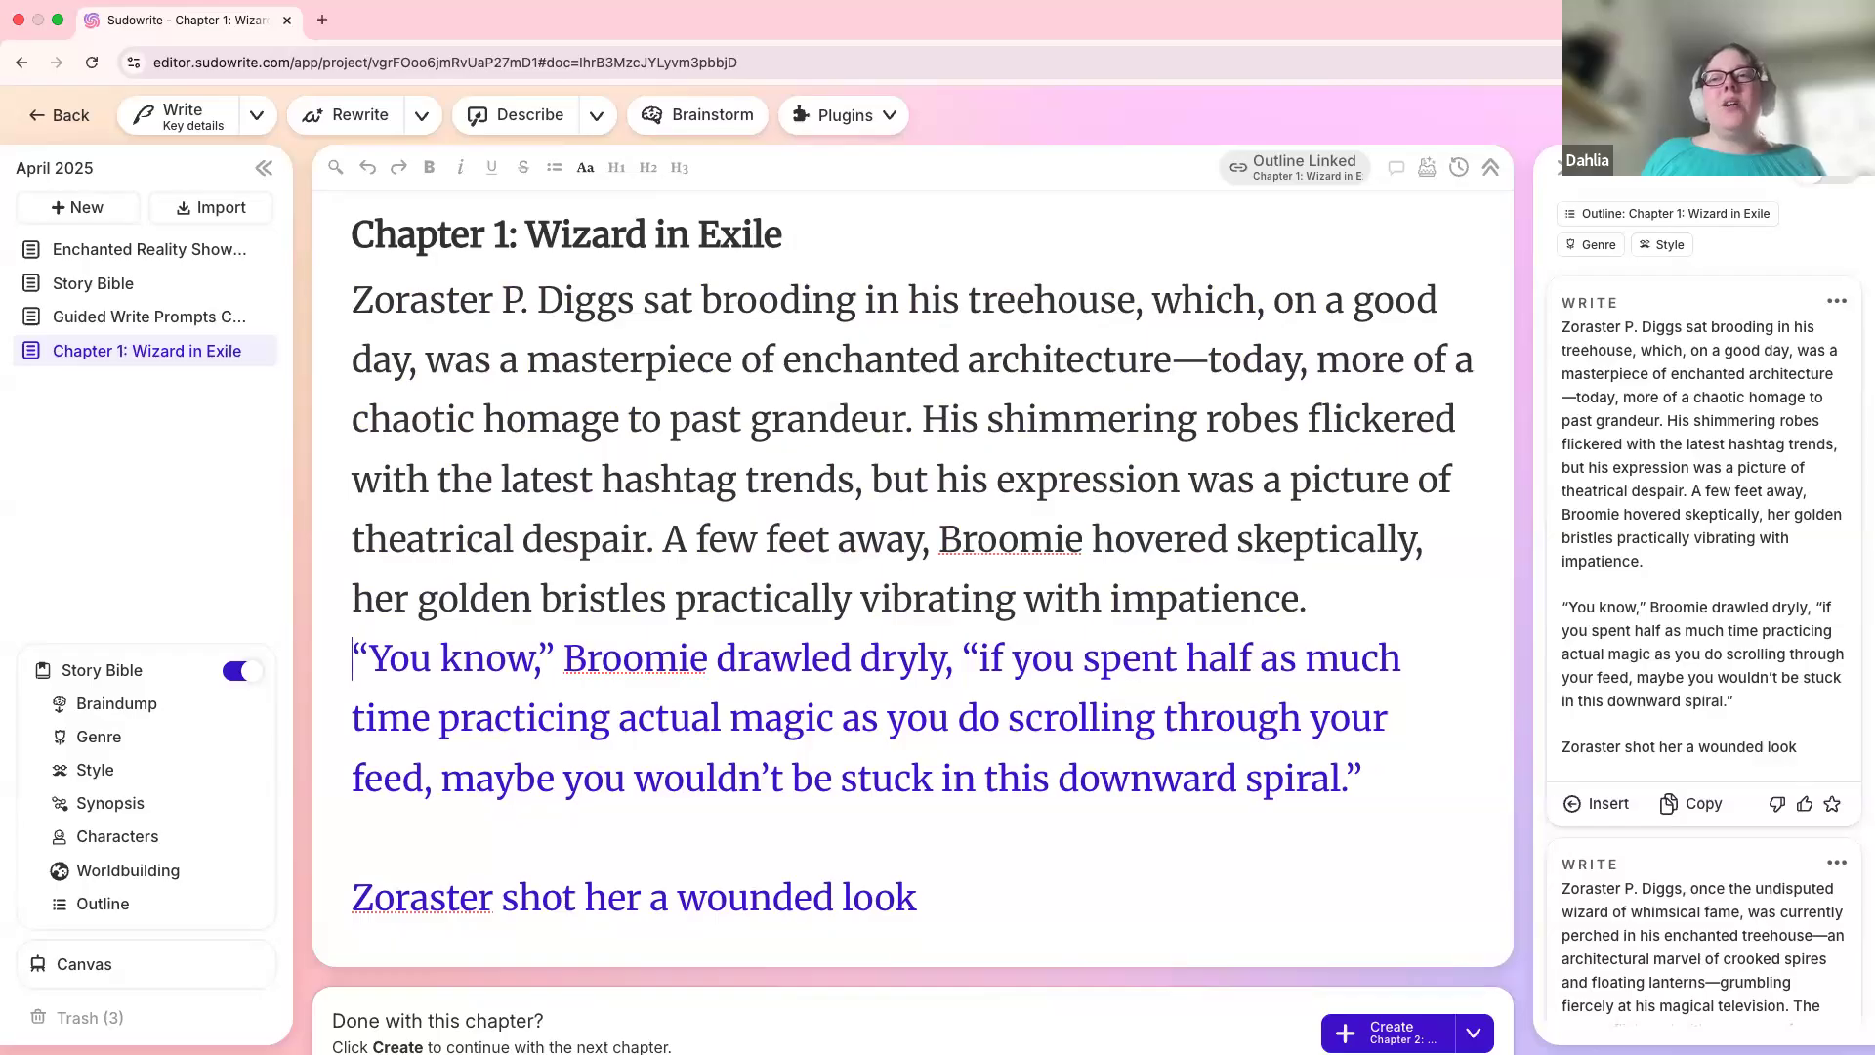
key(Down)
key(Down)
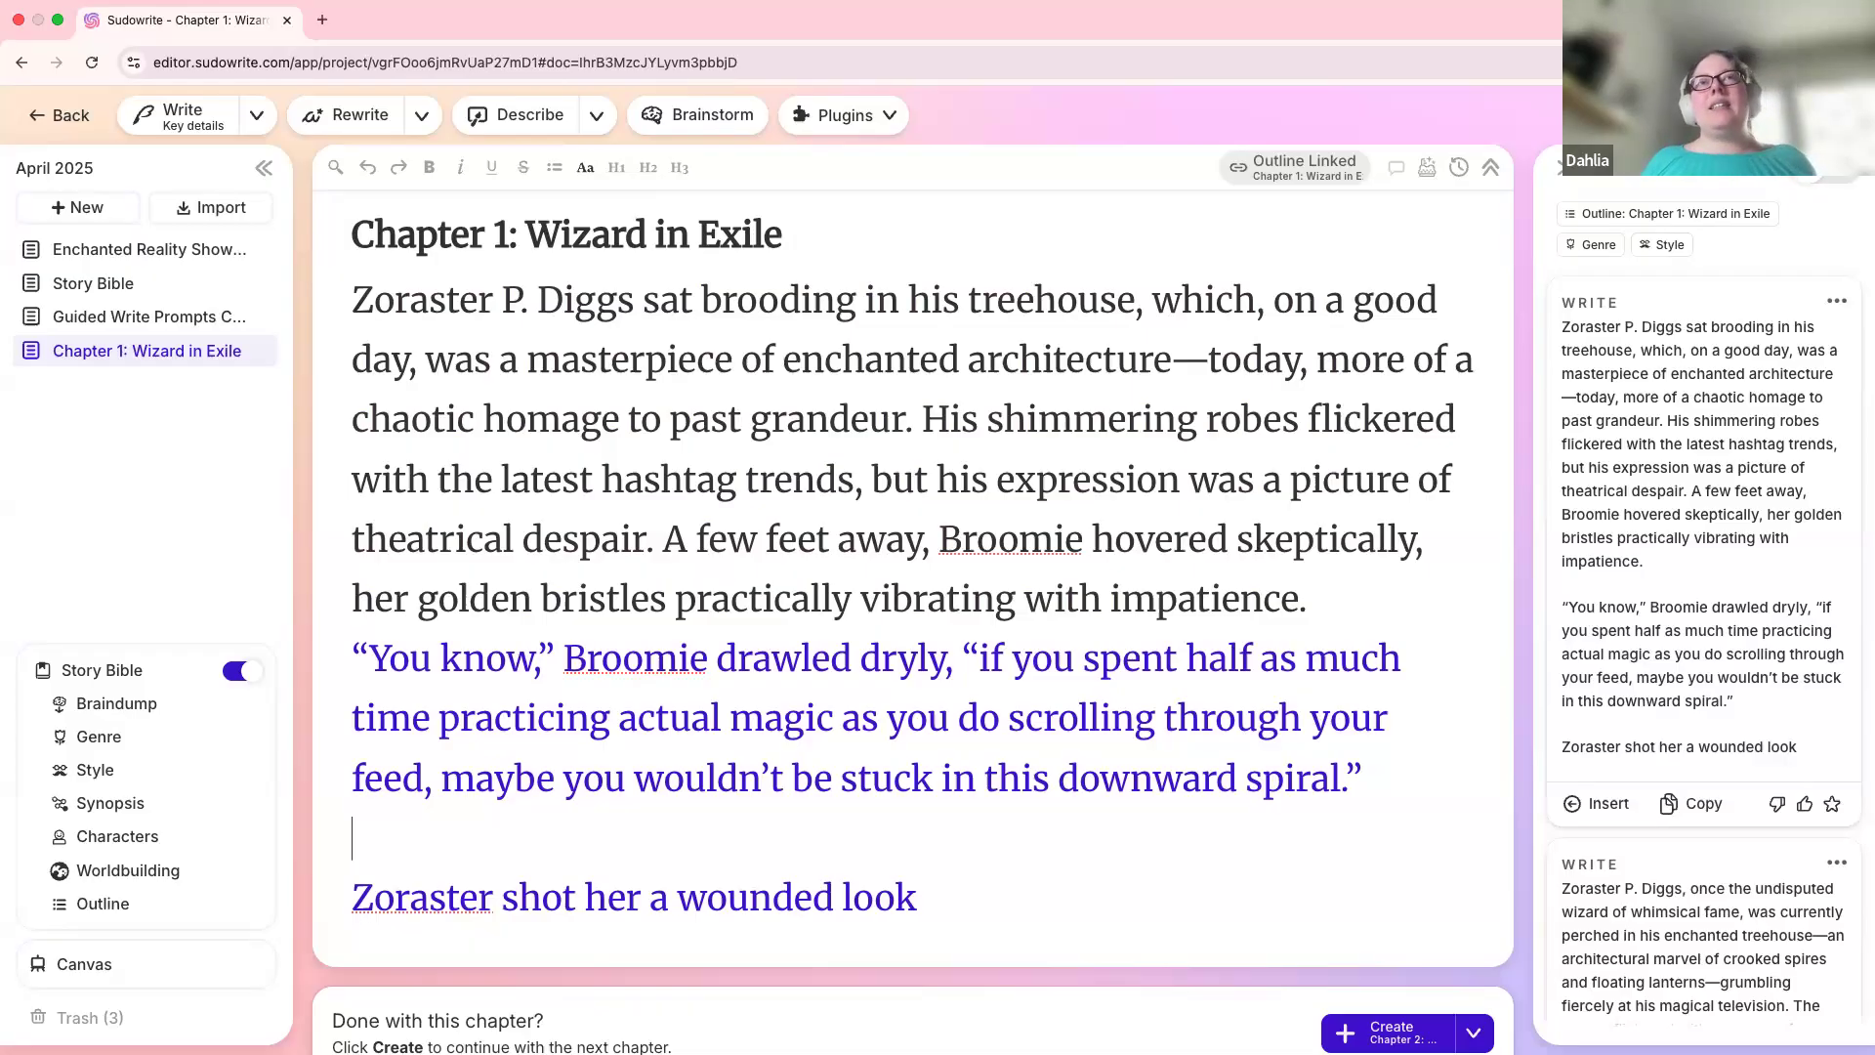
key(BackSpace)
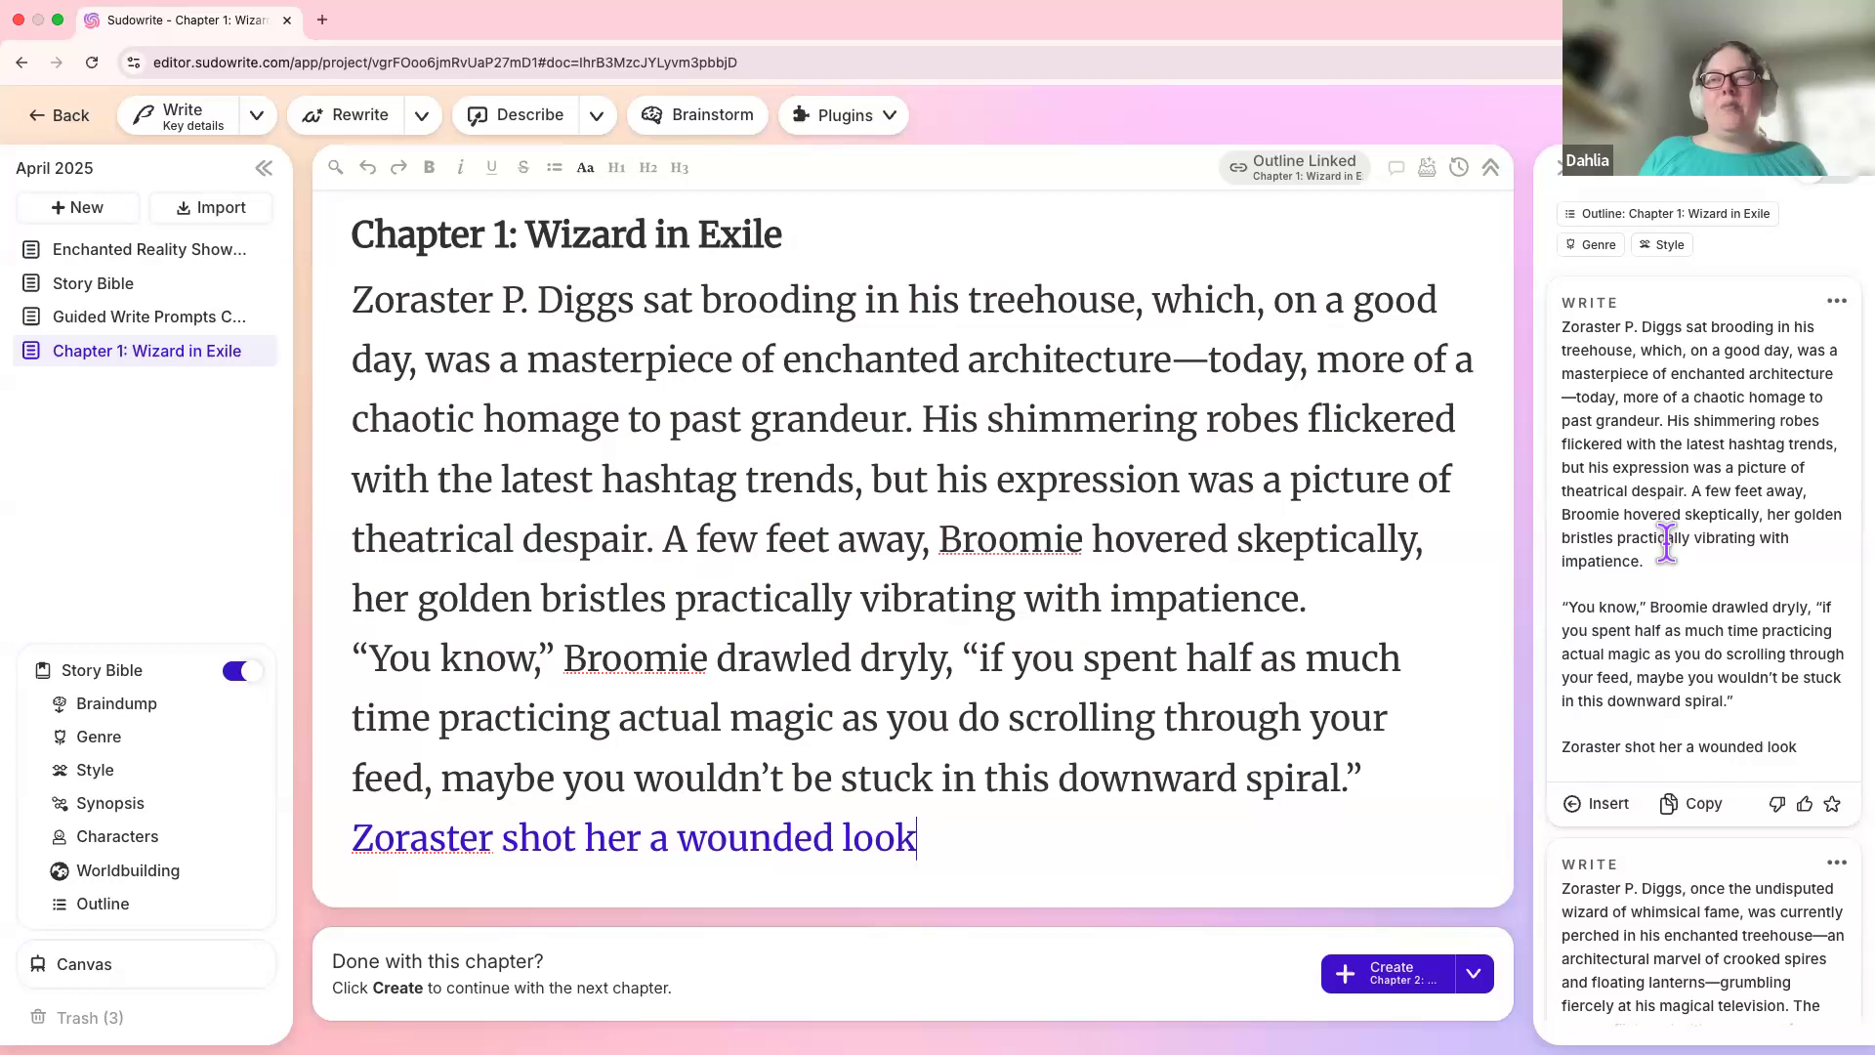
Step: Examine the Write cards' feedback options, check the favorites list, and return to the first card
scroll(1626, 615, down, 1)
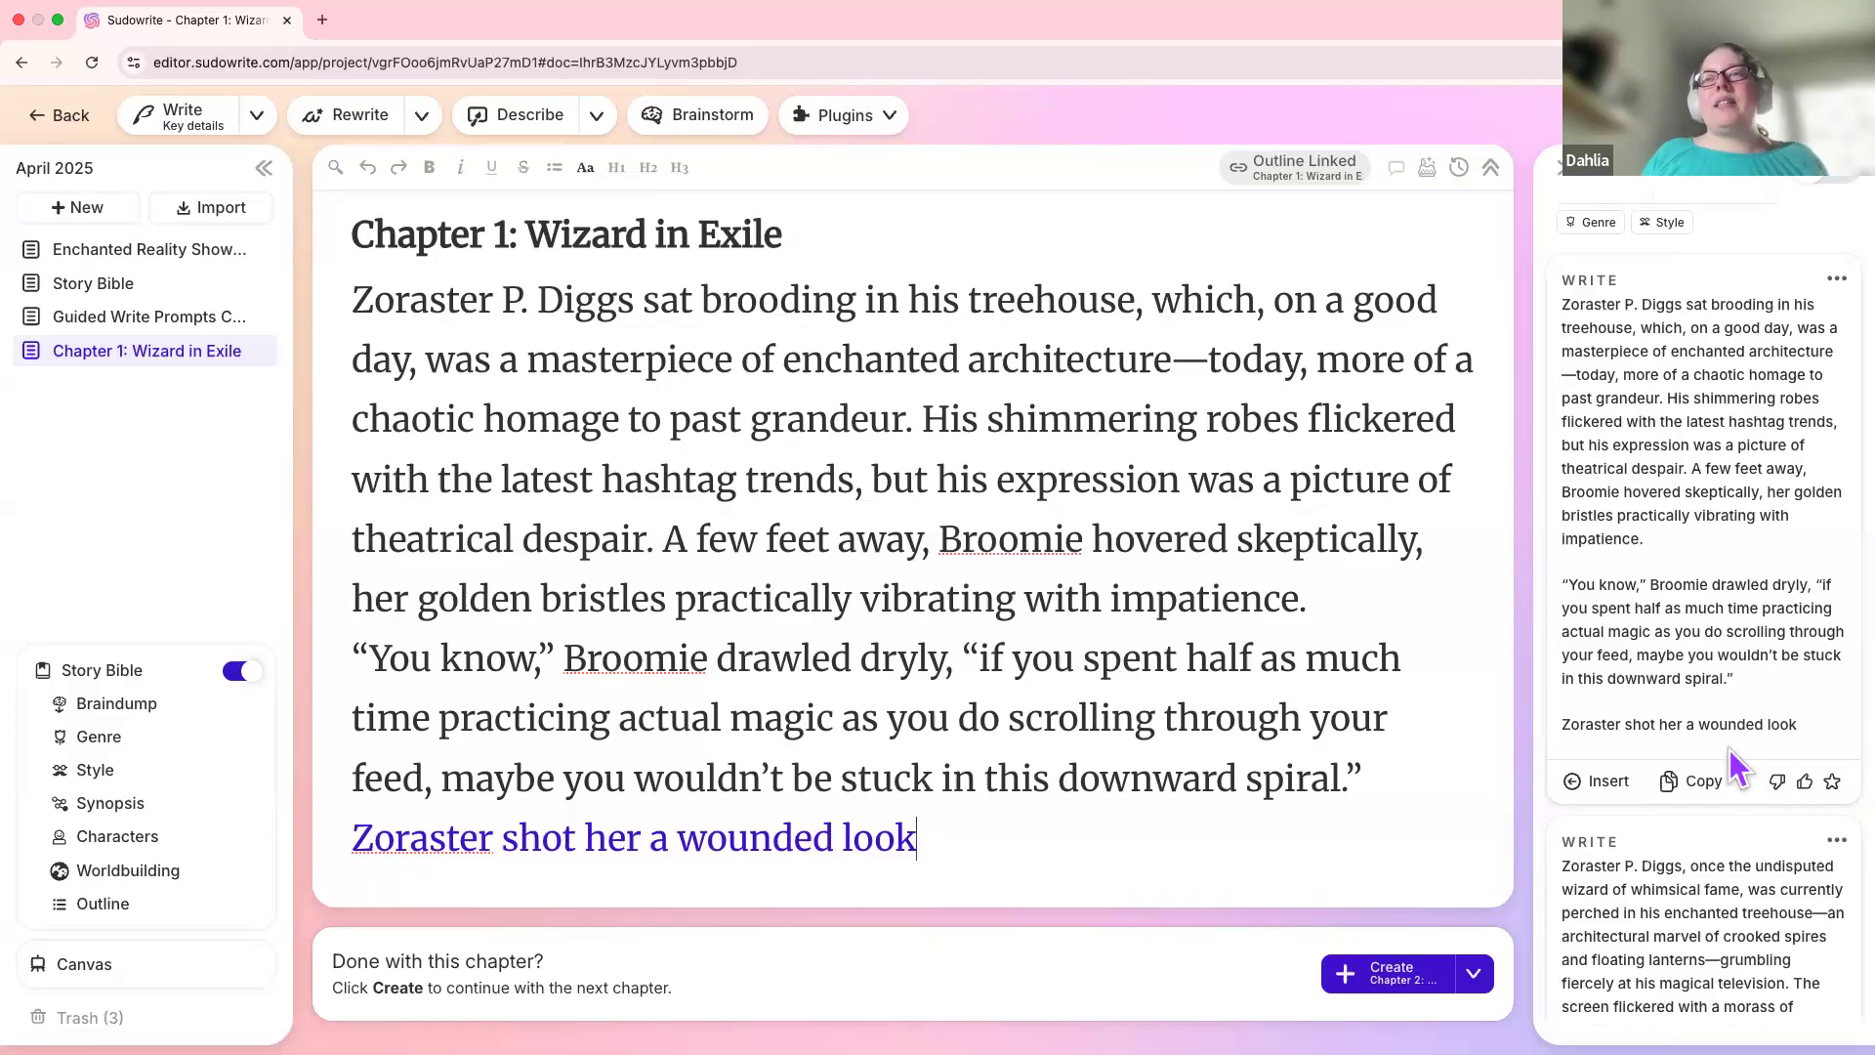
scroll(1735, 747, up, 3)
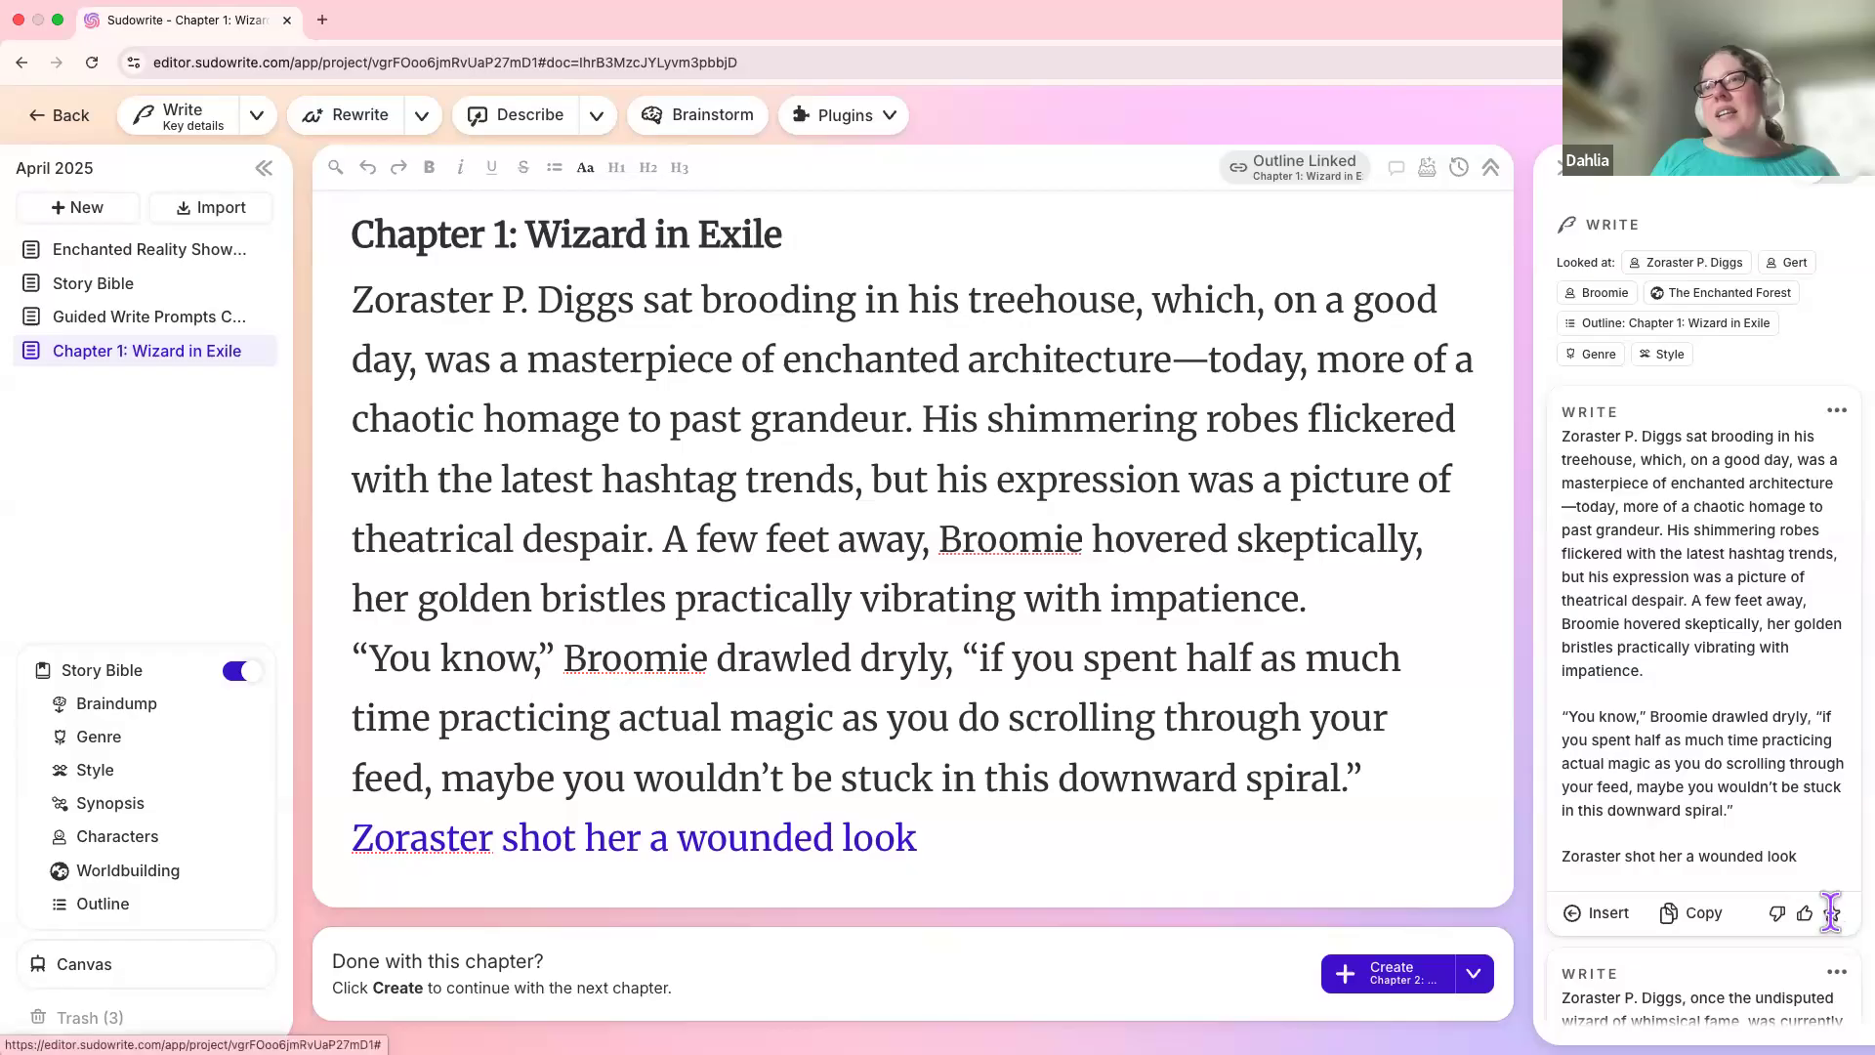
scroll(1834, 928, down, 10)
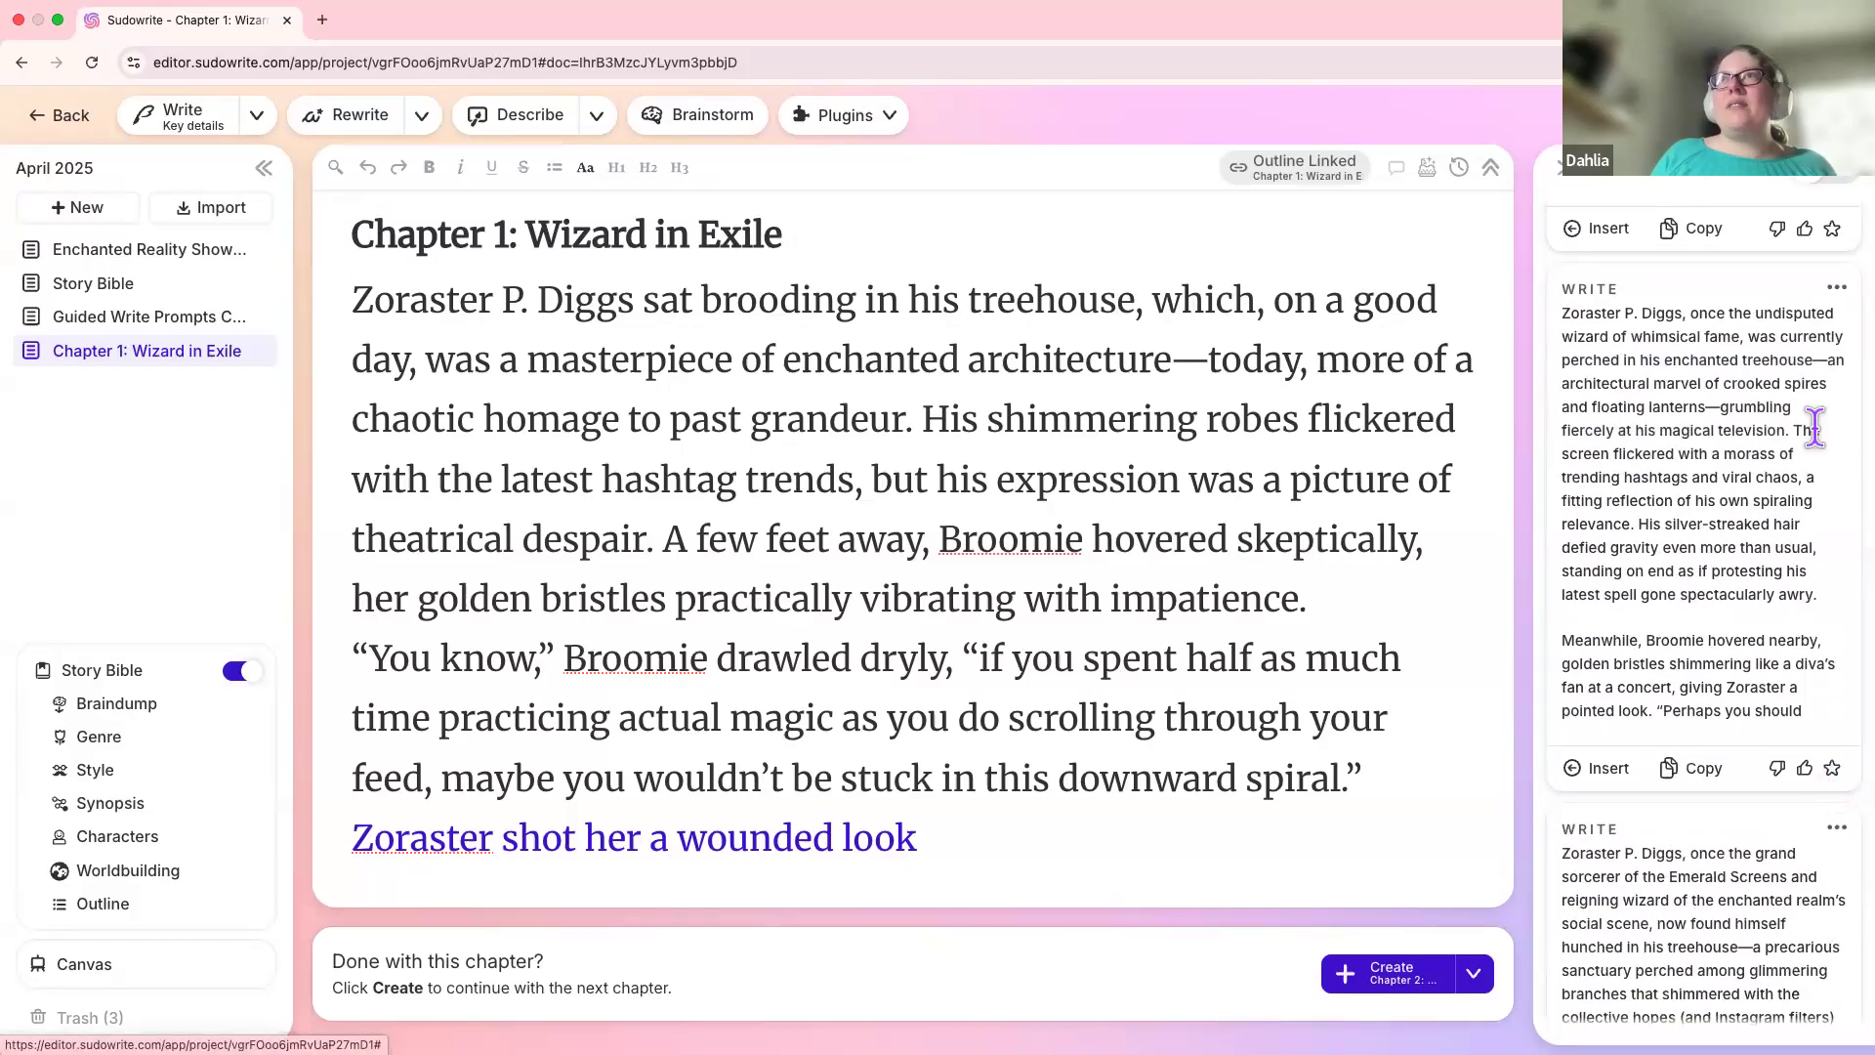
click(1834, 185)
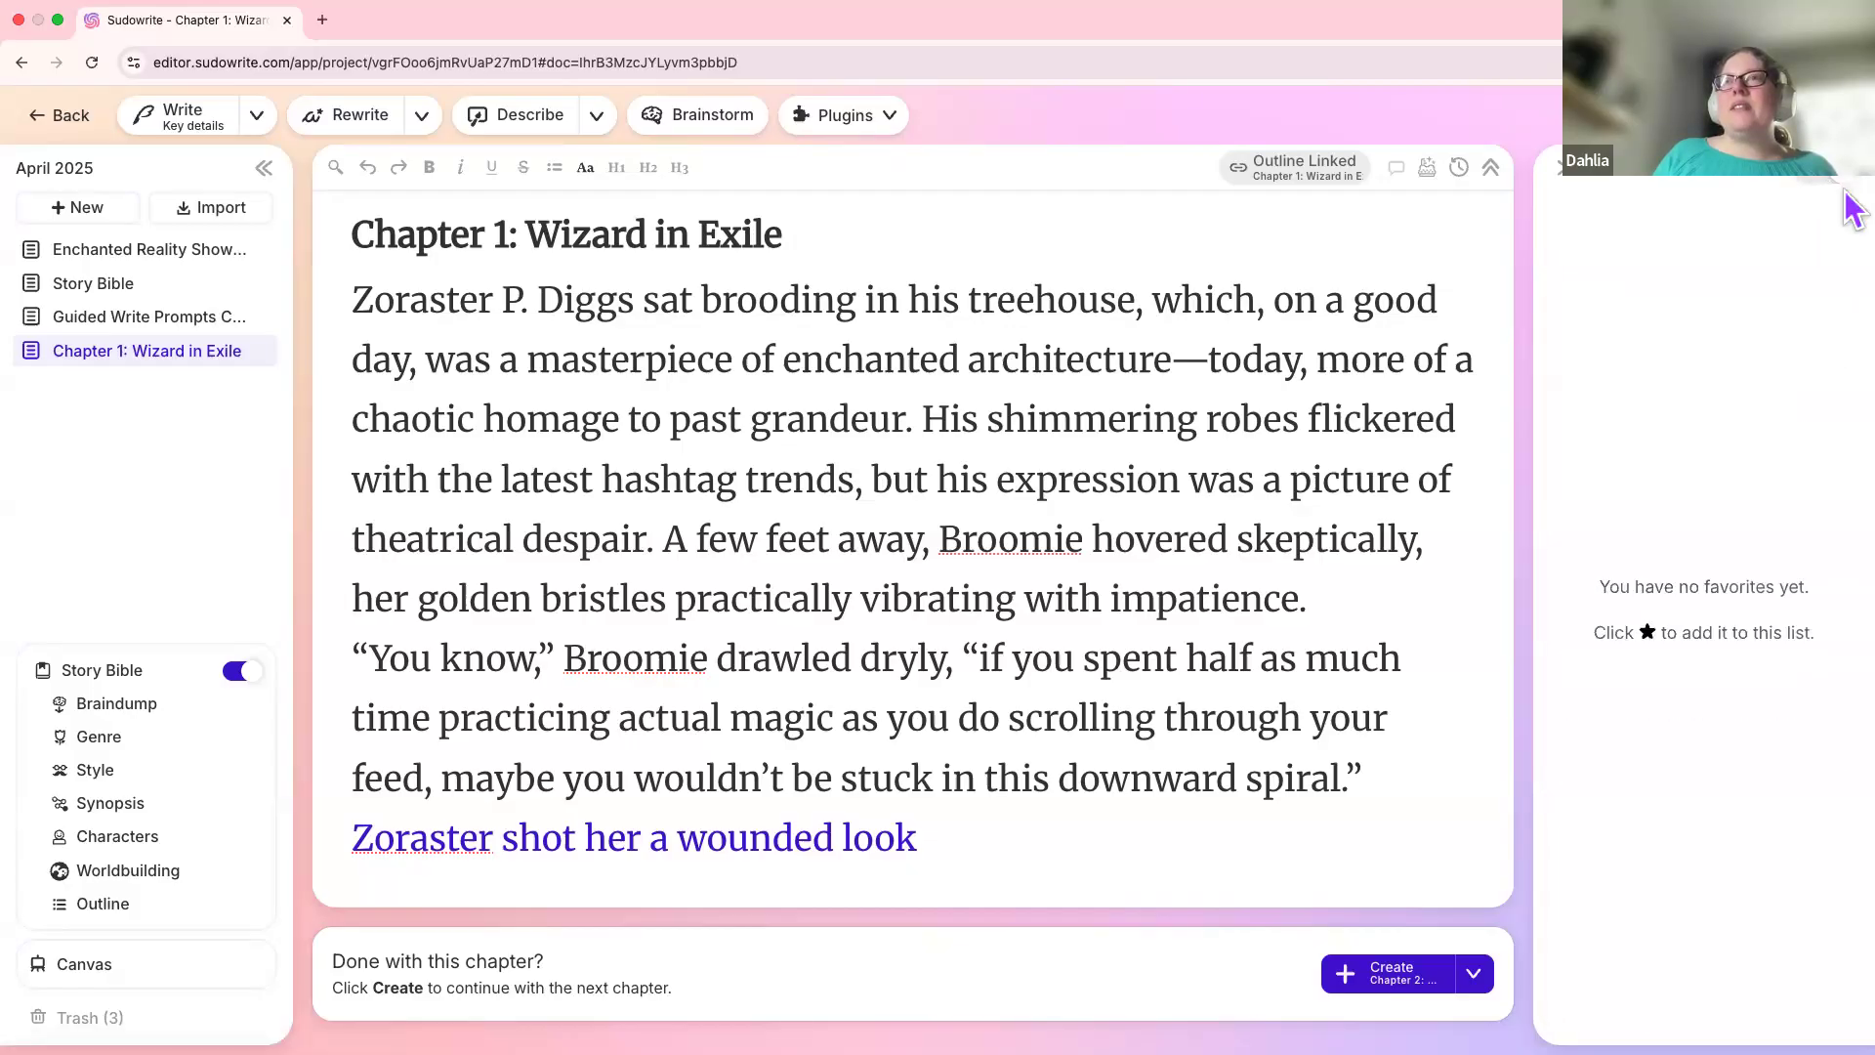
click(1819, 194)
scroll(1756, 542, up, 6)
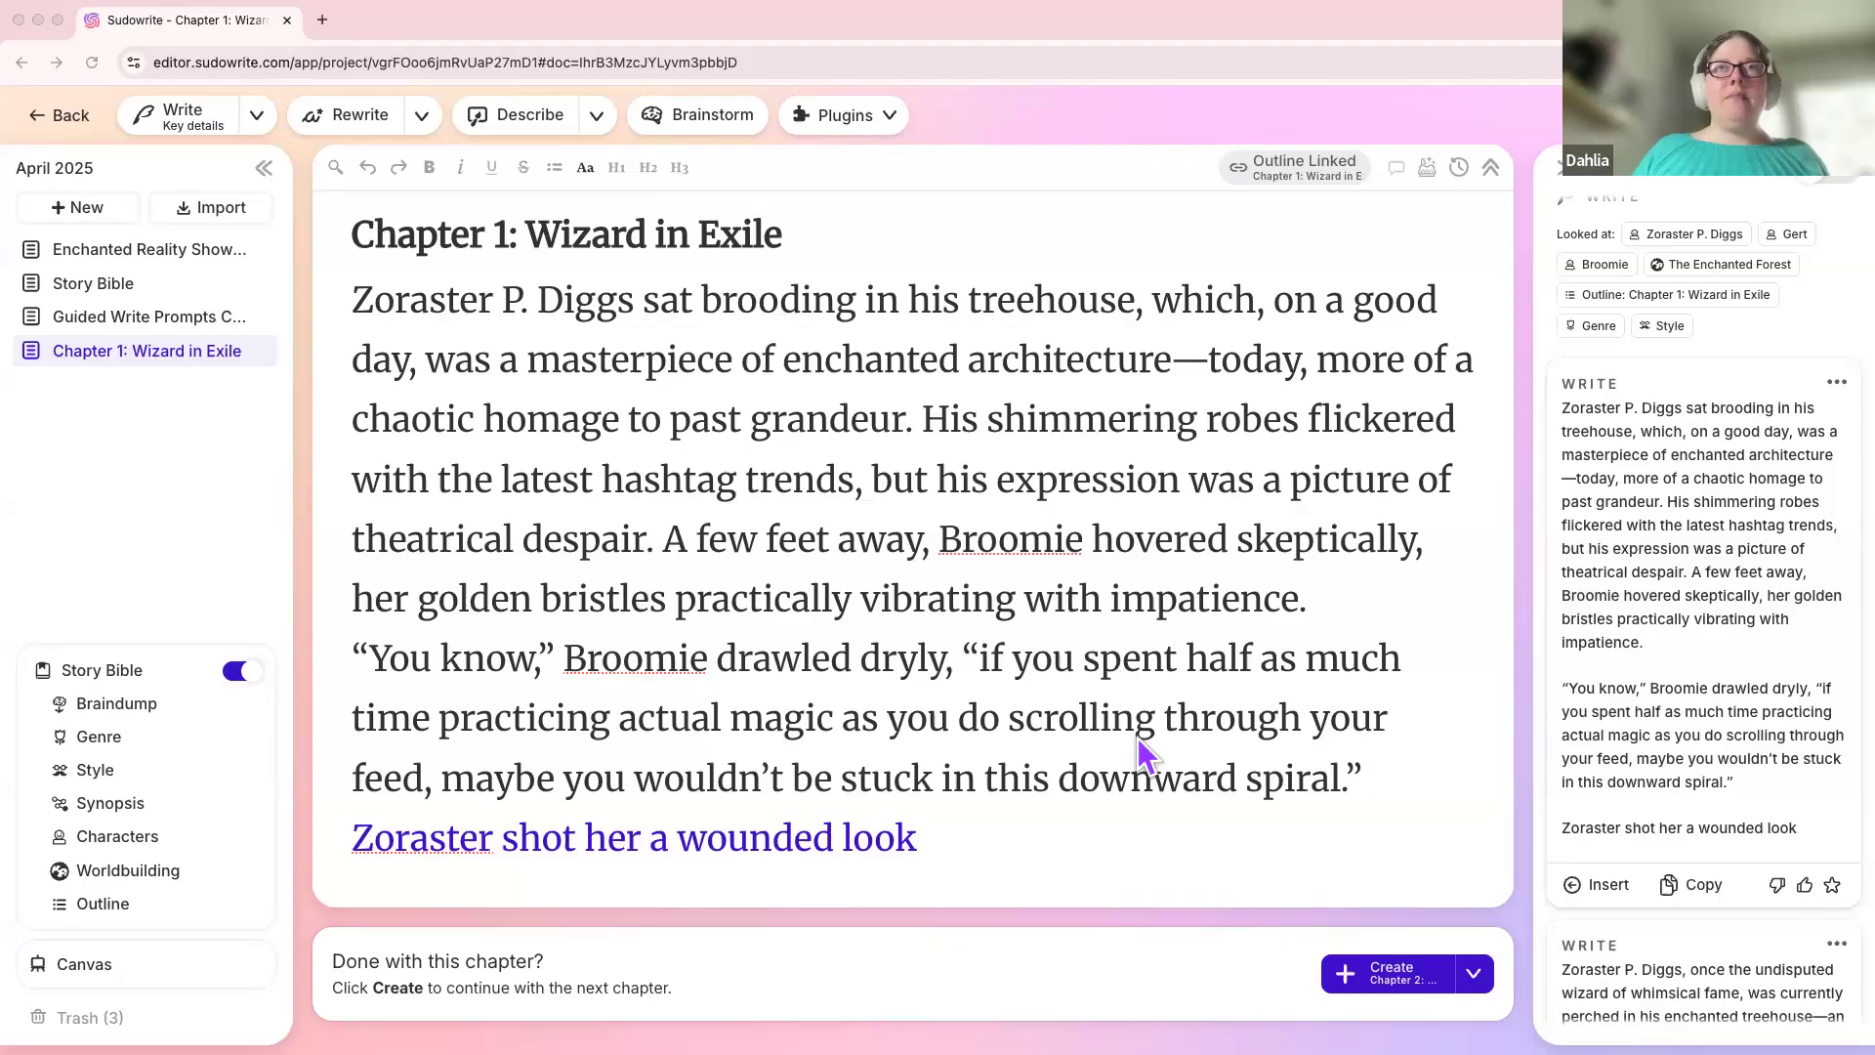
Step: Place the cursor after "wounded look" and look over the Story Bible's Braindump below the chapter
click(1048, 837)
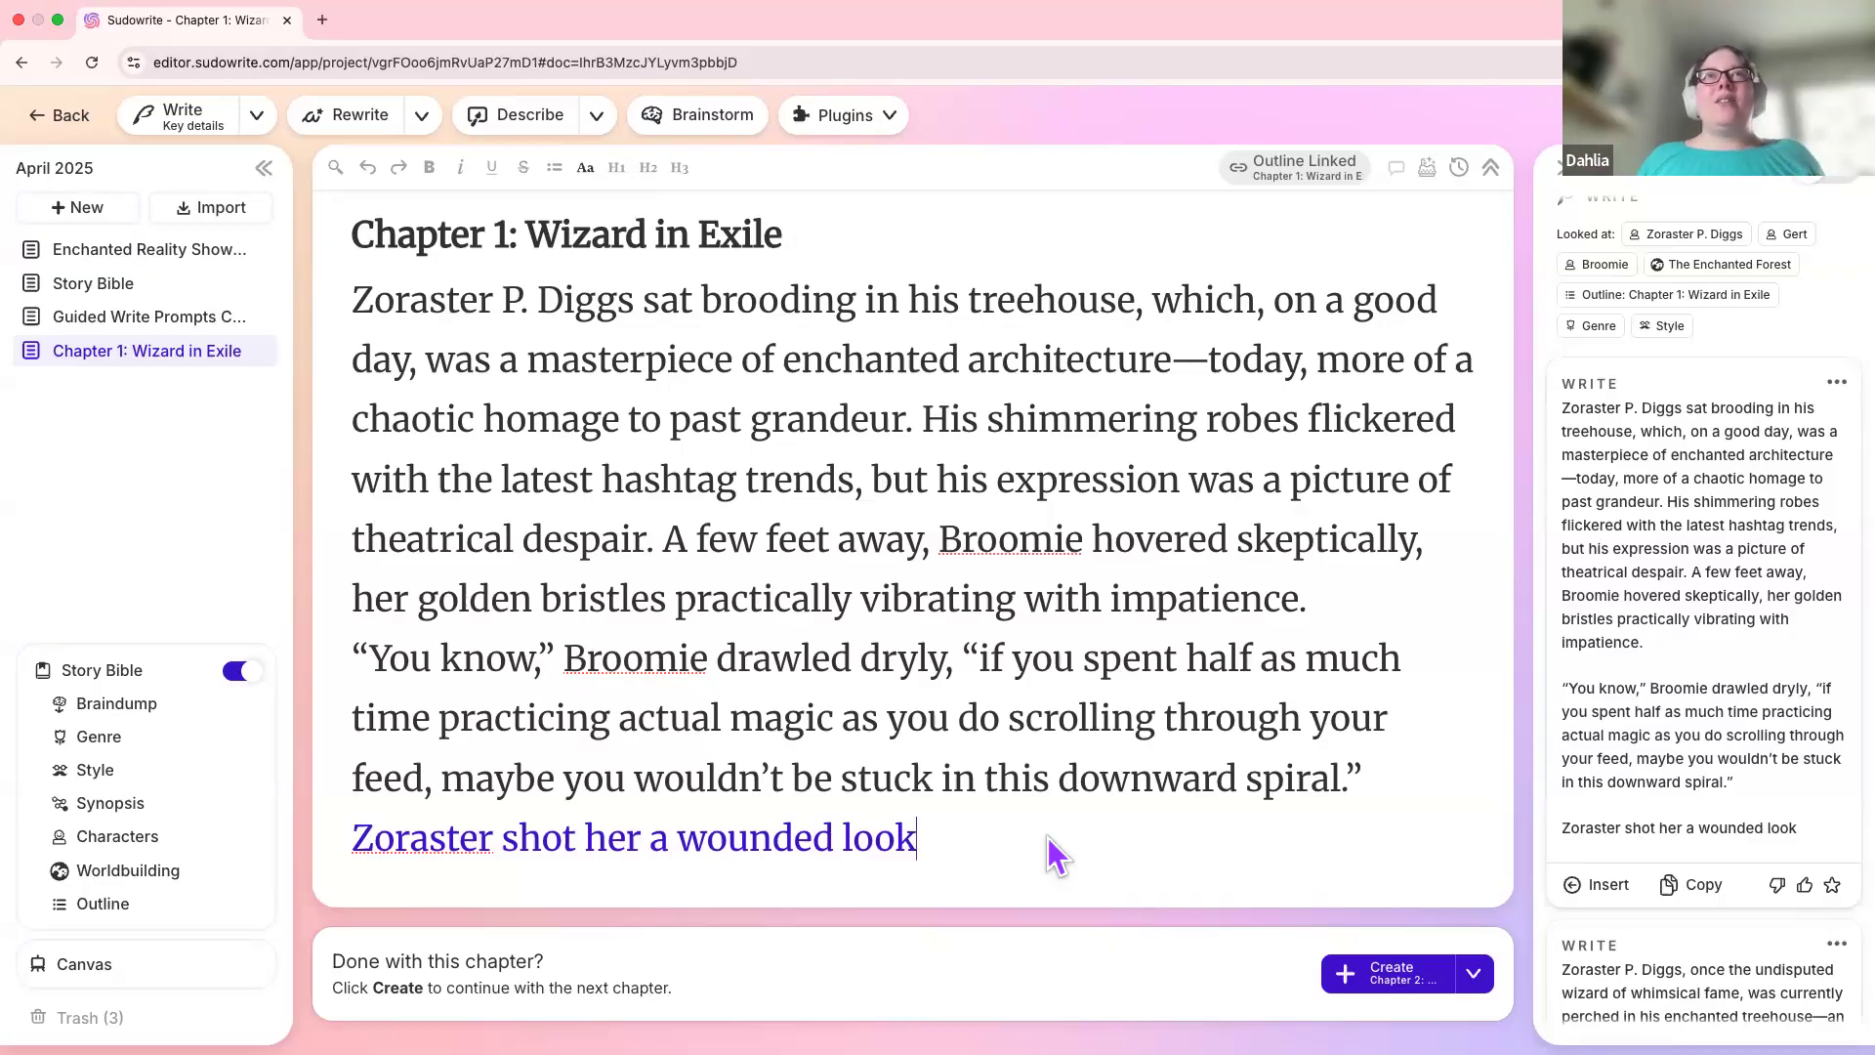
scroll(1047, 836, down, 6)
scroll(1047, 836, down, 10)
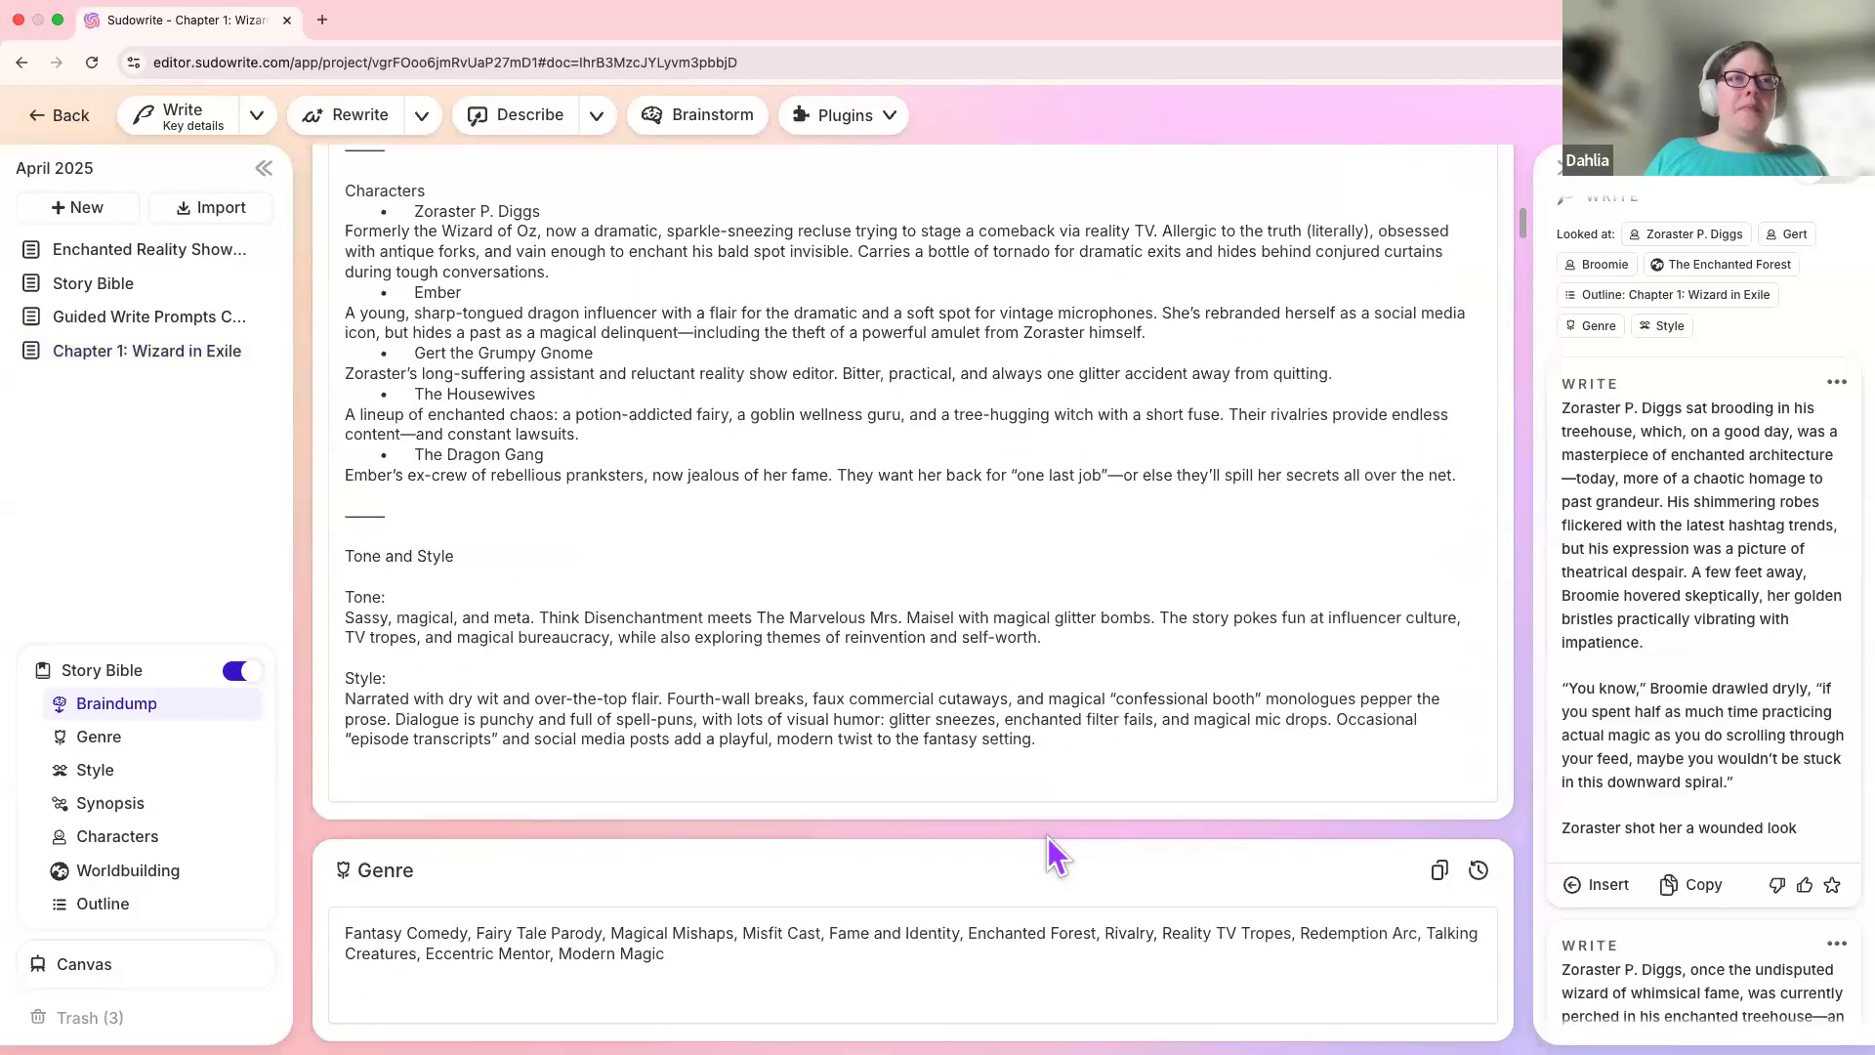
scroll(1047, 836, up, 2)
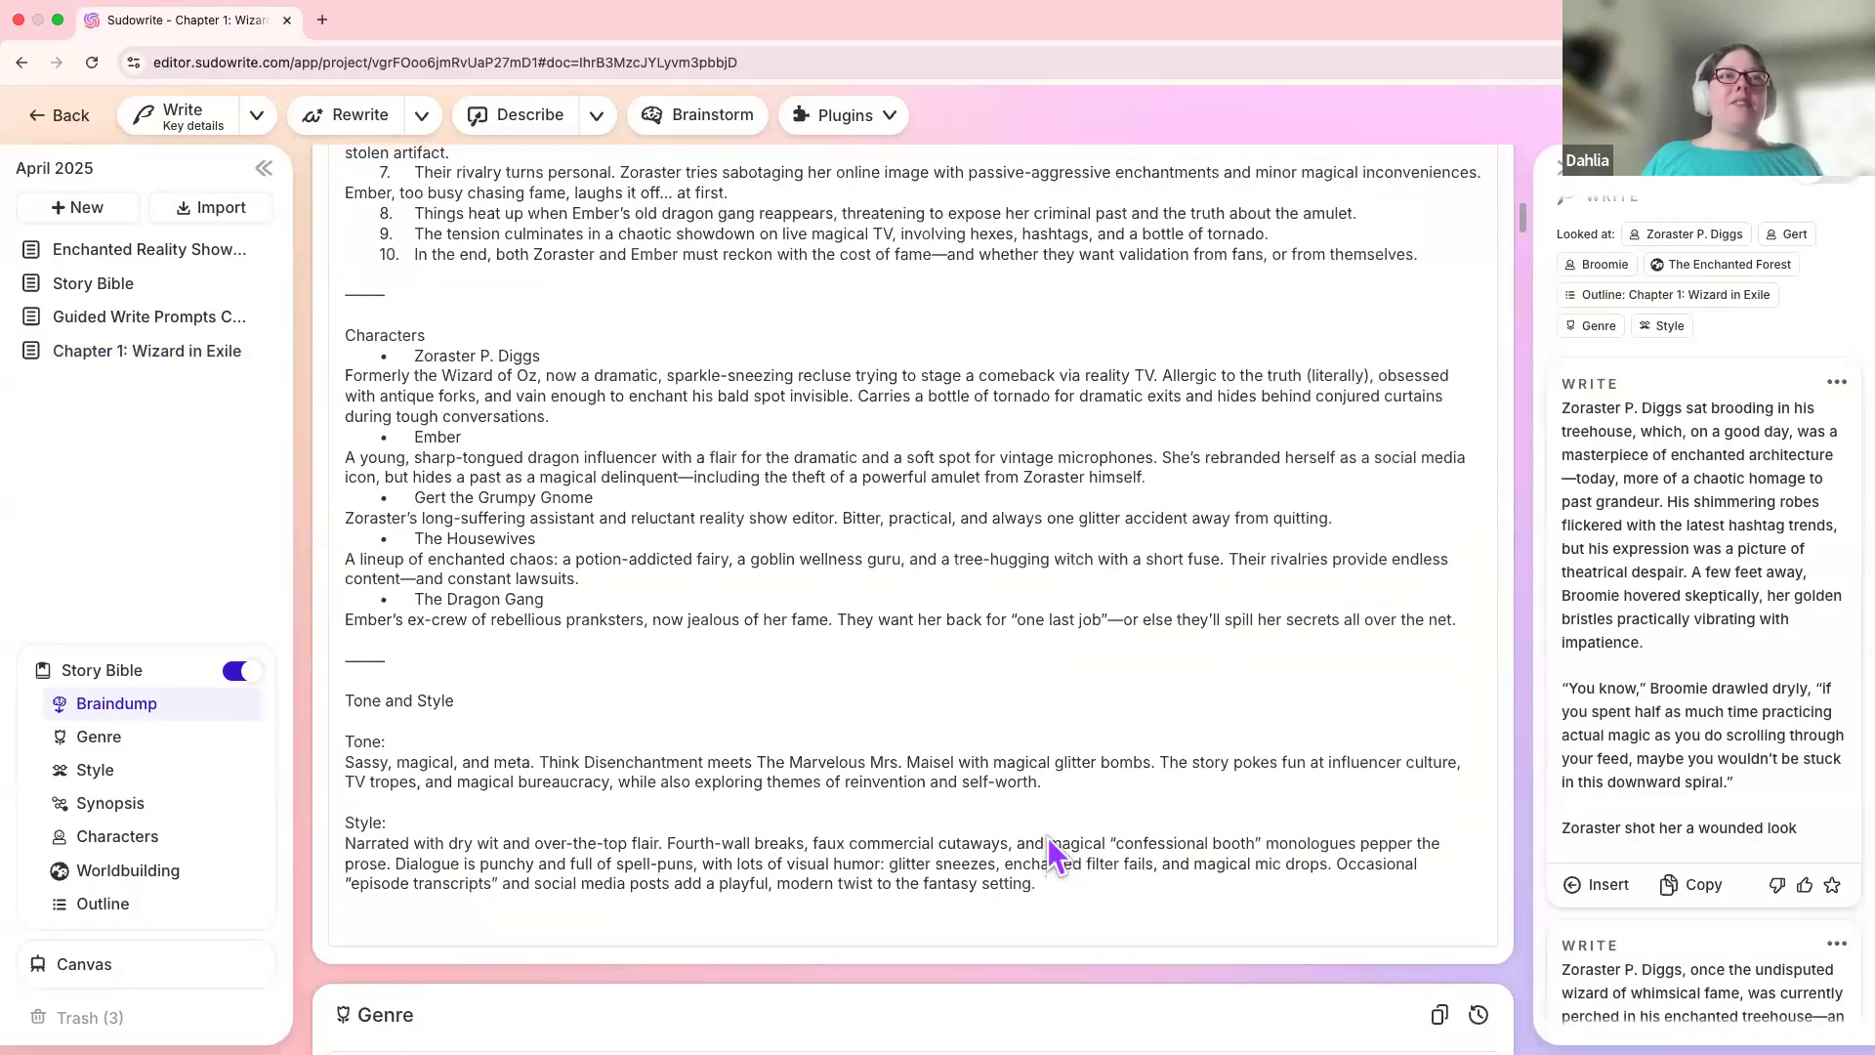
scroll(1049, 840, up, 9)
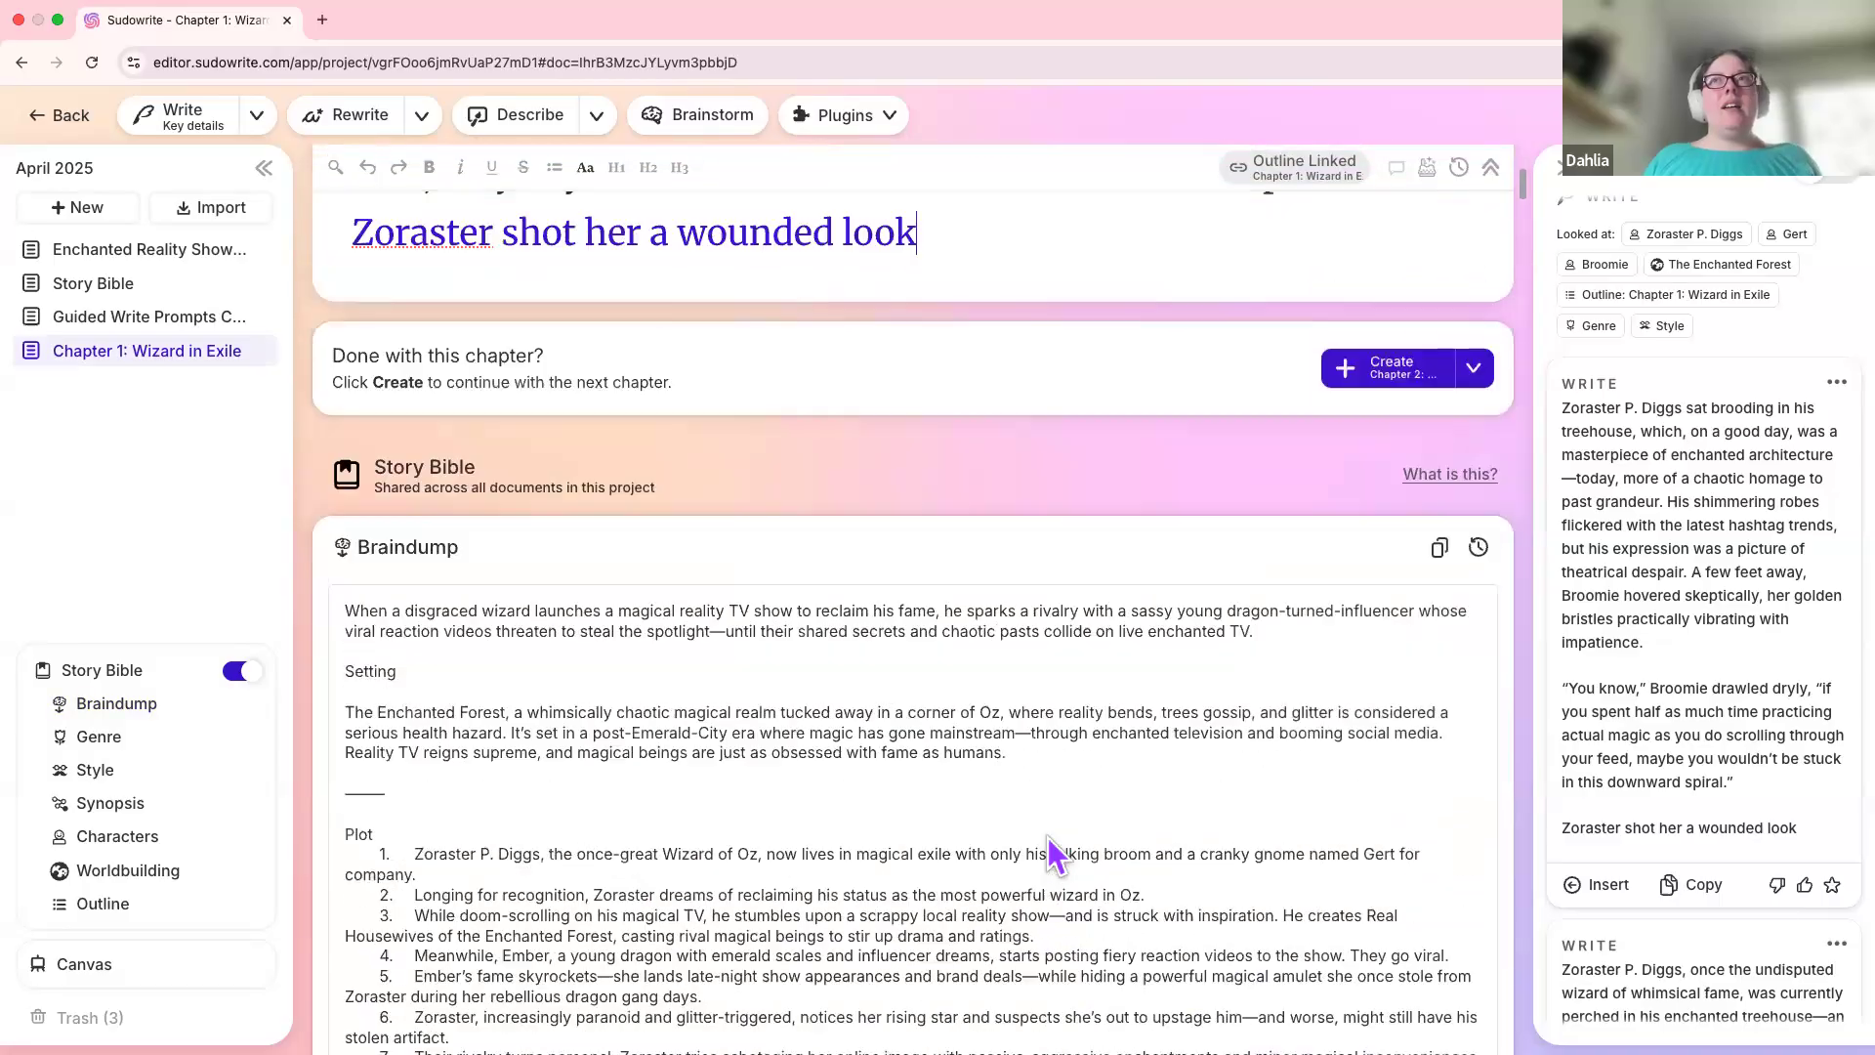
scroll(1050, 850, up, 6)
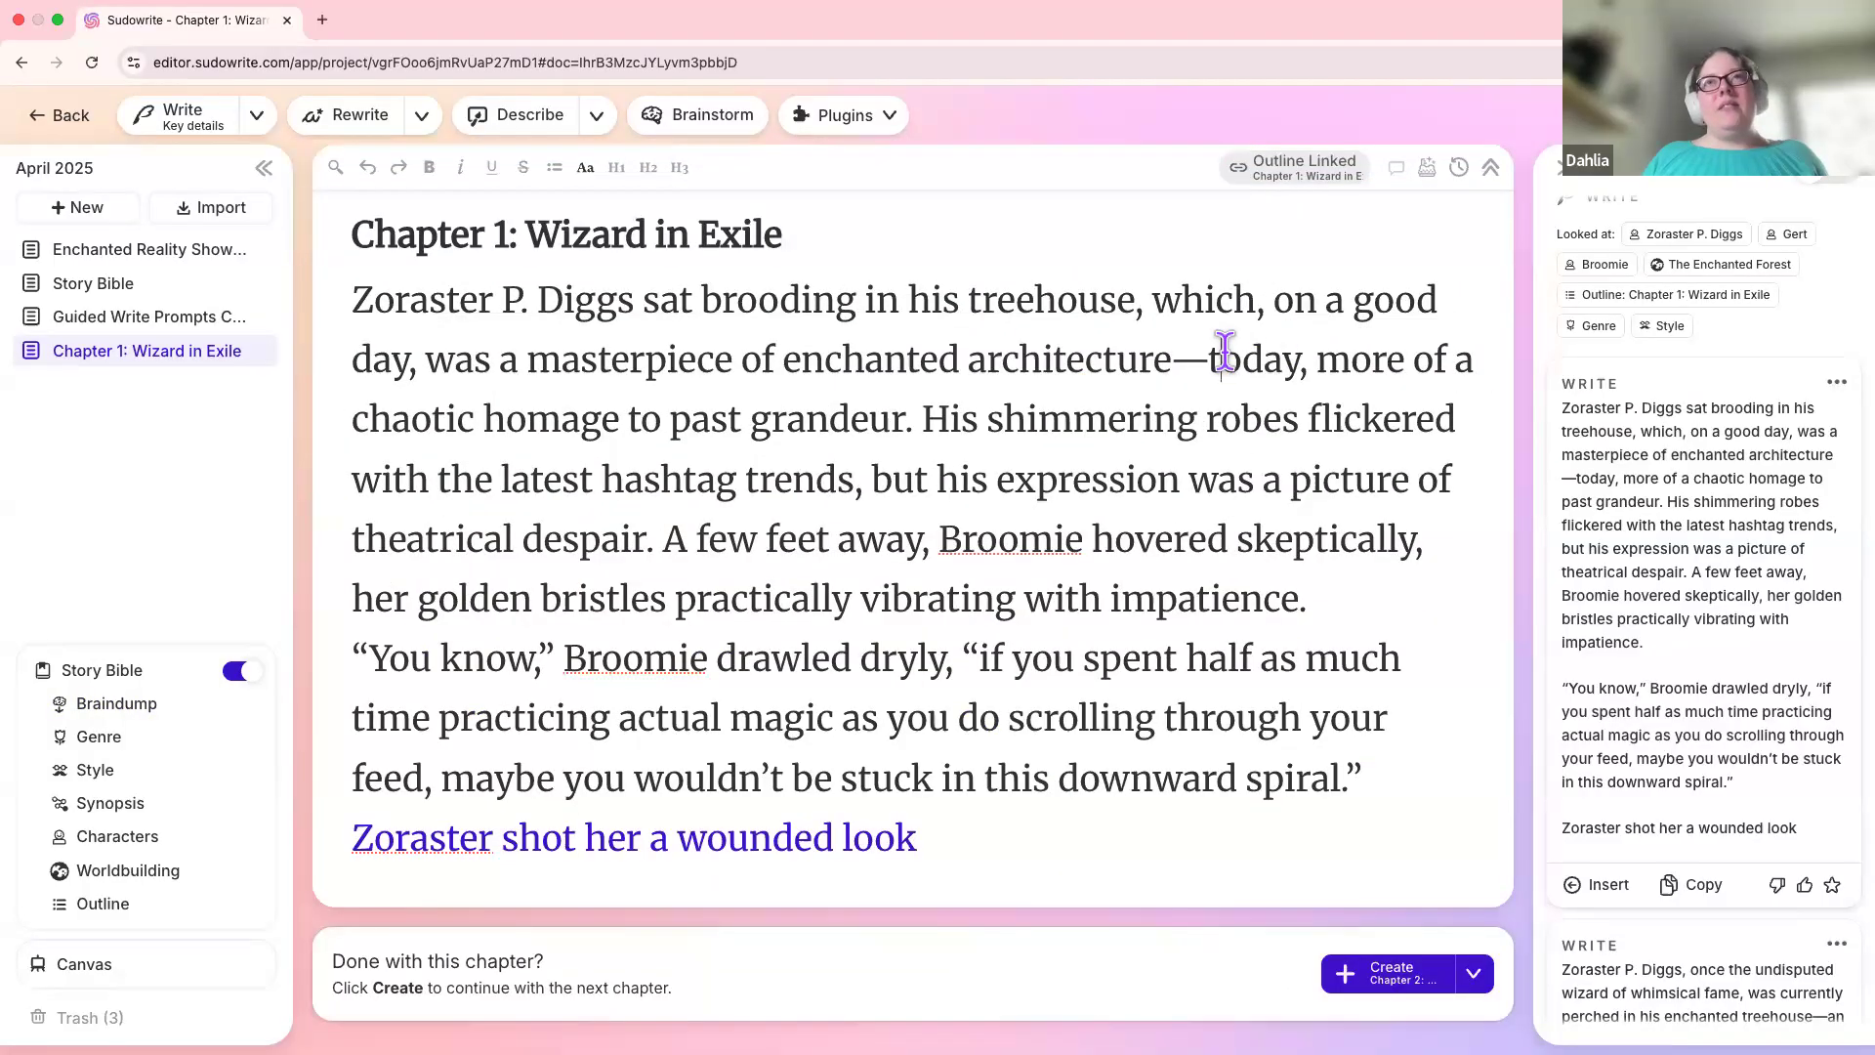
Step: Highlight the first sentence of Chapter 1 from "his treehouse" onward, clear the selection, and return the cursor to after "wounded look"
click(921, 418)
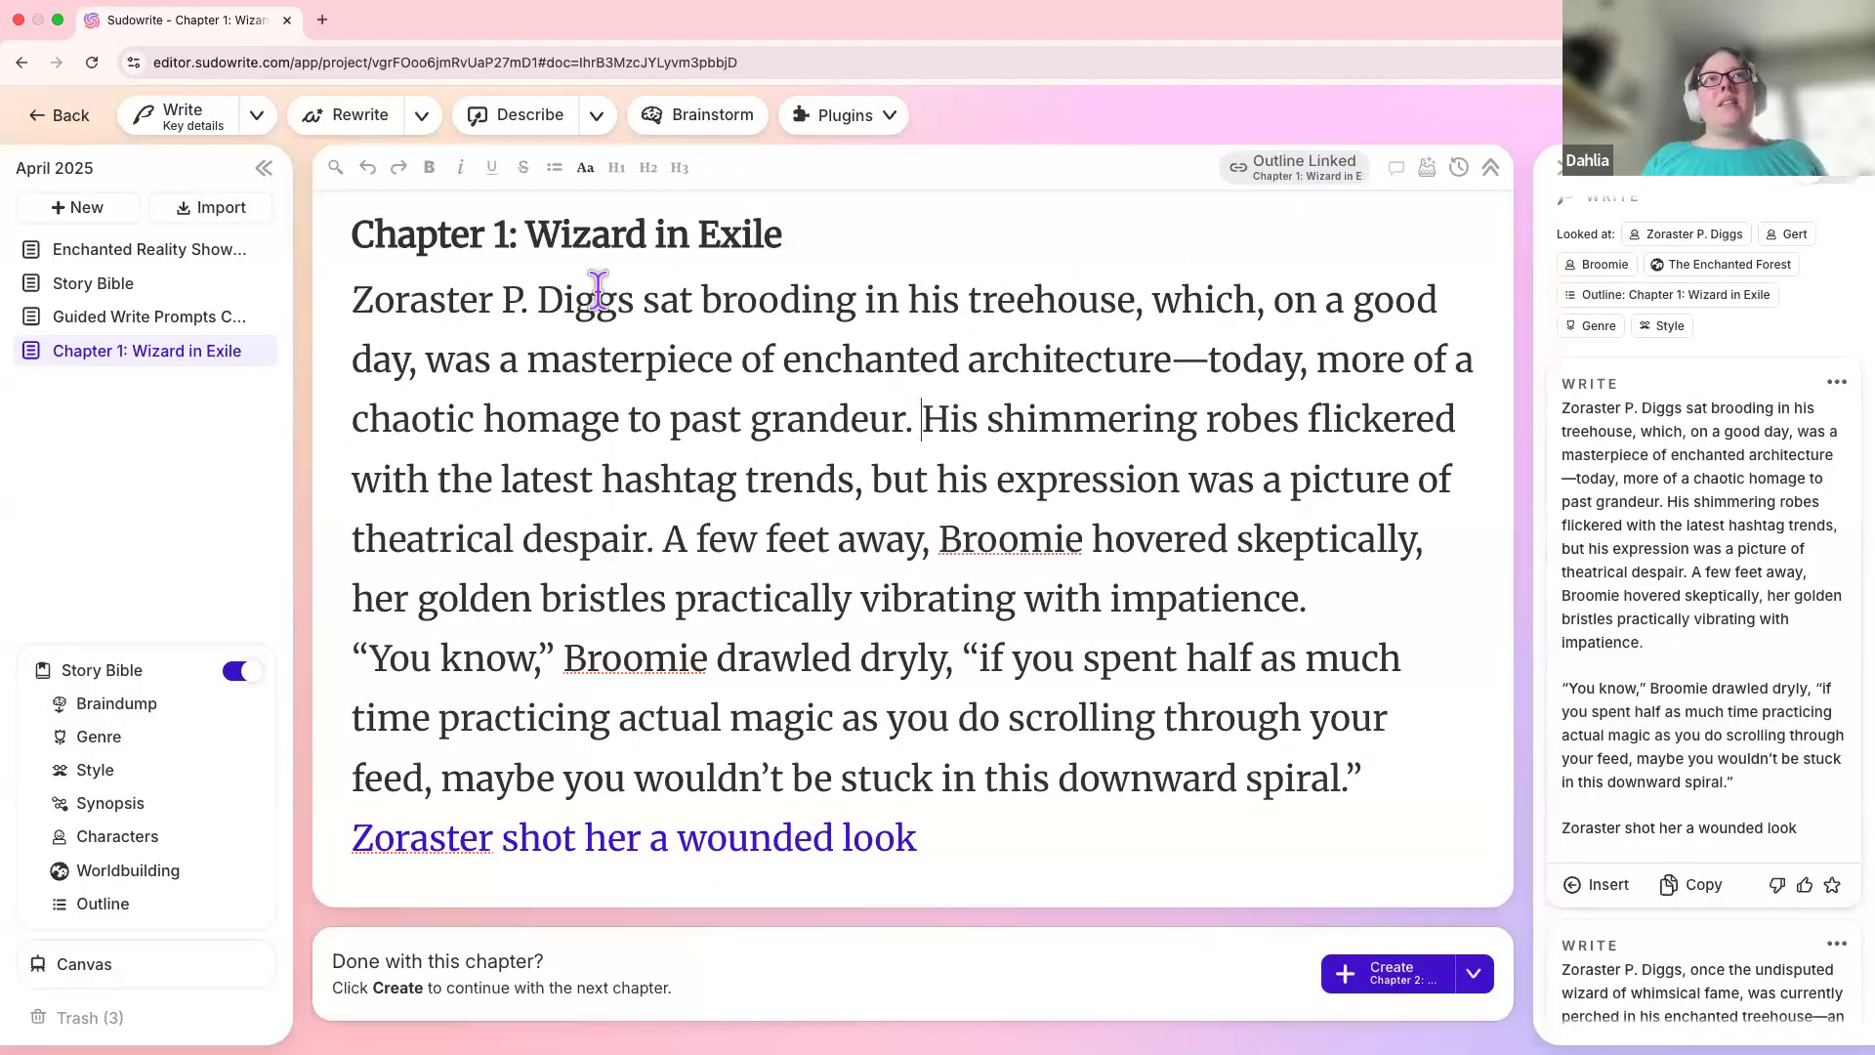
shift+click(598, 288)
shift+click(923, 298)
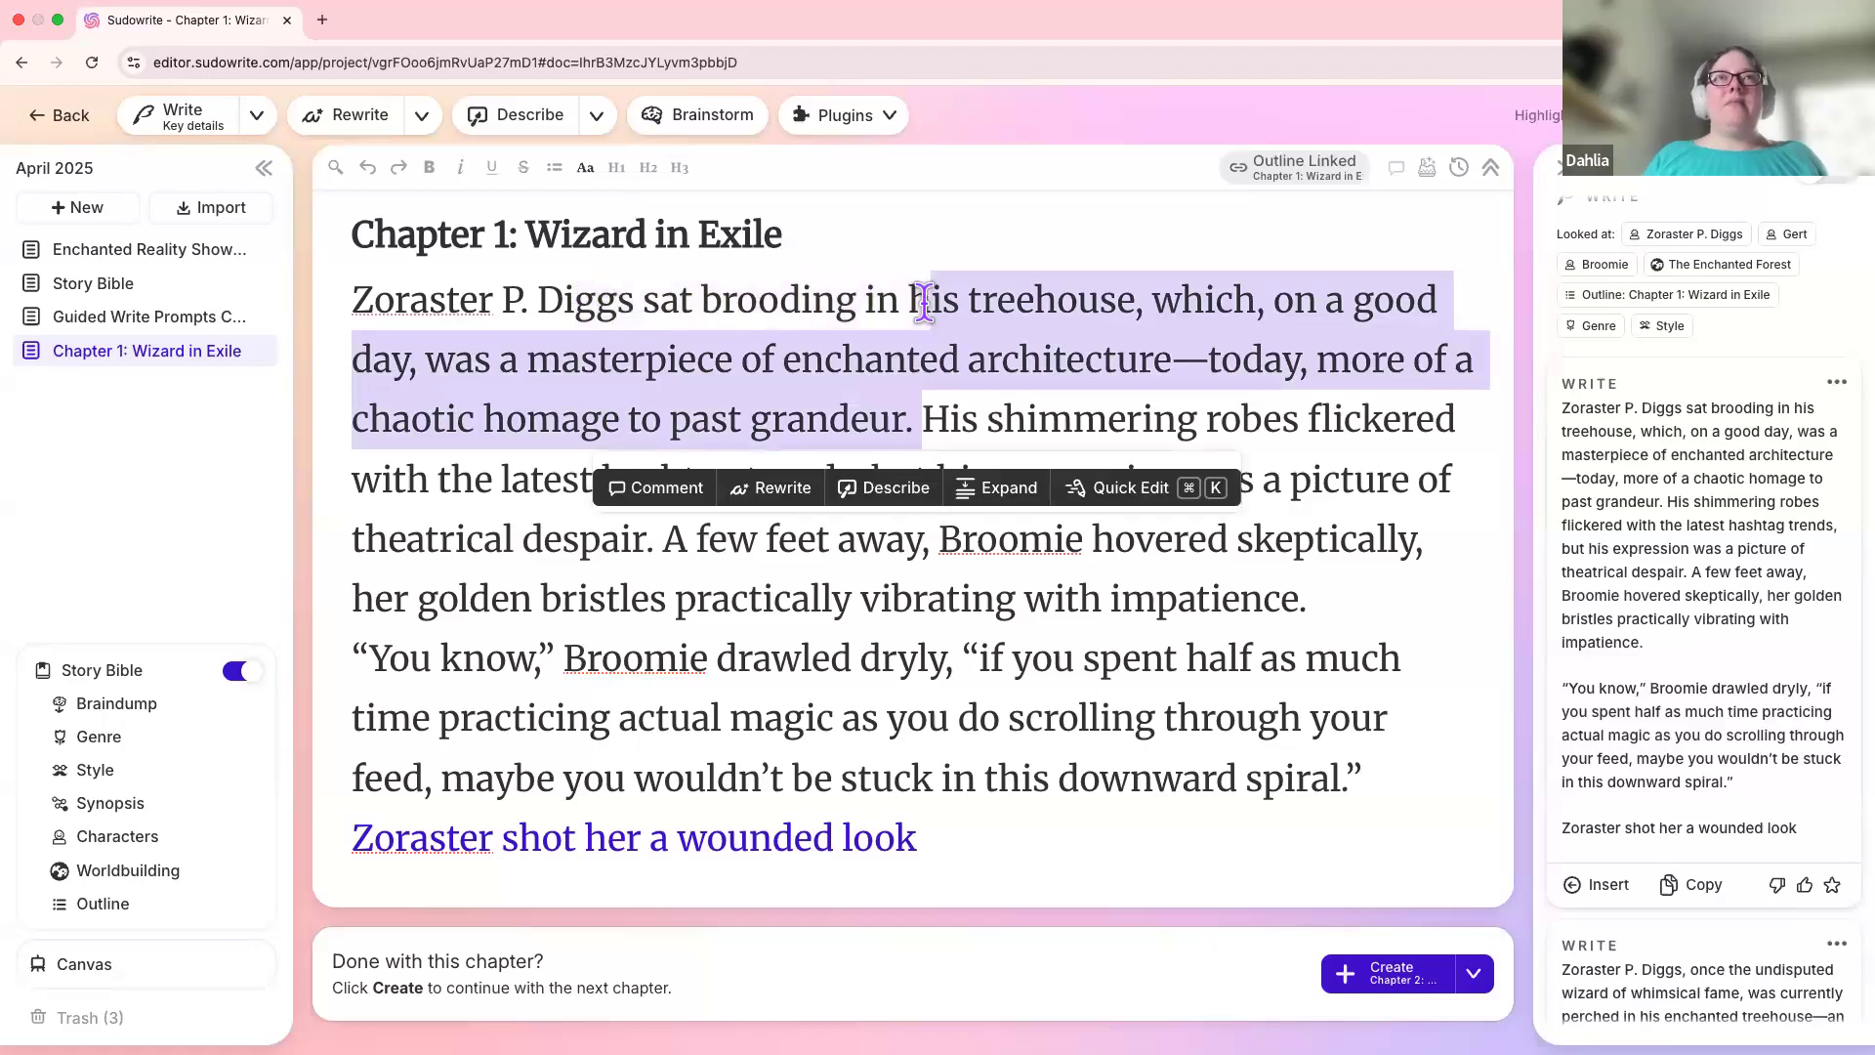
click(836, 300)
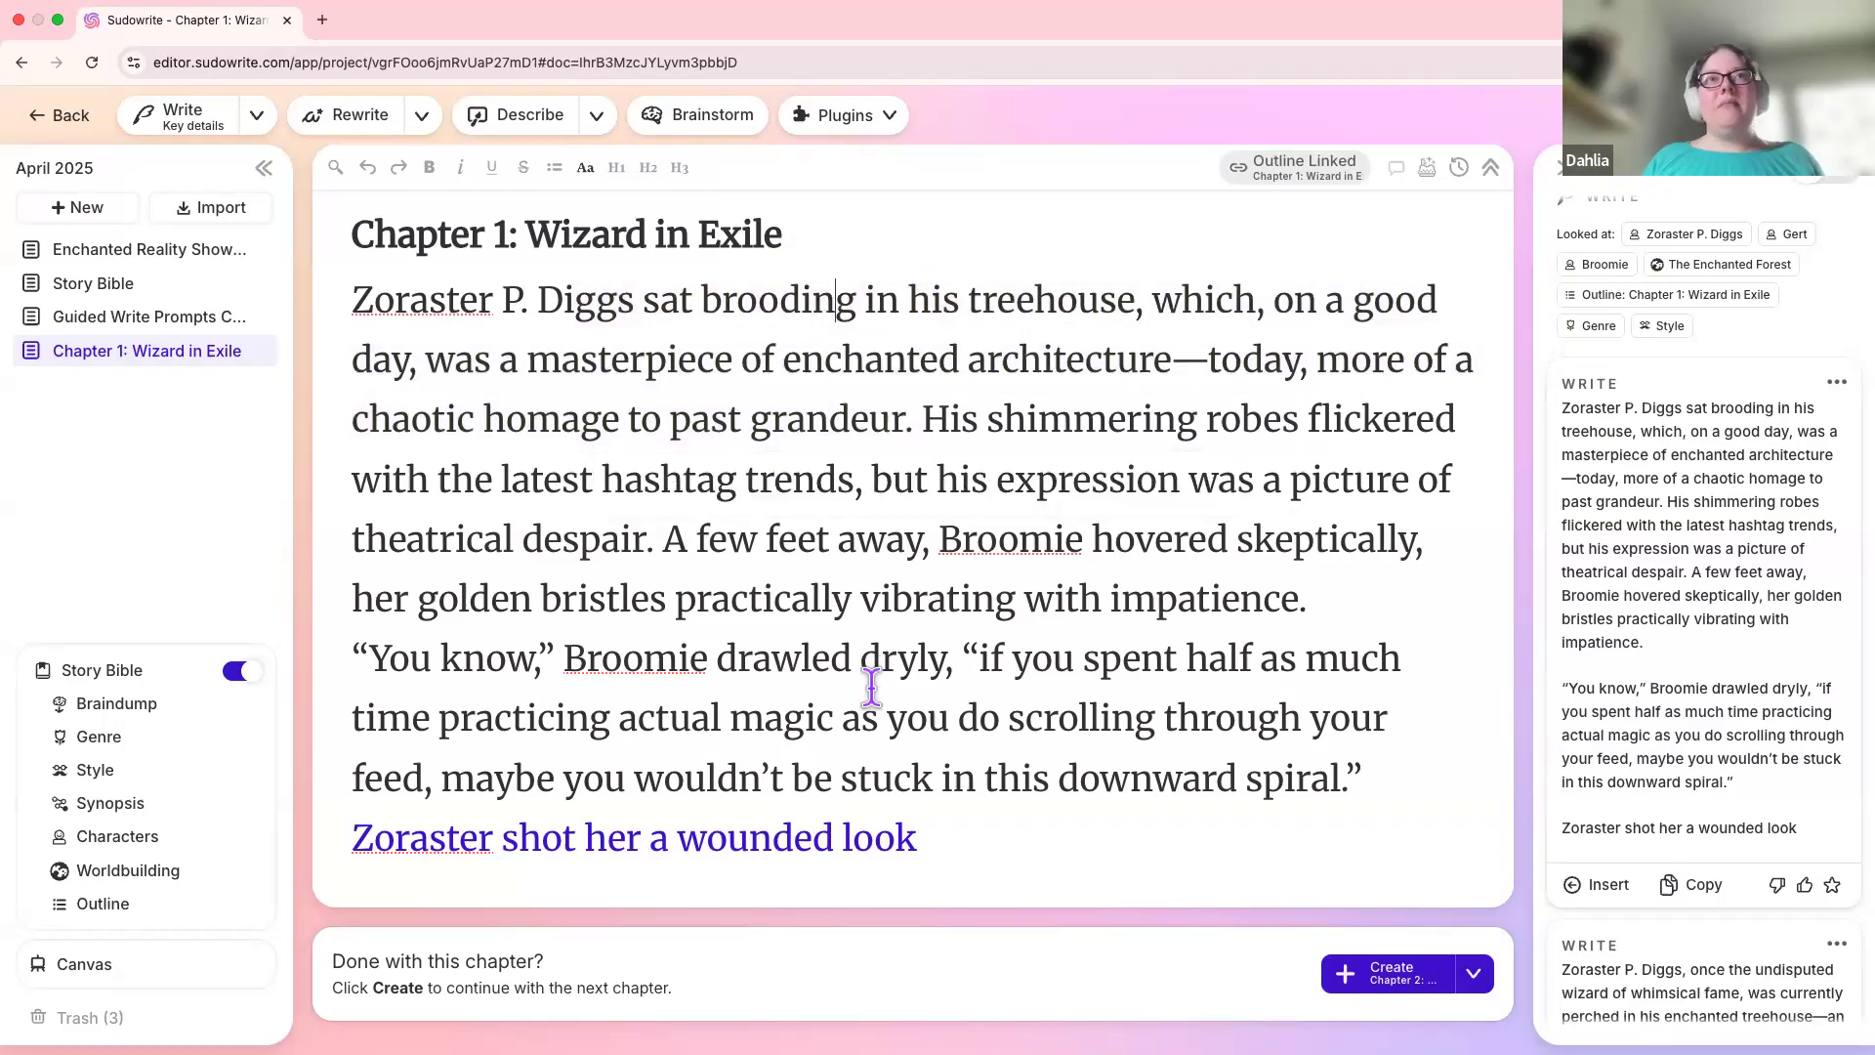
click(938, 880)
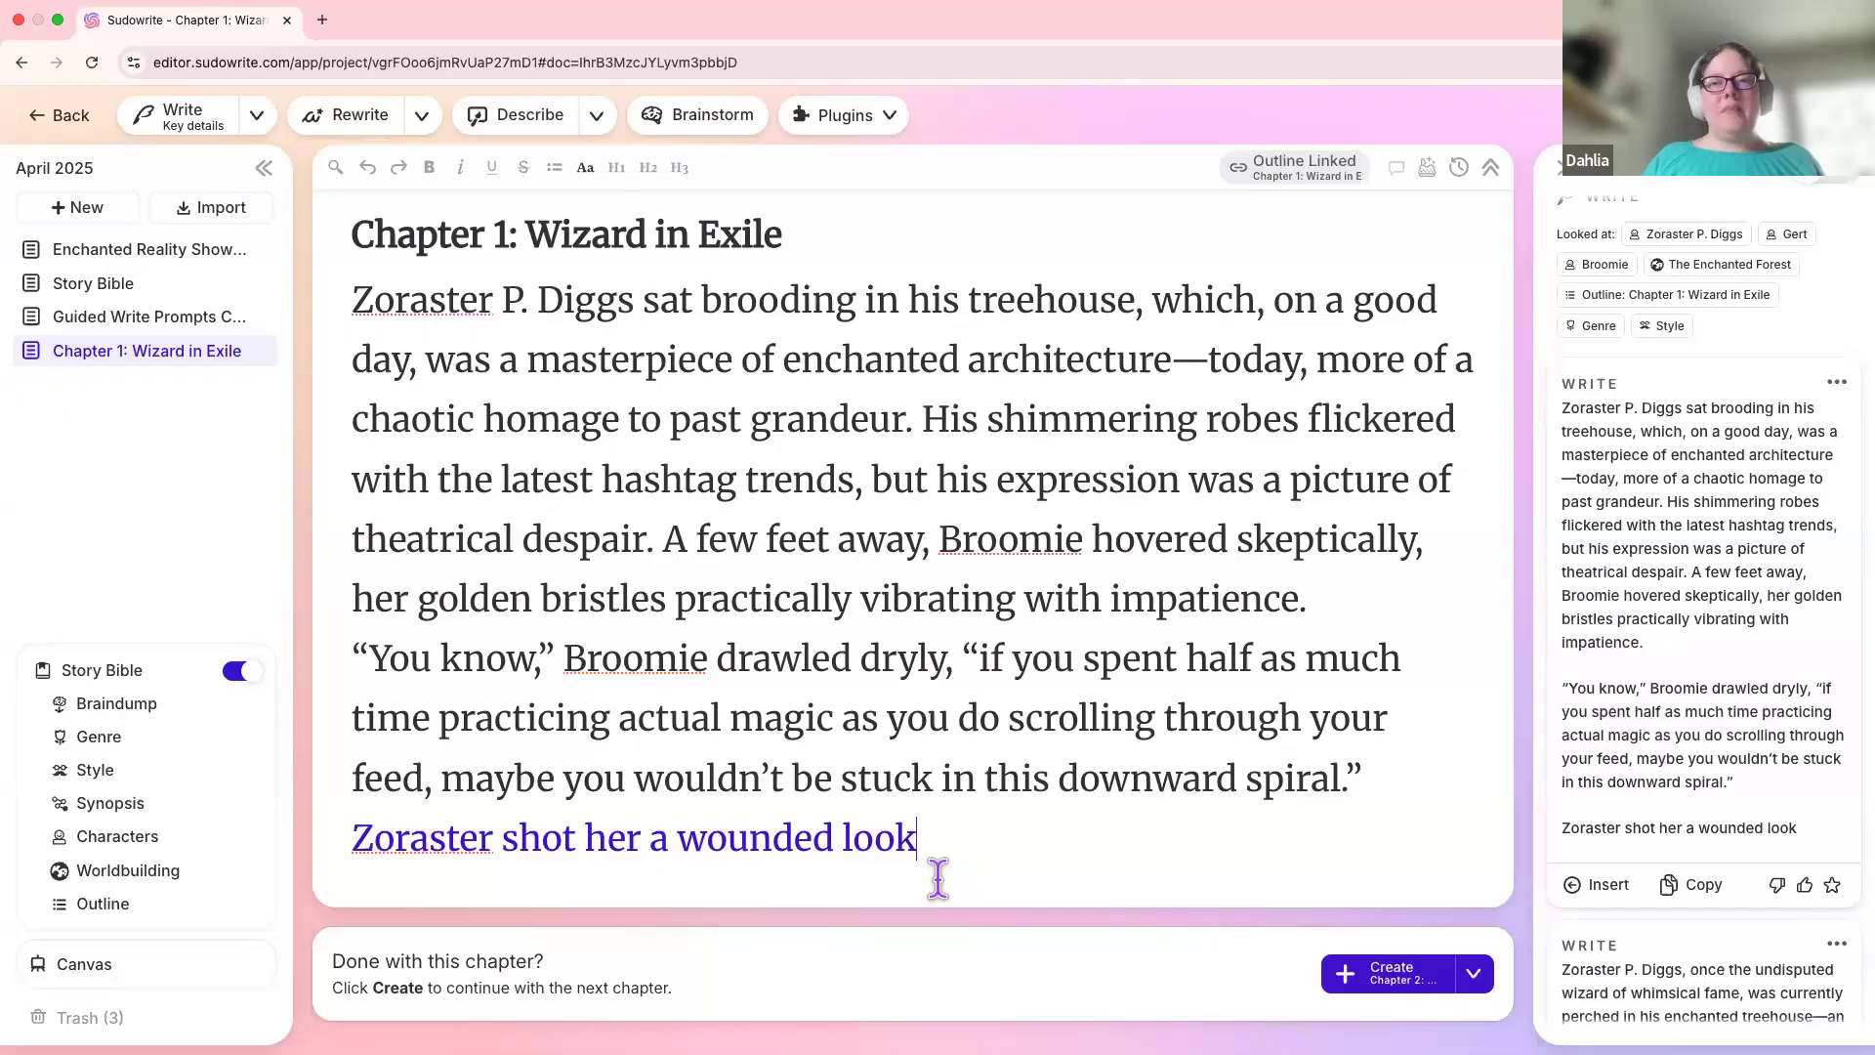
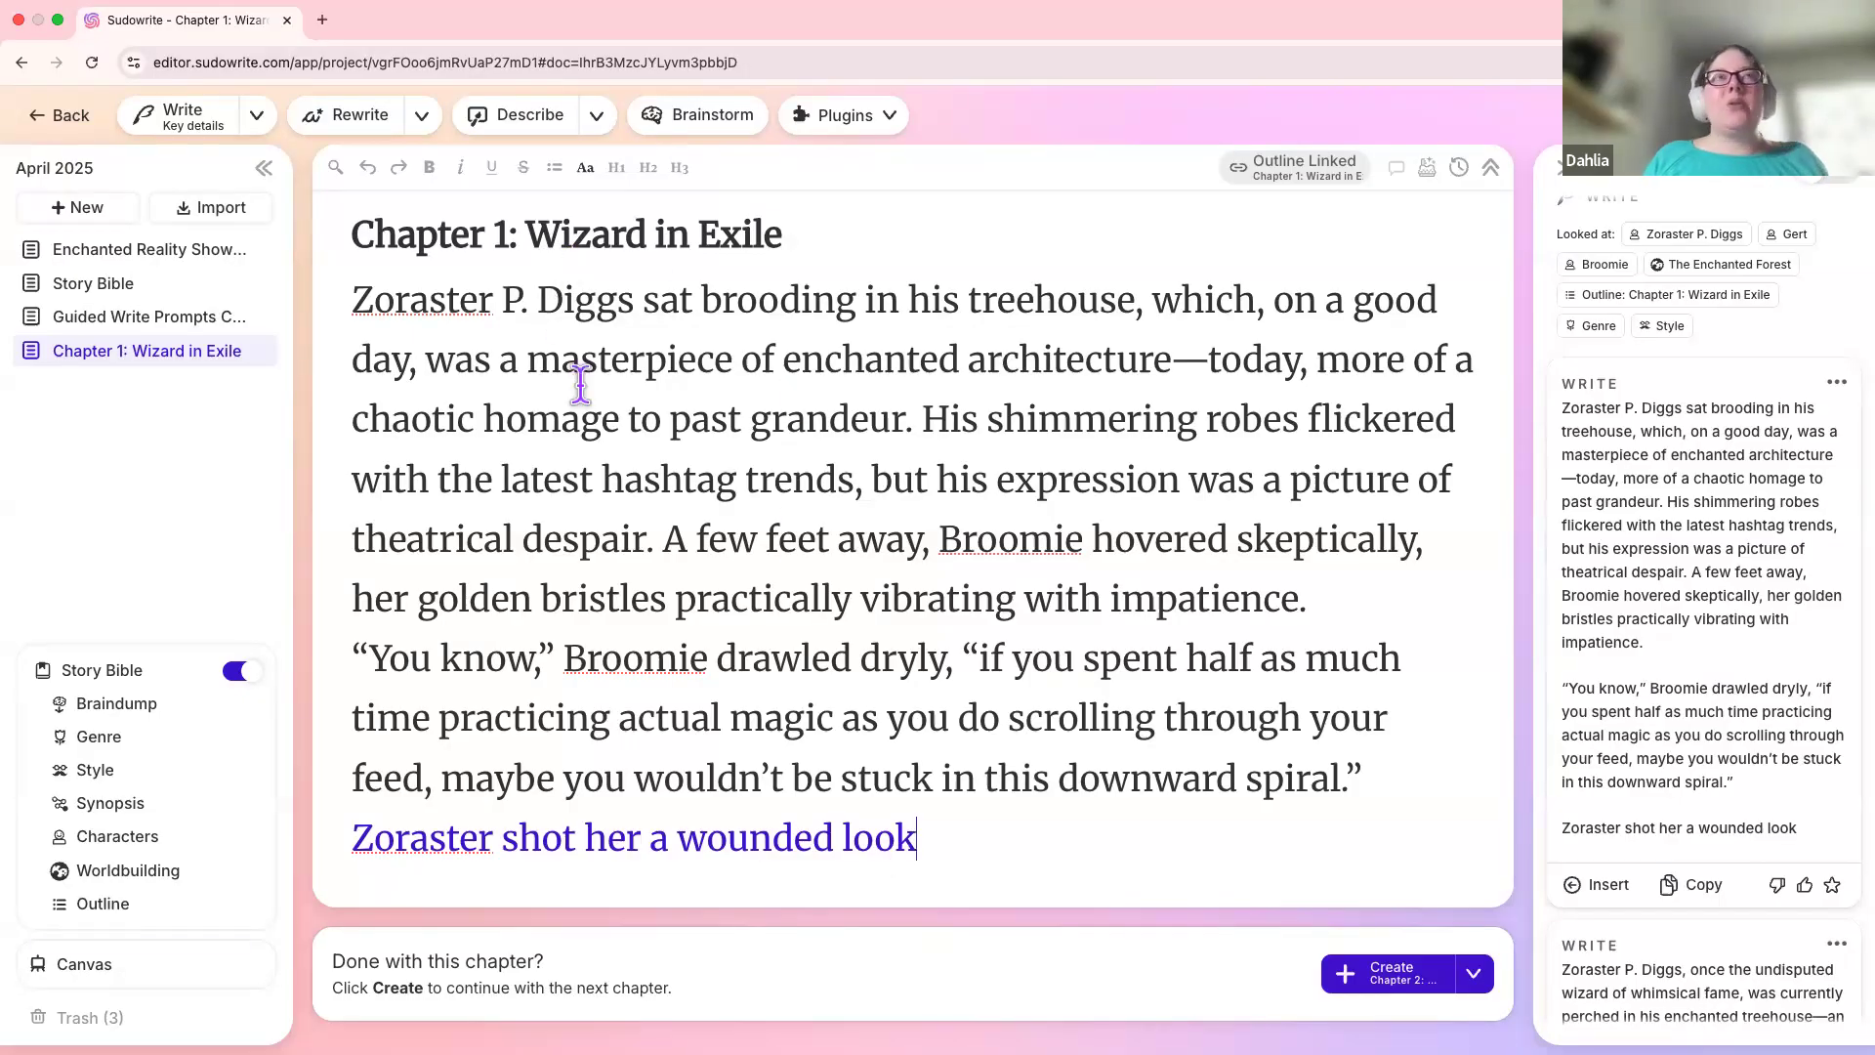
Step: Switch Write to Guided mode and configure its settings to the least creativity, 1 card and a card length of ~250 words
click(260, 125)
click(263, 260)
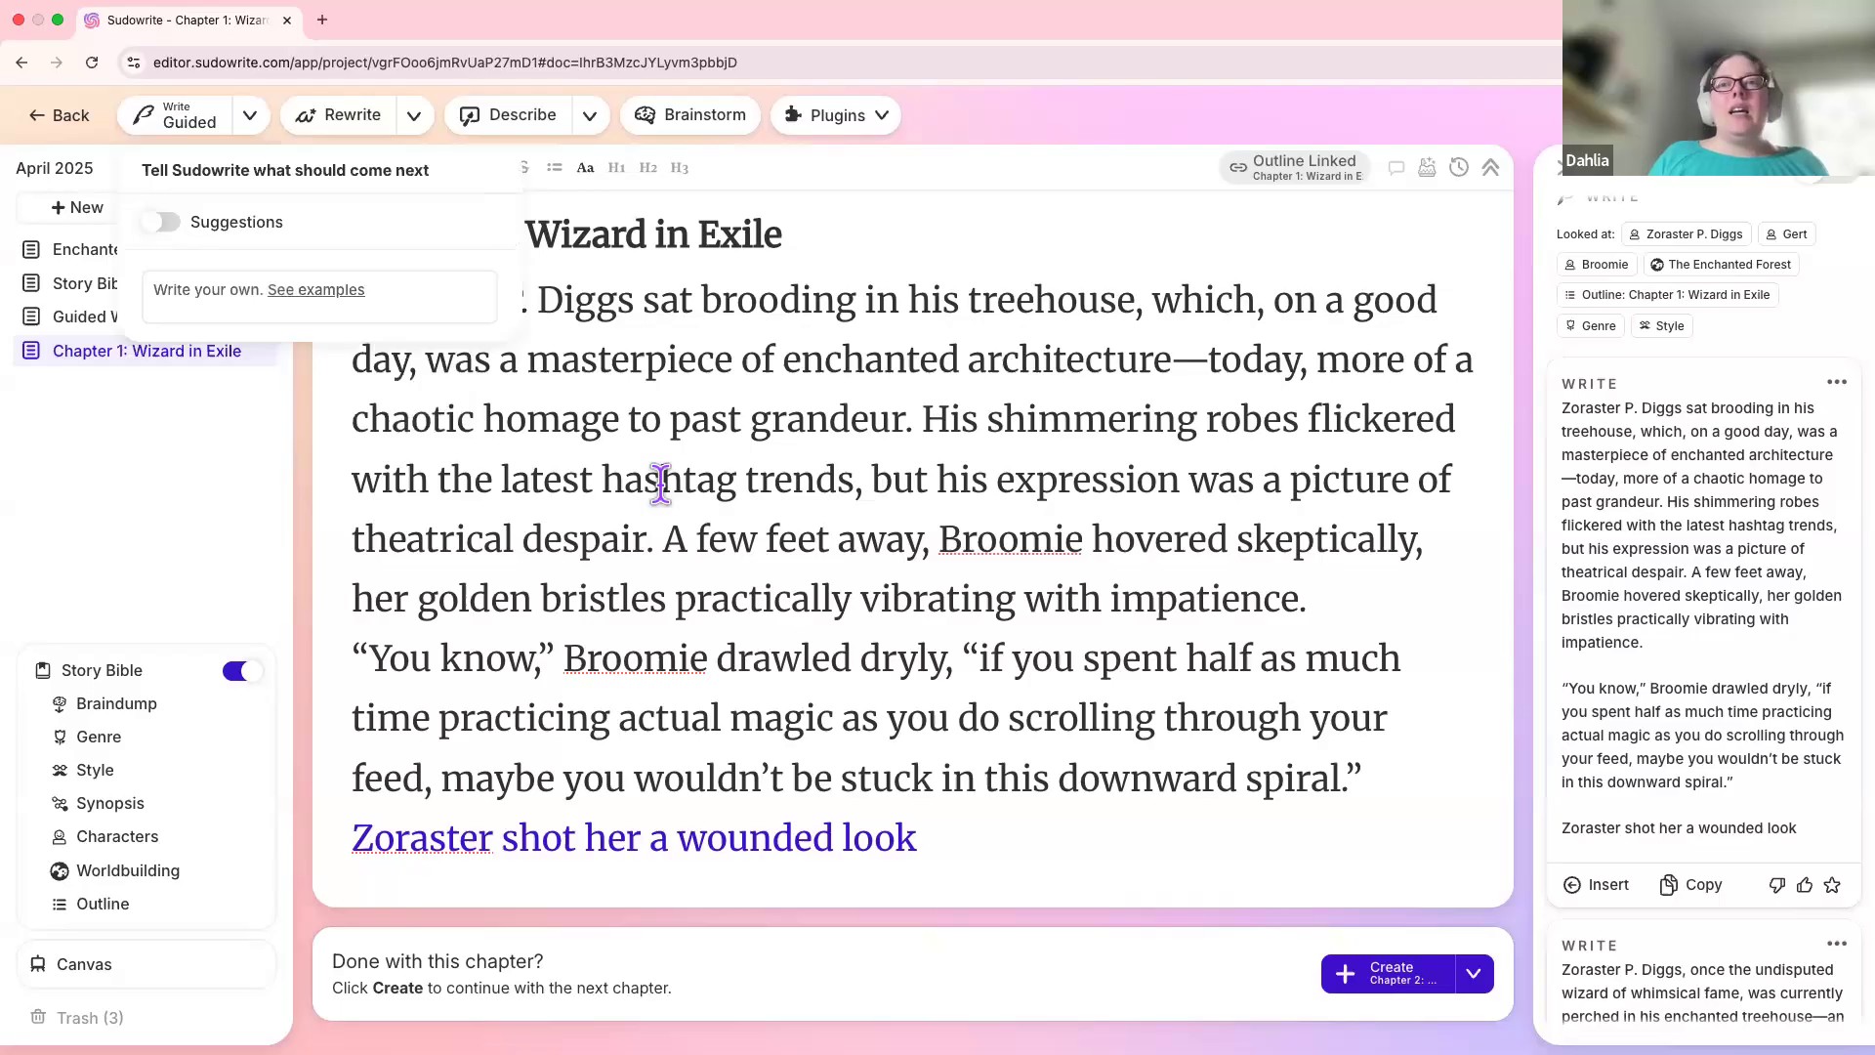
click(250, 117)
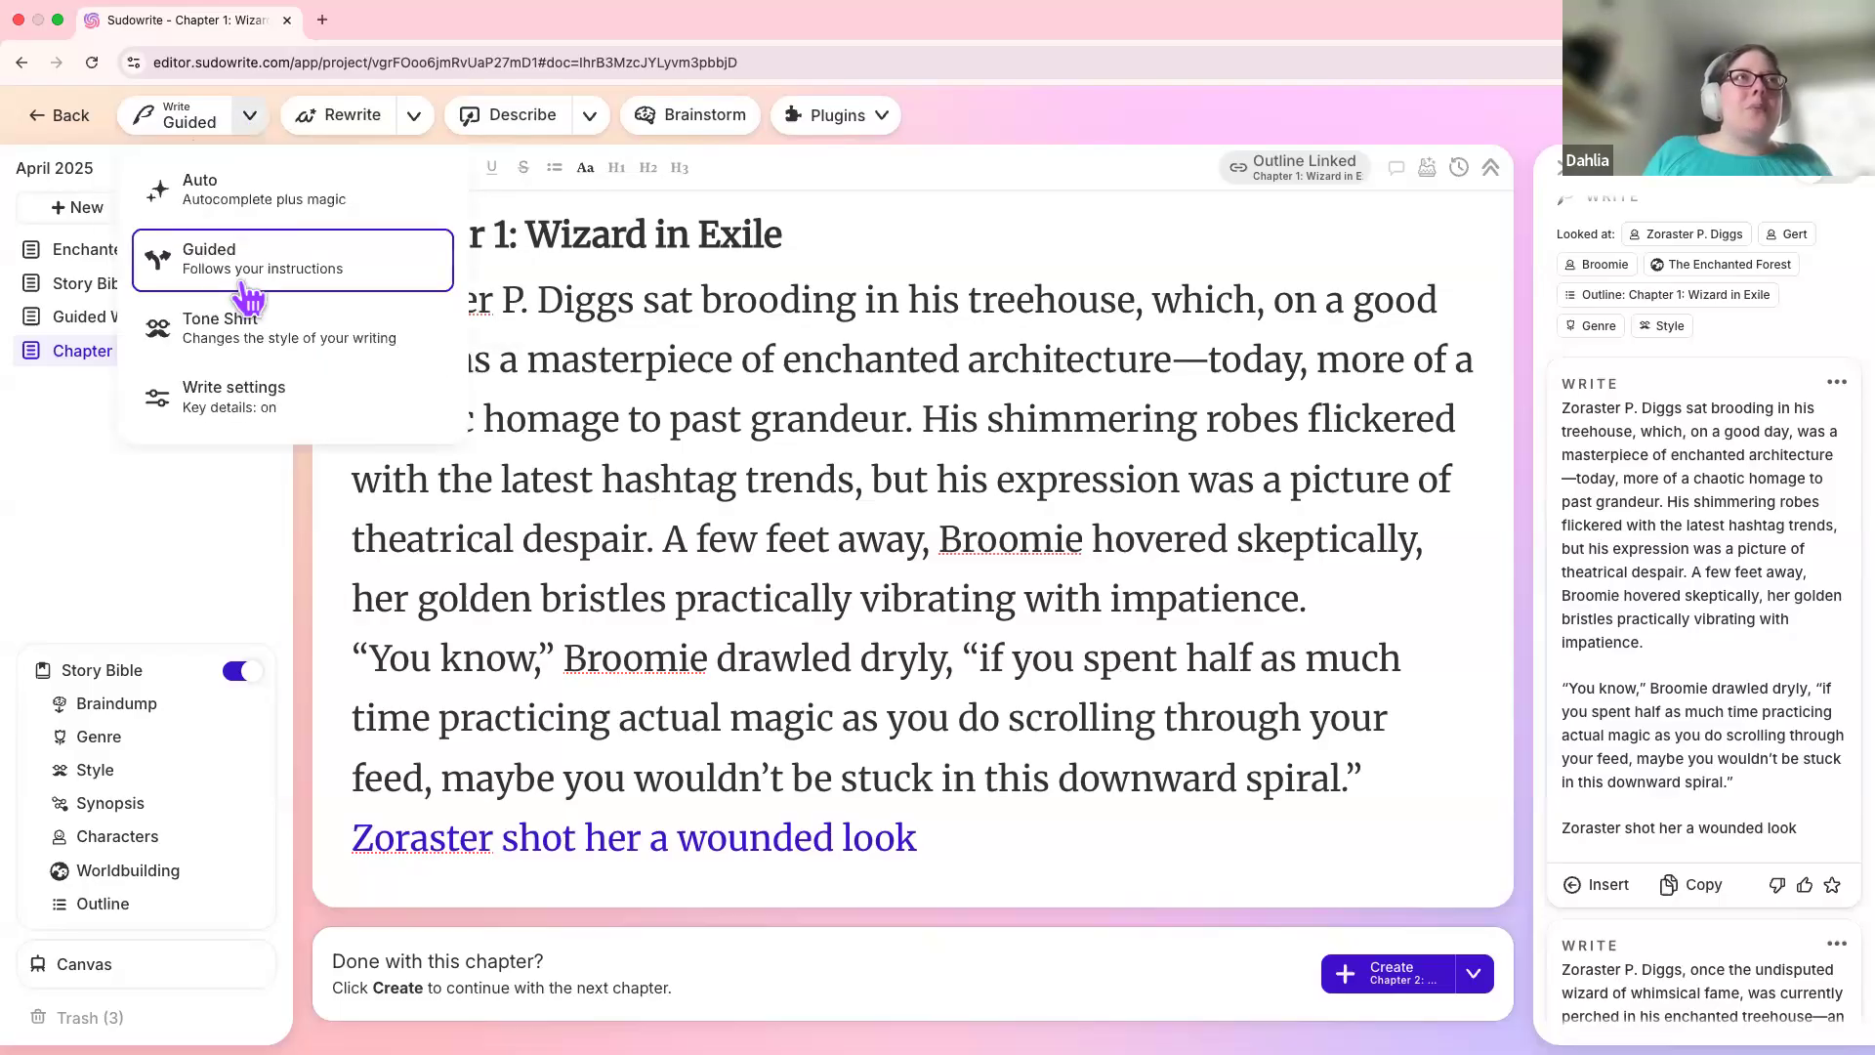
click(241, 387)
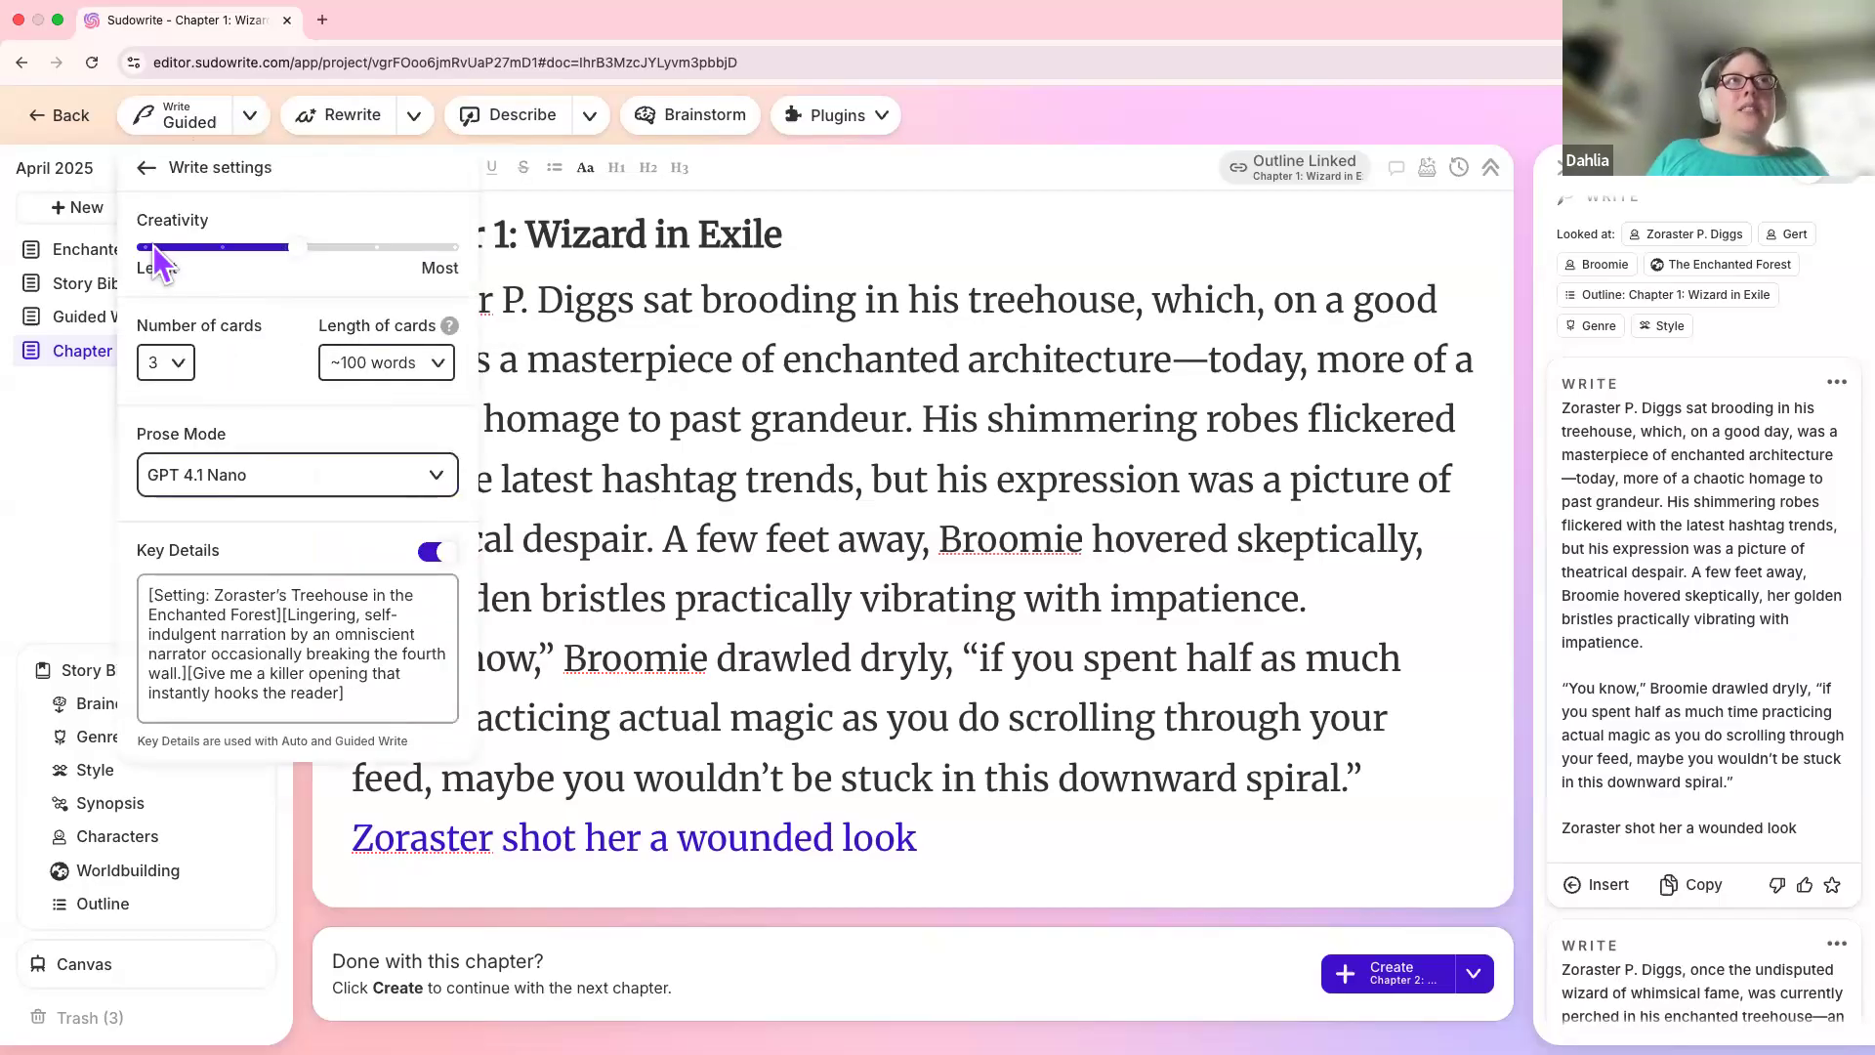
click(181, 370)
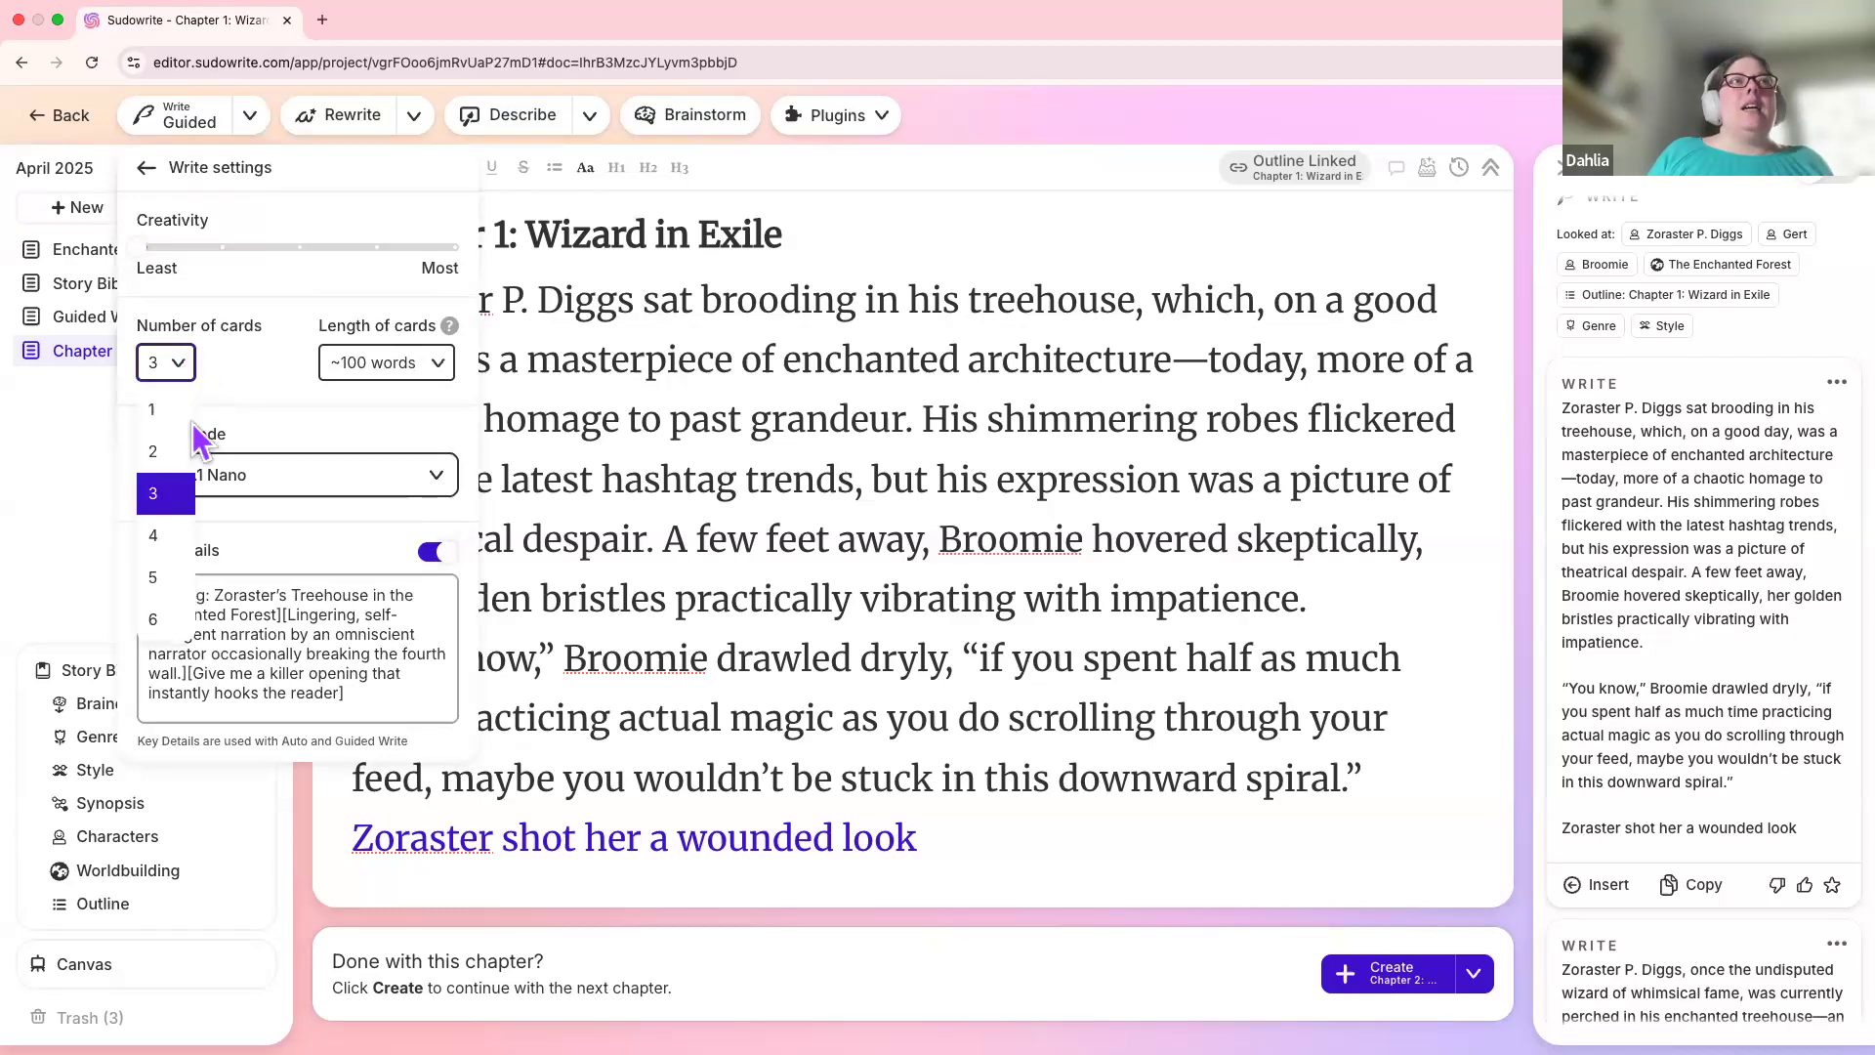
click(188, 413)
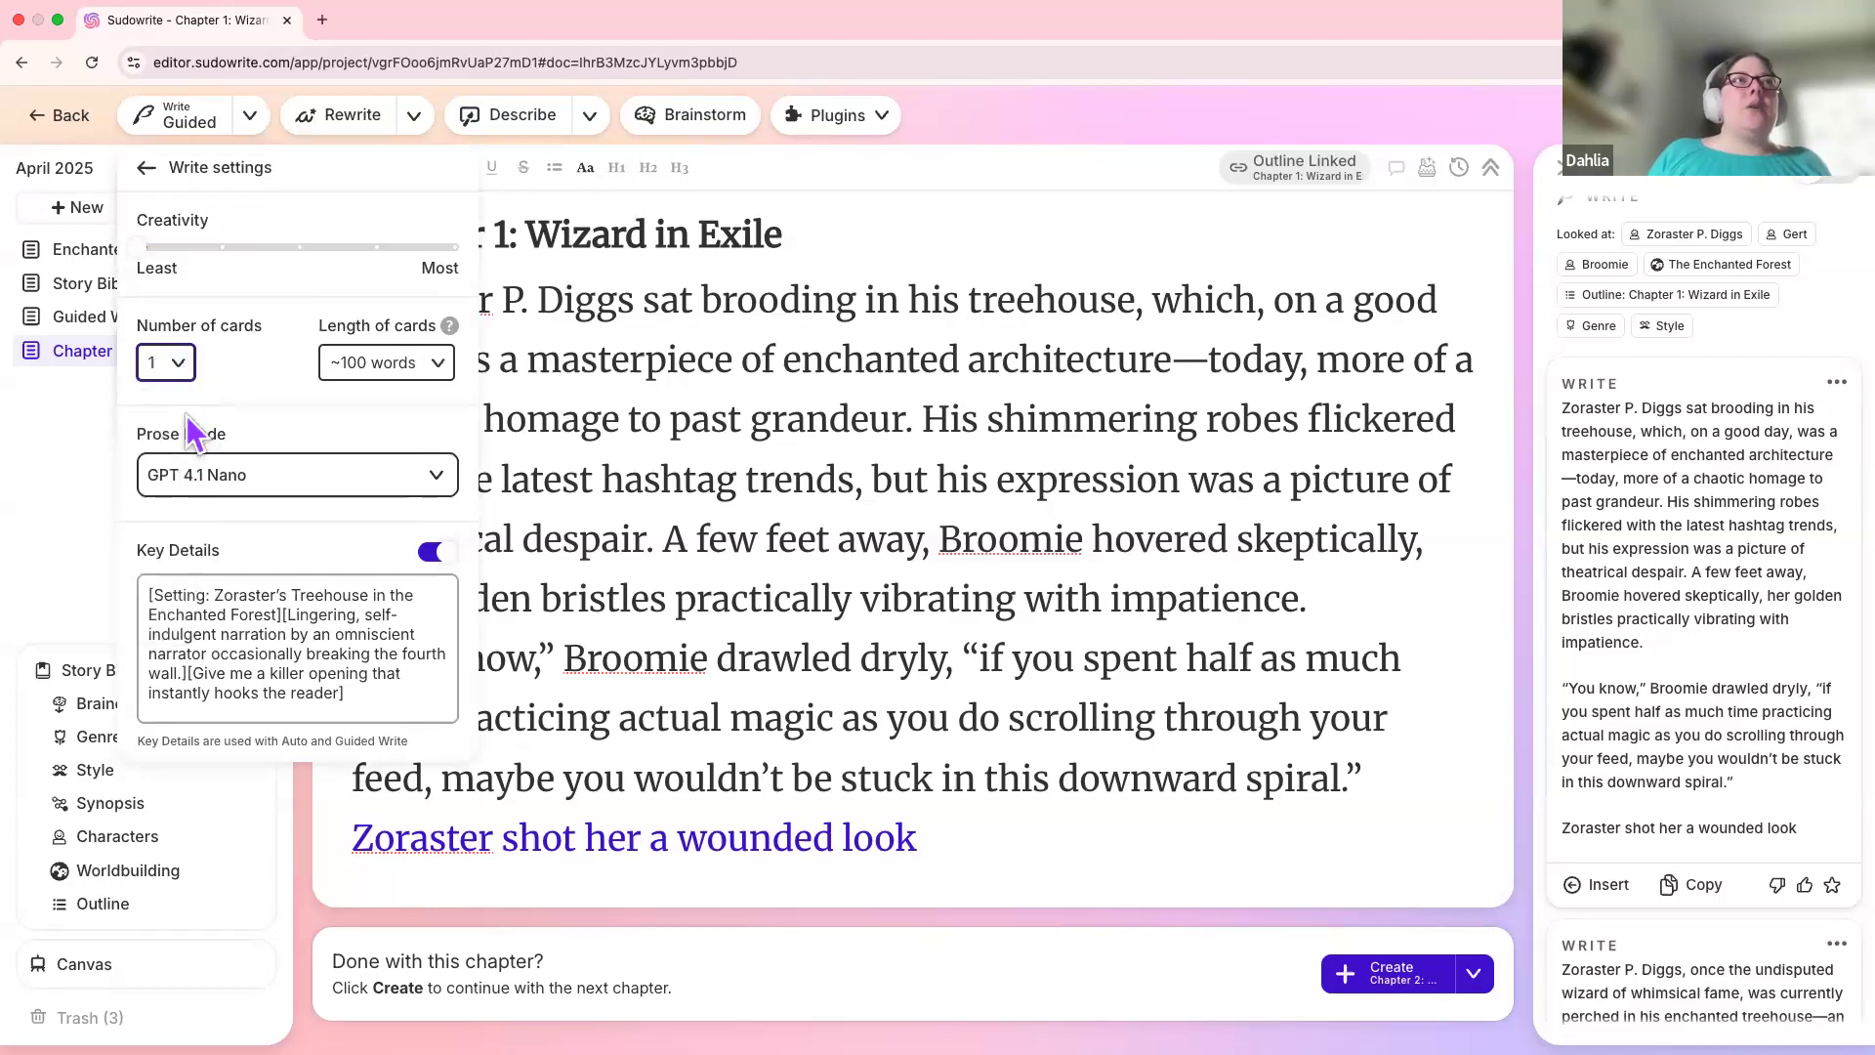
click(358, 372)
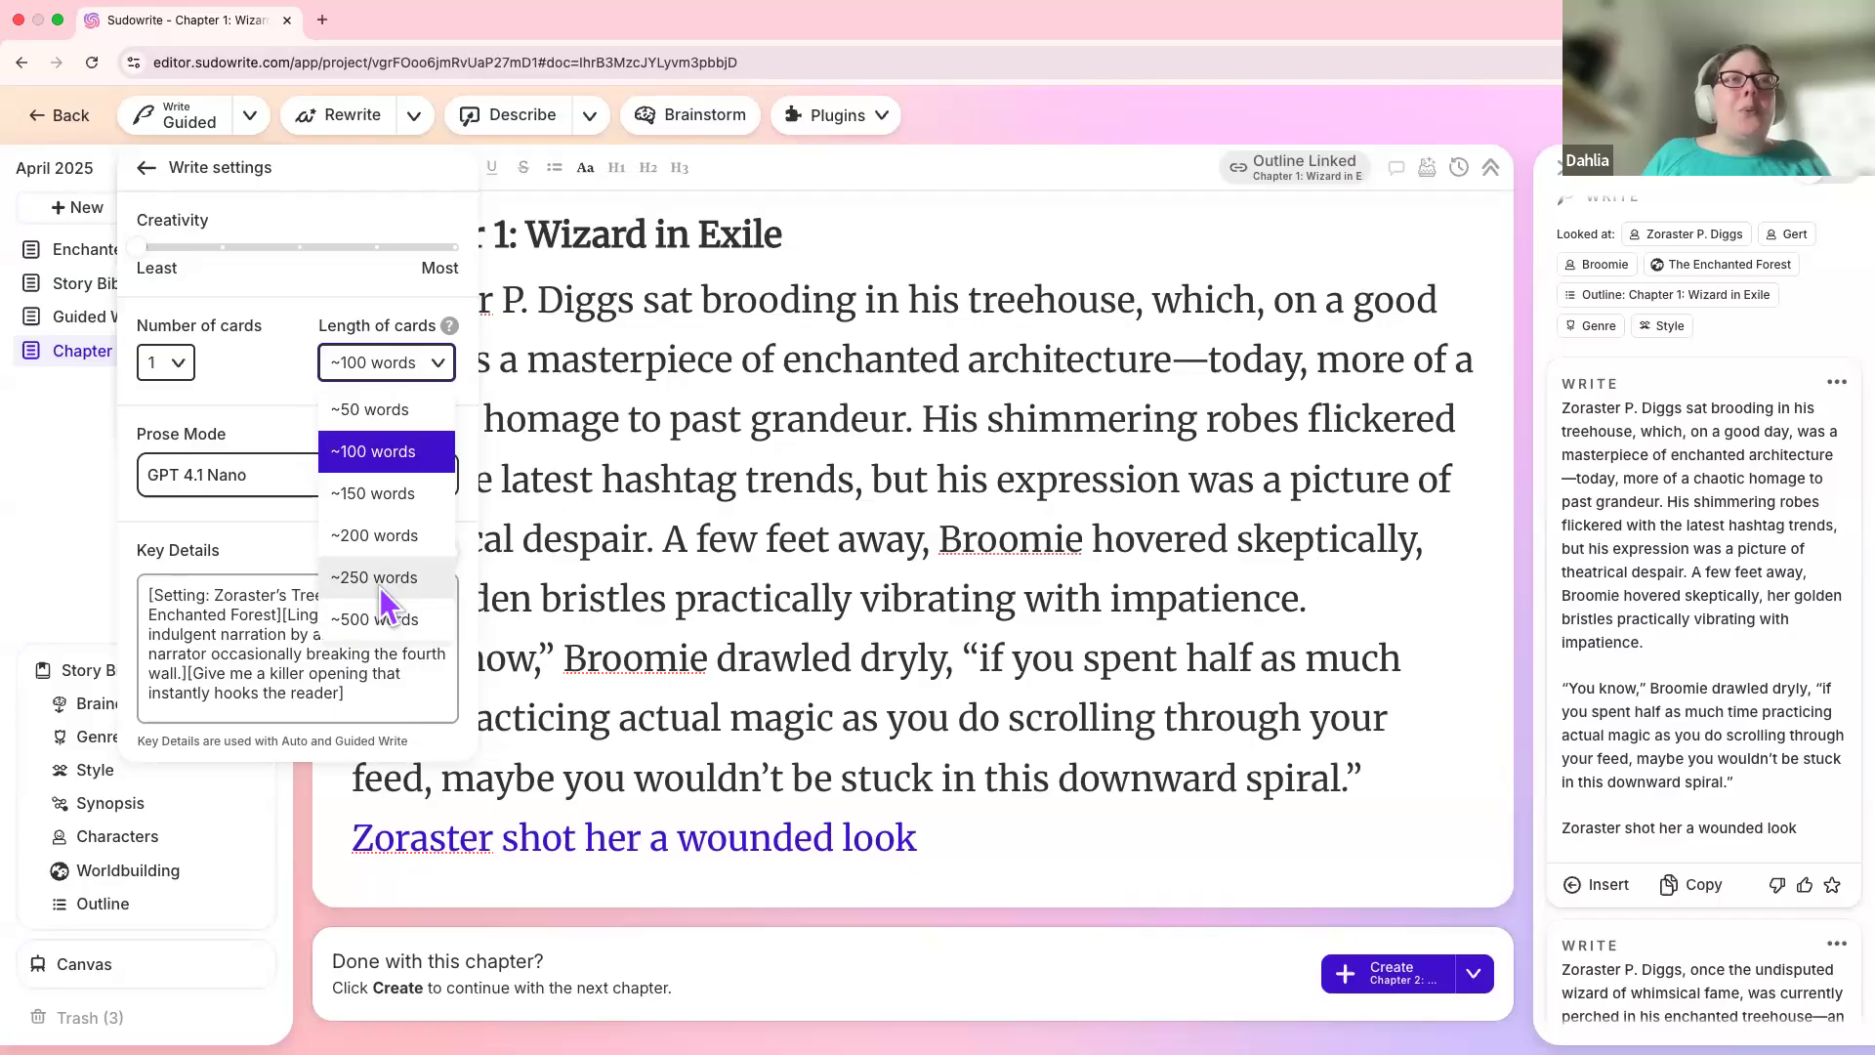
click(381, 589)
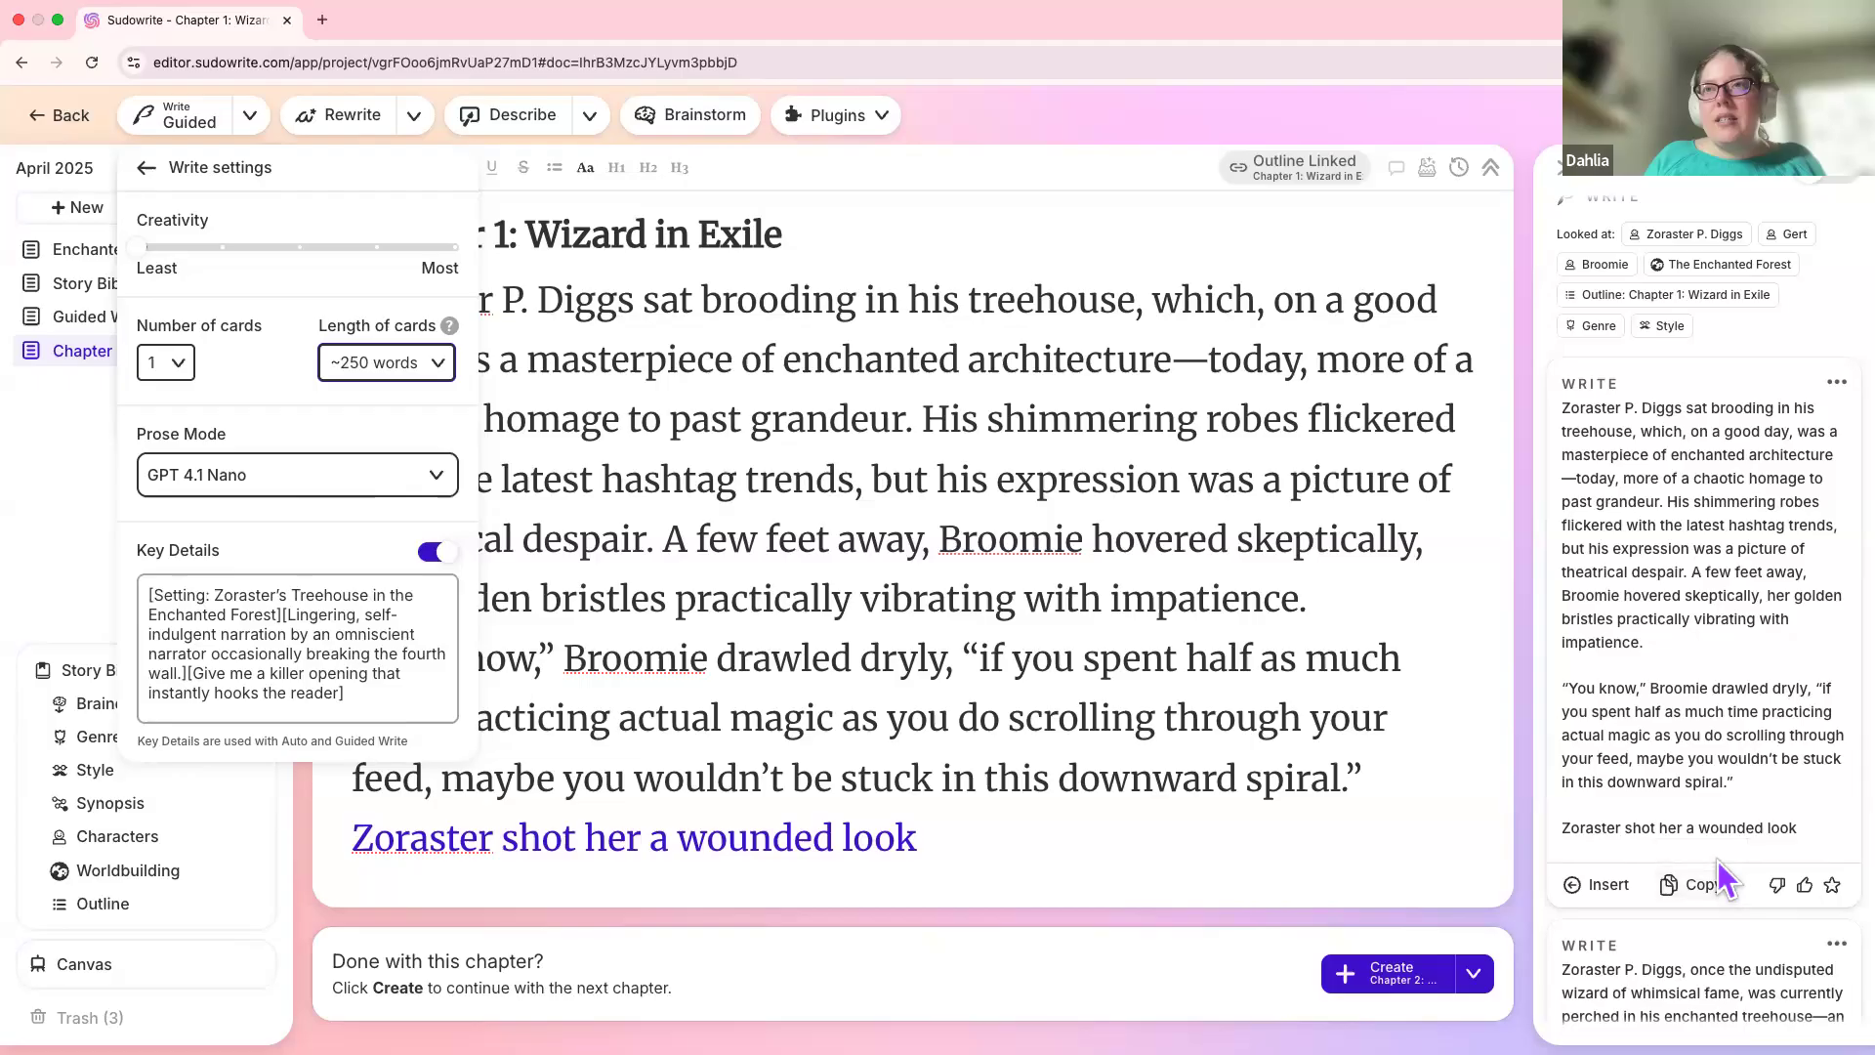
Step: Remove the "[Give me a killer opening that instantly hooks the reader]" instruction from the Key Details
scroll(1712, 882, down, 1)
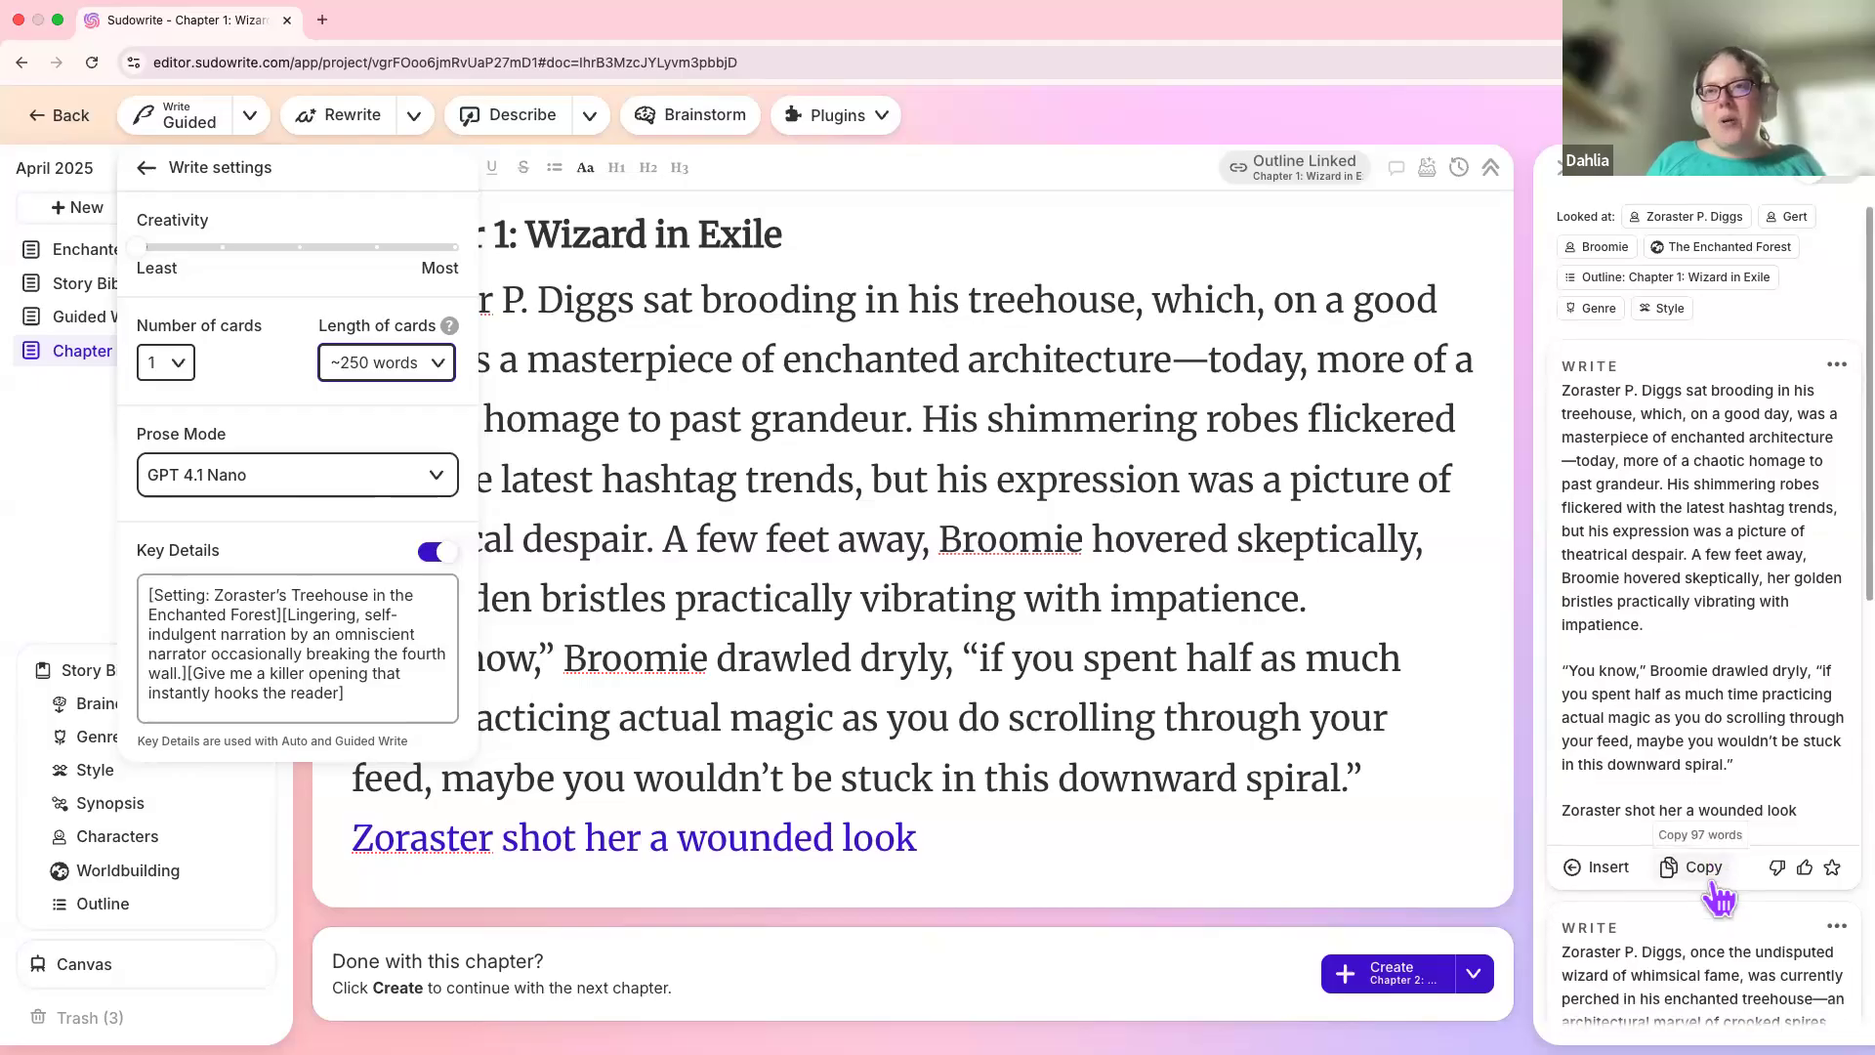
scroll(1709, 879, down, 10)
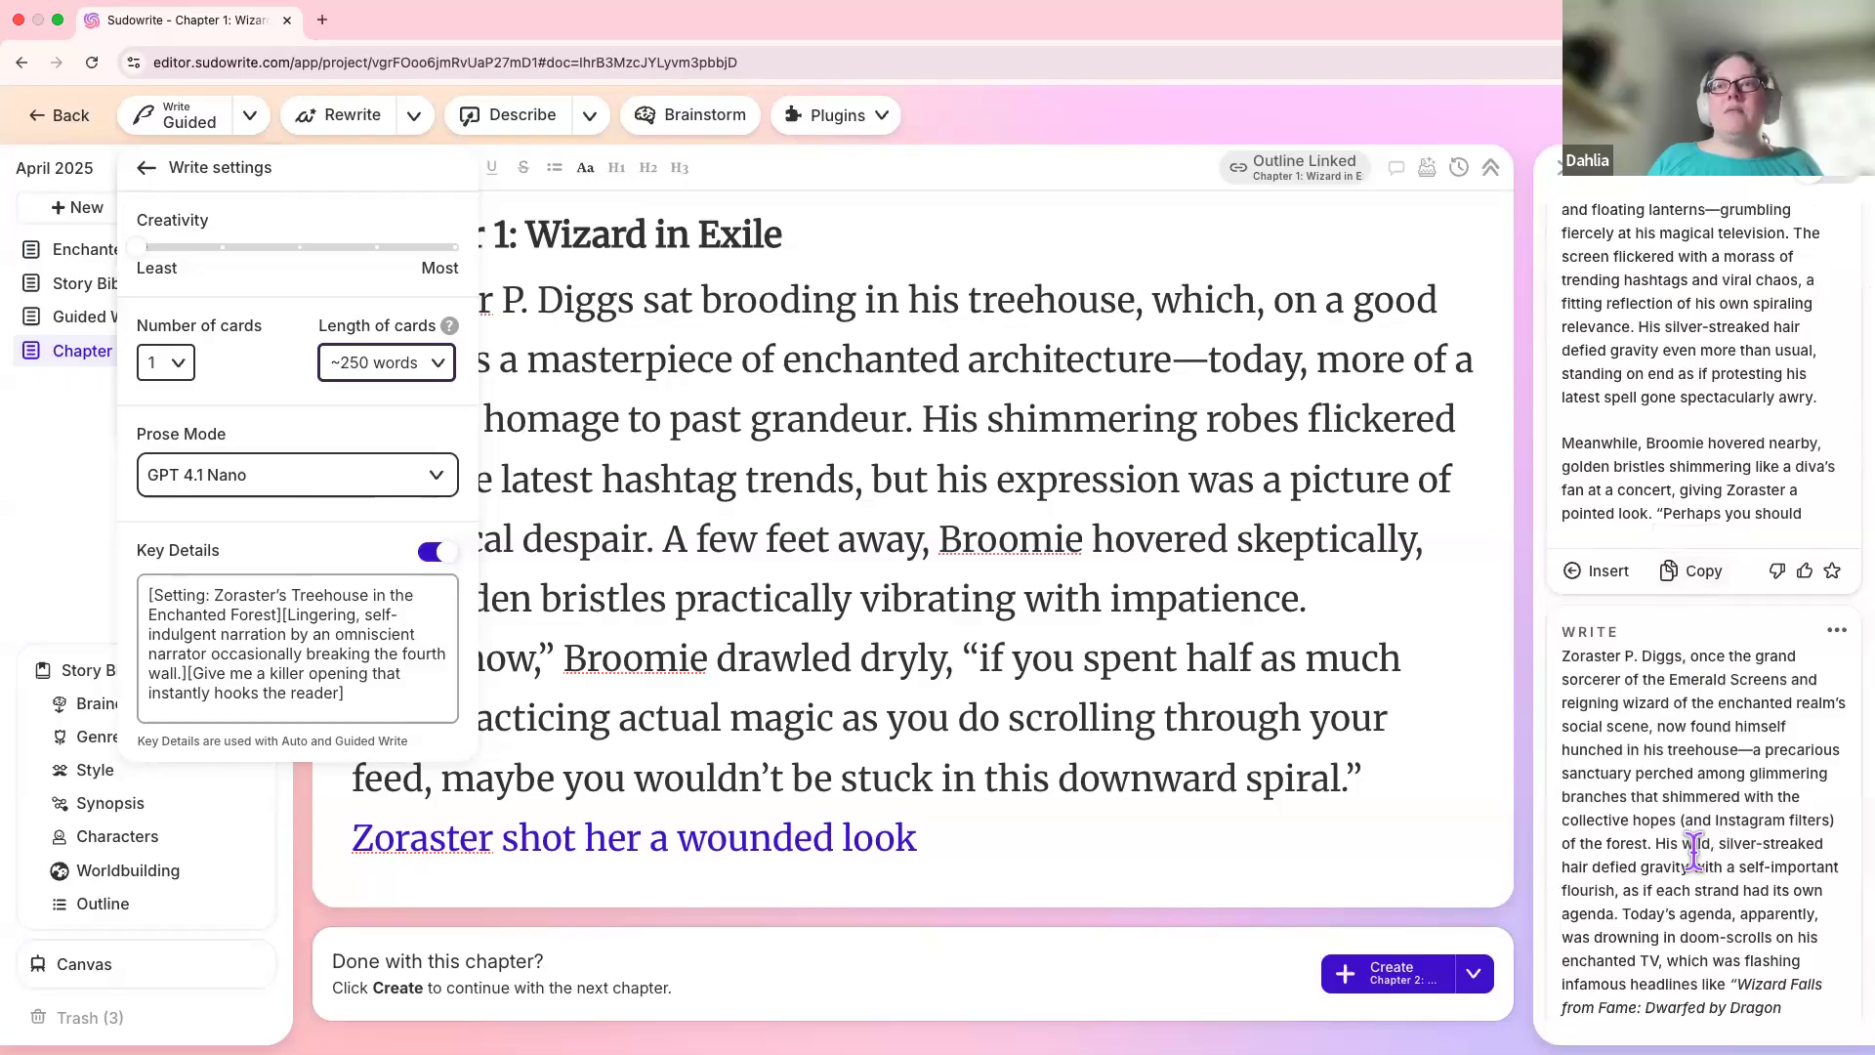
scroll(1693, 850, down, 2)
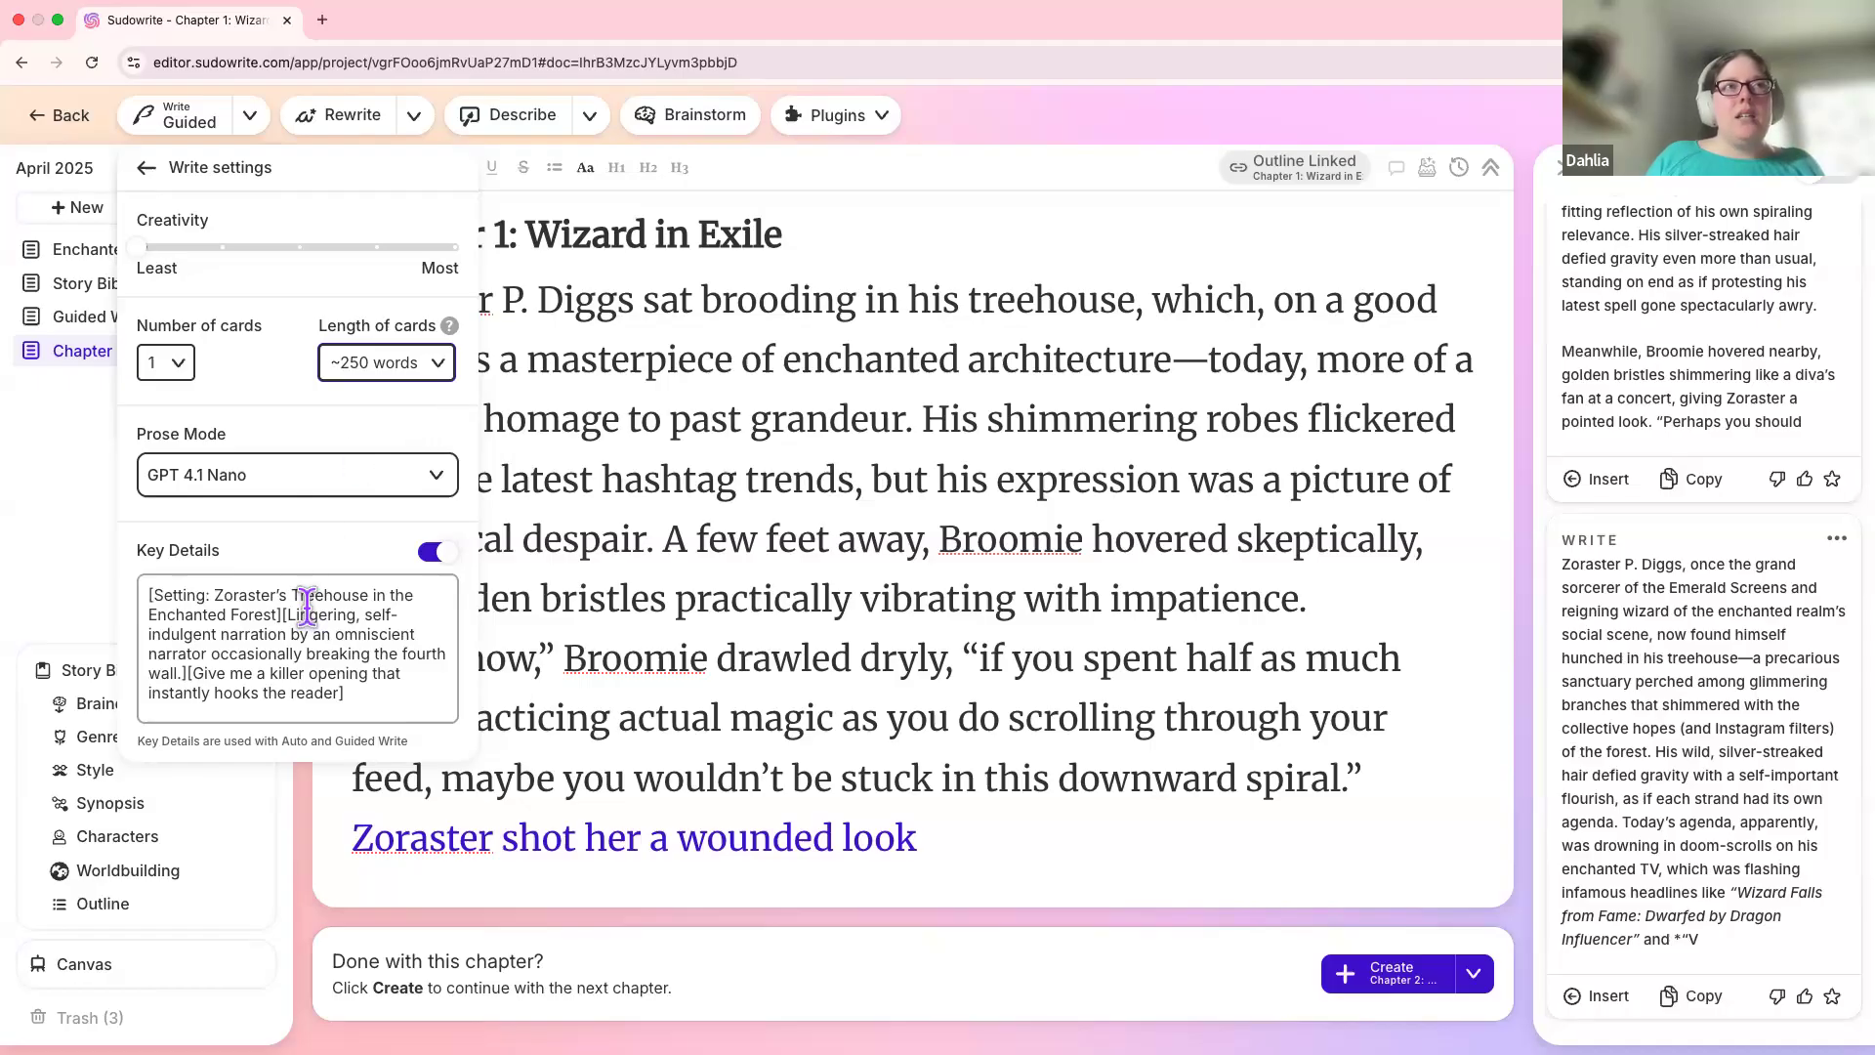
click(191, 673)
drag(380, 697, 190, 670)
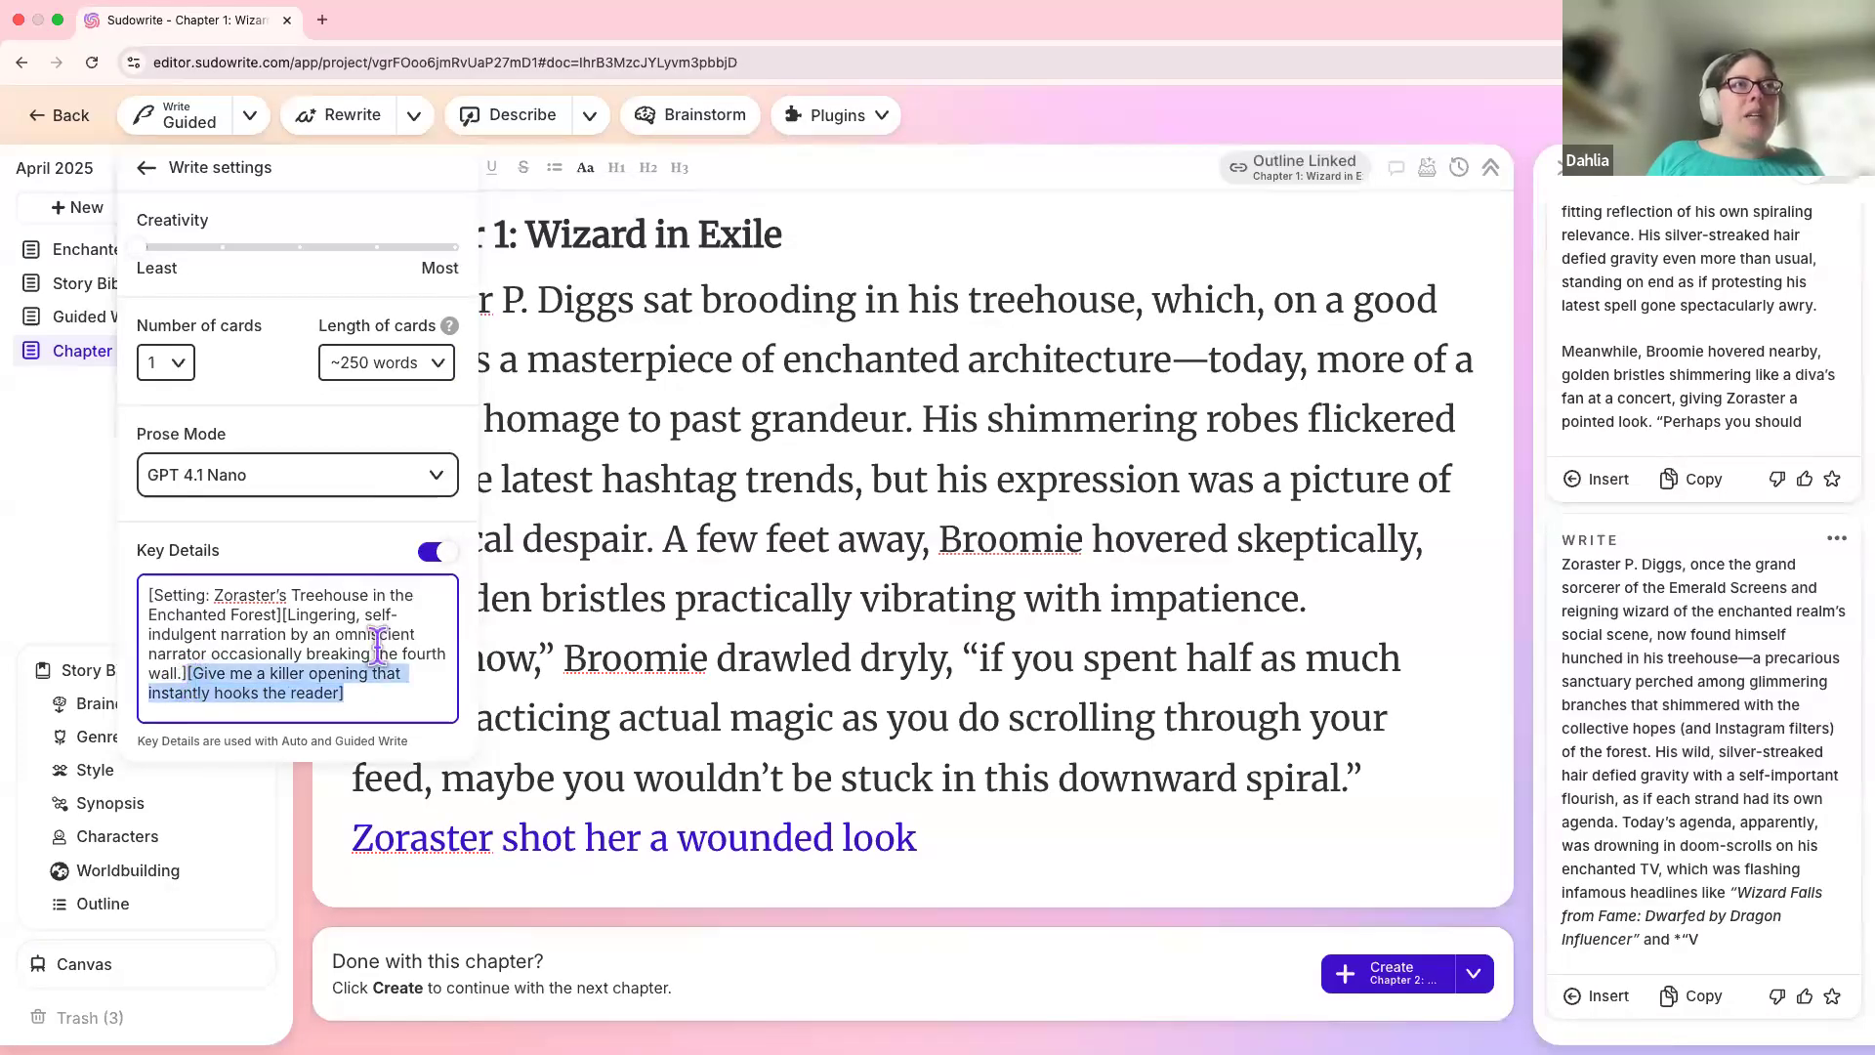
key(BackSpace)
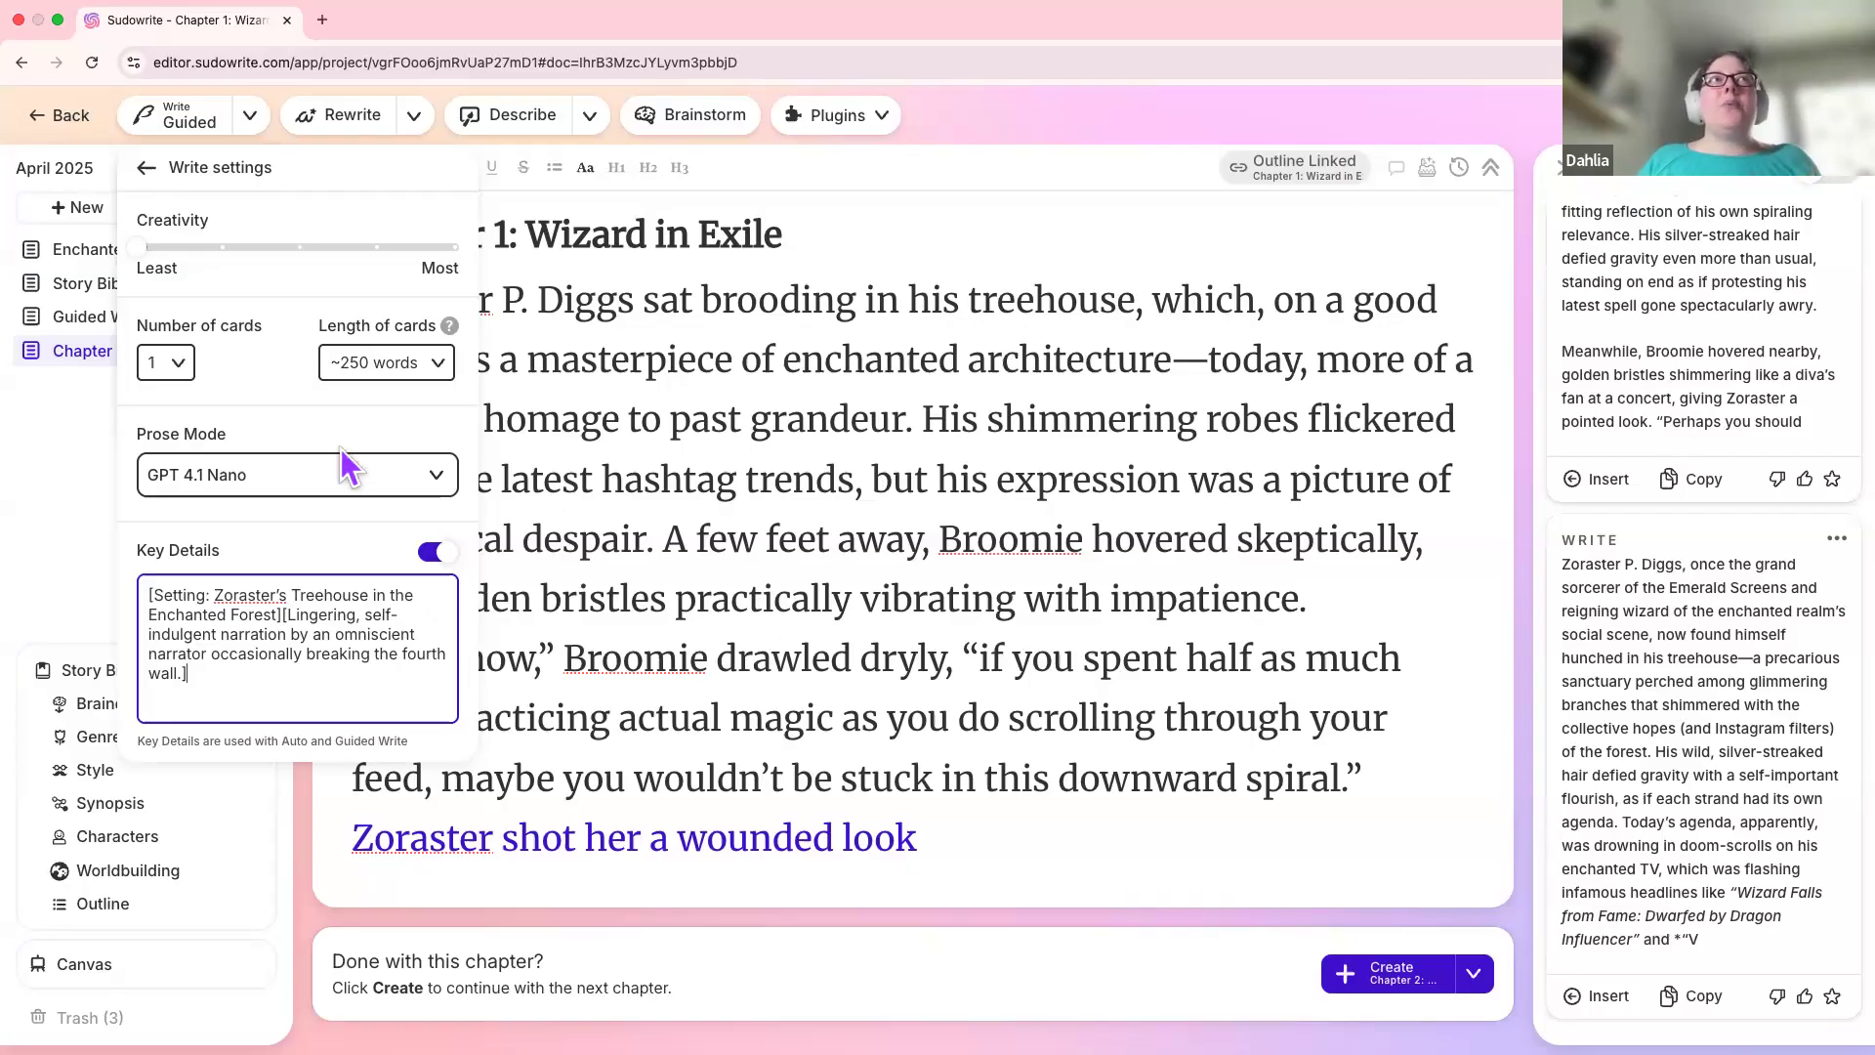
Step: Bring up the Guided Write instruction box, and place the cursor back after "wounded look" in the chapter
click(256, 133)
click(256, 135)
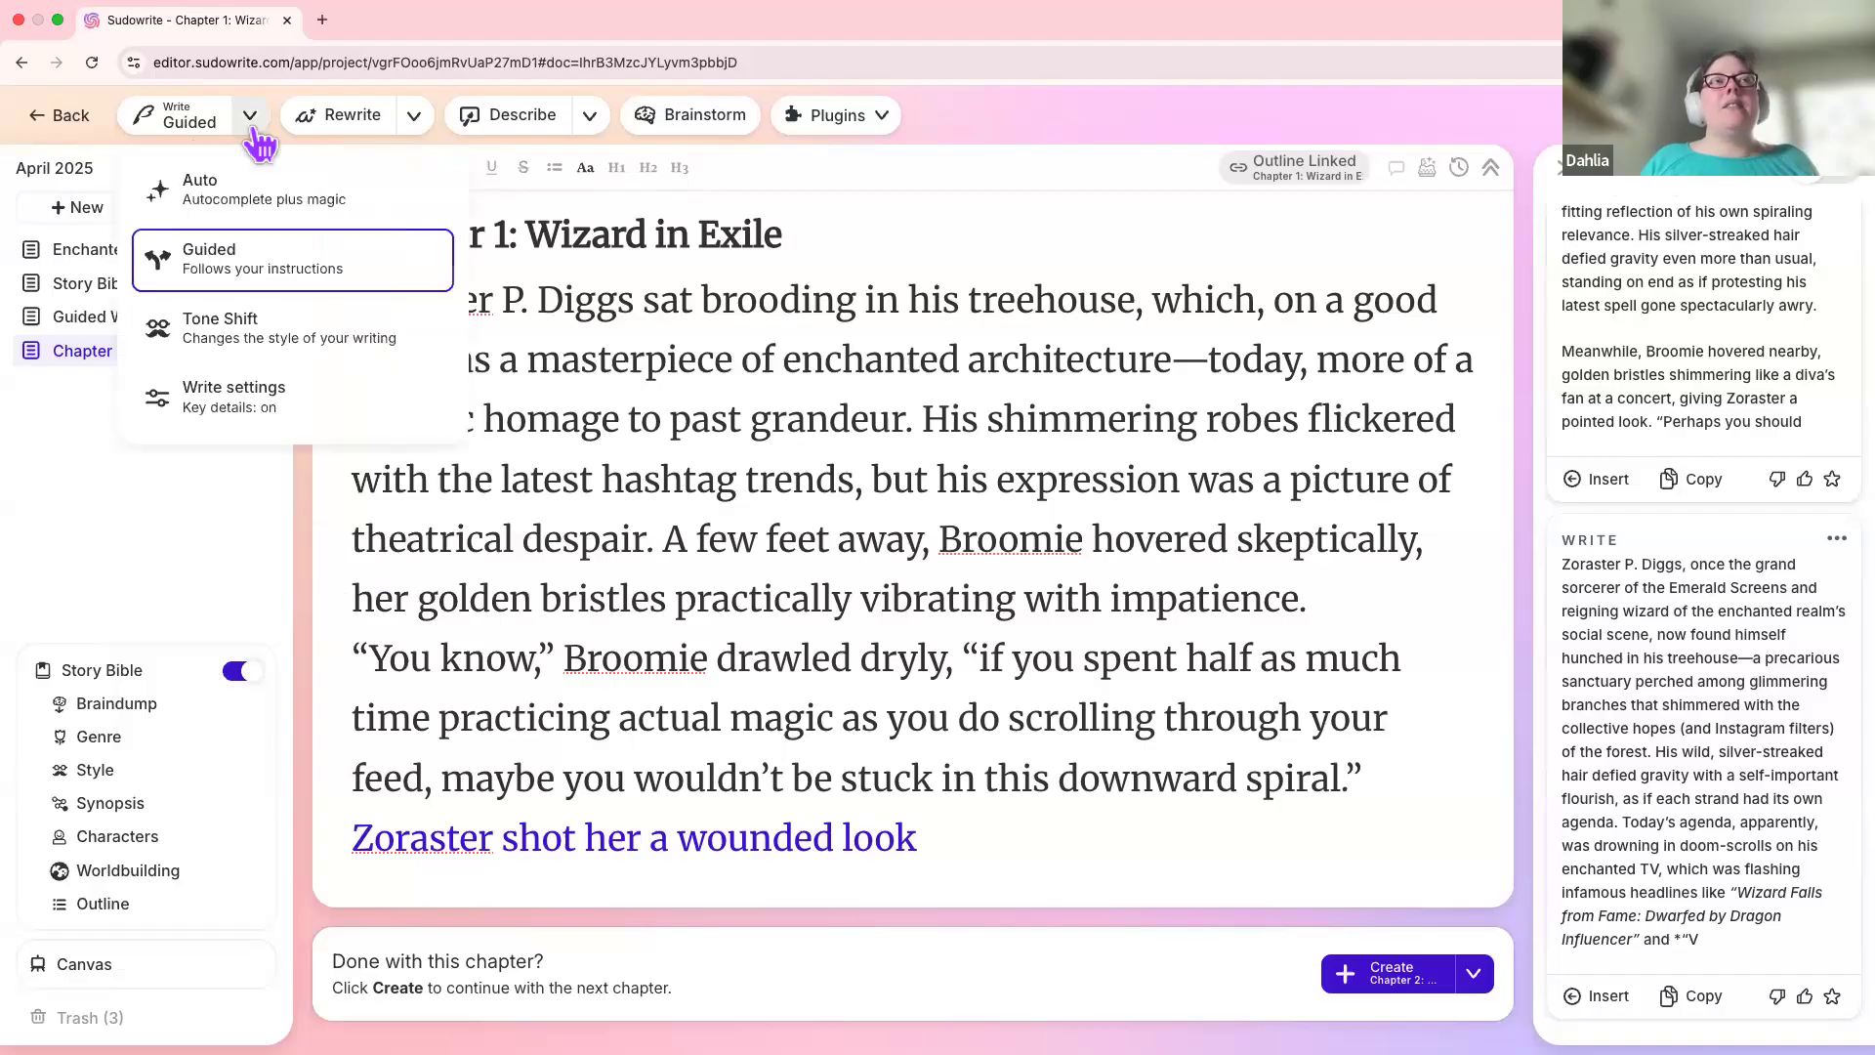
click(290, 286)
click(224, 282)
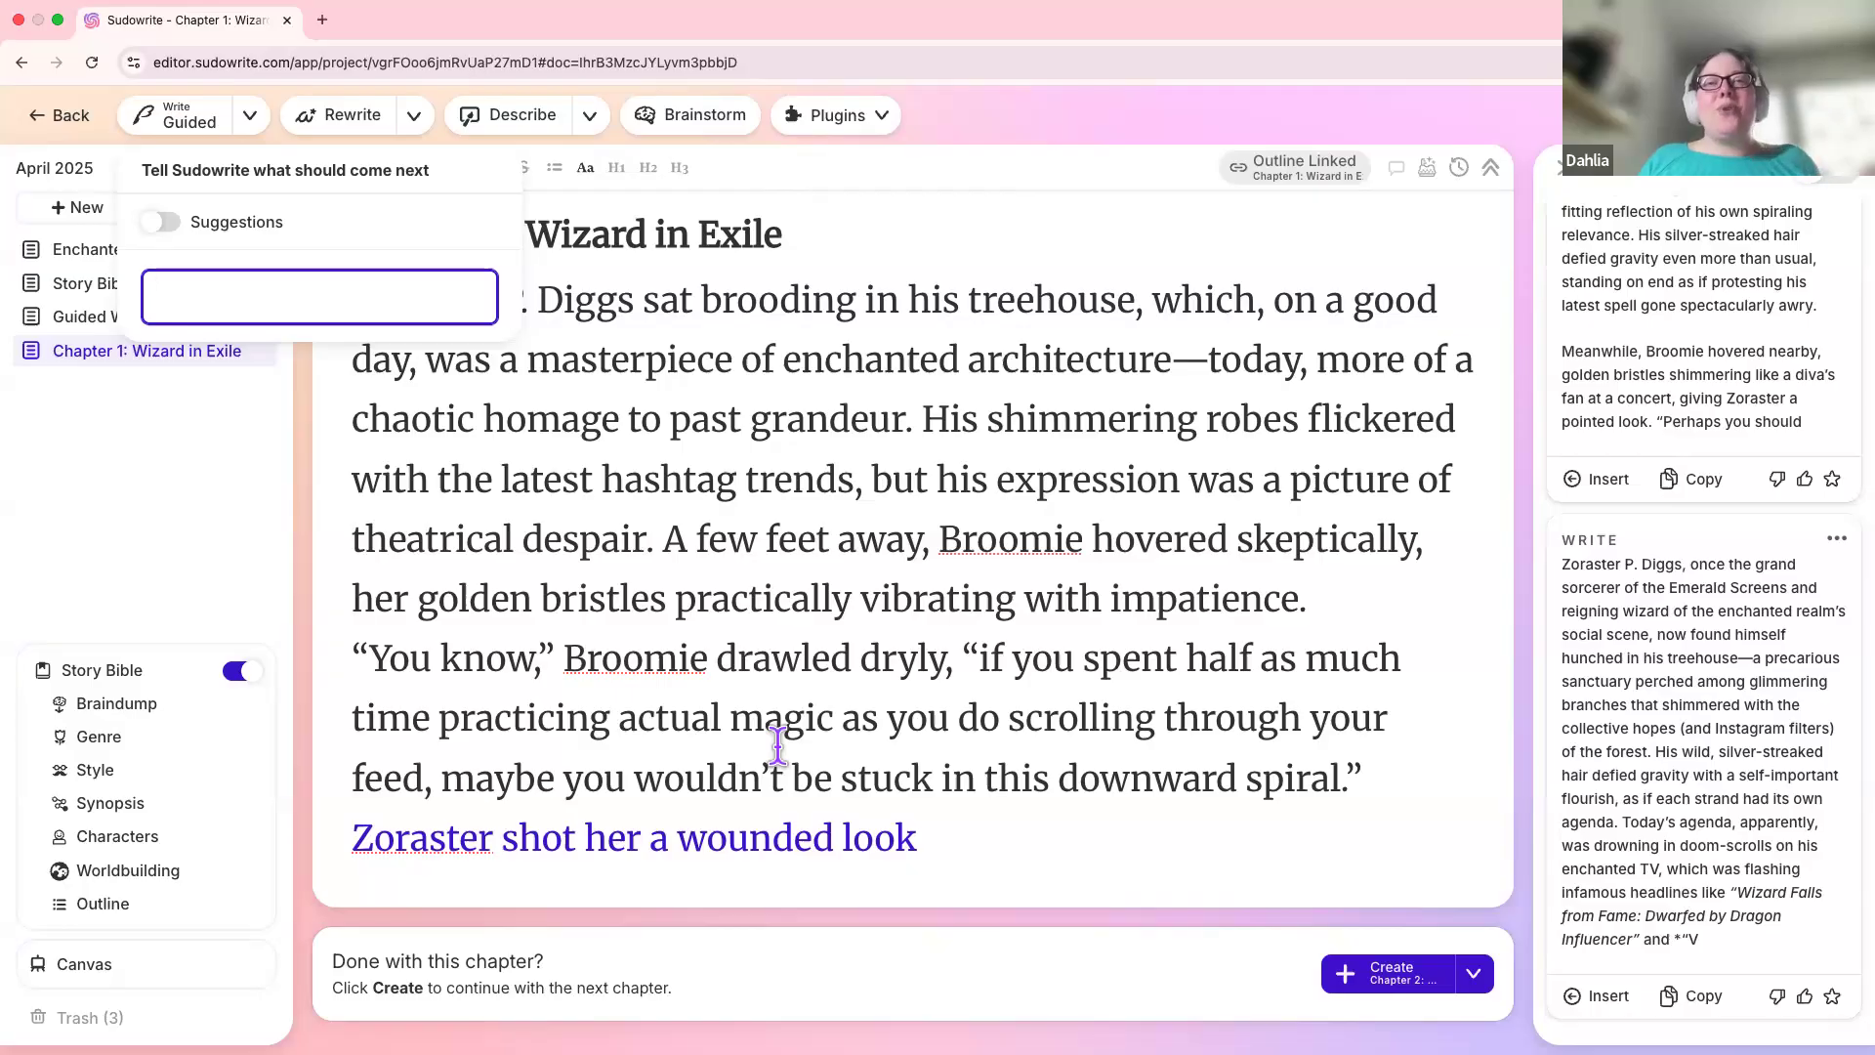
click(924, 827)
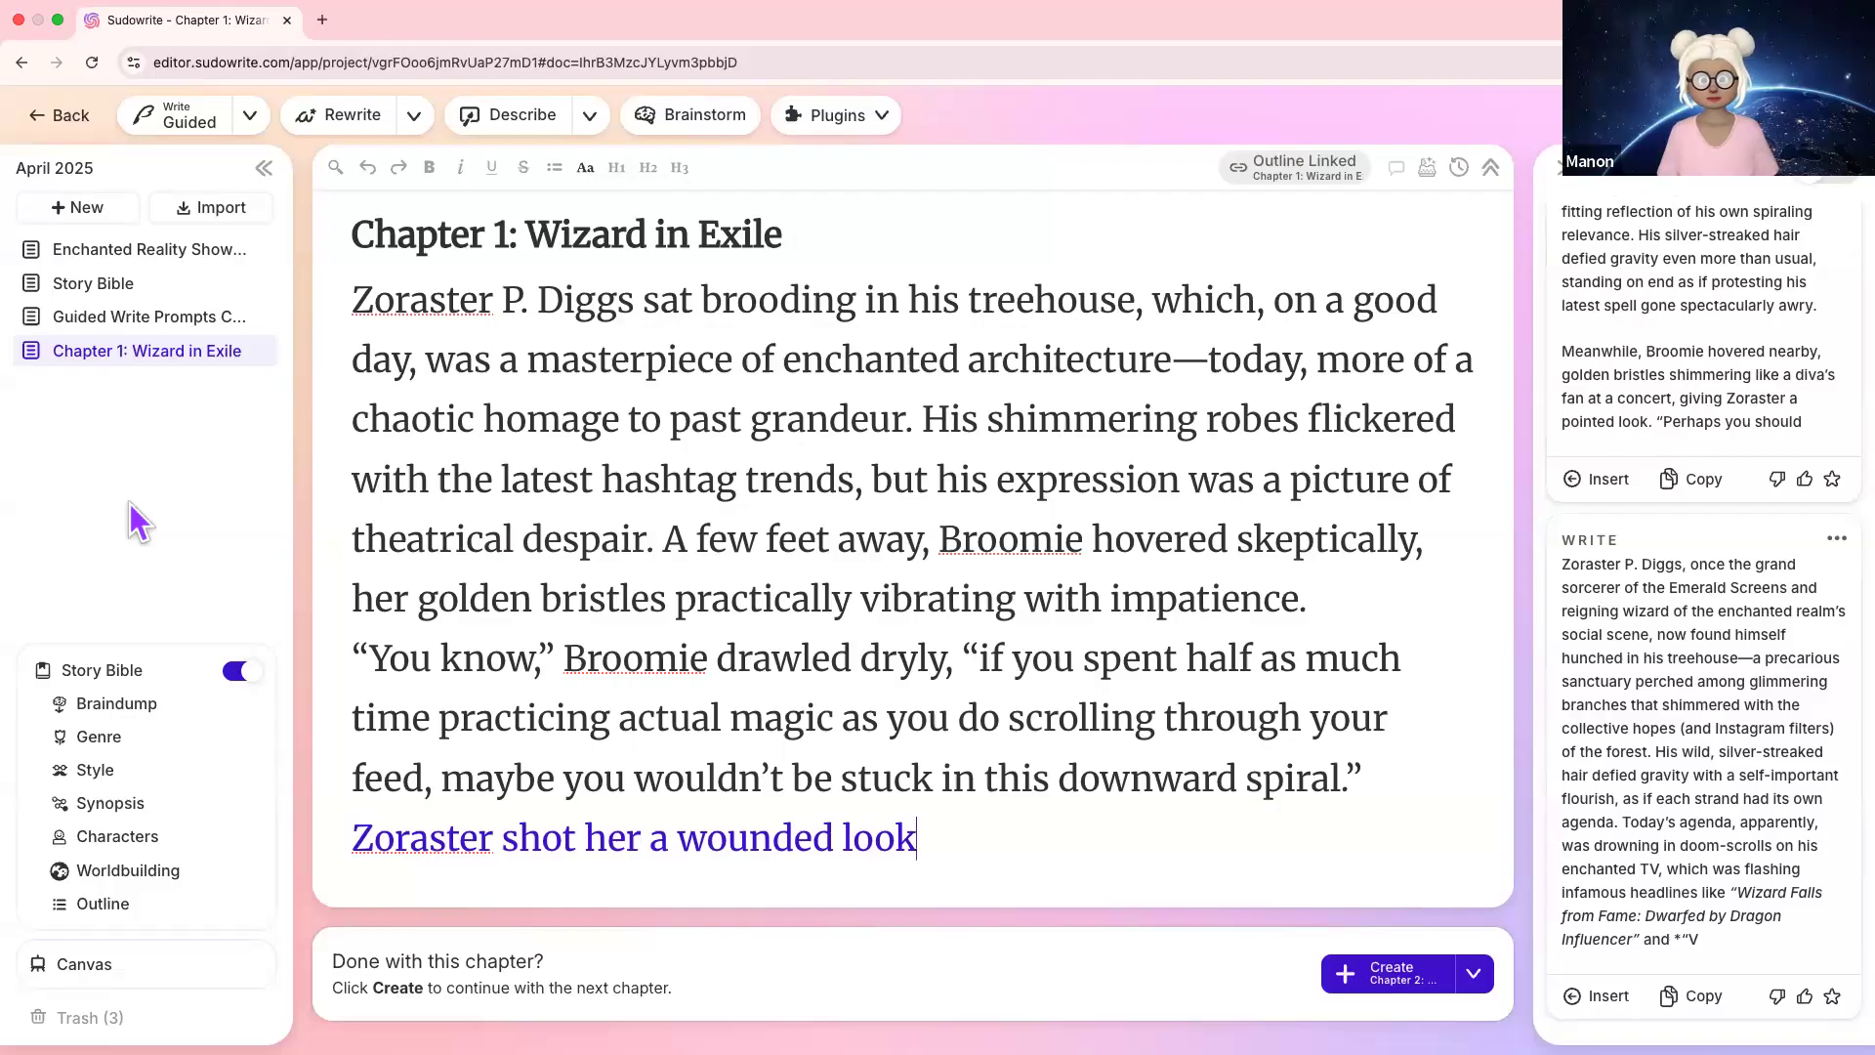
Step: Open the "Guided Write Prompts Chapter 1" document and examine its extra instructions for Key Details and the first guided prompt
click(181, 337)
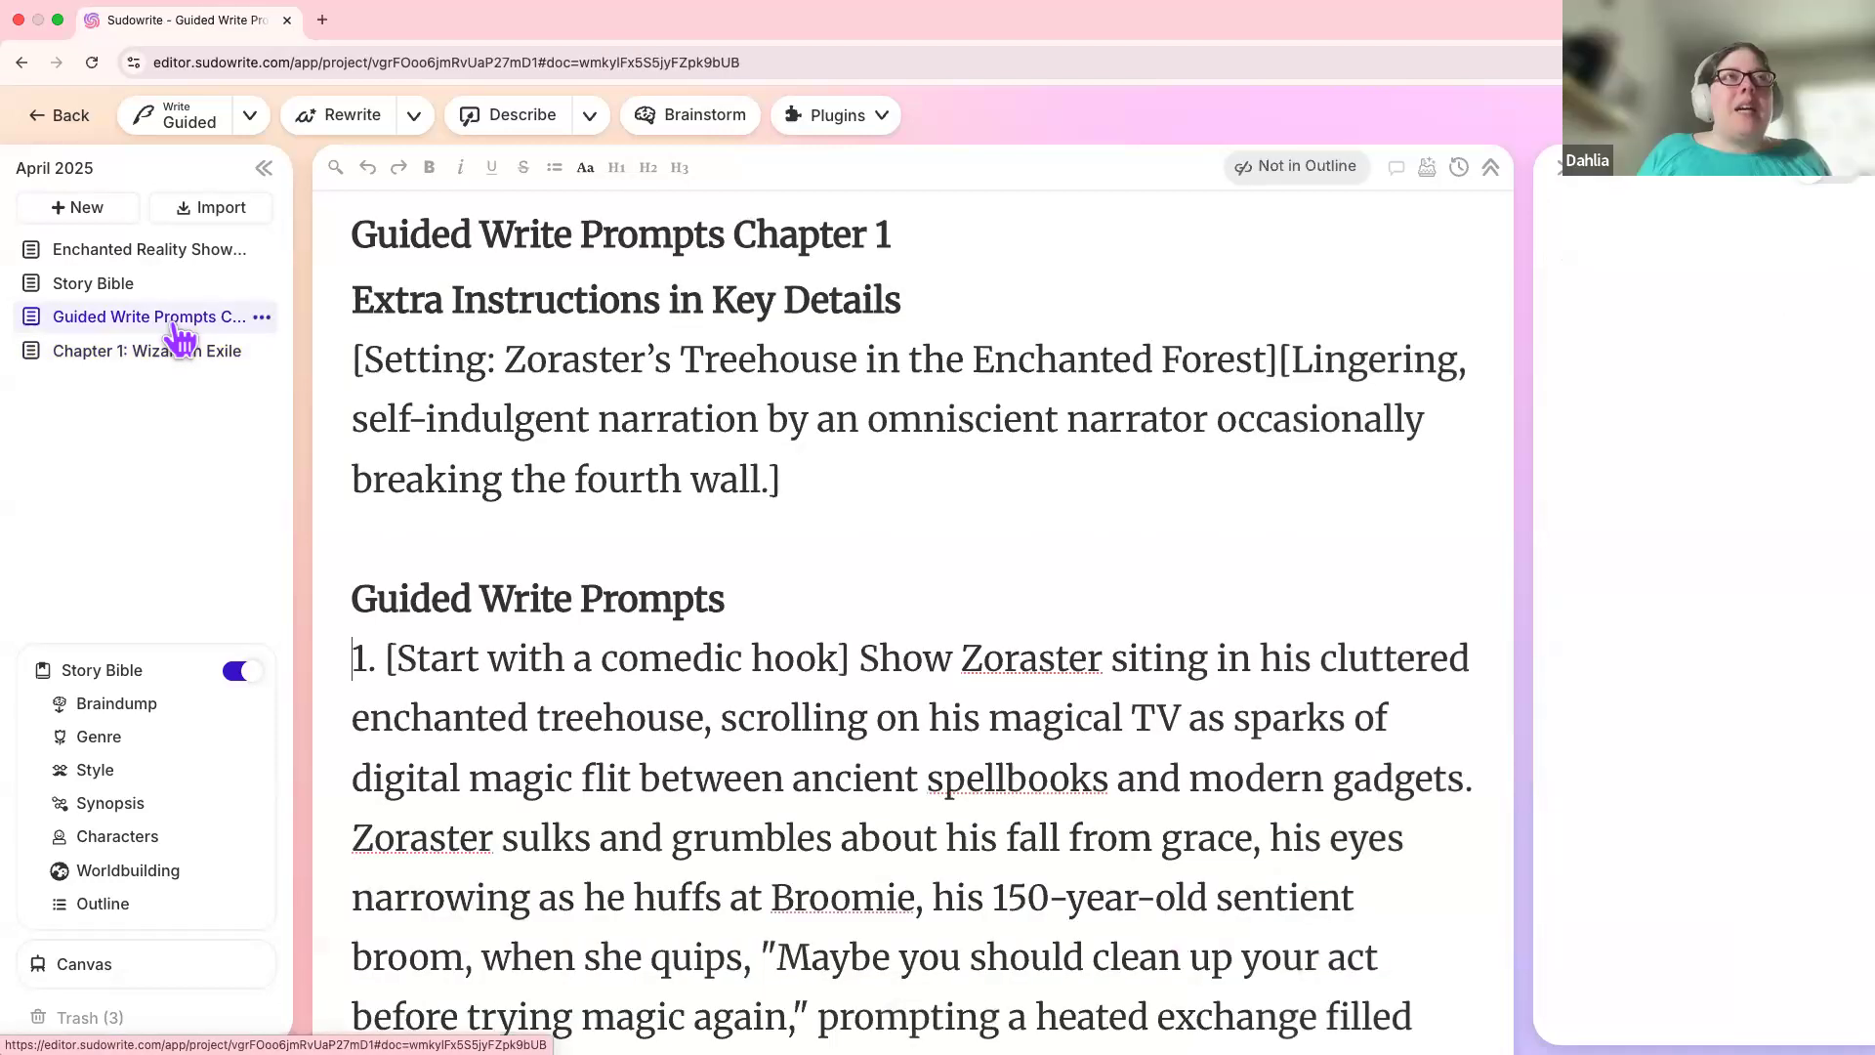
scroll(510, 560, up, 1)
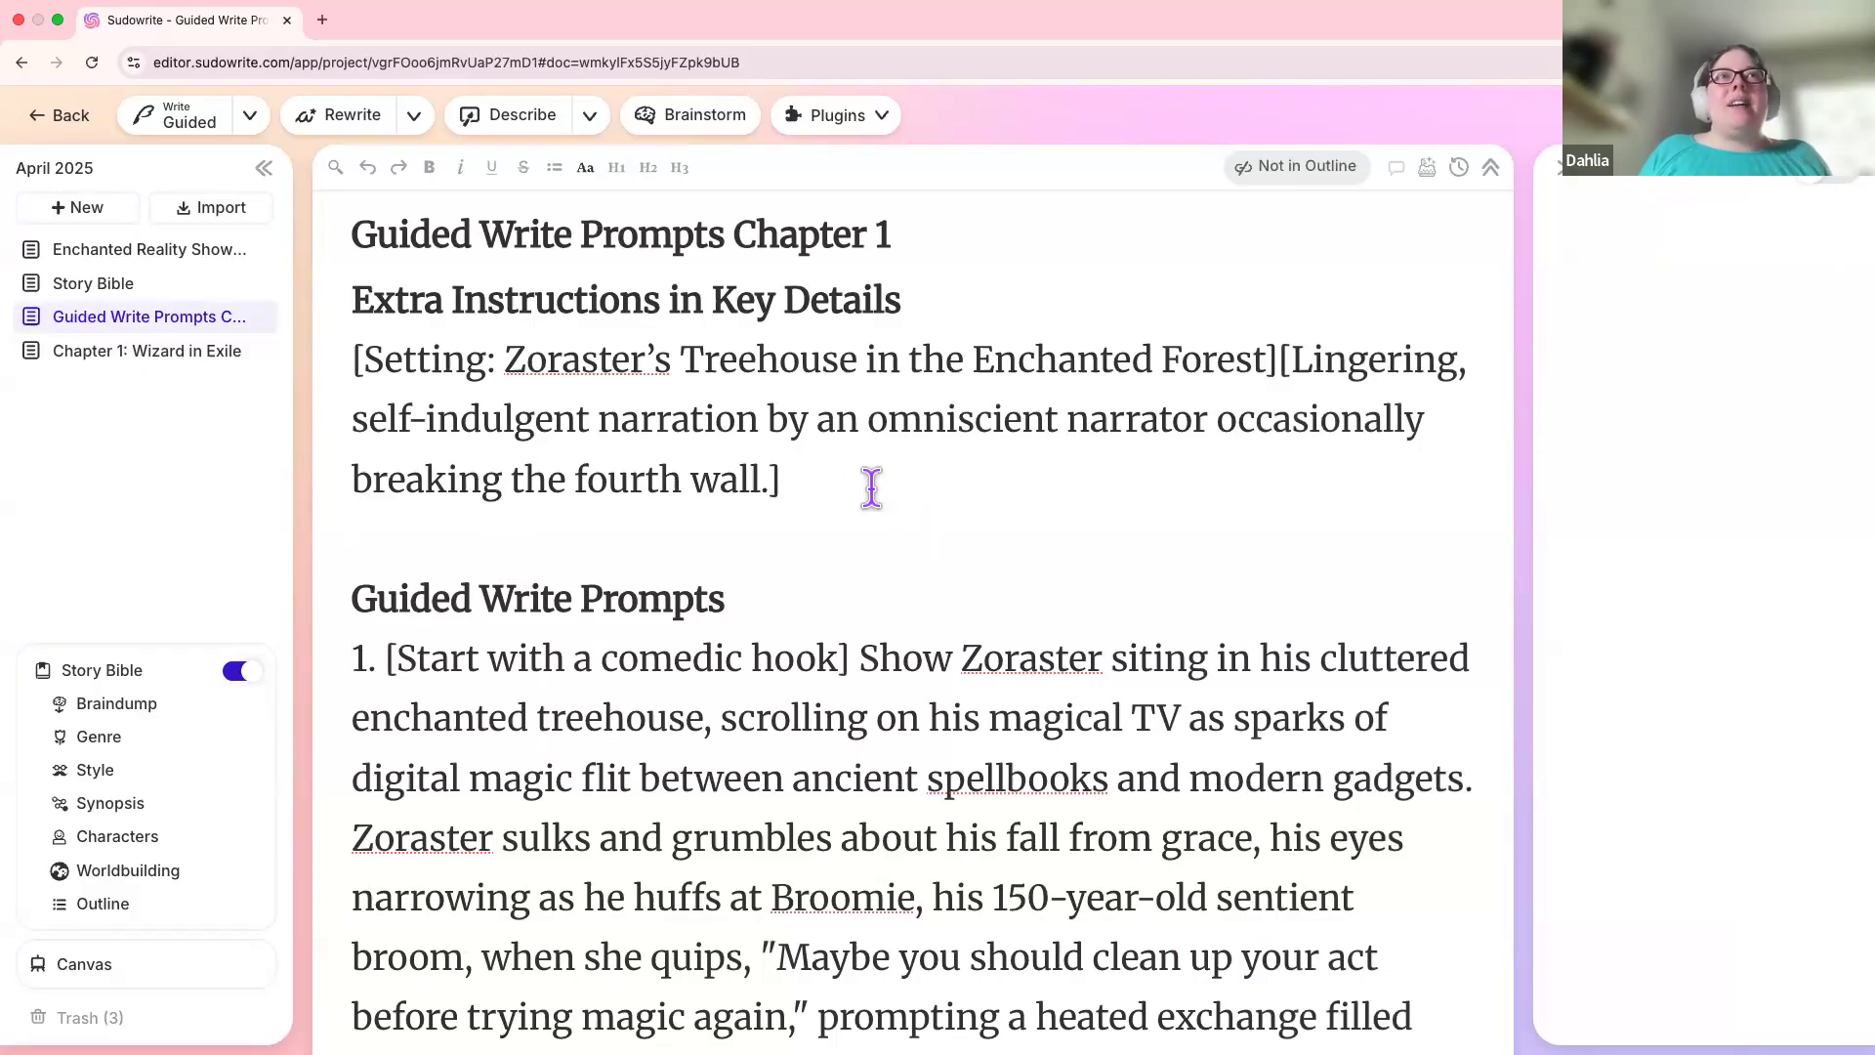
triple_click(321, 357)
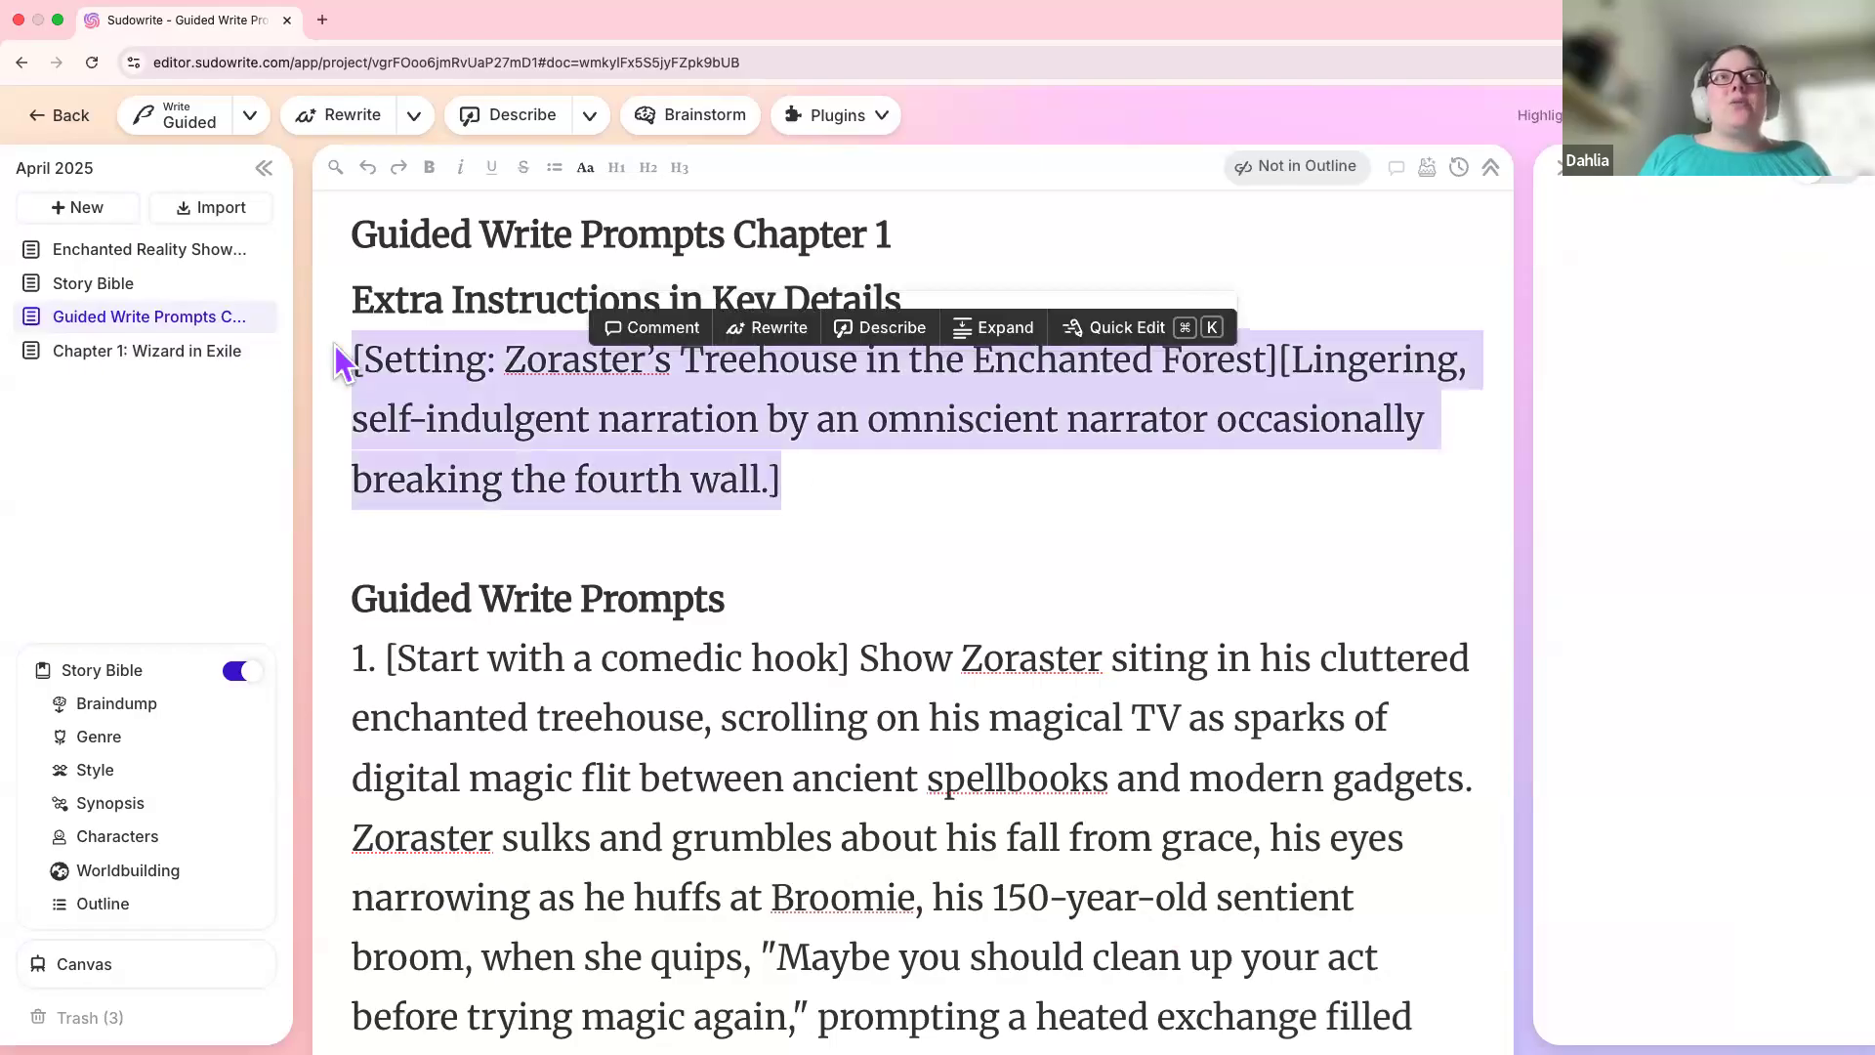
click(494, 332)
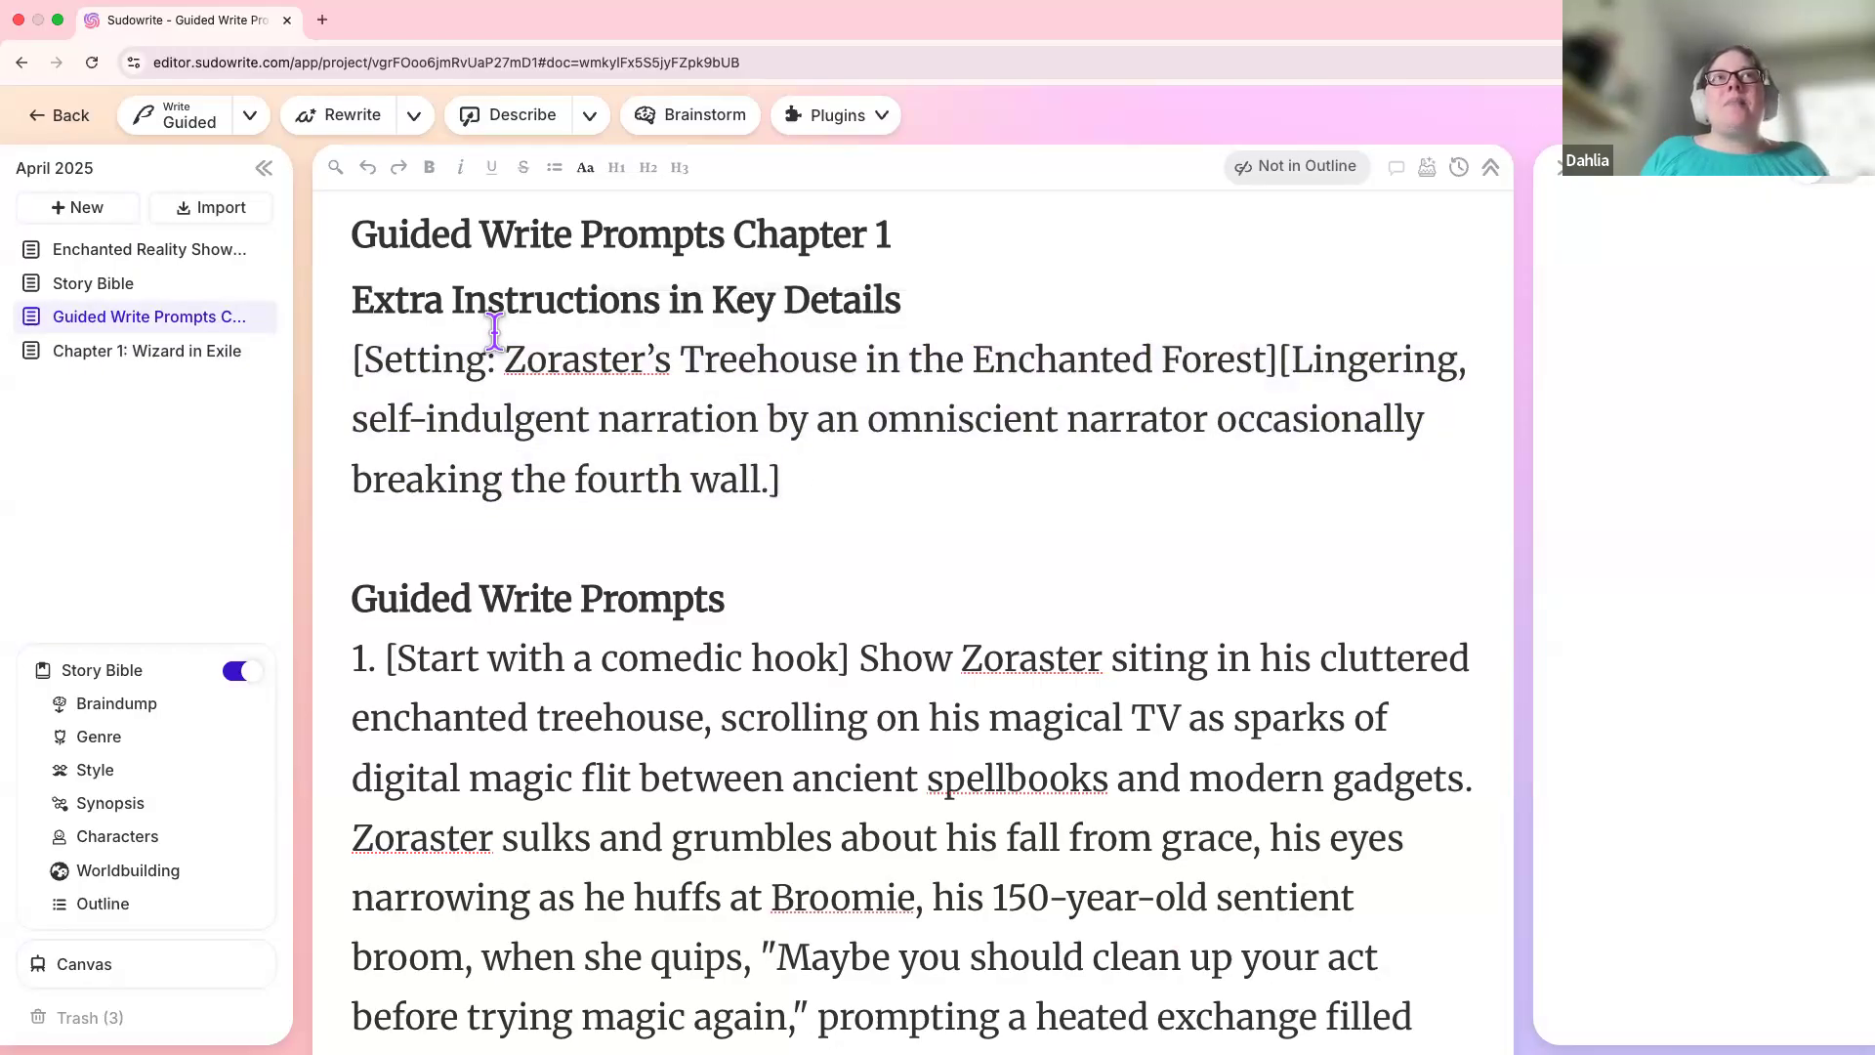
scroll(450, 563, down, 3)
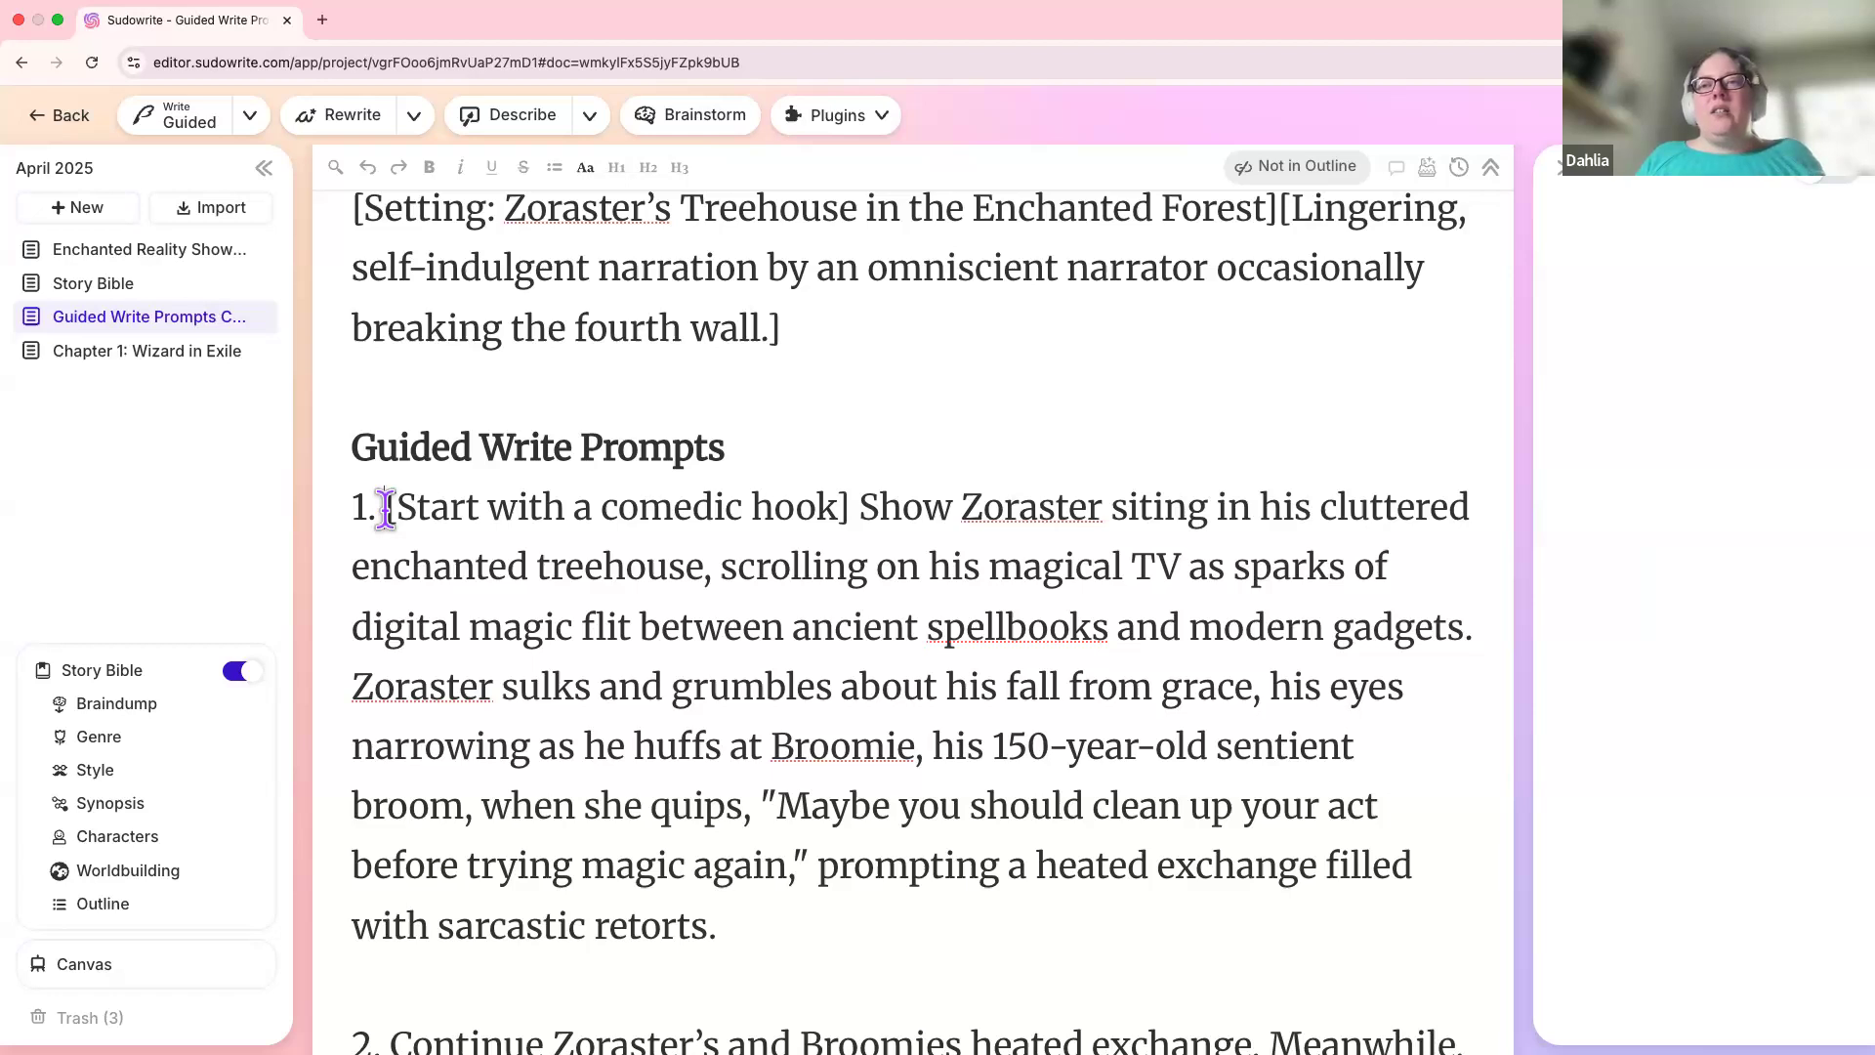
click(754, 935)
scroll(754, 934, up, 1)
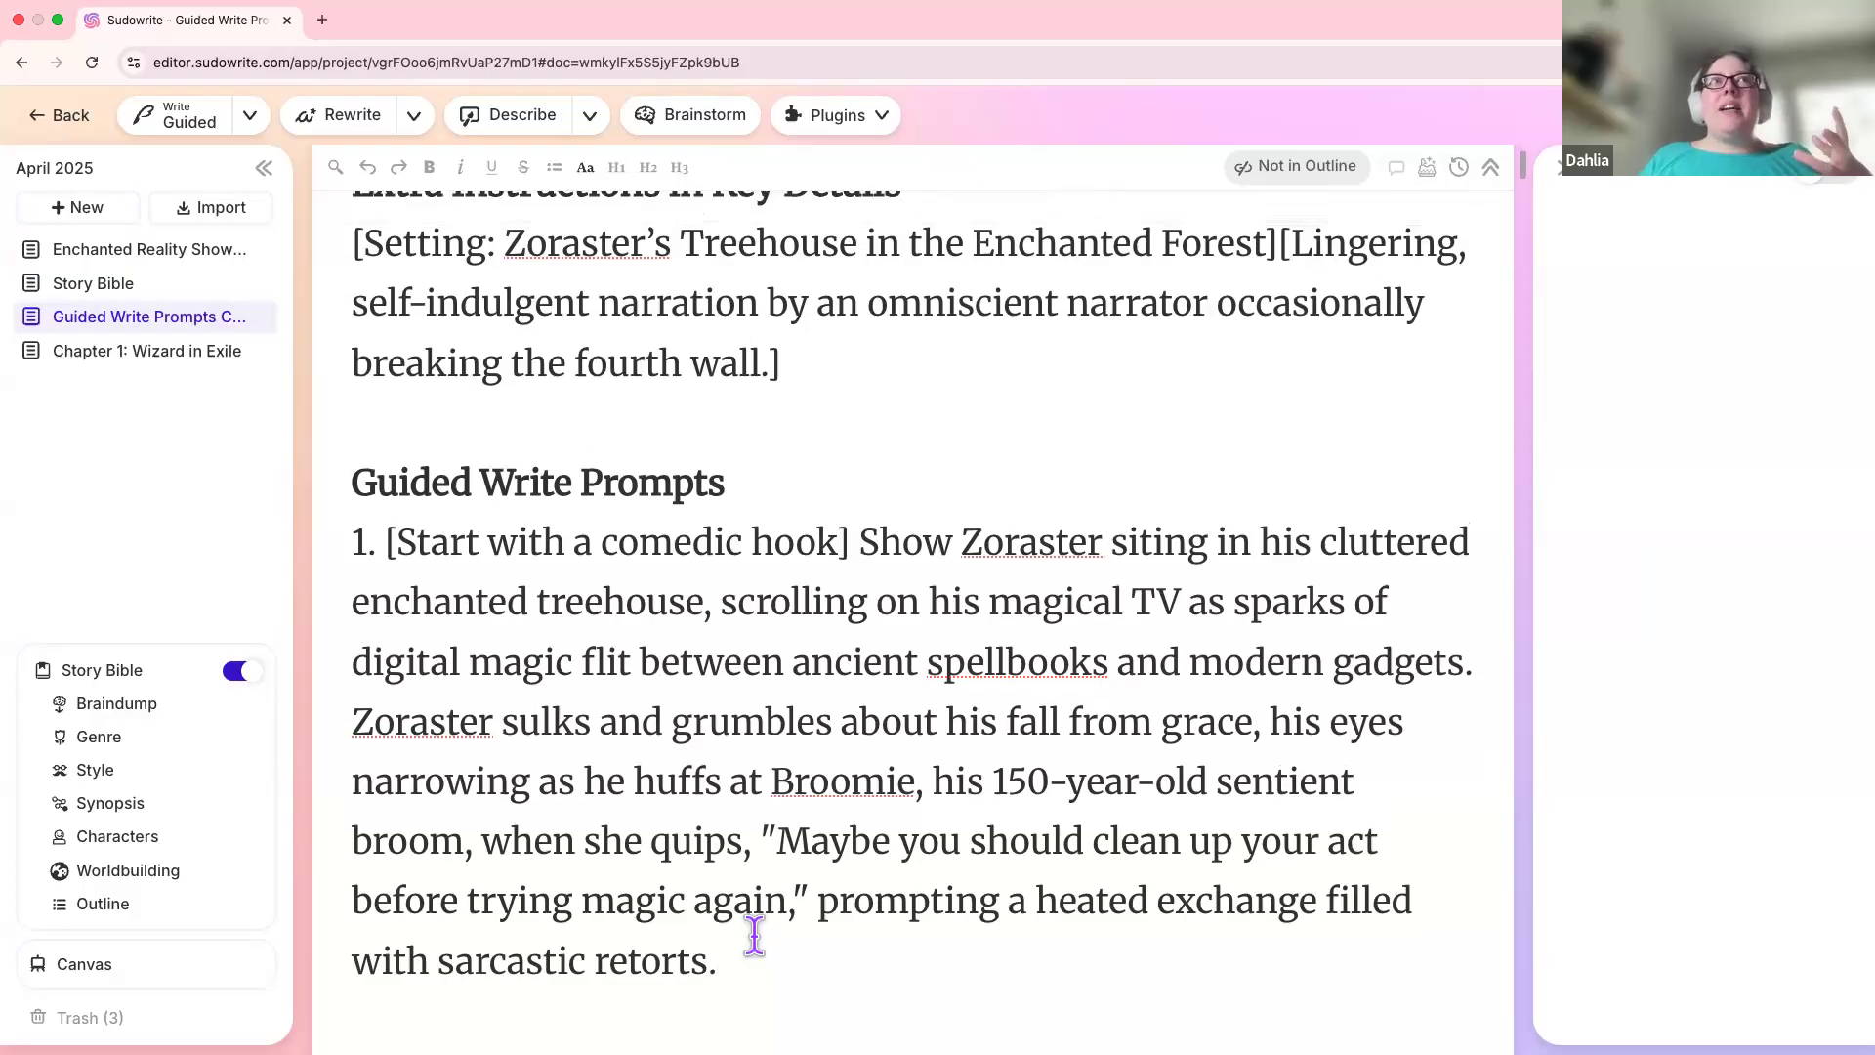
drag(807, 385, 324, 296)
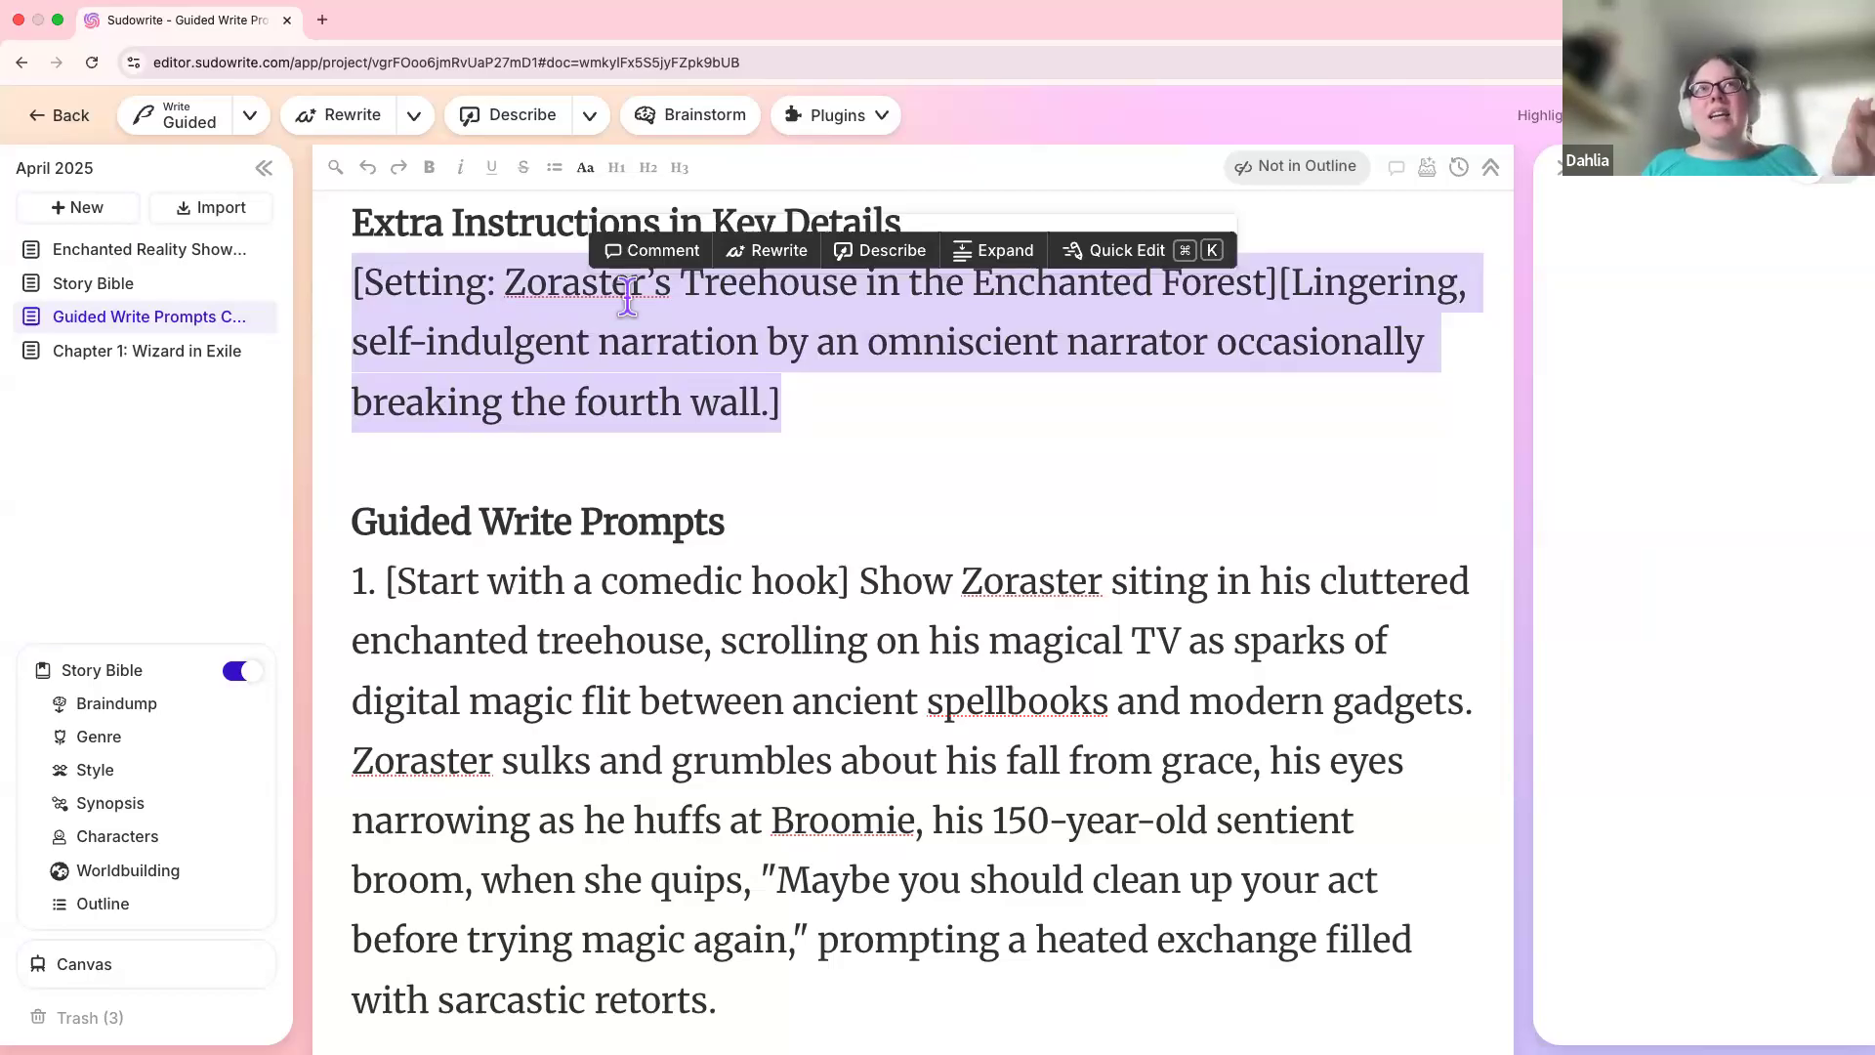
click(856, 392)
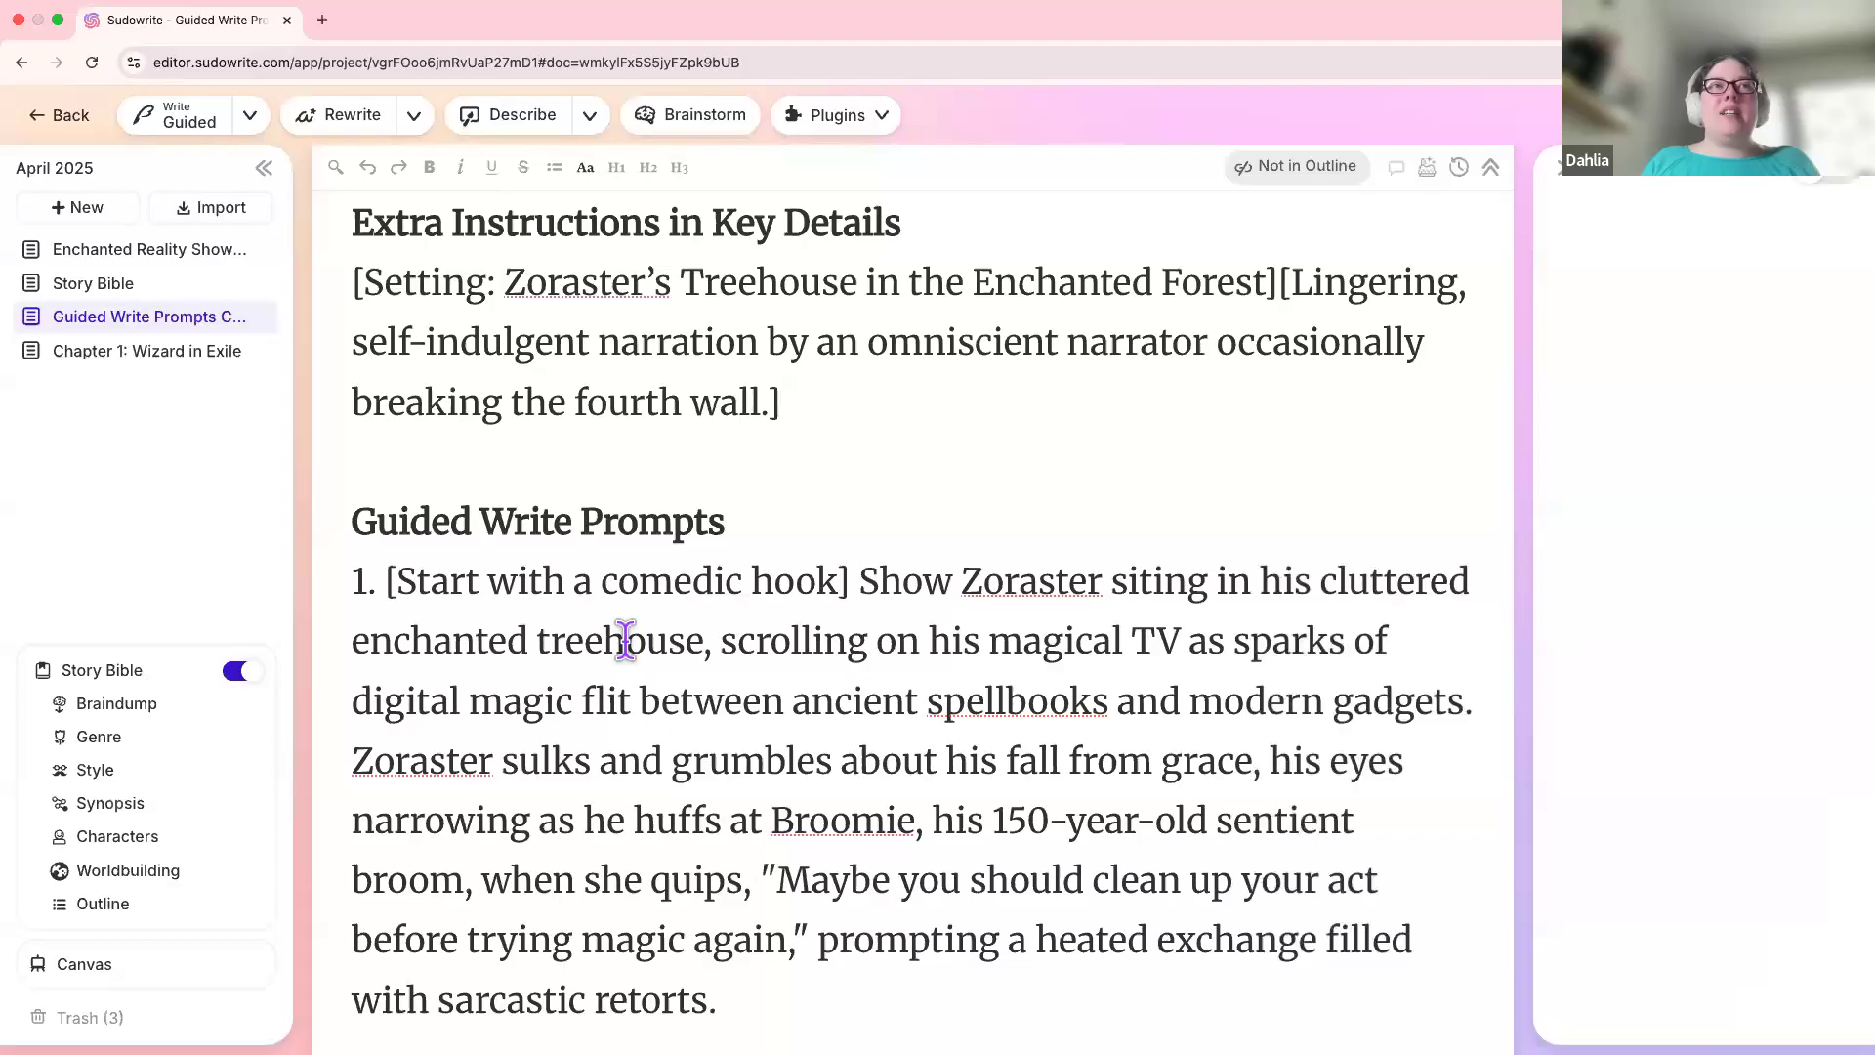
Step: Examine the first guided prompt from its bracketed comedic hook to its closing line, and compare it with the Key Details instructions
scroll(625, 641, down, 1)
drag(383, 513, 848, 514)
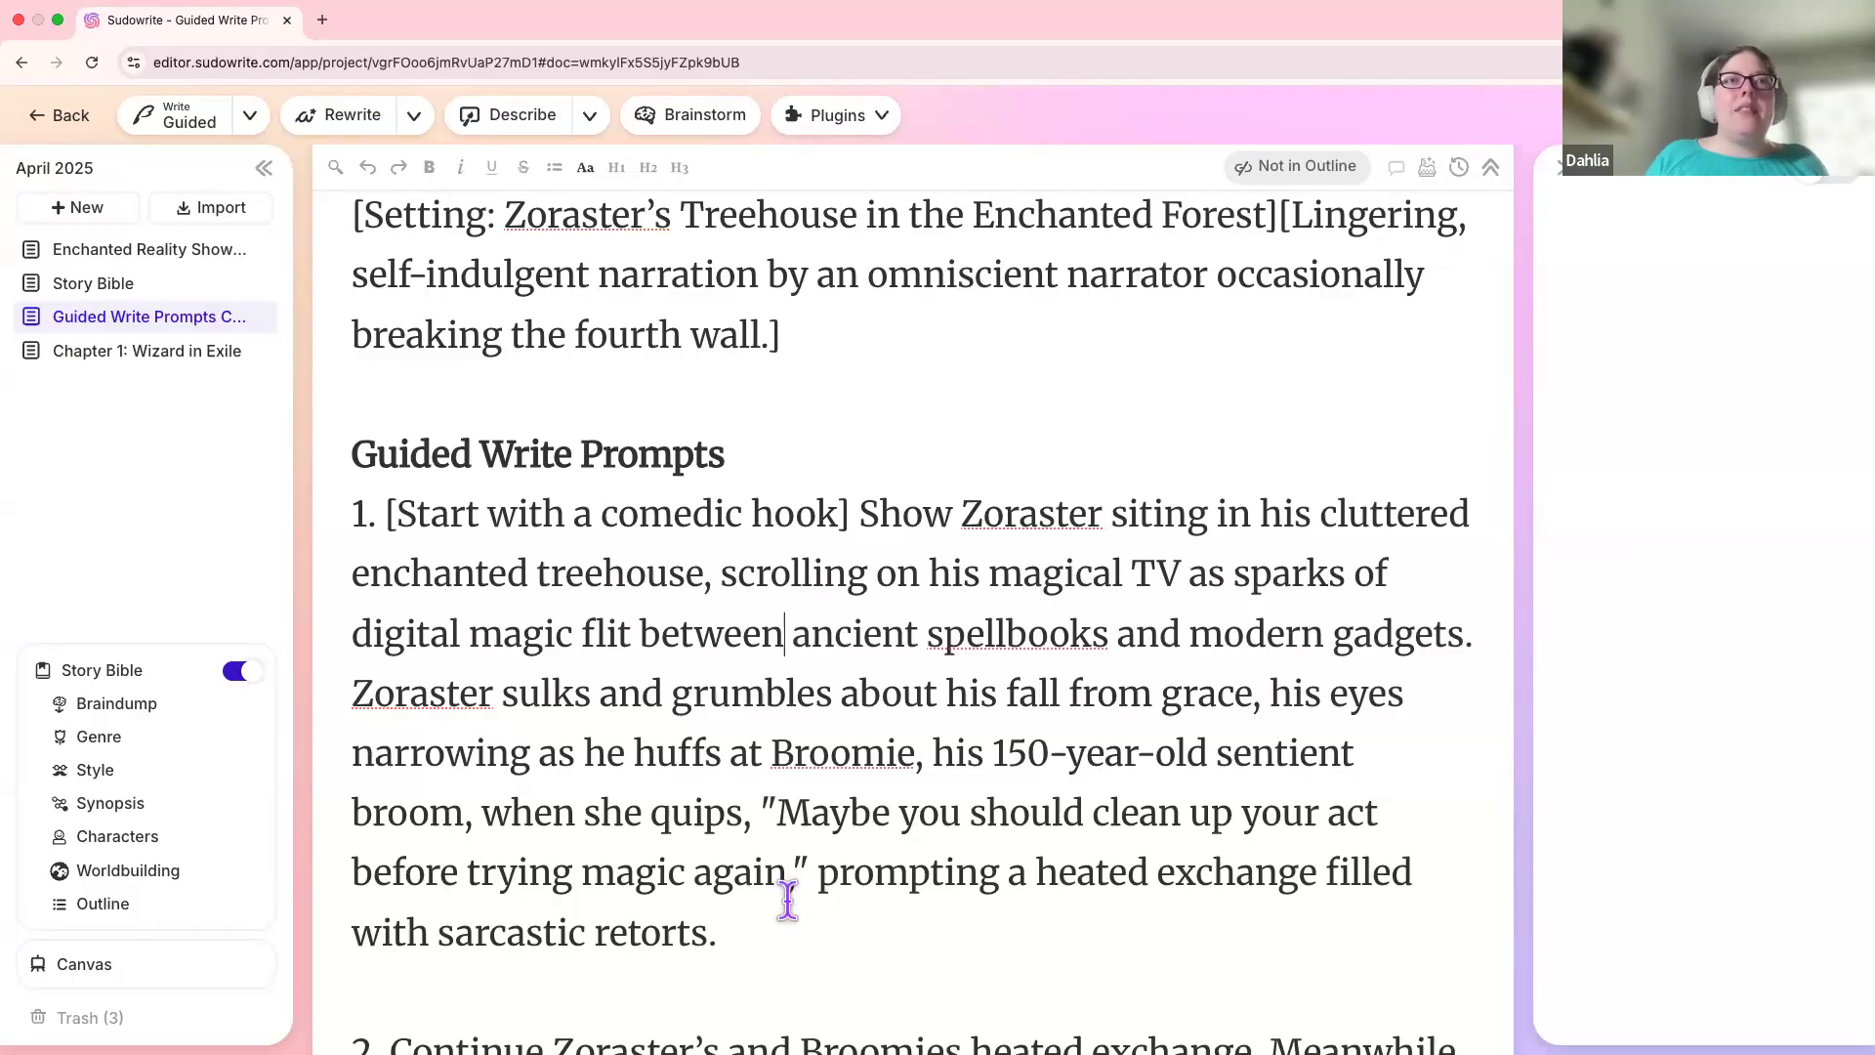
drag(780, 918, 673, 637)
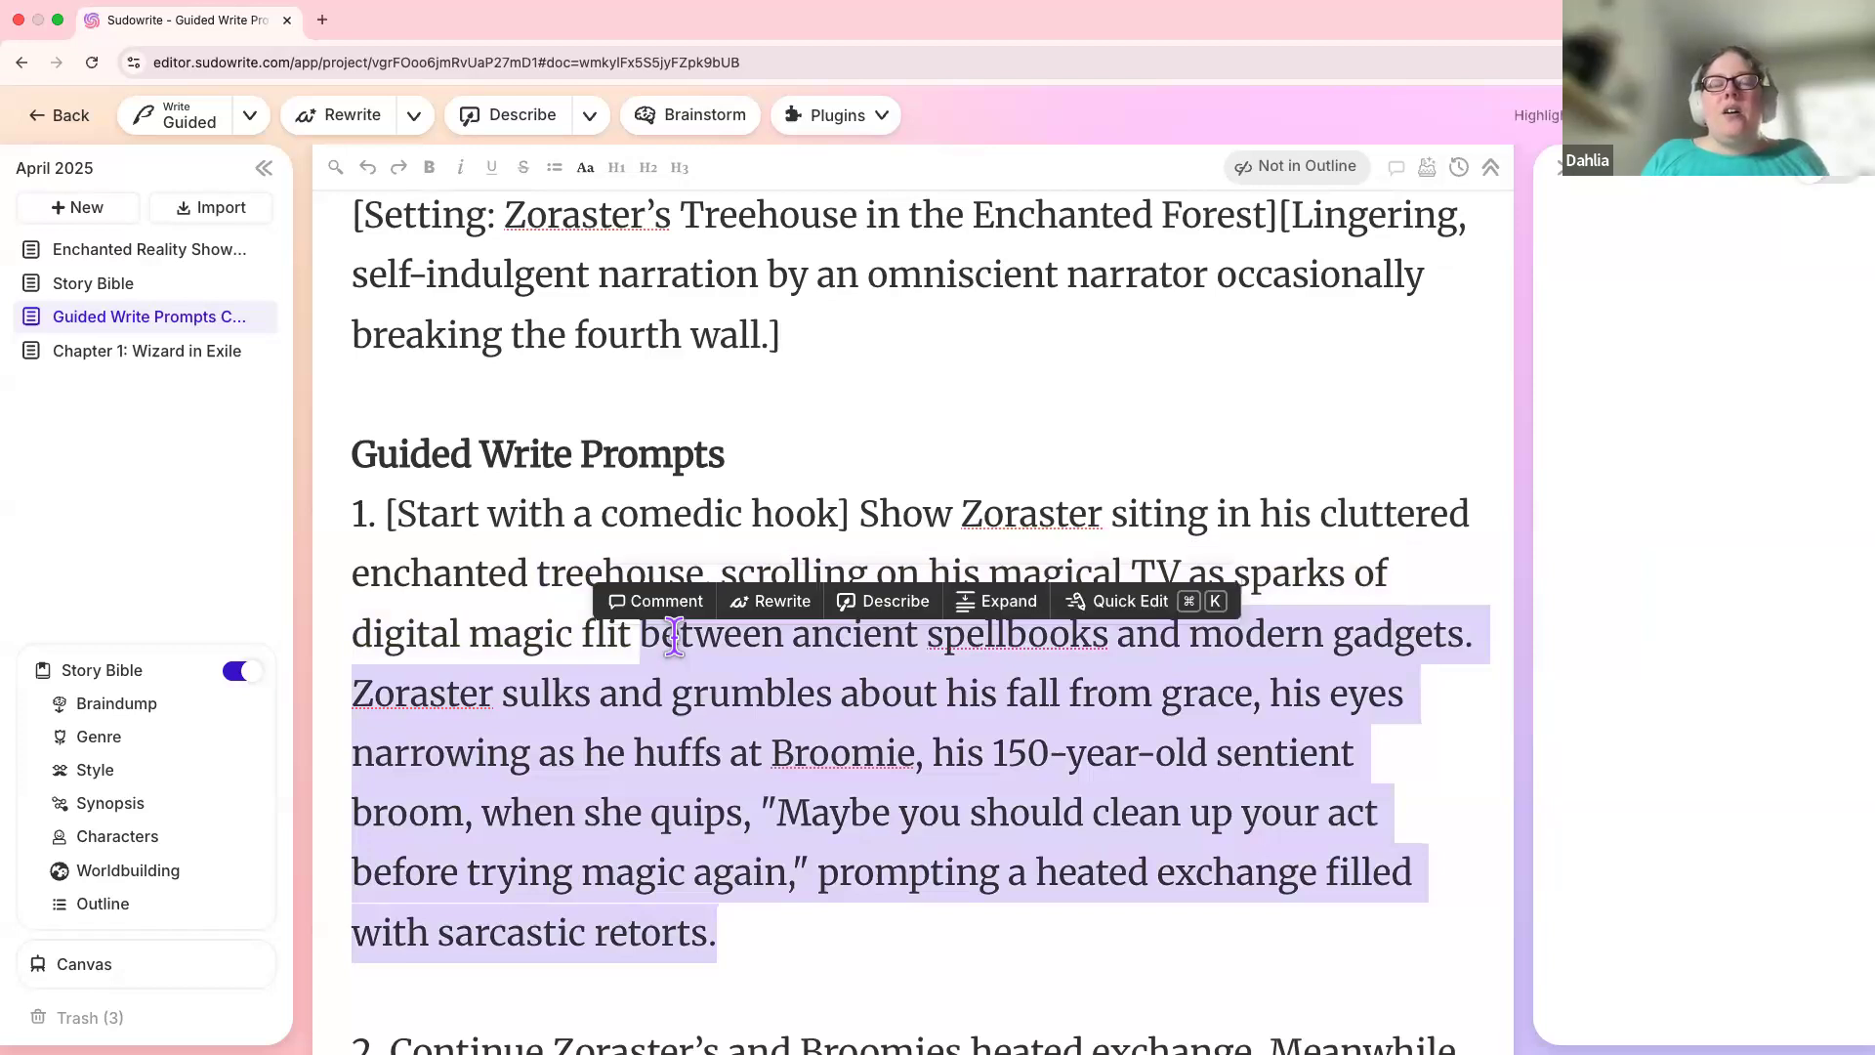
click(769, 935)
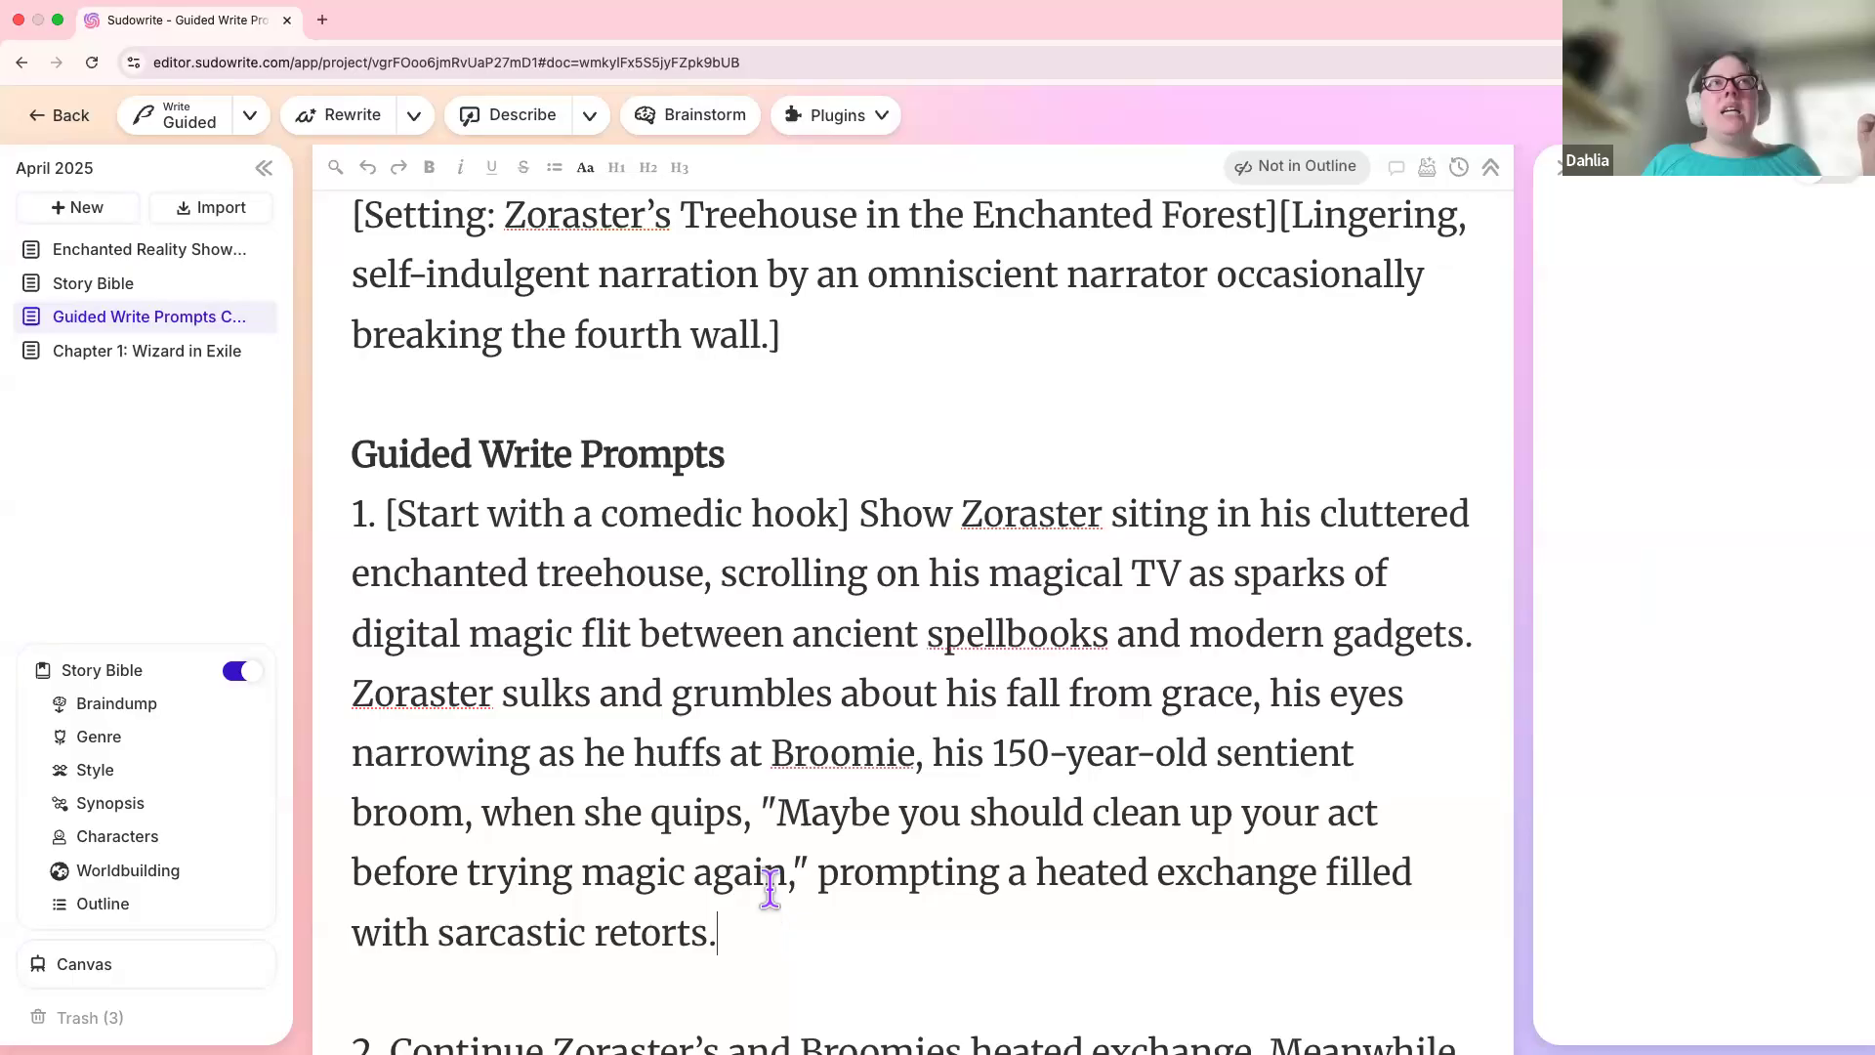
scroll(804, 542, up, 2)
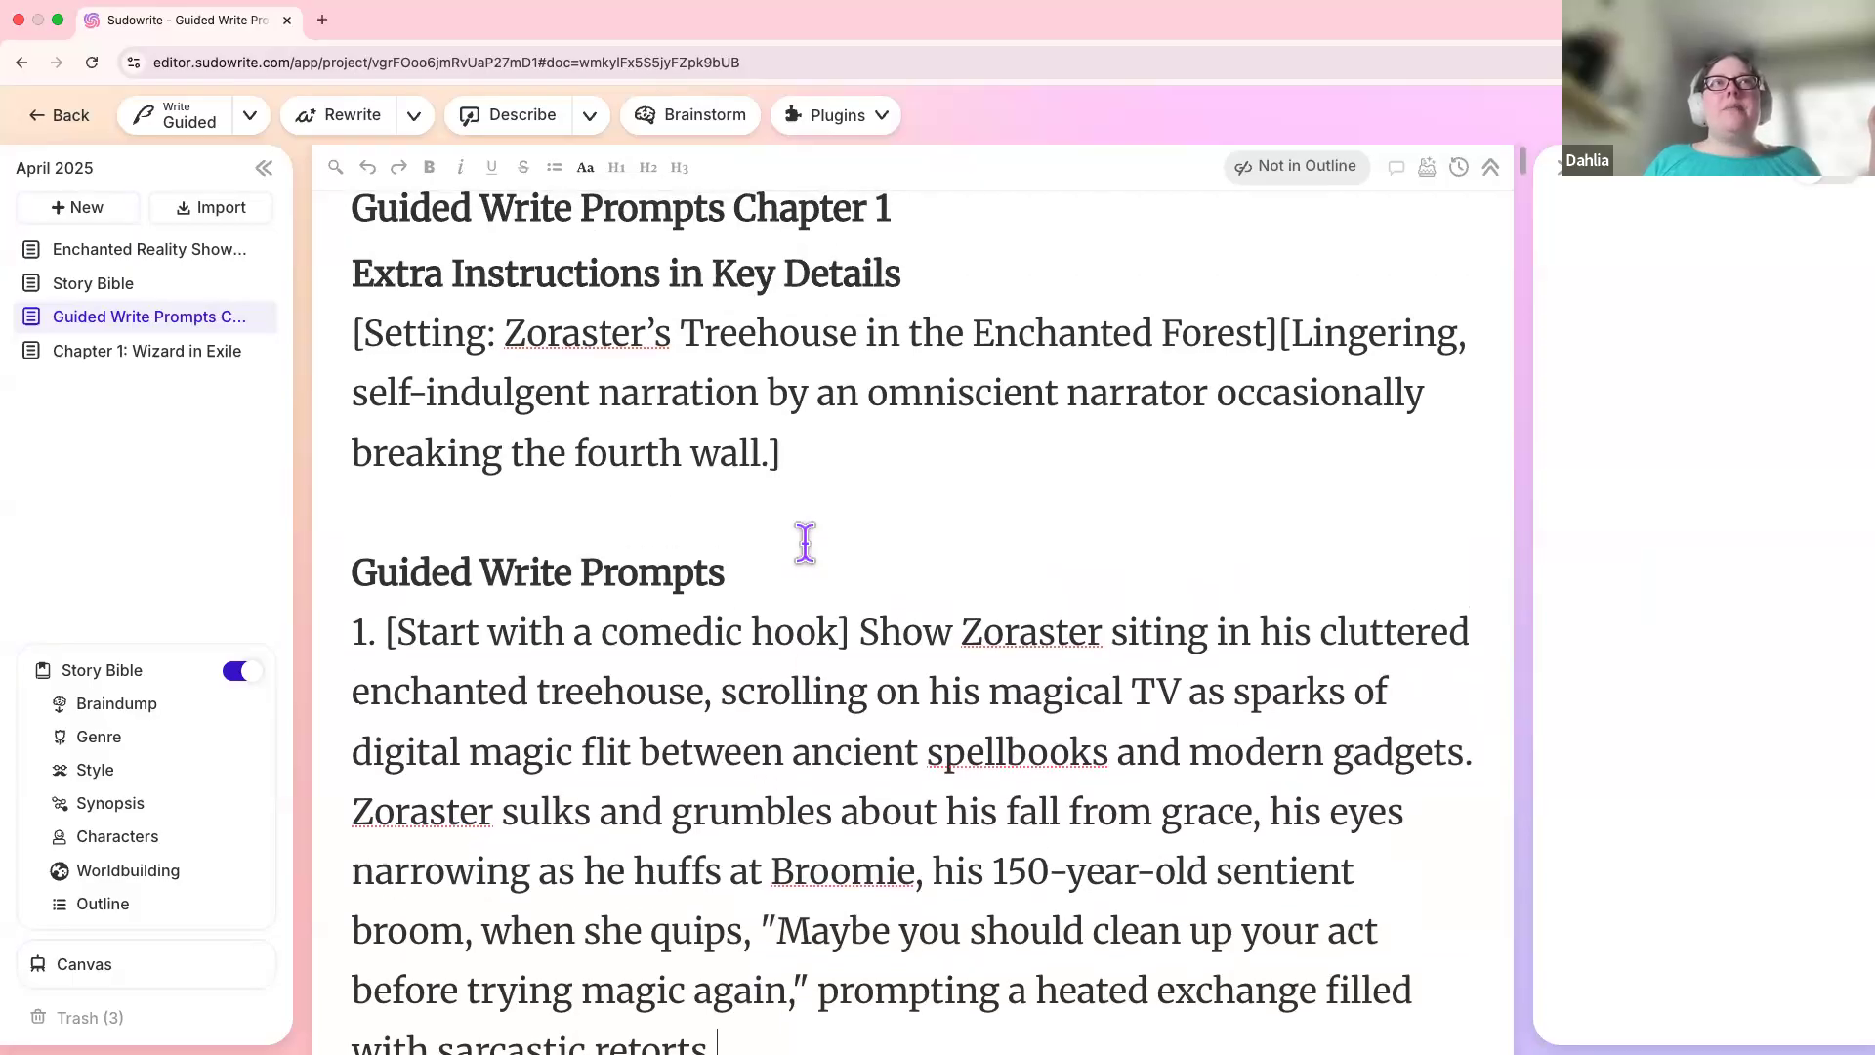
click(838, 460)
shift+click(342, 431)
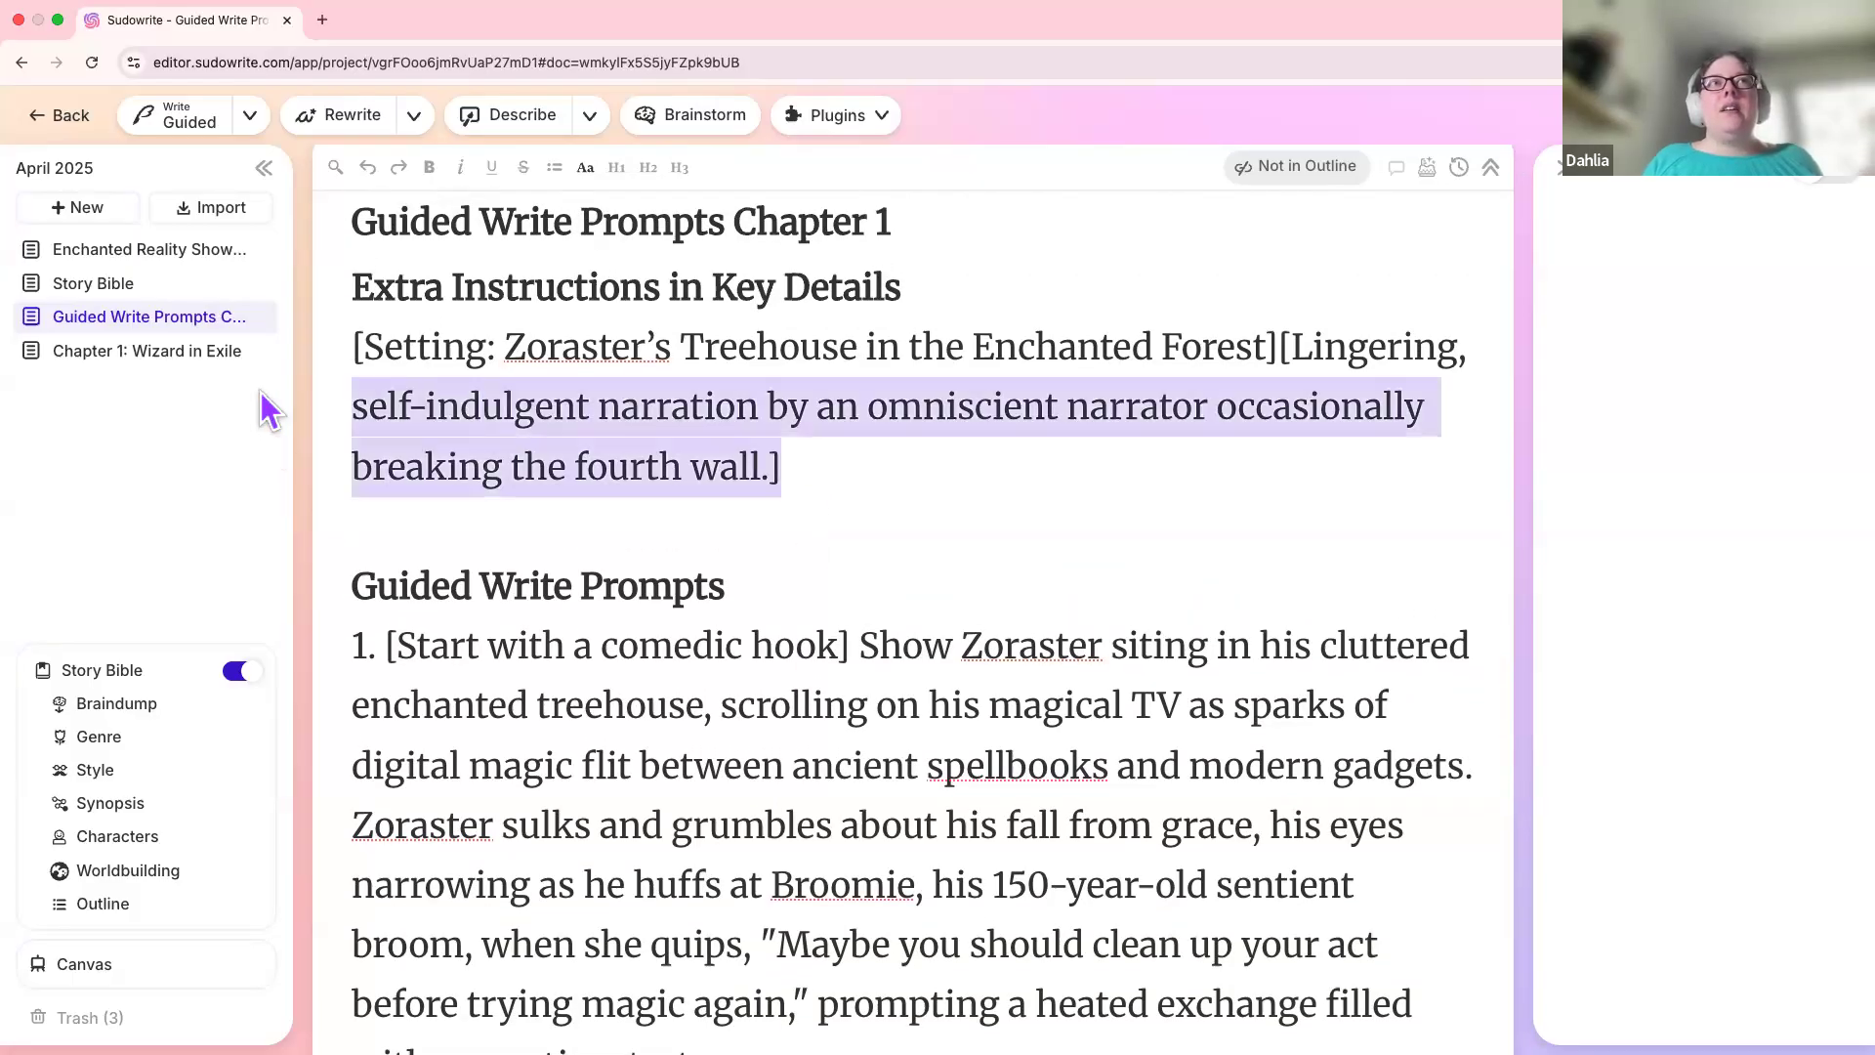
drag(269, 410, 260, 377)
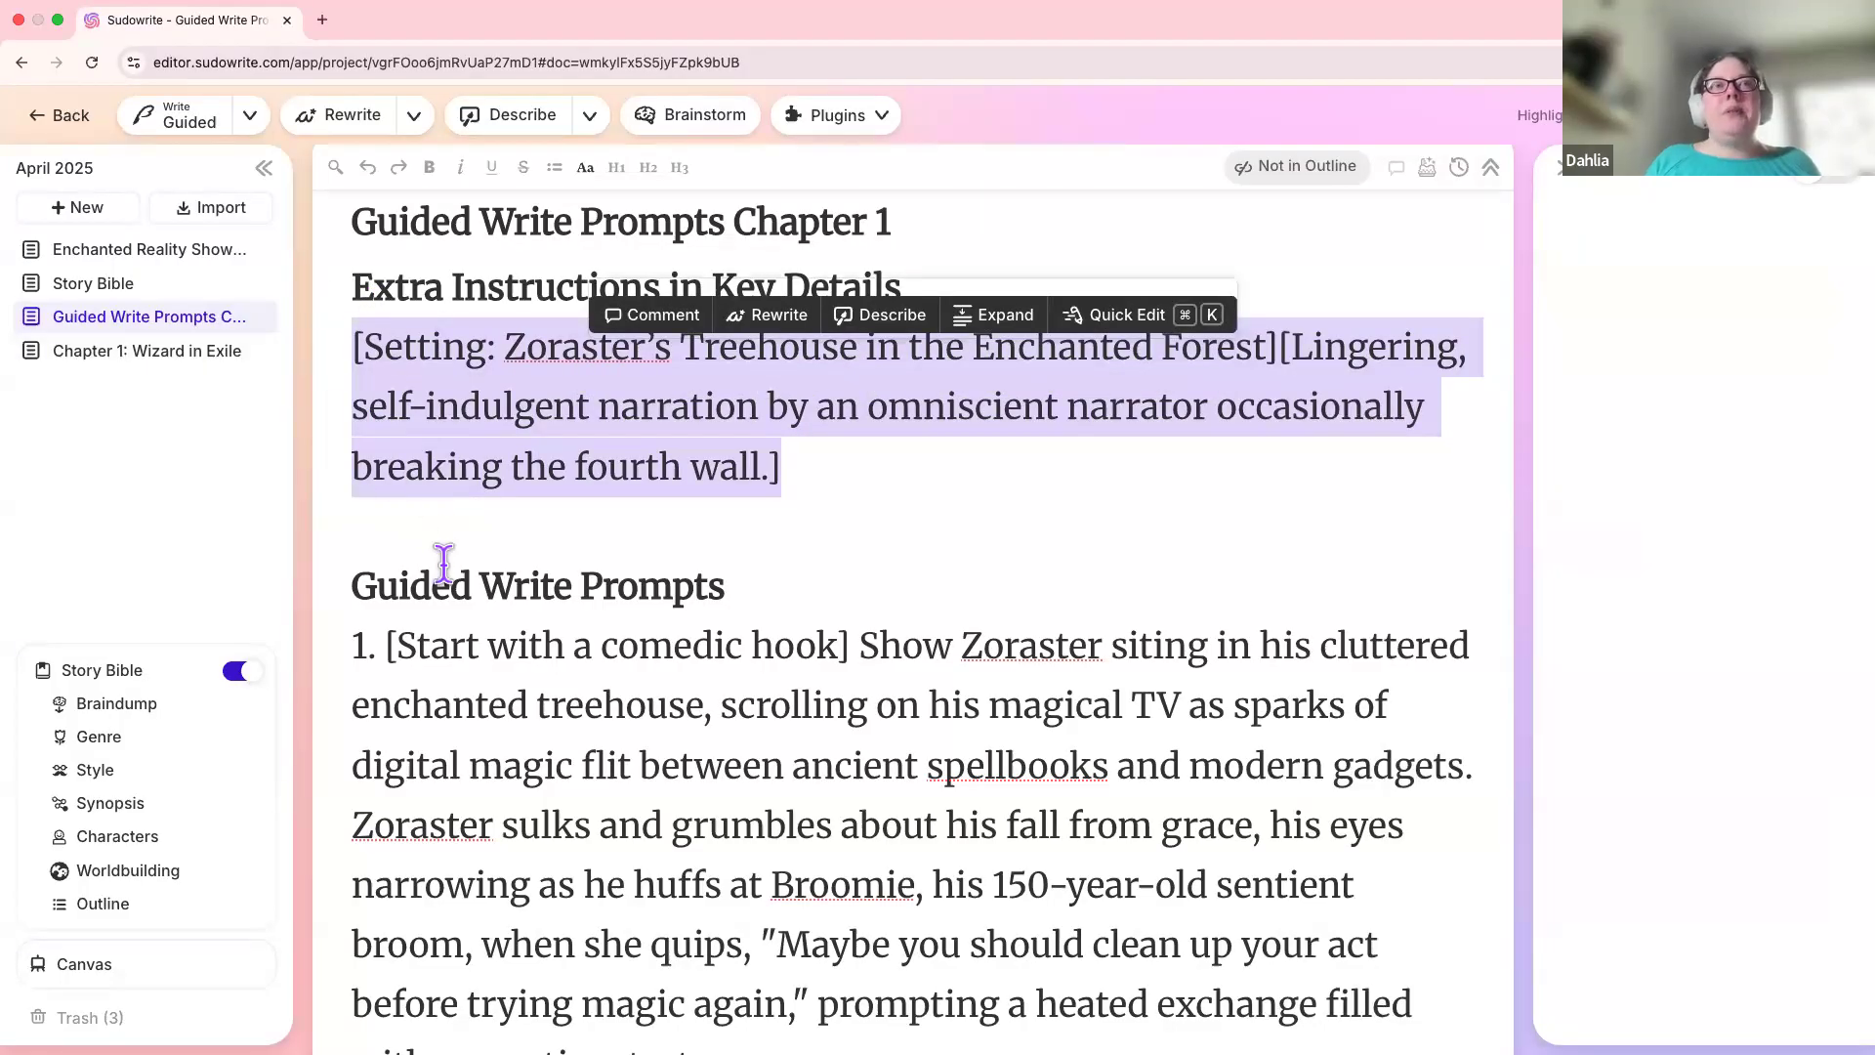
click(516, 647)
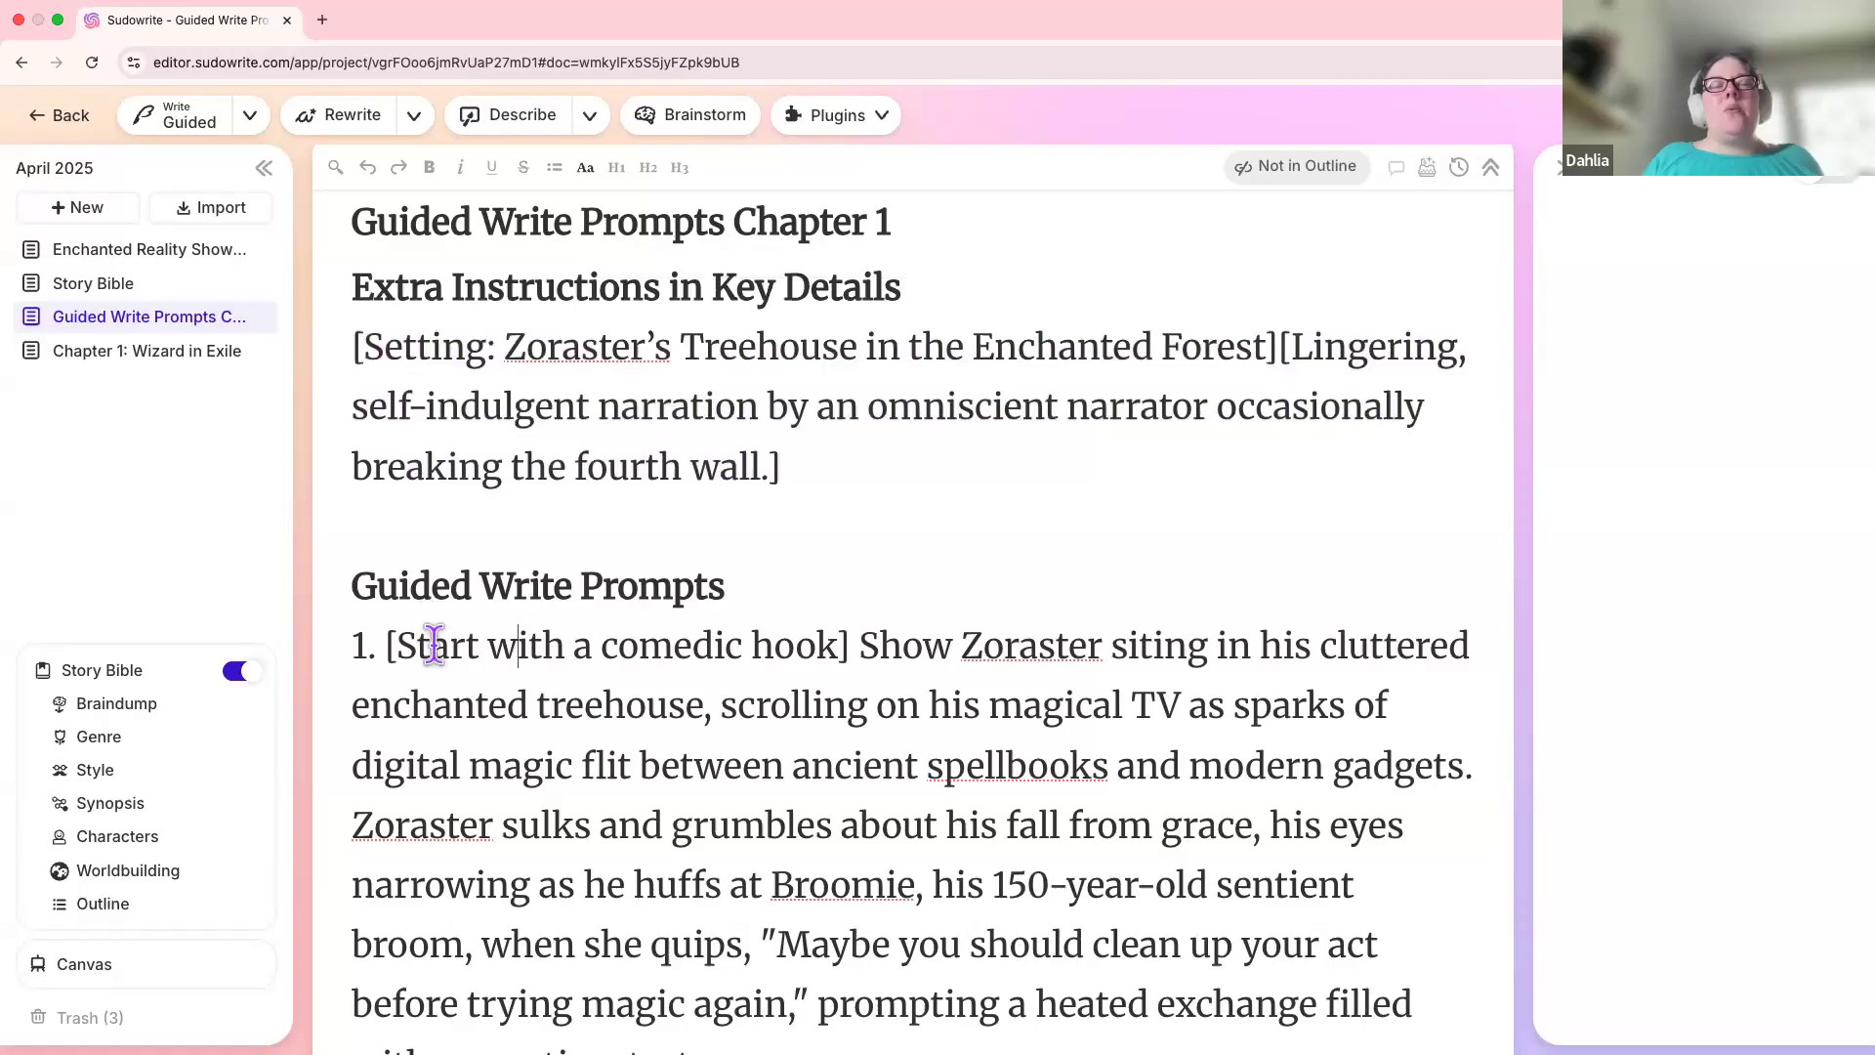
Step: Examine the full text of the first guided prompt, from the bracketed opening instruction to the closing "sarcastic retorts"
scroll(434, 644, down, 2)
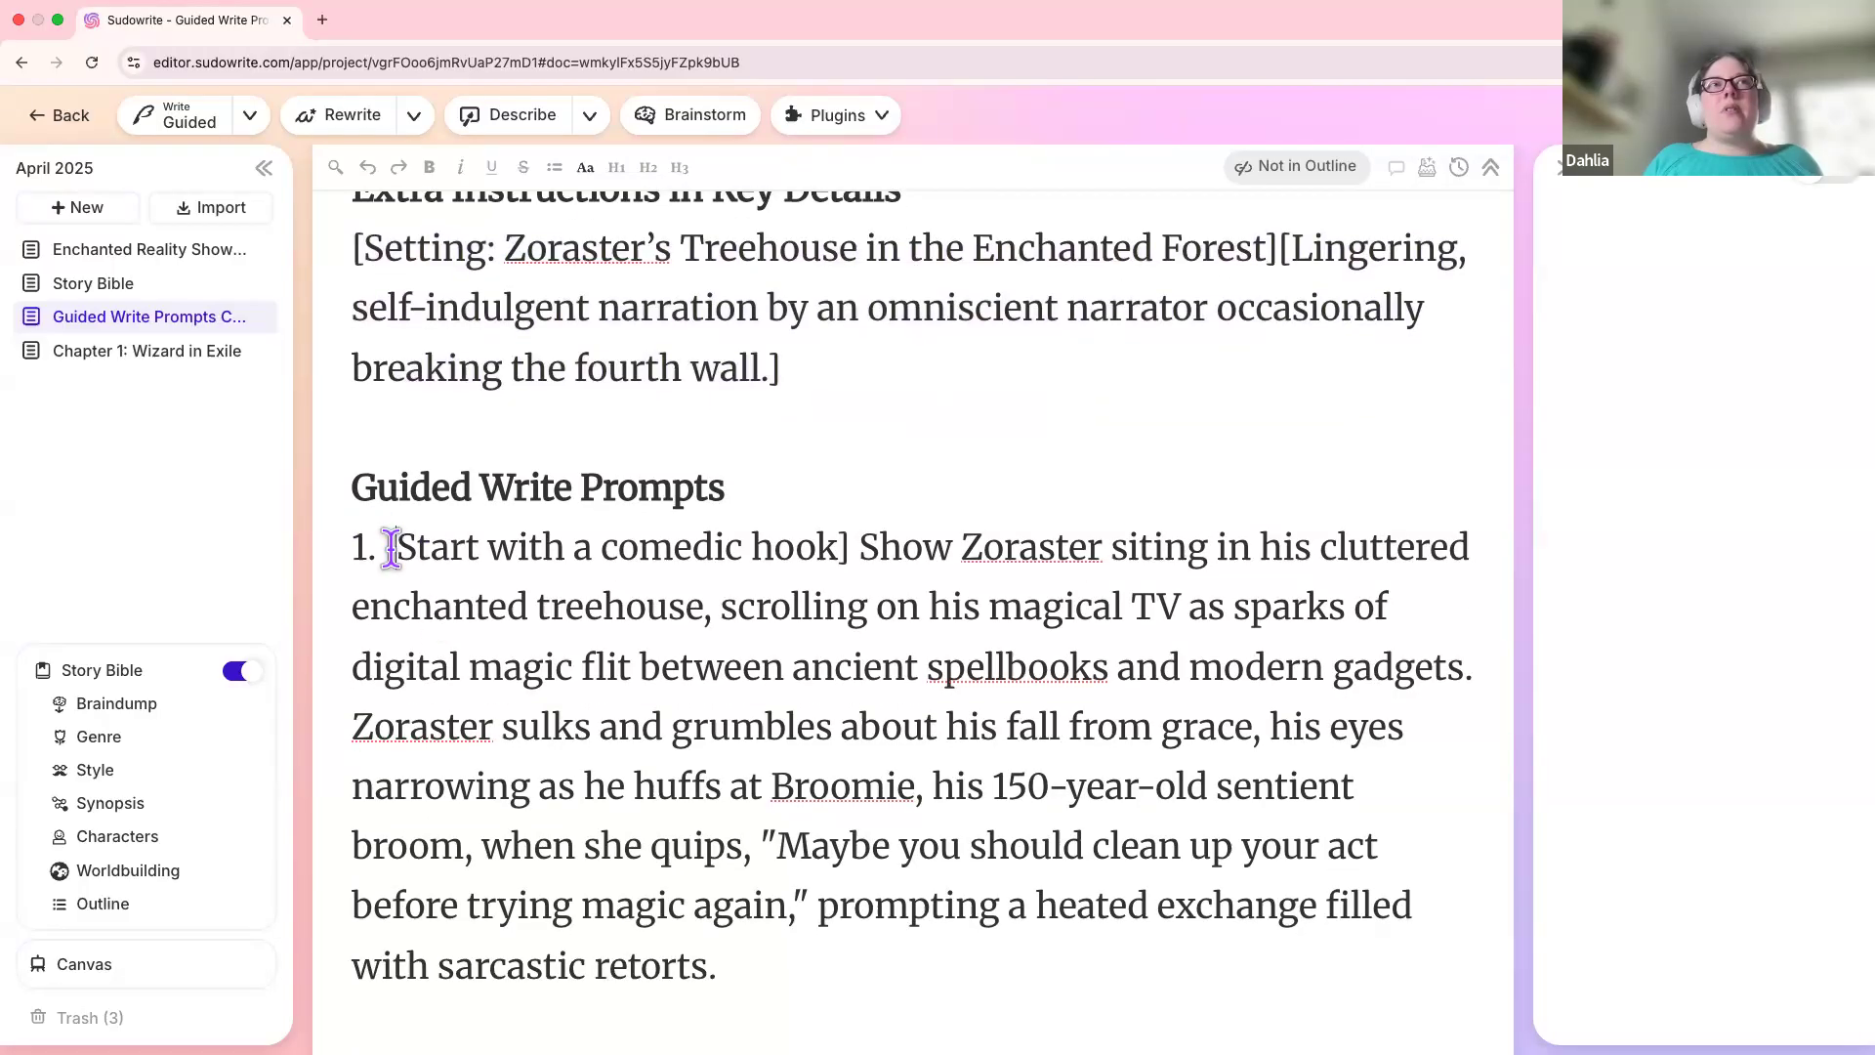
drag(376, 547, 799, 941)
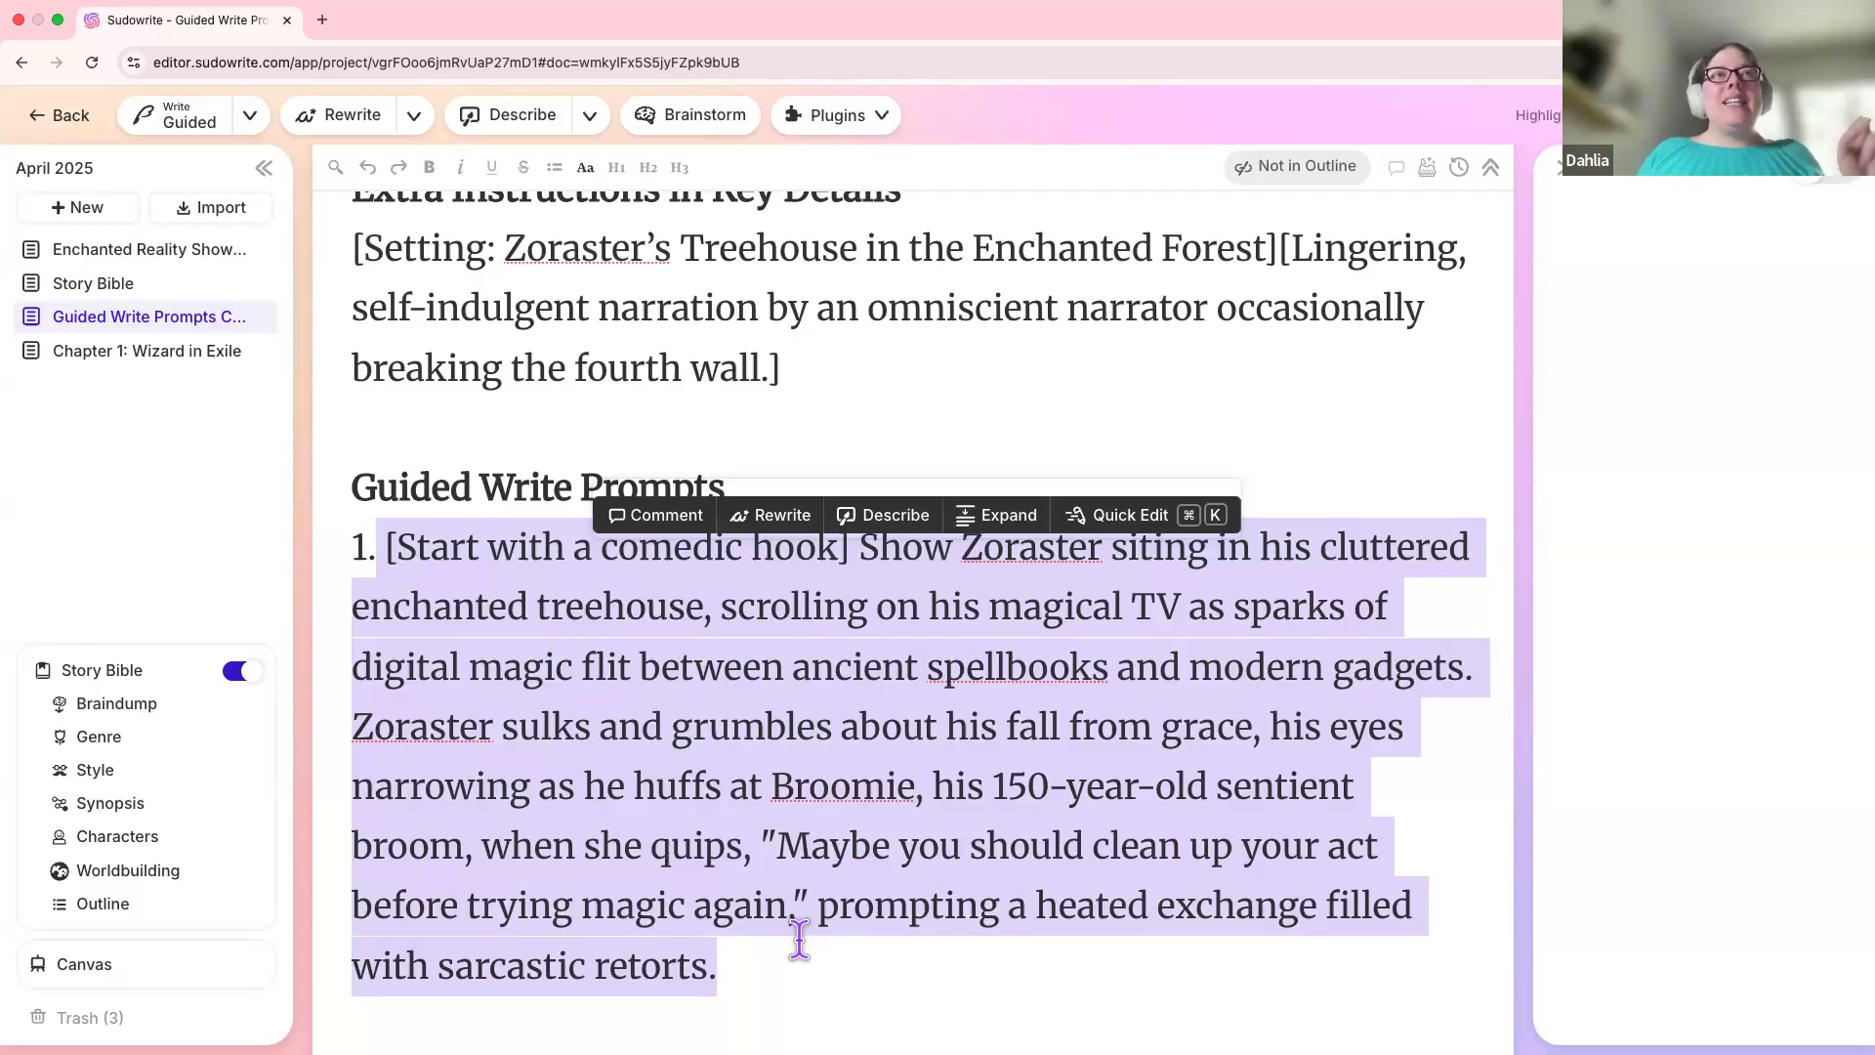
click(725, 846)
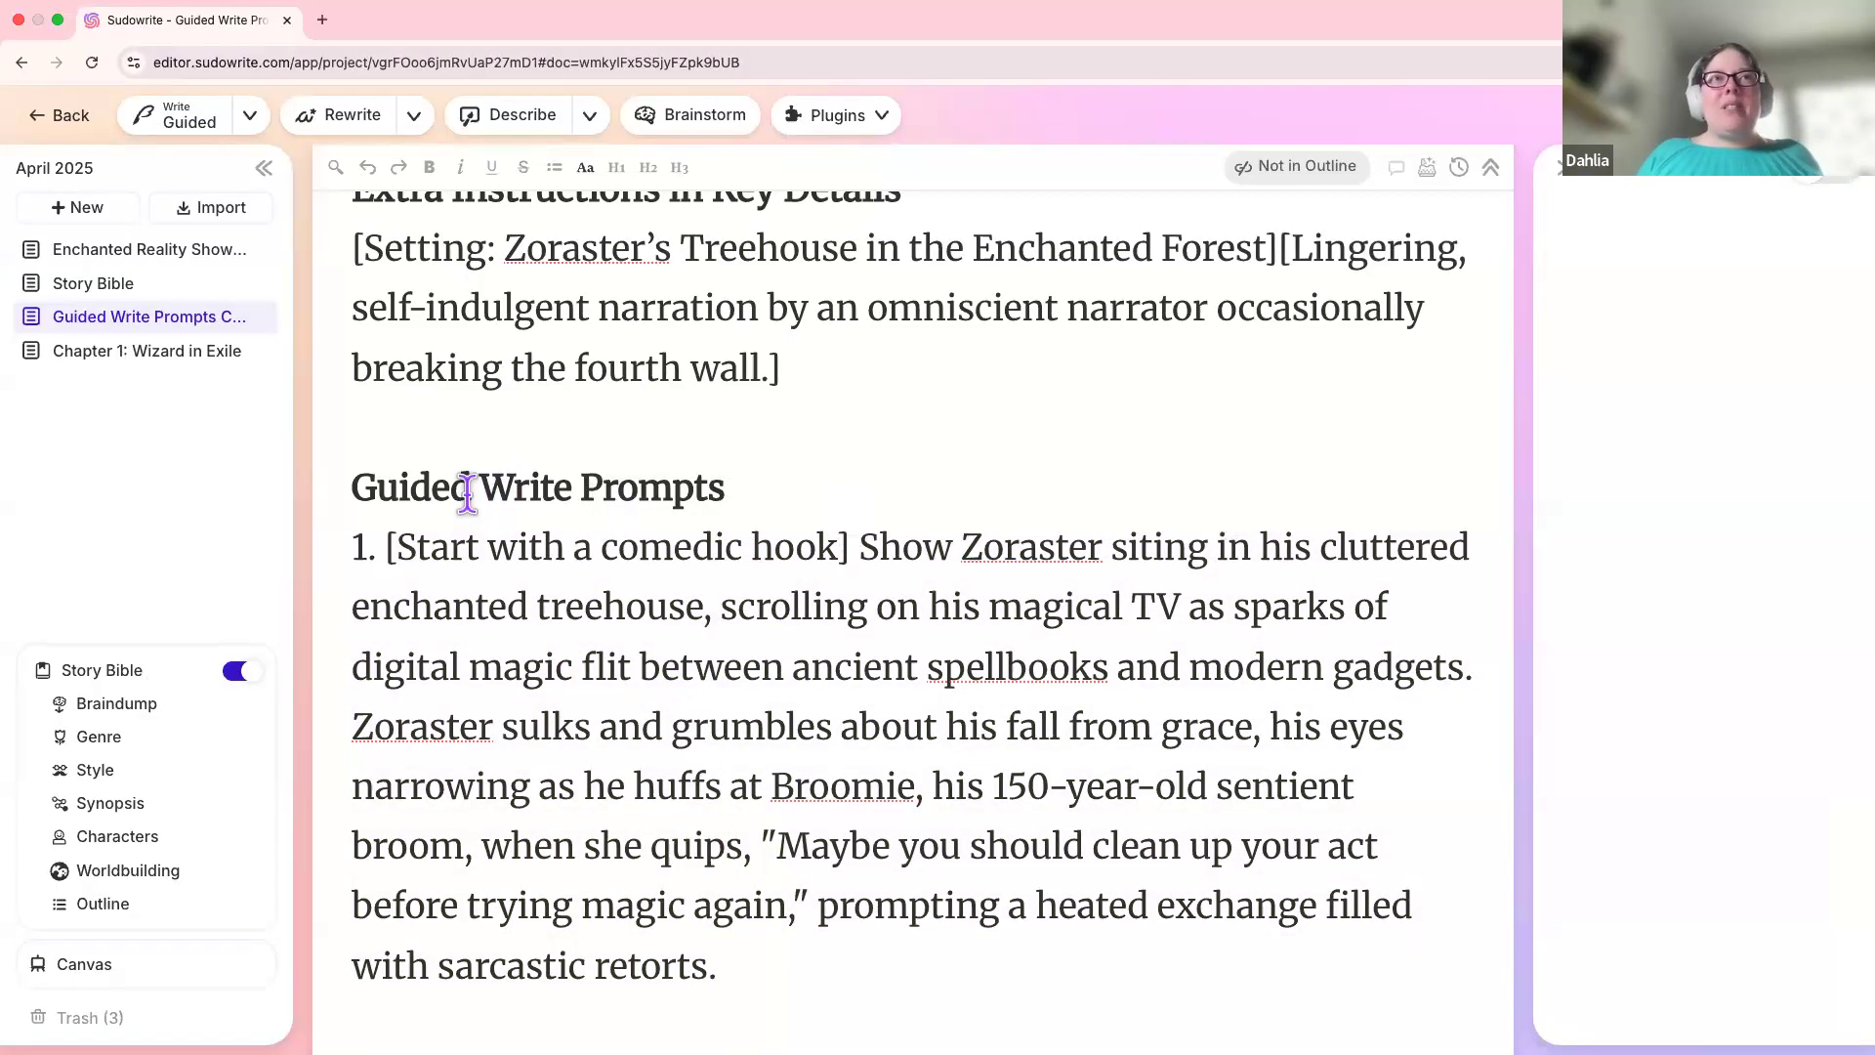
drag(382, 548, 821, 943)
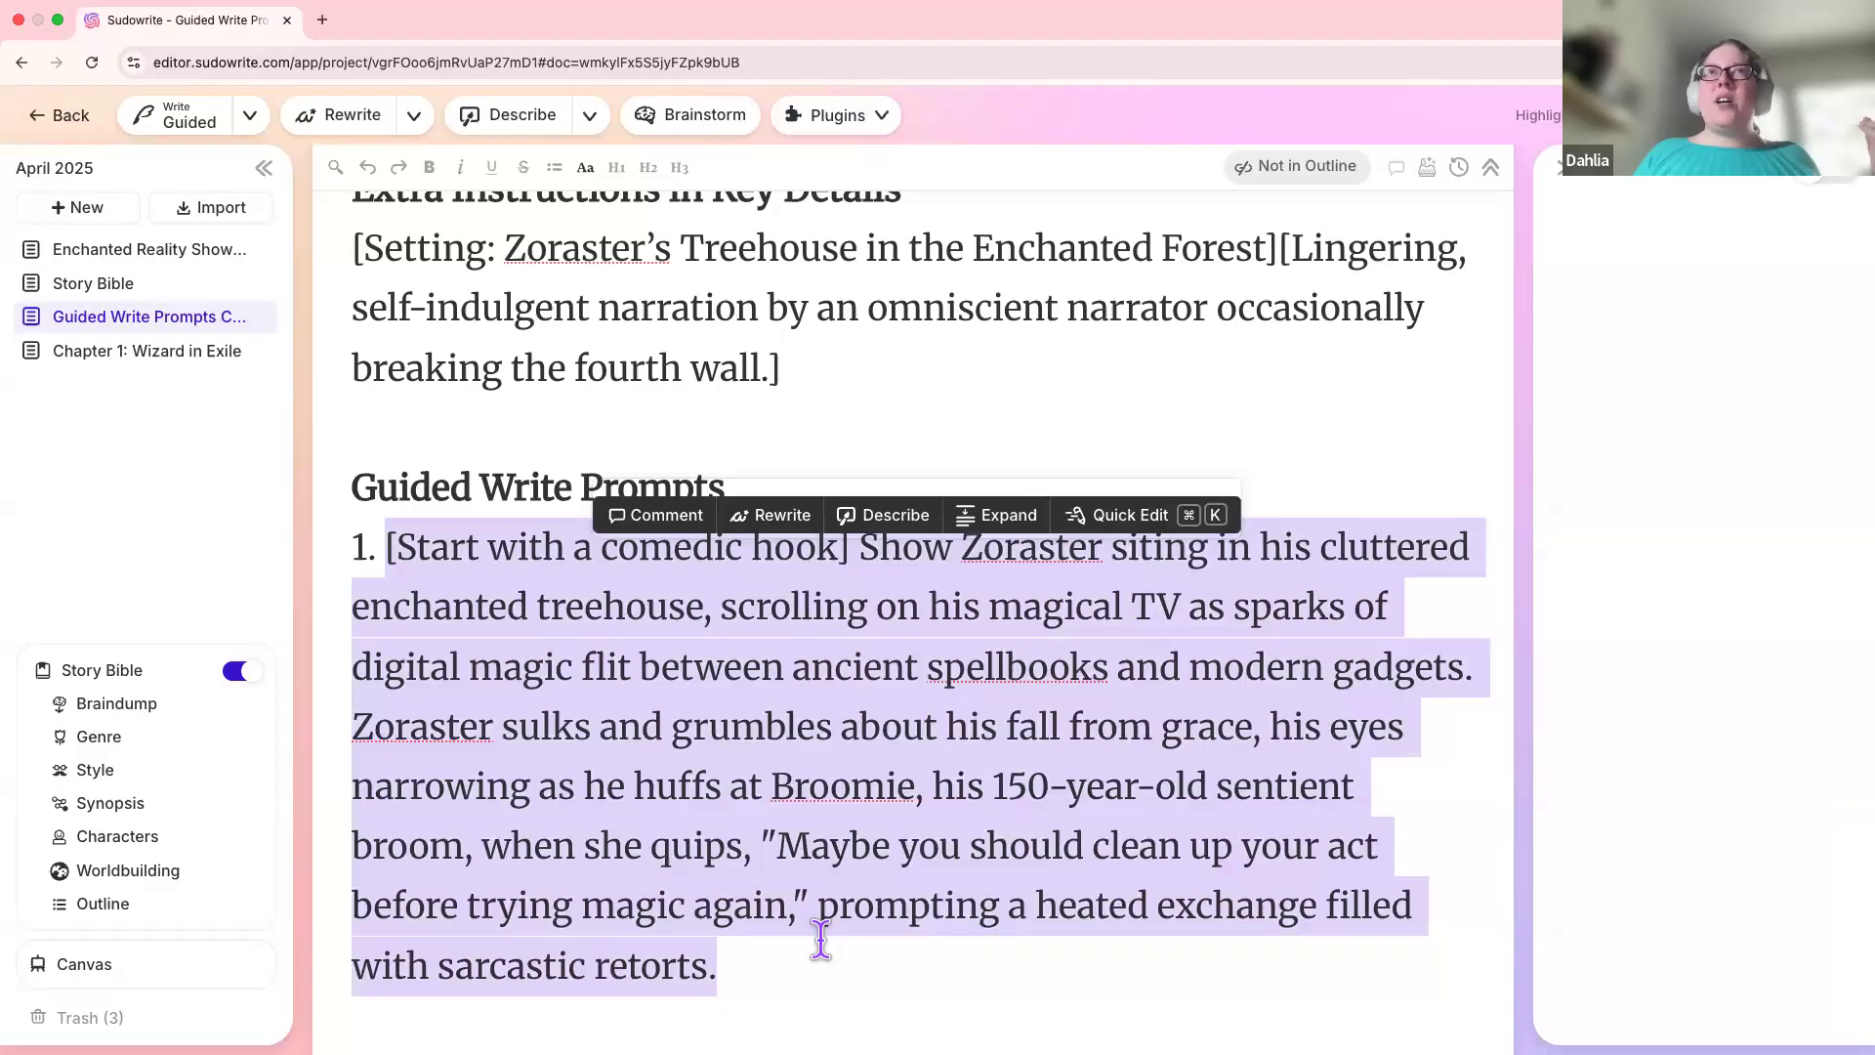
scroll(820, 942, up, 2)
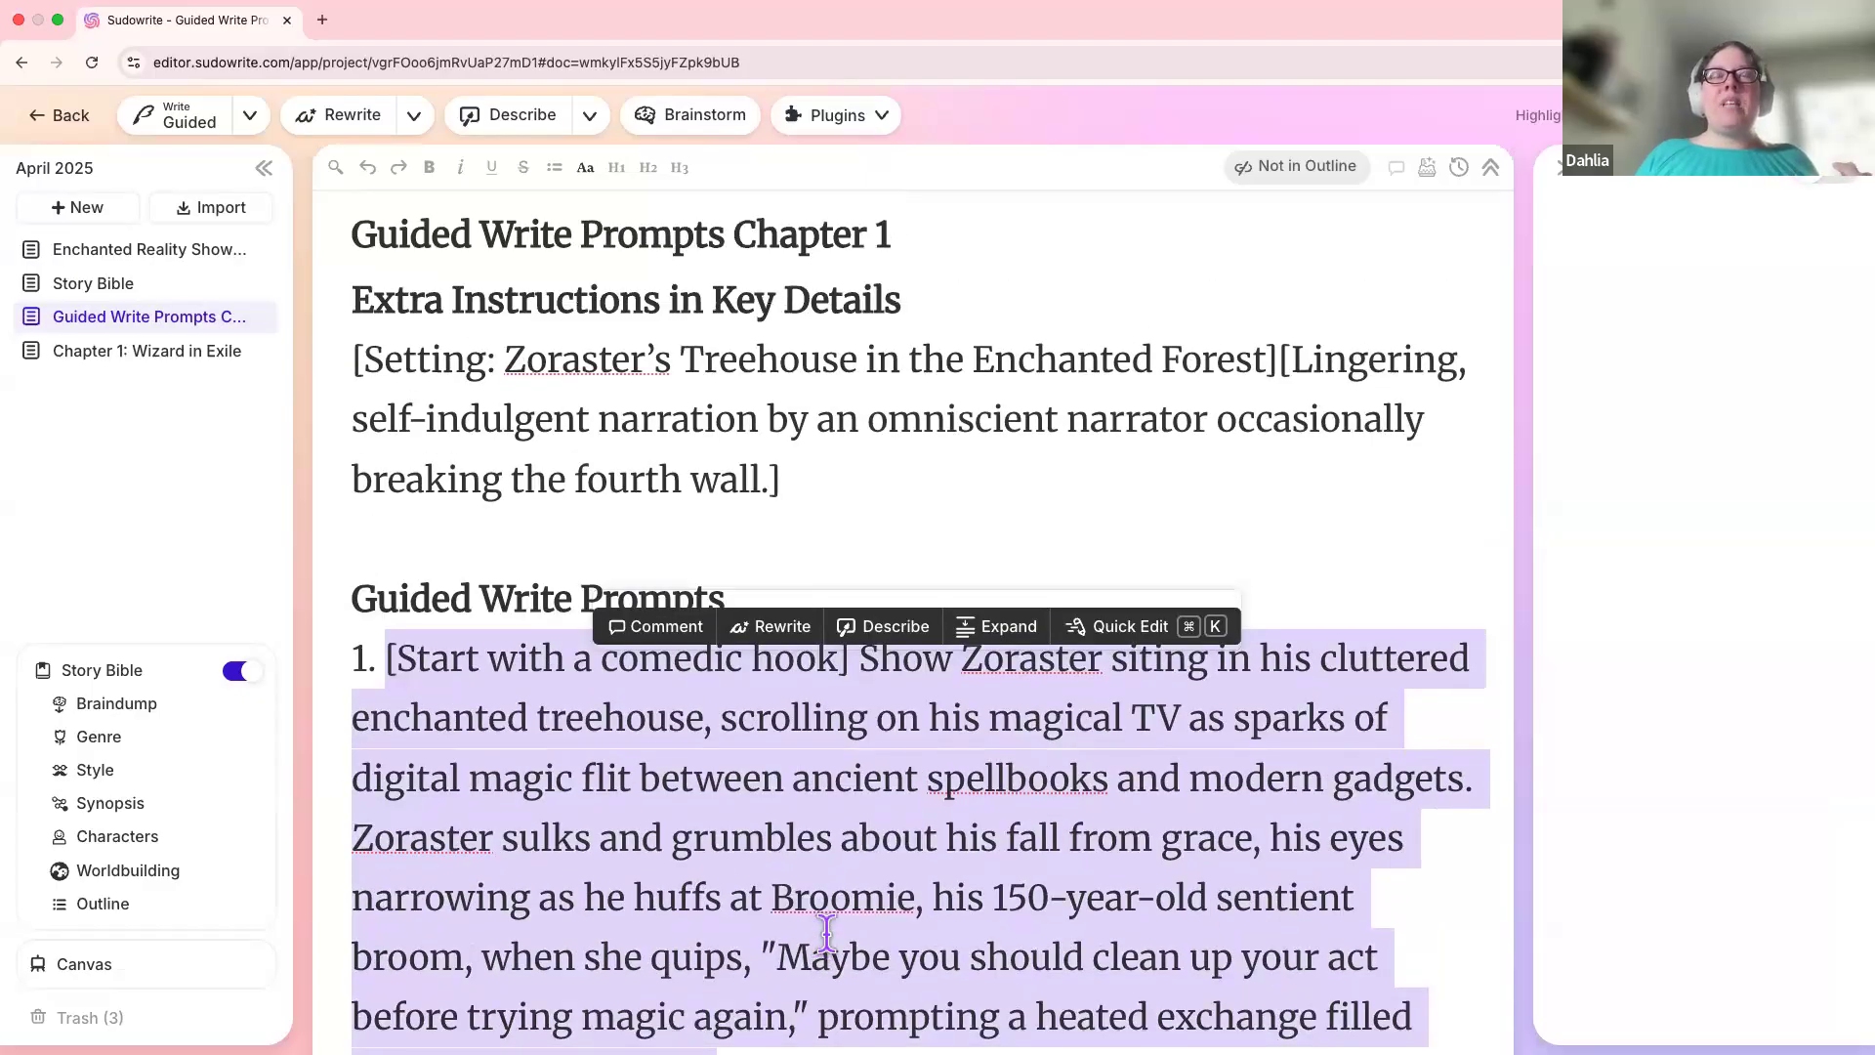
scroll(883, 928, down, 3)
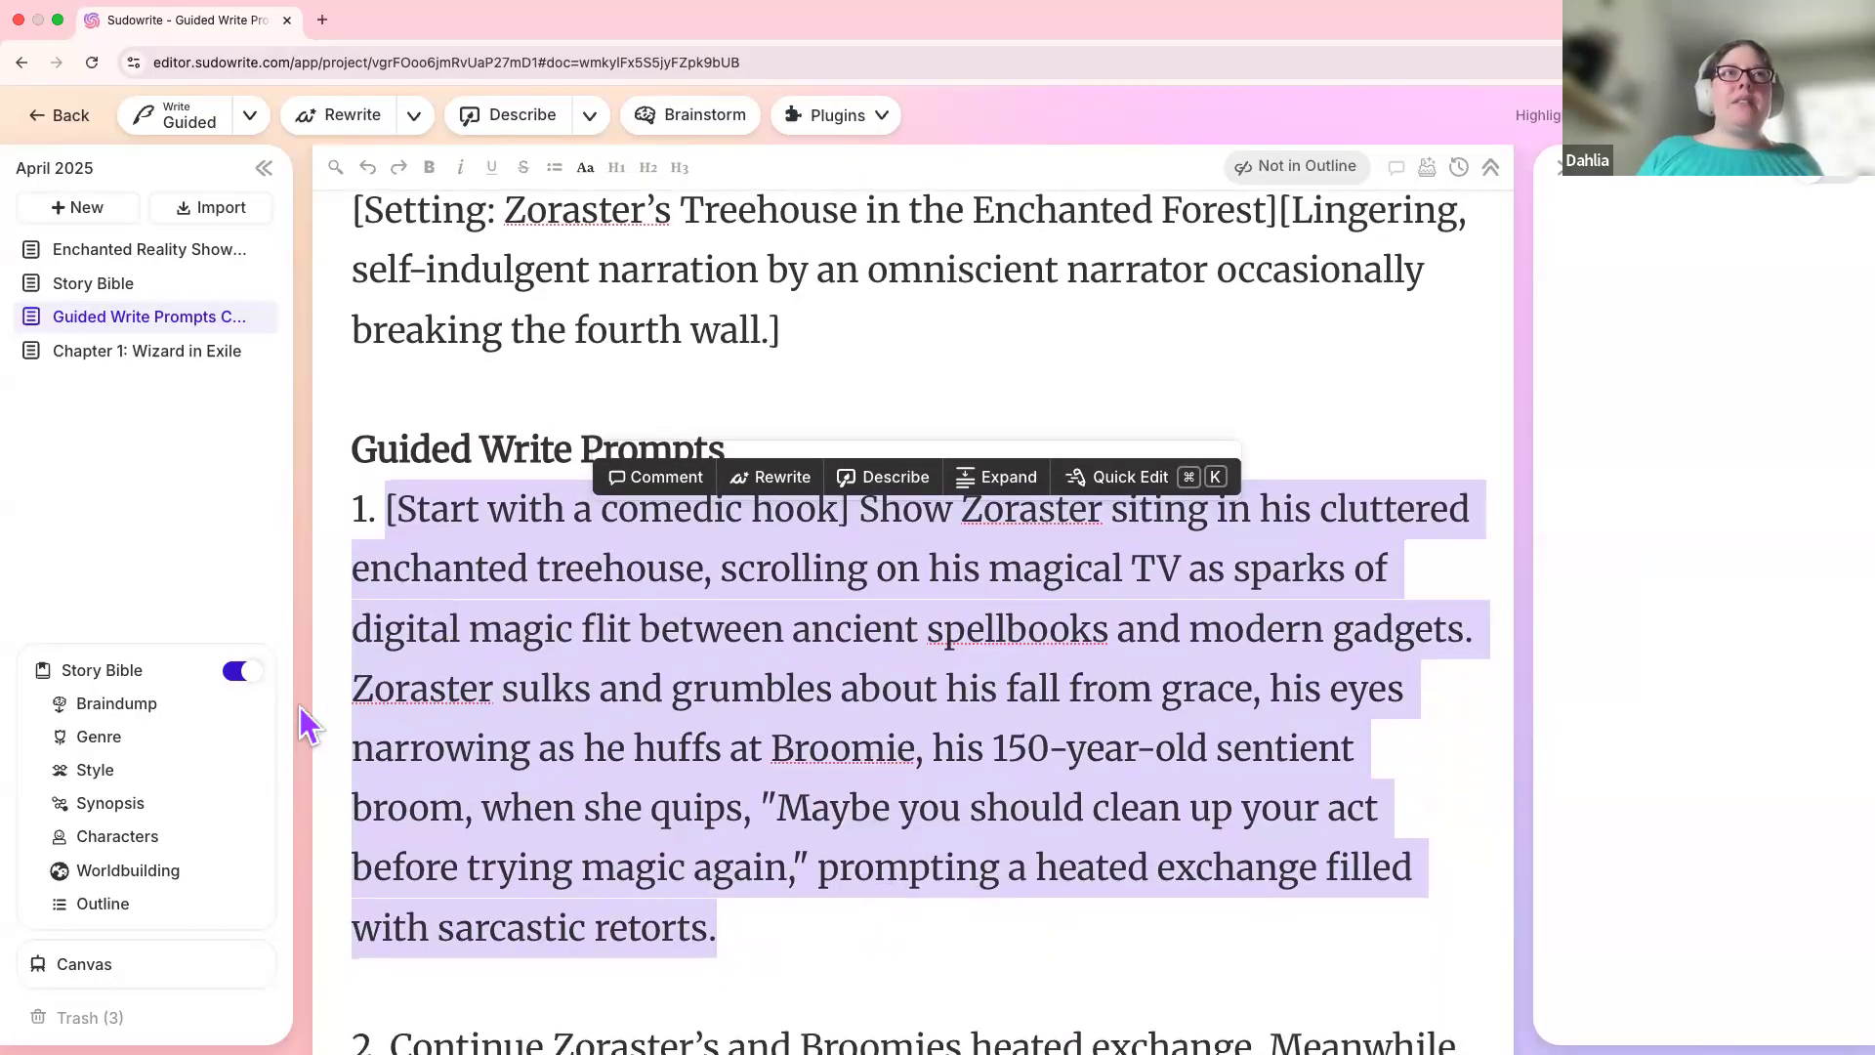
click(388, 498)
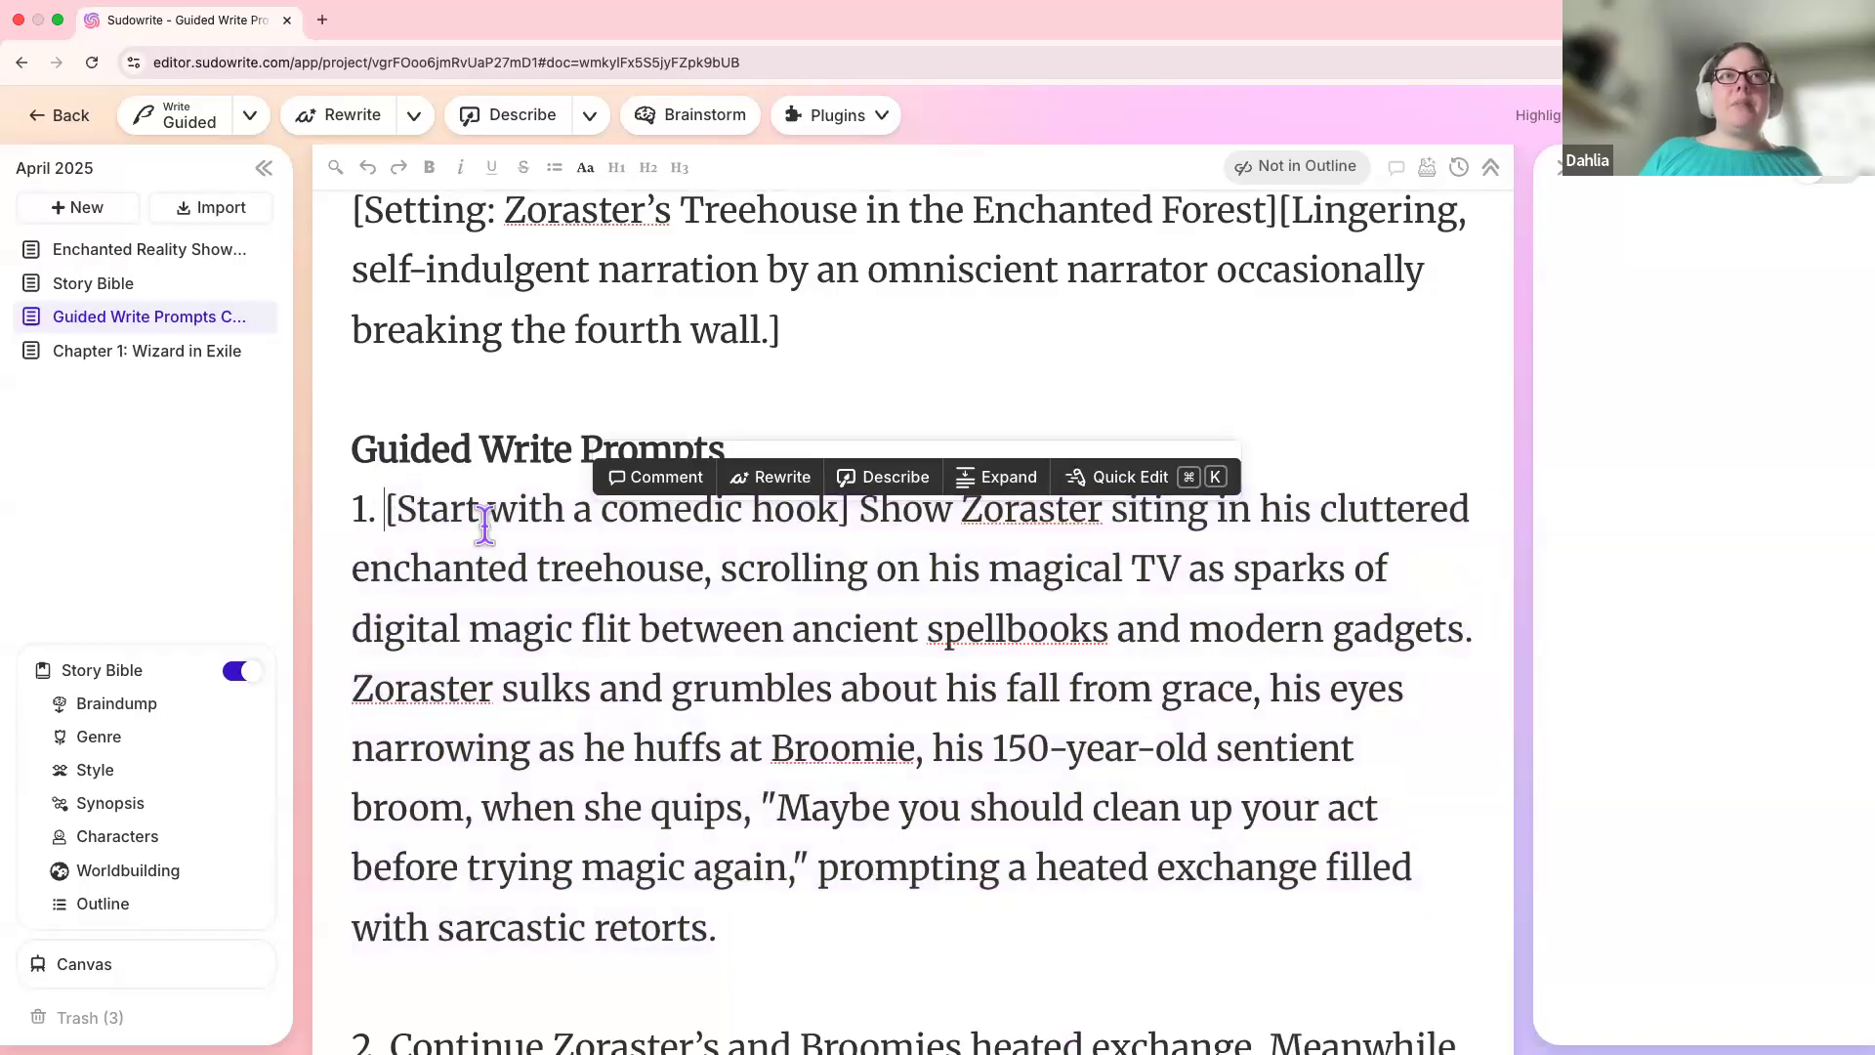
click(863, 500)
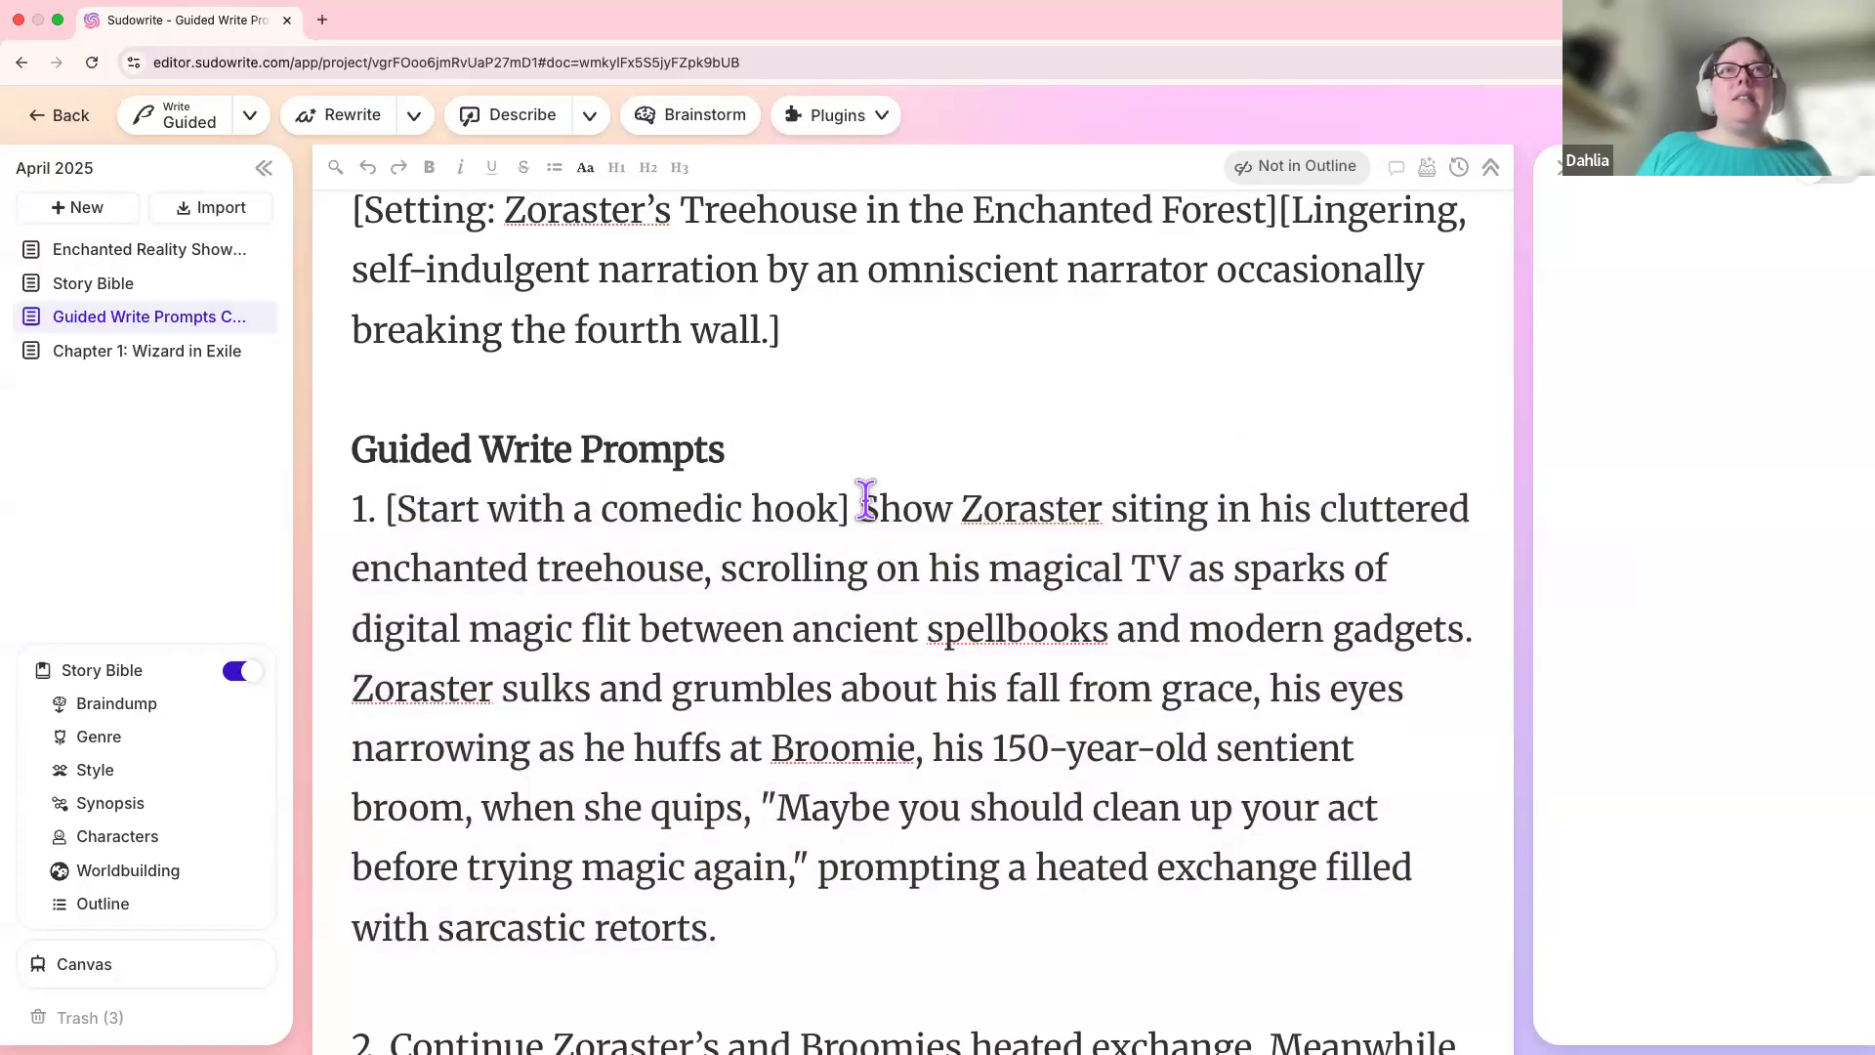
Step: Correct the misspelled "siting" to "sitting" in the first sentence of guided prompt 1
double_click(926, 498)
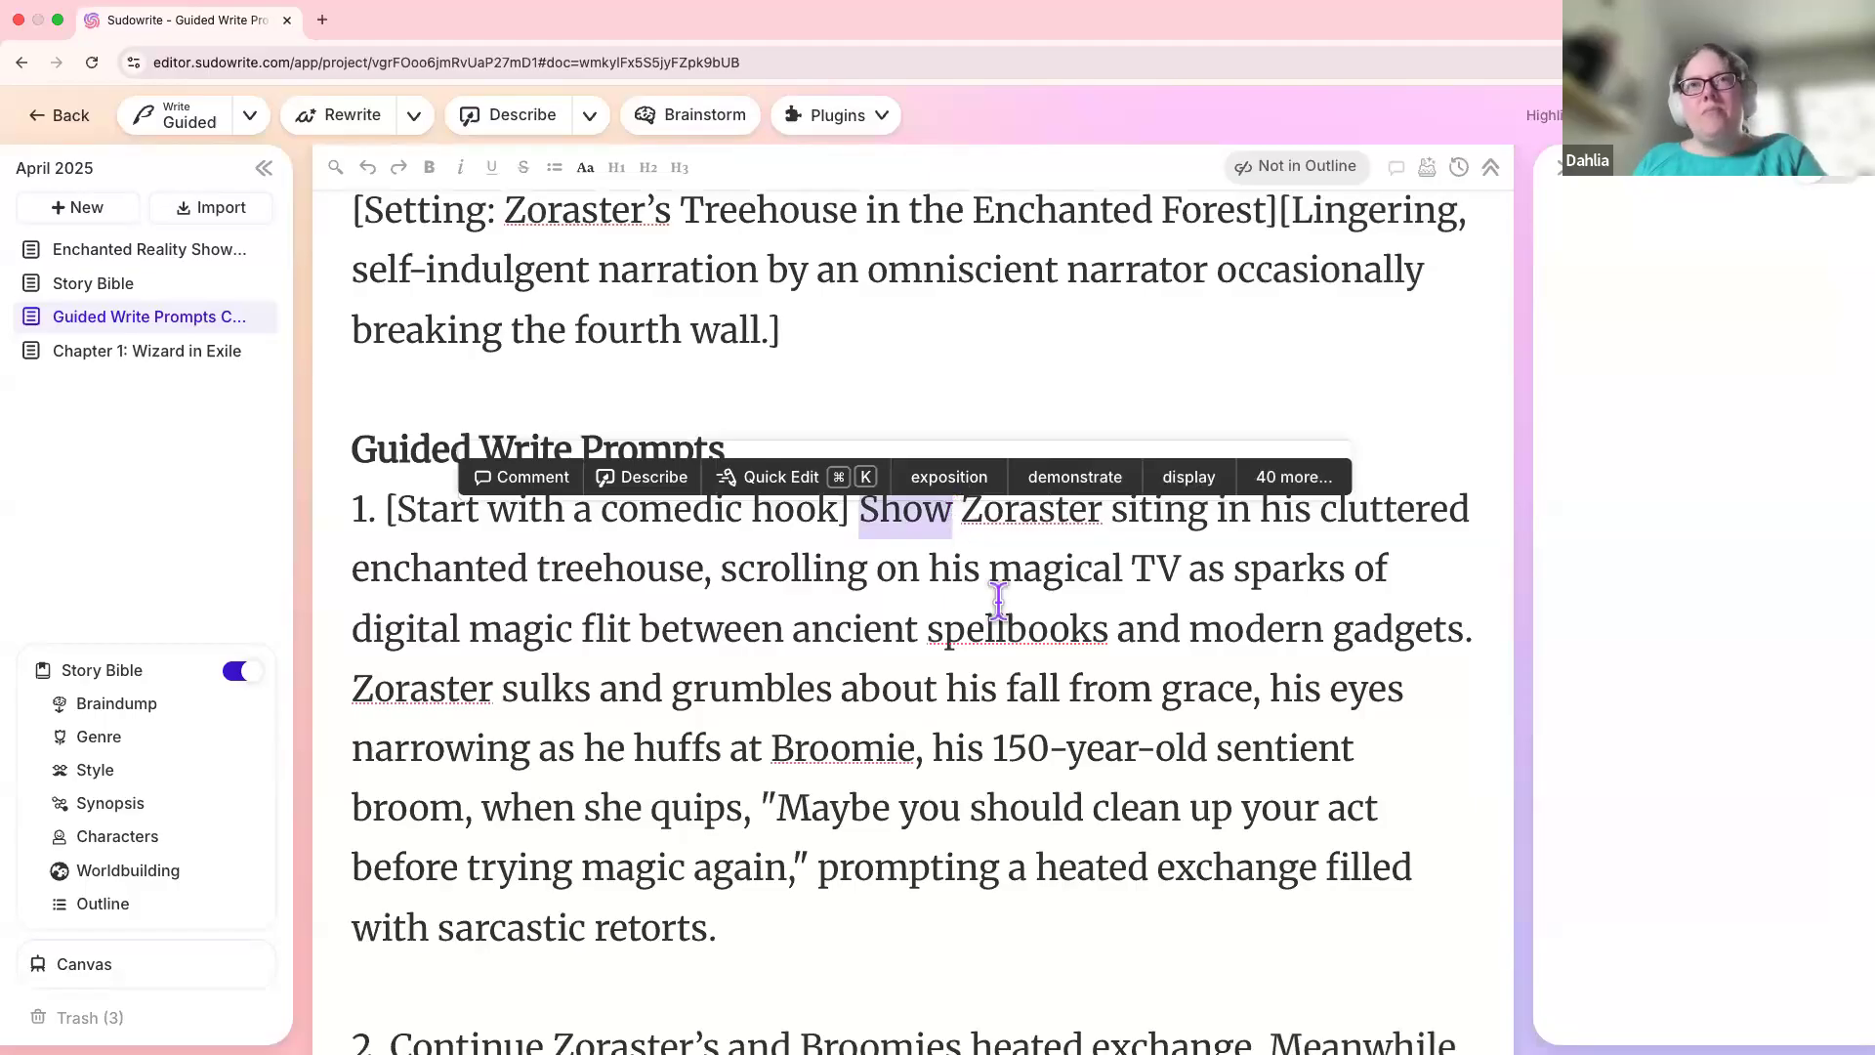
click(1015, 637)
click(1139, 516)
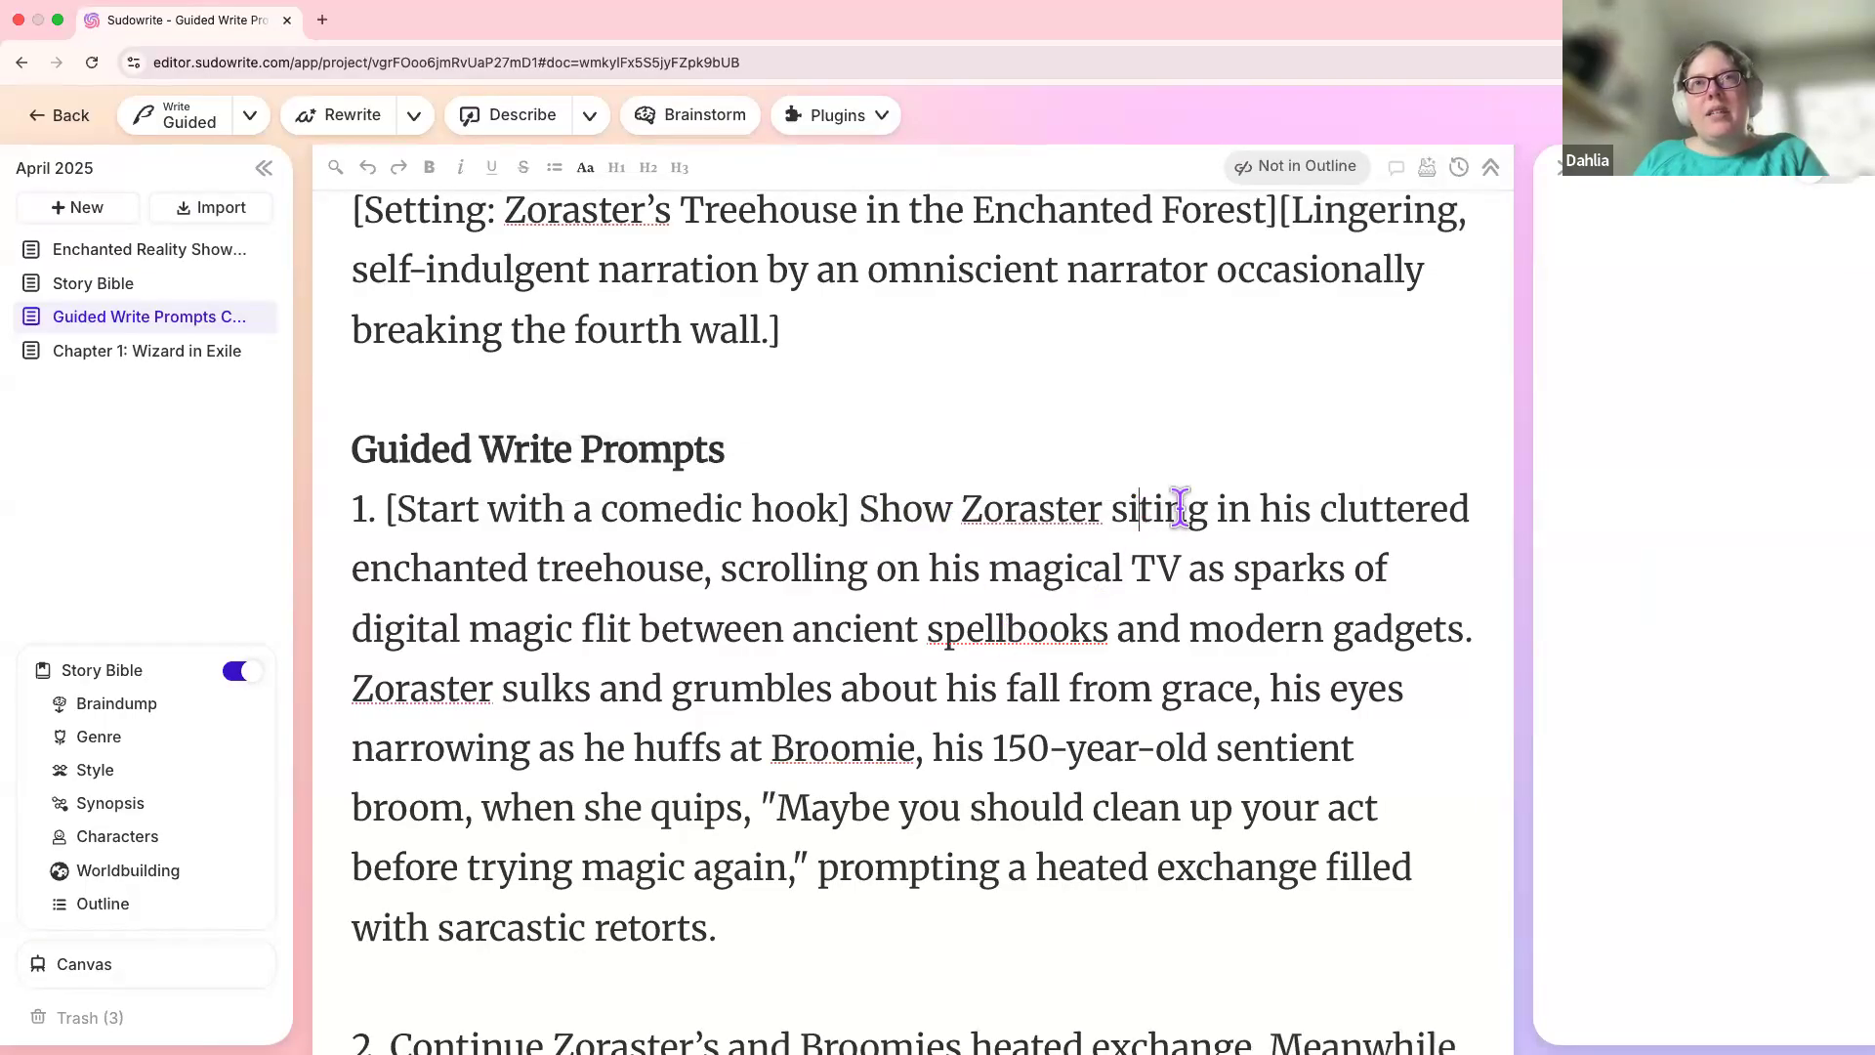
text(t)
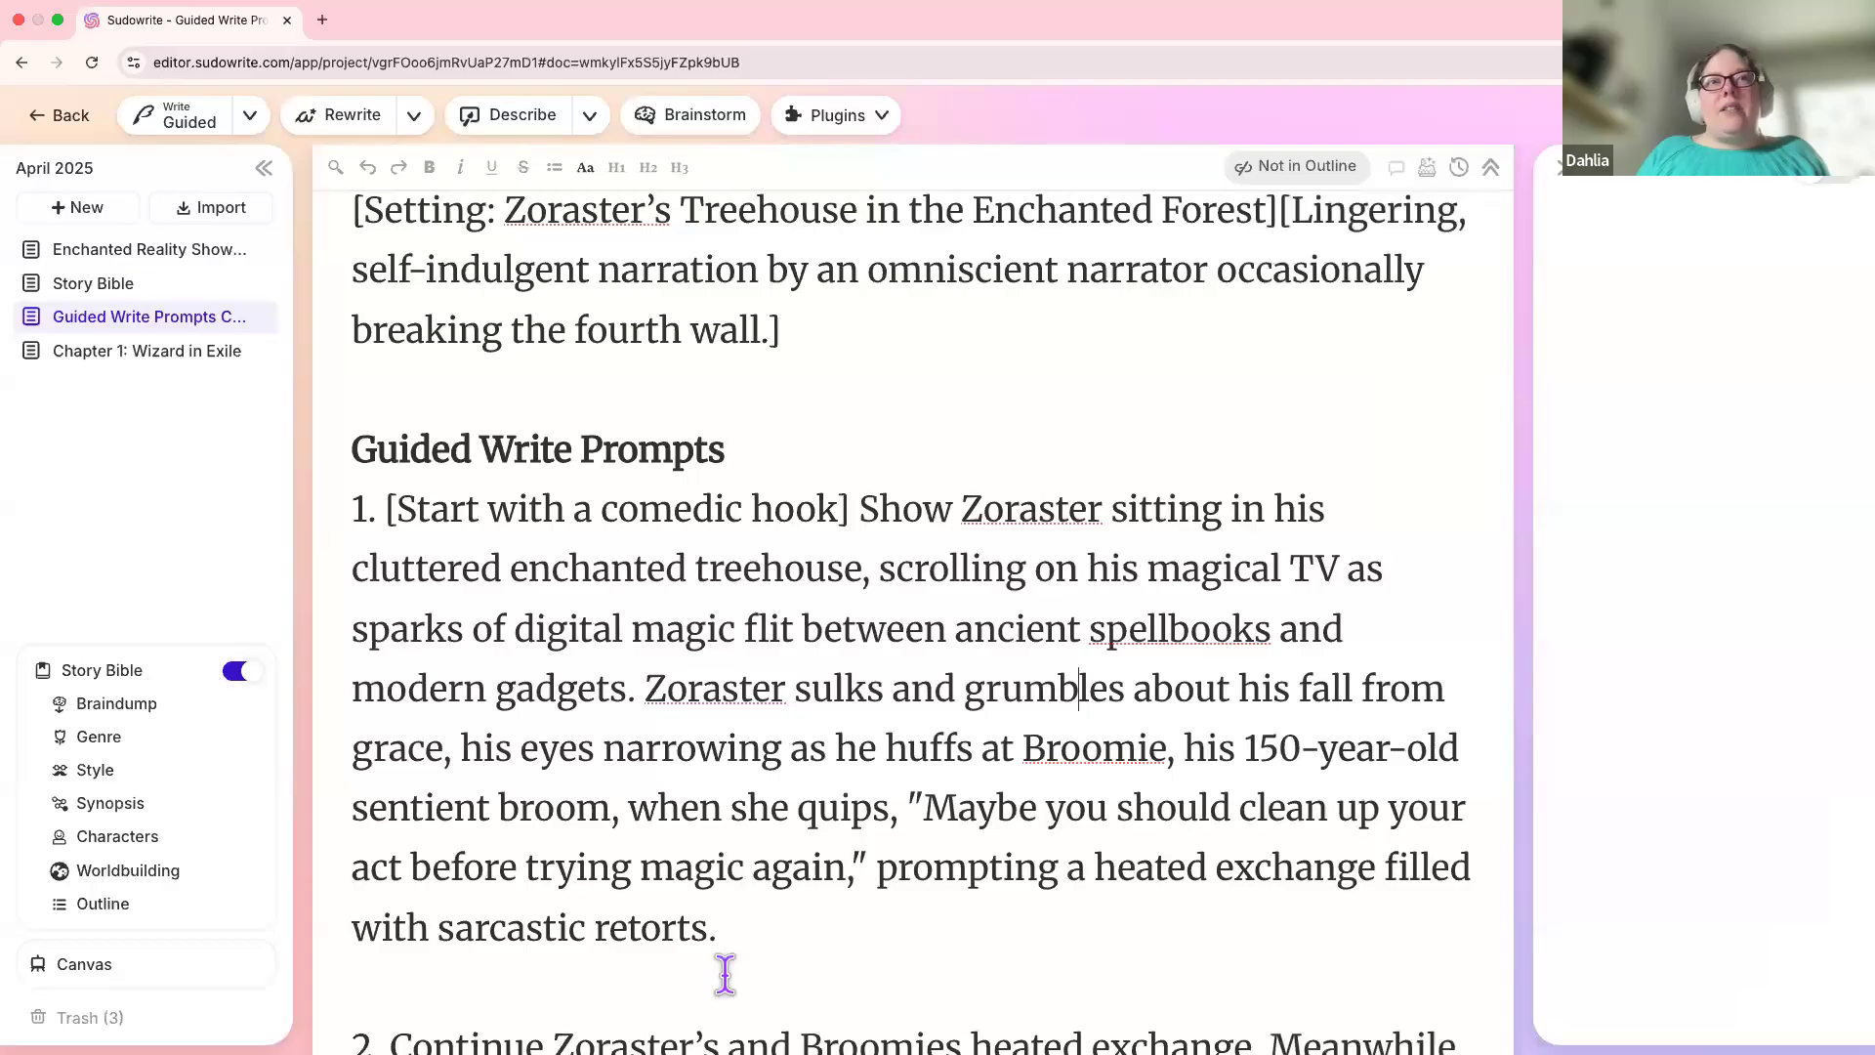
click(765, 955)
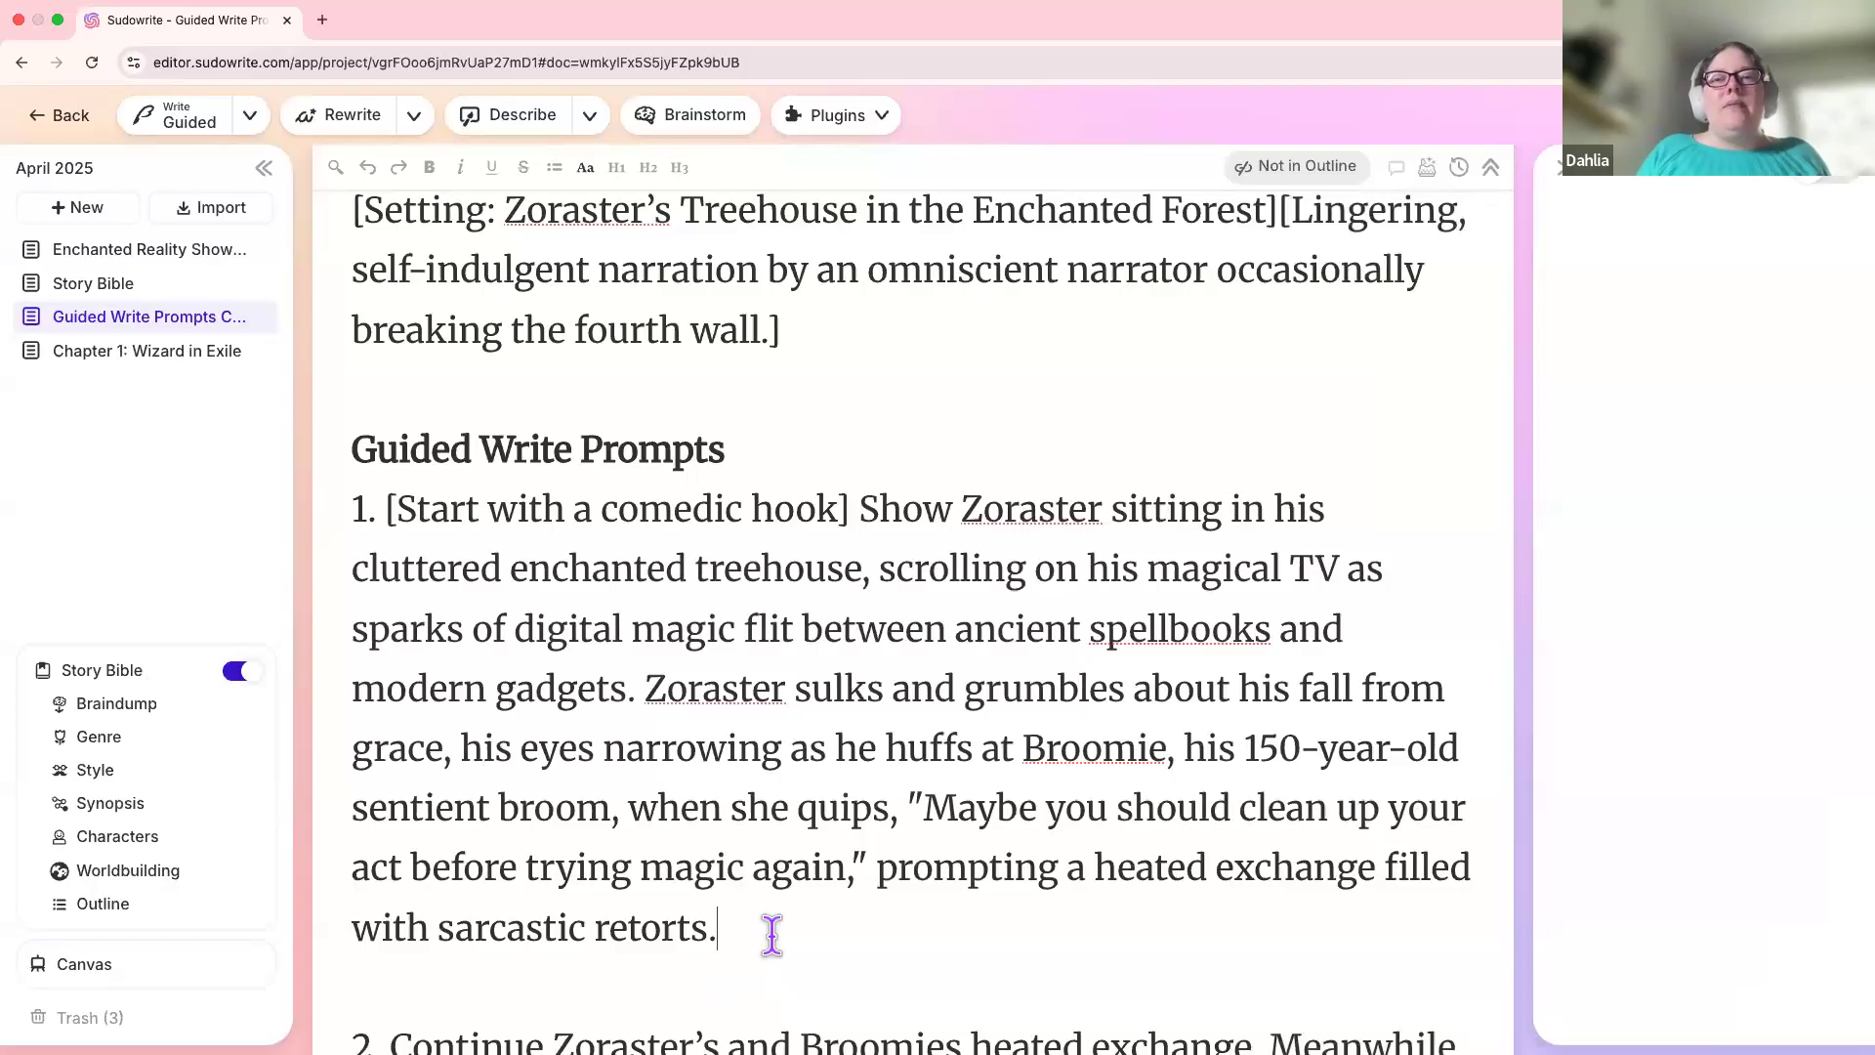
Step: Copy the text of guided prompt 1, from "[Start with a comedic hook]" through "sarcastic retorts."
drag(772, 936, 386, 517)
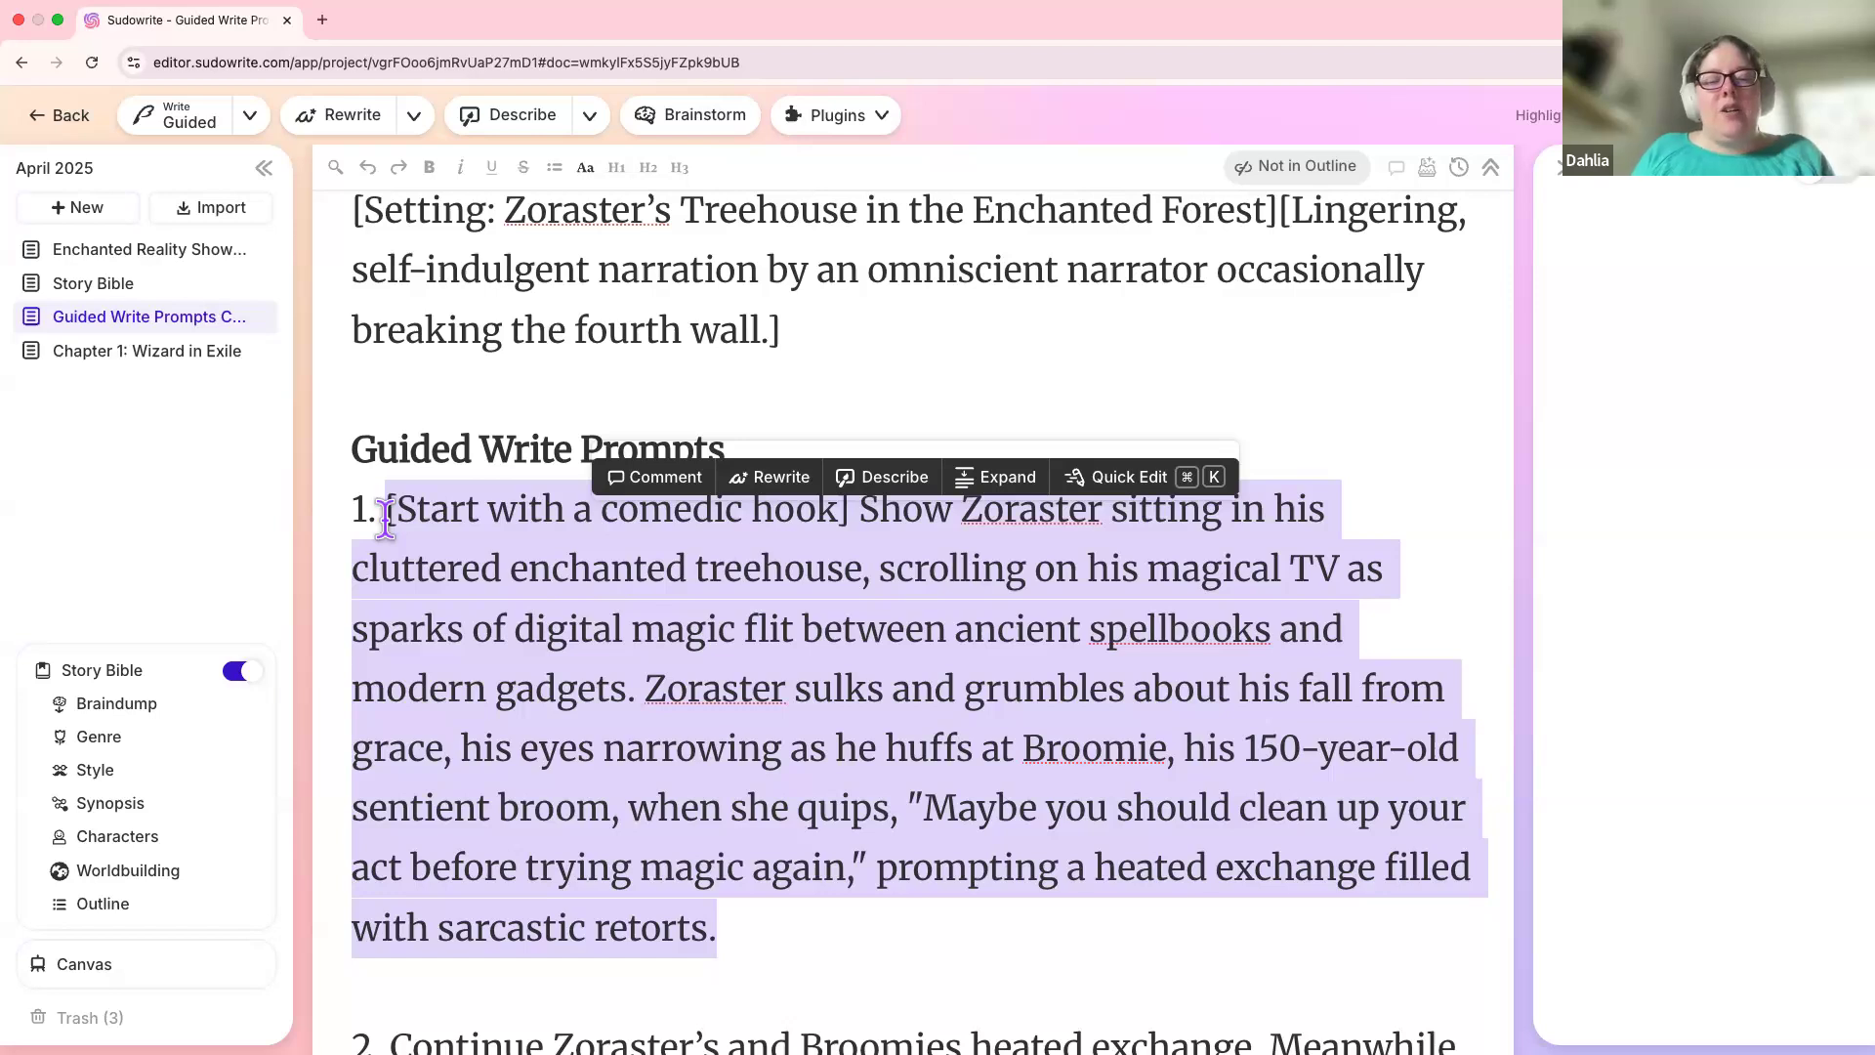
click(773, 928)
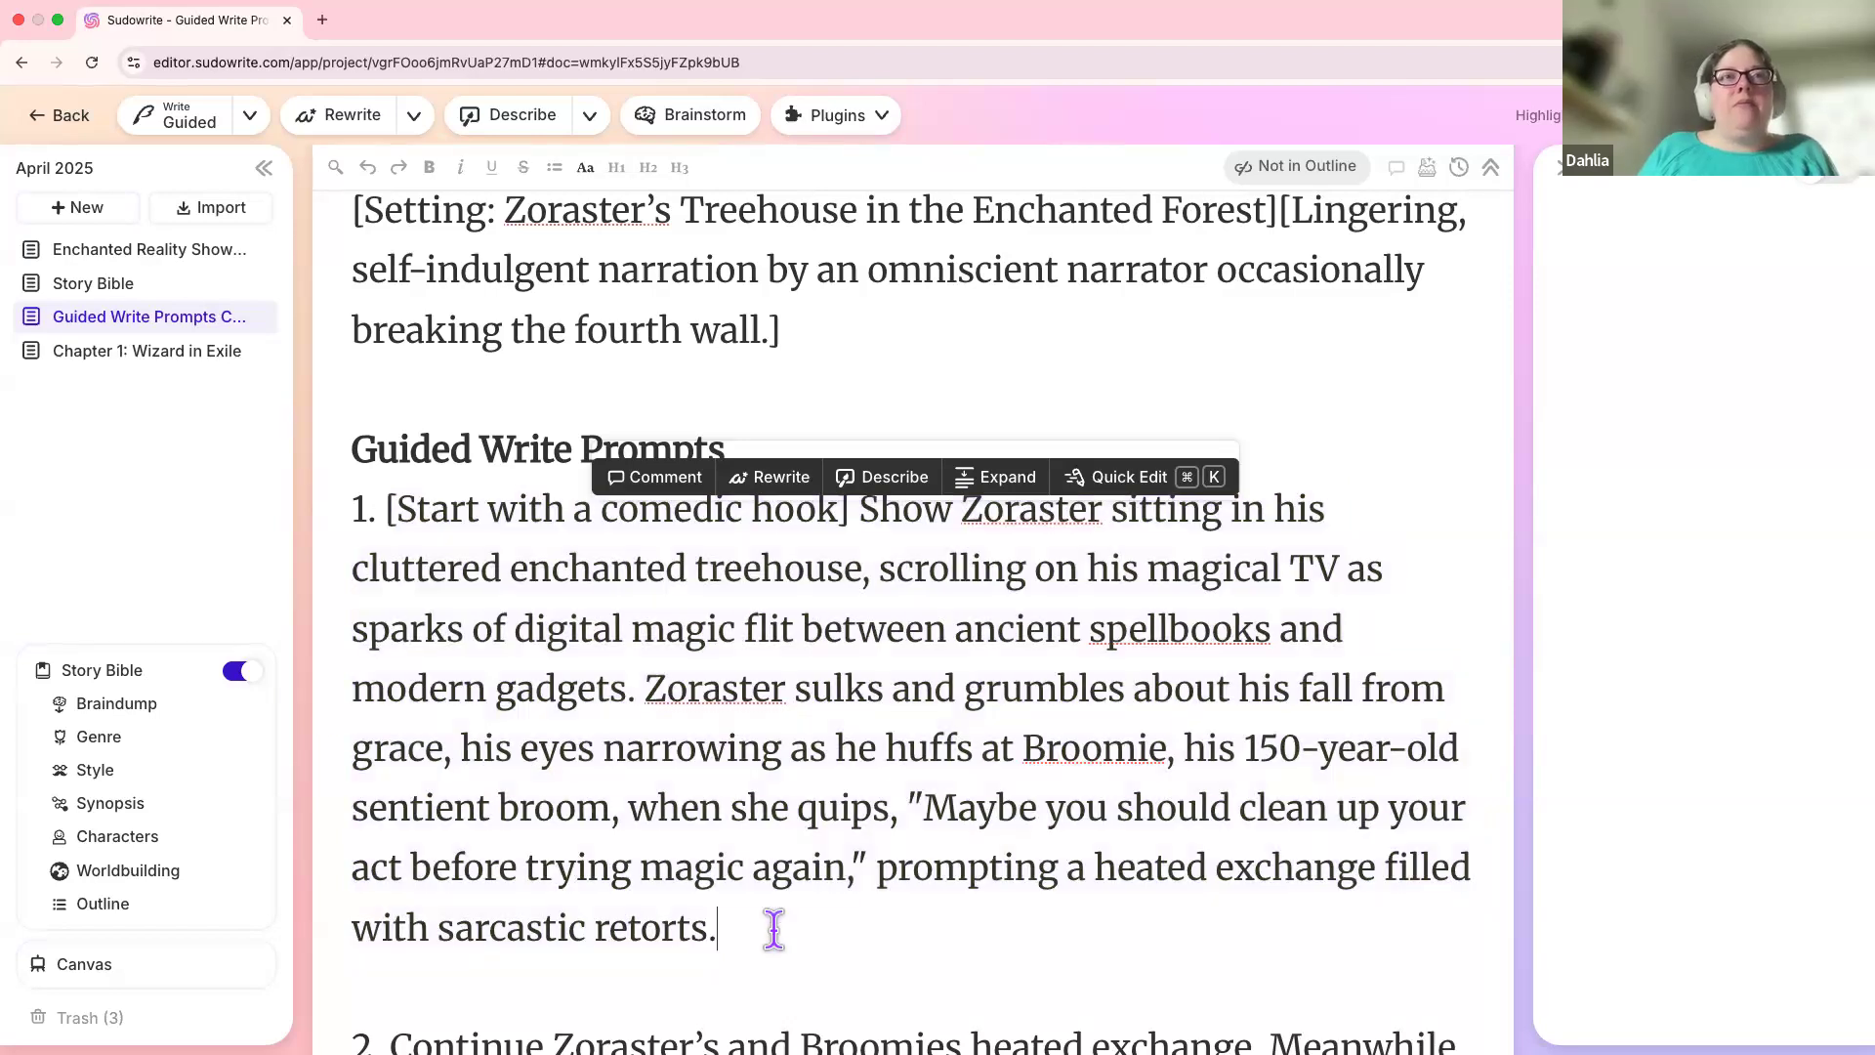
scroll(684, 933, down, 1)
click(544, 929)
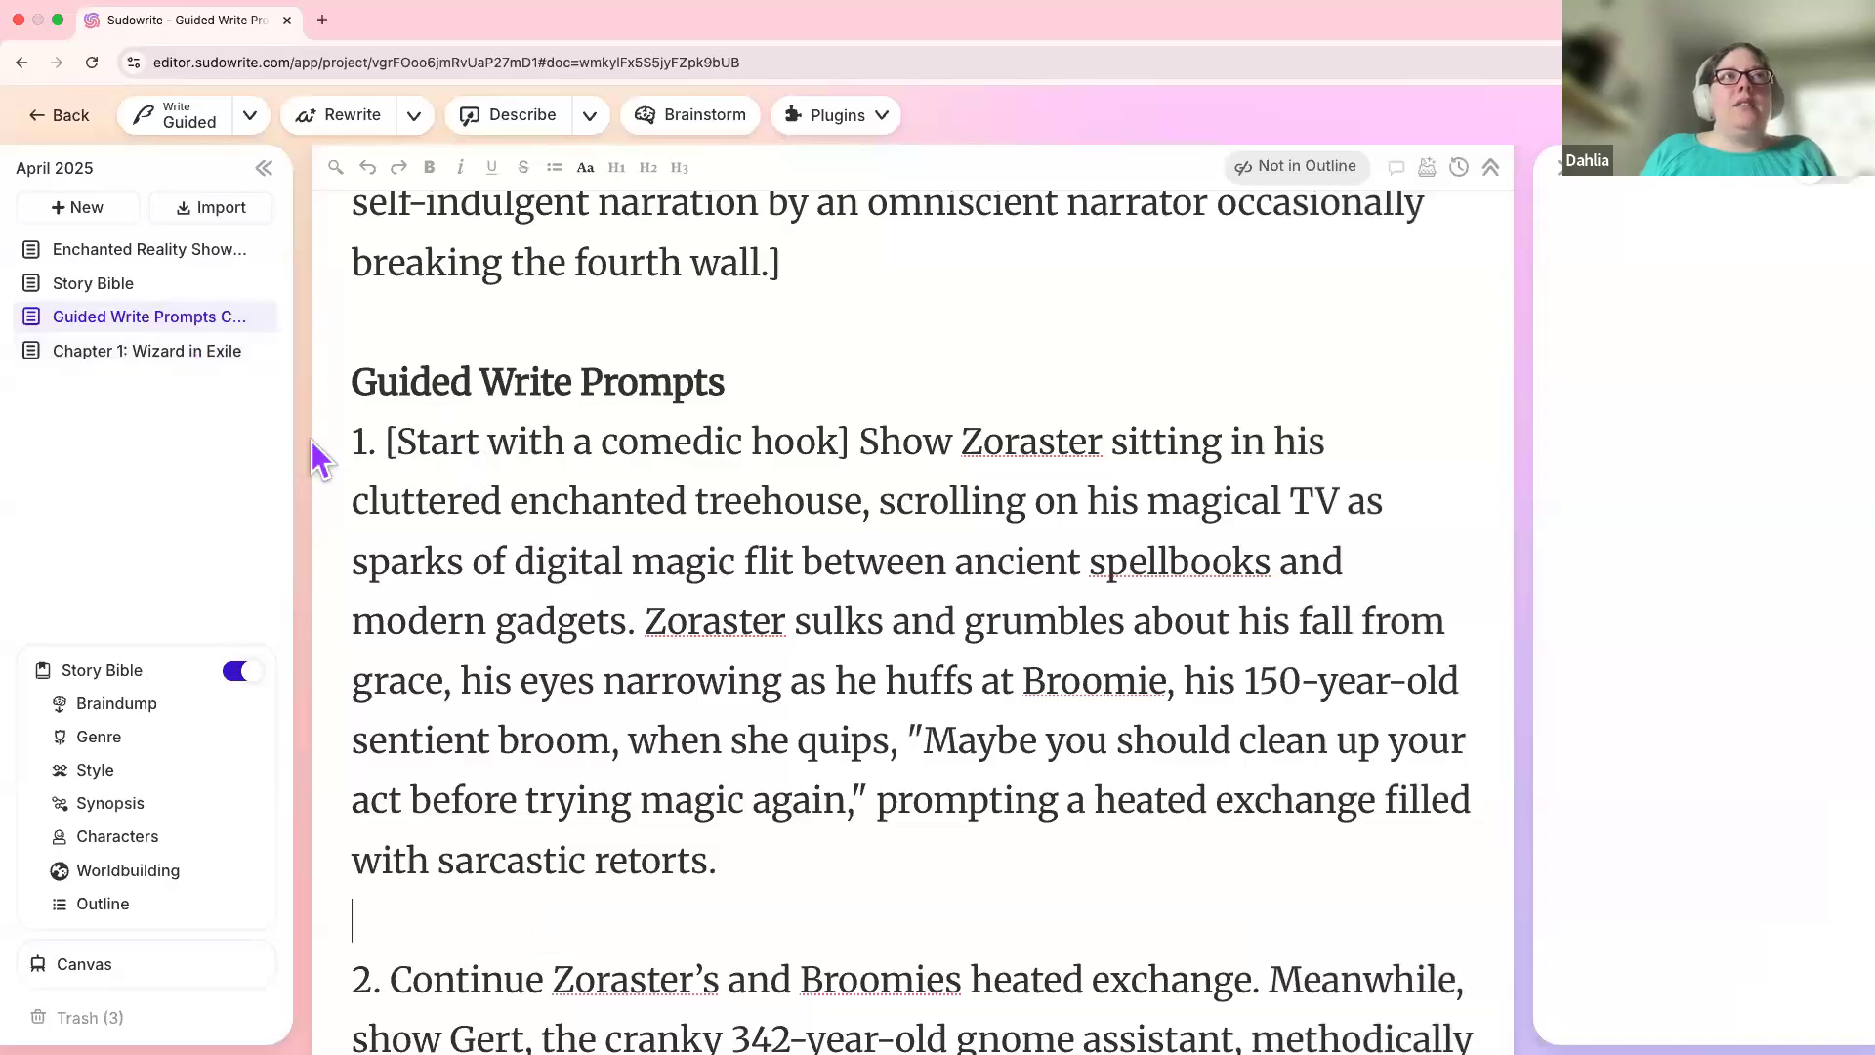
Step: Return to the "Chapter 1: Wizard in Exile" document and place the cursor after "Zoraster shot her a wounded look"
click(153, 369)
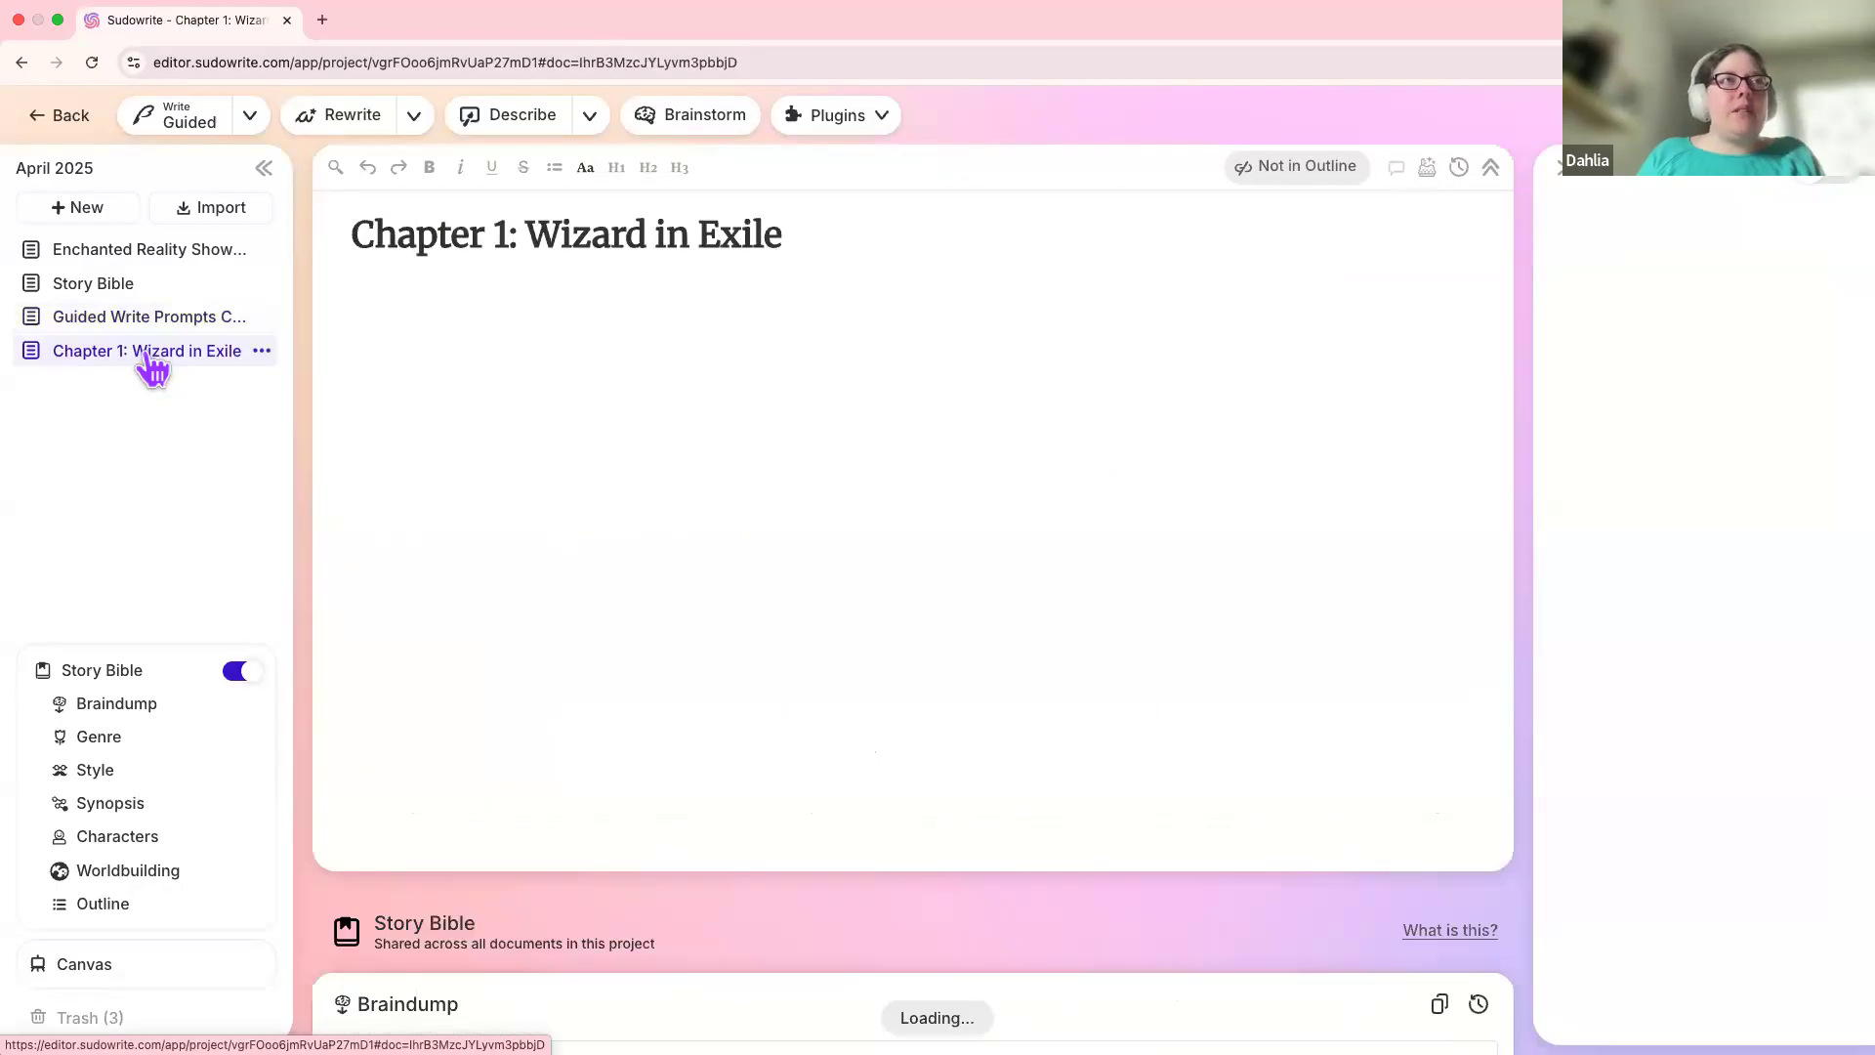
scroll(956, 850, down, 3)
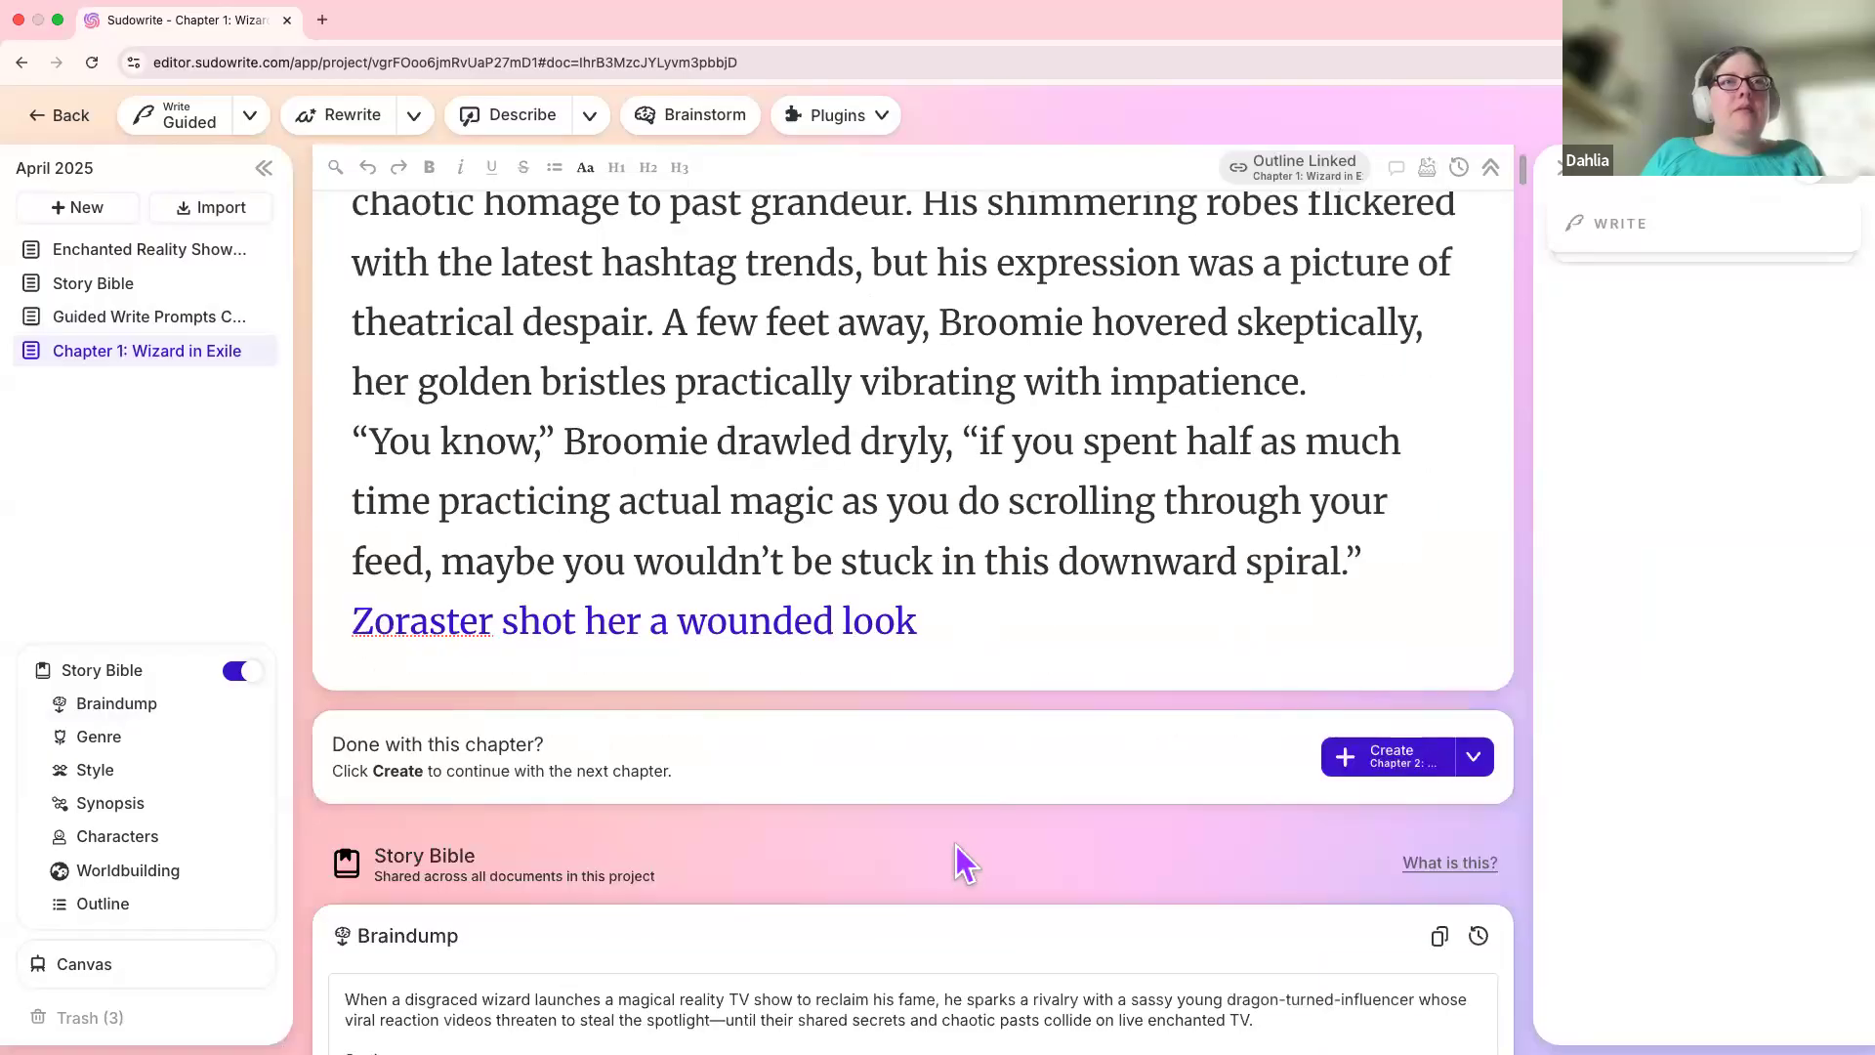
click(935, 623)
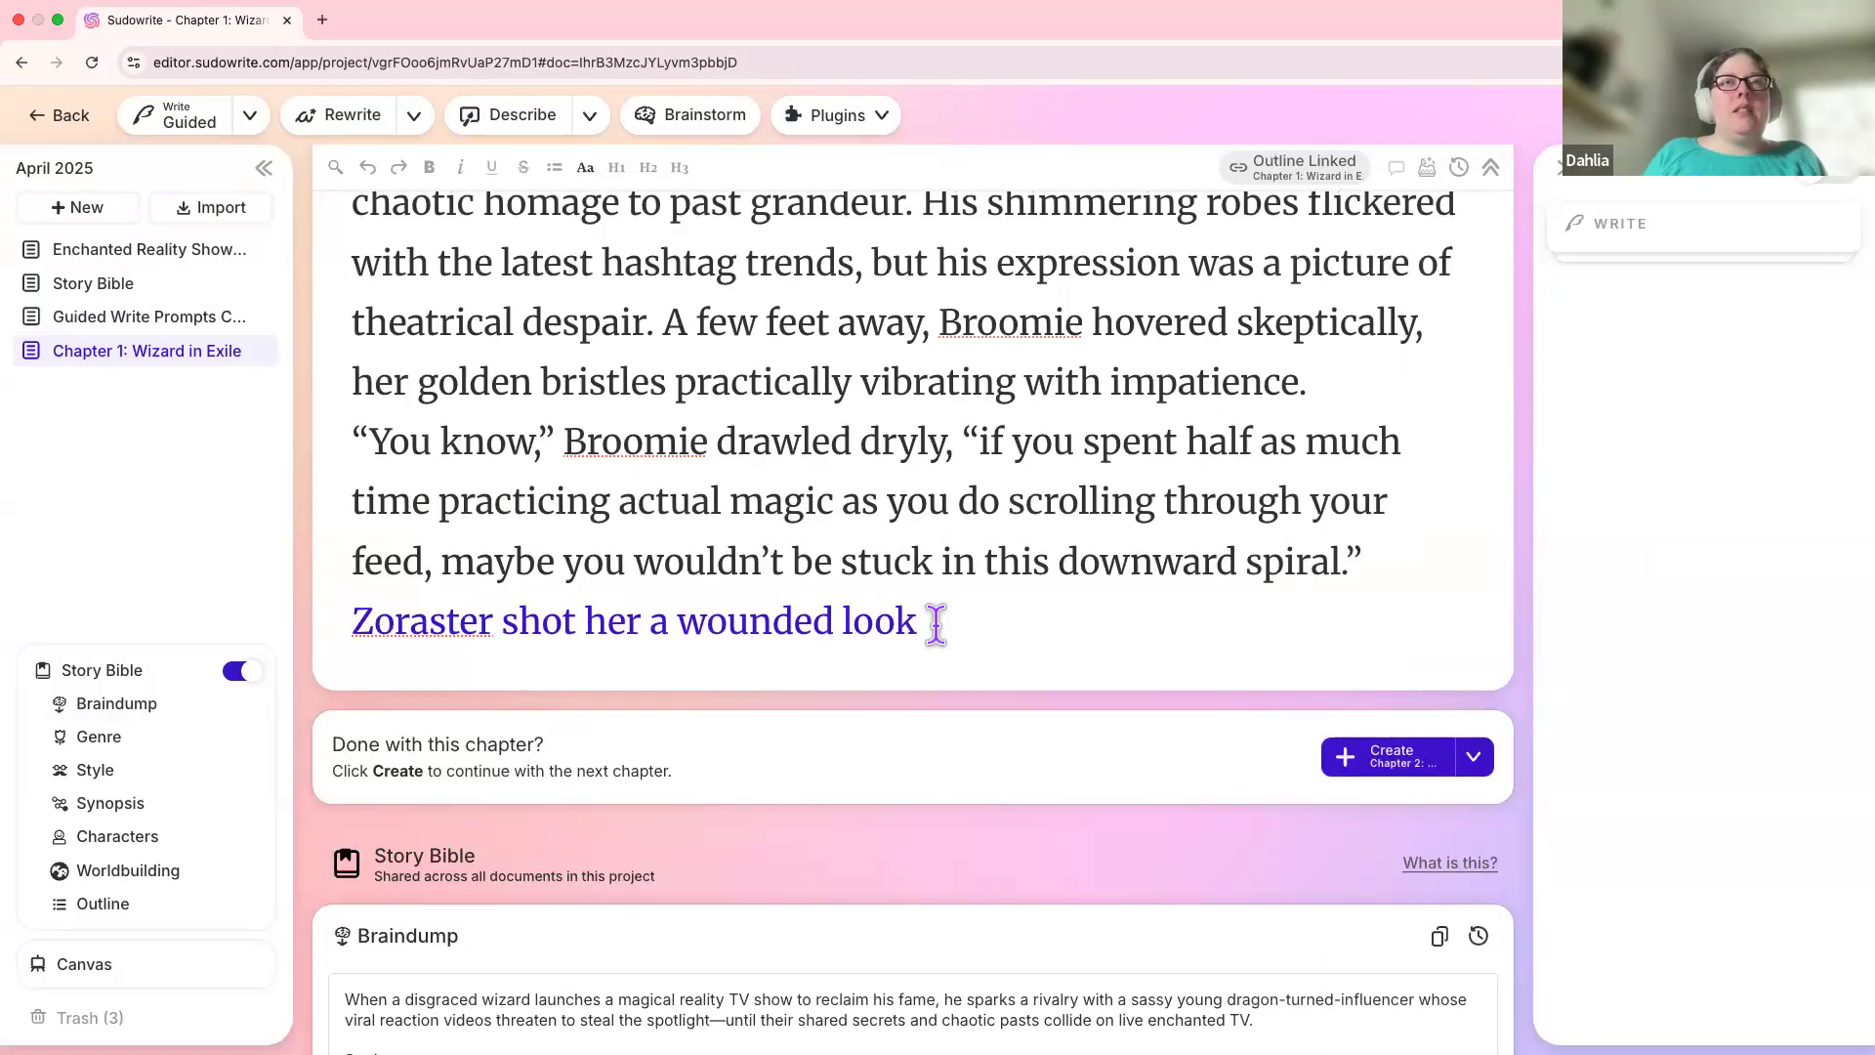
Step: Paste the copied first prompt as the Guided Write instruction and generate the continuation from the end of the chapter text
click(256, 134)
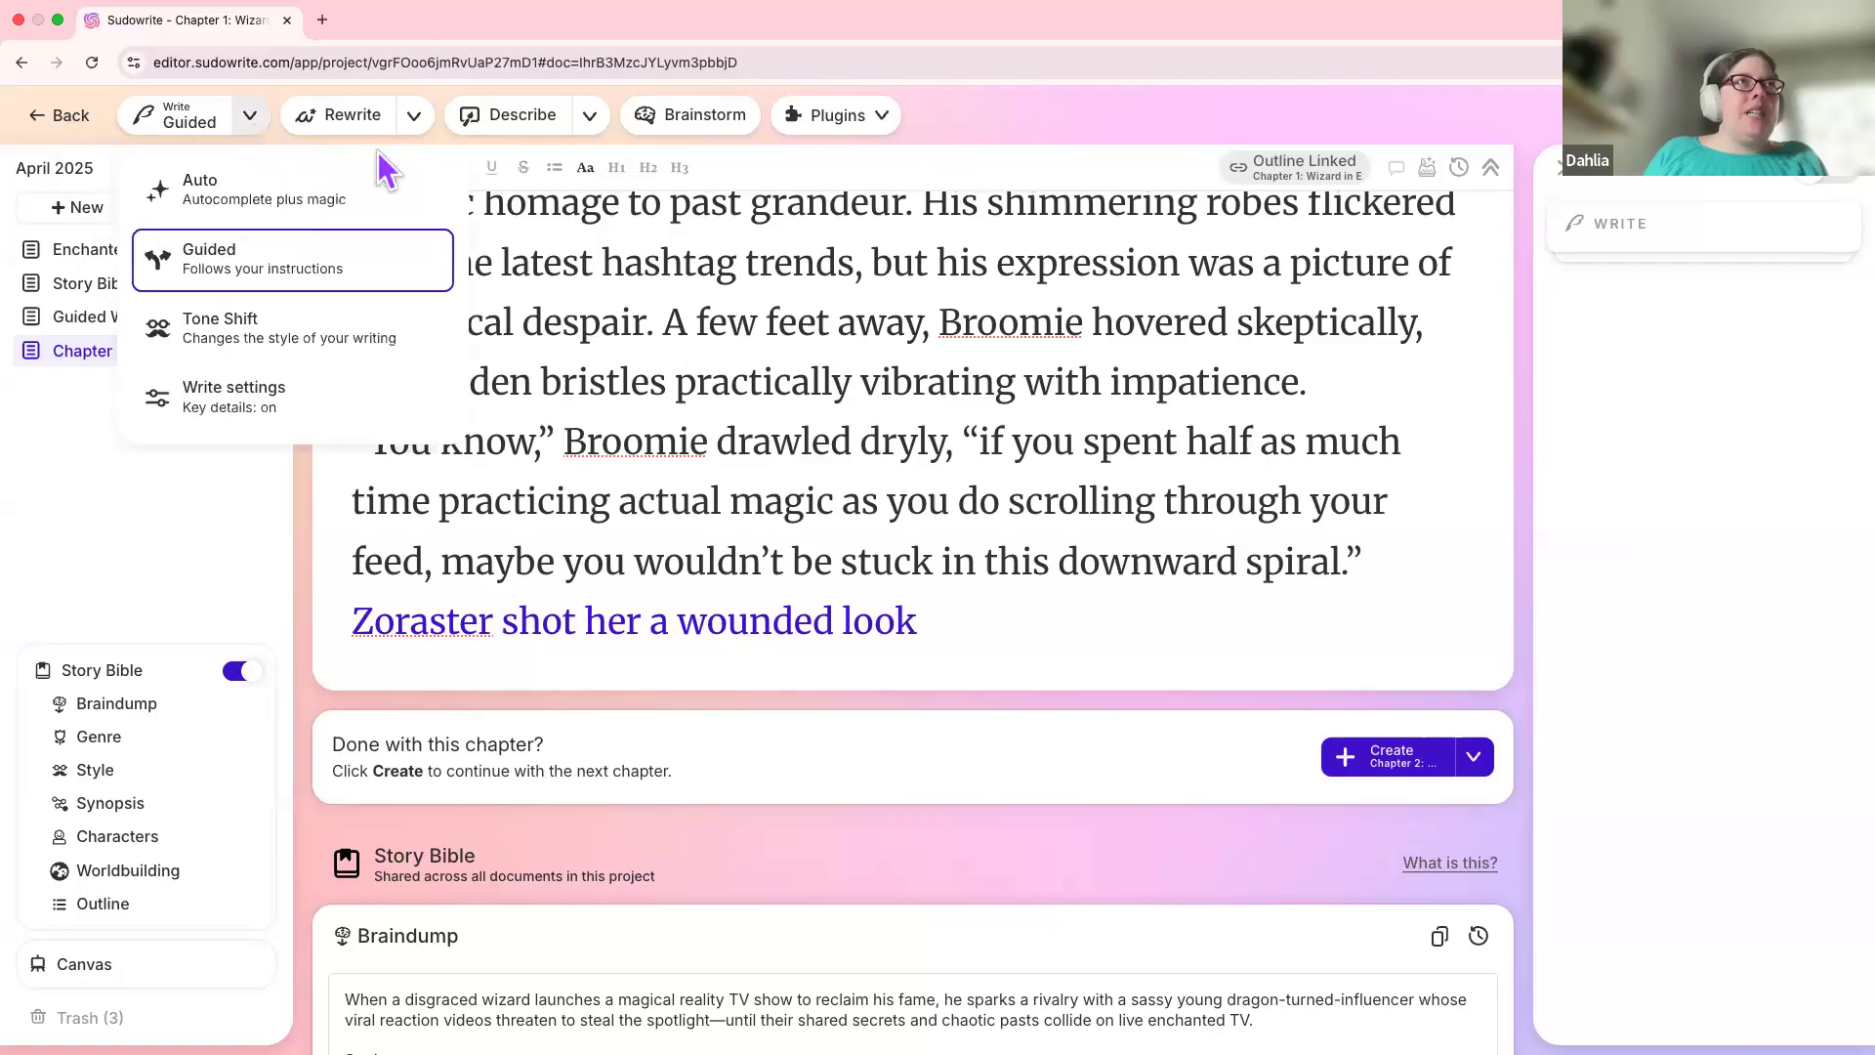
click(361, 286)
click(246, 293)
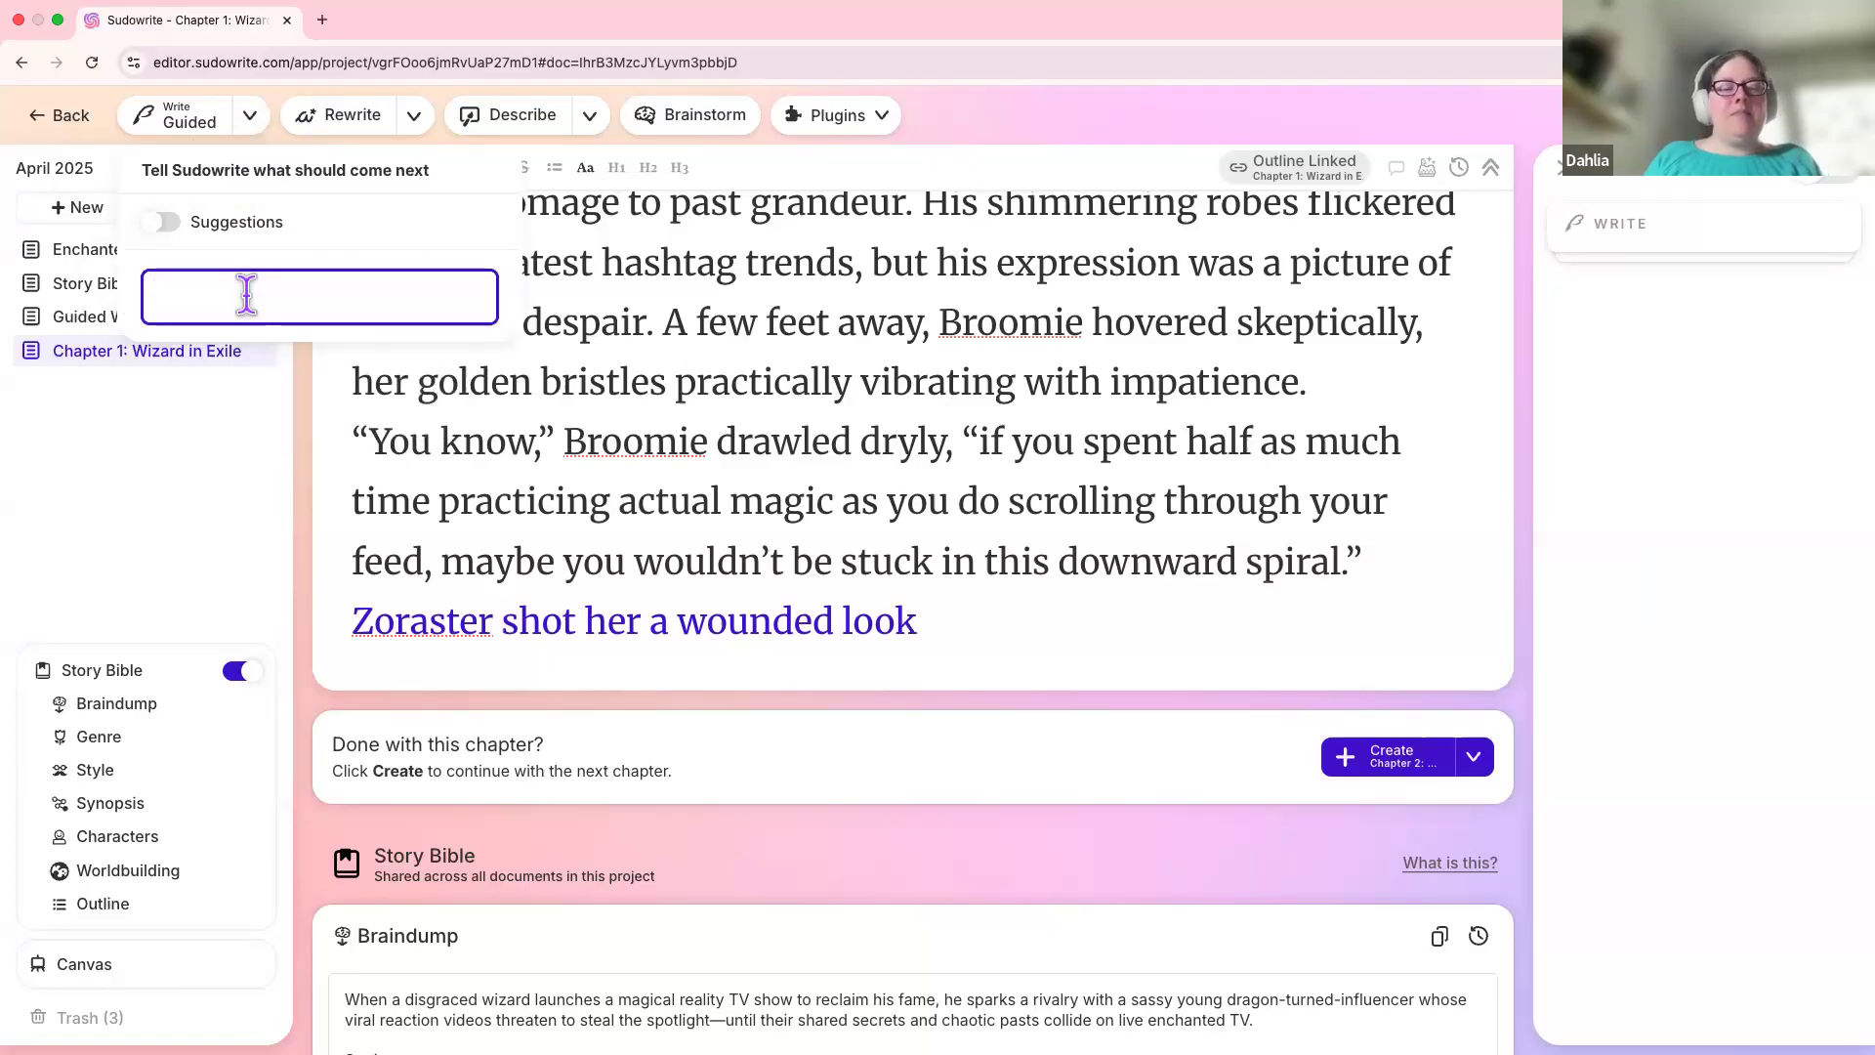
text(magical TV as sparks of digital magic flit between ancient spellbooks and modern gadgets. Zoraster sulks and grumbles about his fall from grace, his eyes narrowing as he huffs at Broomie, his 150-year-old sentient broom, when she quips, "Maybe you should clean up your act before trying magic again," prompting a heated exchange filled with sarcastic retorts.)
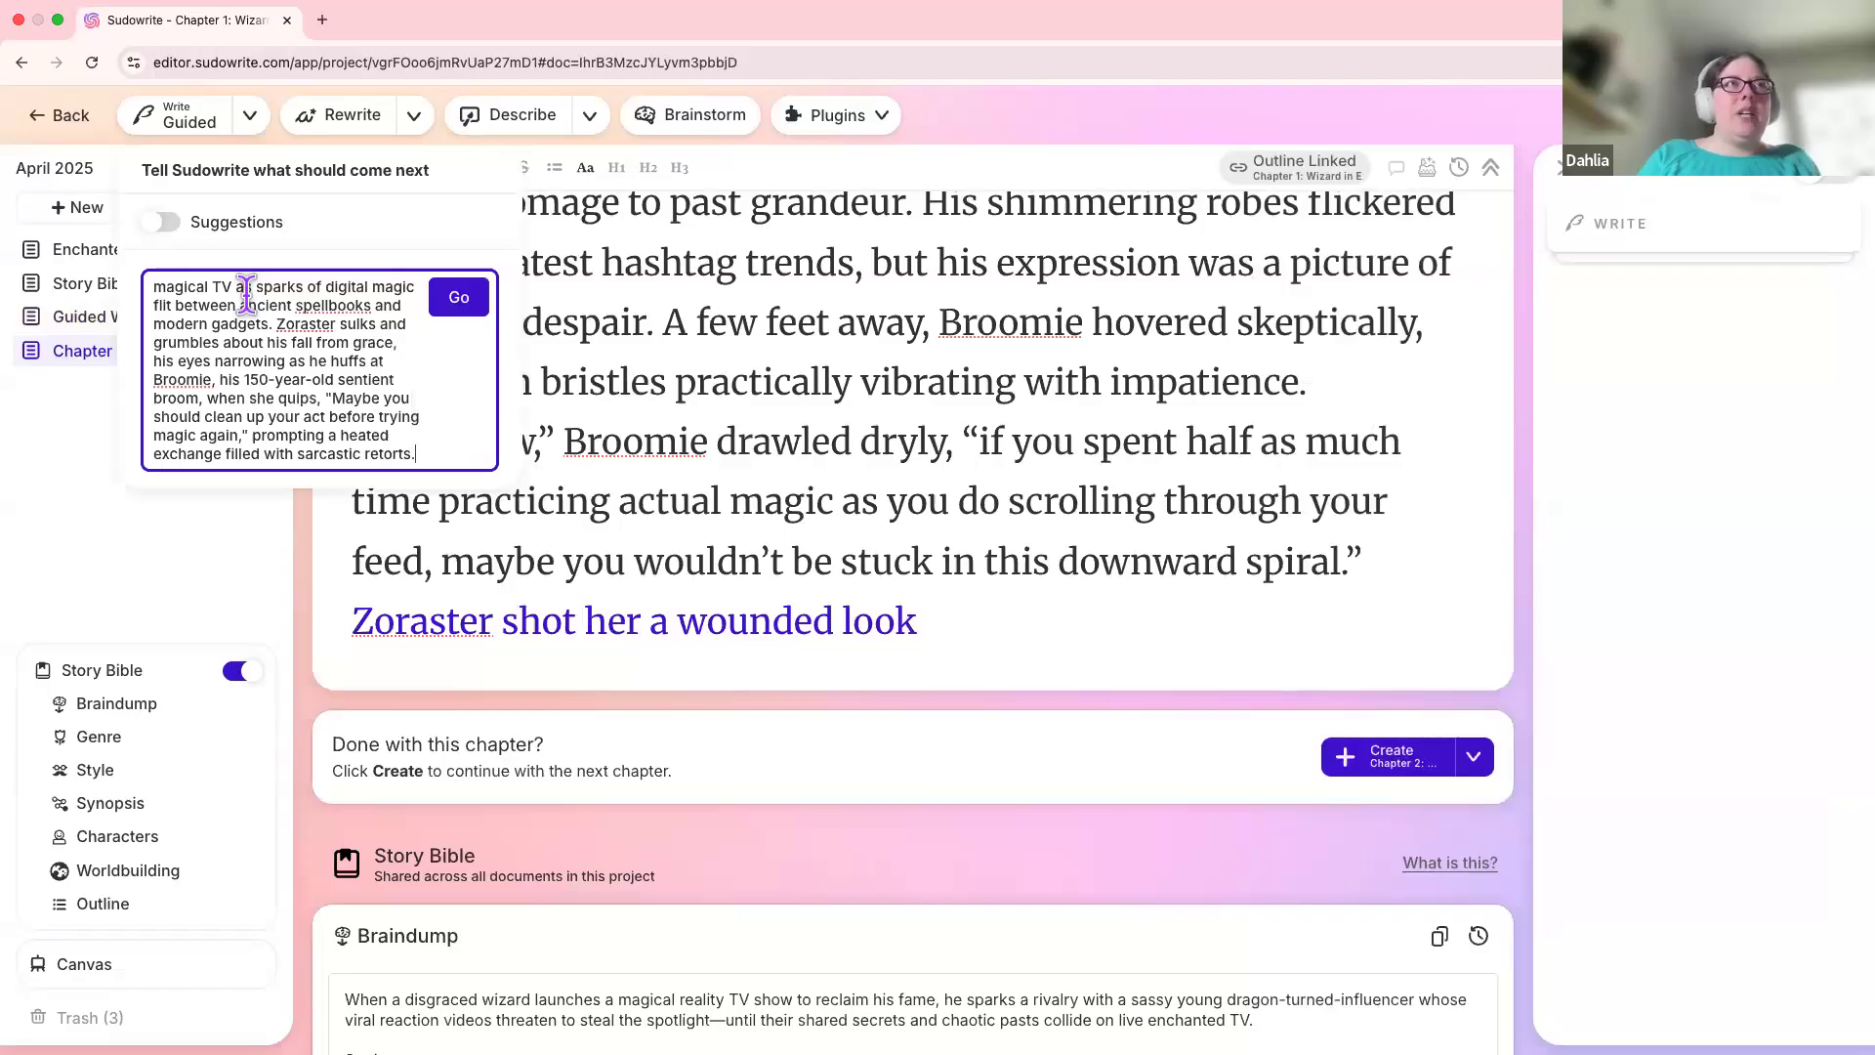
scroll(279, 347, up, 3)
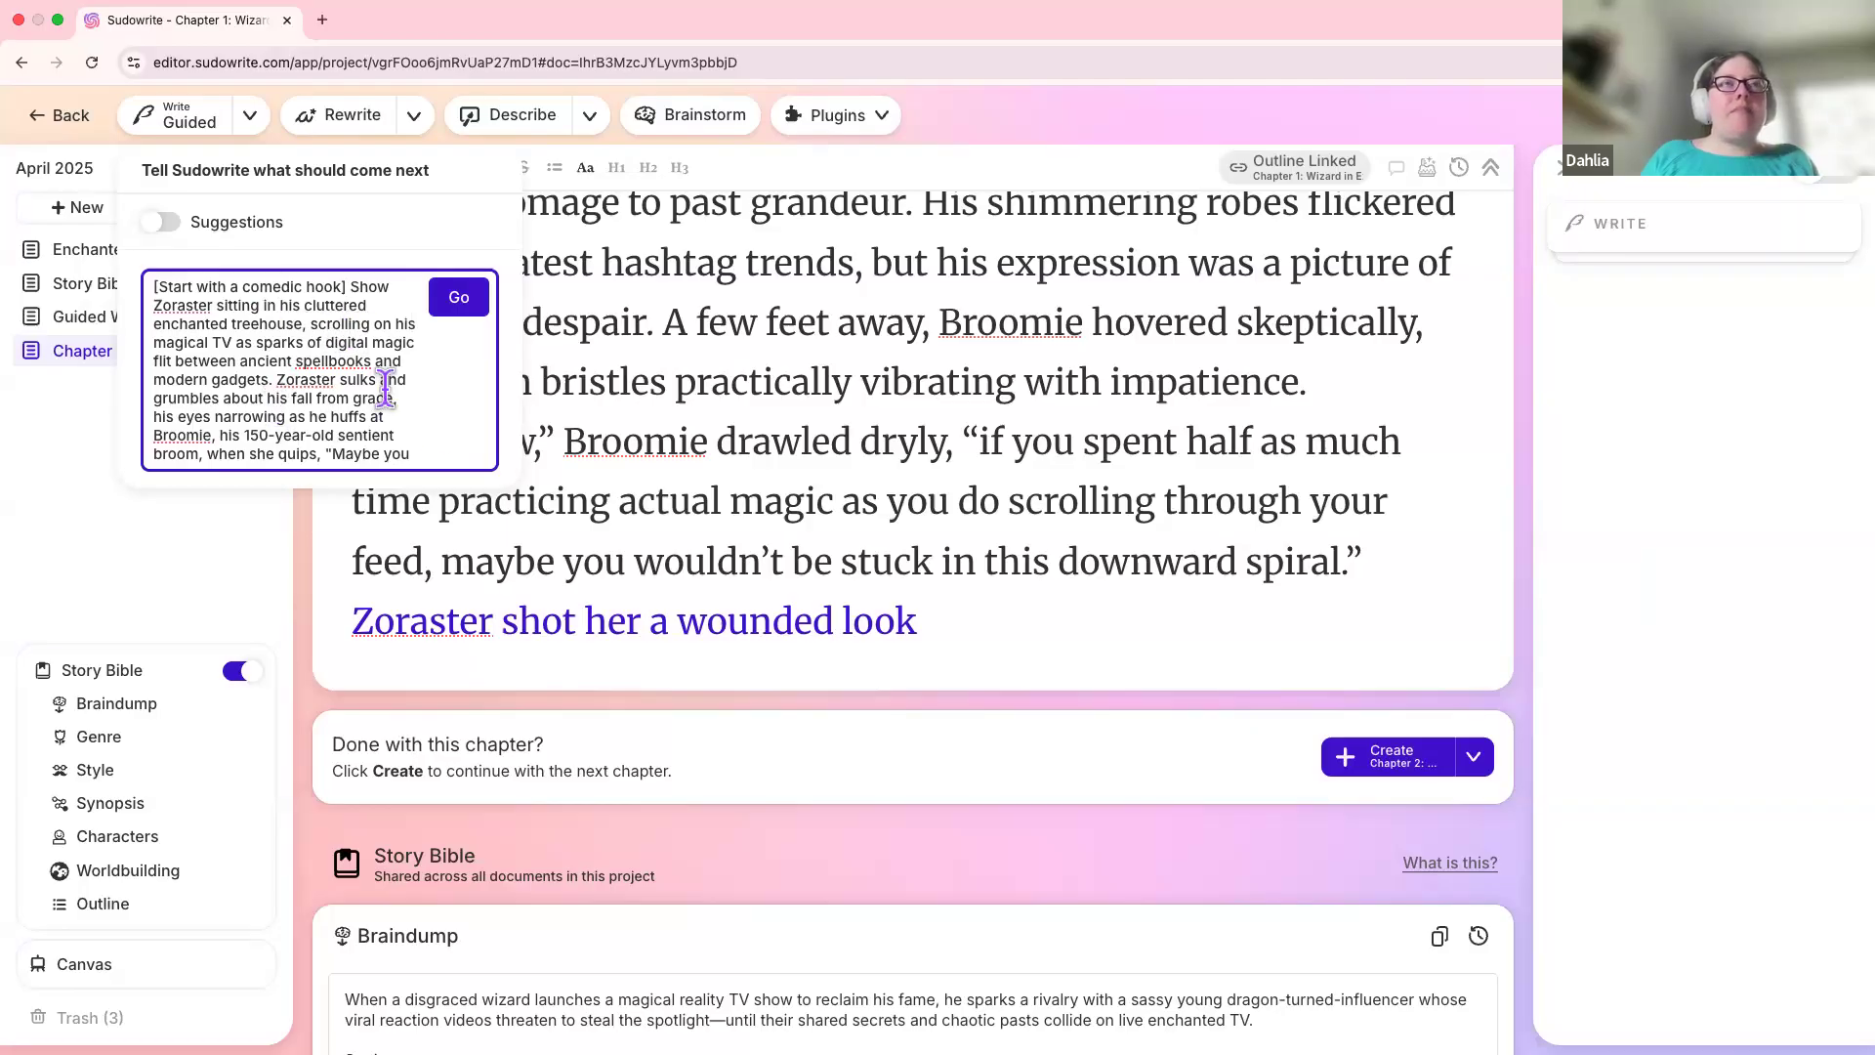
click(967, 627)
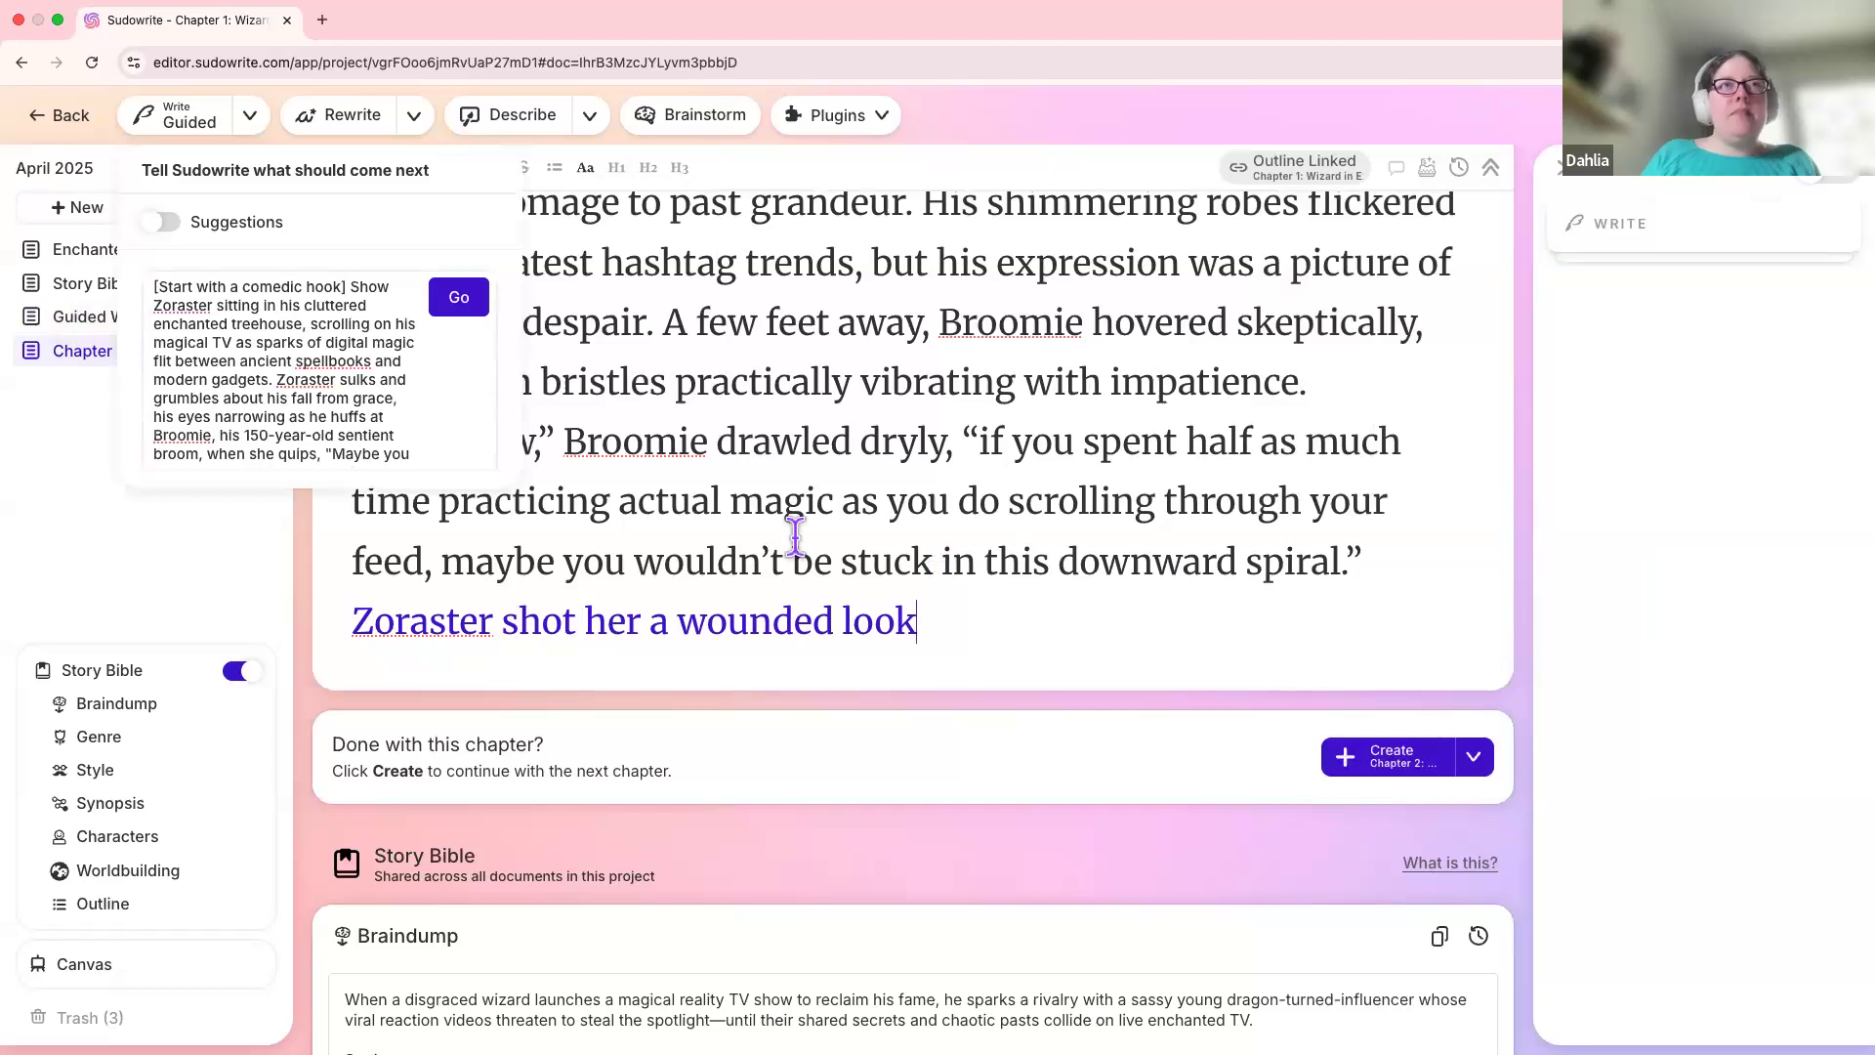
click(457, 298)
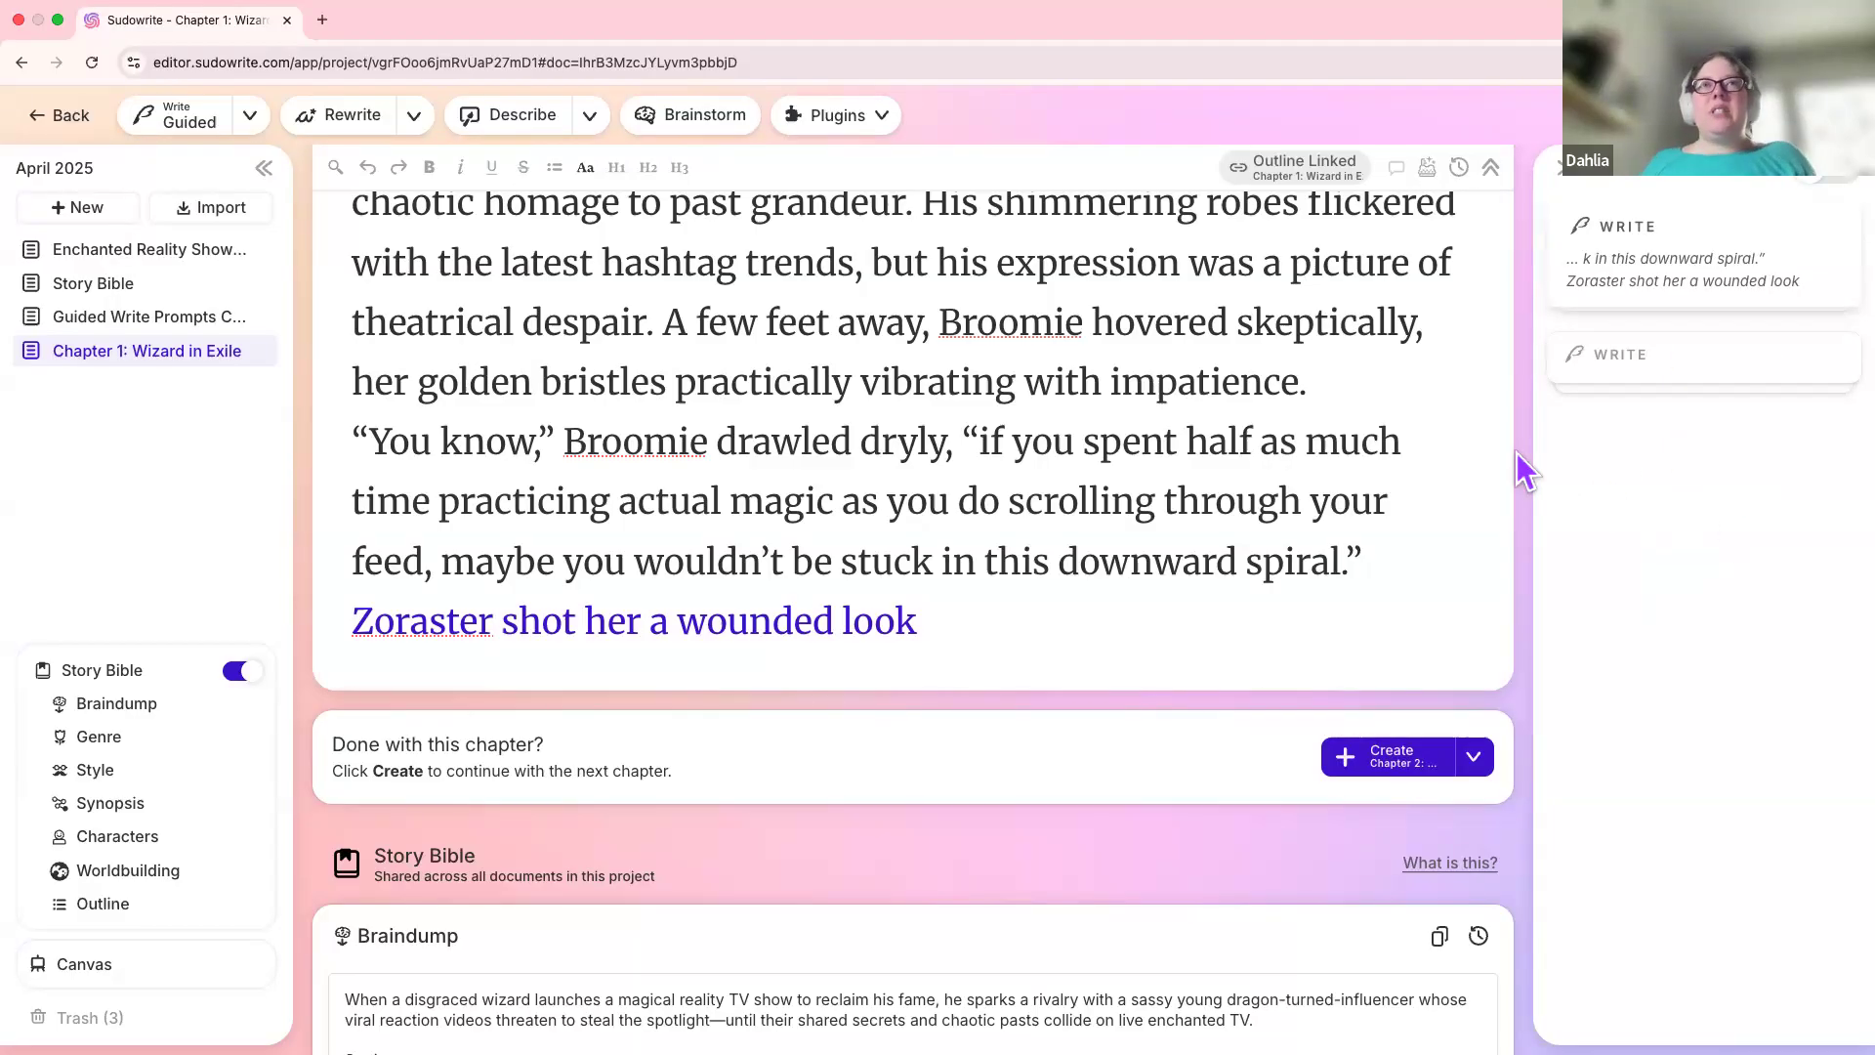
Step: Add a period after "wounded look" to finish the chapter's last sentence
scroll(994, 608, up, 5)
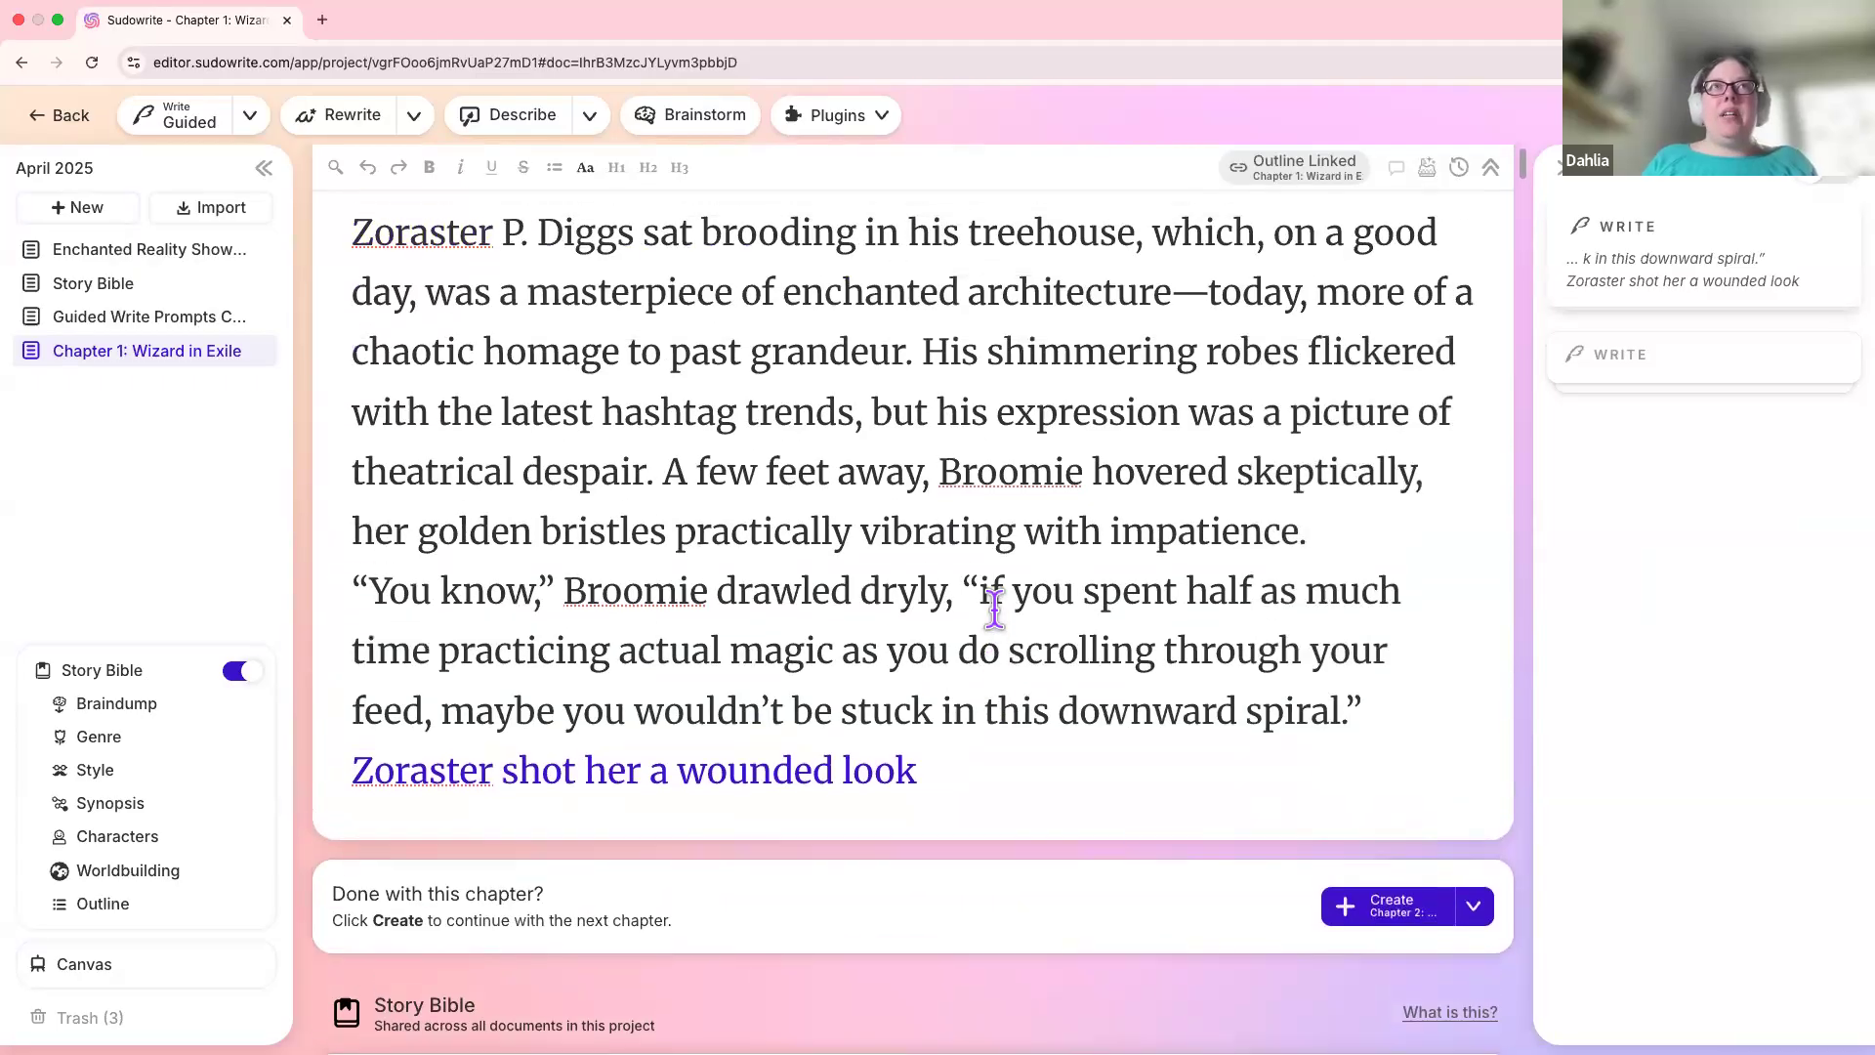
scroll(995, 607, down, 3)
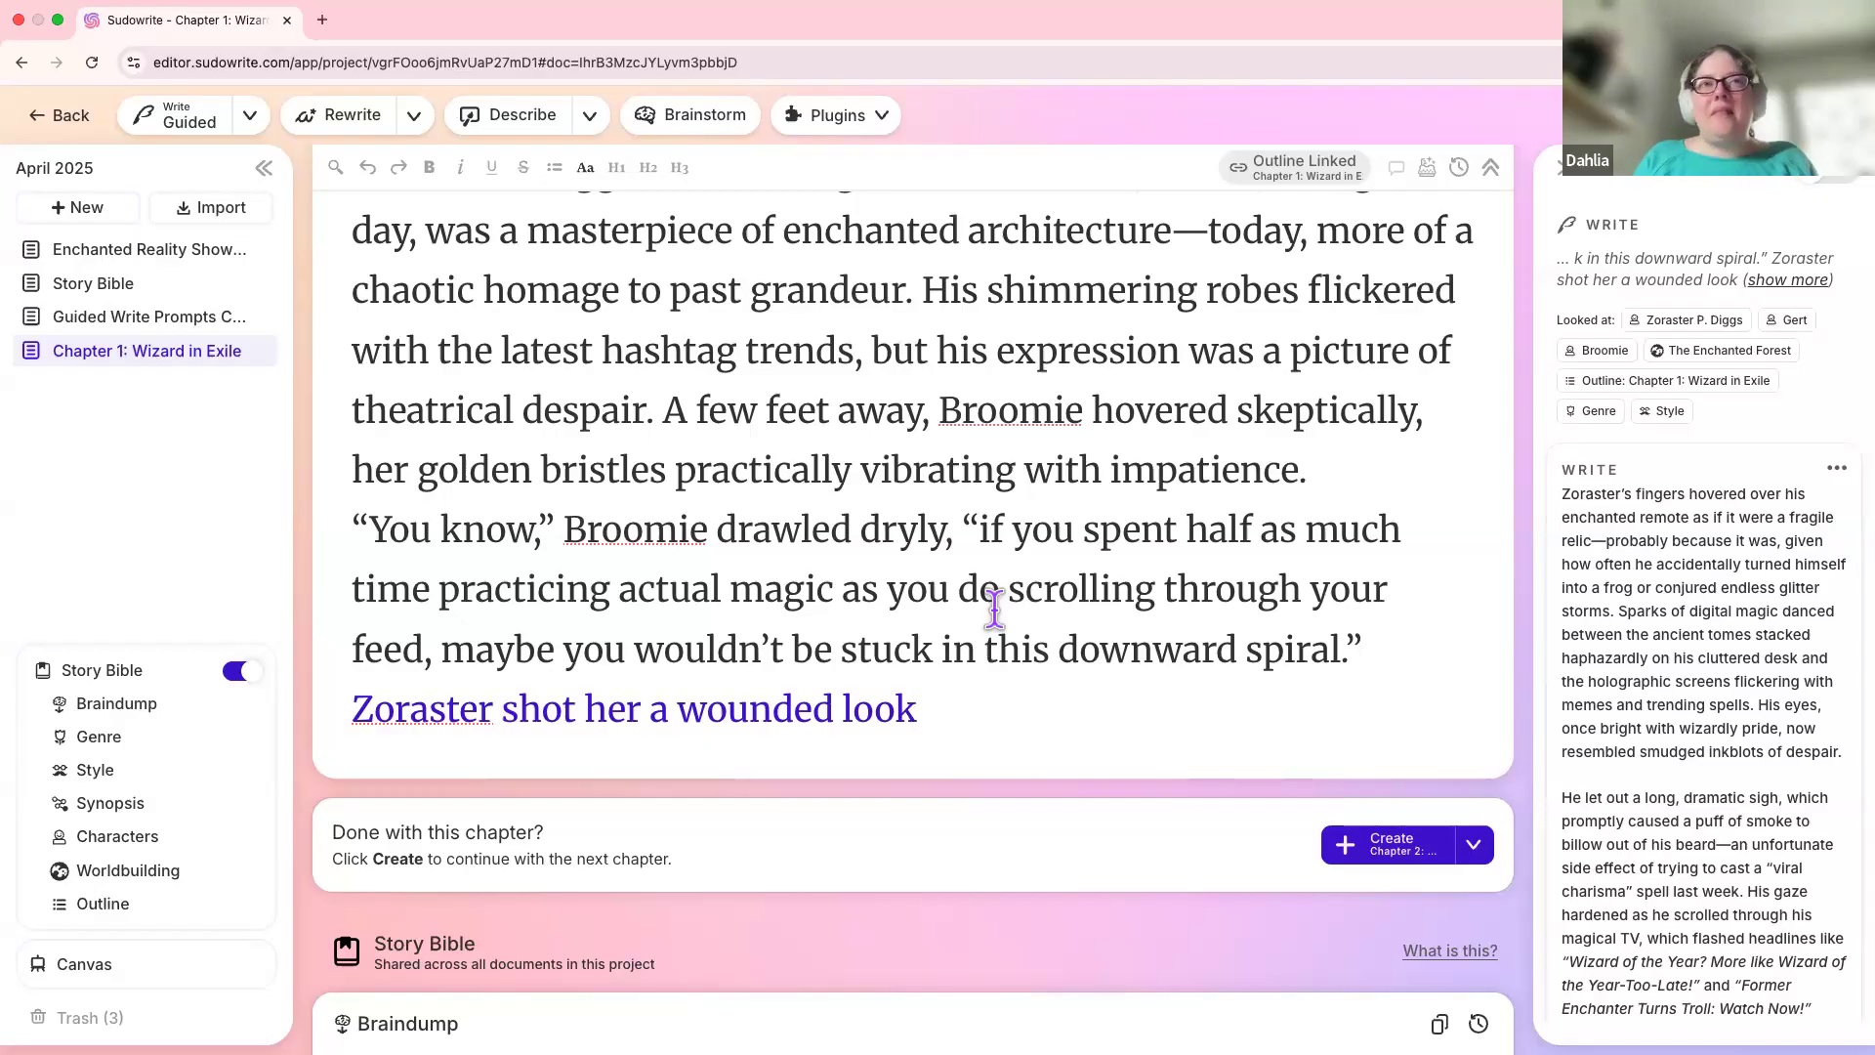
text(.)
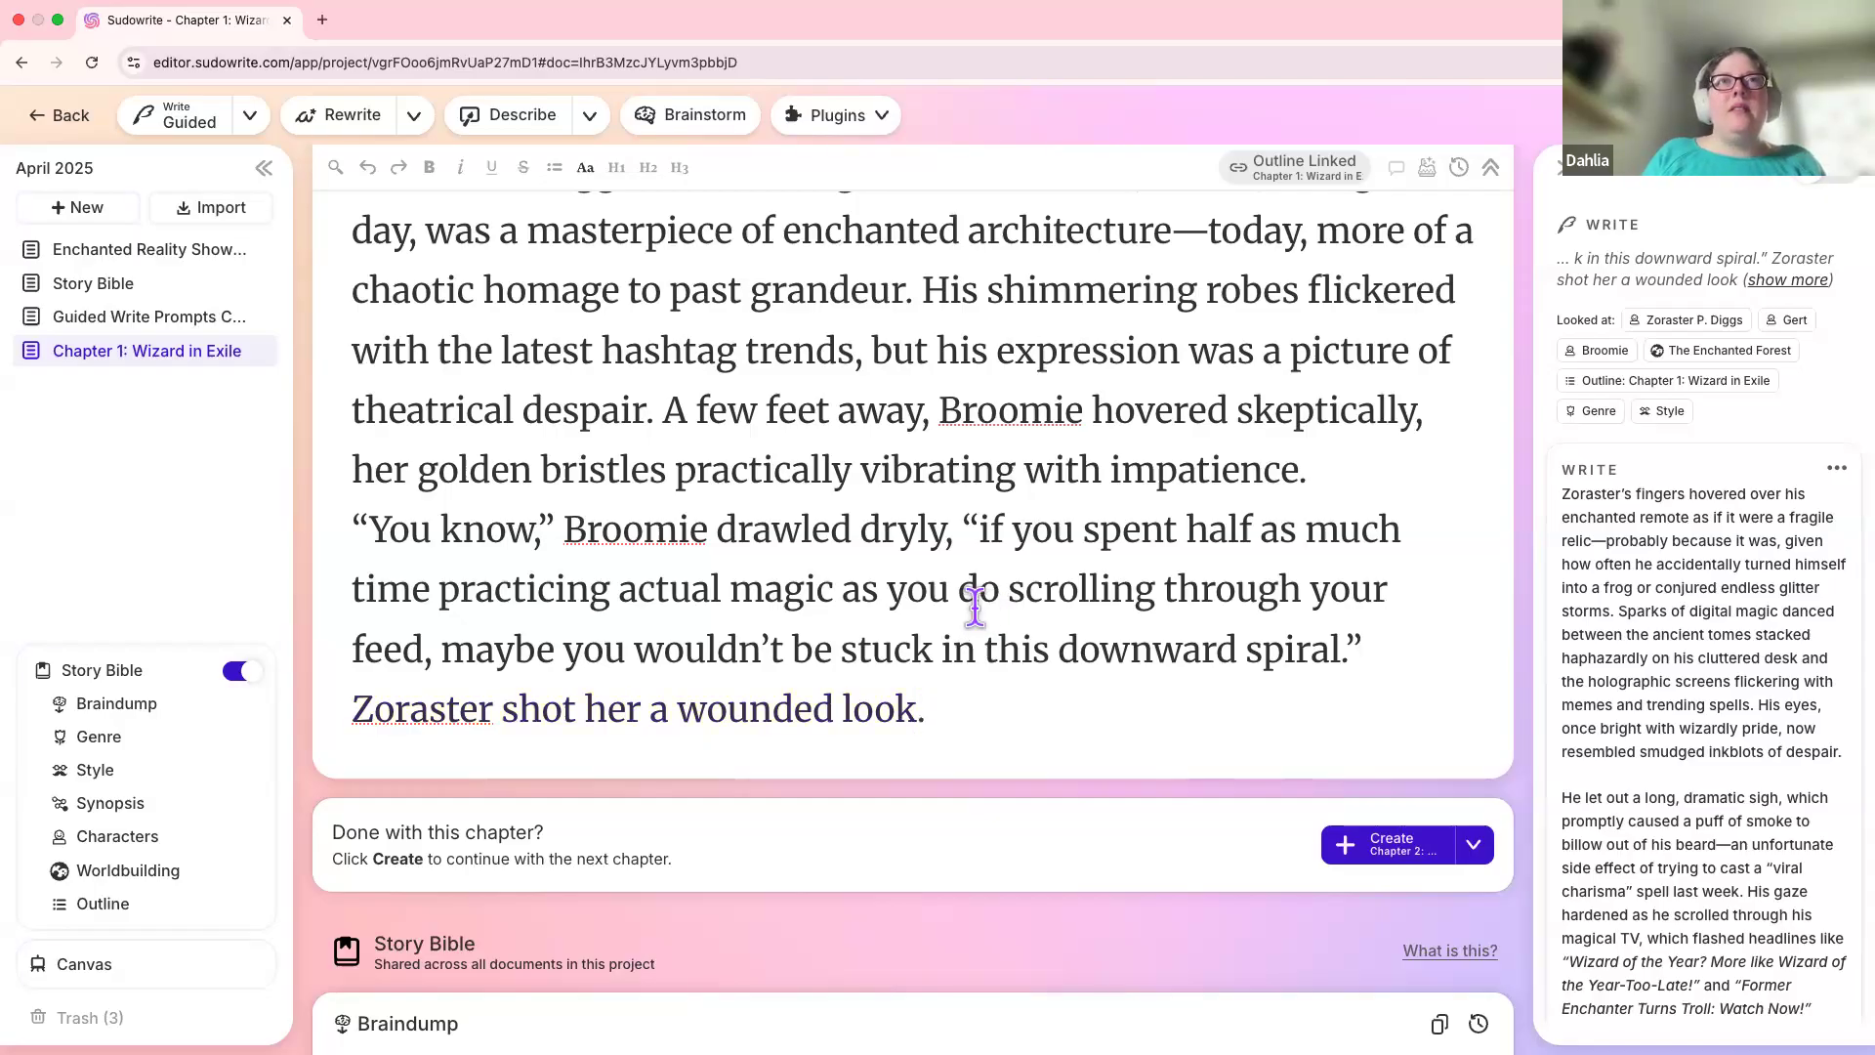
scroll(977, 607, up, 2)
scroll(975, 608, down, 1)
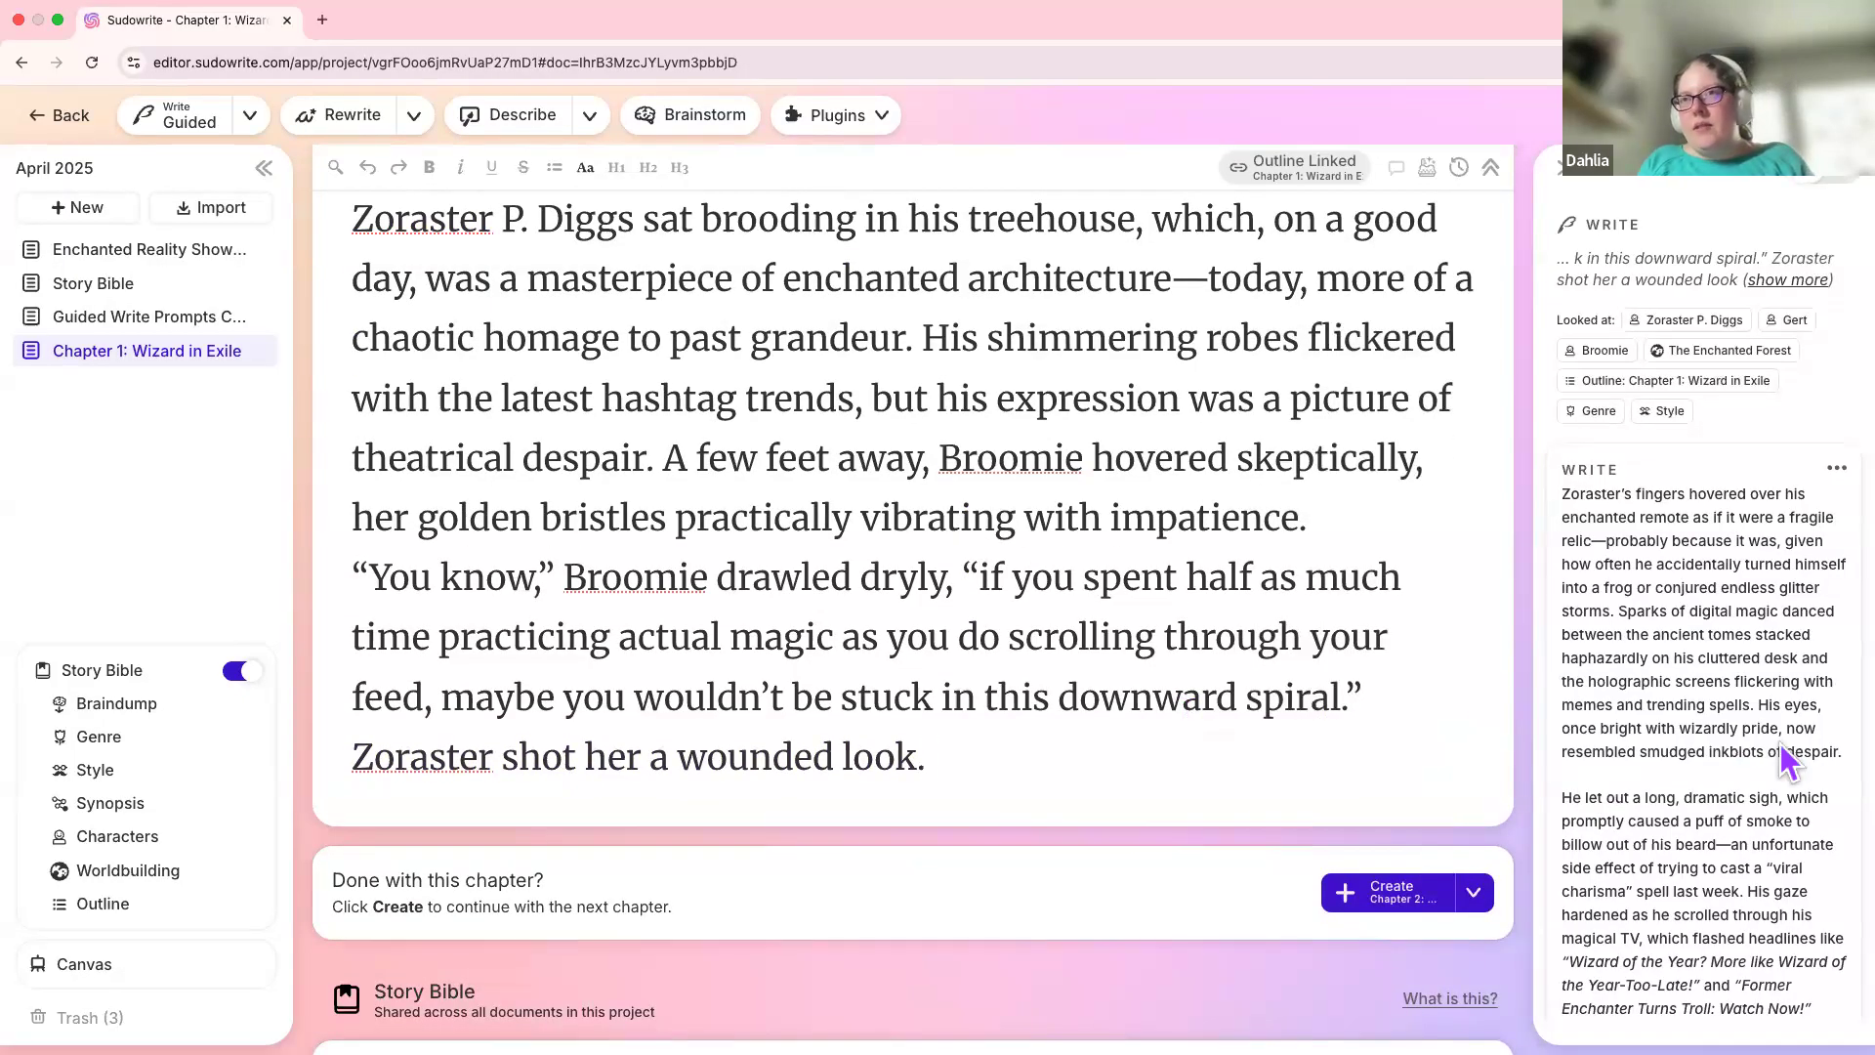
Step: Read the generated Write card through to its last line, checking how it follows the guided prompt
scroll(1780, 752, down, 3)
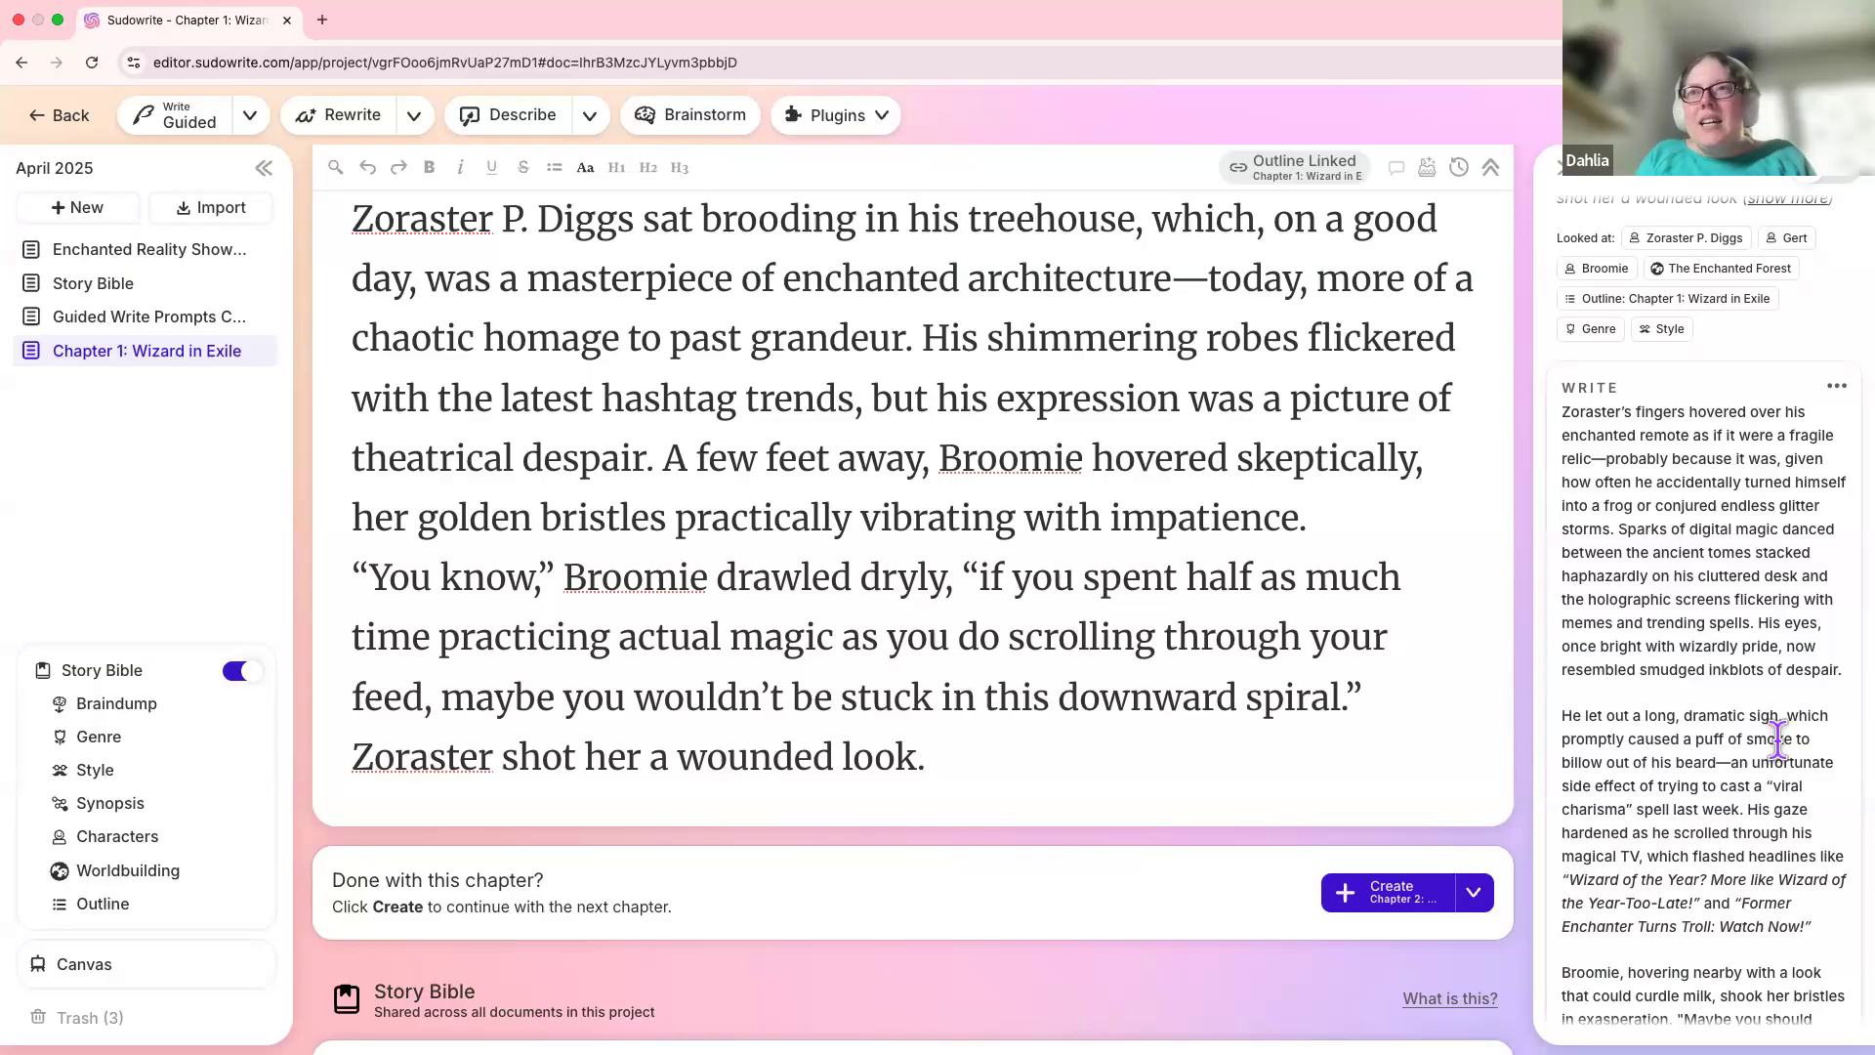
scroll(1777, 738, down, 5)
scroll(1777, 738, down, 2)
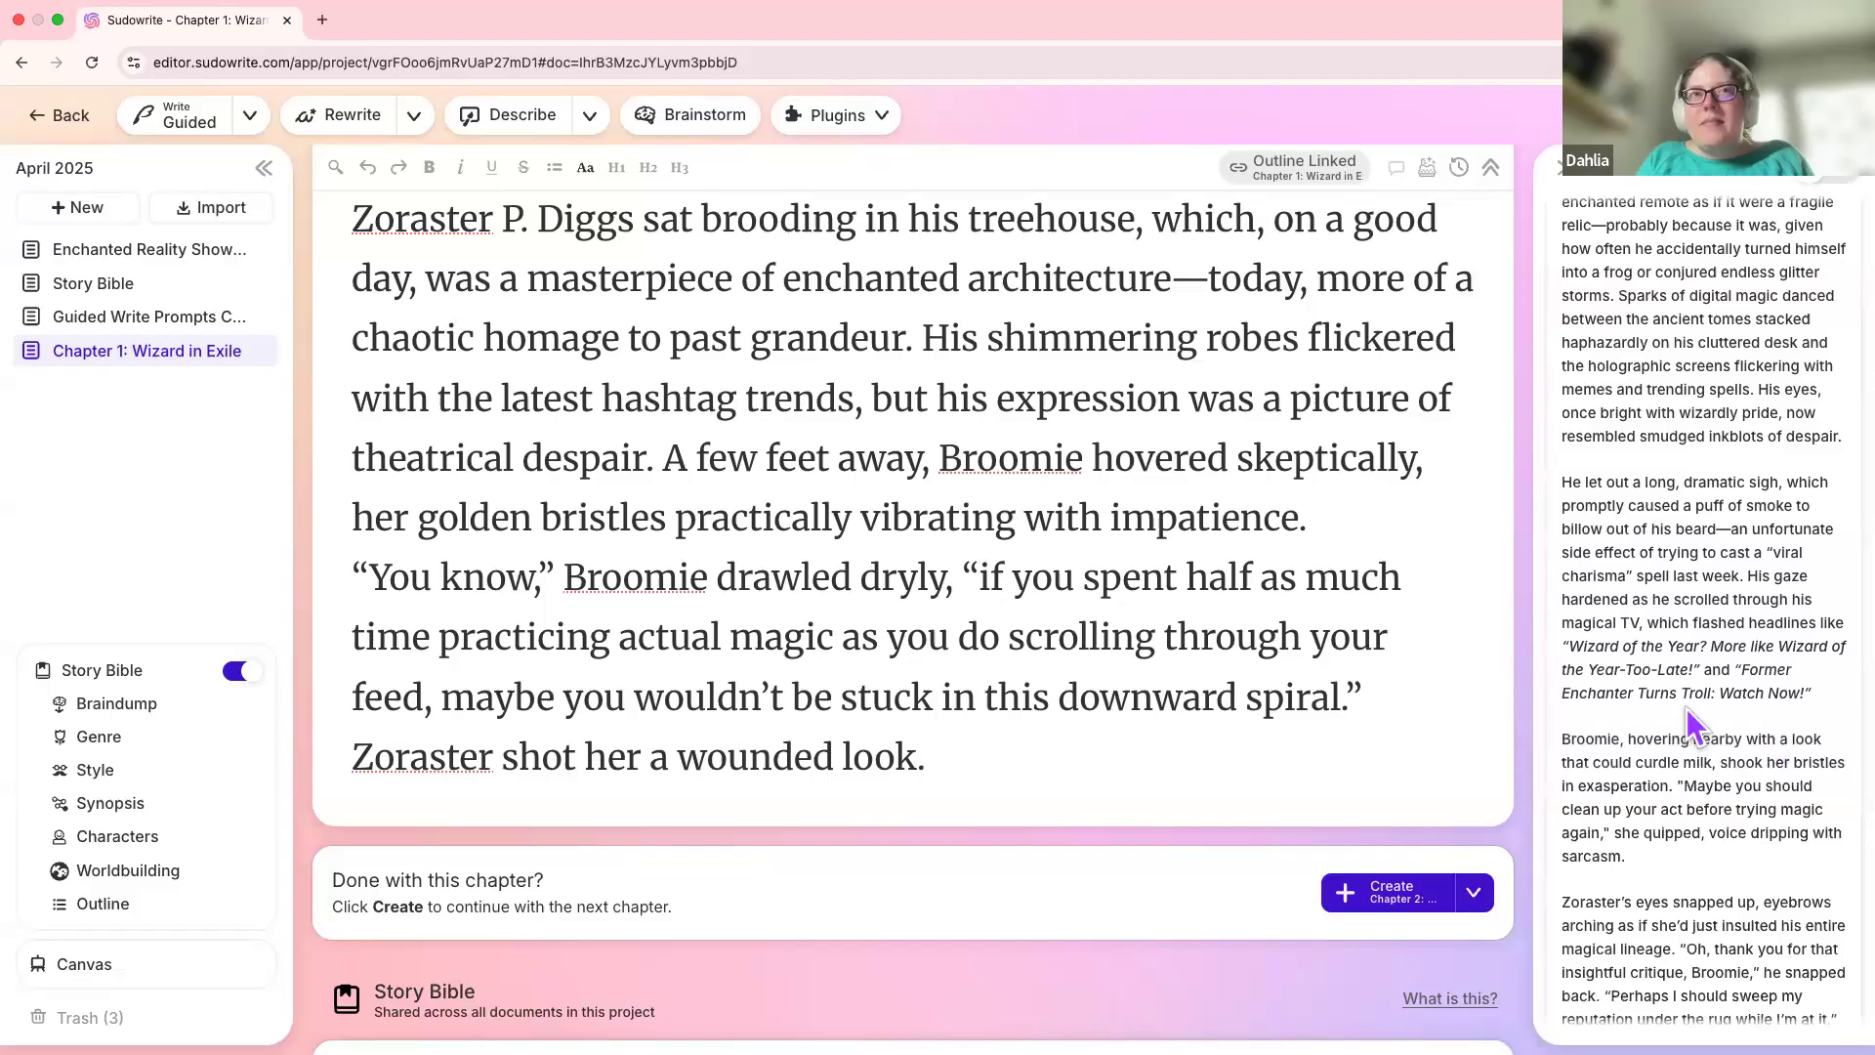
scroll(1689, 721, down, 1)
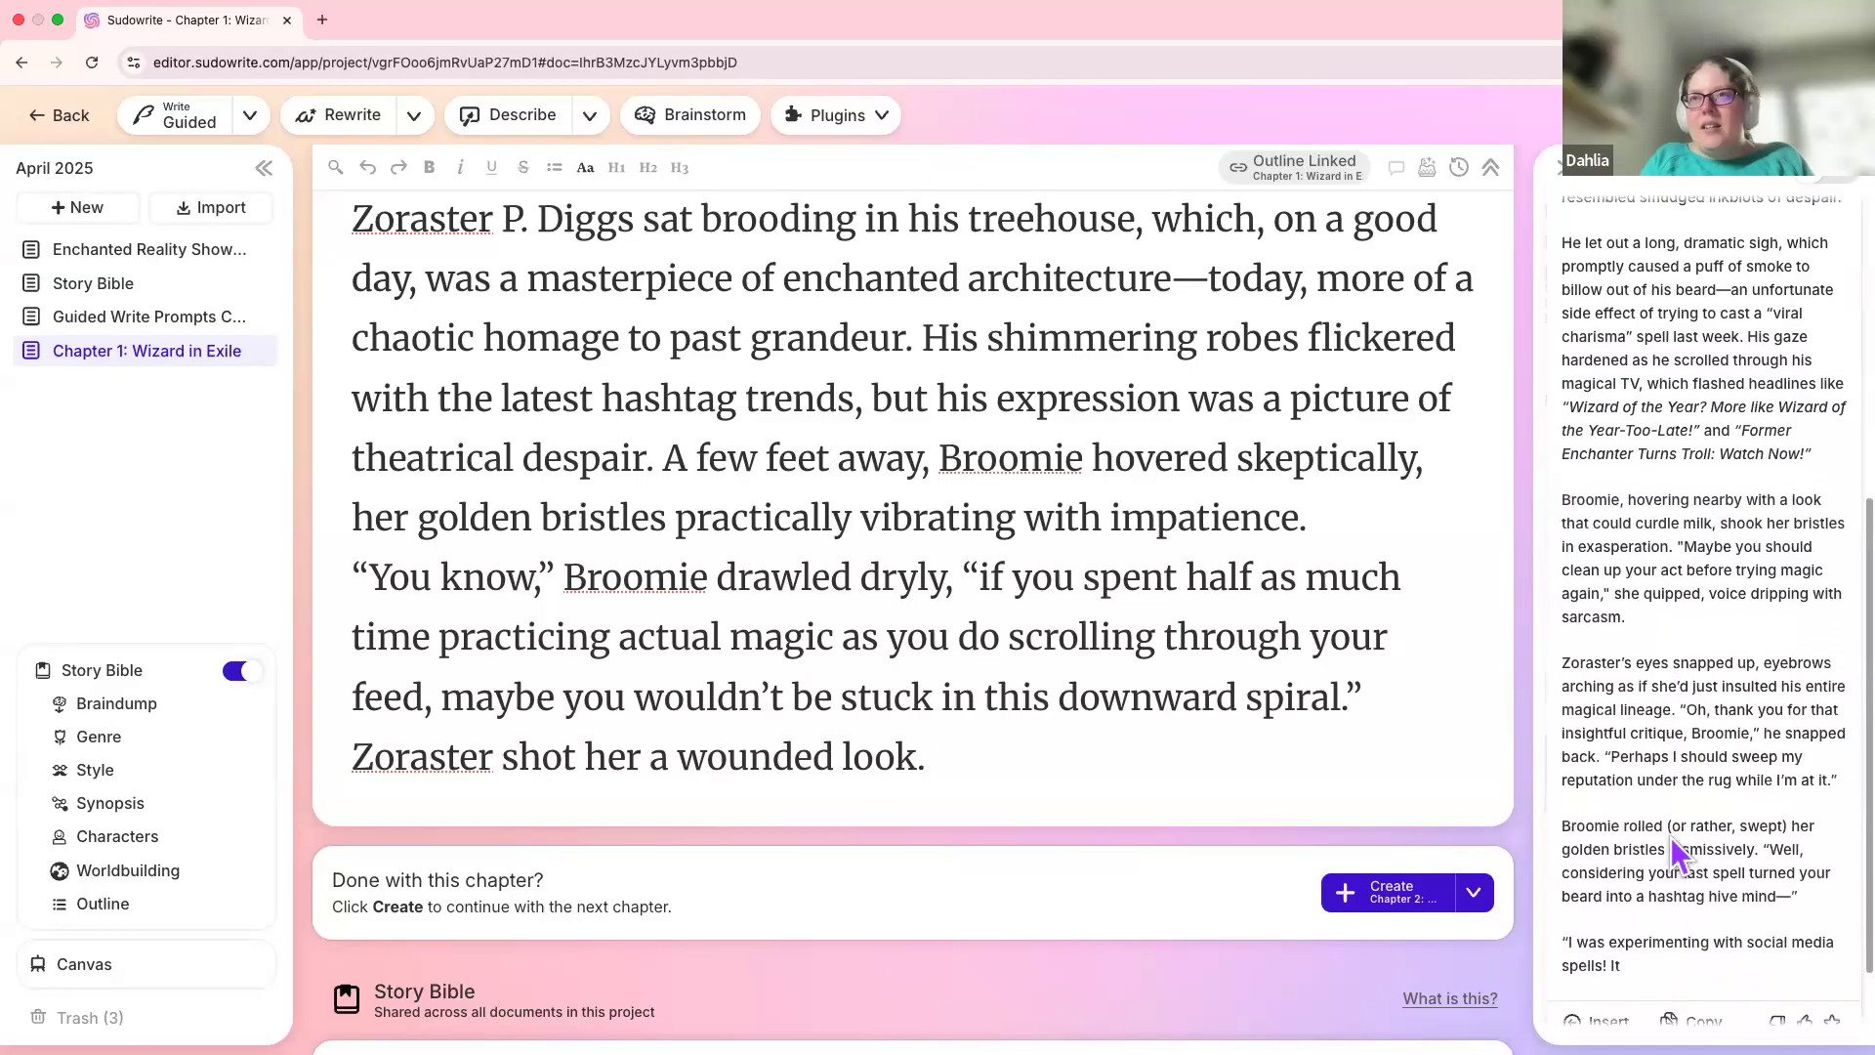
scroll(1671, 830, down, 1)
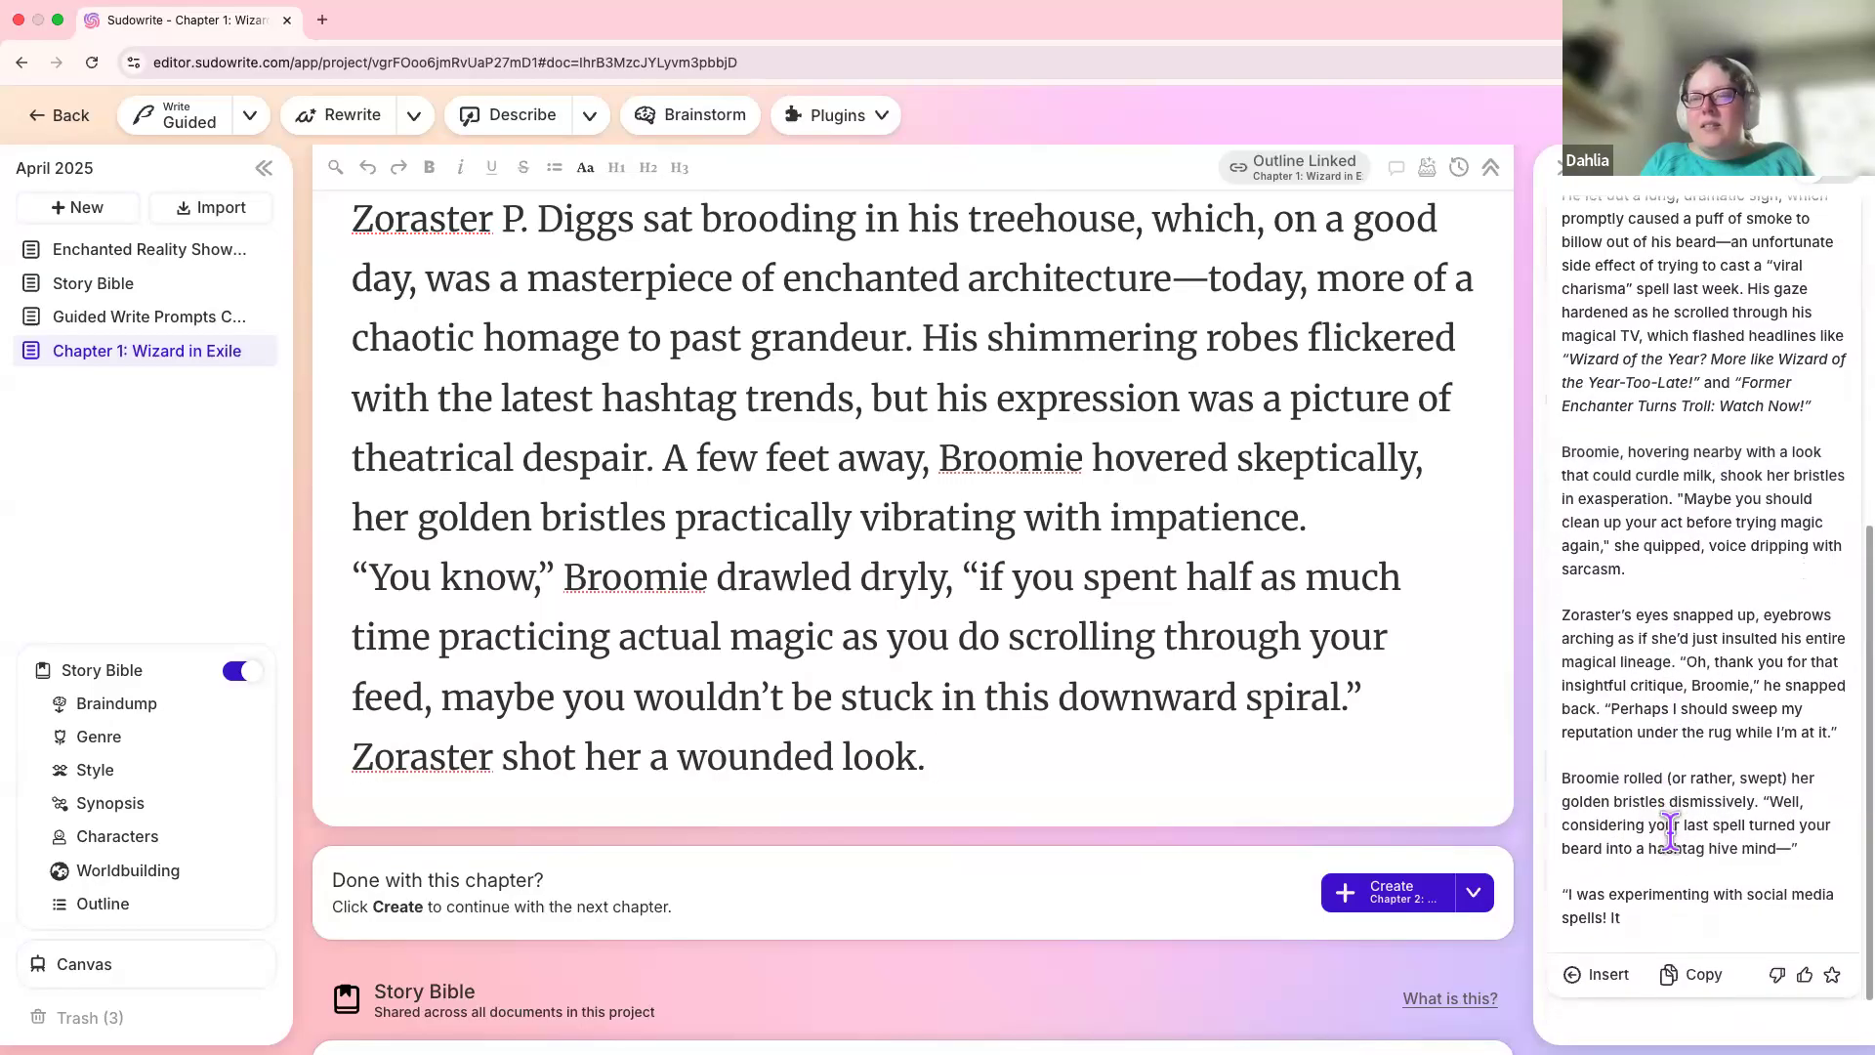
scroll(1671, 838, down, 1)
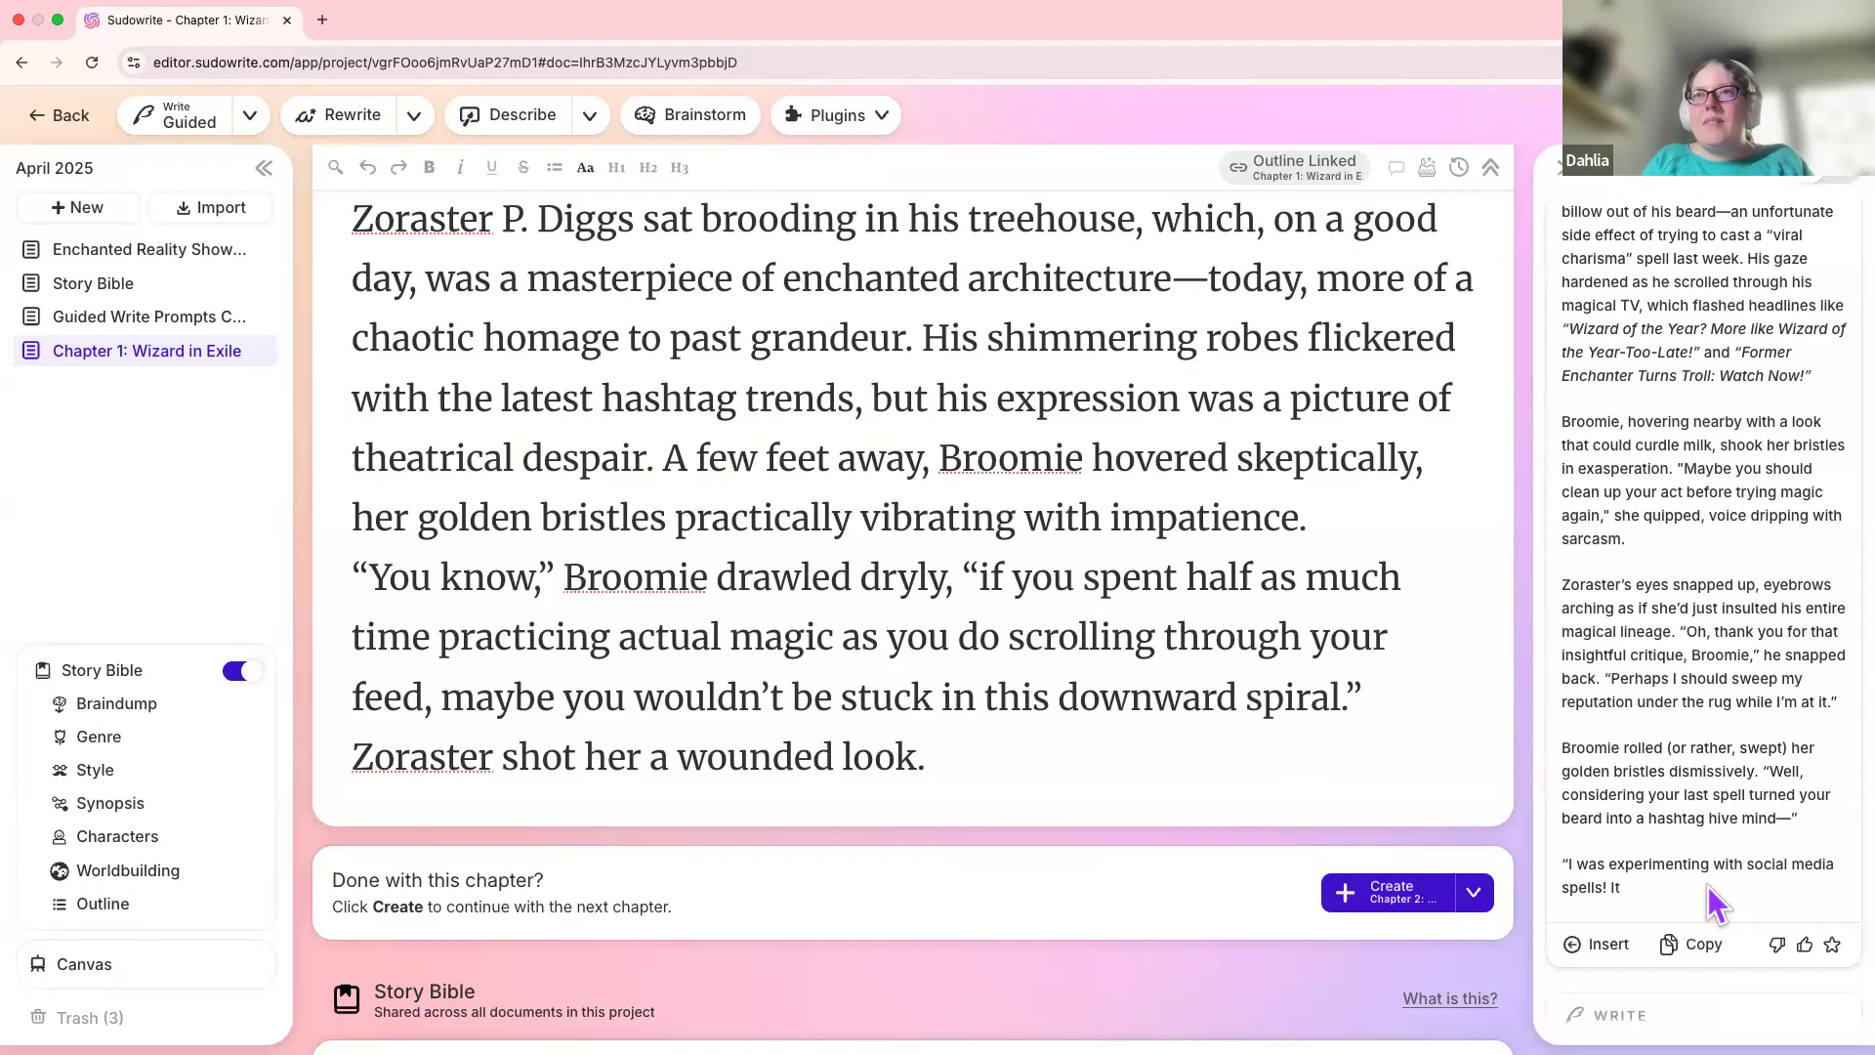
drag(1682, 864, 1562, 864)
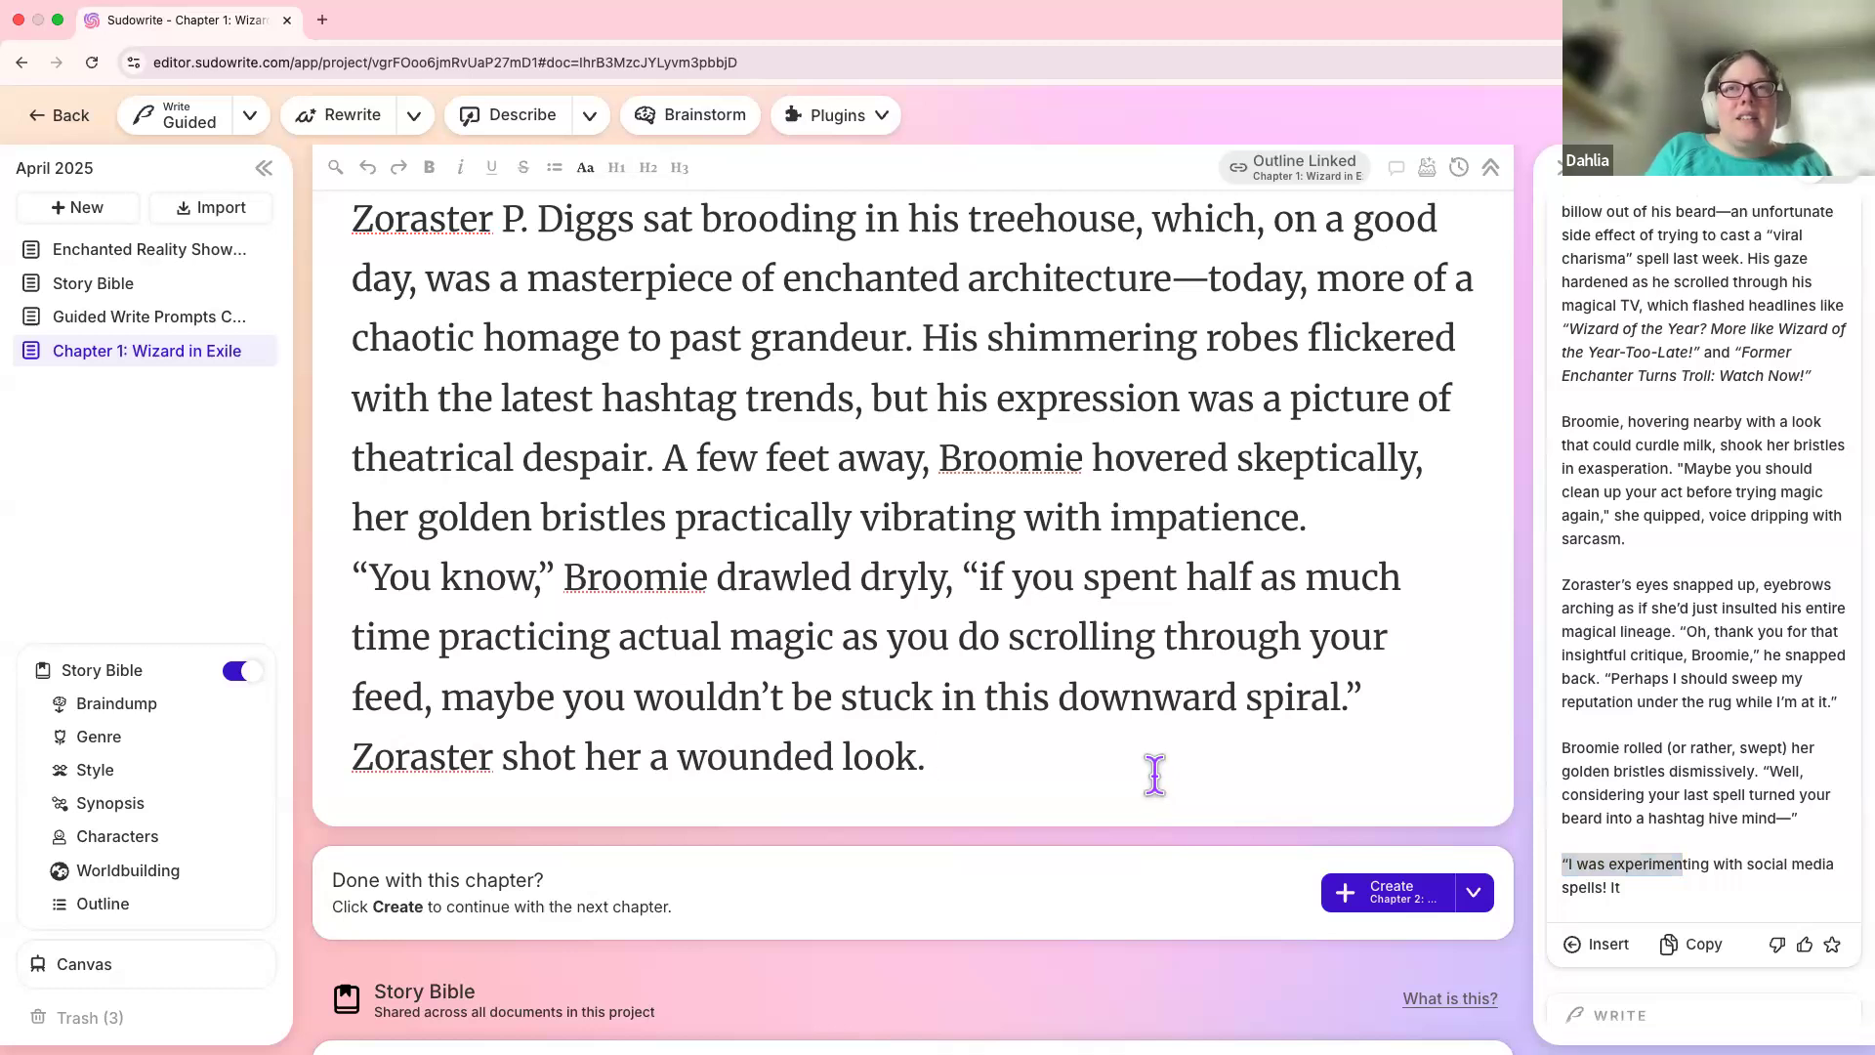
click(1764, 554)
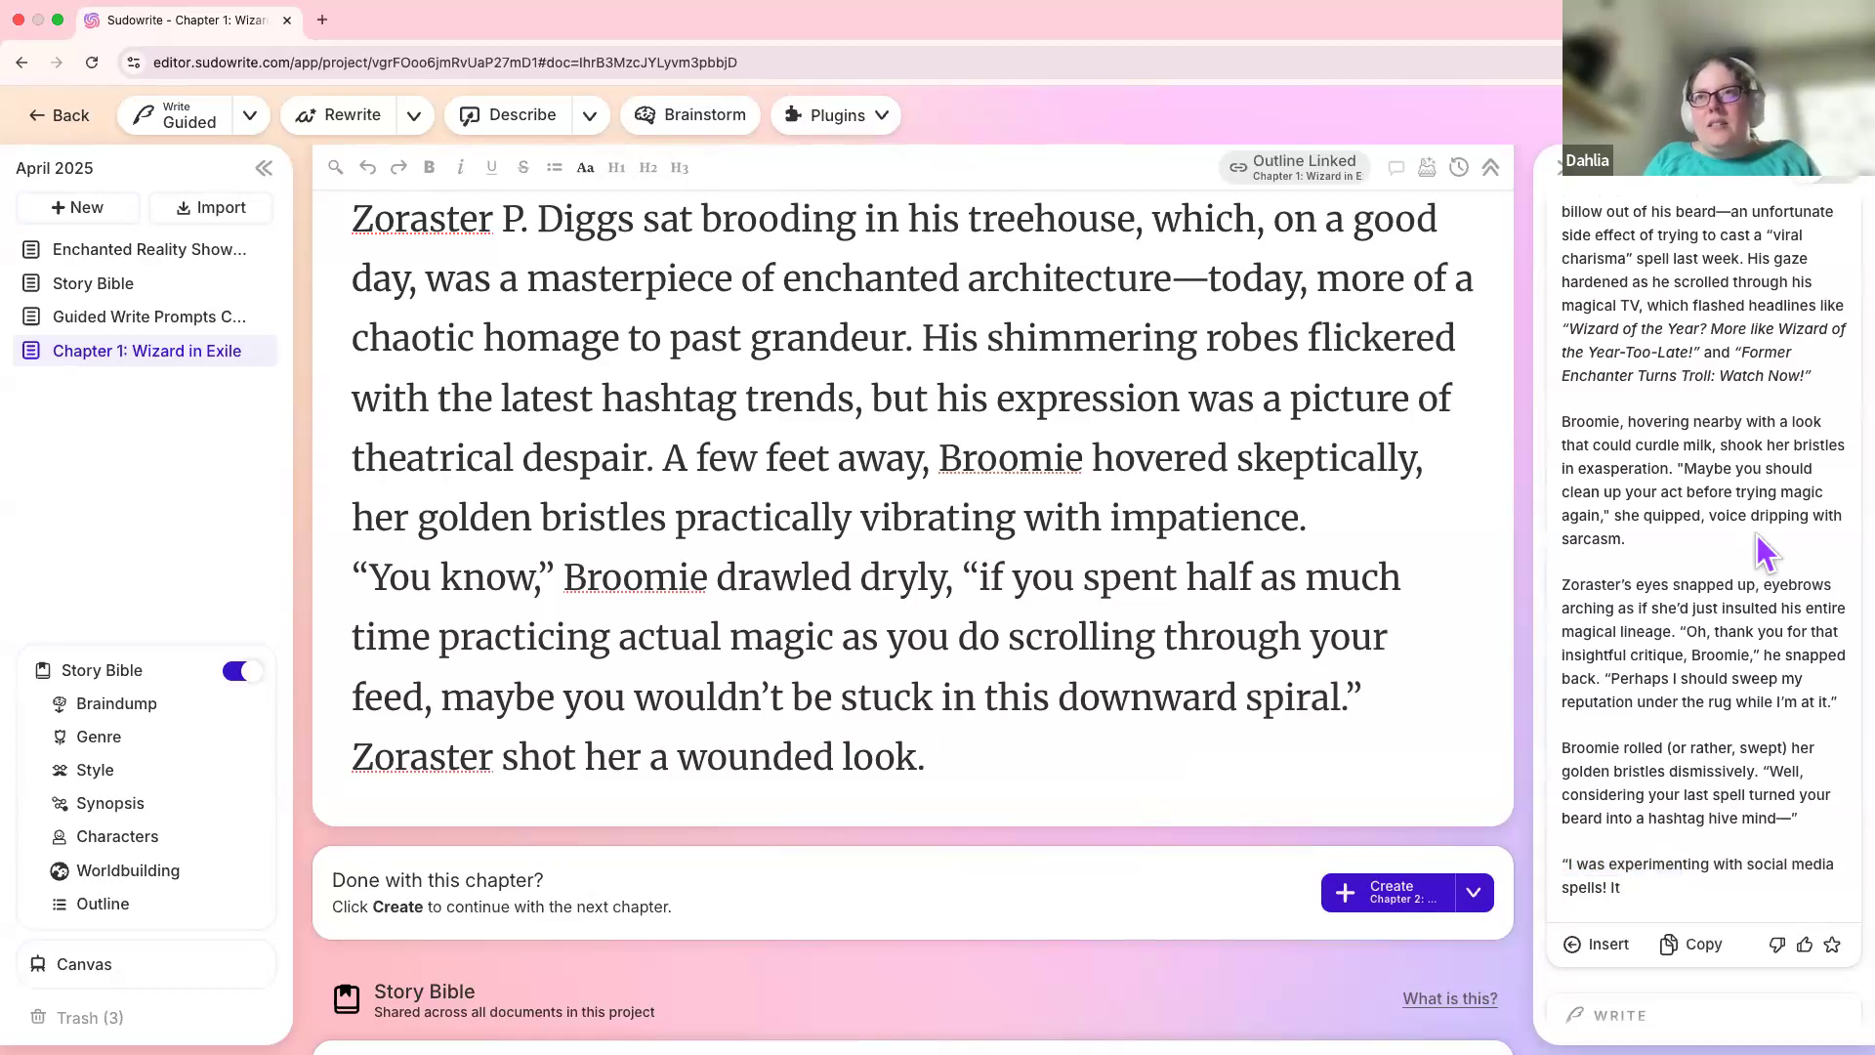
Step: Look back over the generated Write card, then show the account's recent credit activity to compare the cost of each Write run
scroll(1756, 535, down, 1)
scroll(1756, 535, up, 3)
scroll(1755, 530, up, 4)
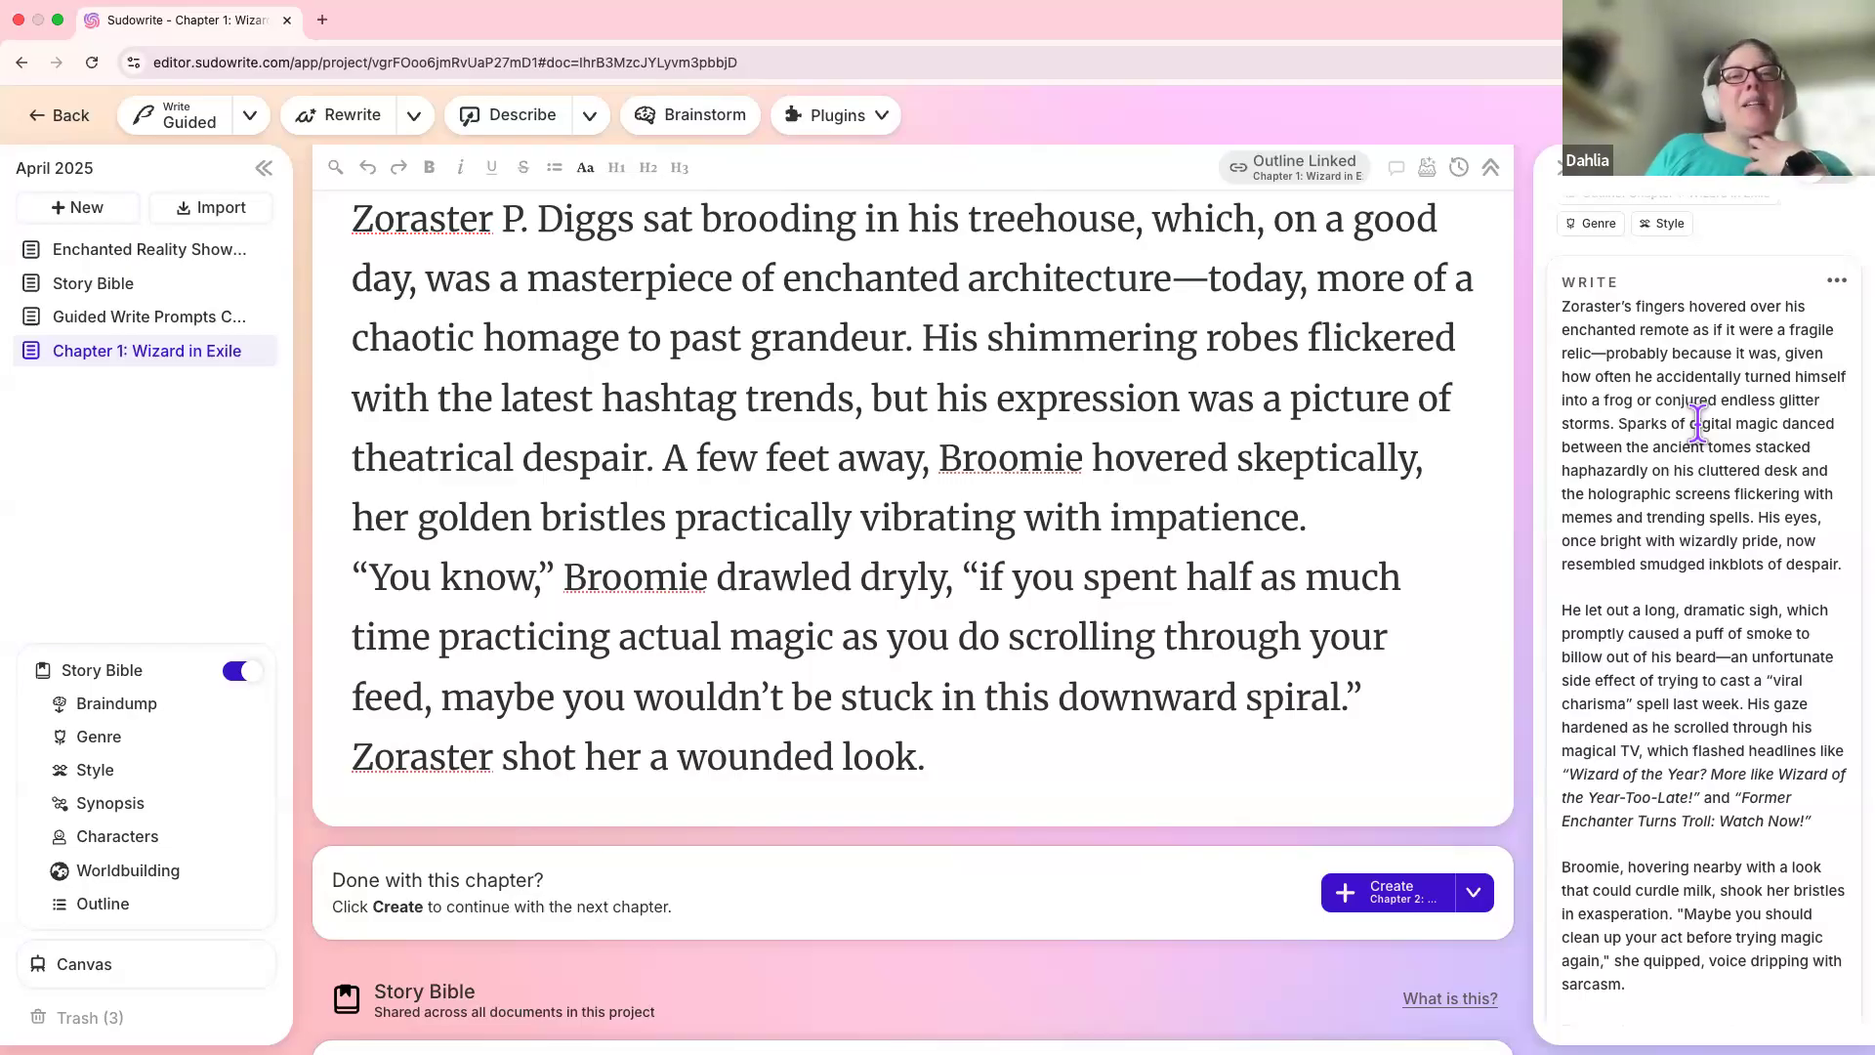
scroll(1699, 422, up, 3)
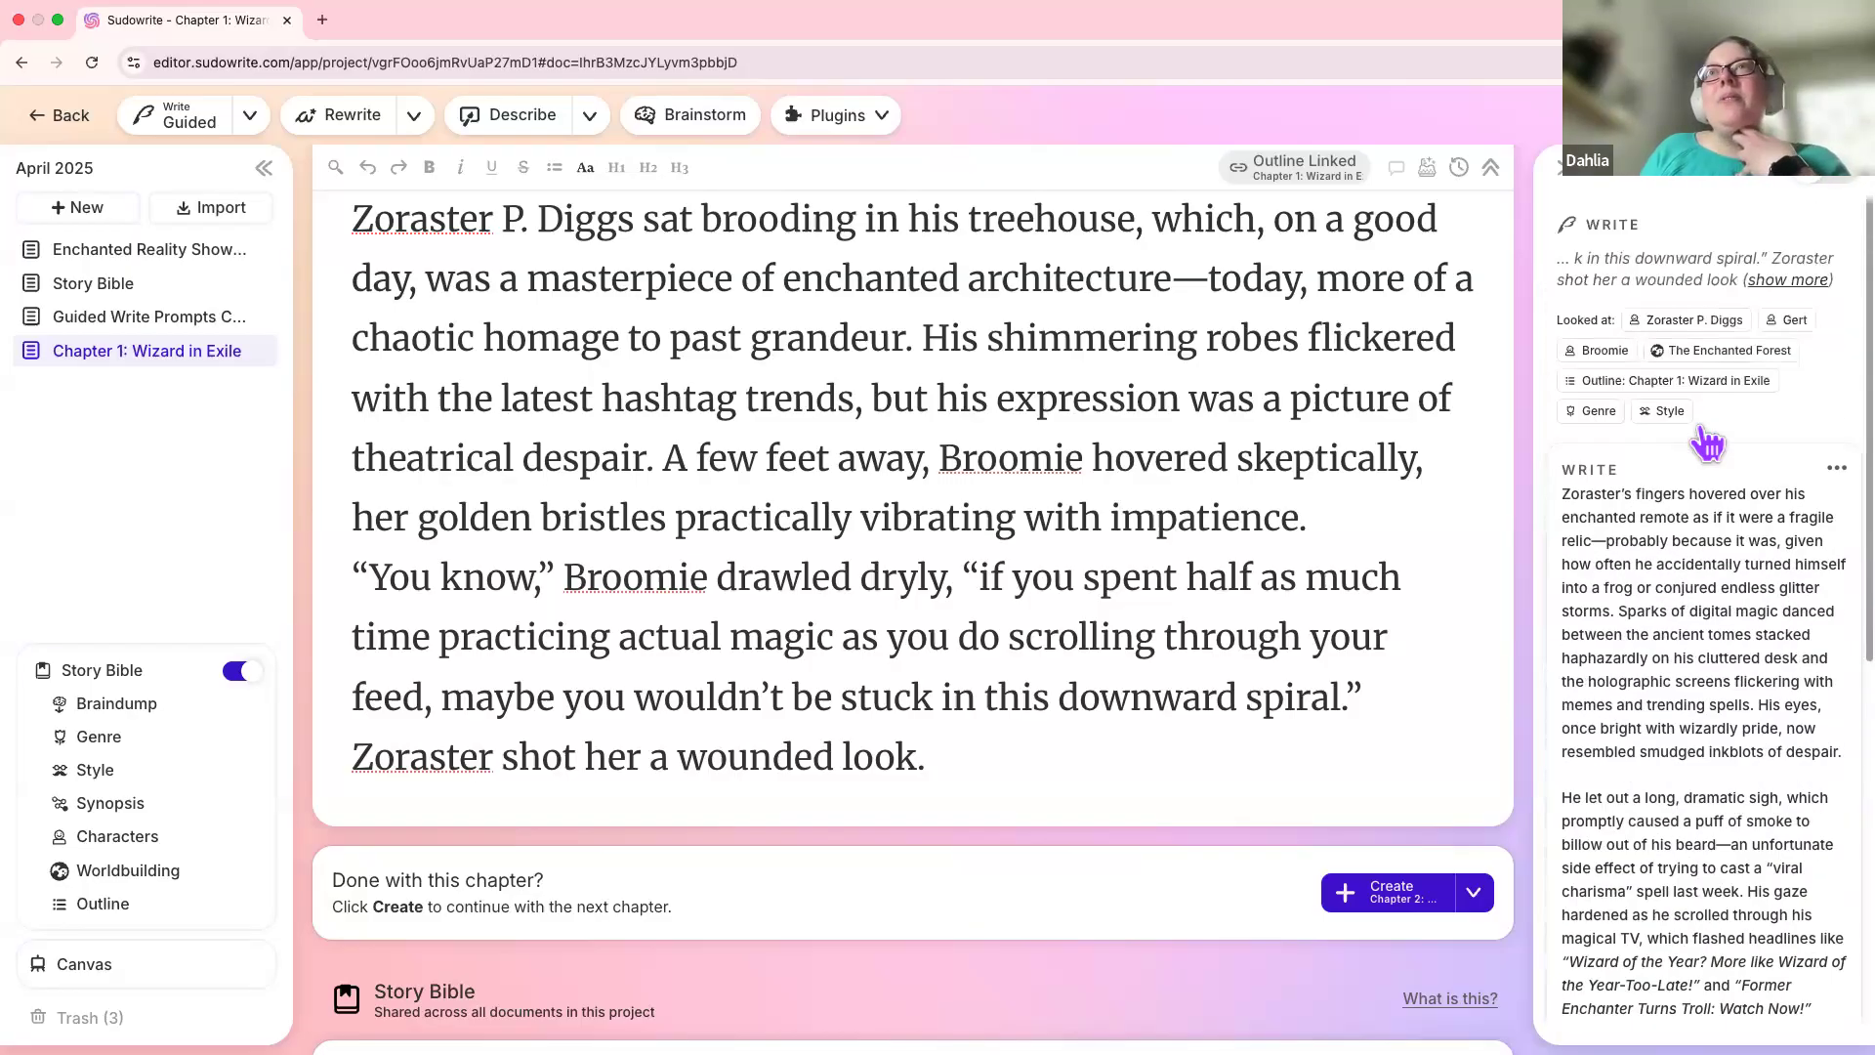
scroll(1691, 488, down, 1)
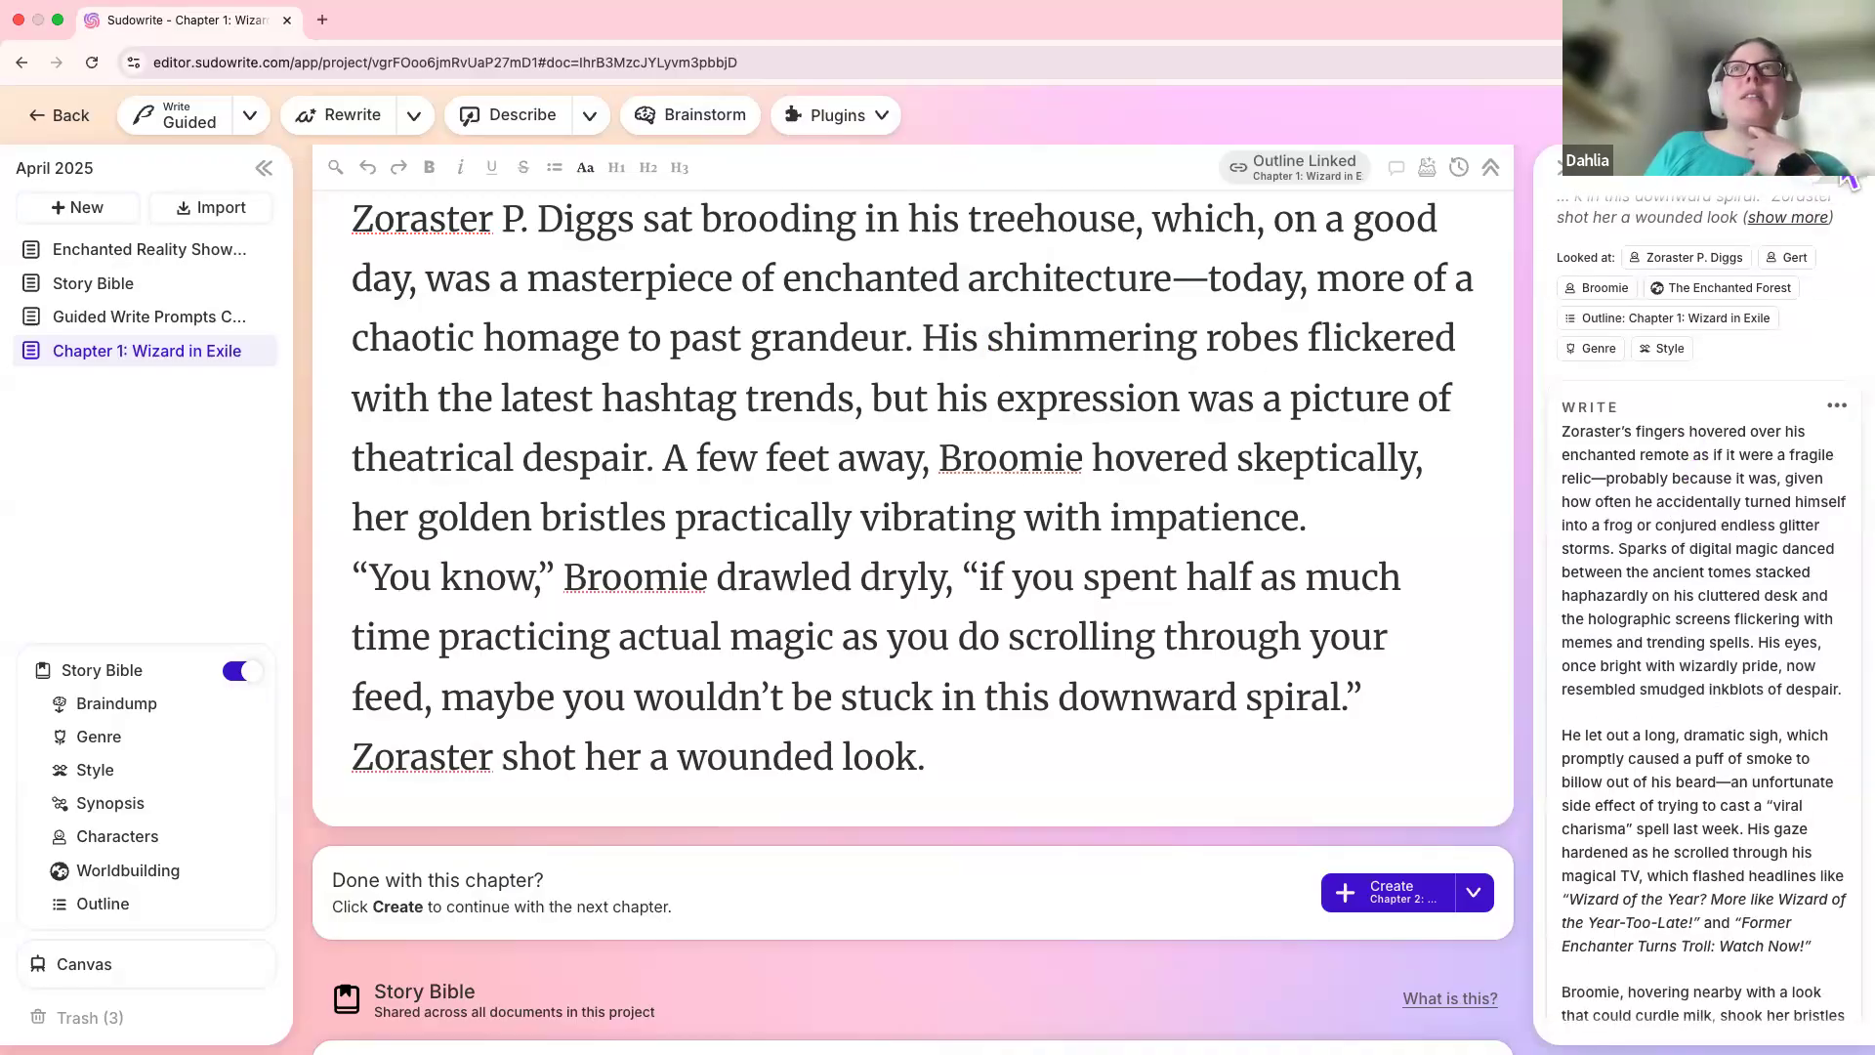
click(1561, 166)
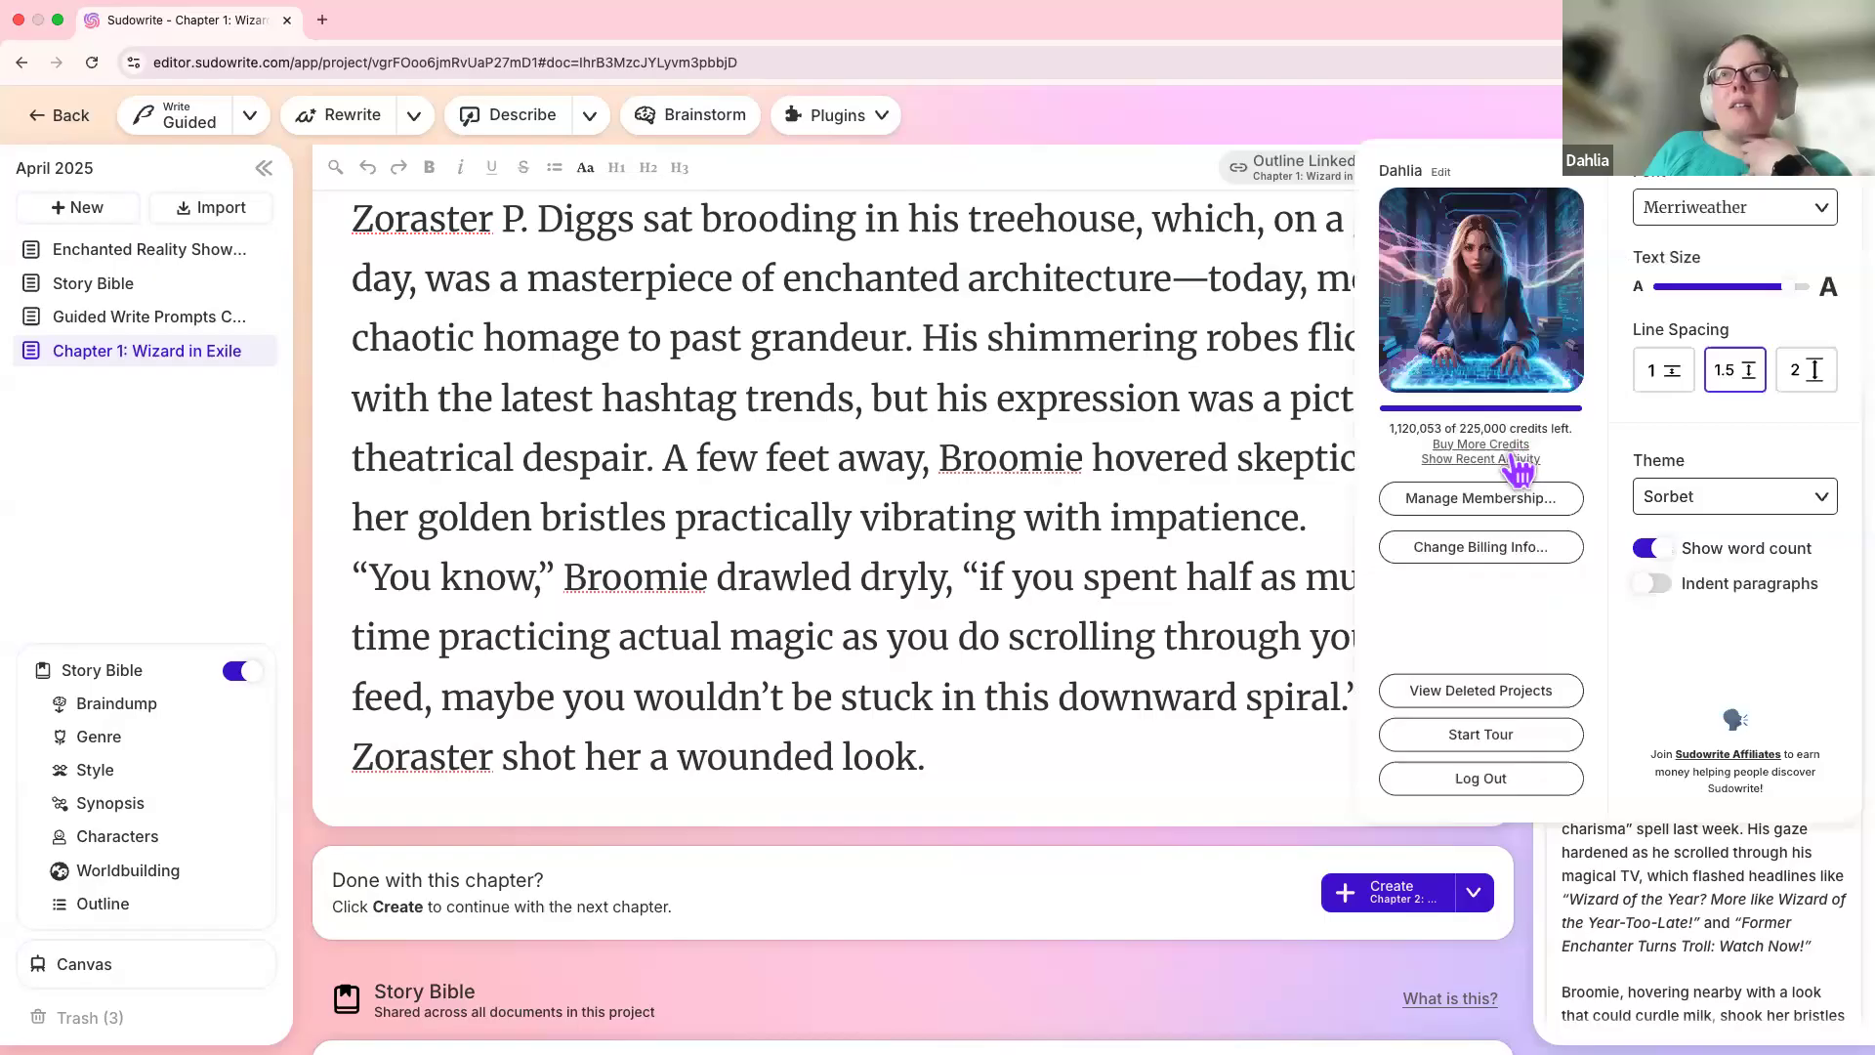
mouse_move(1568, 530)
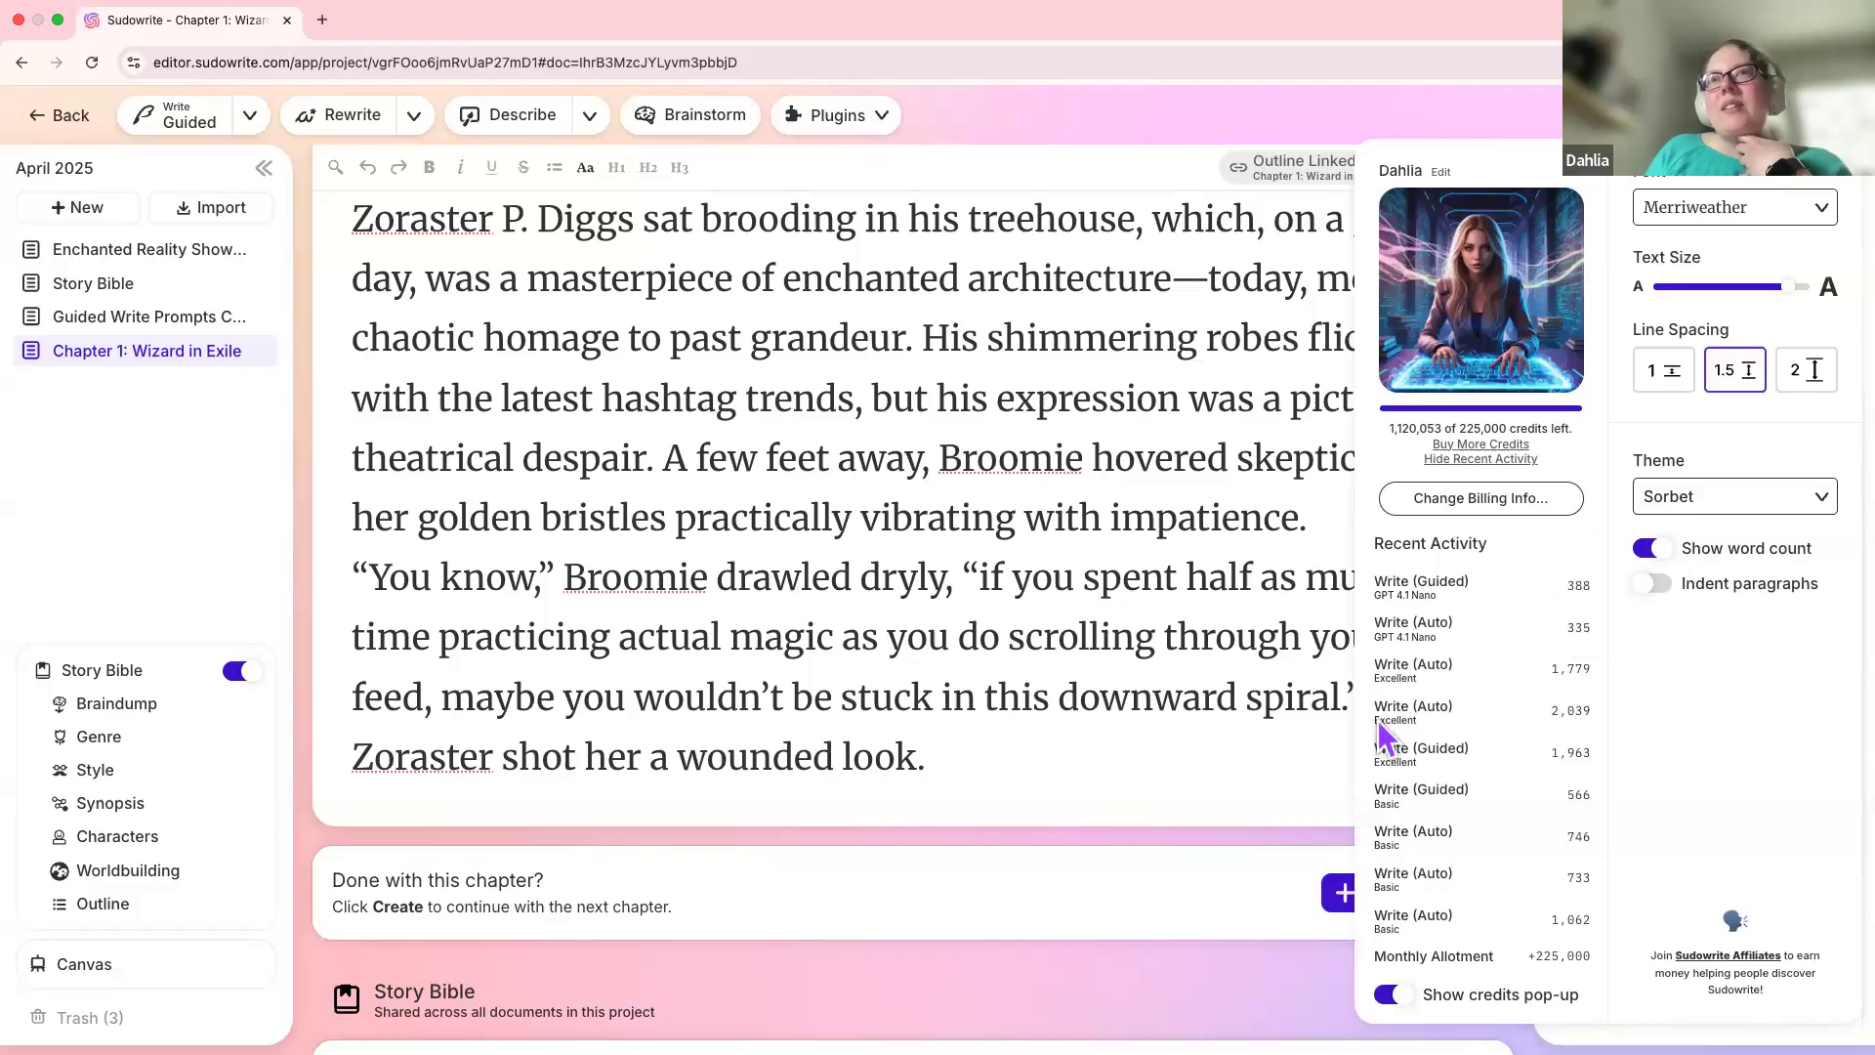
click(1201, 762)
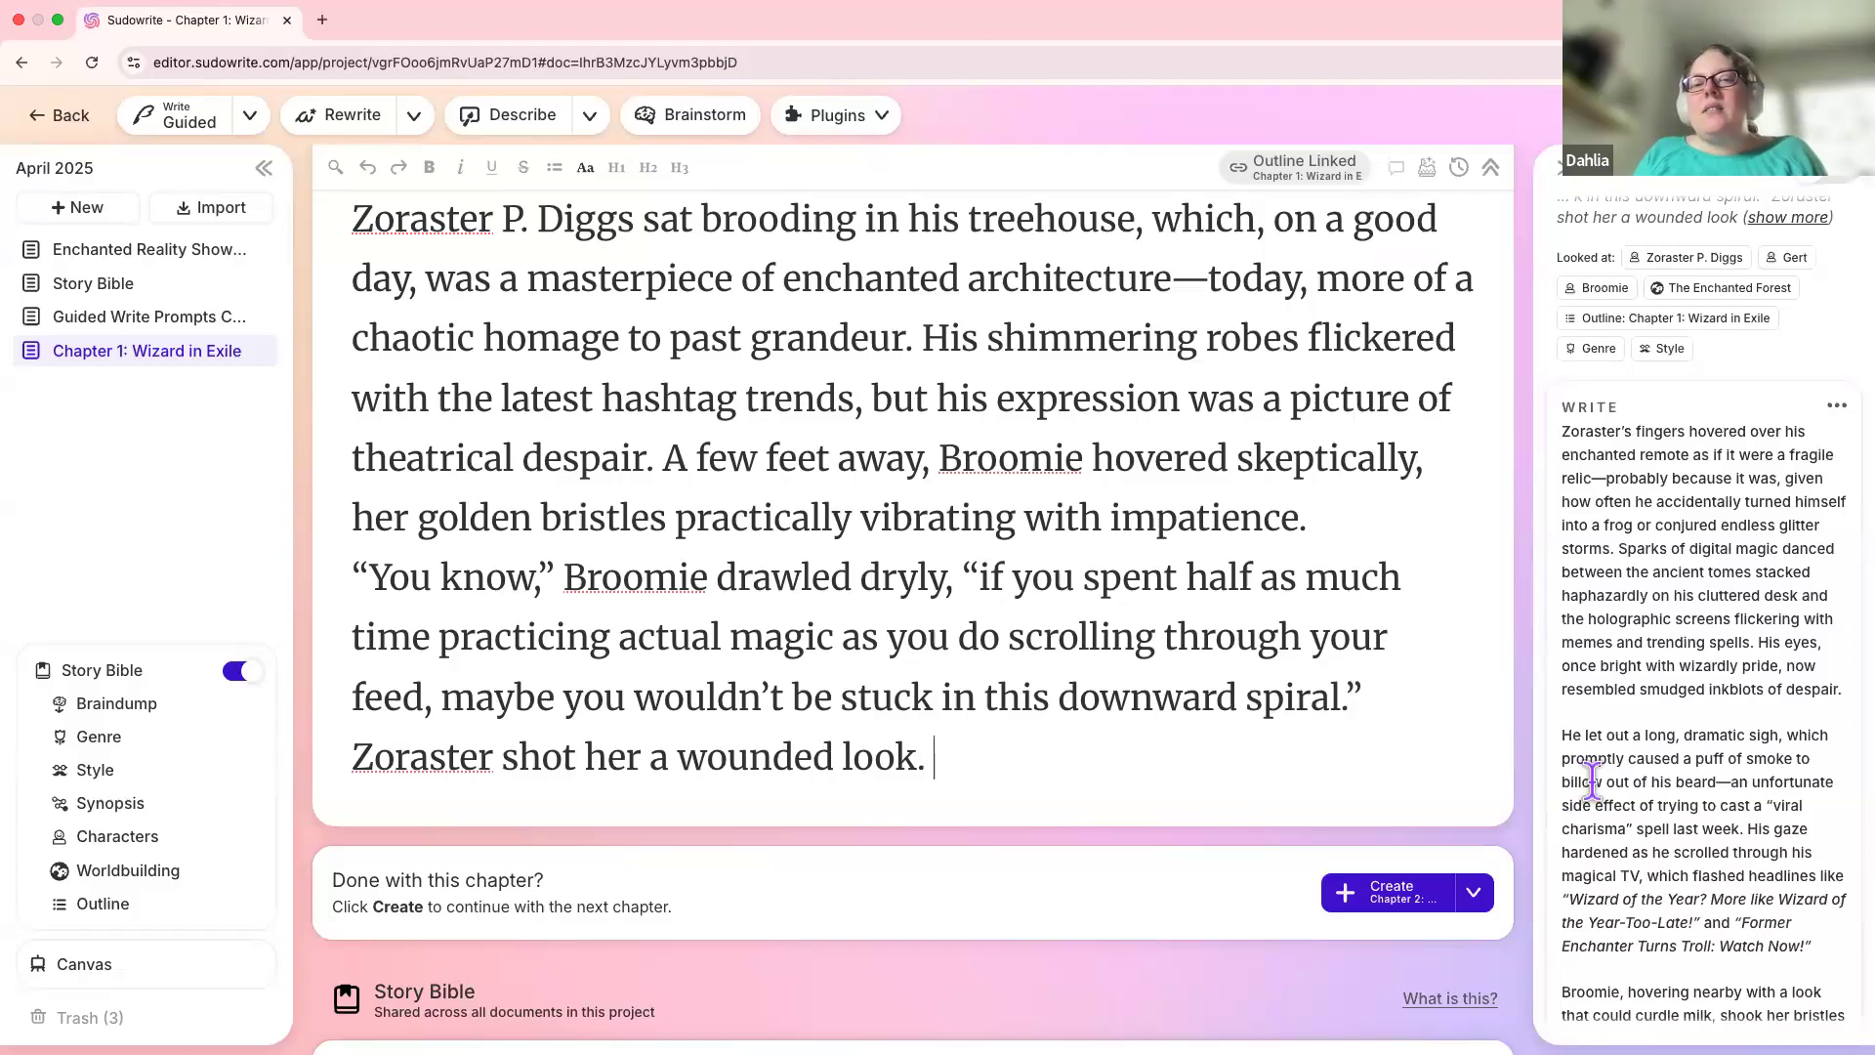
Step: Insert the generated Write card after "Zoraster shot her a wounded look." and read the added text through to the chapter's end
scroll(1627, 909, down, 1)
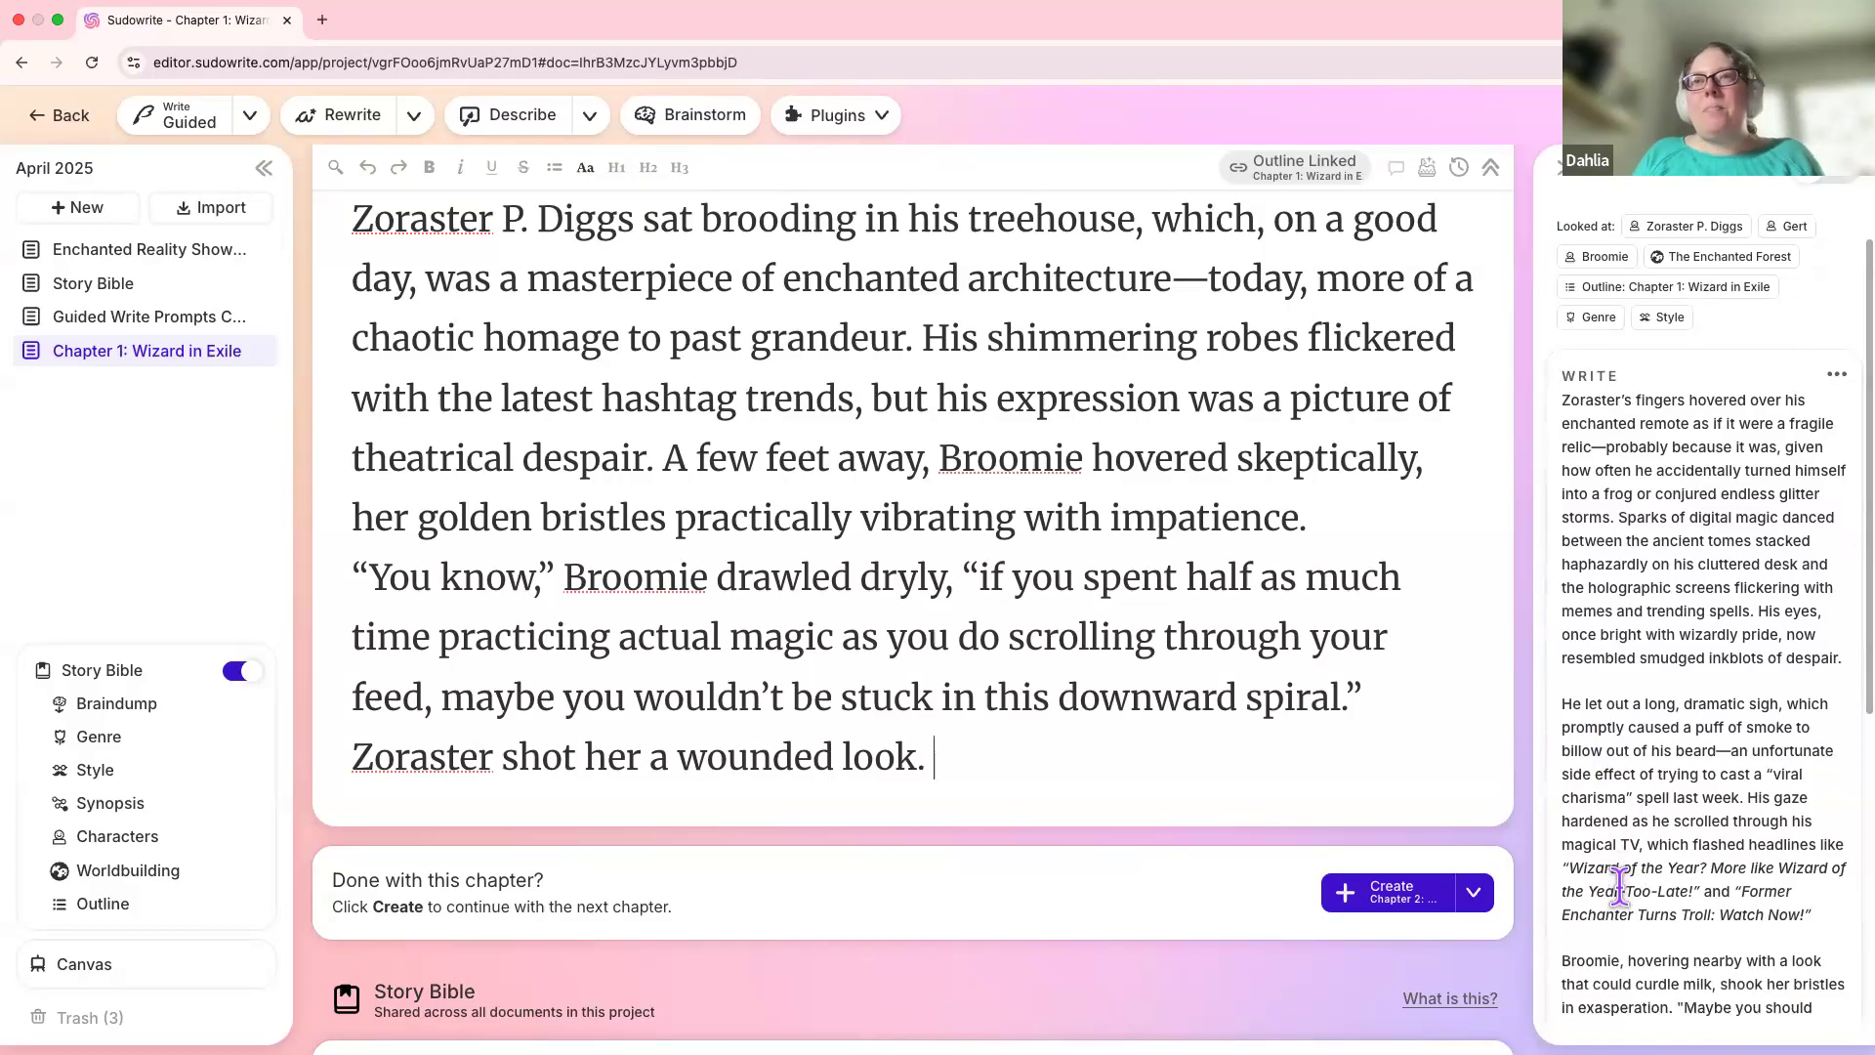
scroll(1406, 791, down, 1)
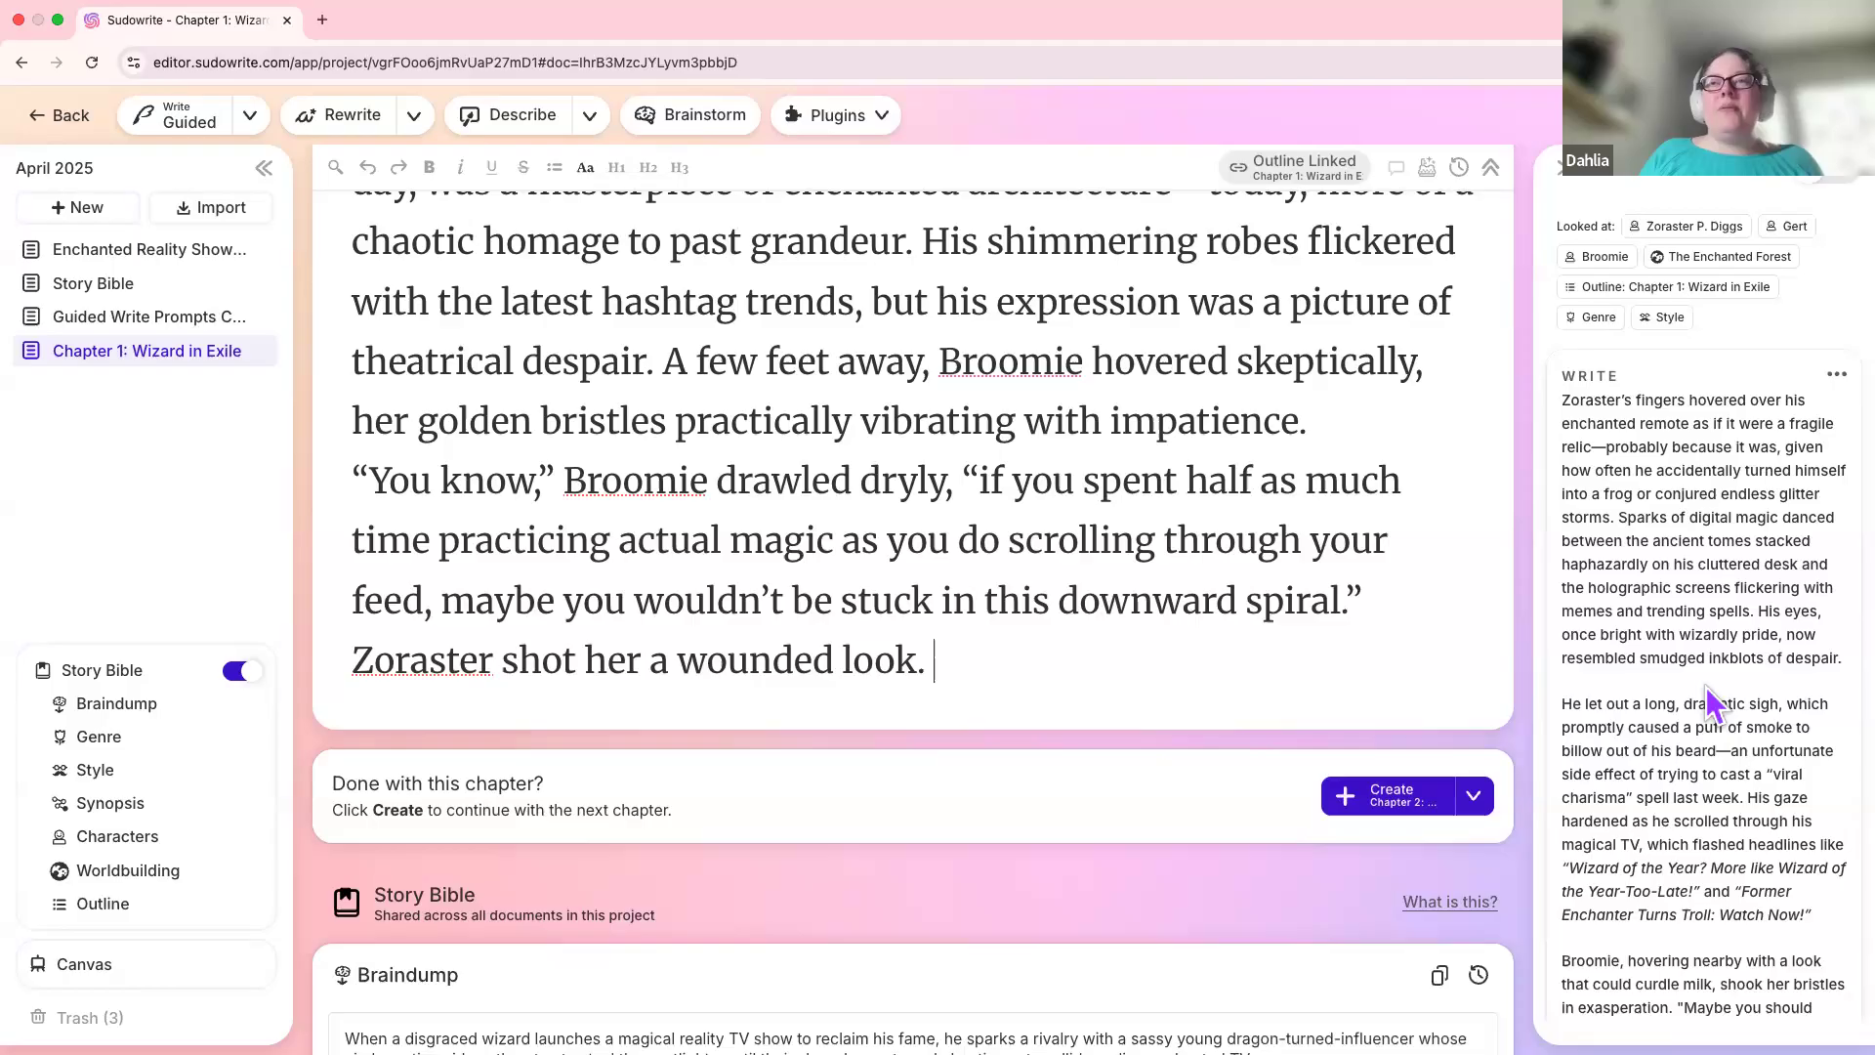
scroll(1705, 688, down, 15)
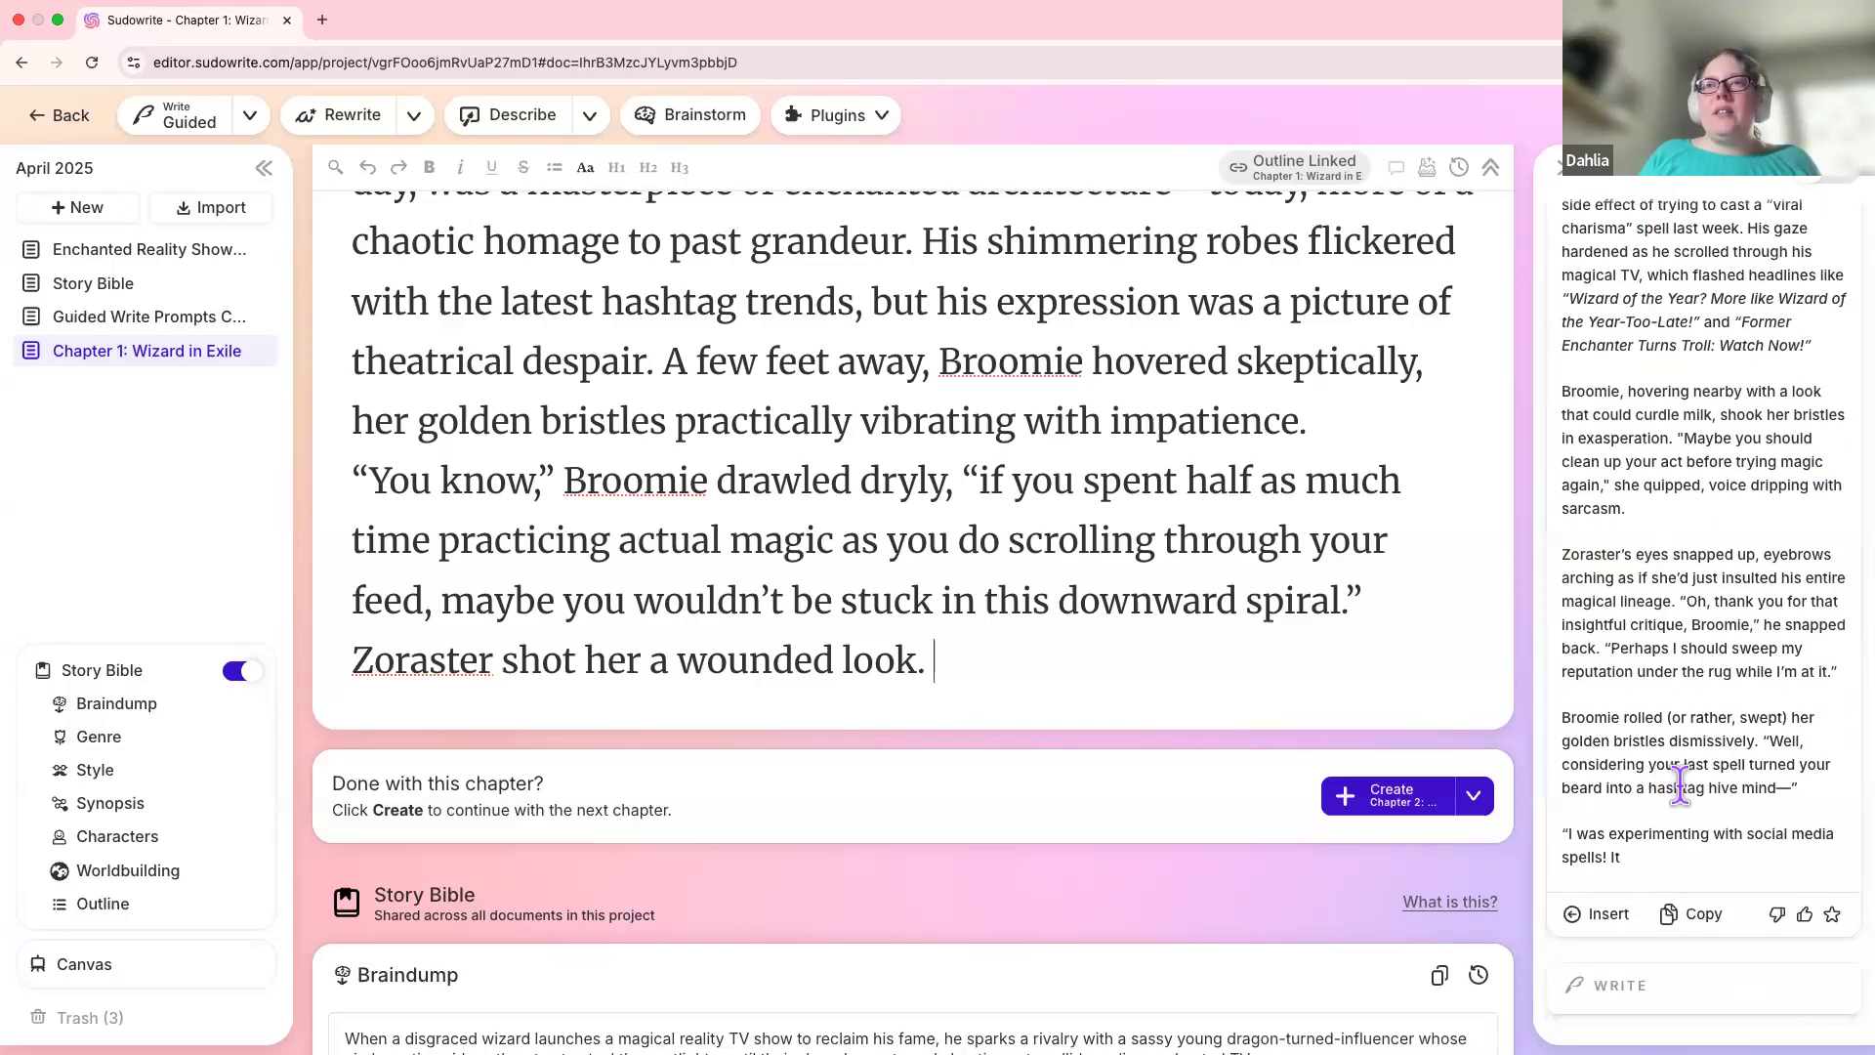
click(1602, 916)
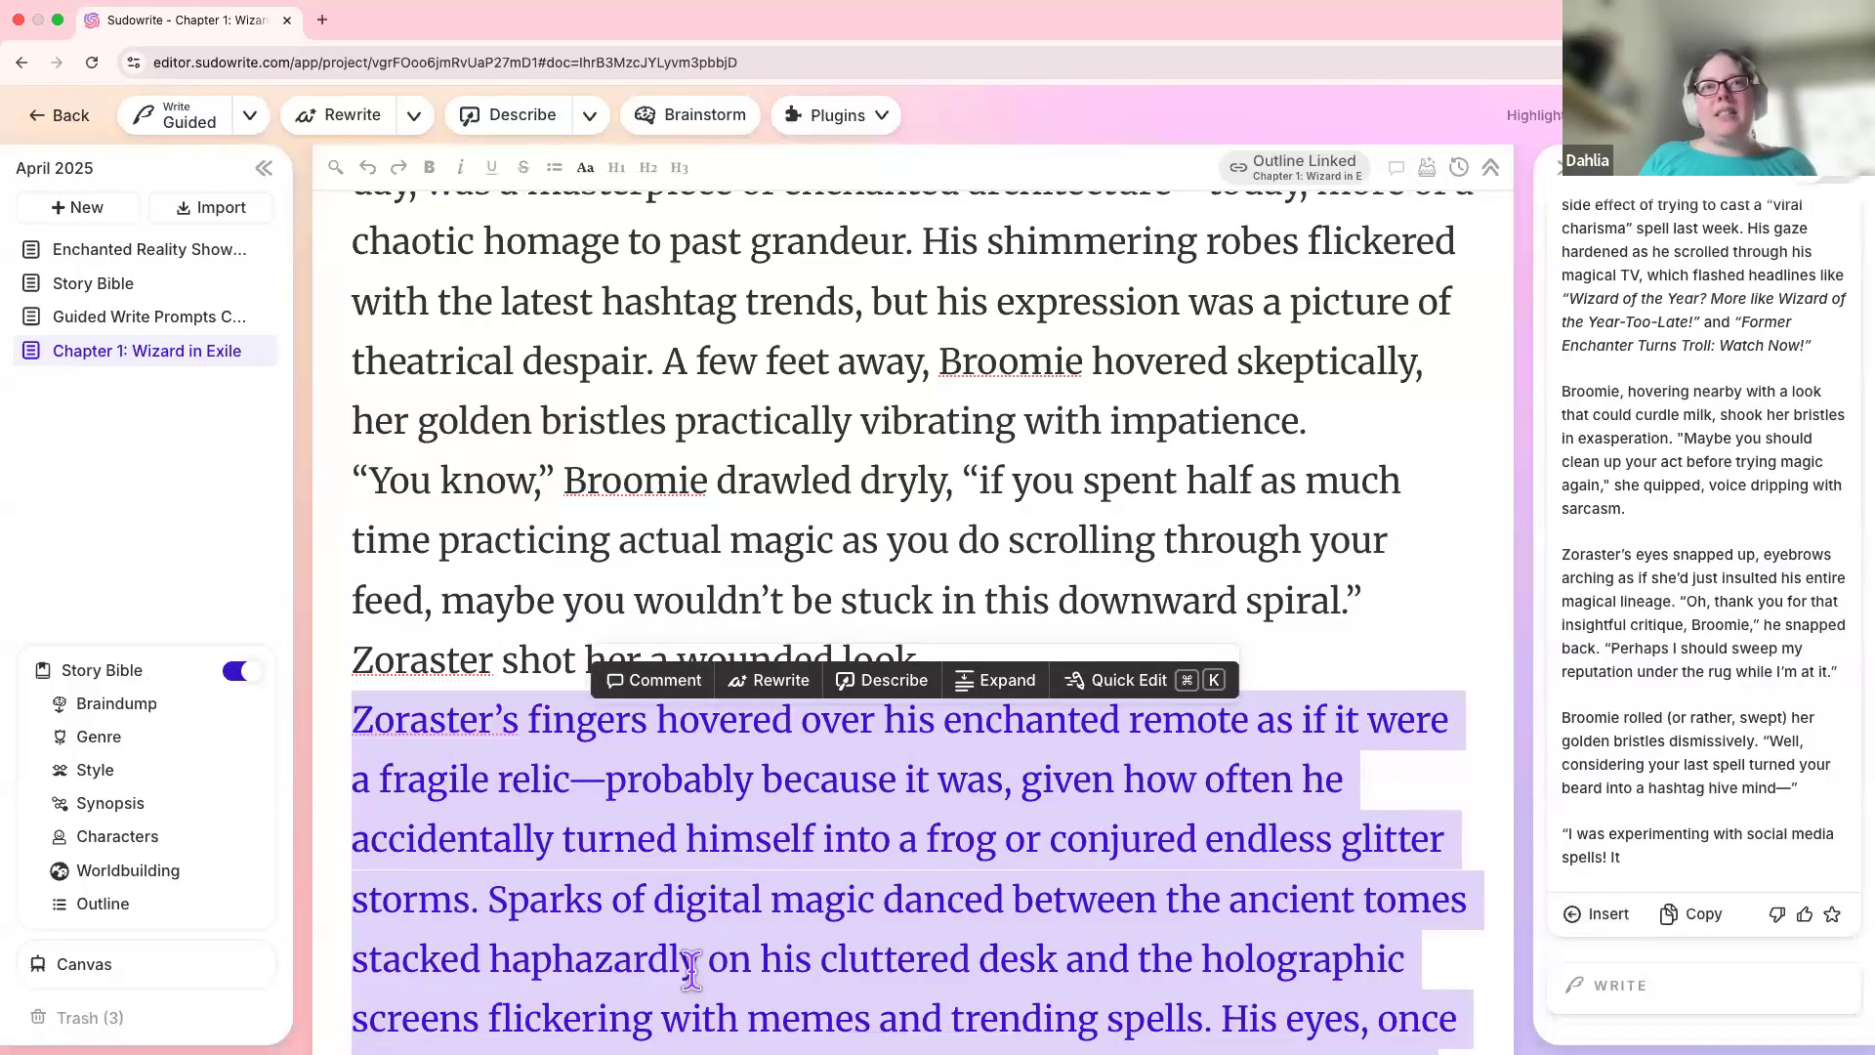
scroll(692, 971, down, 5)
click(545, 843)
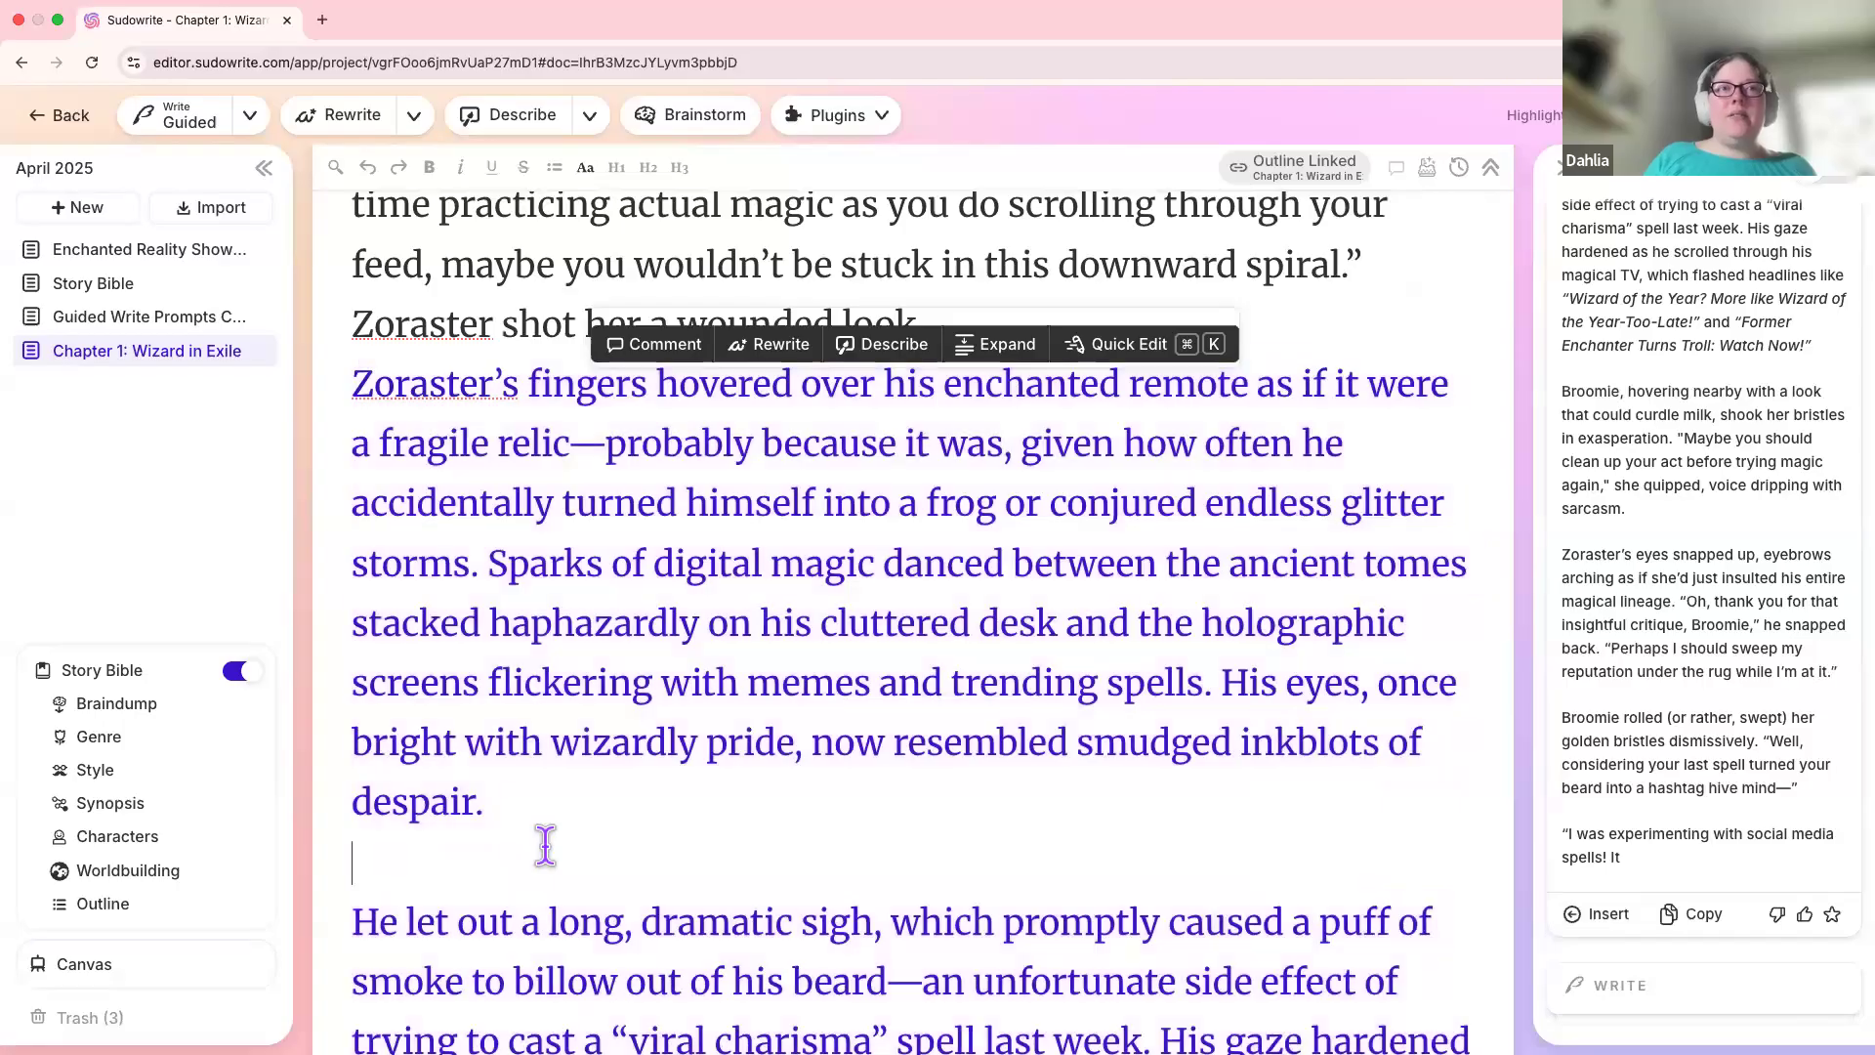
scroll(545, 843, down, 12)
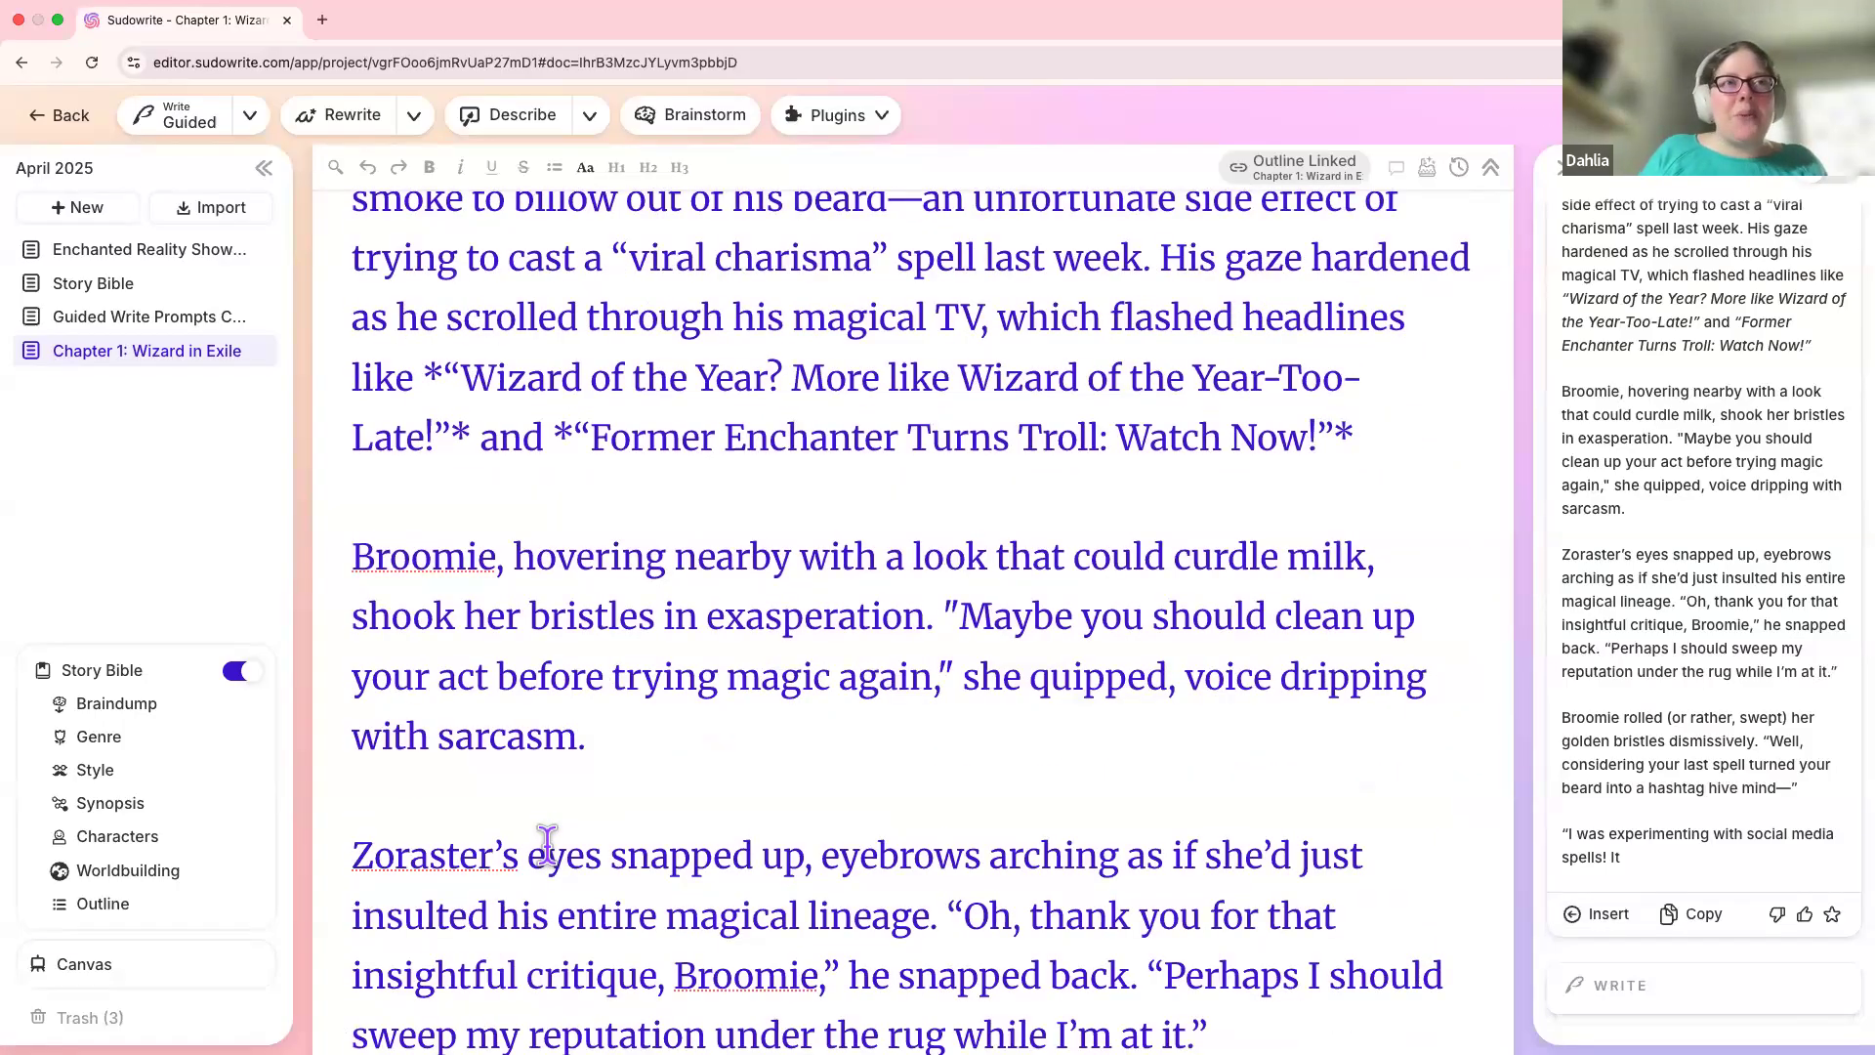
scroll(547, 842, down, 3)
scroll(547, 845, down, 4)
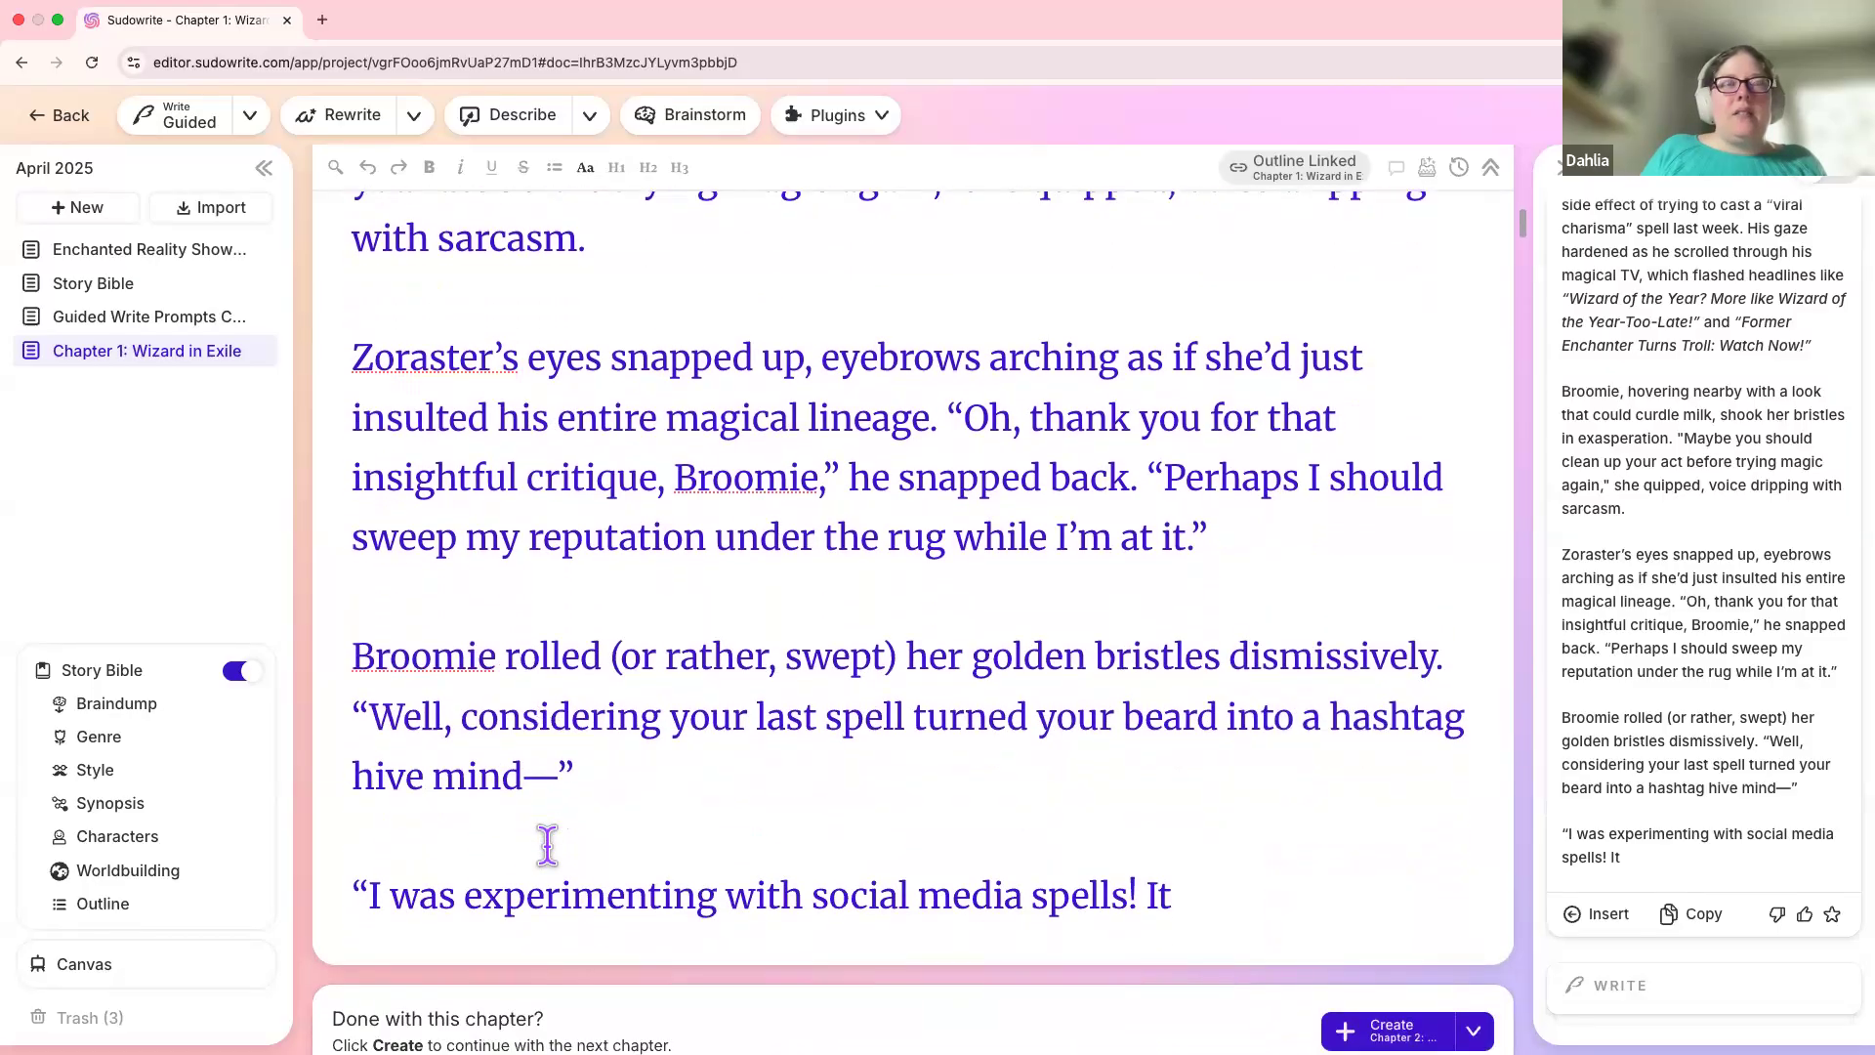
scroll(547, 845, down, 2)
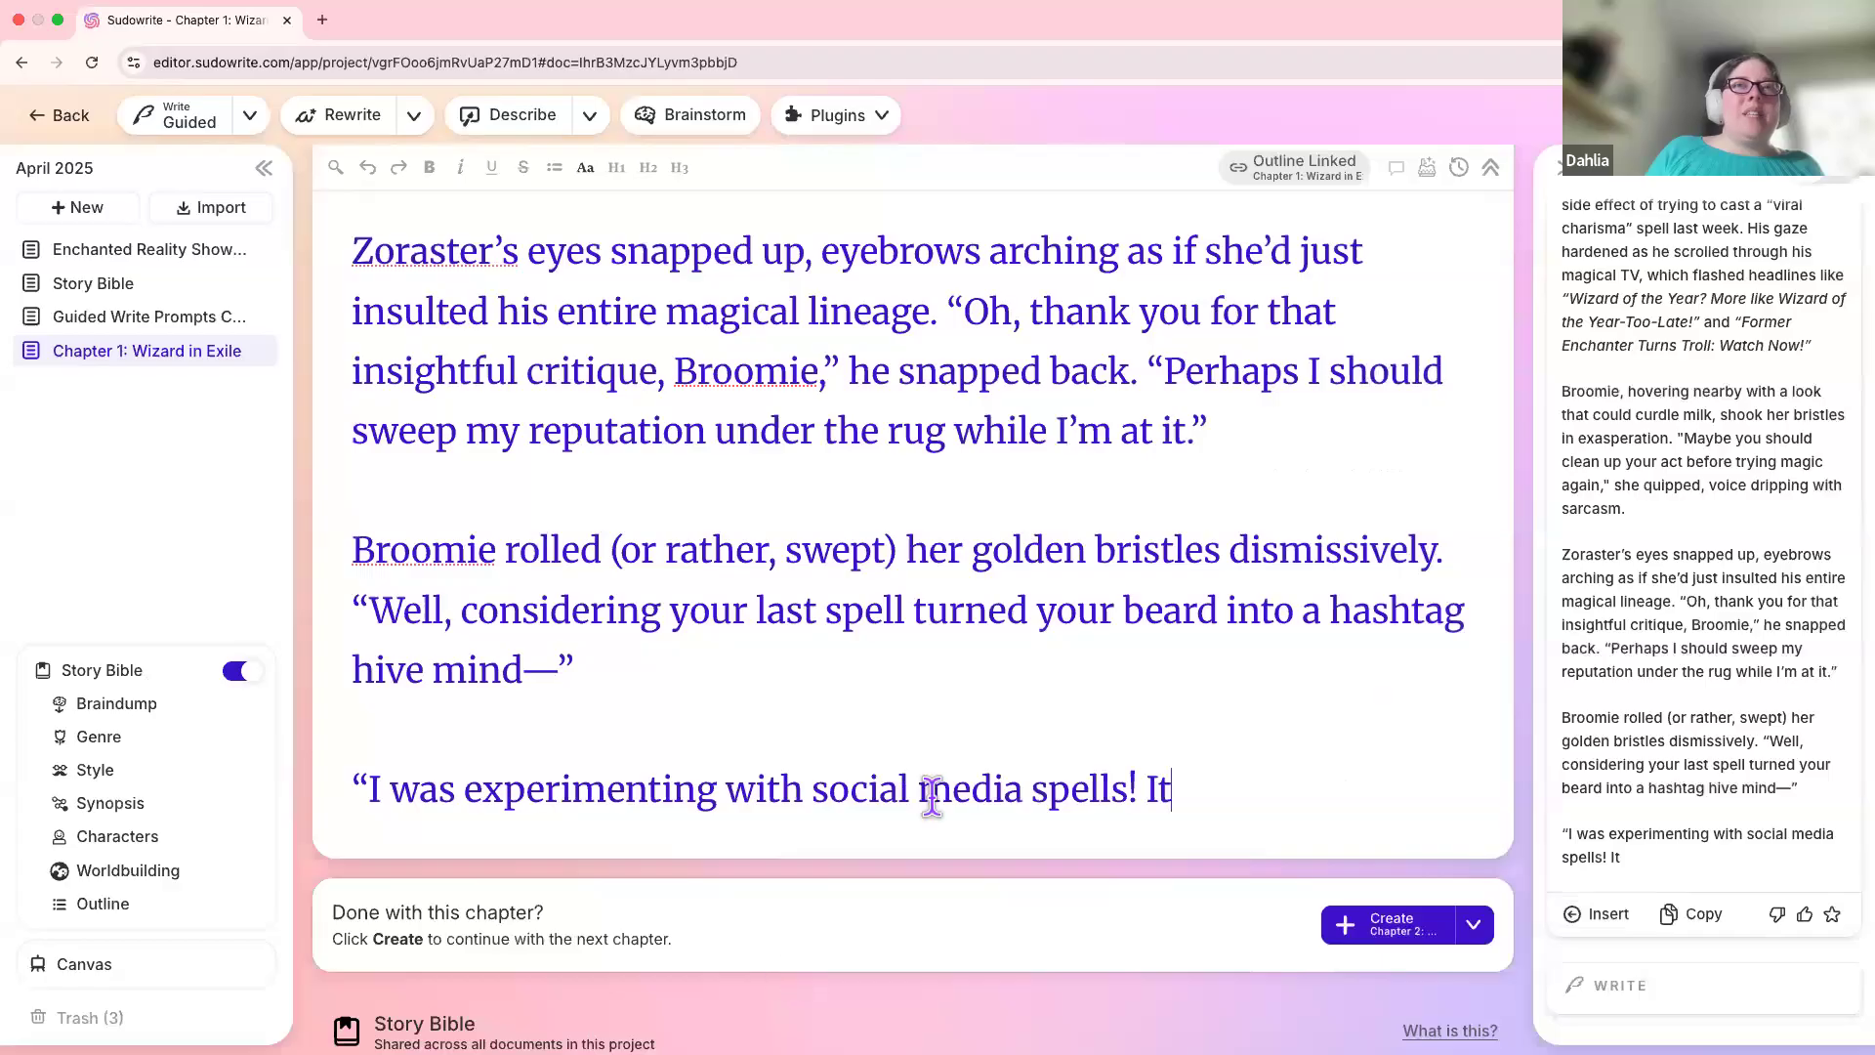
Step: Copy the full text of prompt 2, without its number, from the Guided Write Prompts document
click(97, 332)
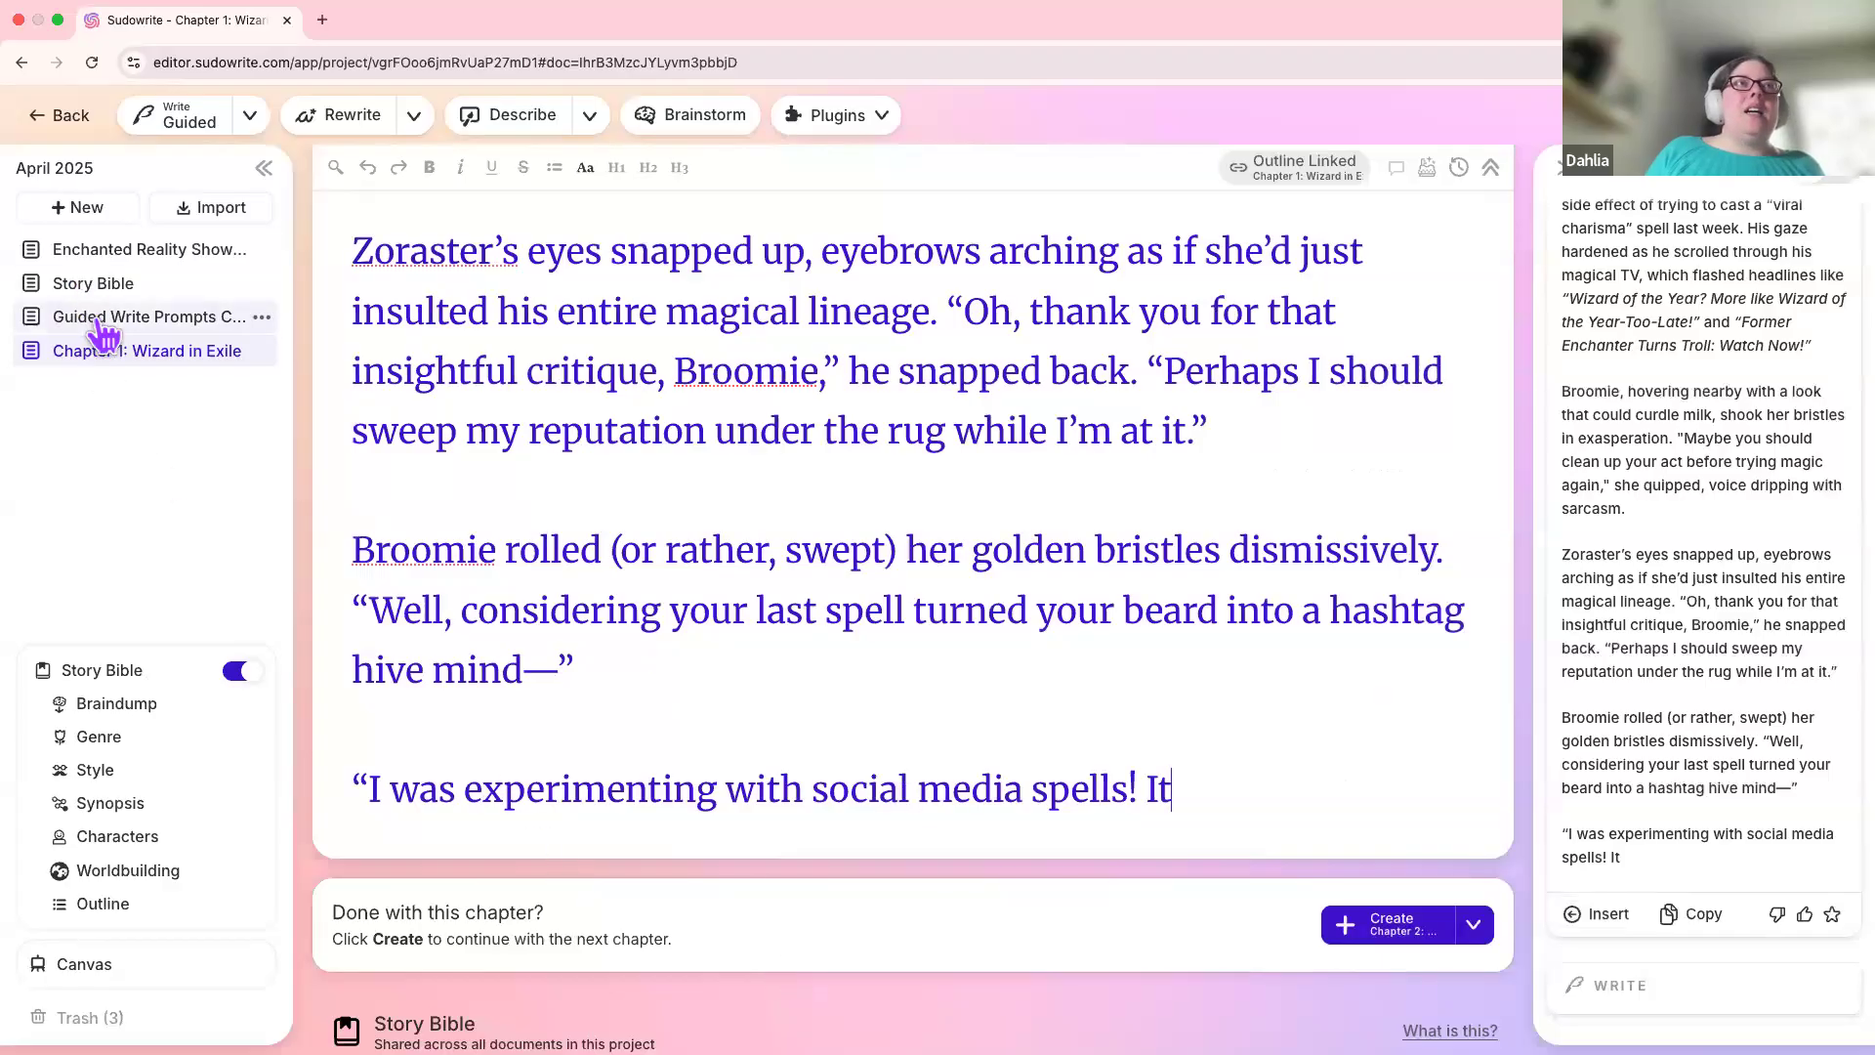
scroll(557, 654, down, 2)
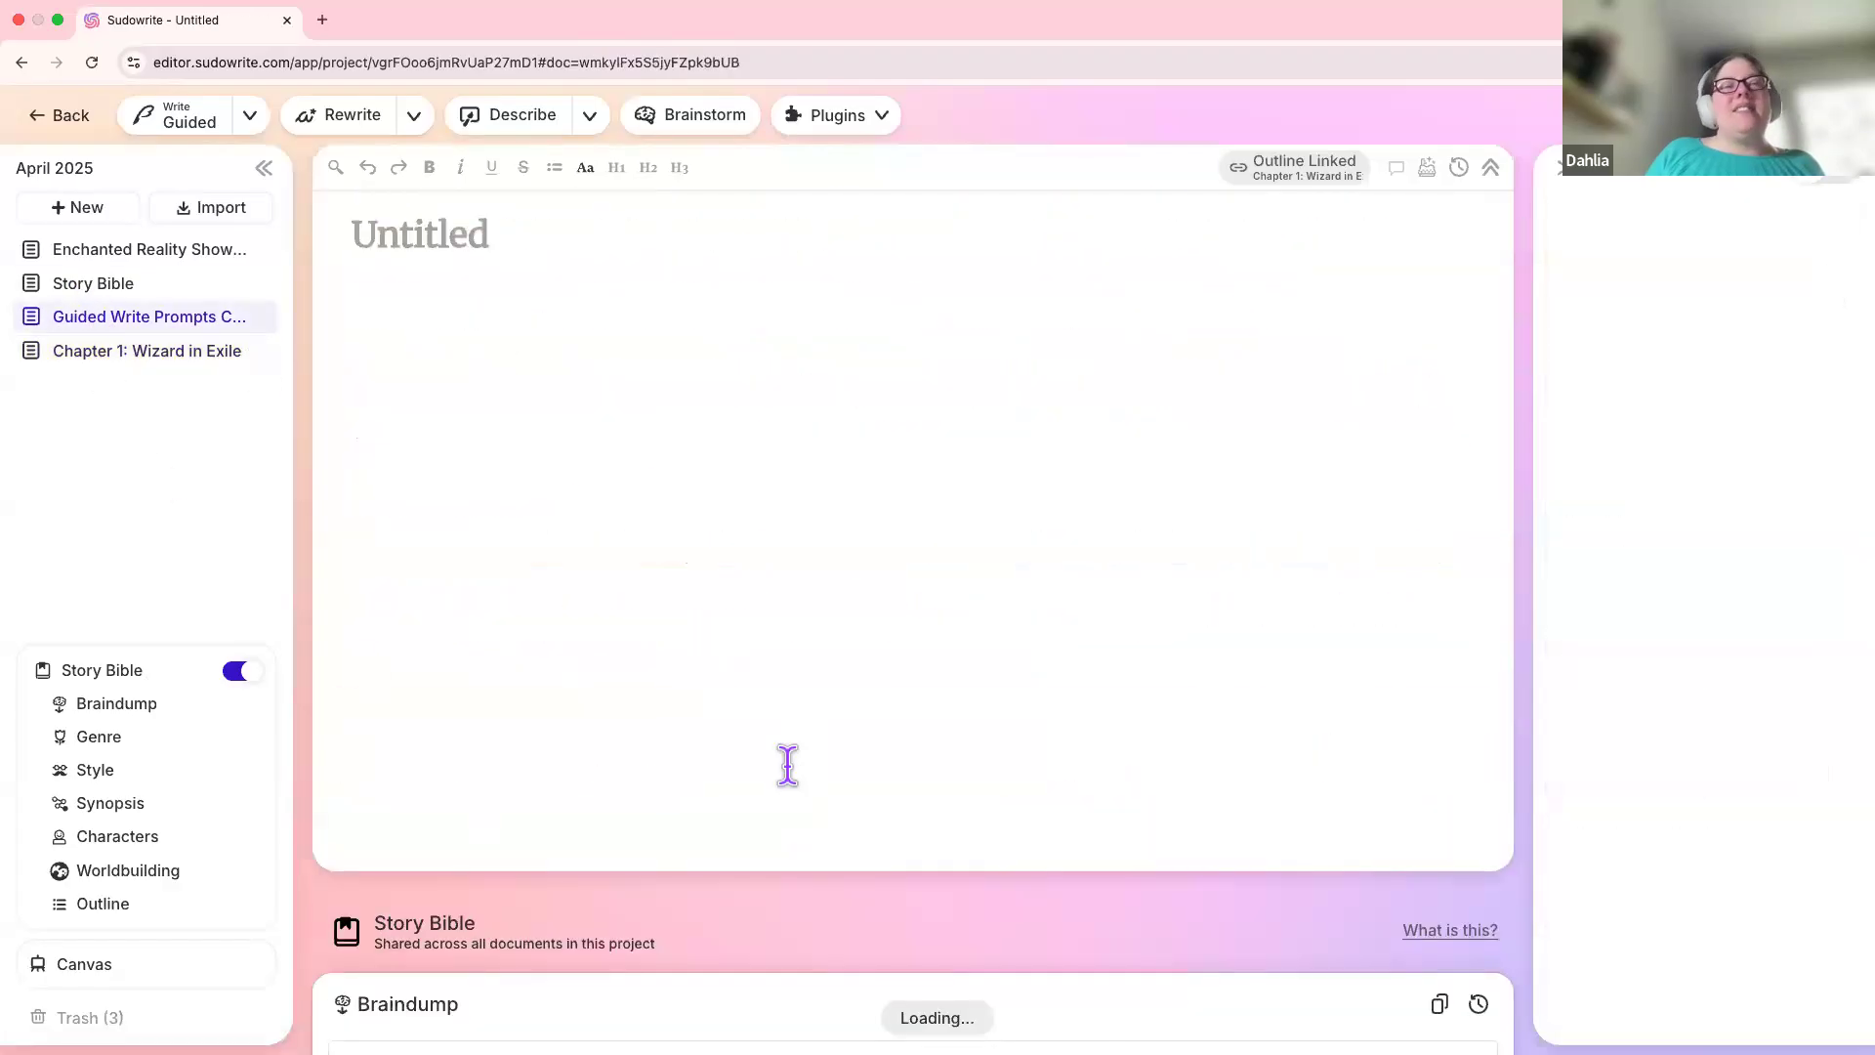
scroll(787, 762, down, 3)
scroll(787, 762, down, 8)
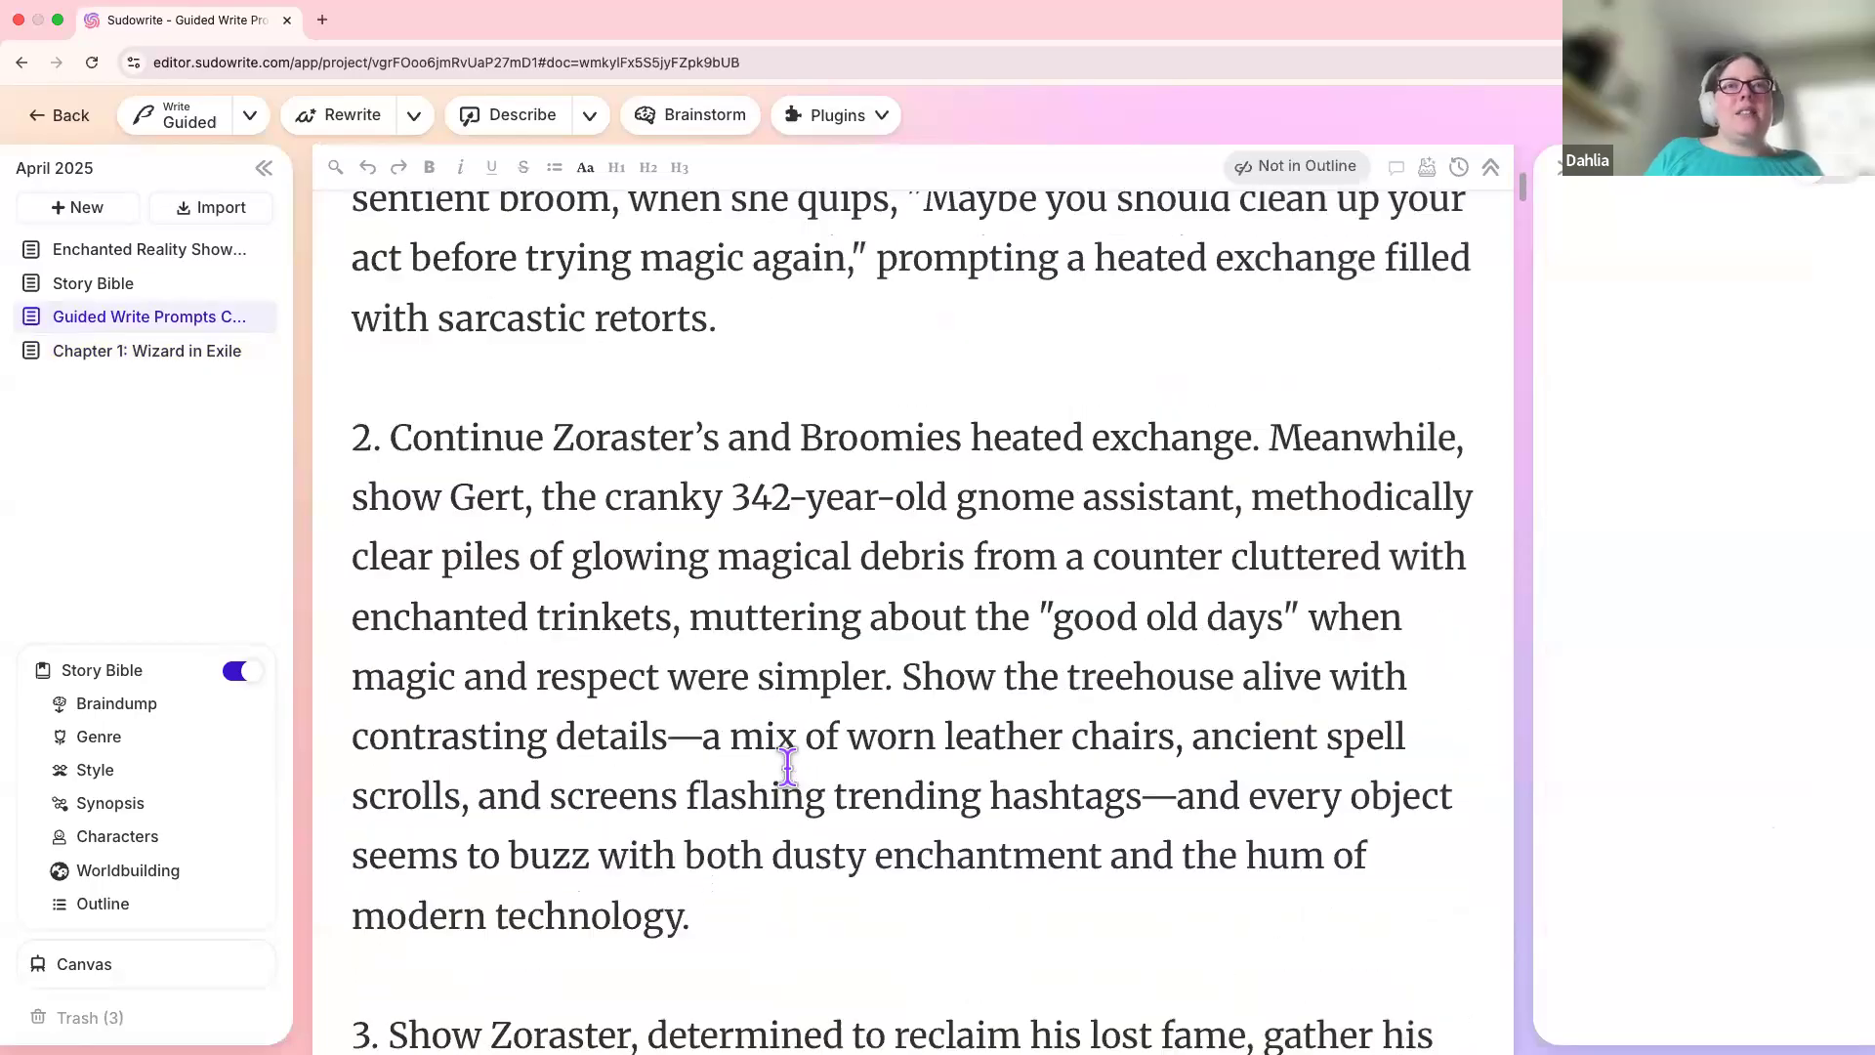
scroll(787, 762, up, 5)
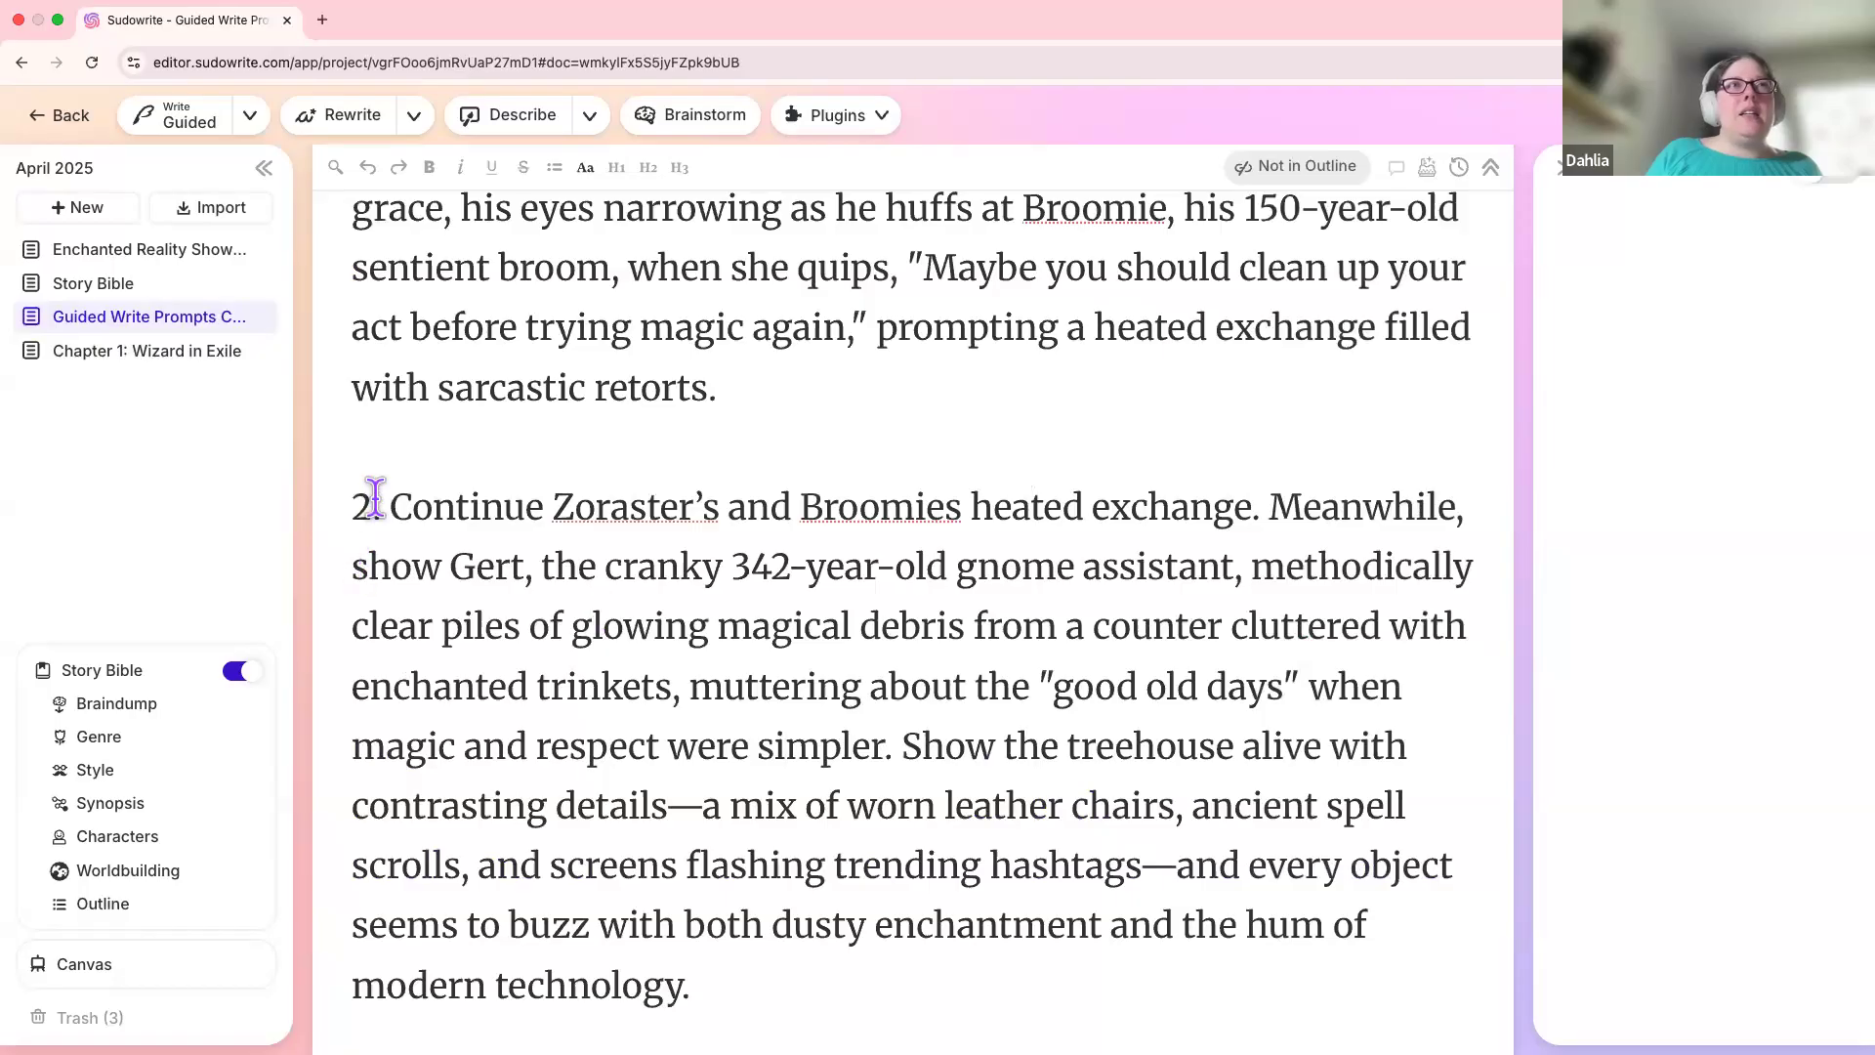
drag(396, 503, 703, 1006)
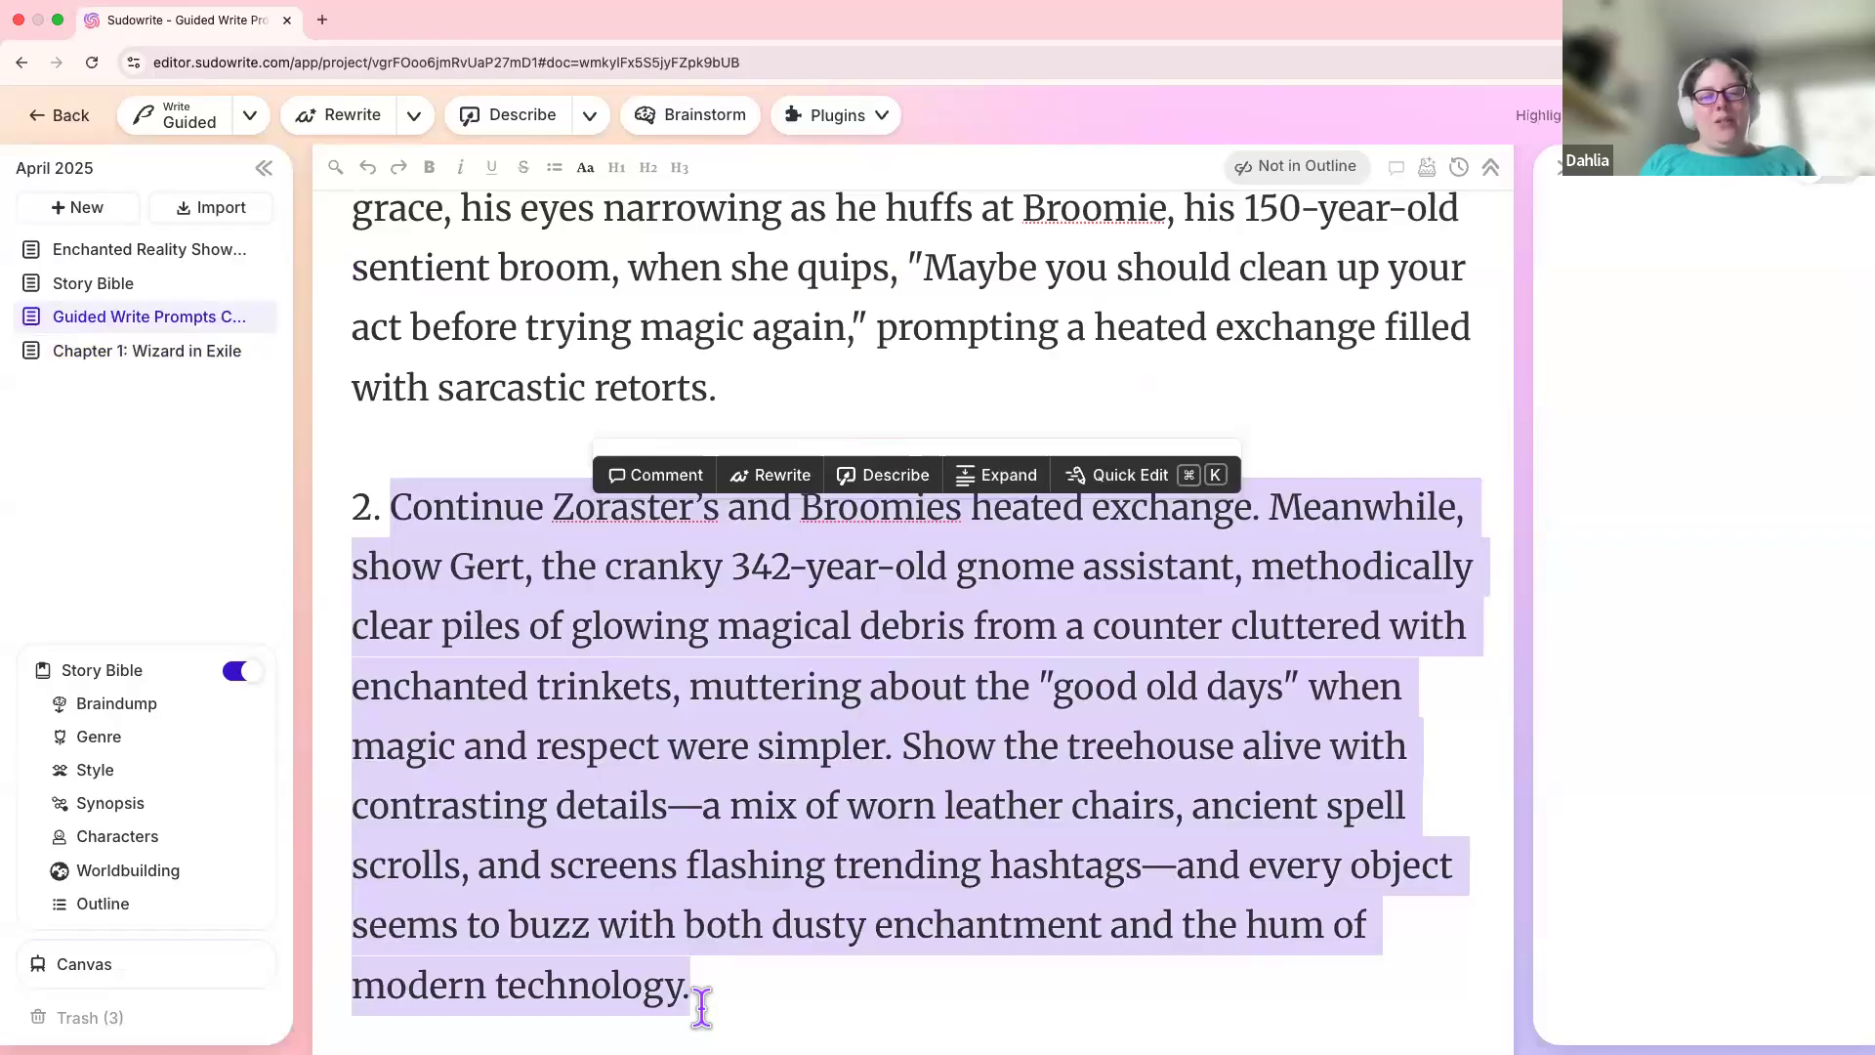
Step: Return to the "Chapter 1: Wizard in Exile" document and place the cursor after "social media spells! It"
click(110, 357)
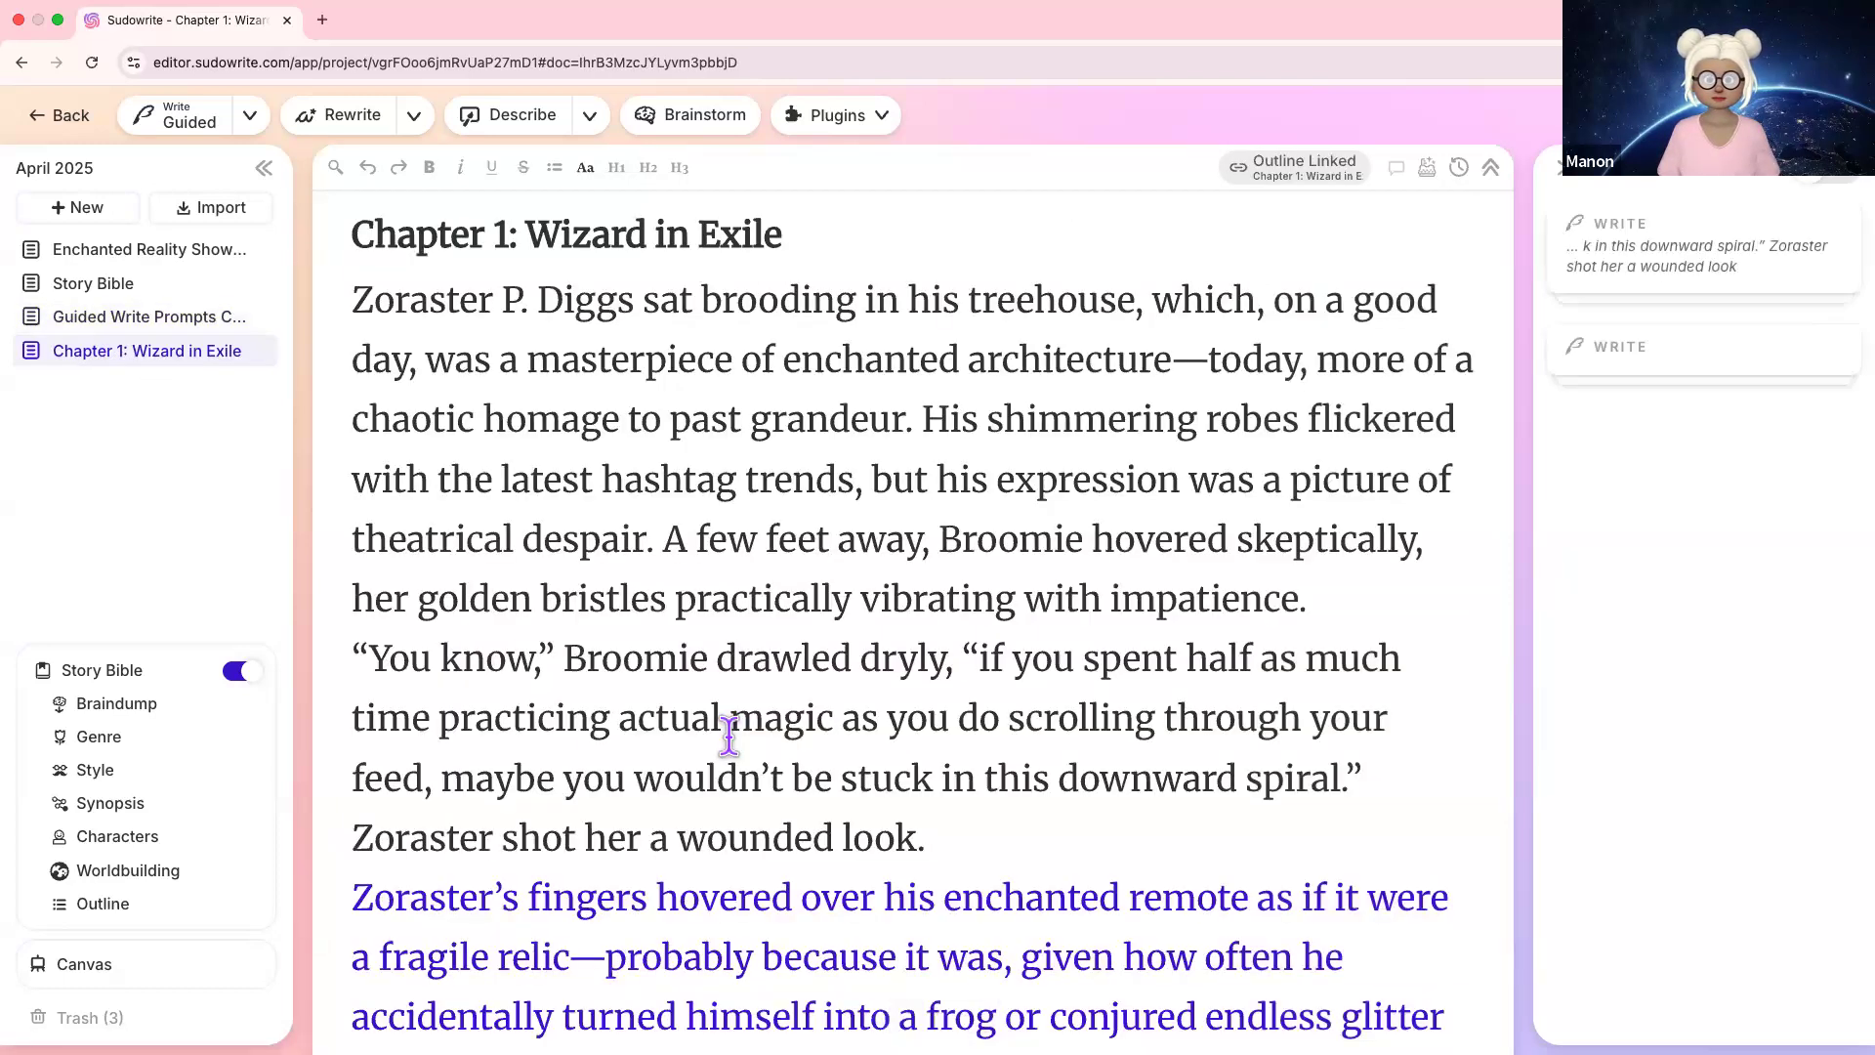
scroll(729, 741, down, 15)
click(1218, 458)
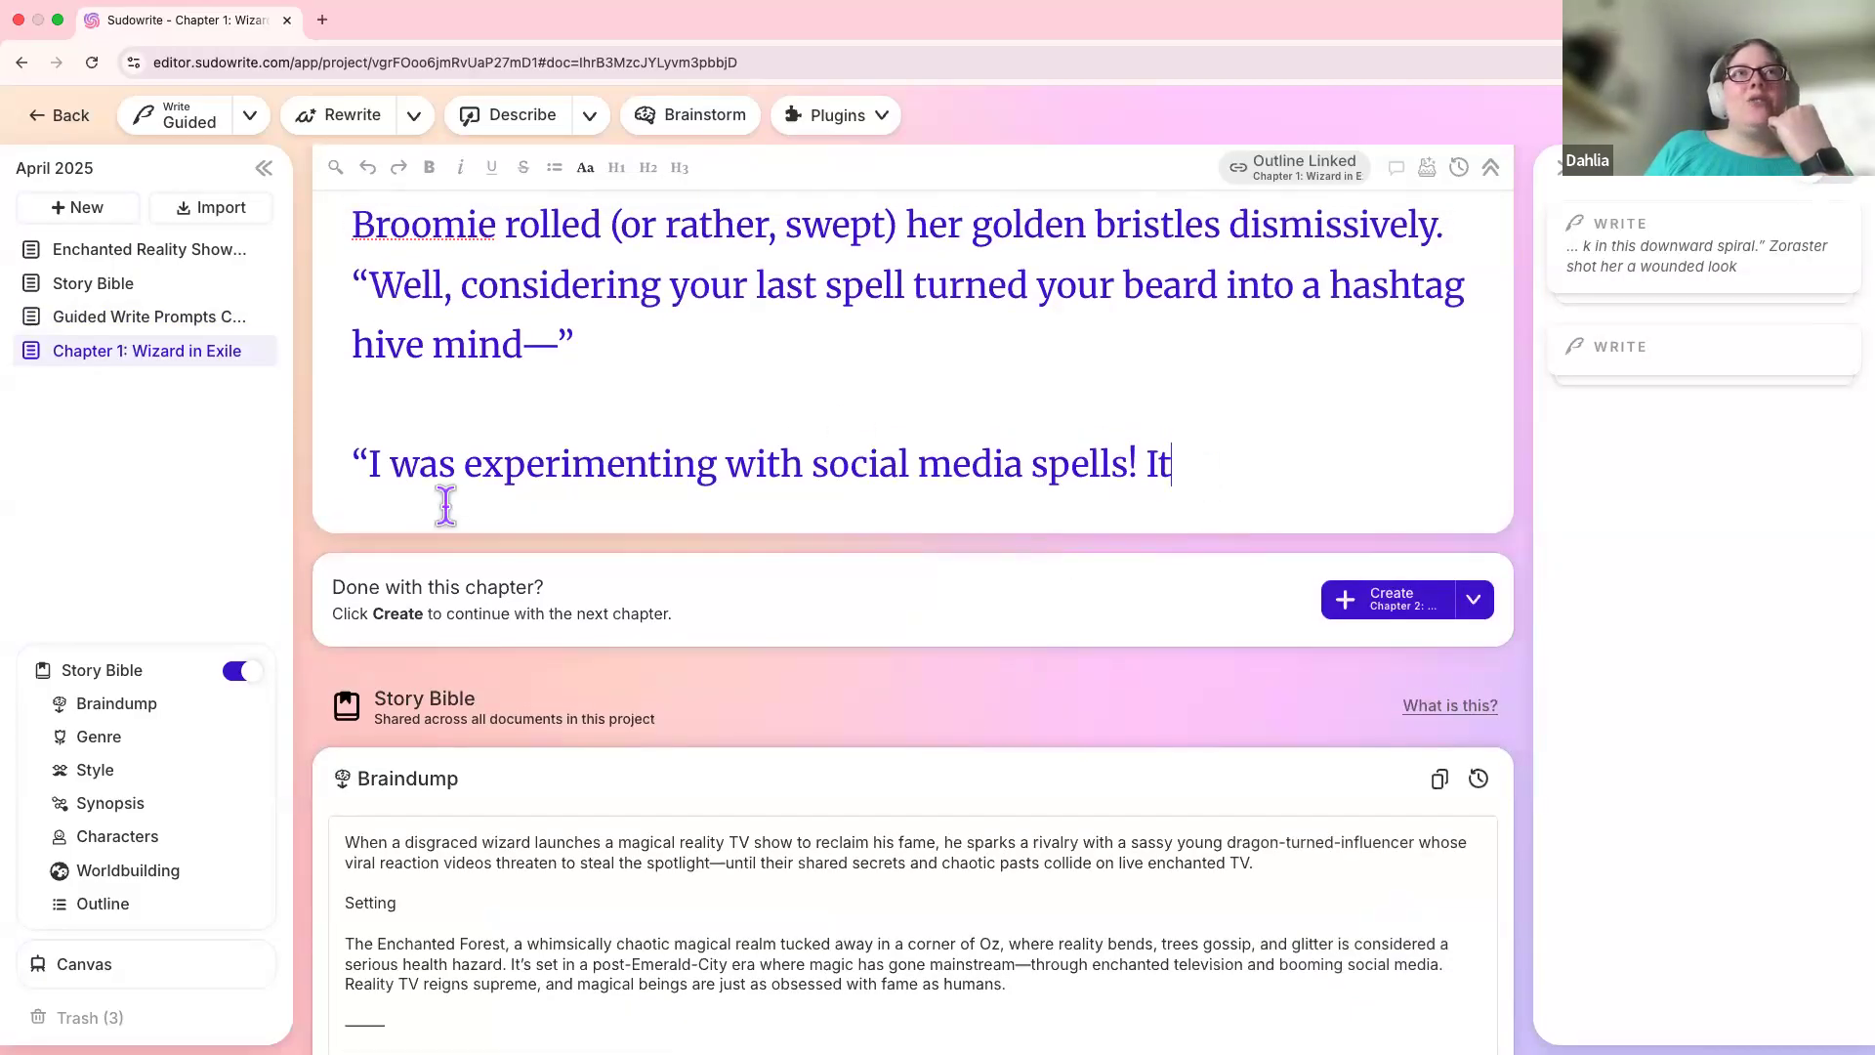
Step: Paste the copied second prompt as the Guided Write instruction, check its opening lines, and generate the continuation
click(262, 118)
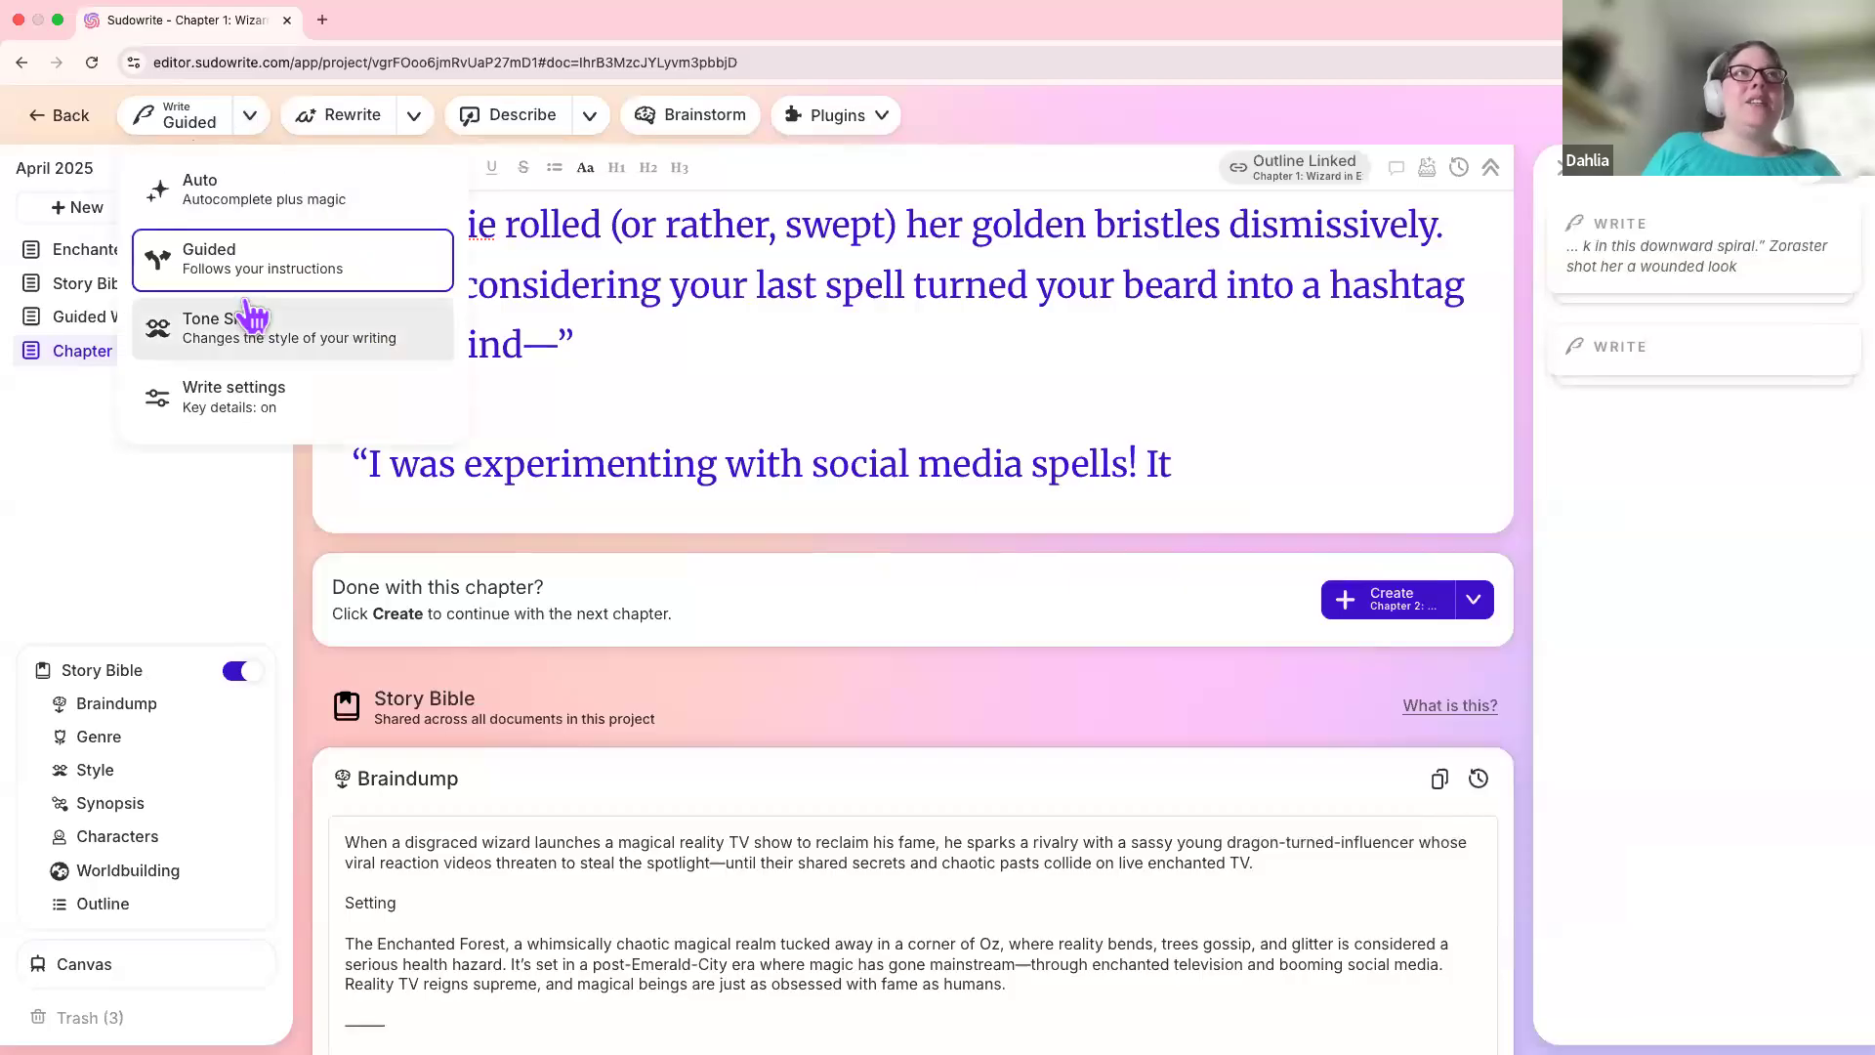
click(262, 260)
click(214, 284)
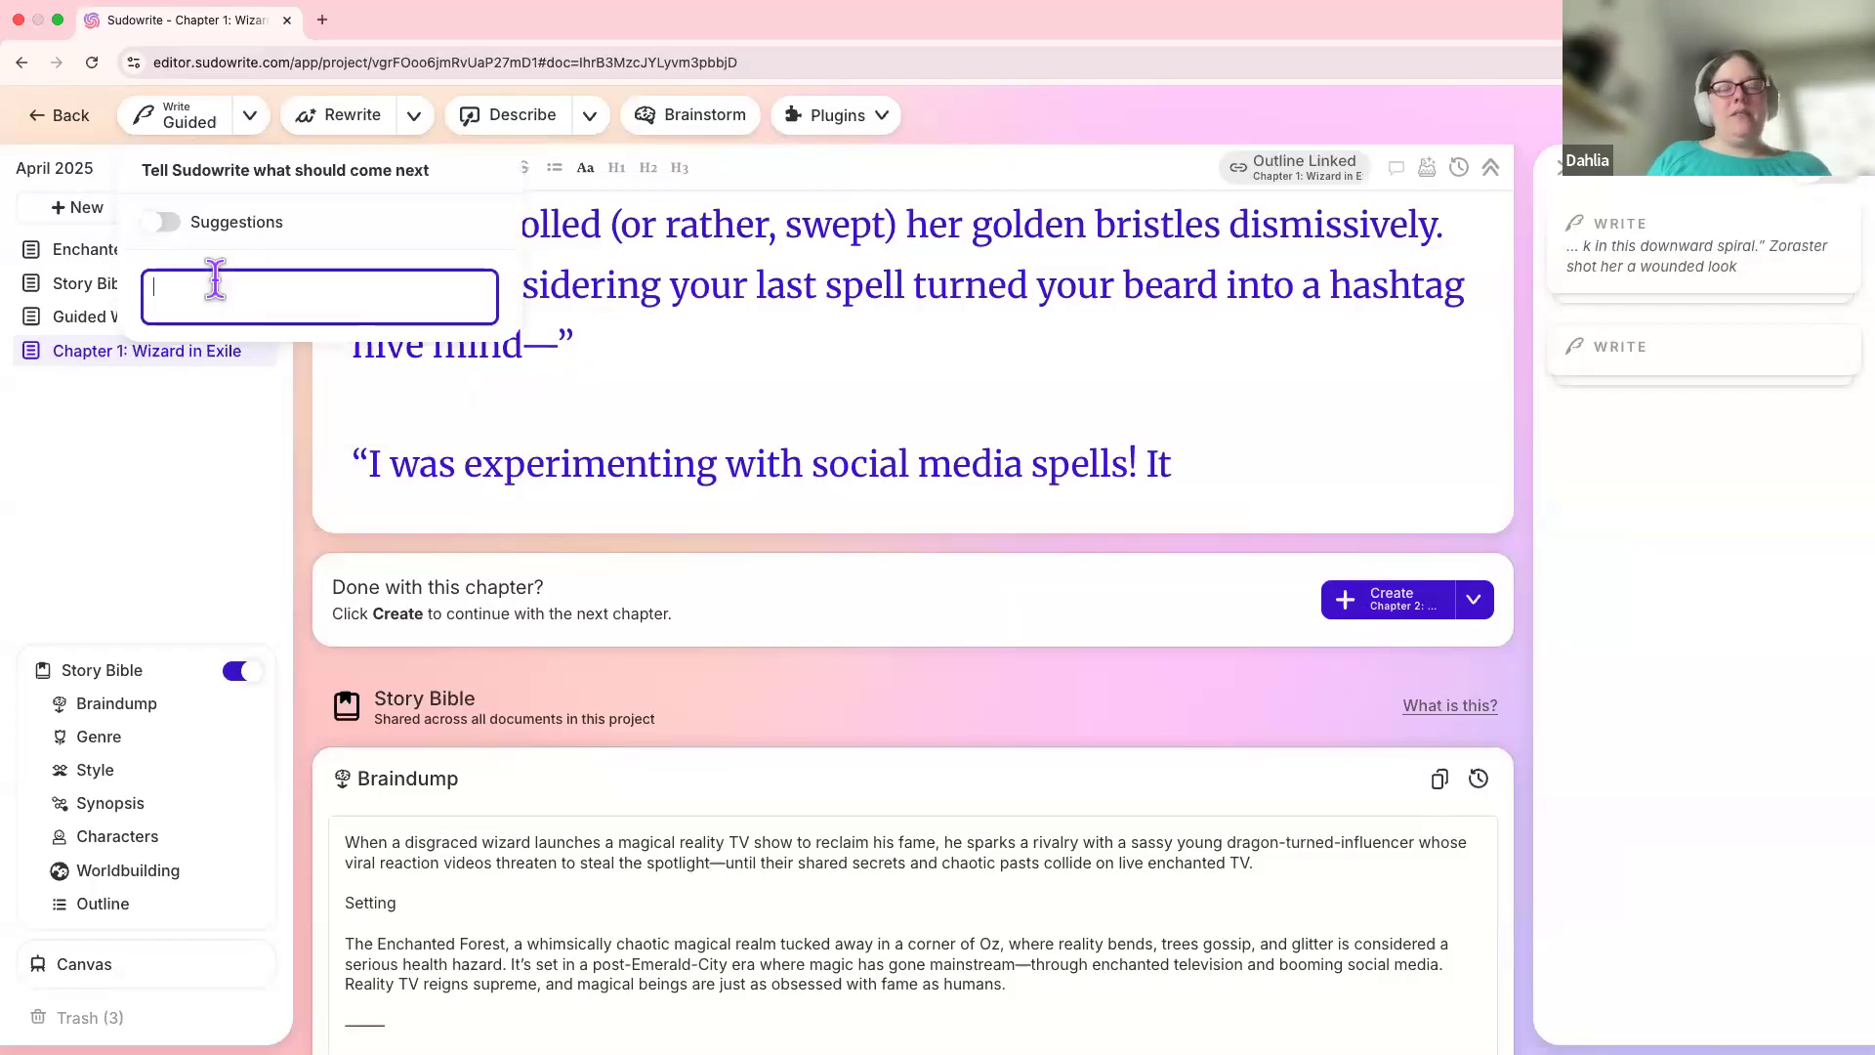
key(super+v)
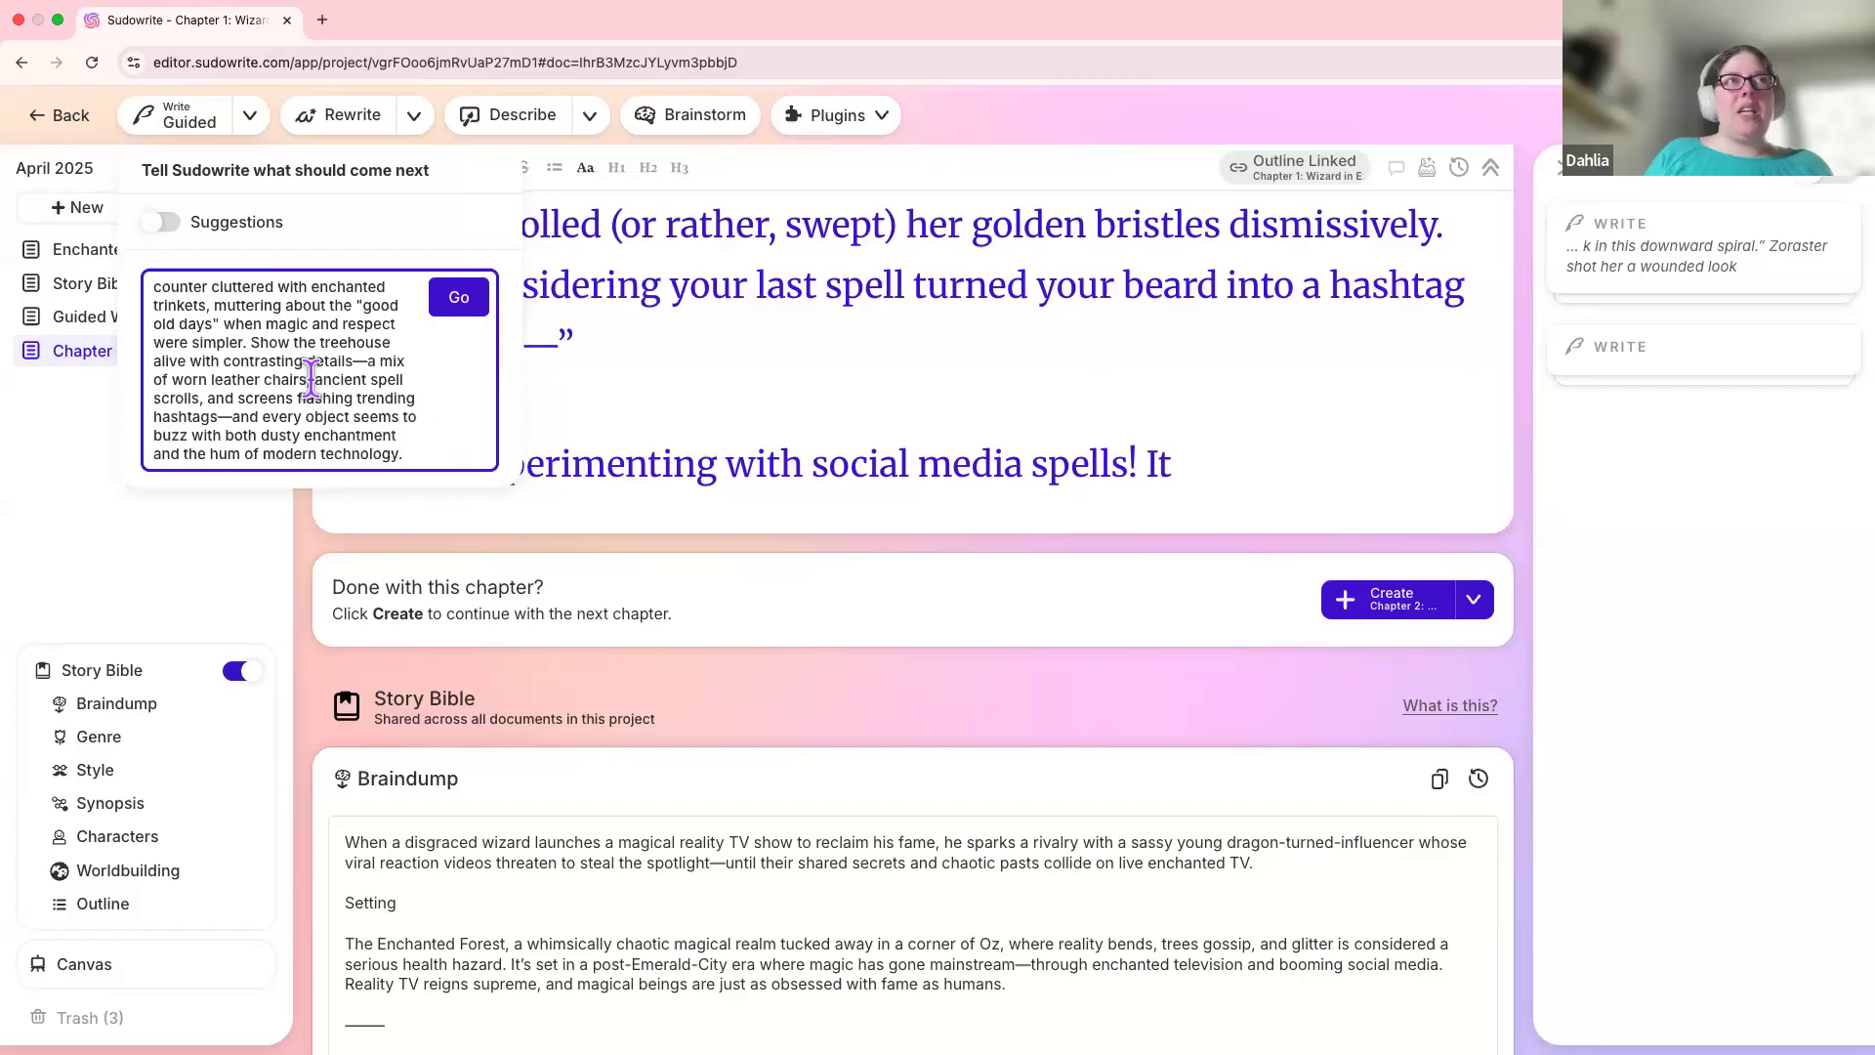
scroll(361, 390, up, 5)
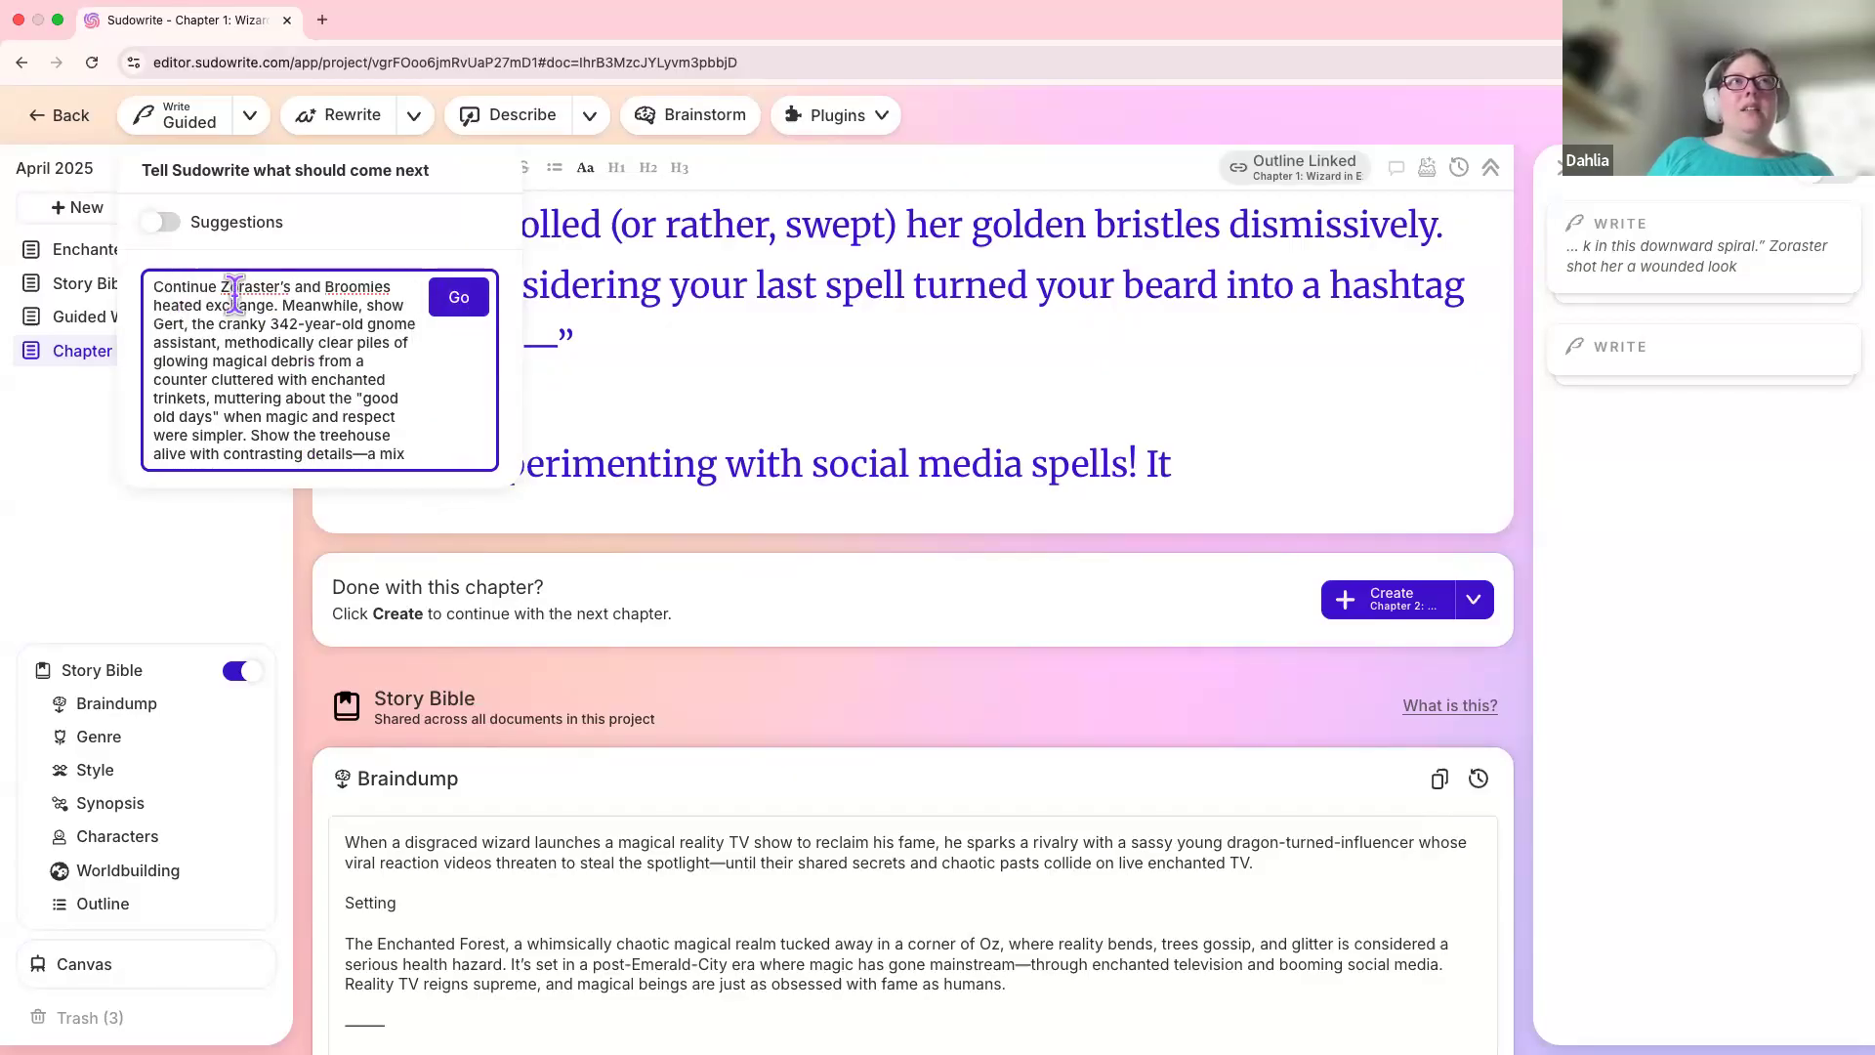
click(459, 299)
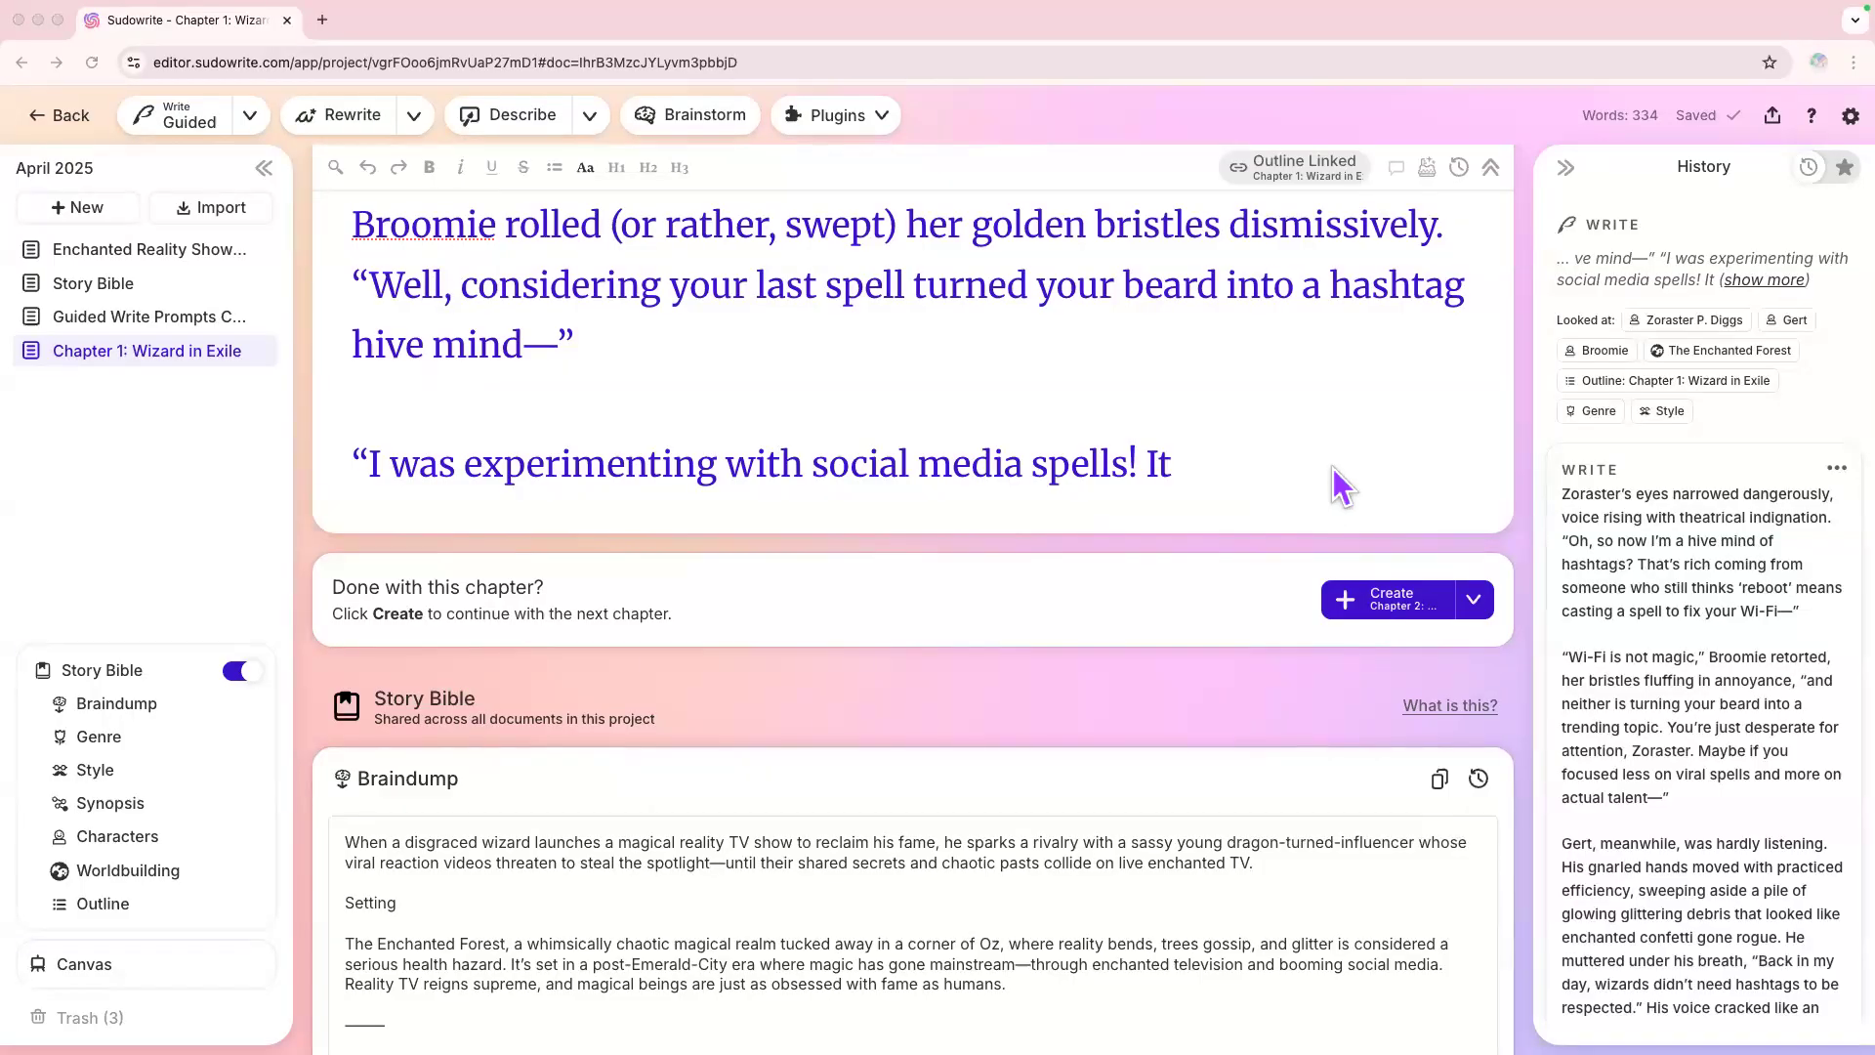
Step: Compare the new Write card's first paragraph with the chapter's unfinished last line to judge how well it continues
scroll(1331, 466, up, 1)
scroll(1332, 466, up, 2)
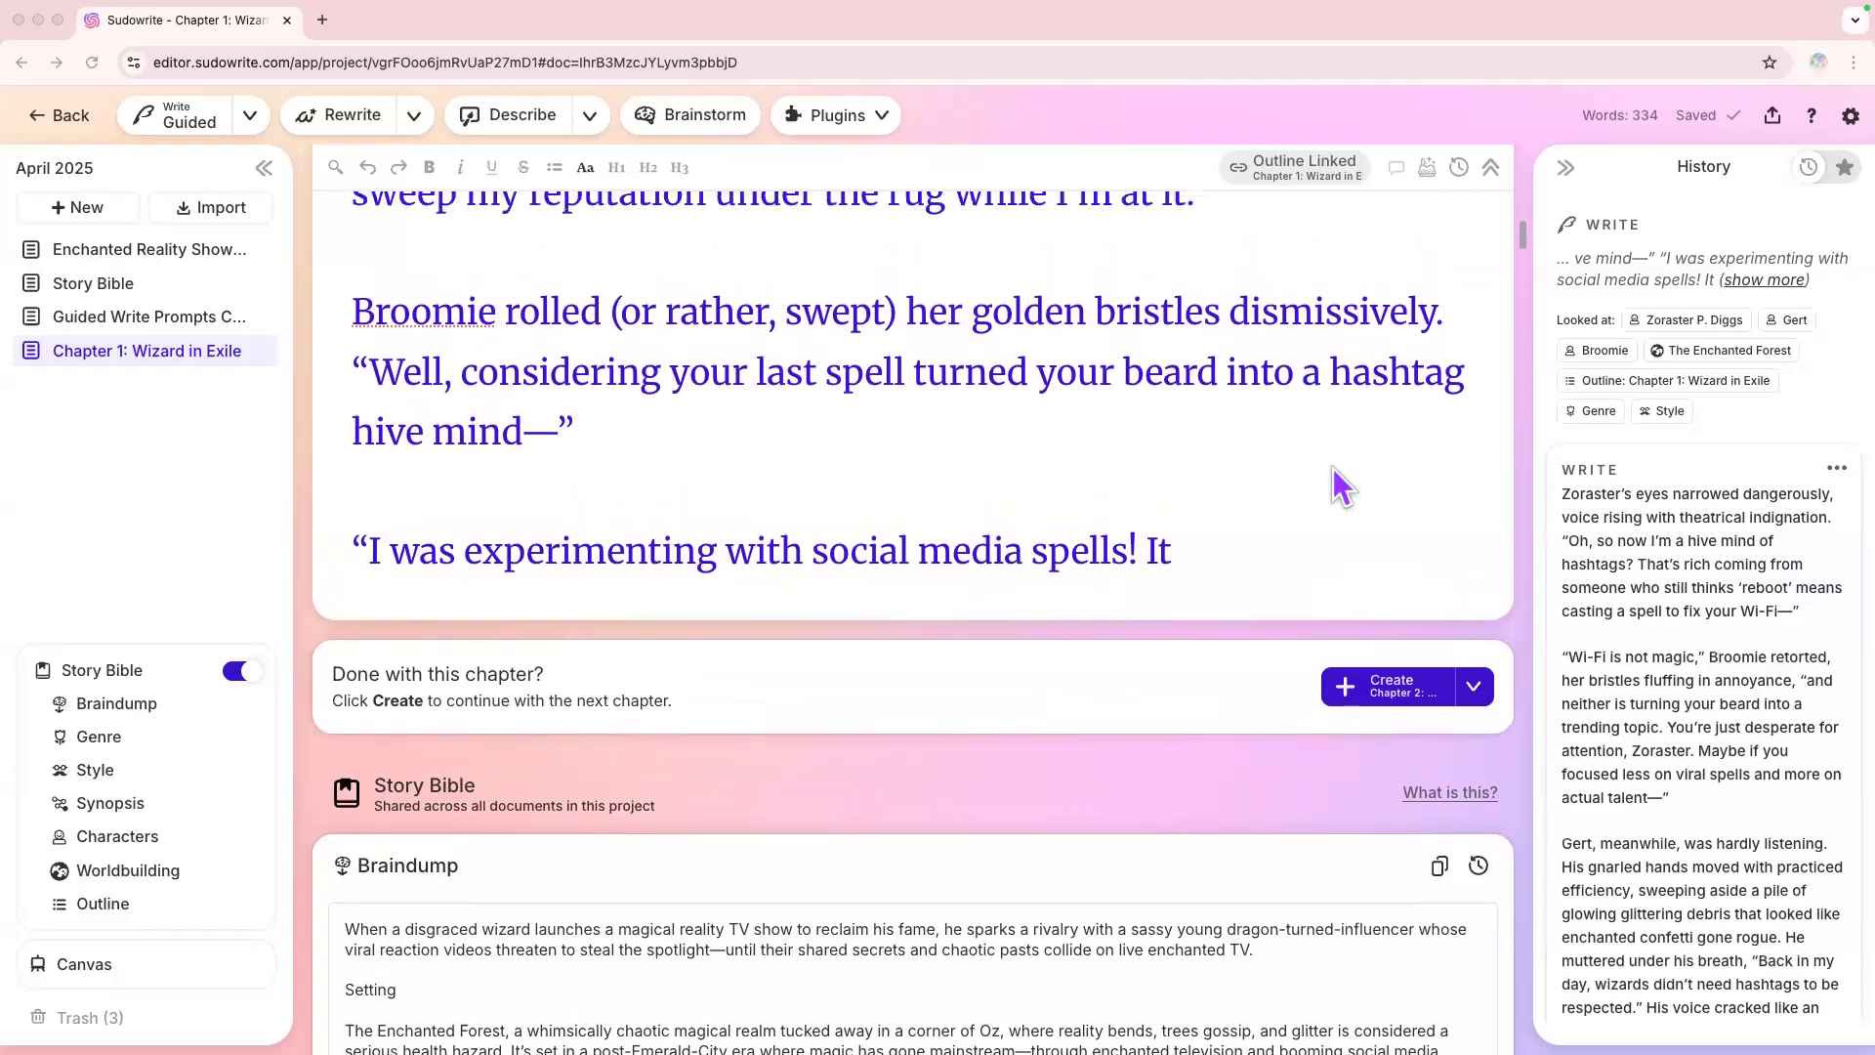
scroll(1332, 467, up, 2)
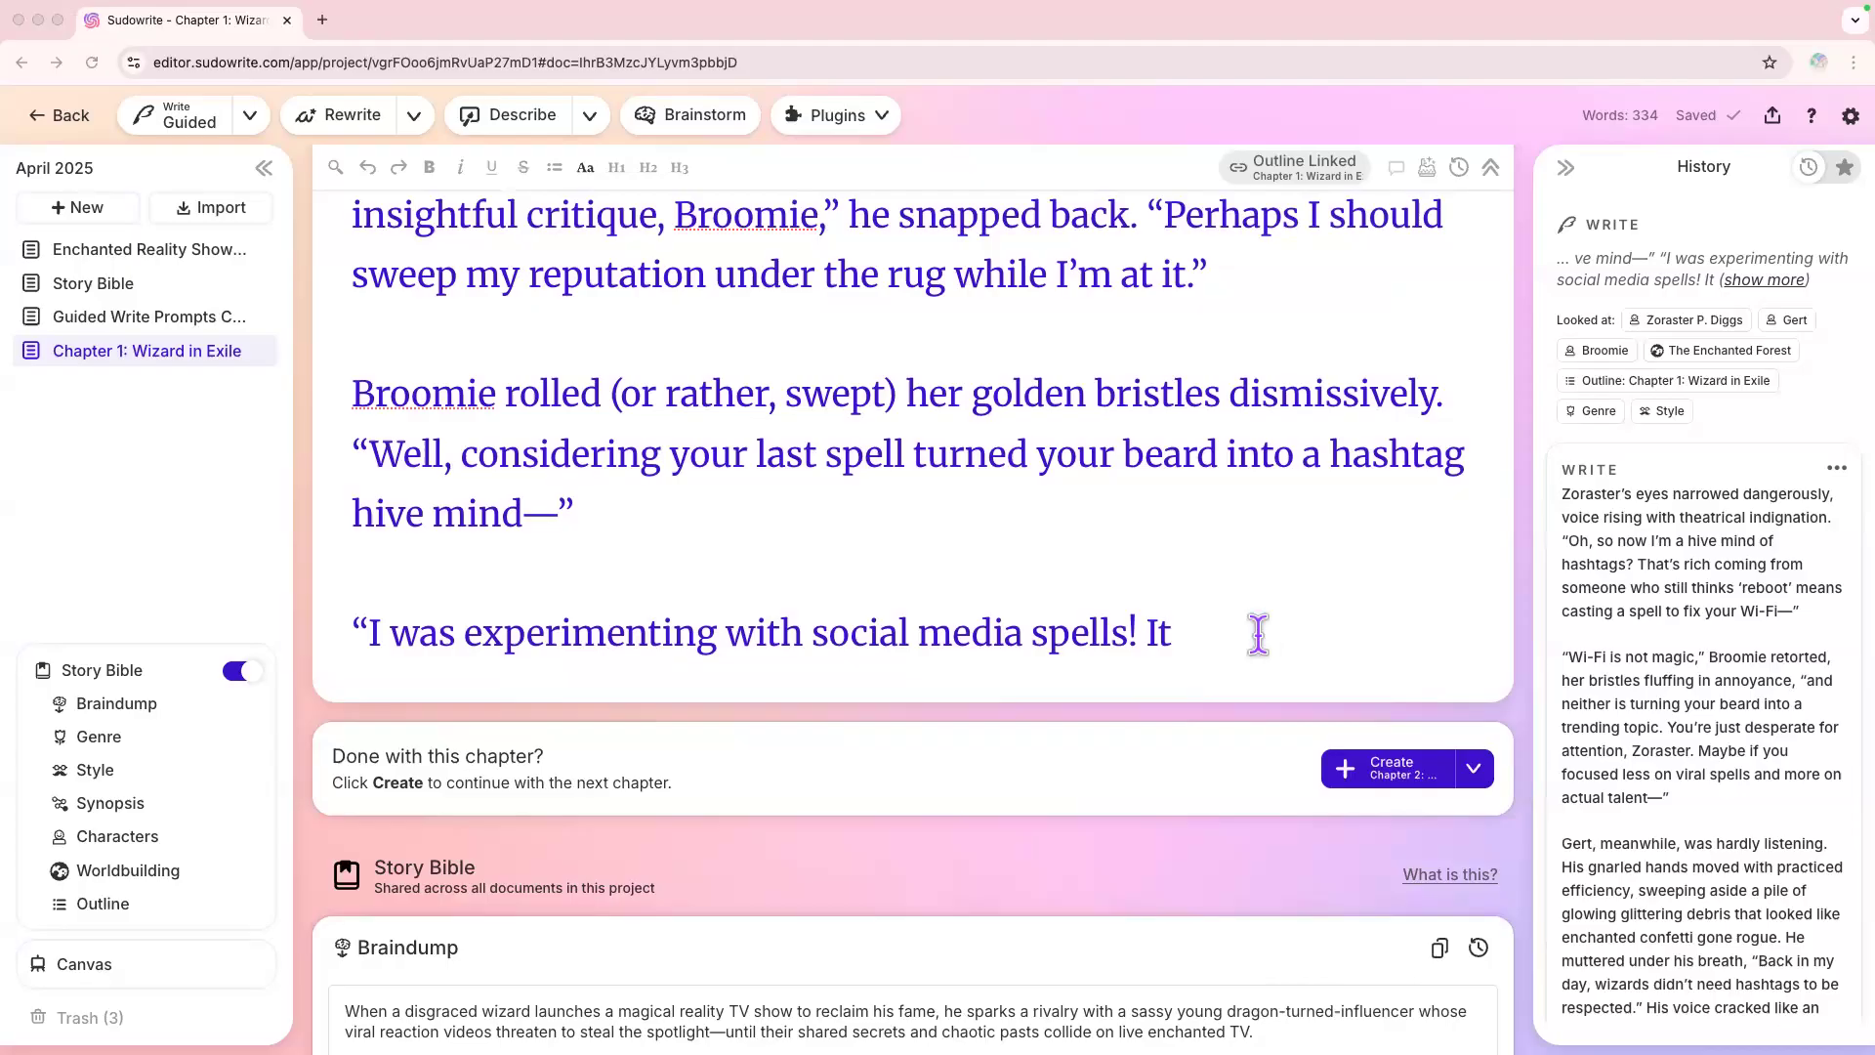
click(1182, 625)
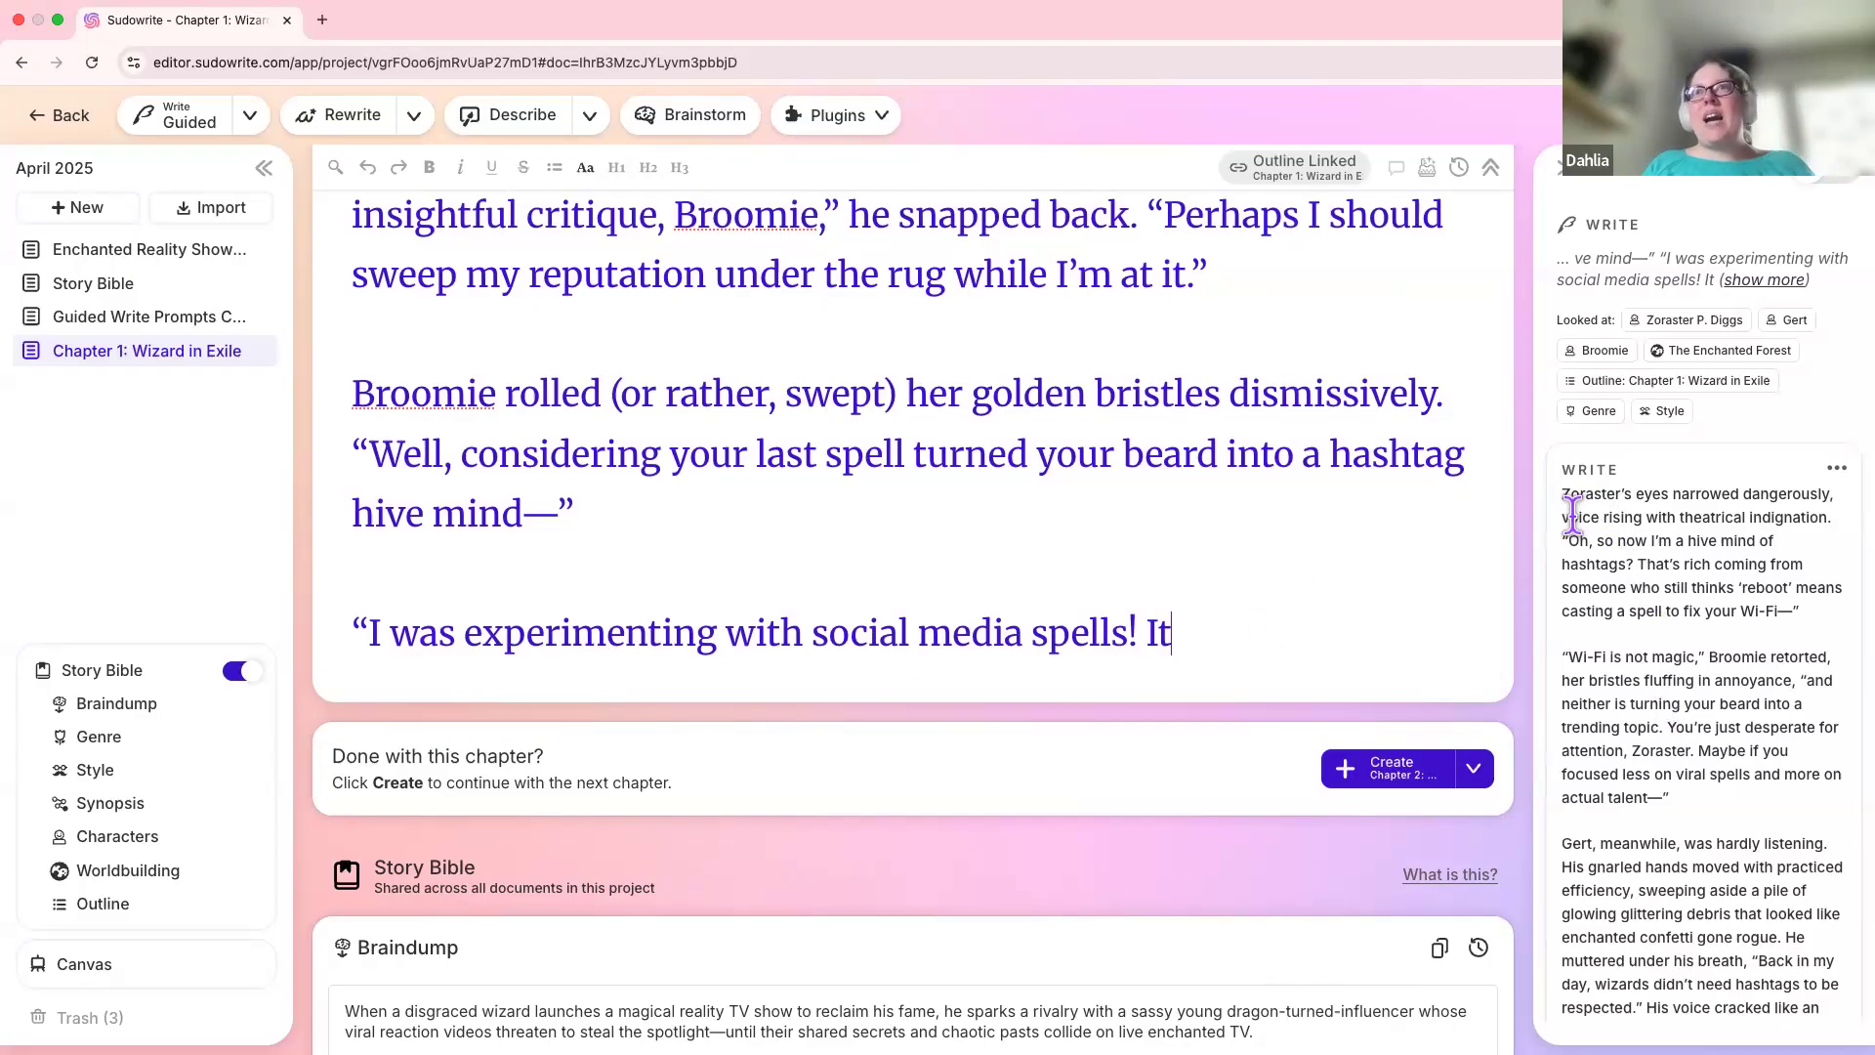
drag(1565, 501, 1817, 625)
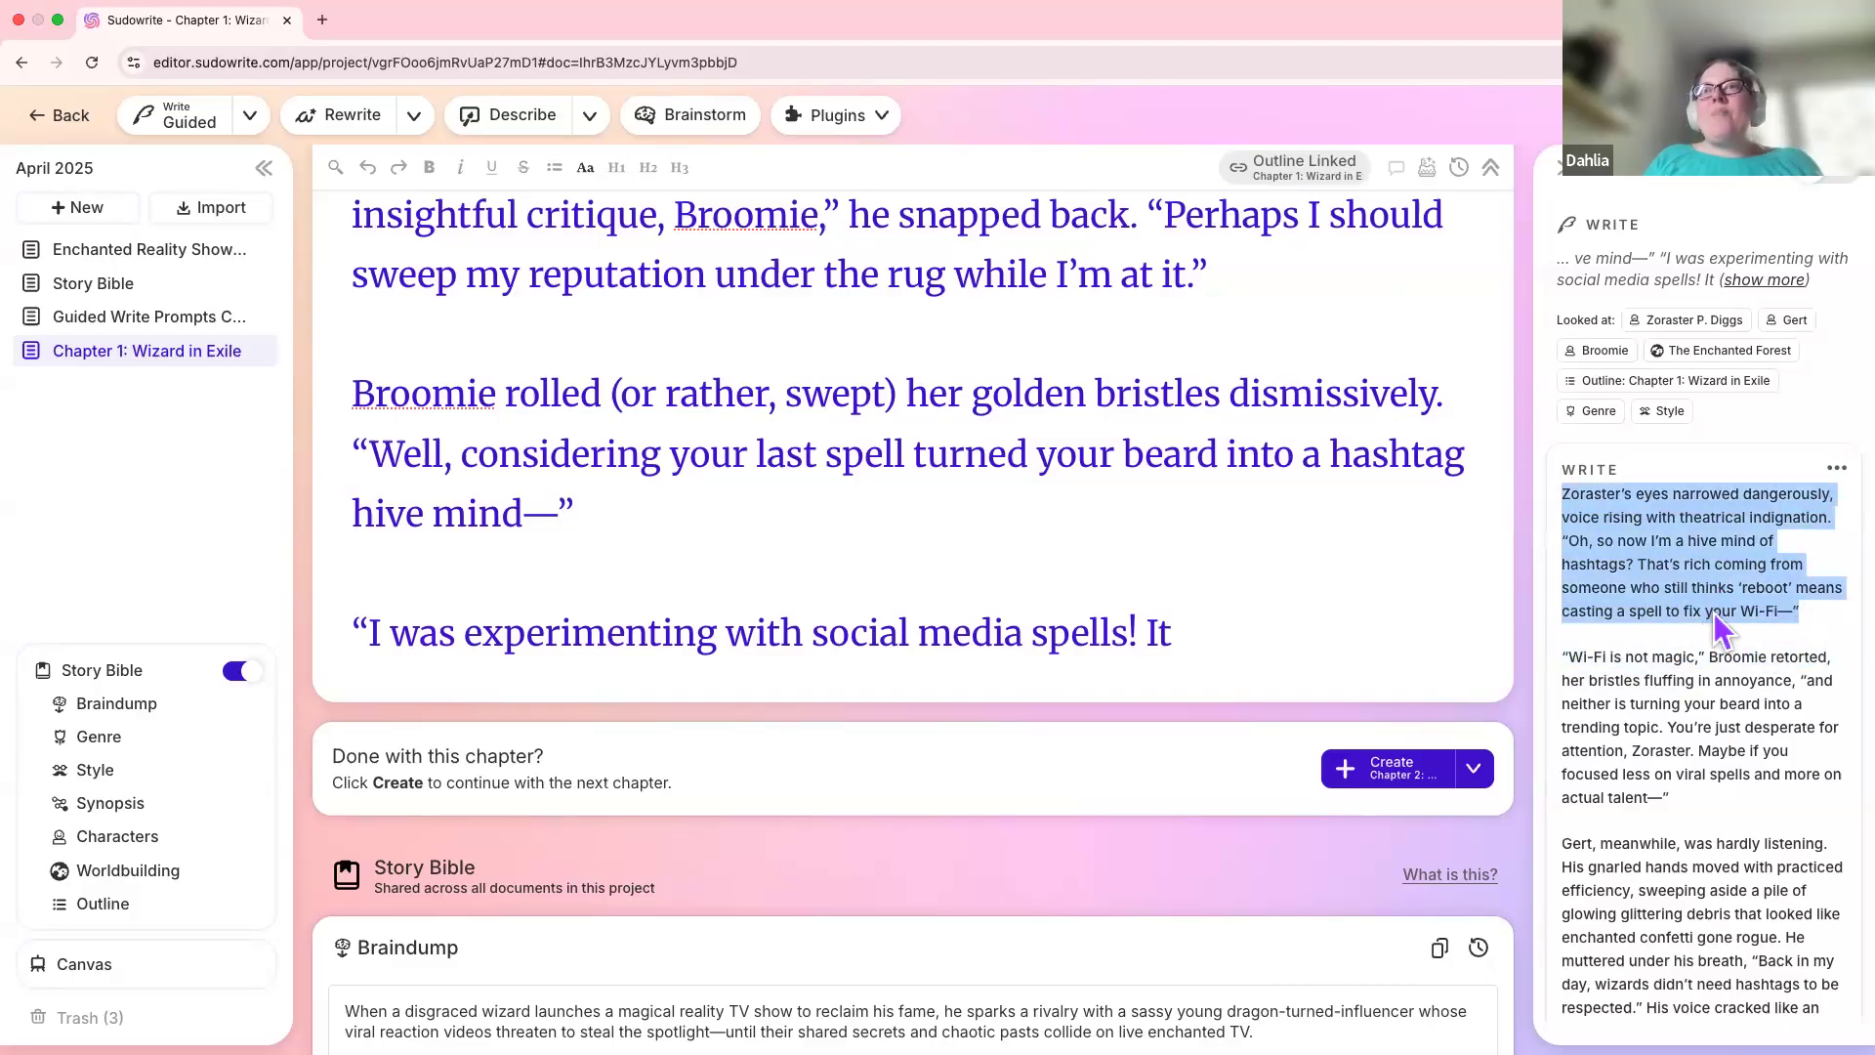
click(1234, 617)
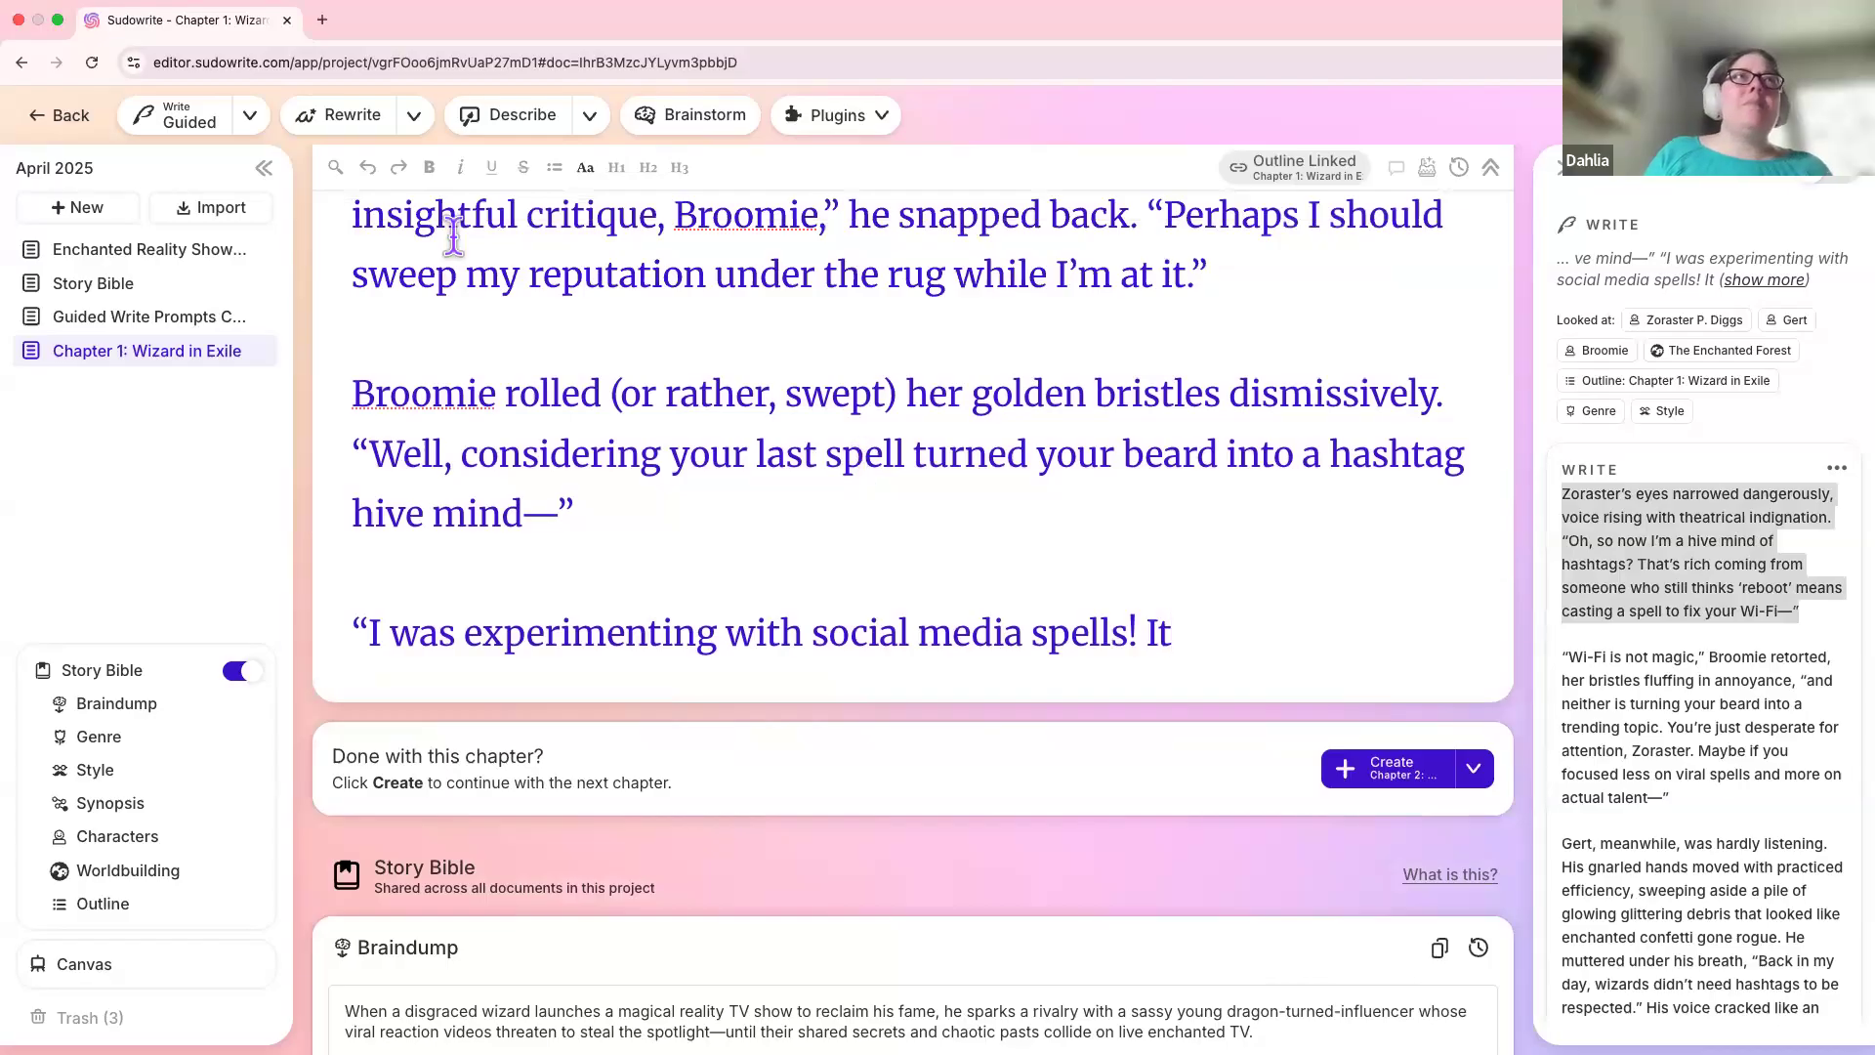
Step: Check the Prose Mode and other options in the Write settings and leave them as they are
click(258, 118)
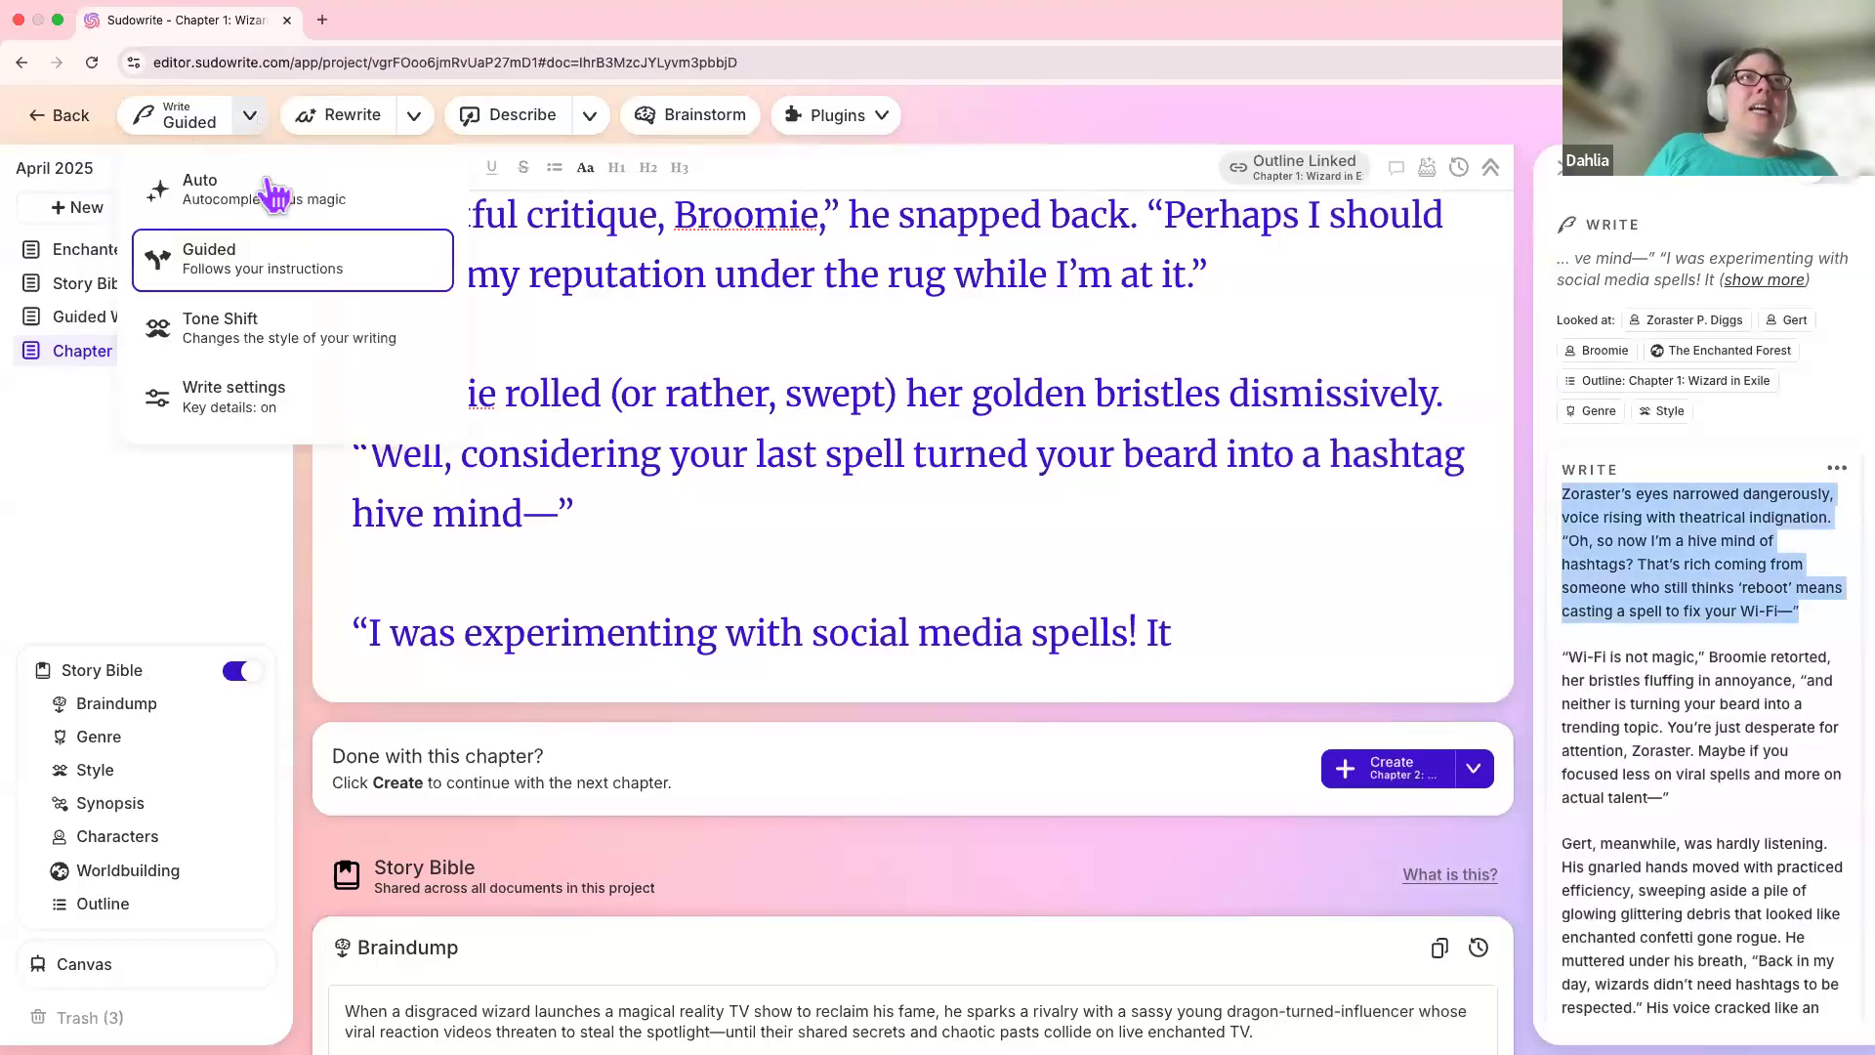
click(313, 388)
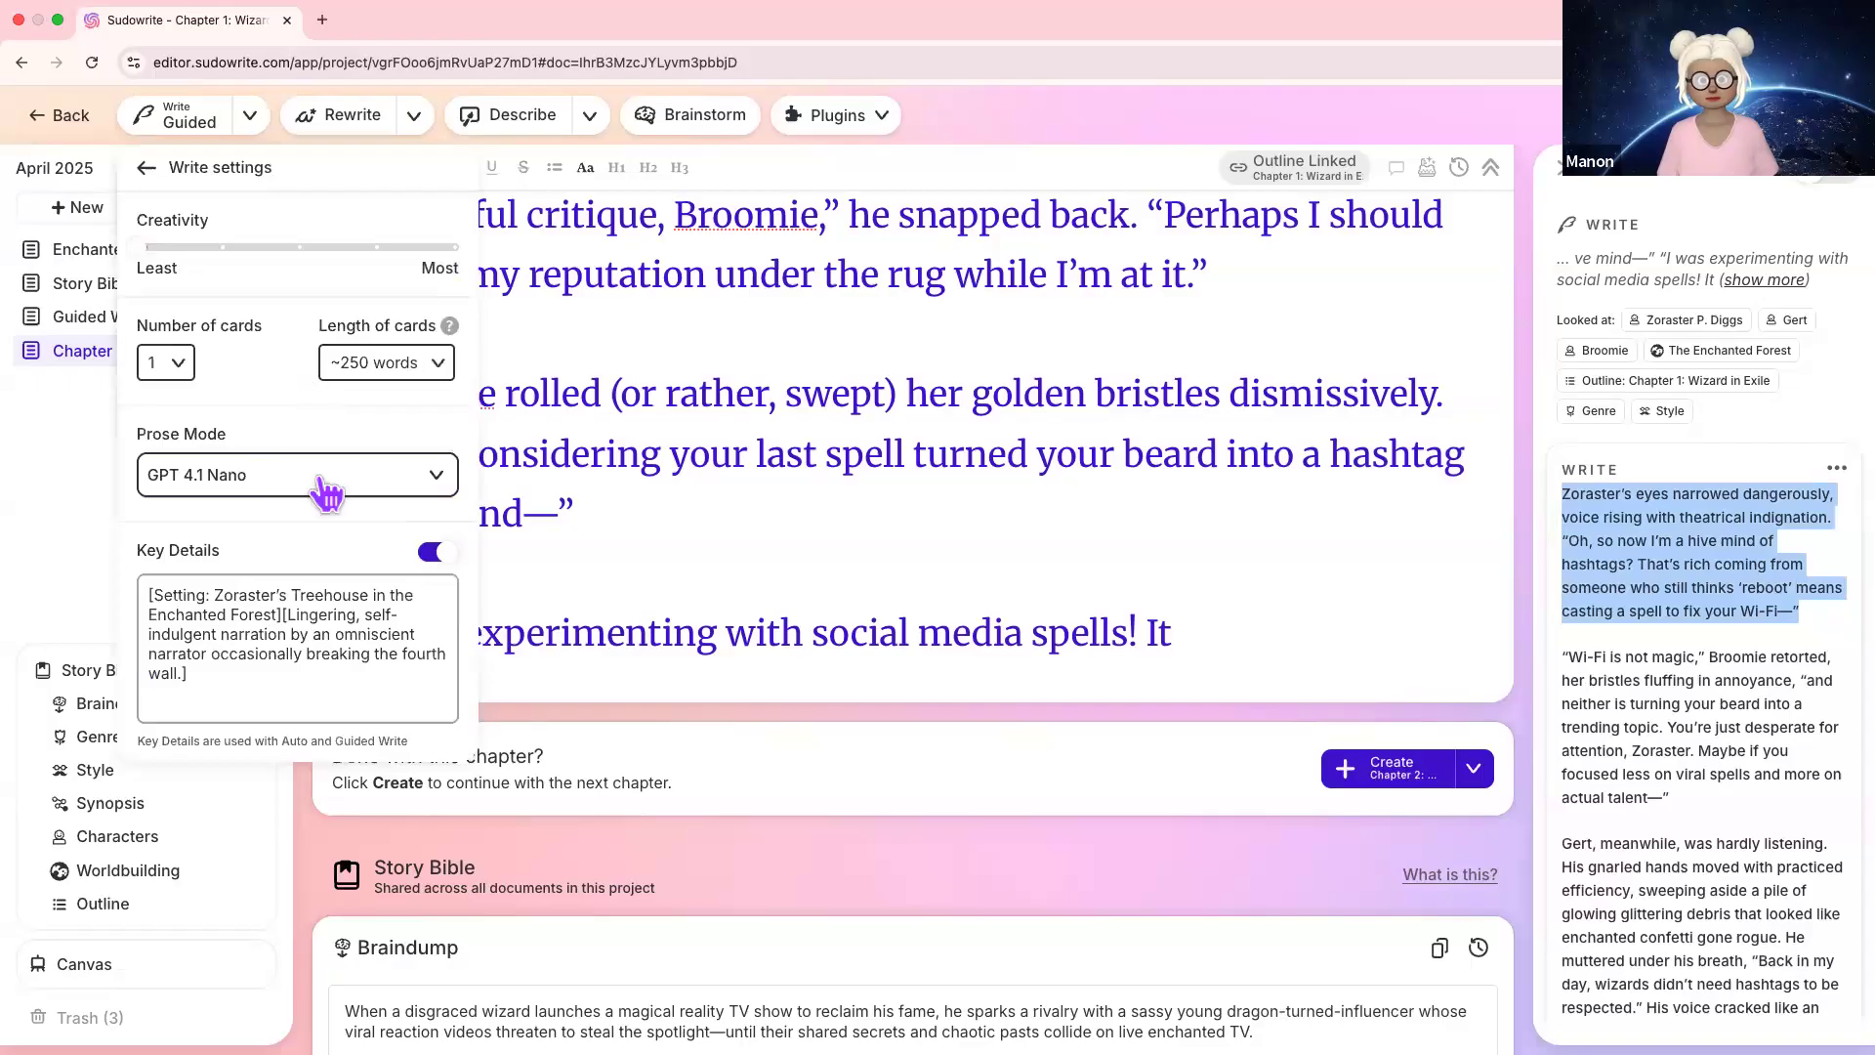
click(1099, 553)
Step: Close the Write settings and read through the new Write card against the chapter's unfinished last line
click(1227, 630)
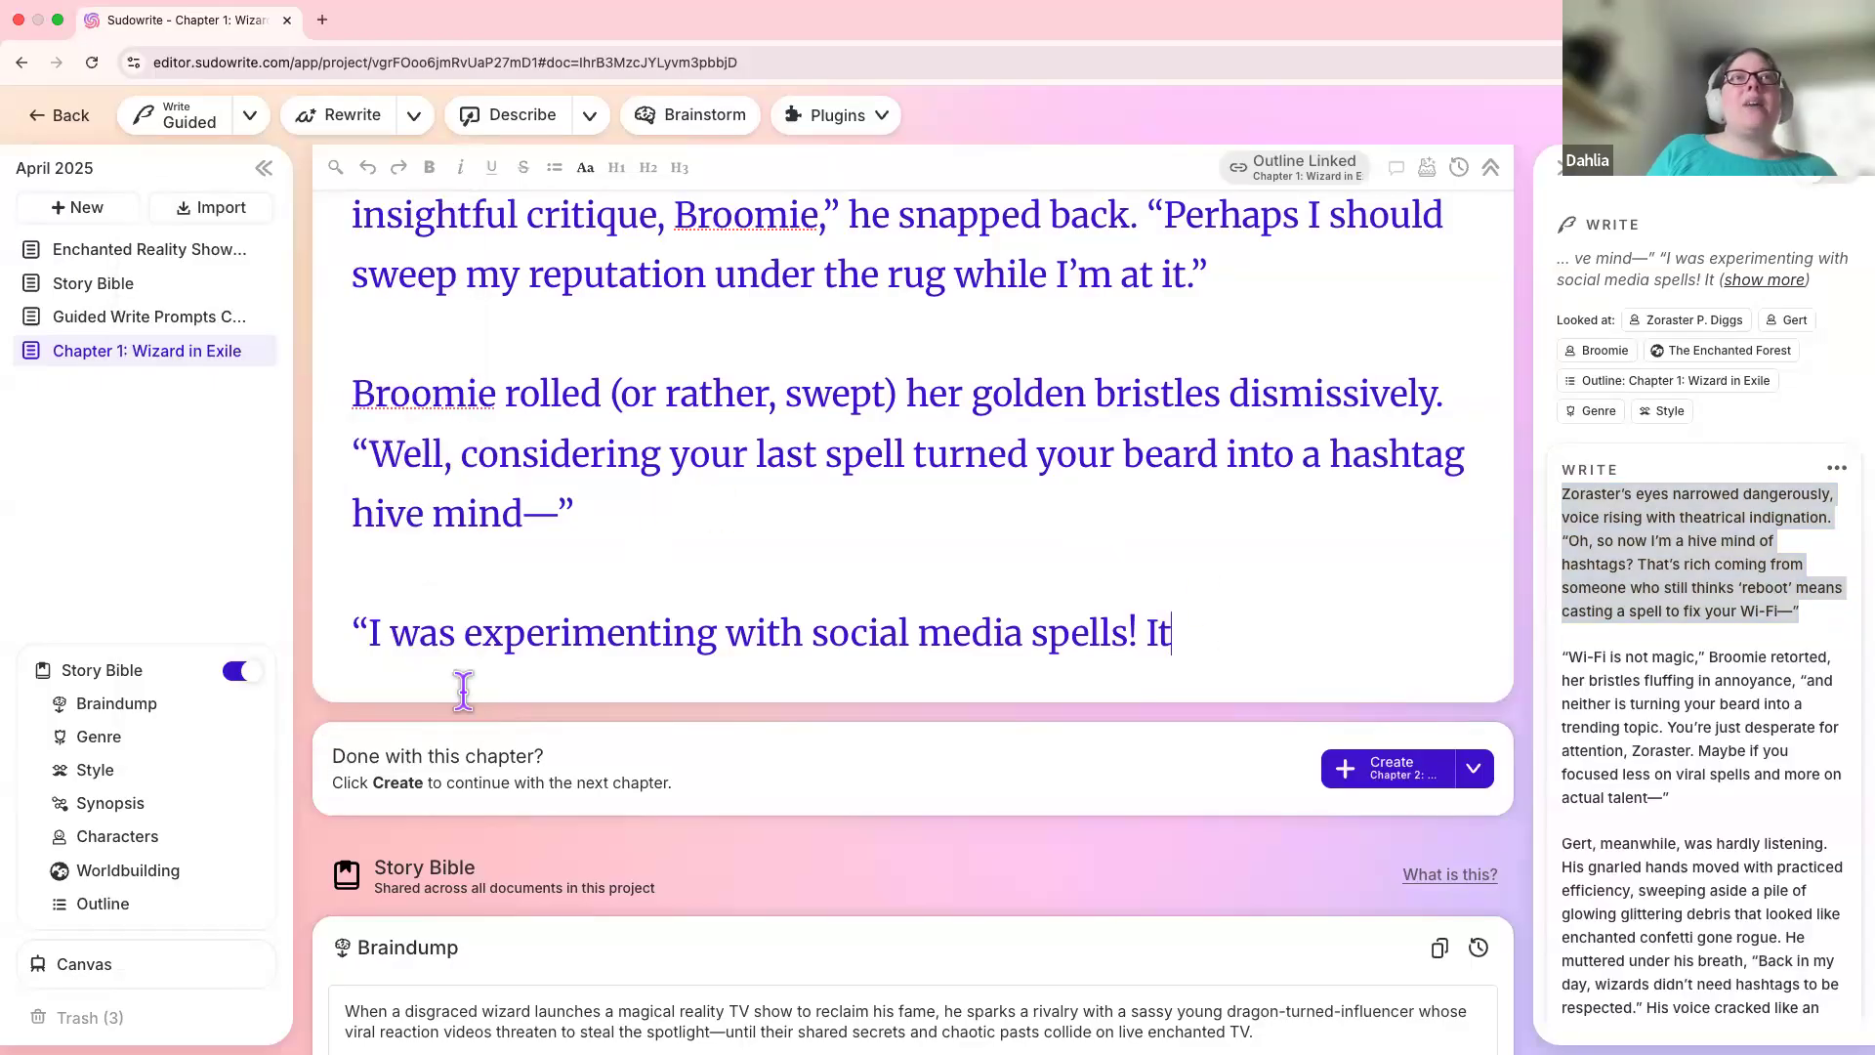
shift+click(427, 625)
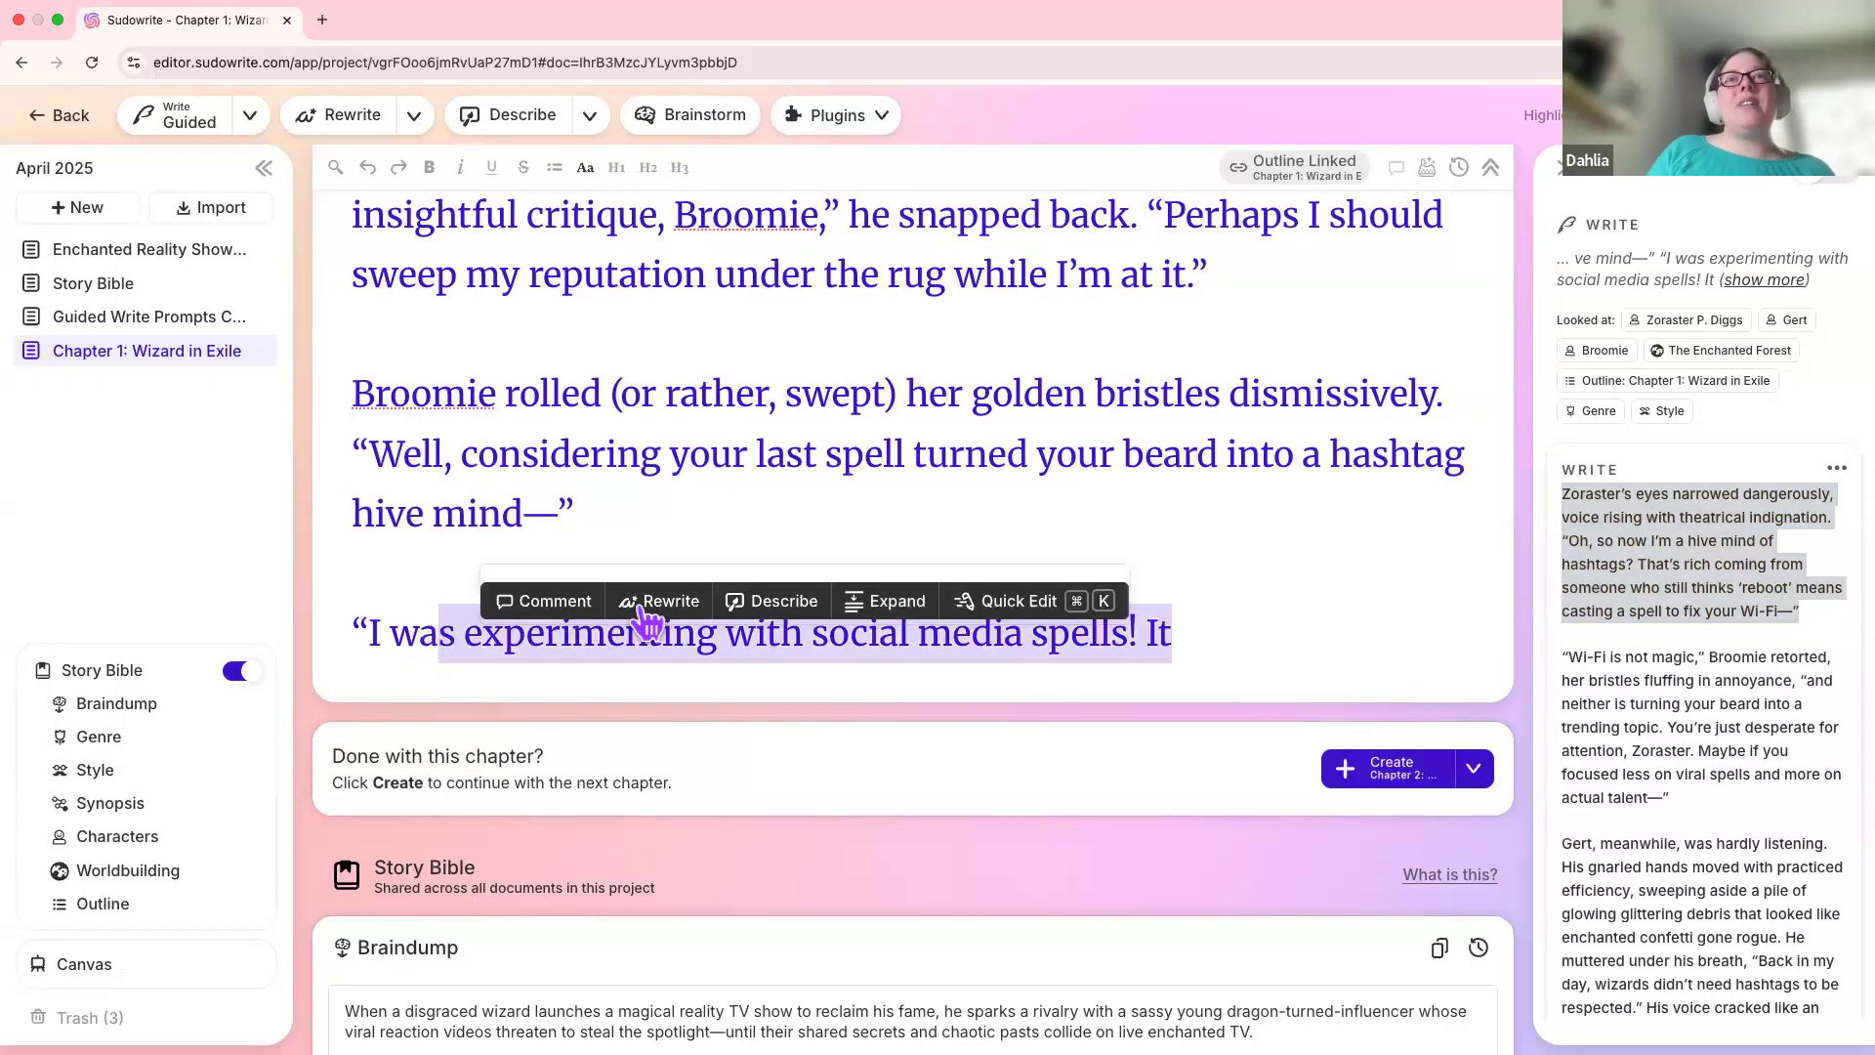
click(1207, 640)
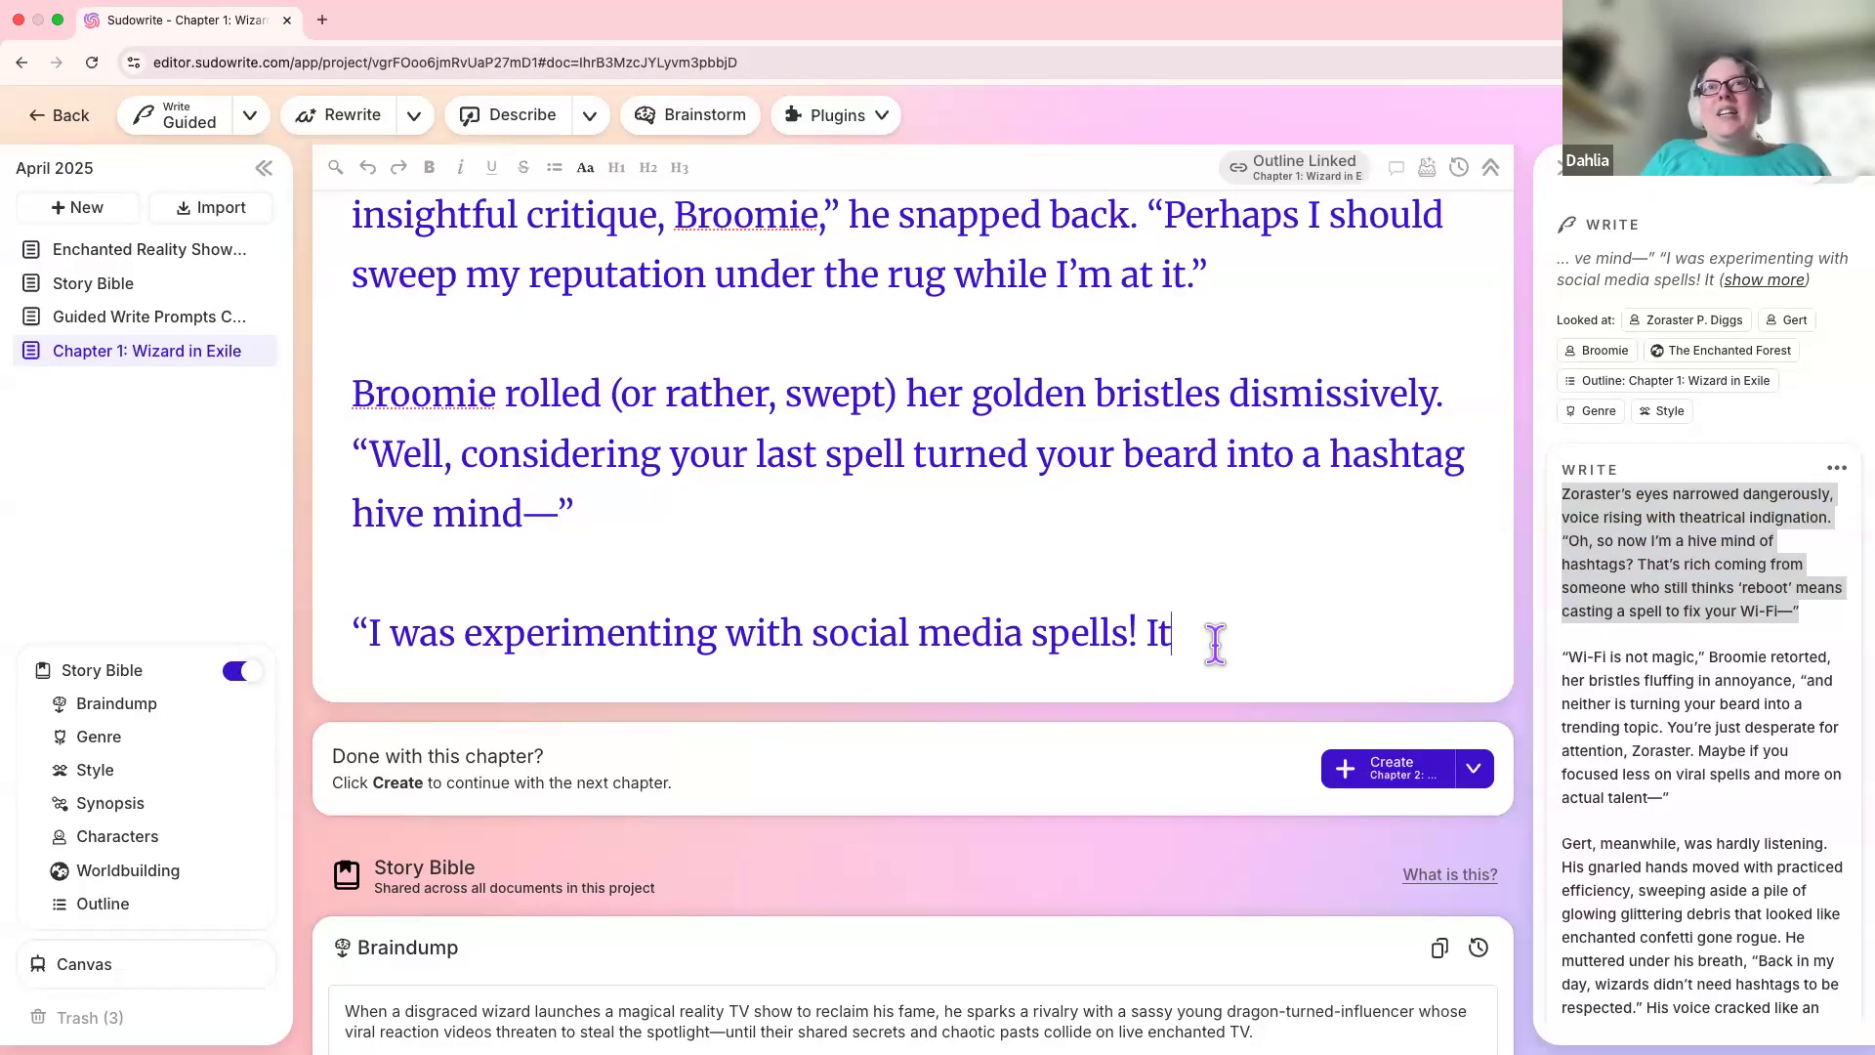
scroll(1664, 713, down, 5)
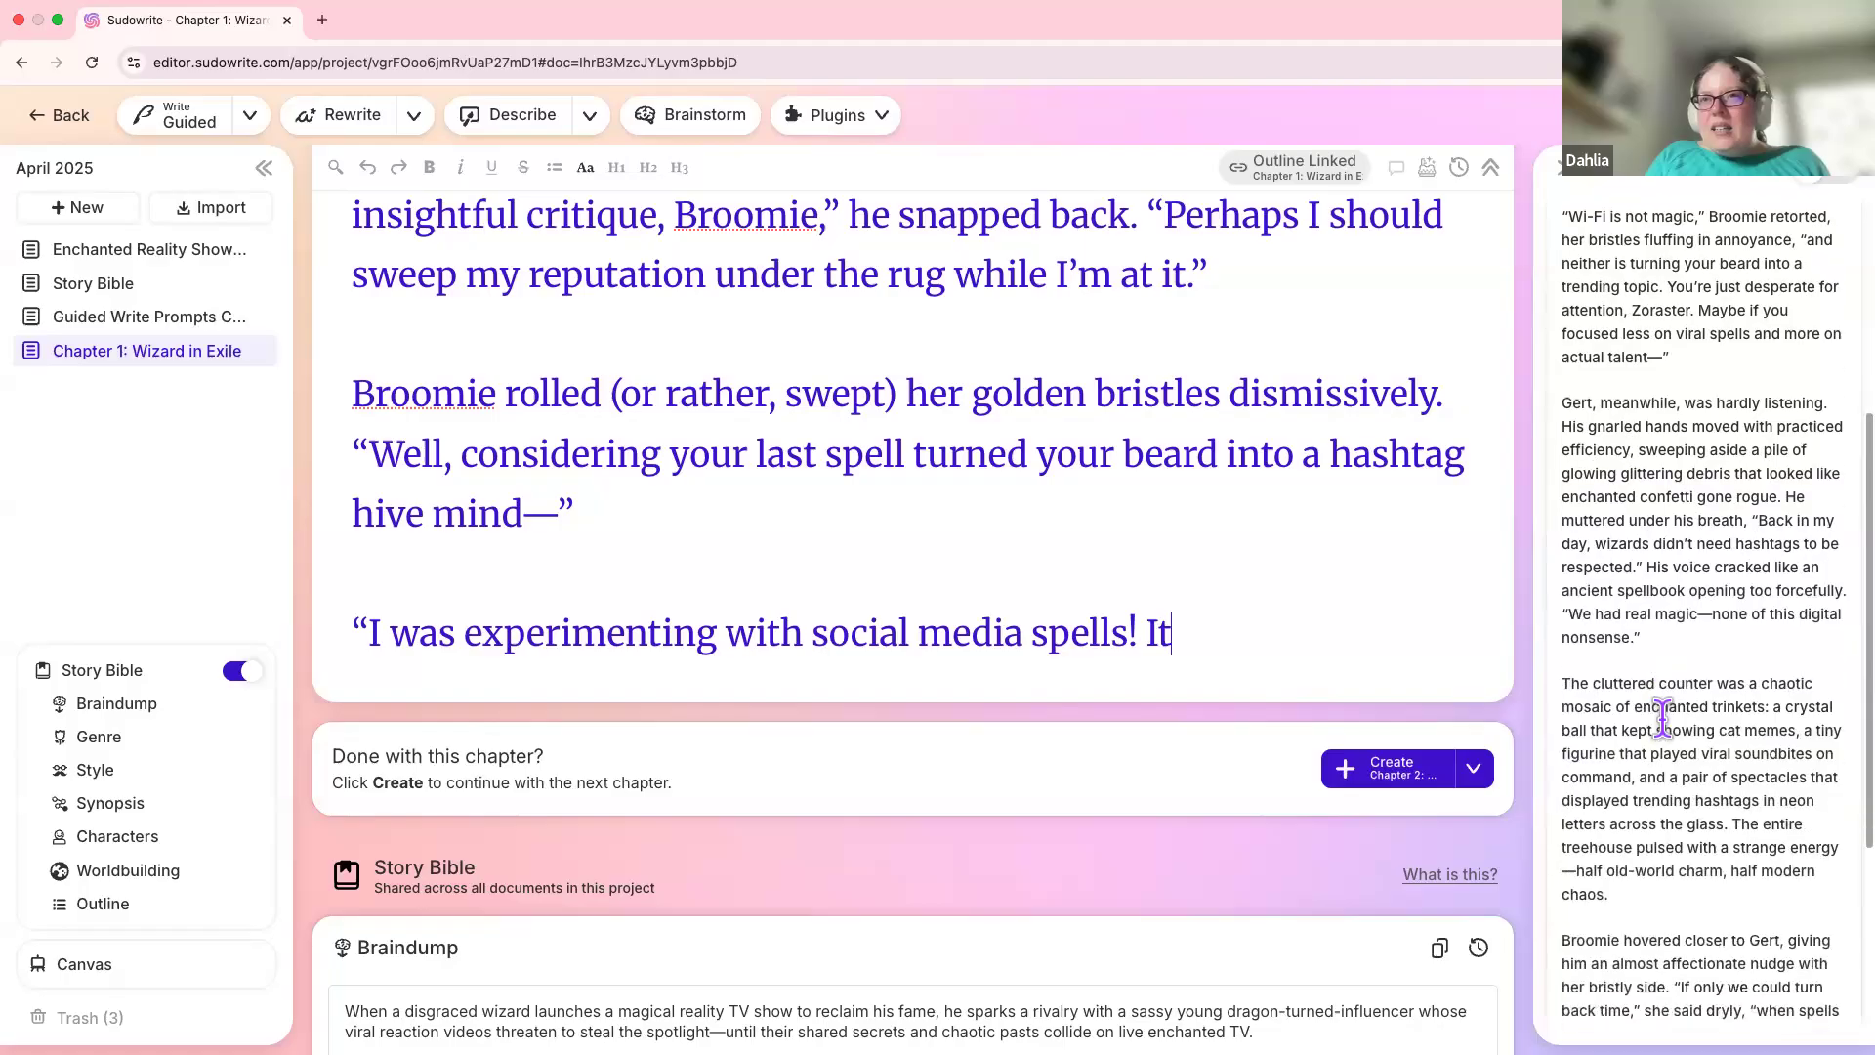
scroll(1663, 718, down, 3)
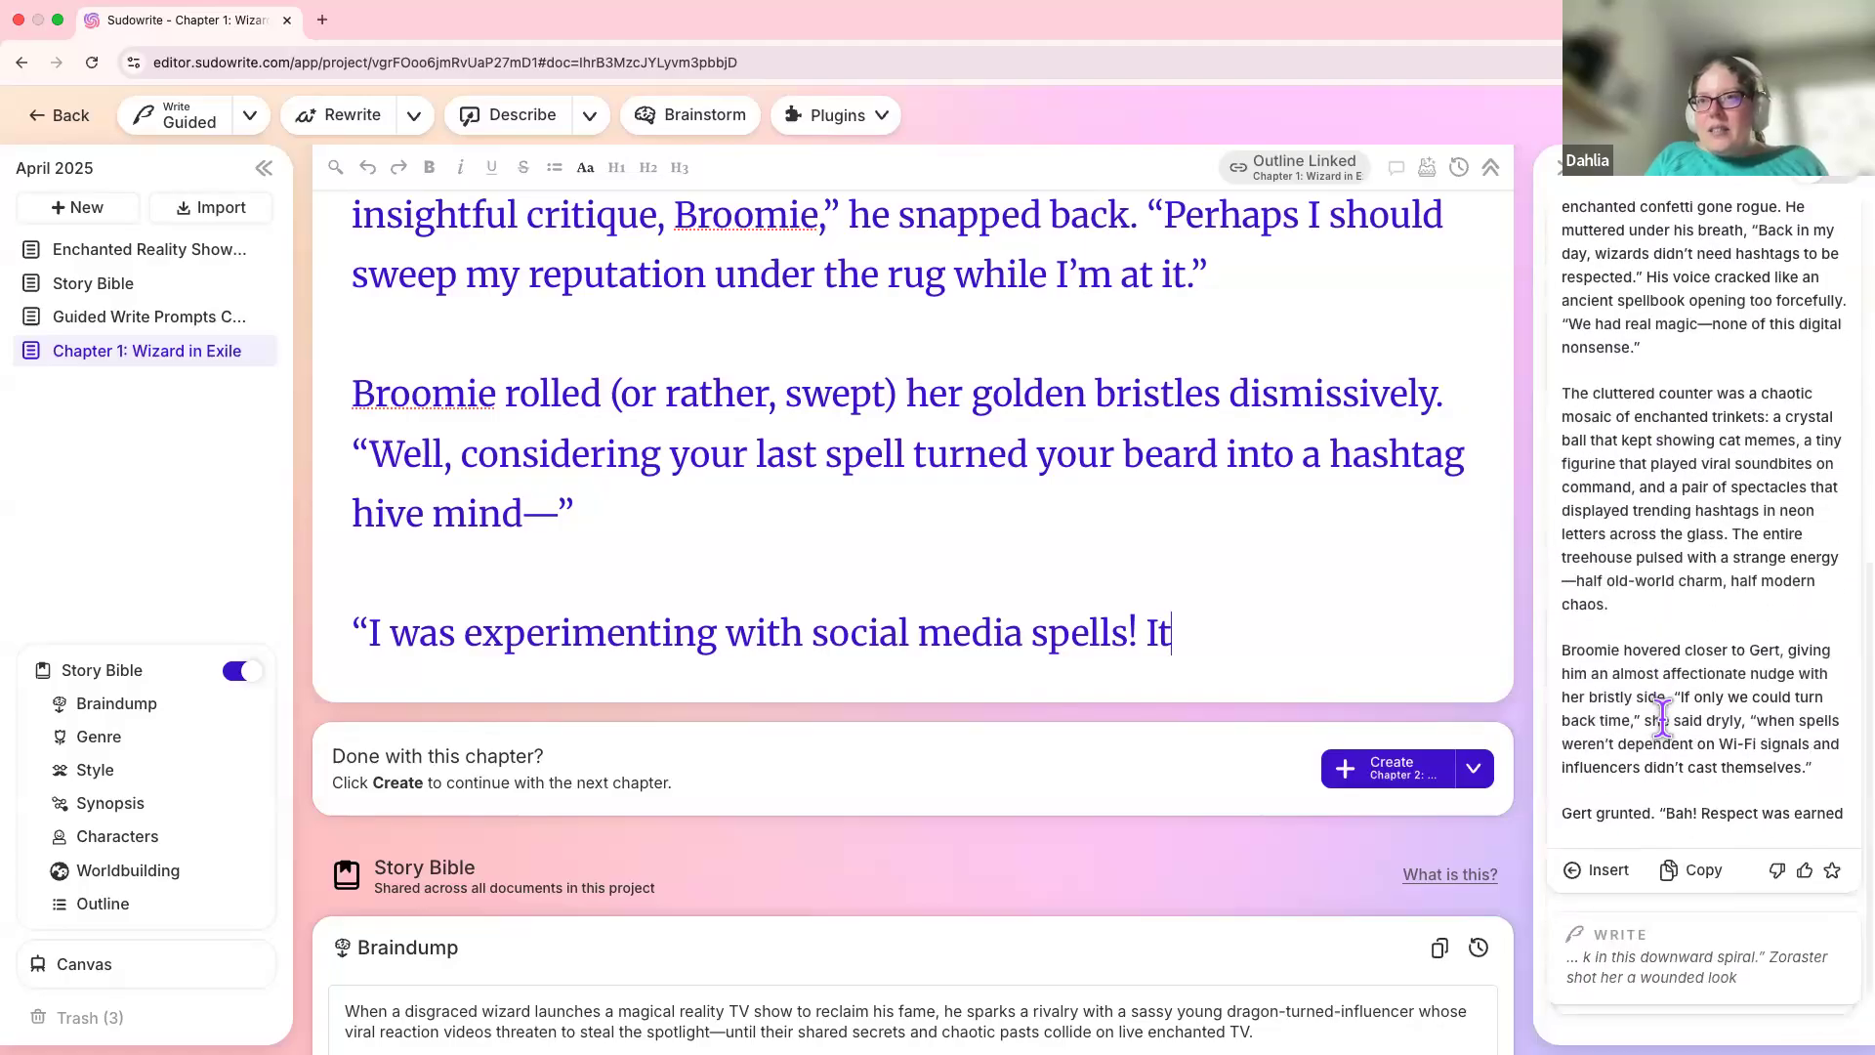
scroll(1663, 718, up, 6)
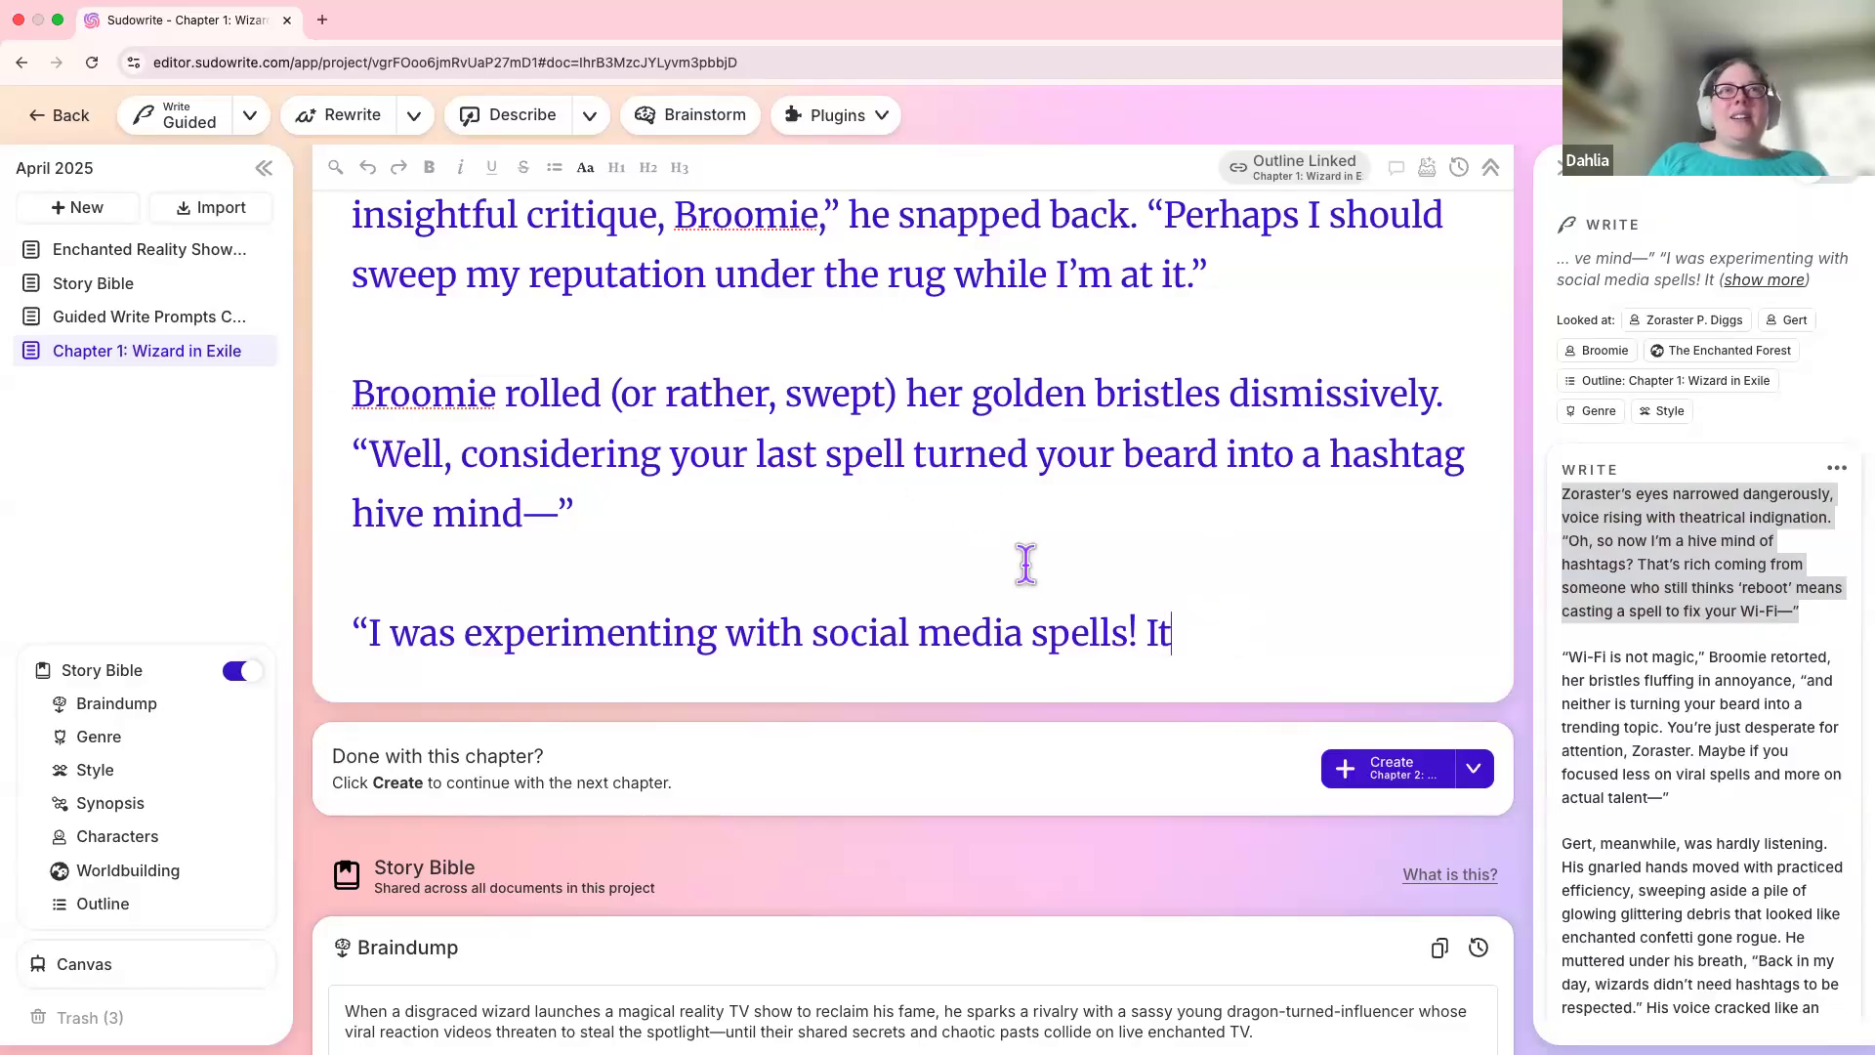
Step: Compare the chapter's last two paragraphs with the opening dialogue of the new Write card to see what it repeats or continues
drag(1176, 633, 332, 637)
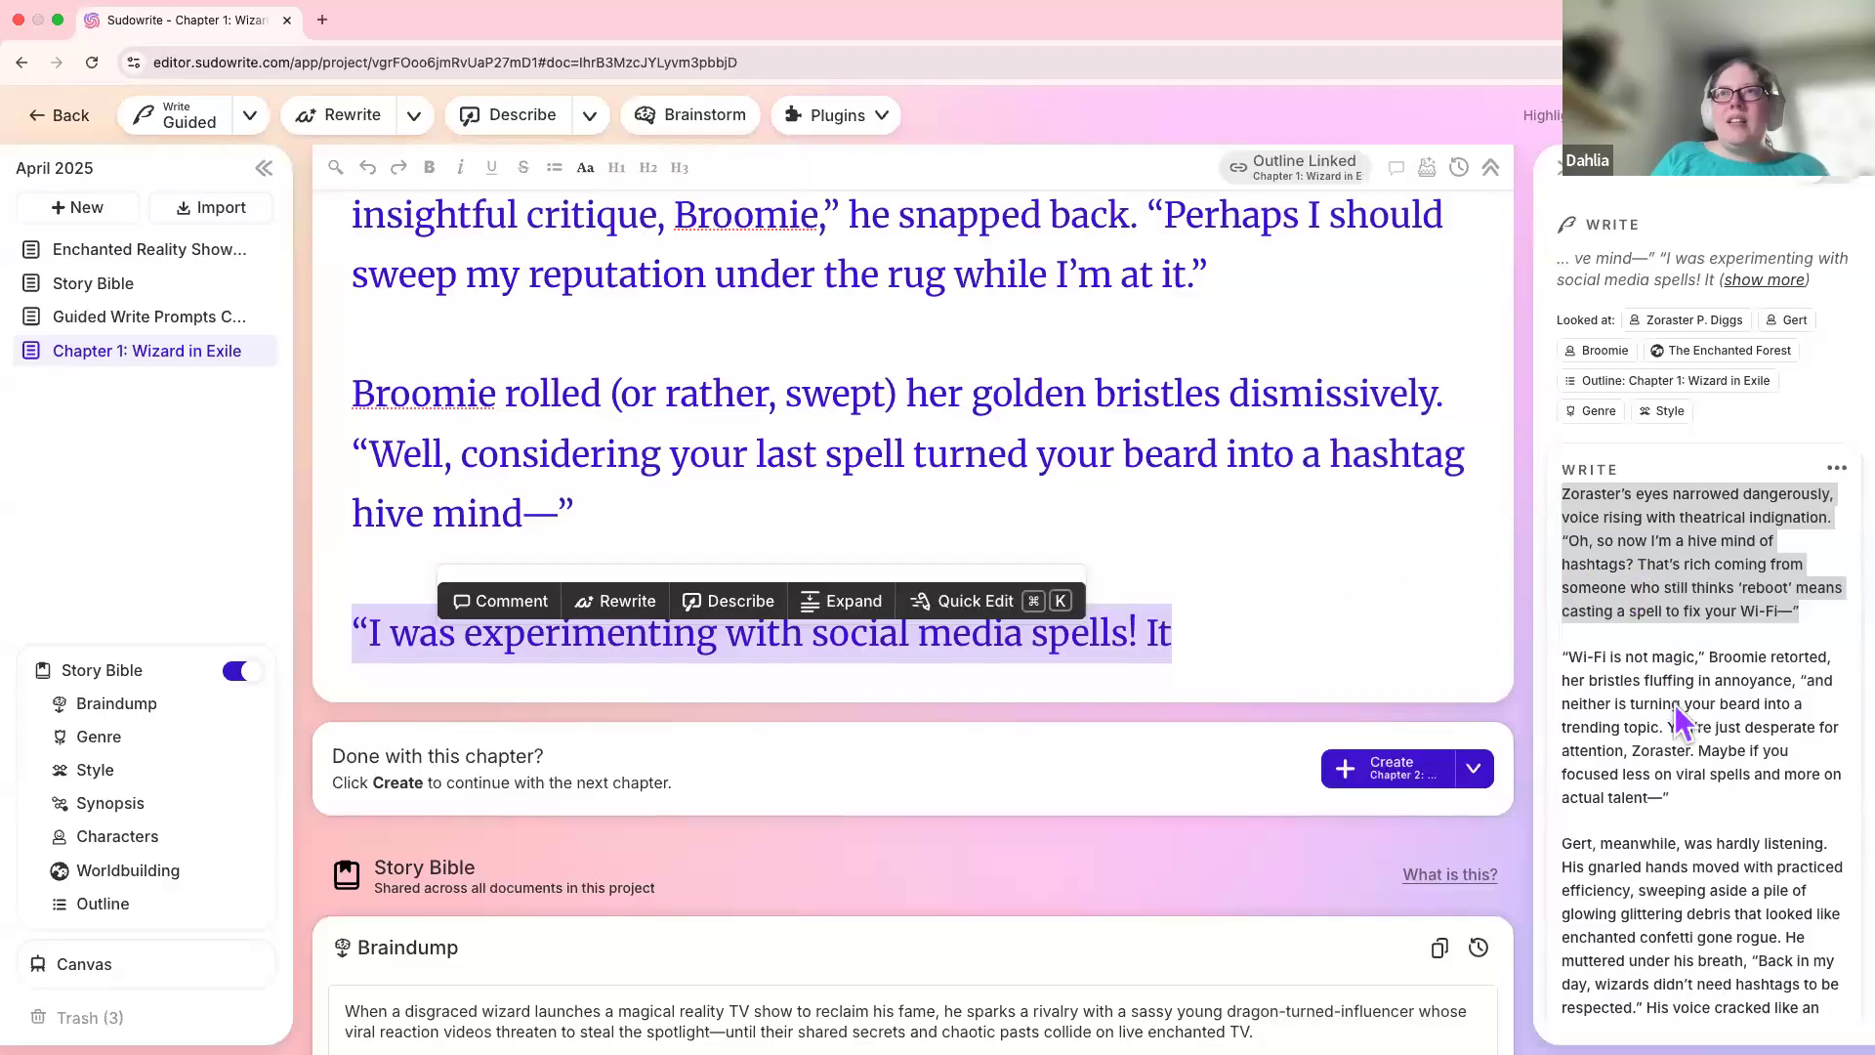
scroll(1674, 700, down, 3)
scroll(1634, 837, down, 3)
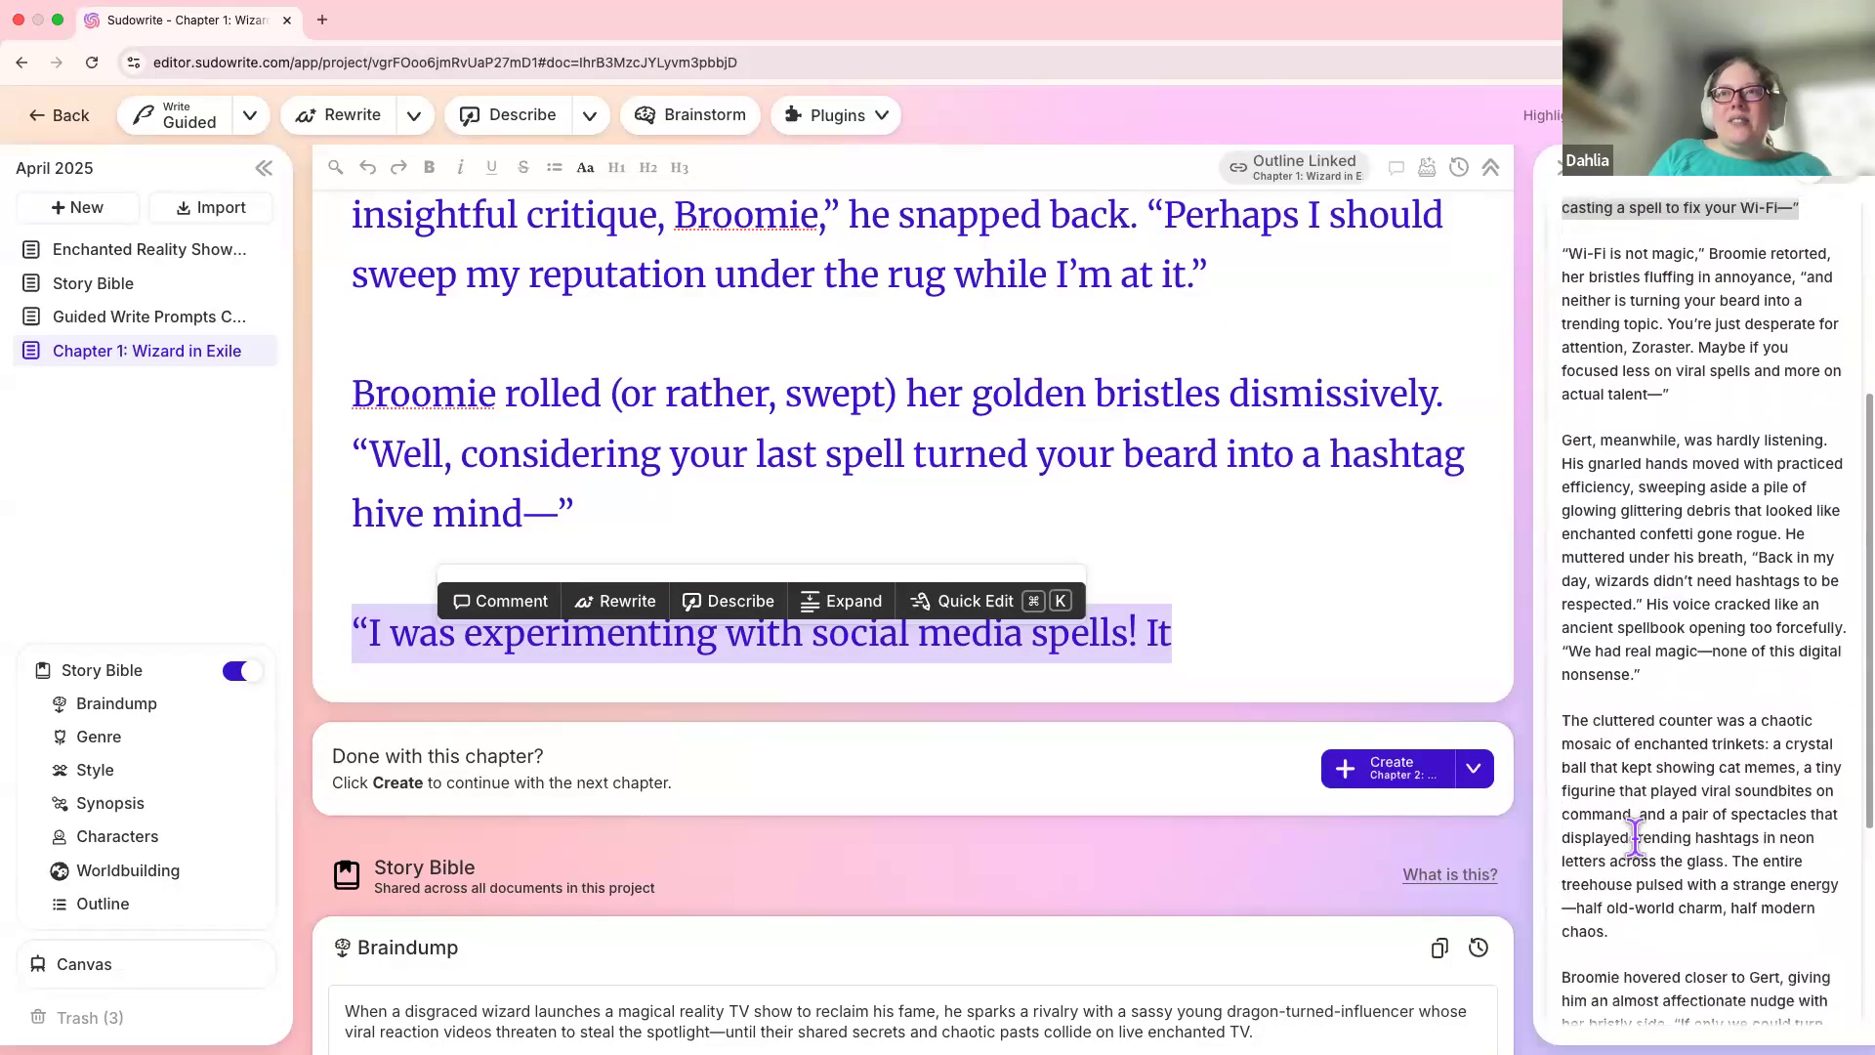
scroll(1634, 837, down, 3)
click(1030, 513)
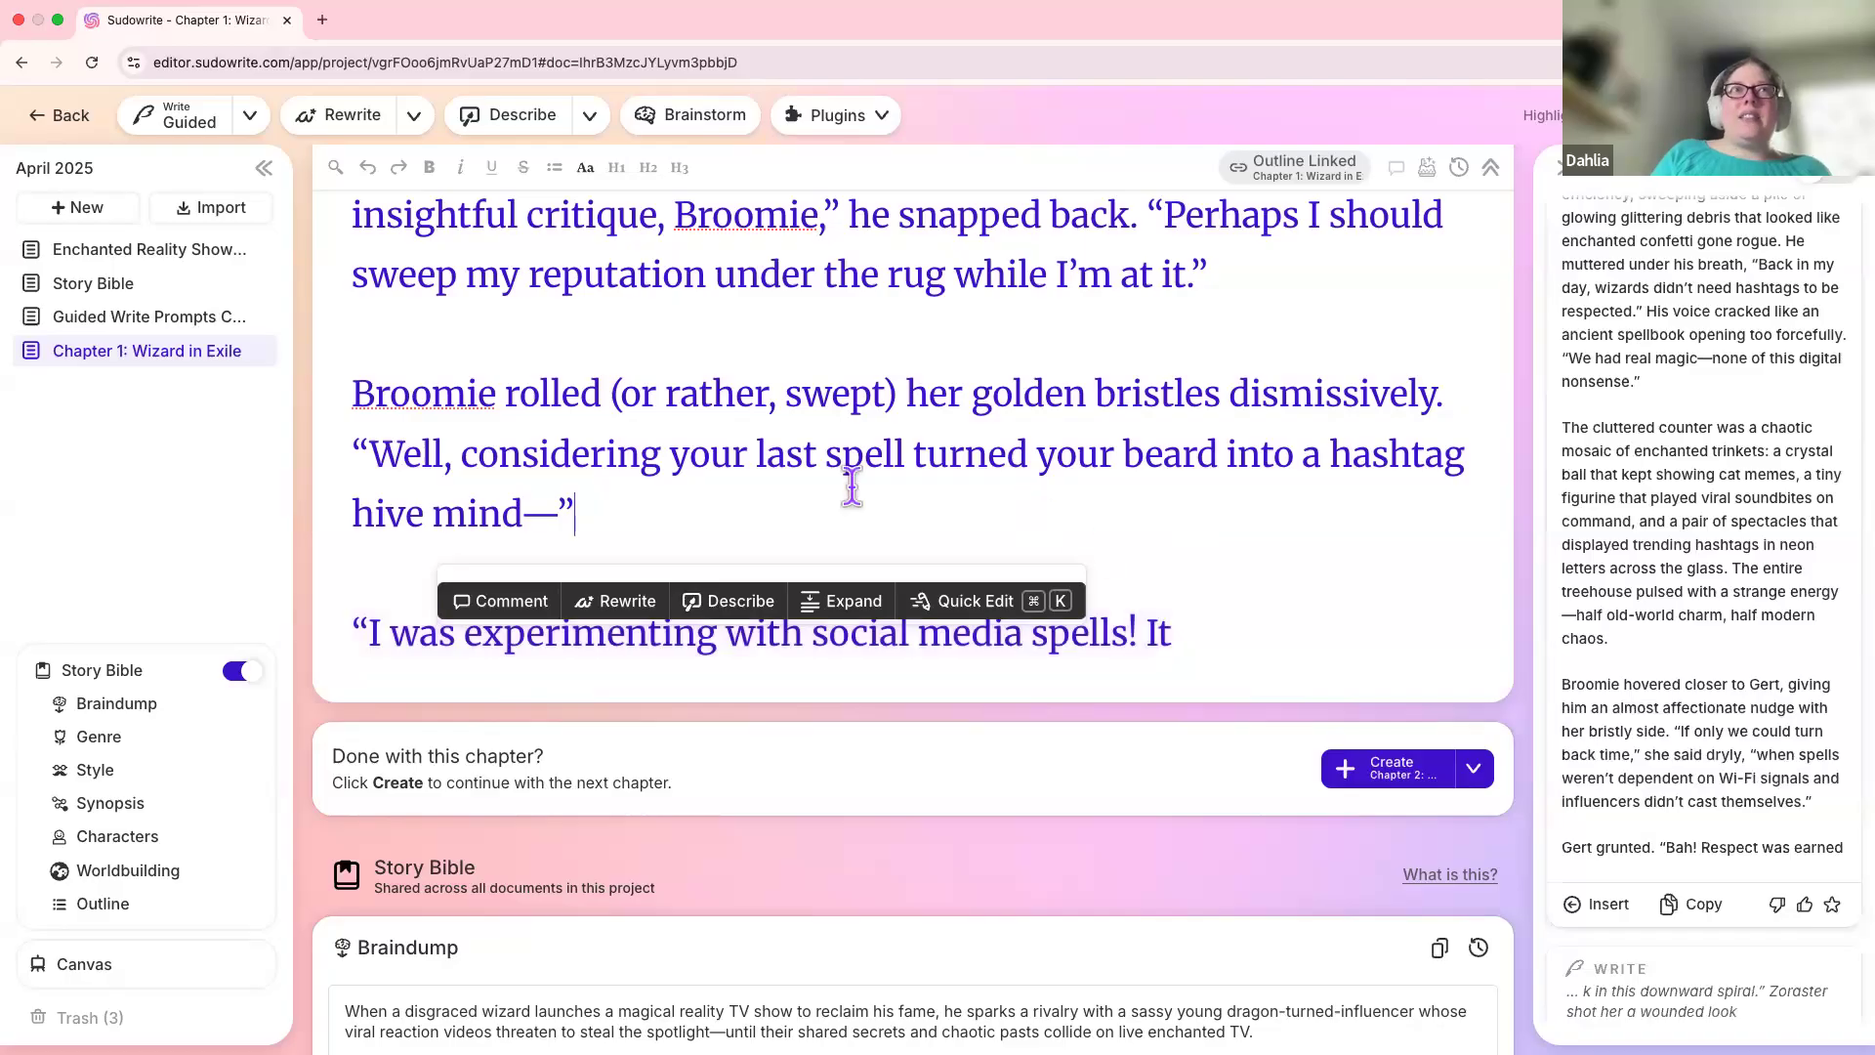
drag(534, 484, 205, 401)
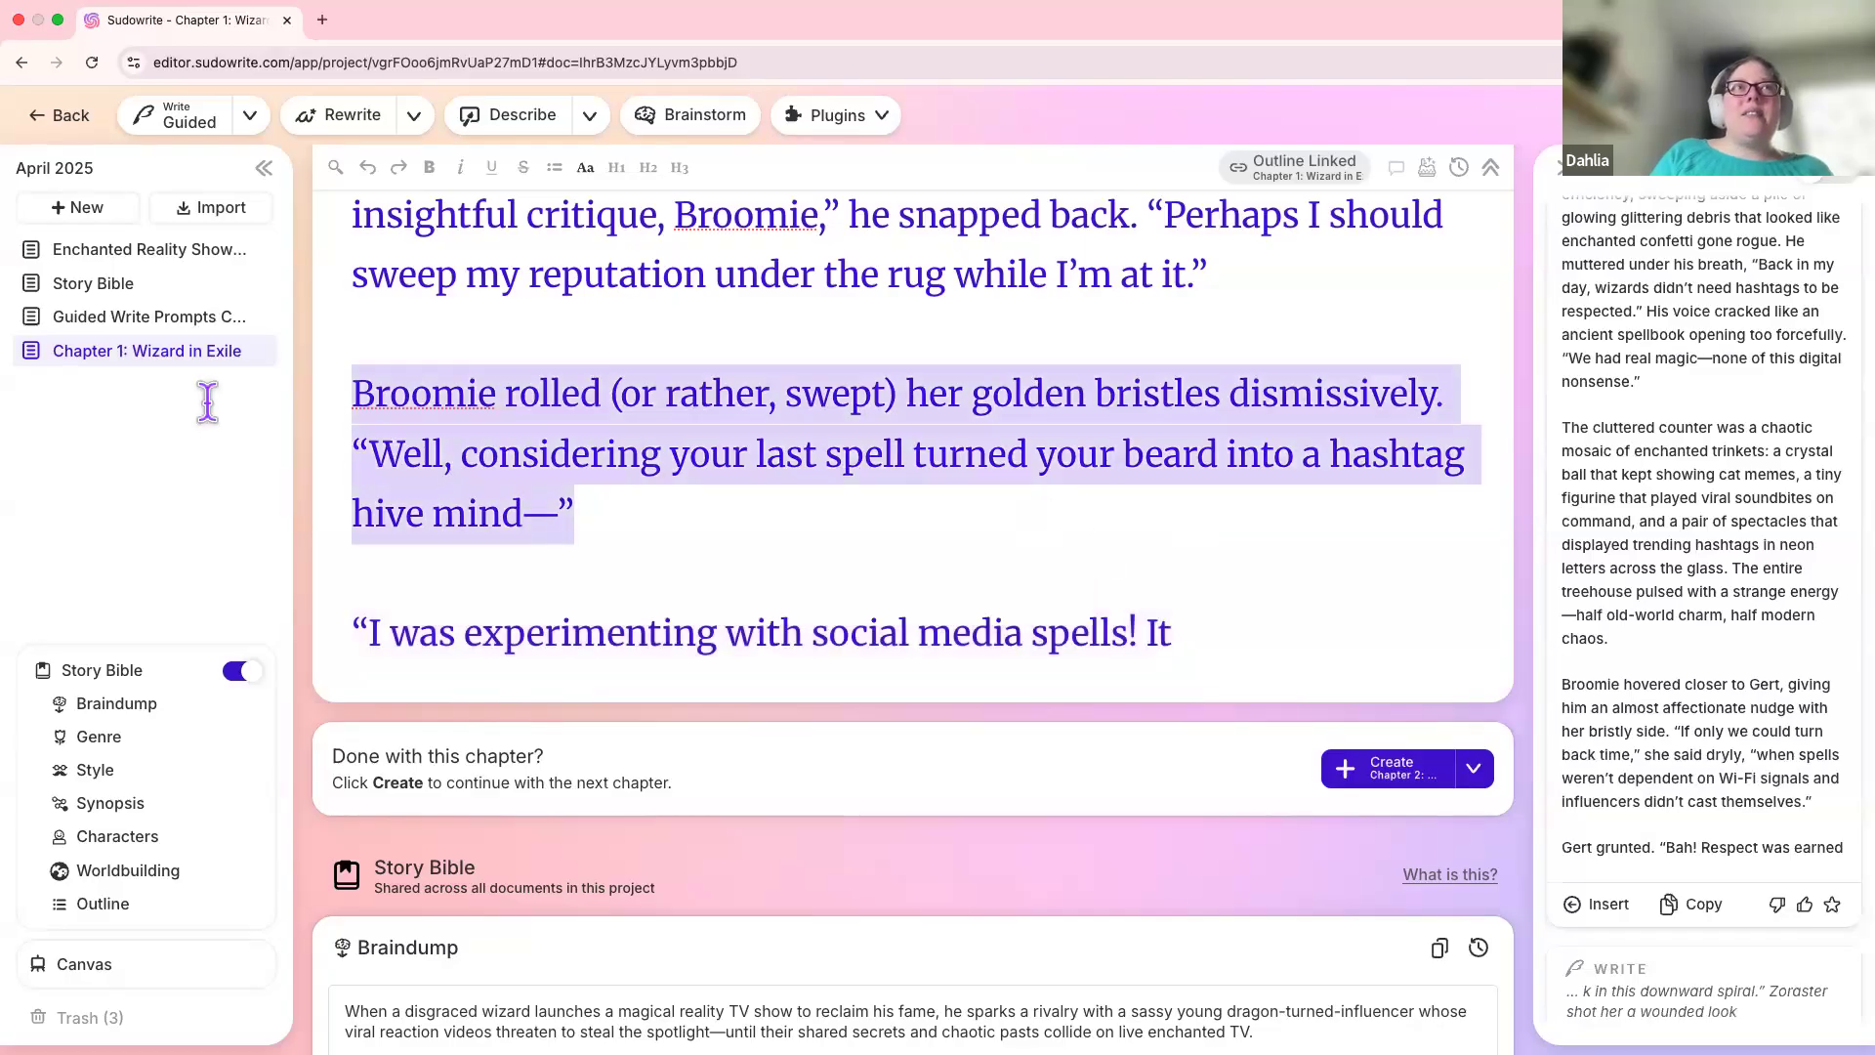
click(380, 633)
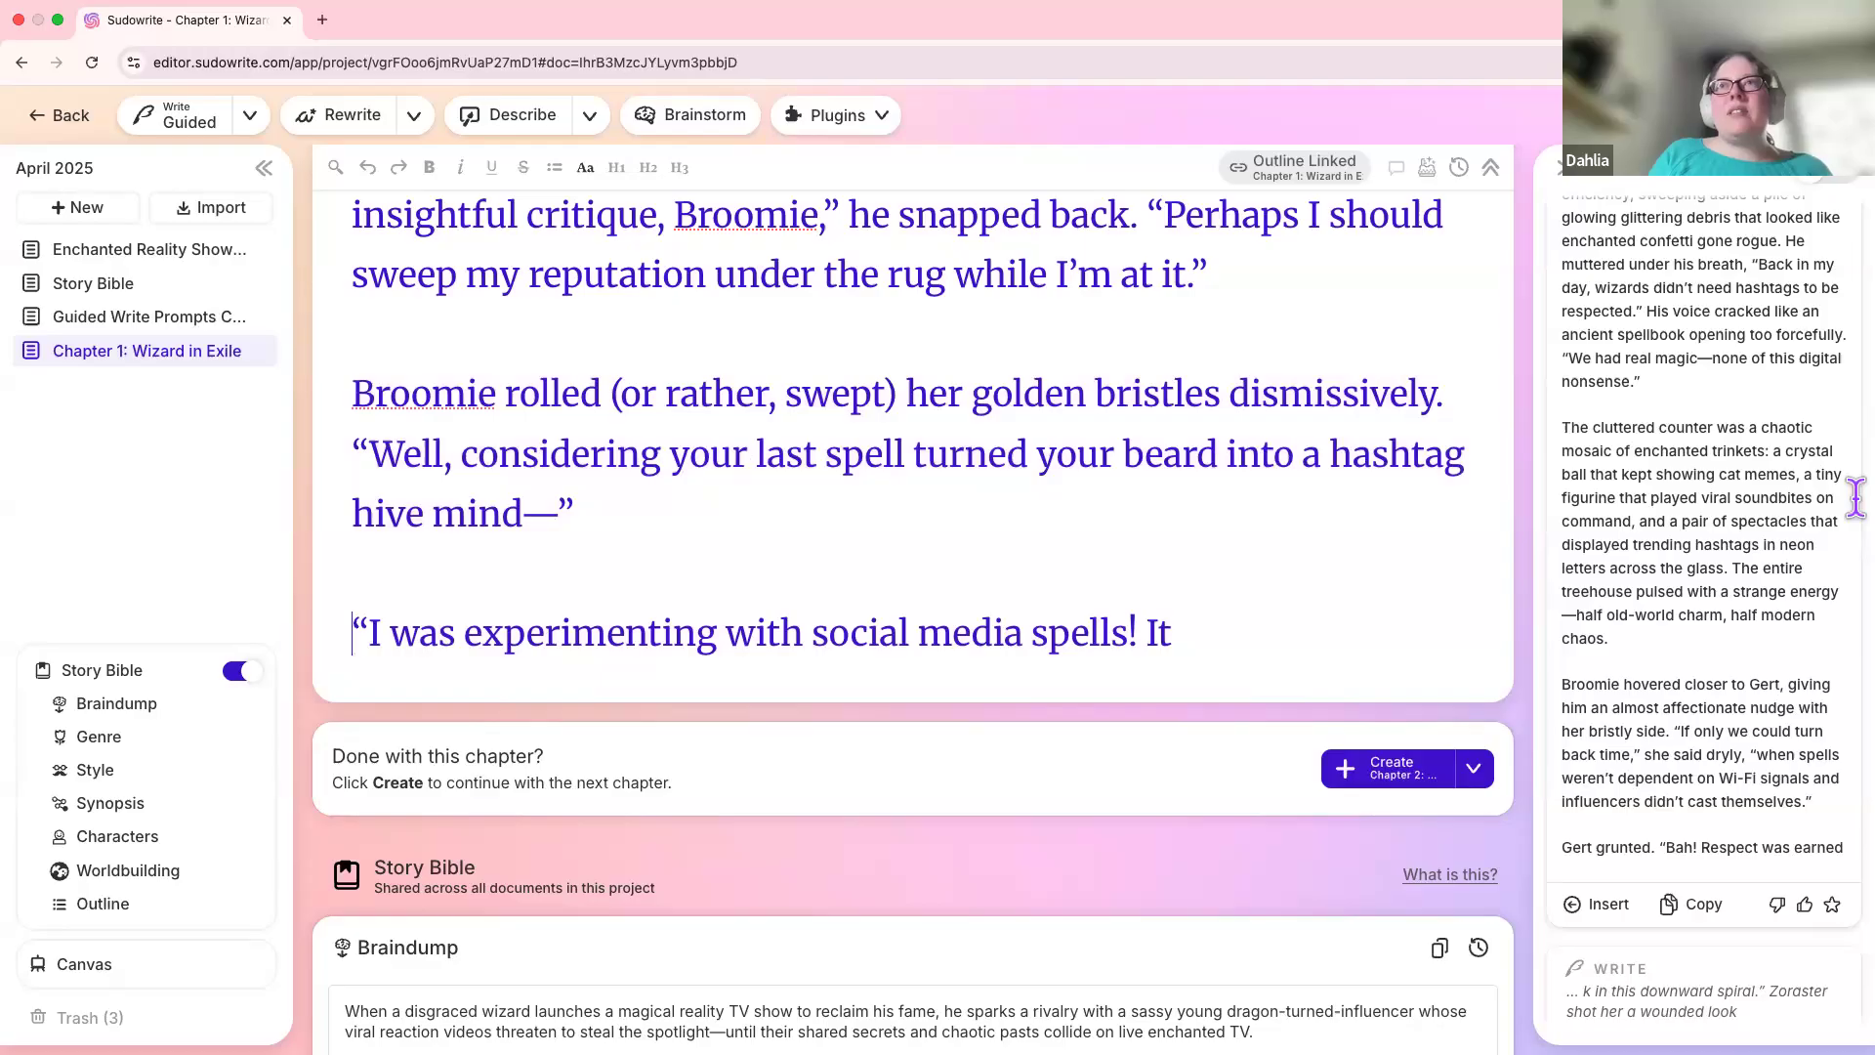
scroll(1803, 505, up, 6)
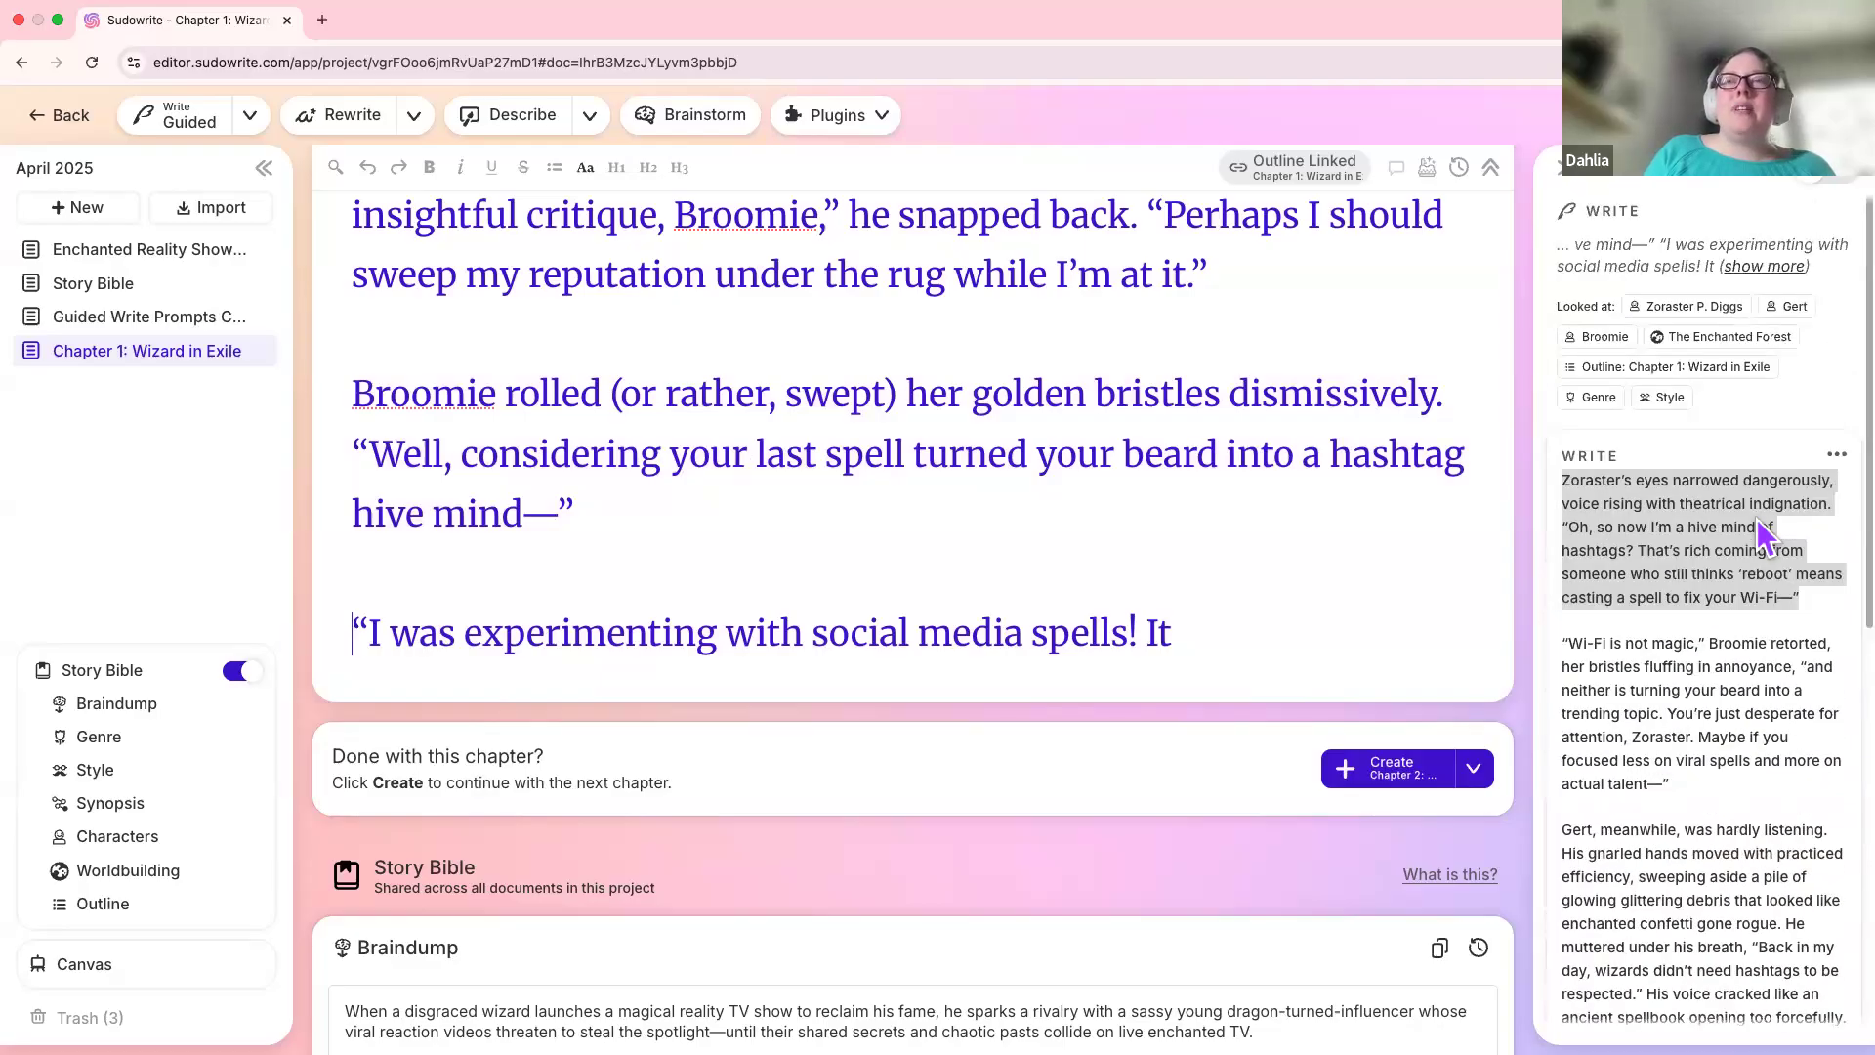
drag(1580, 547, 1739, 645)
Step: Replace the unfinished line “I was experimenting with social media spells! It” with the new Write card's full text
drag(1172, 639, 364, 645)
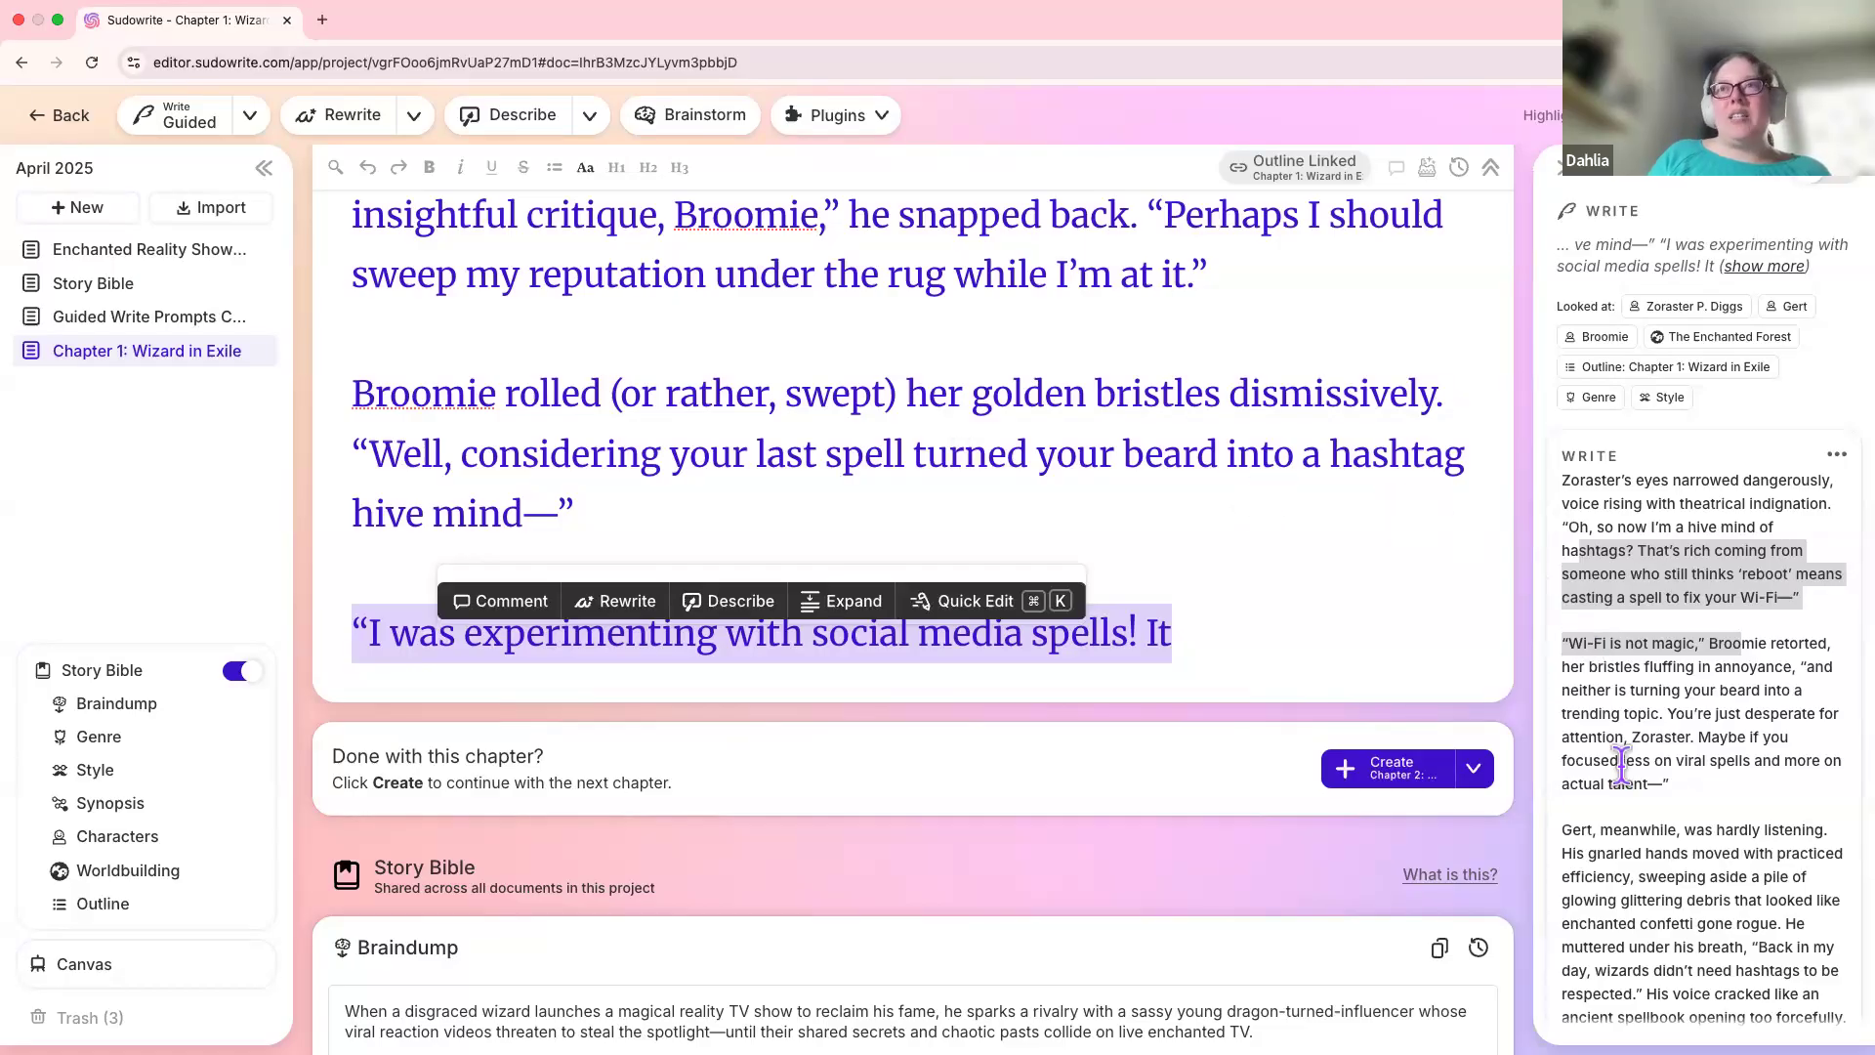
scroll(1626, 757, down, 3)
scroll(1621, 764, down, 10)
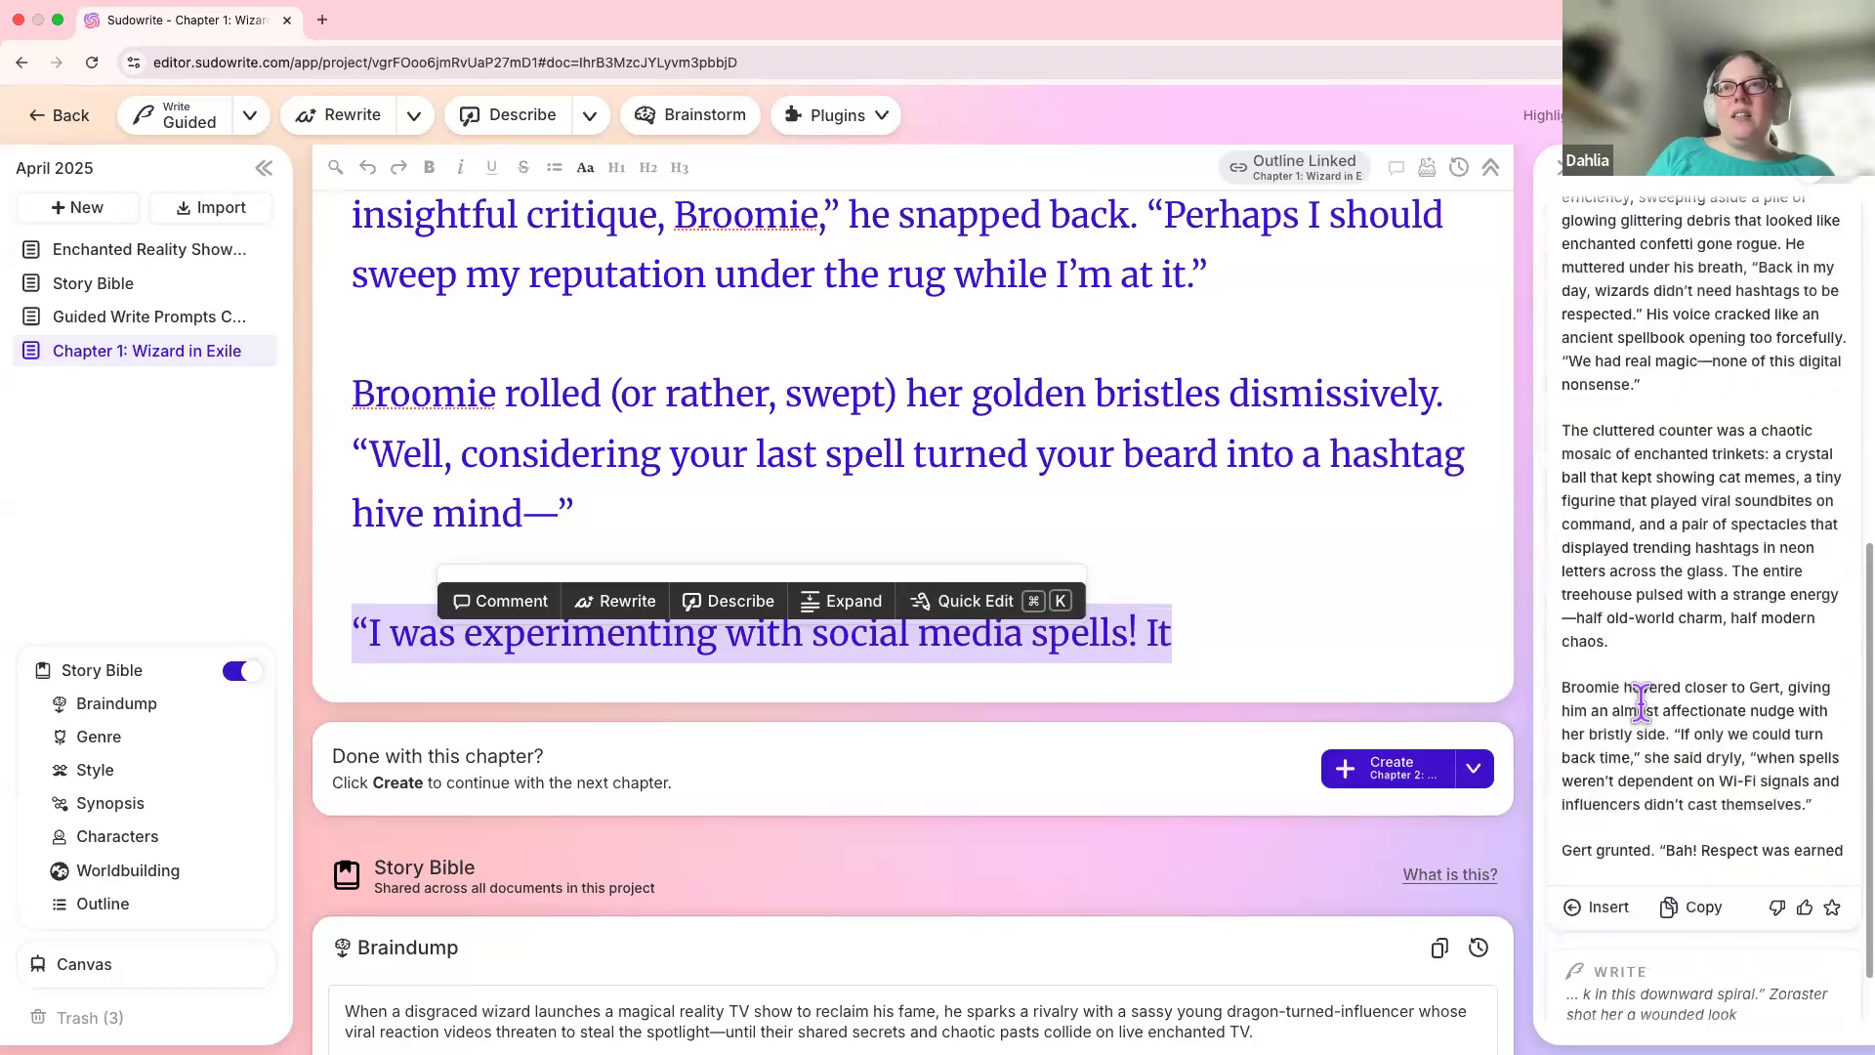
click(1602, 797)
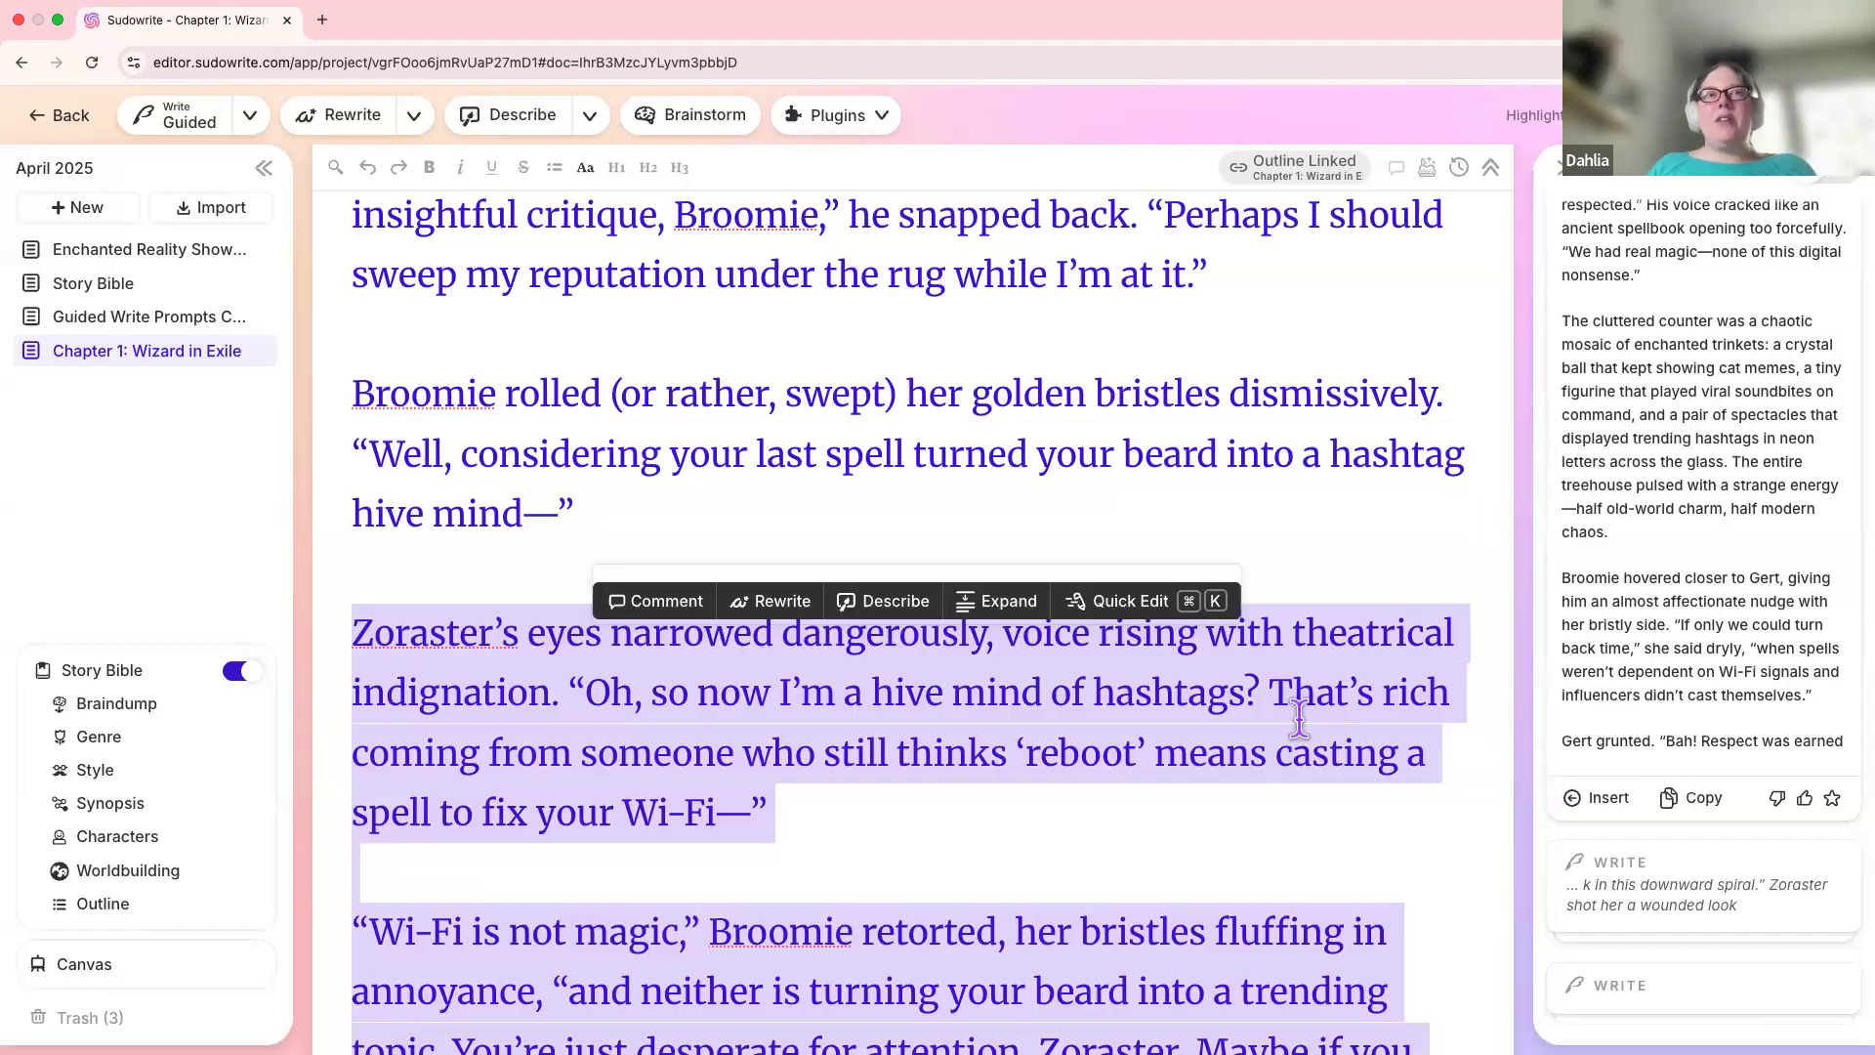
Step: Review the inserted passage through to the chapter's end, and look back over the whole chapter up to its heading
click(971, 498)
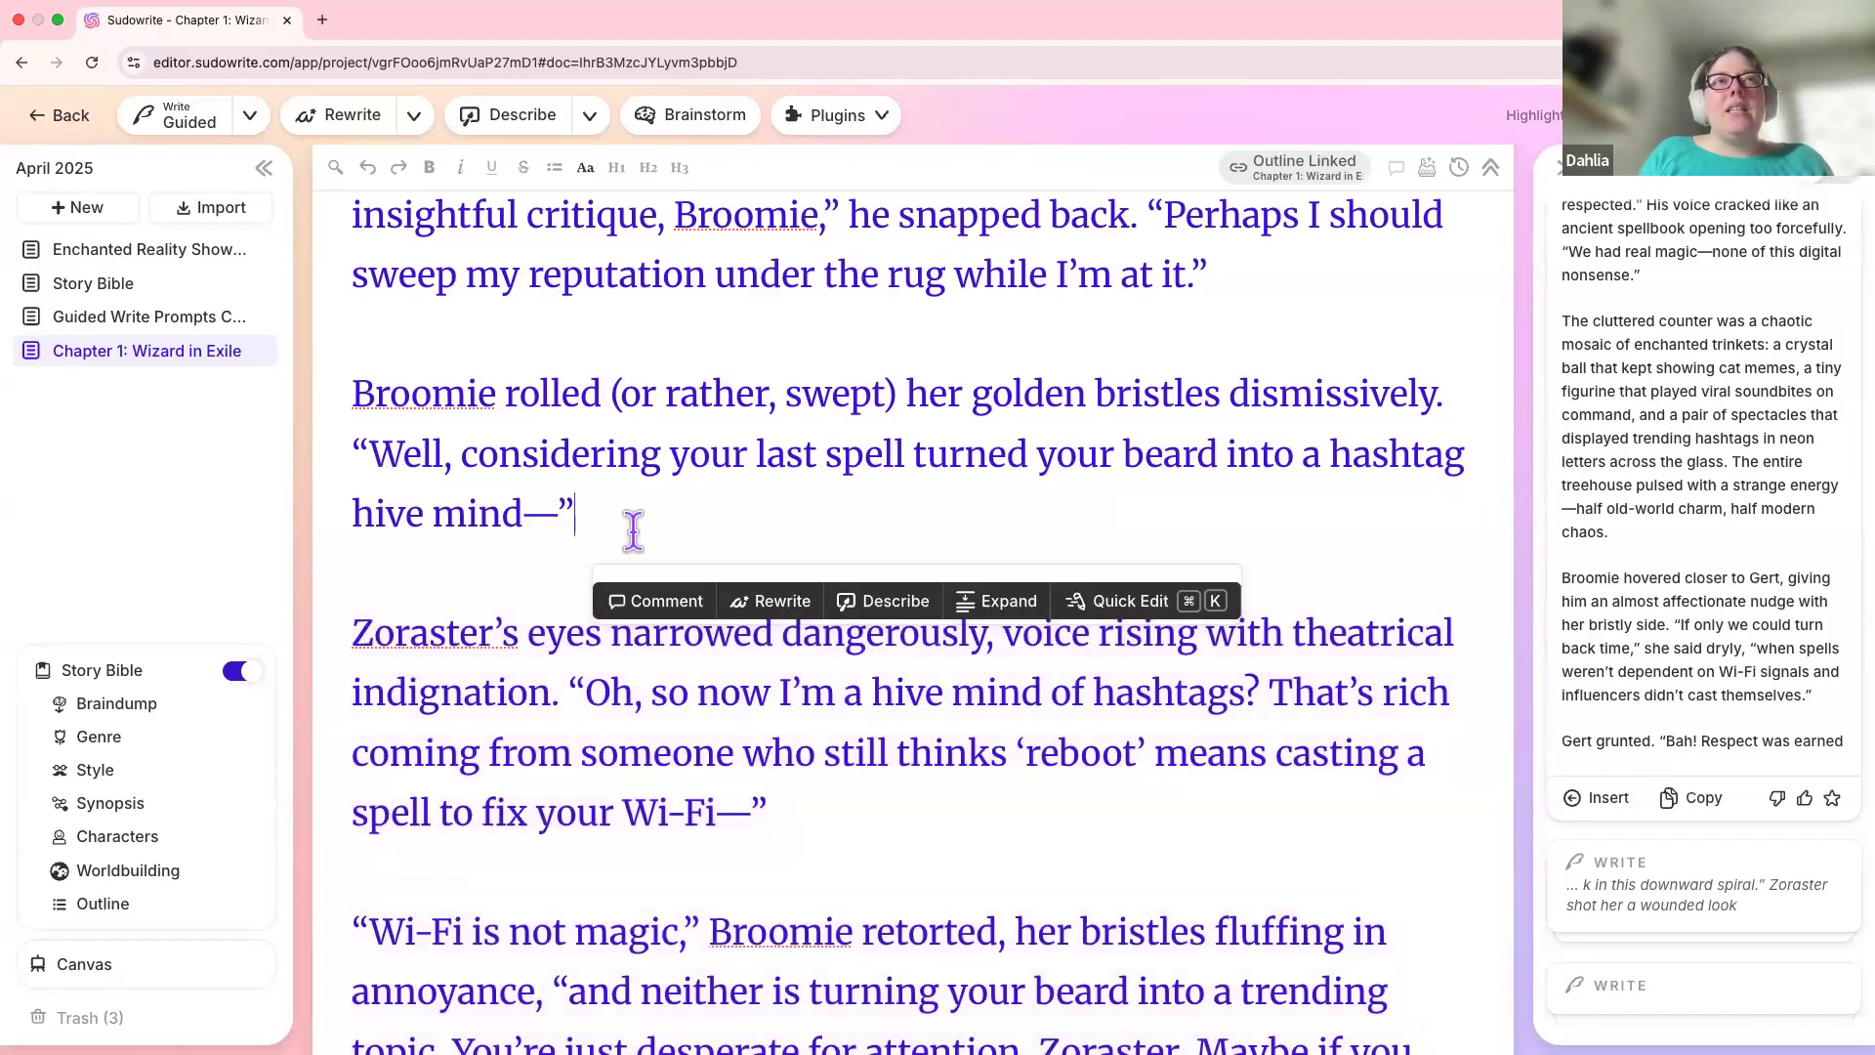
scroll(539, 545, down, 2)
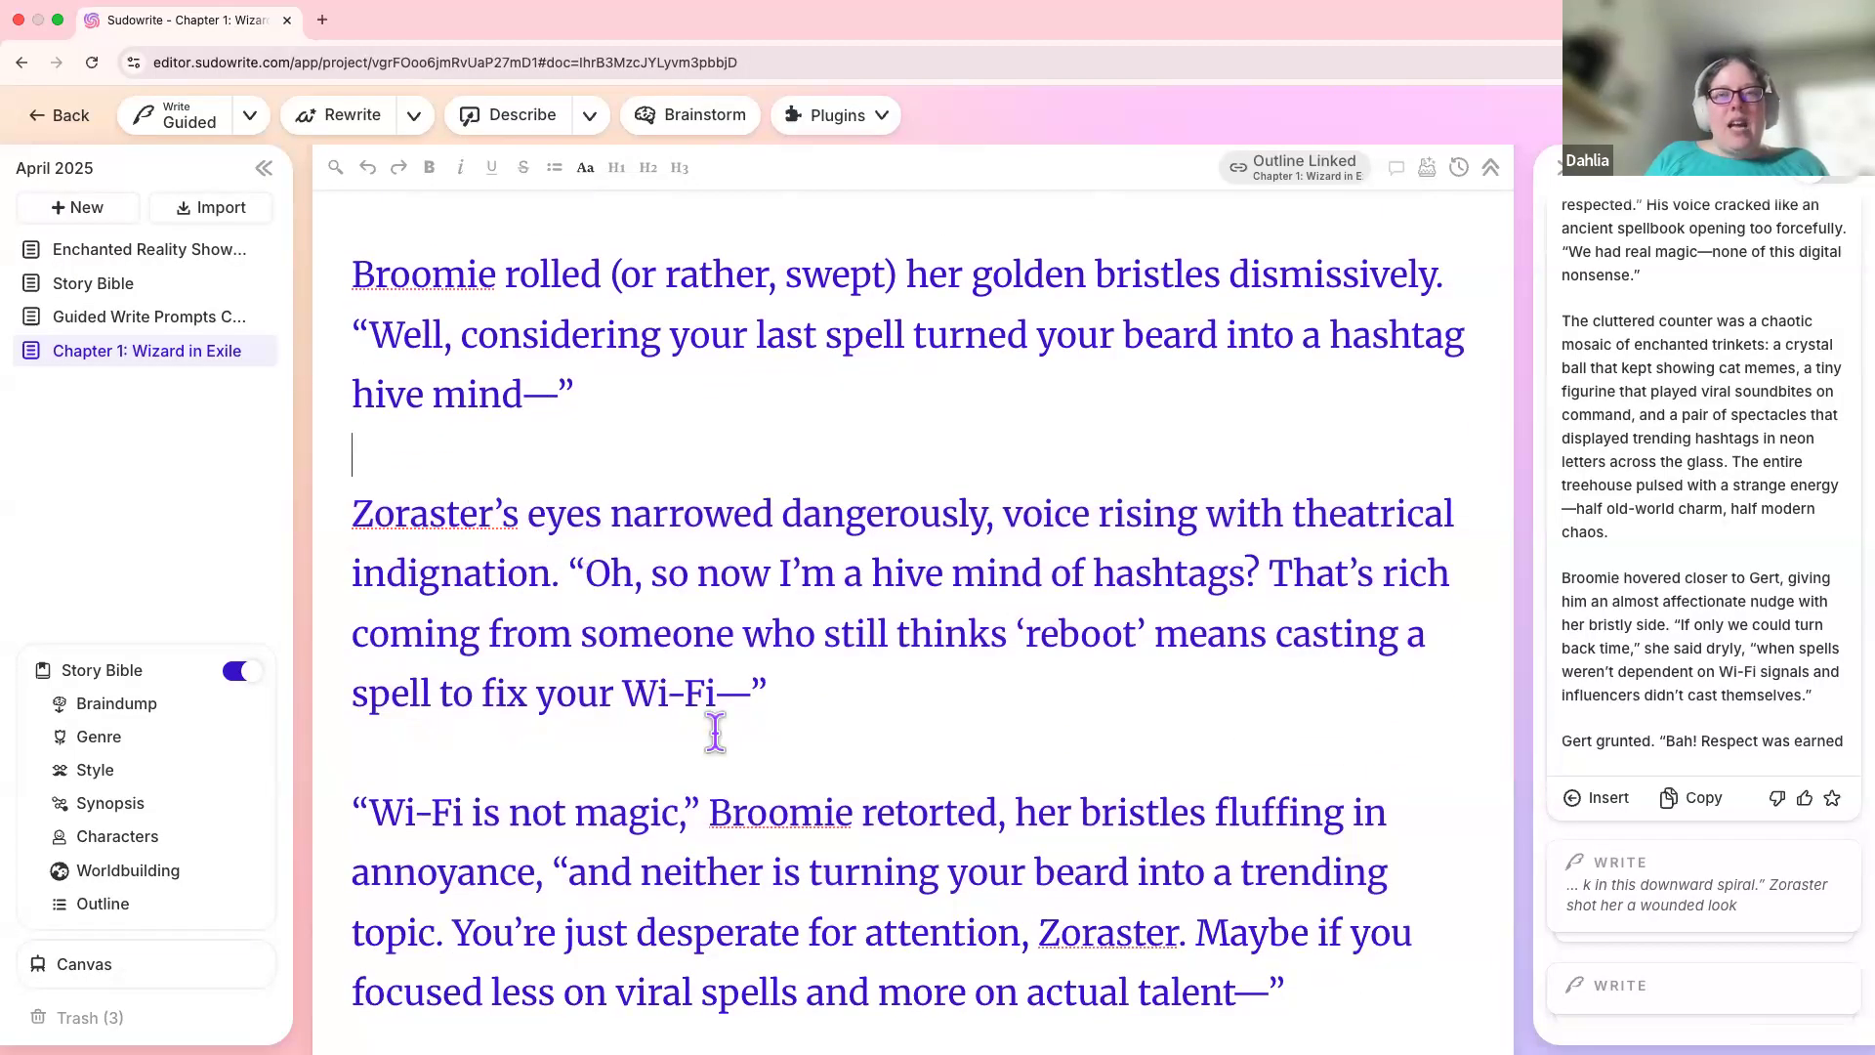
scroll(716, 733, down, 3)
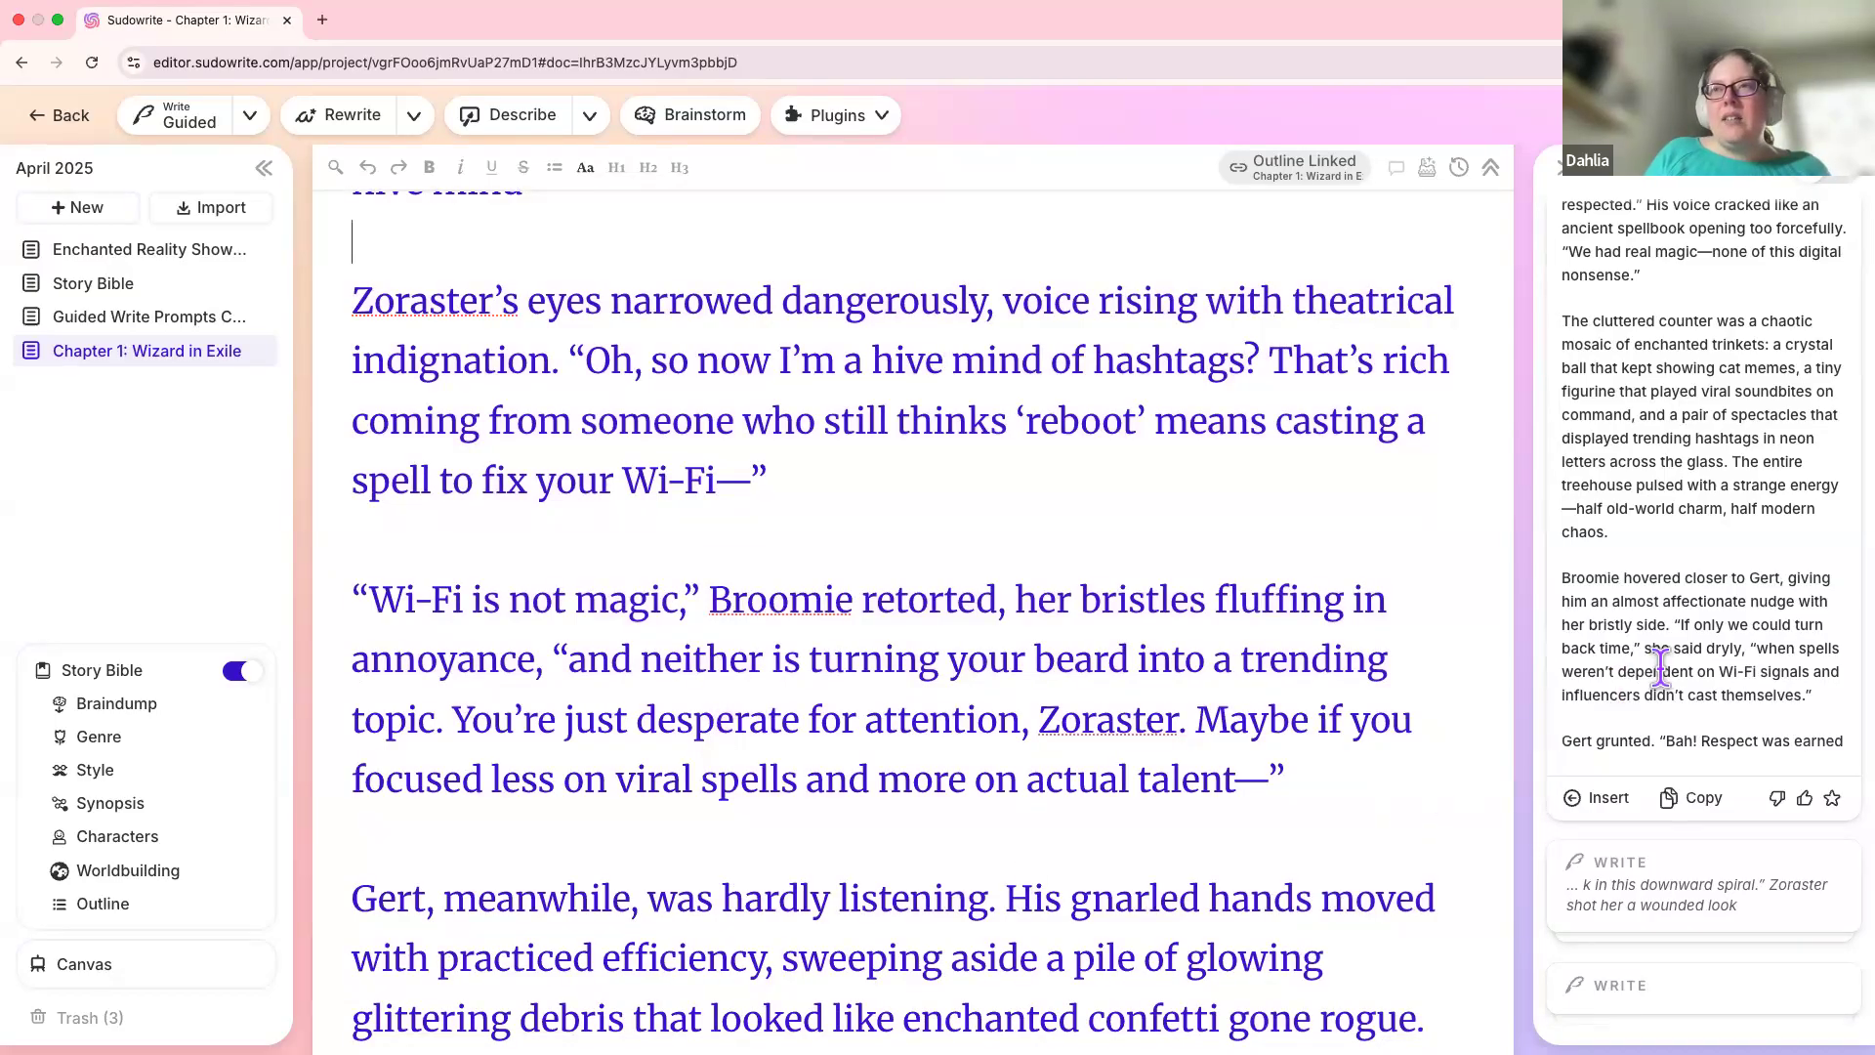
scroll(1272, 788, down, 10)
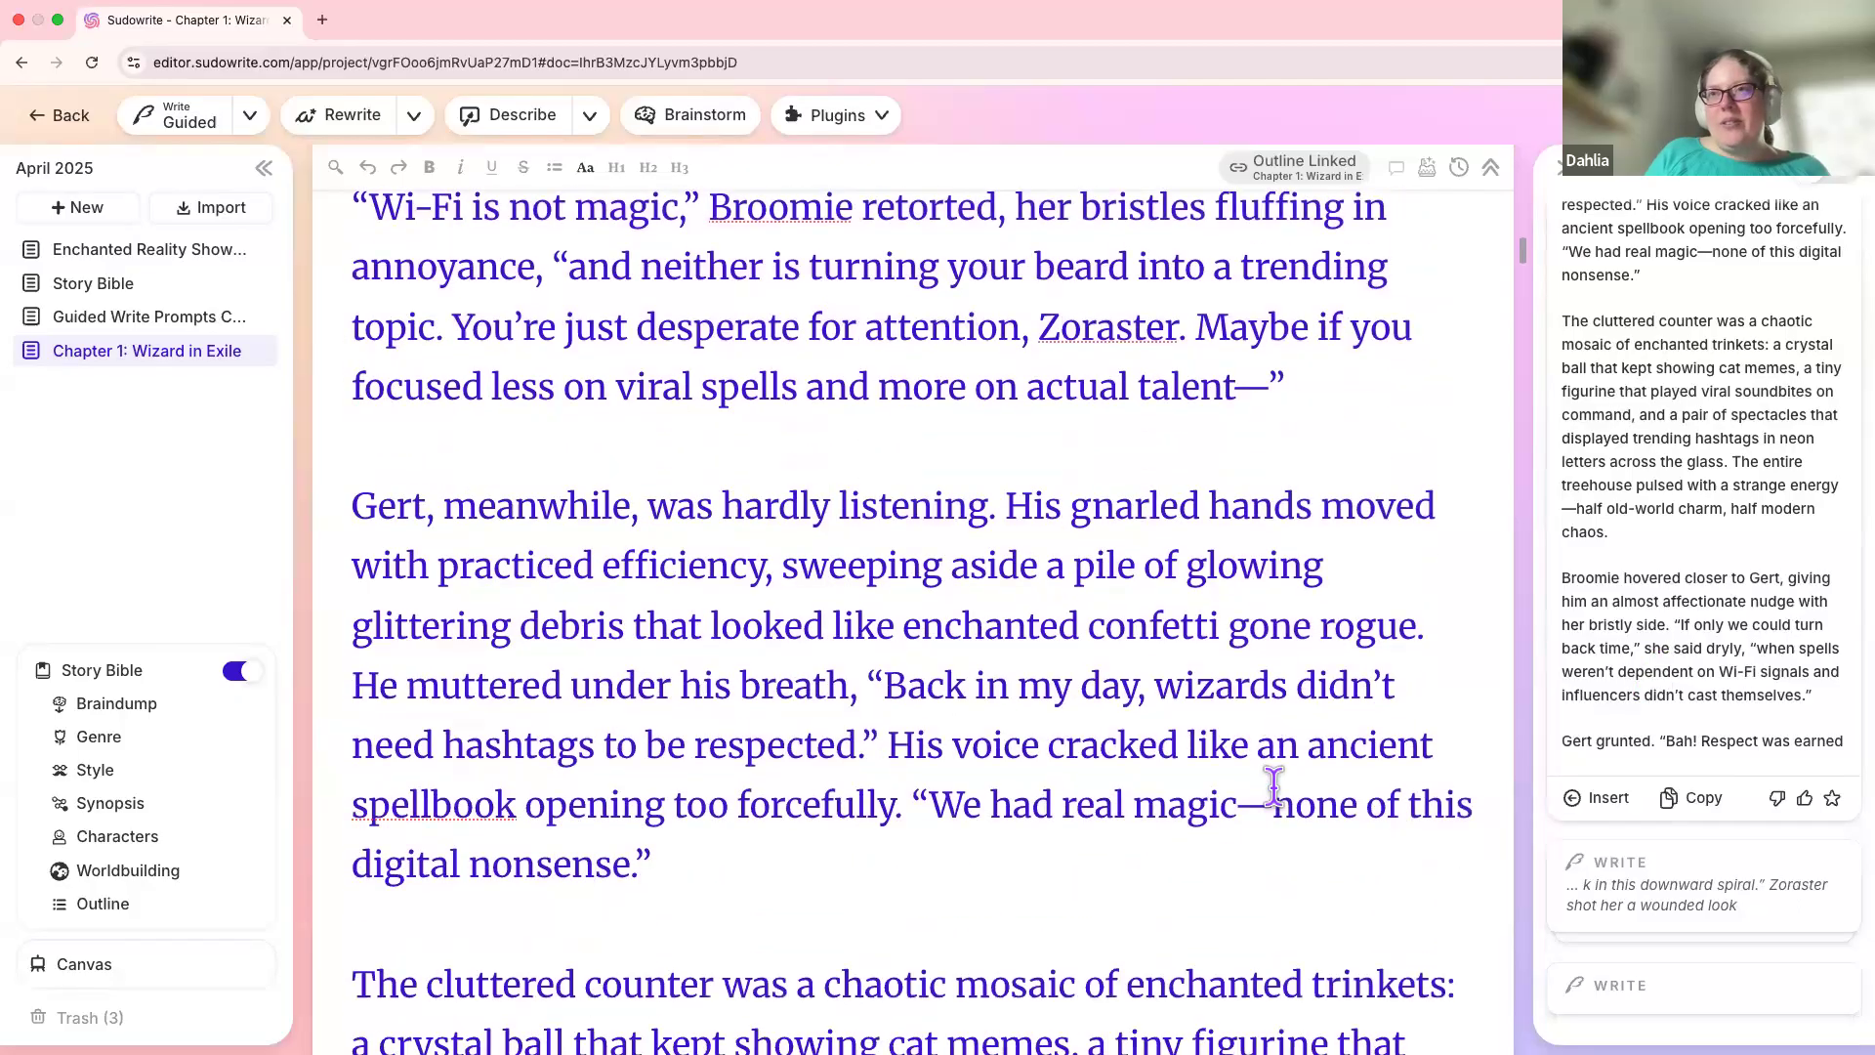
scroll(1273, 784, down, 10)
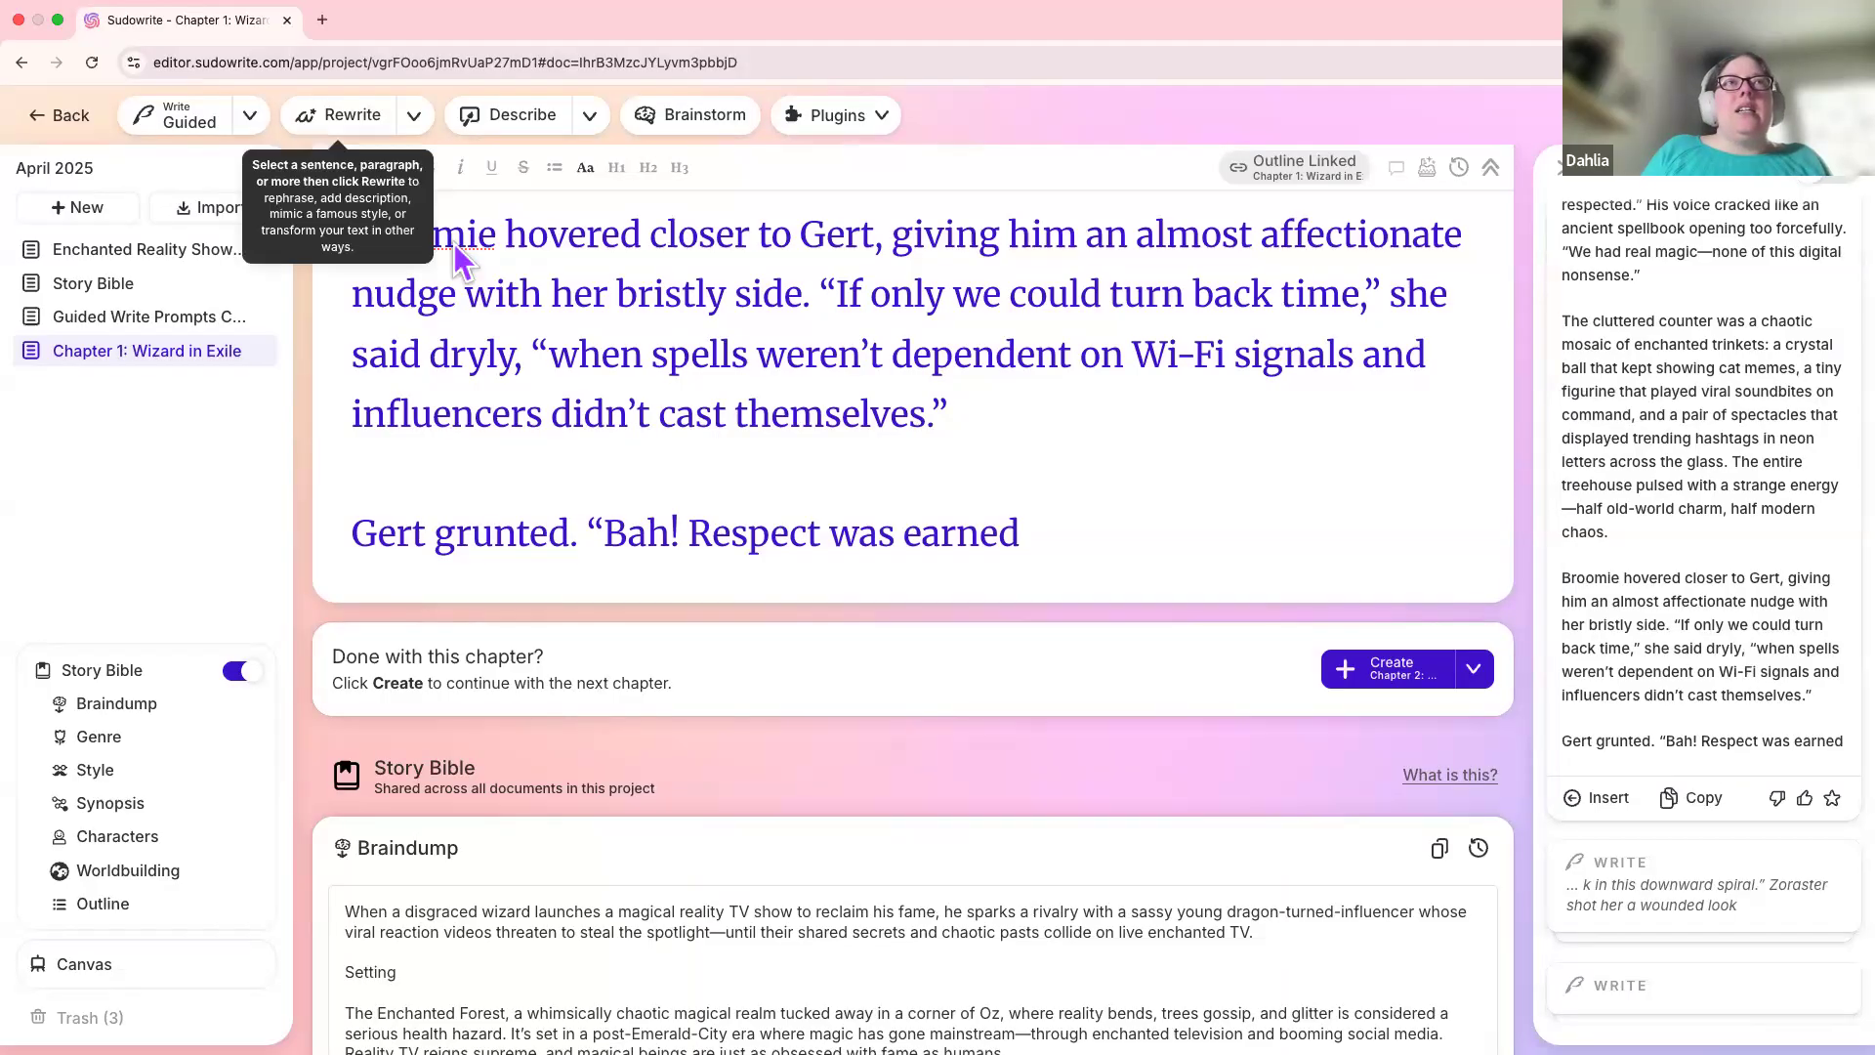
scroll(453, 243, up, 10)
scroll(454, 243, up, 4)
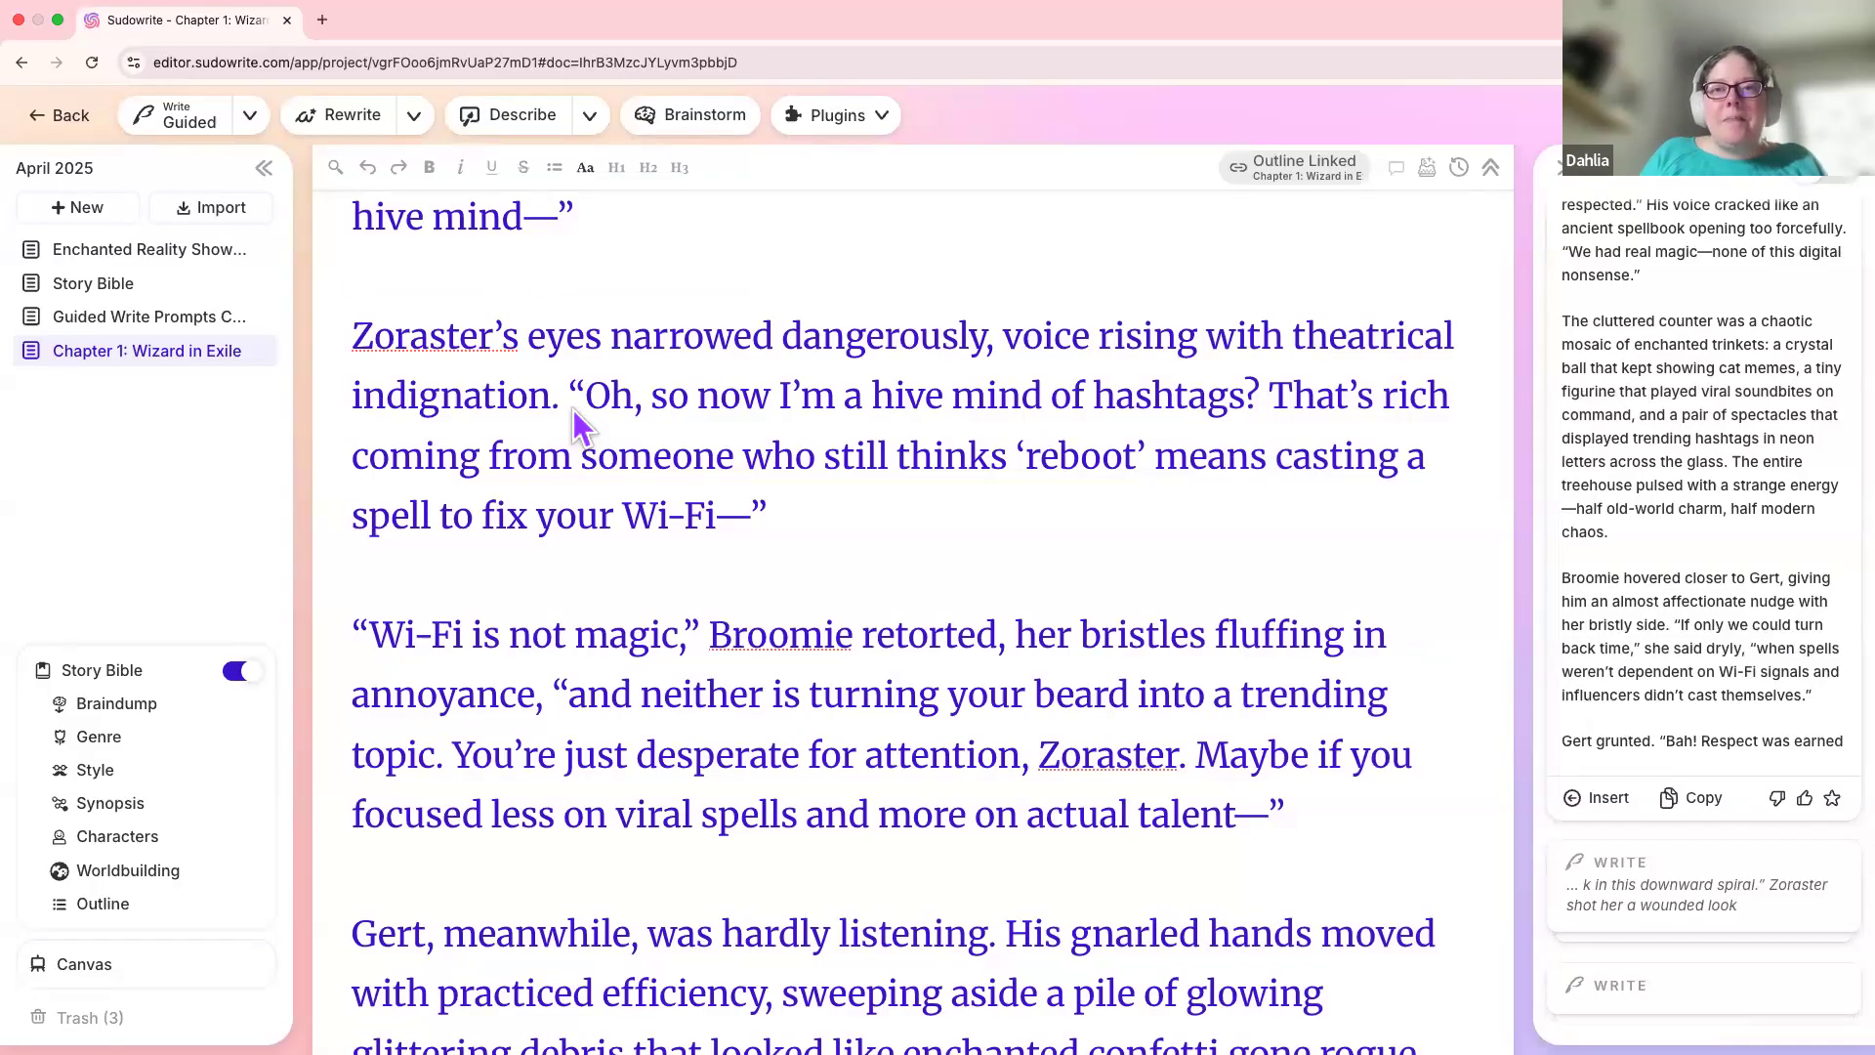
scroll(576, 425, up, 15)
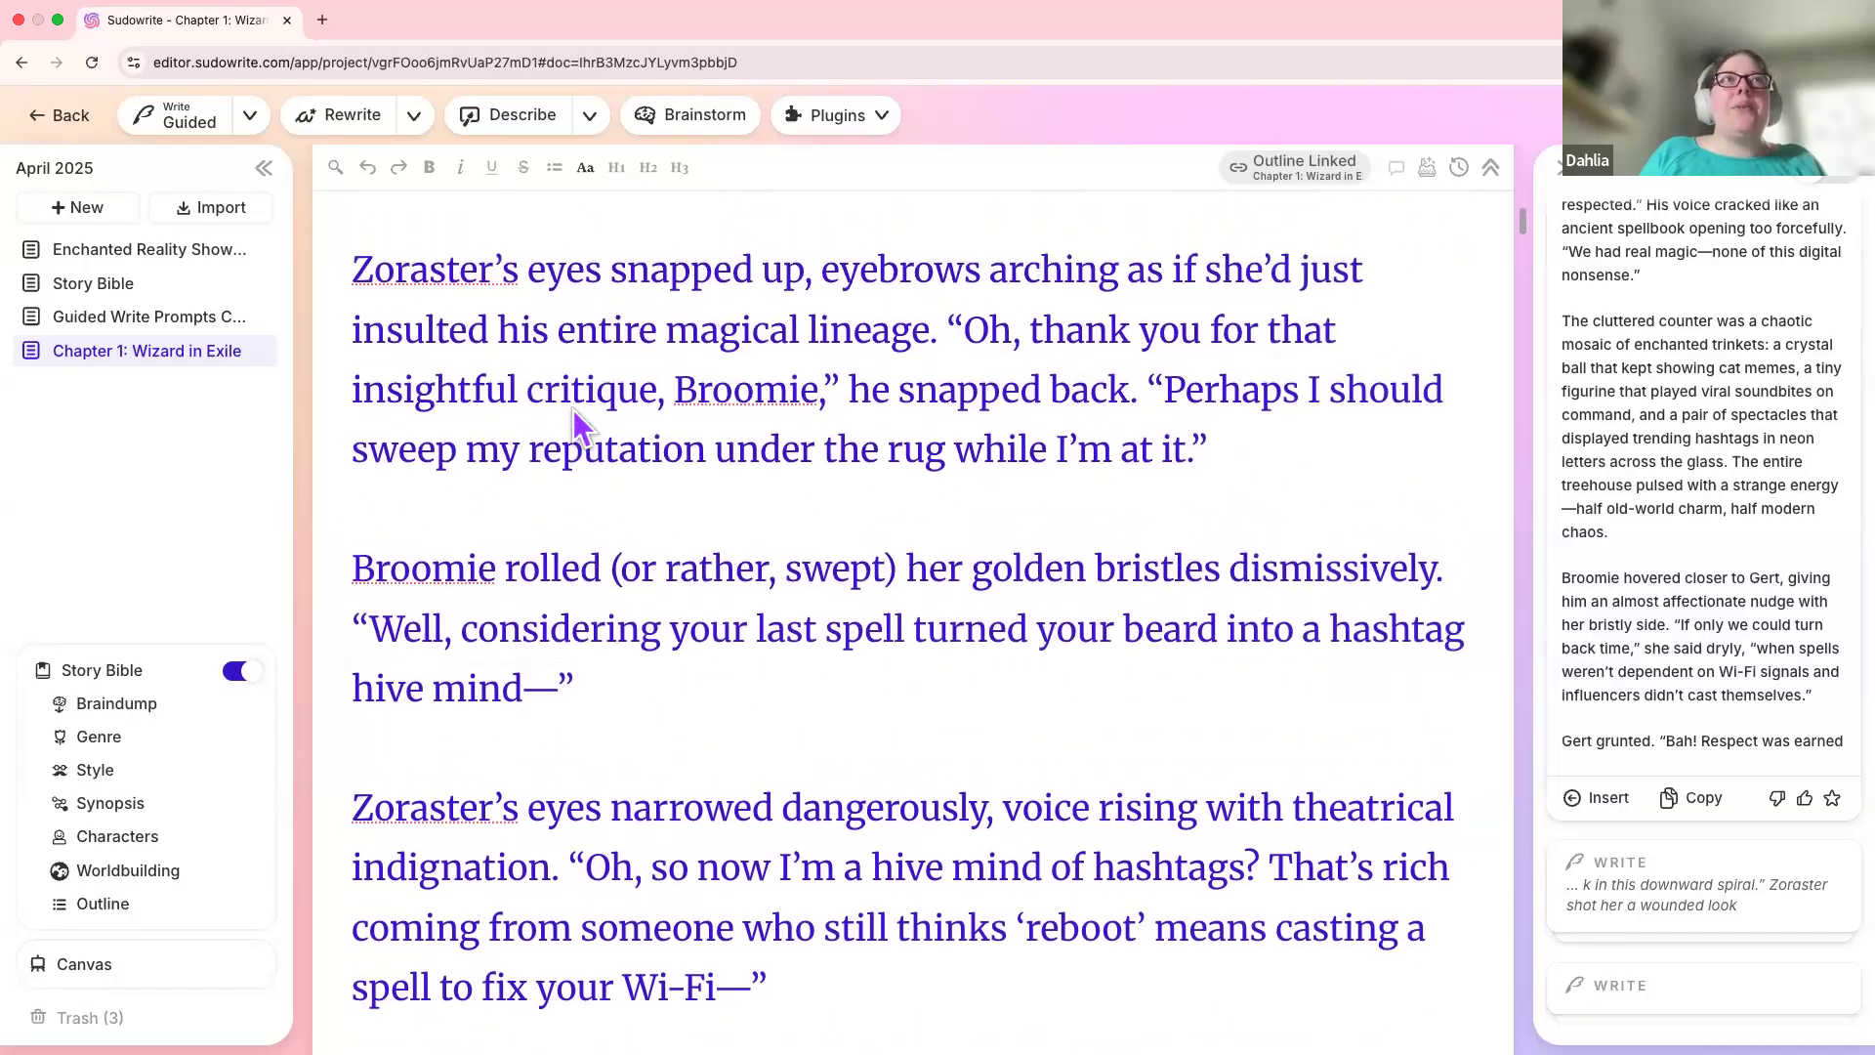
scroll(577, 425, up, 5)
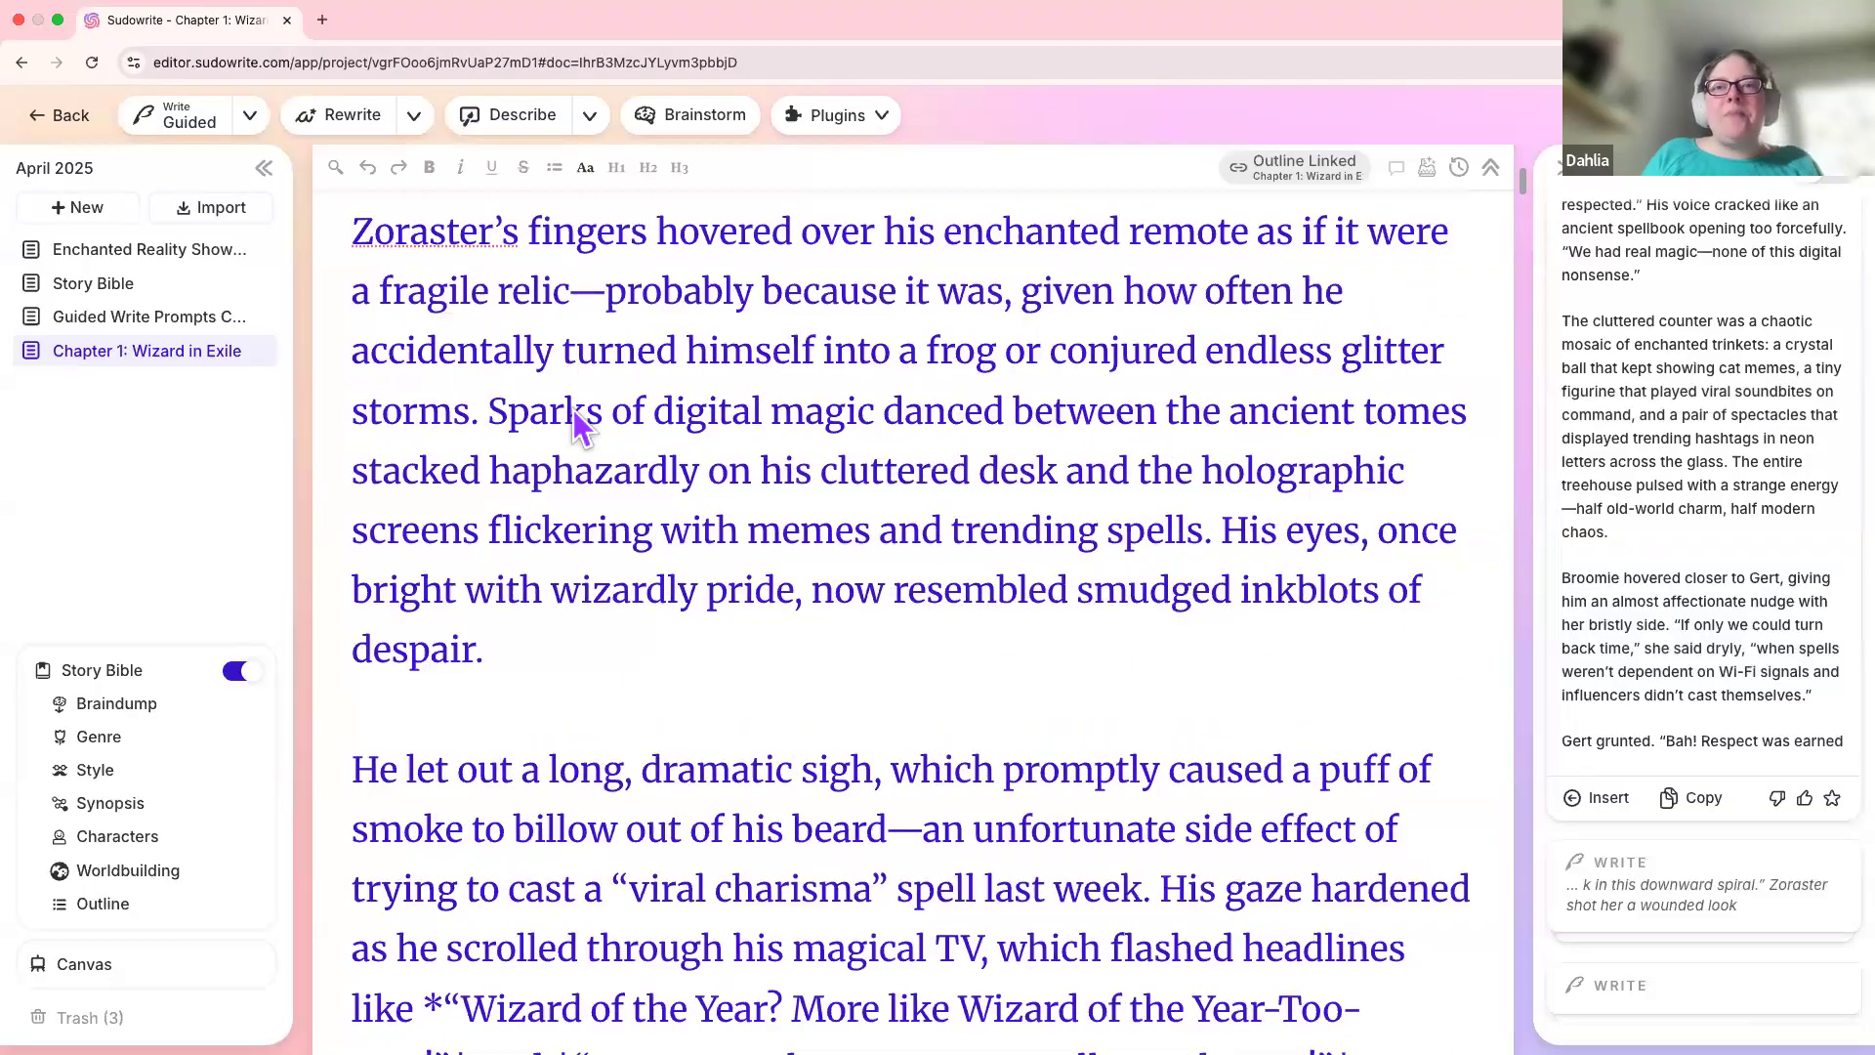
scroll(576, 425, up, 6)
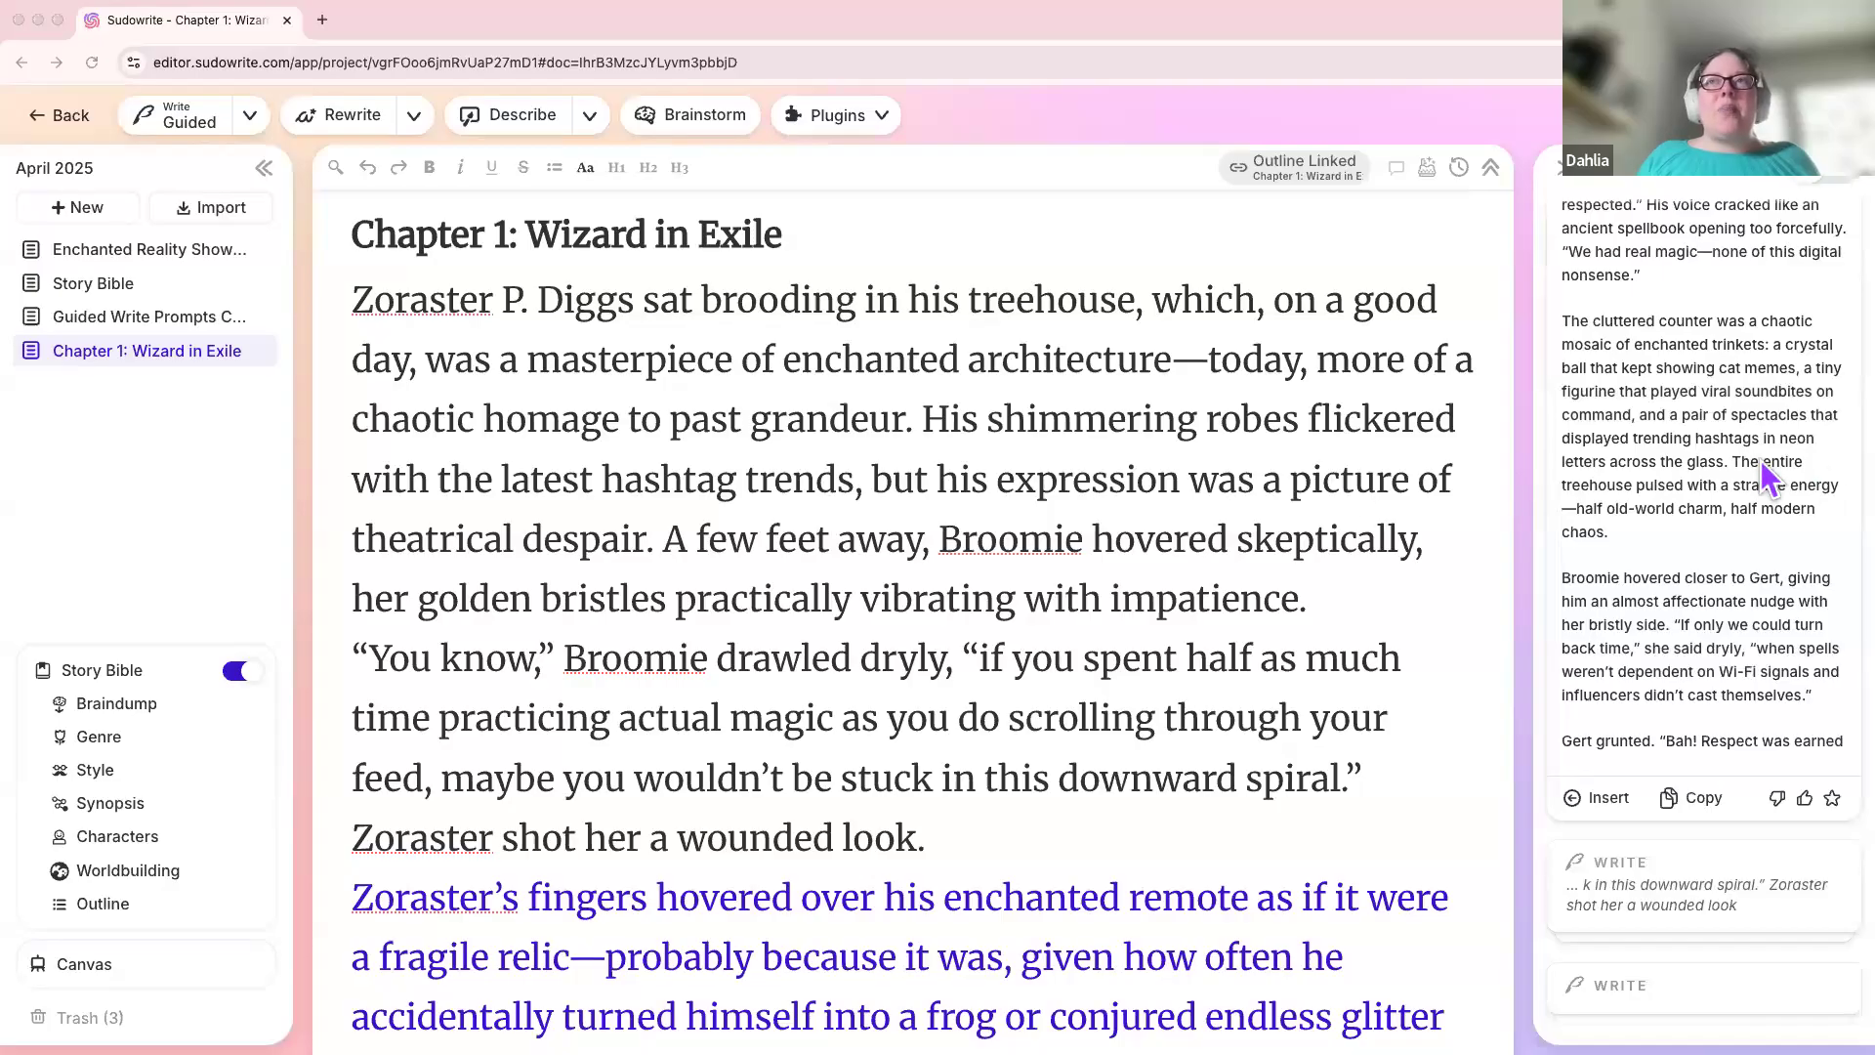
Step: Open the Guided Write Prompts Chapter 1 document and examine the key details and the wording of the first prompt
click(71, 346)
click(67, 326)
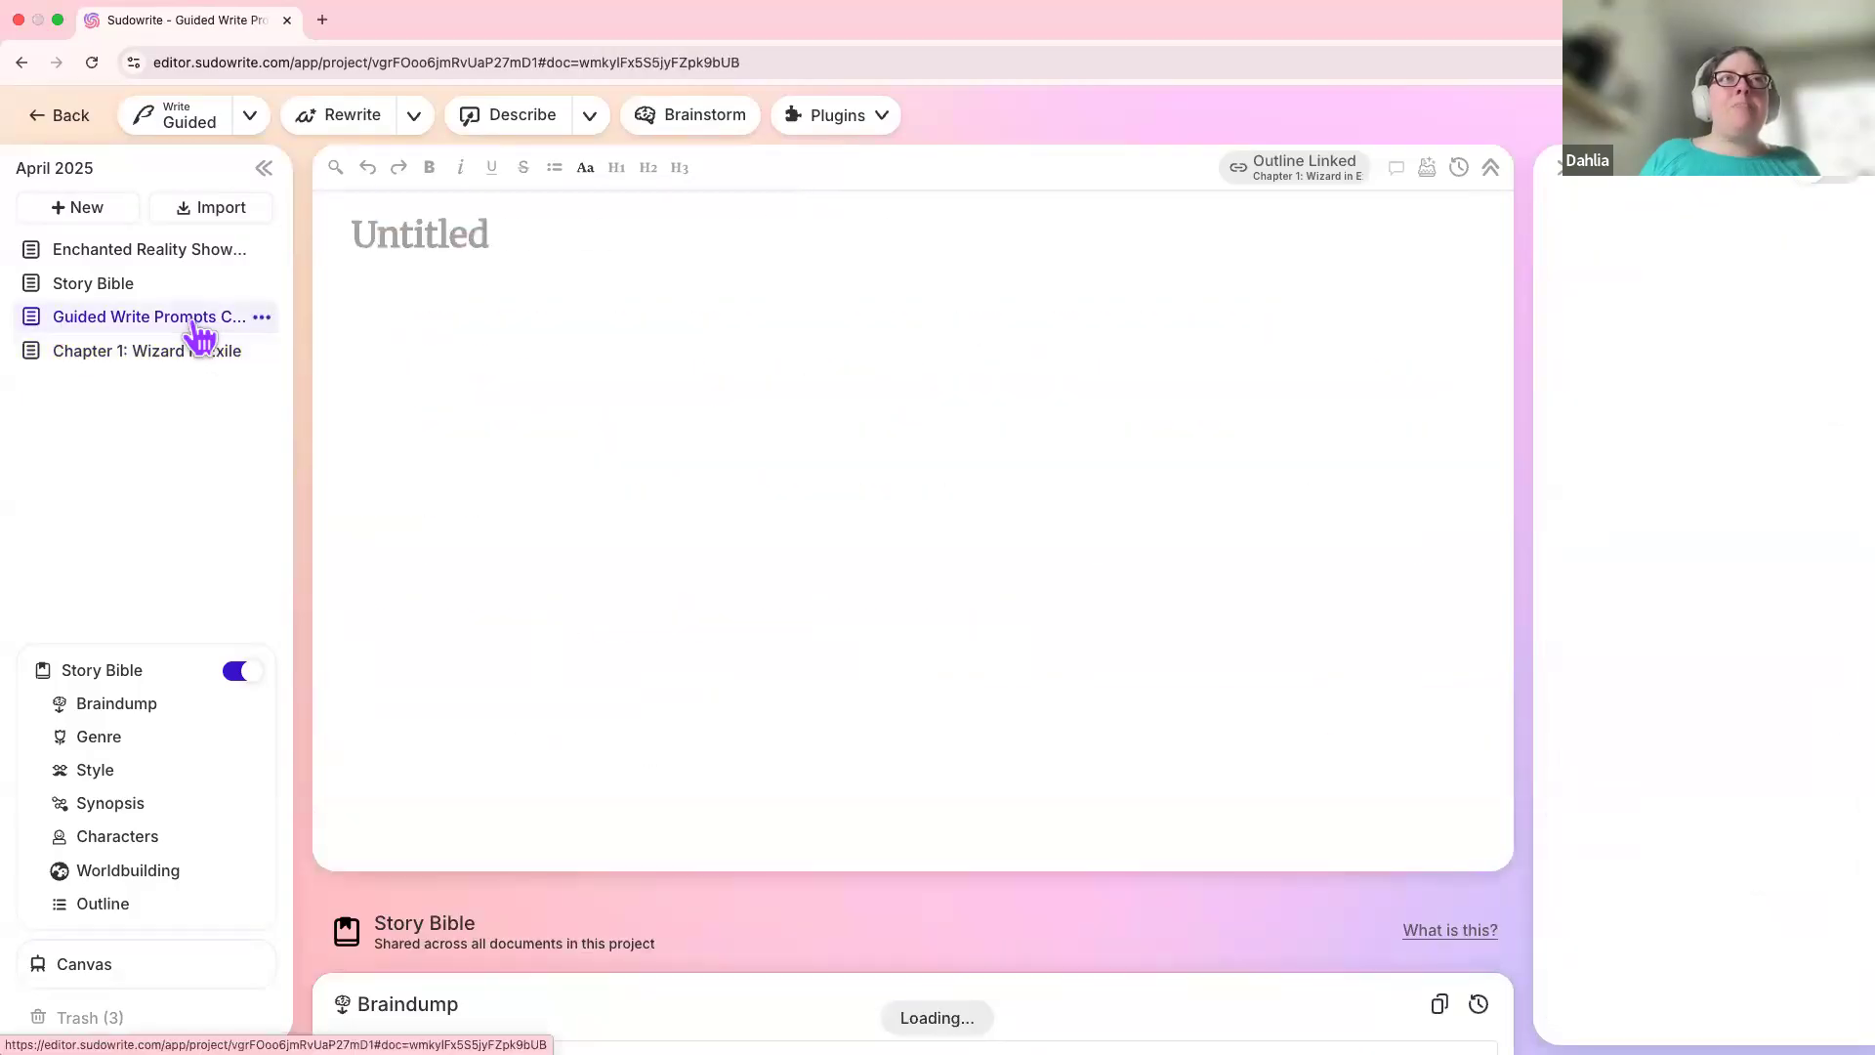
scroll(527, 591, down, 5)
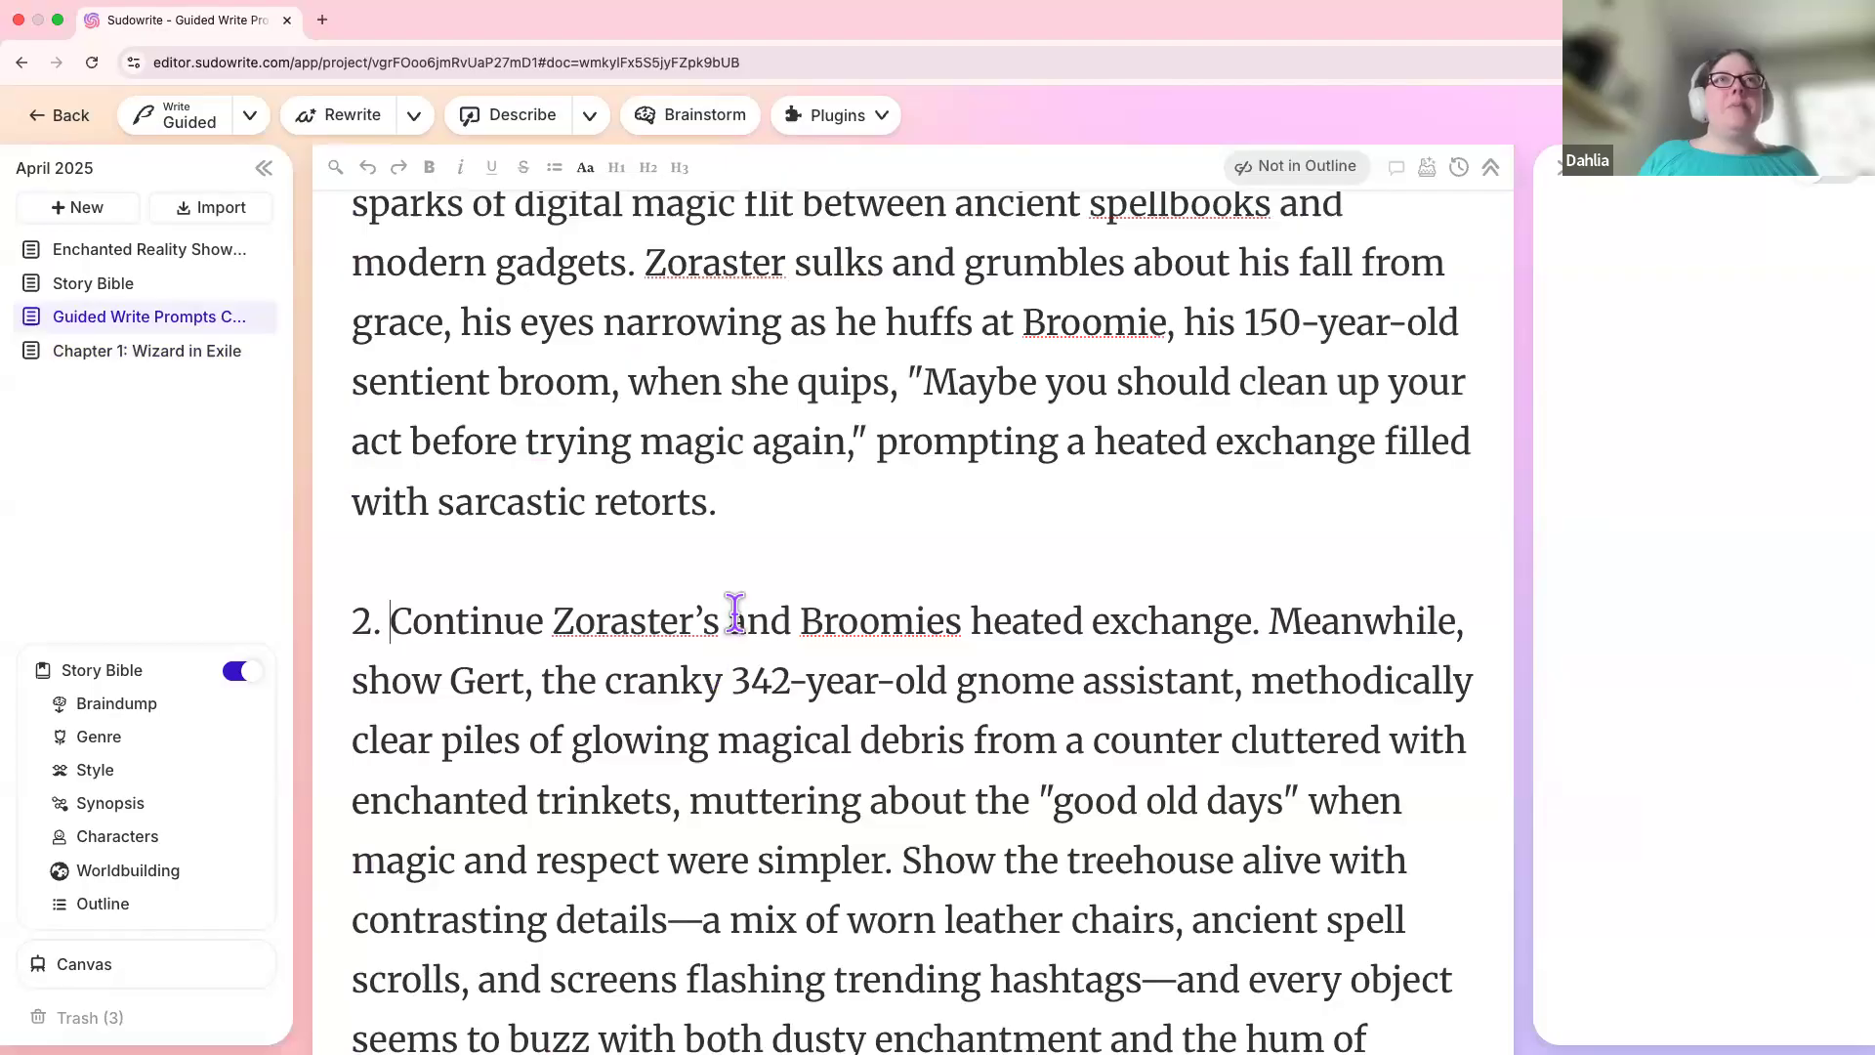
scroll(733, 615, up, 5)
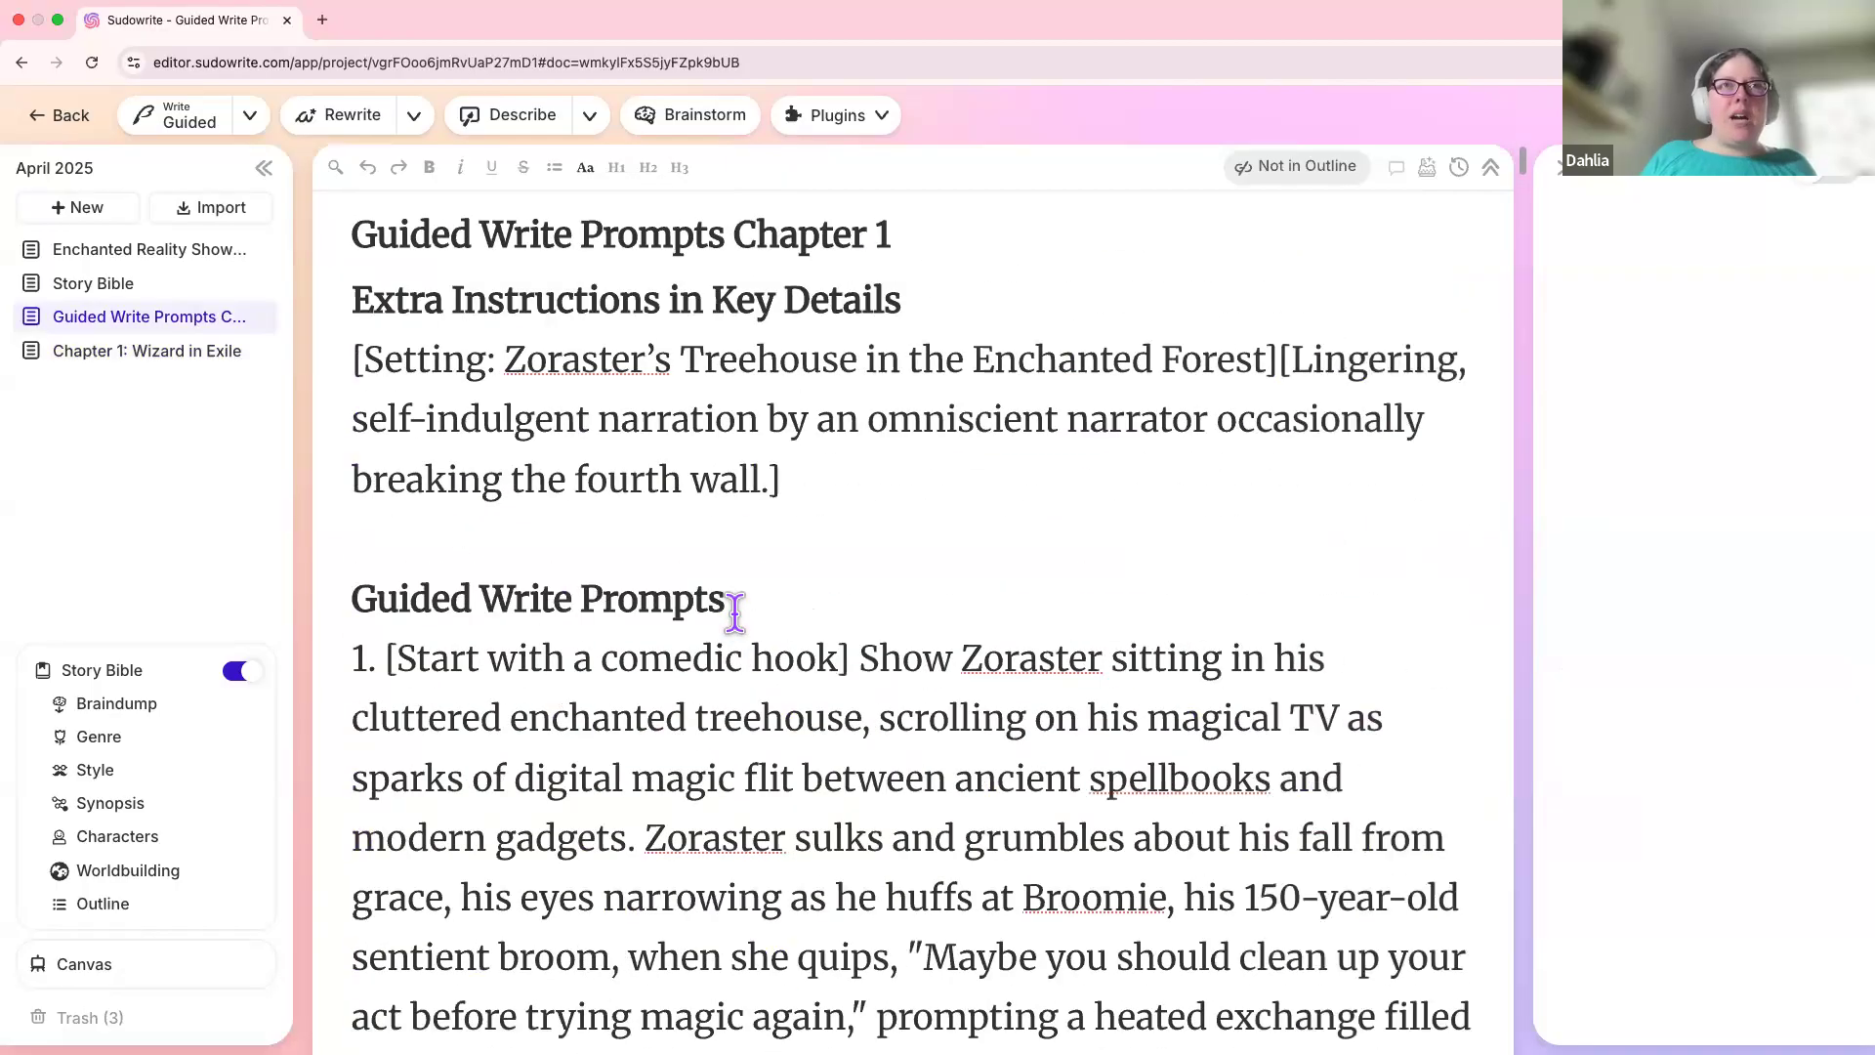
double_click(1055, 662)
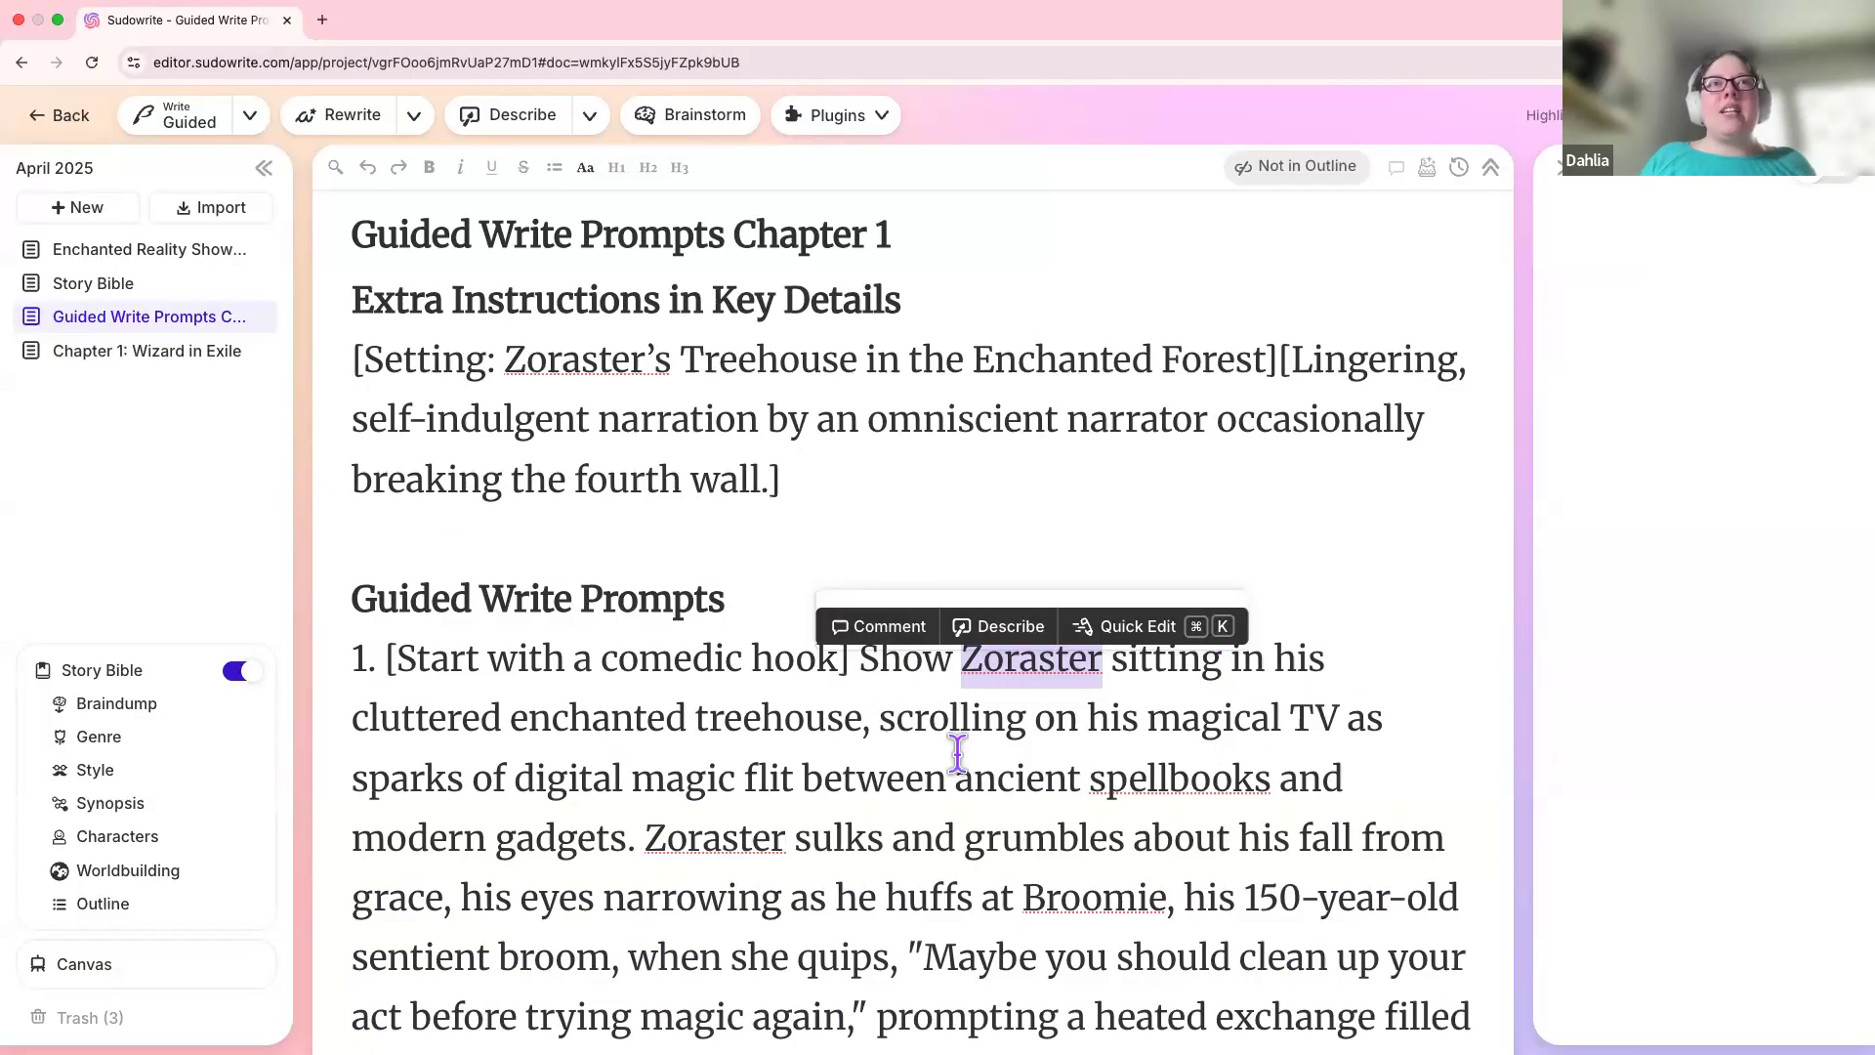
click(878, 720)
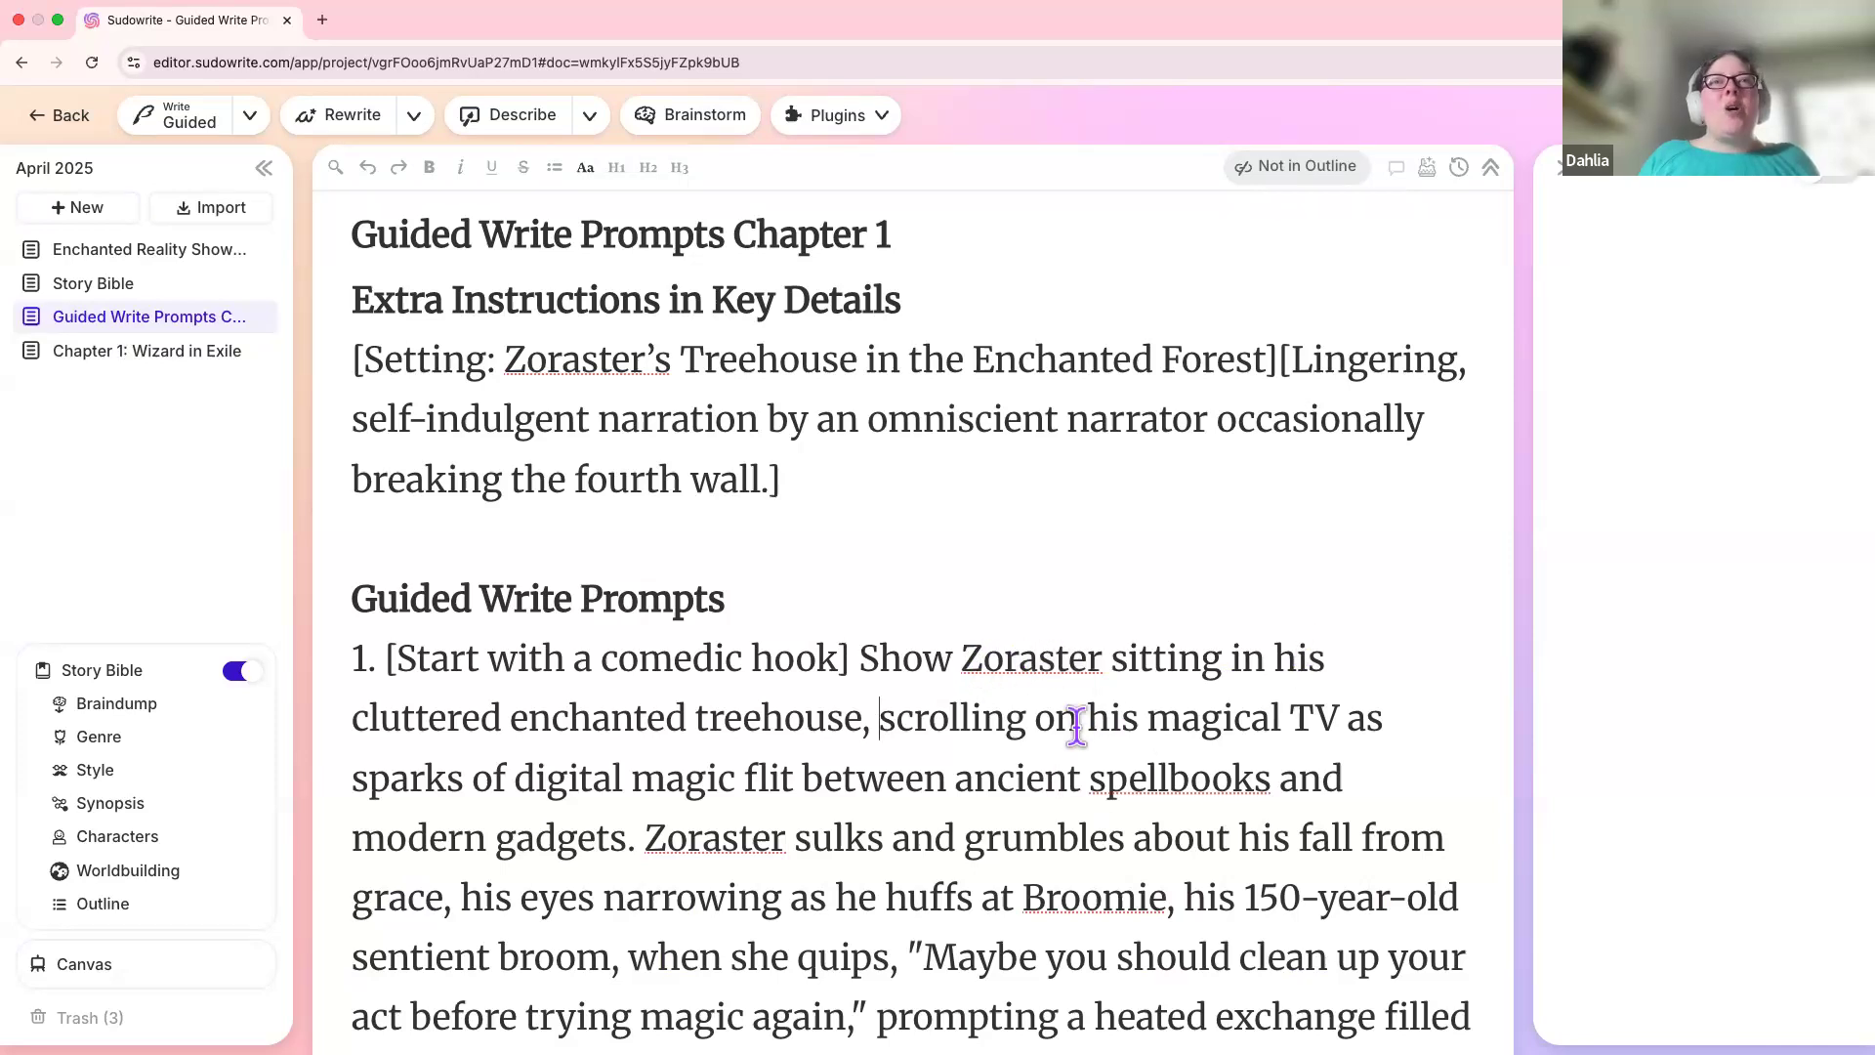
scroll(802, 884, down, 1)
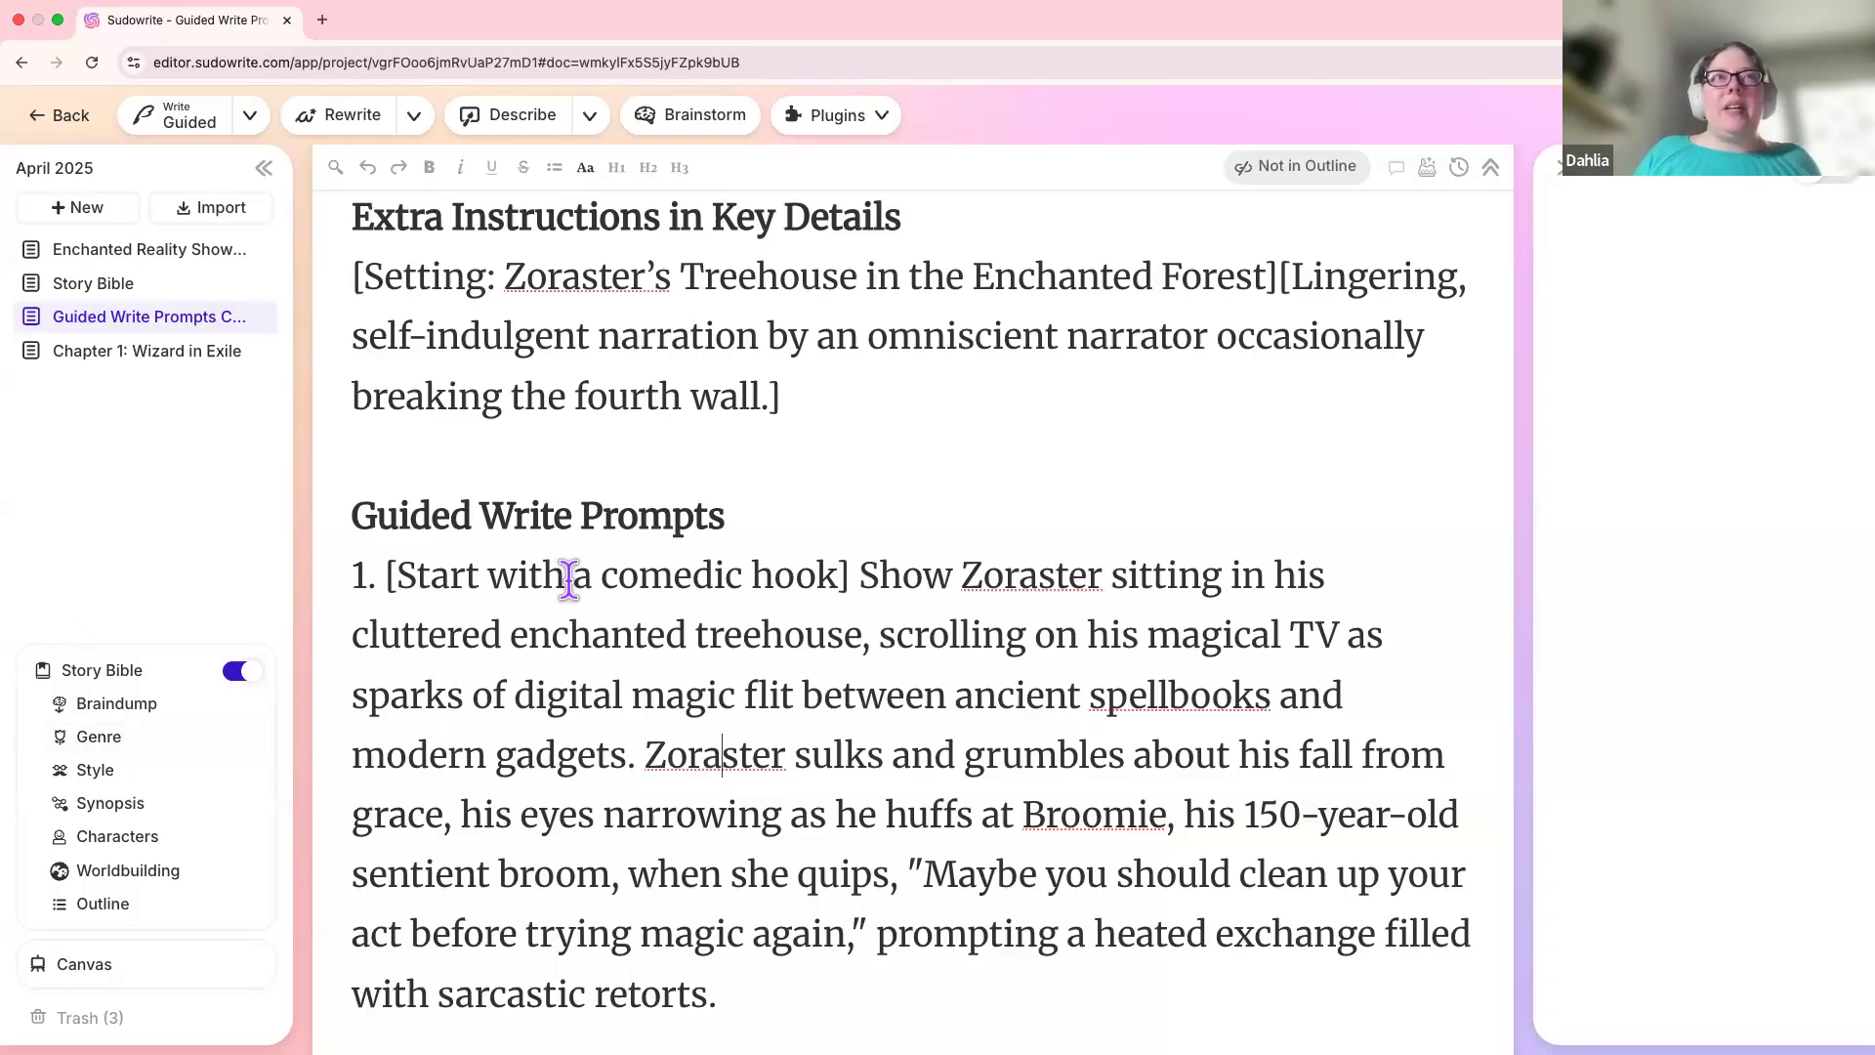
click(736, 504)
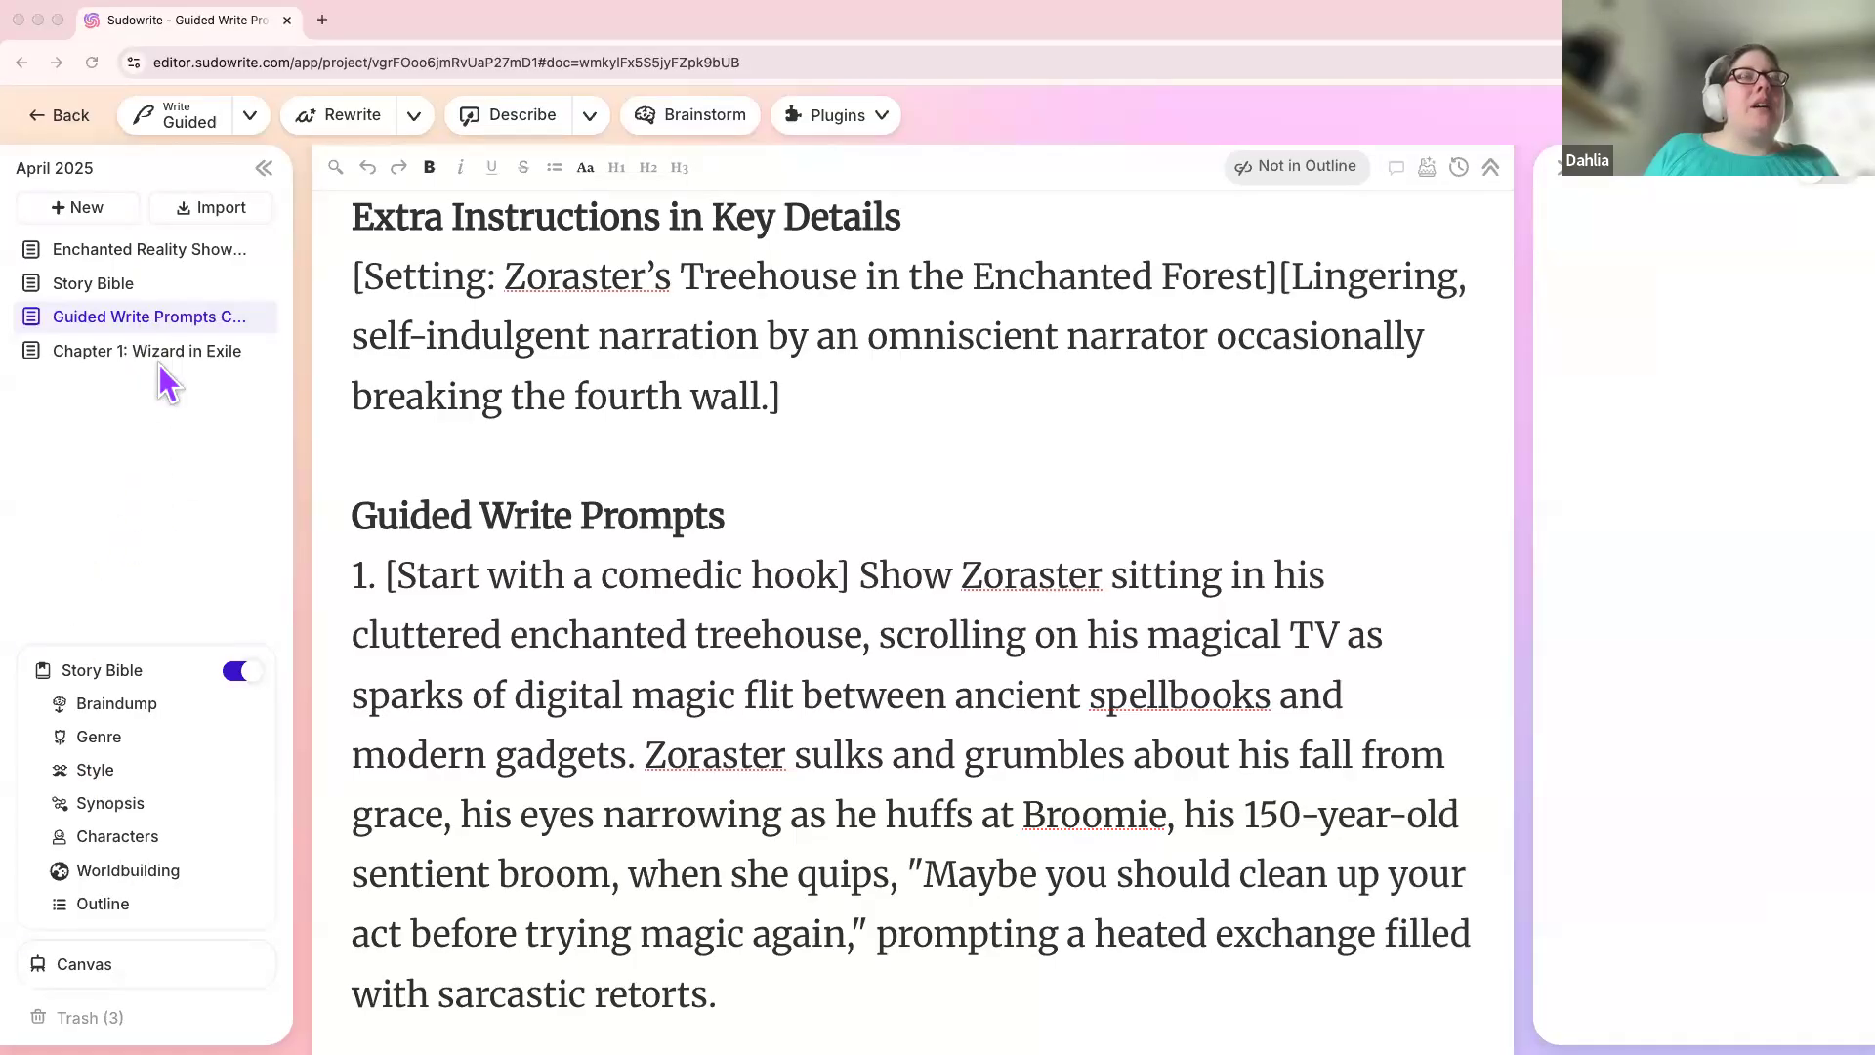
Step: Reopen the latest Write card in “Chapter 1: Wizard in Exile” and examine the Chapter 1 summary in the outline
click(109, 361)
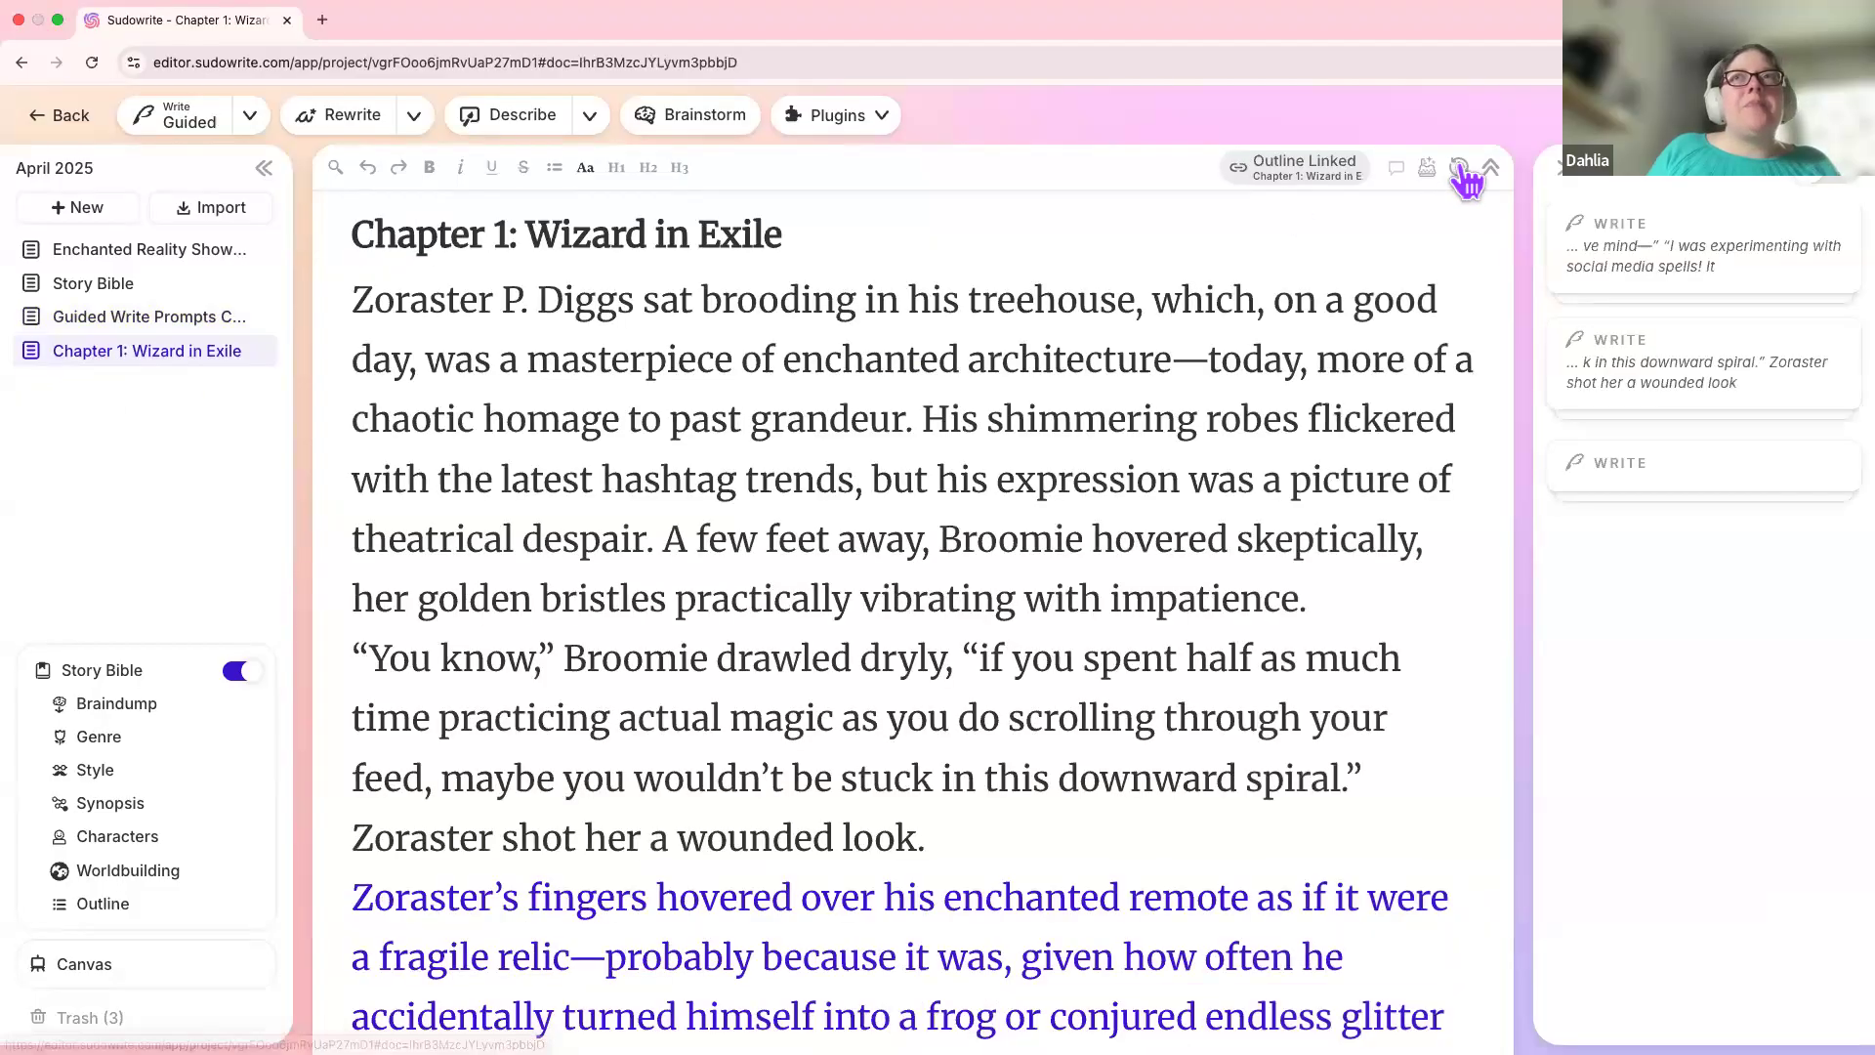
click(1638, 286)
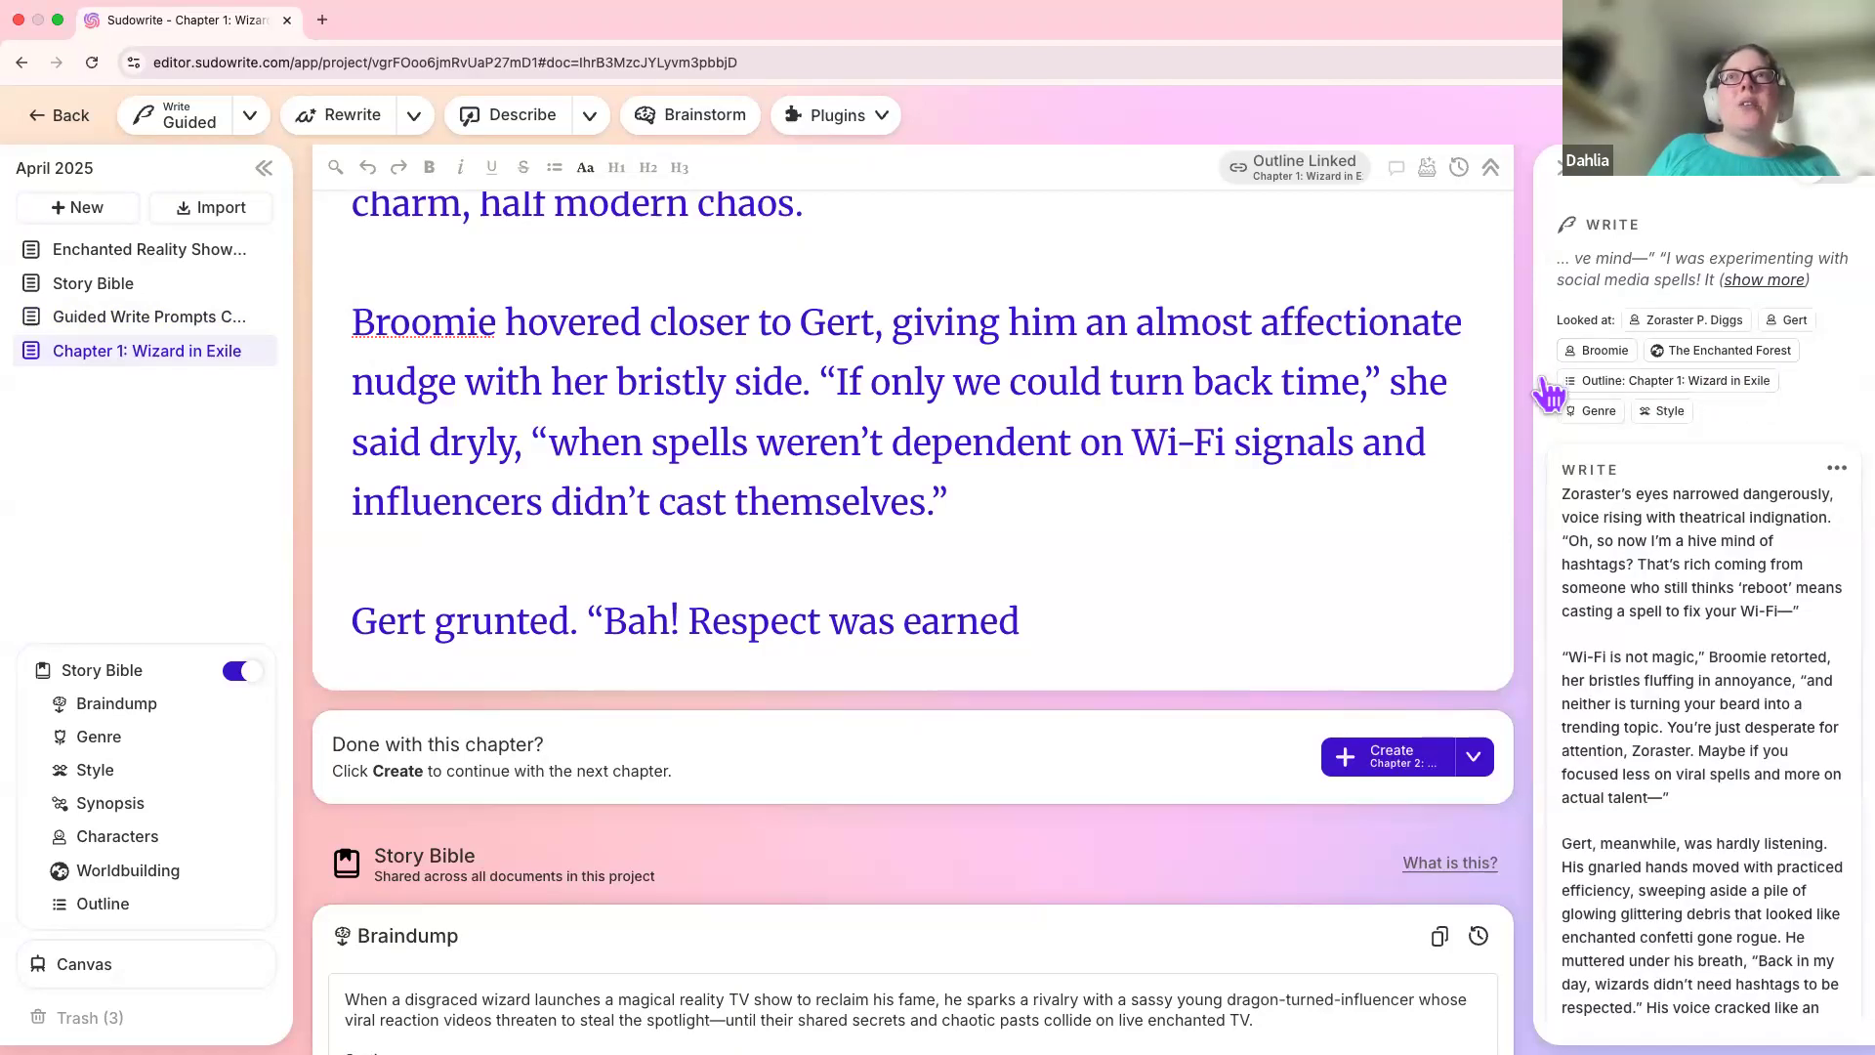
click(1615, 378)
drag(1615, 378, 1289, 724)
click(1258, 588)
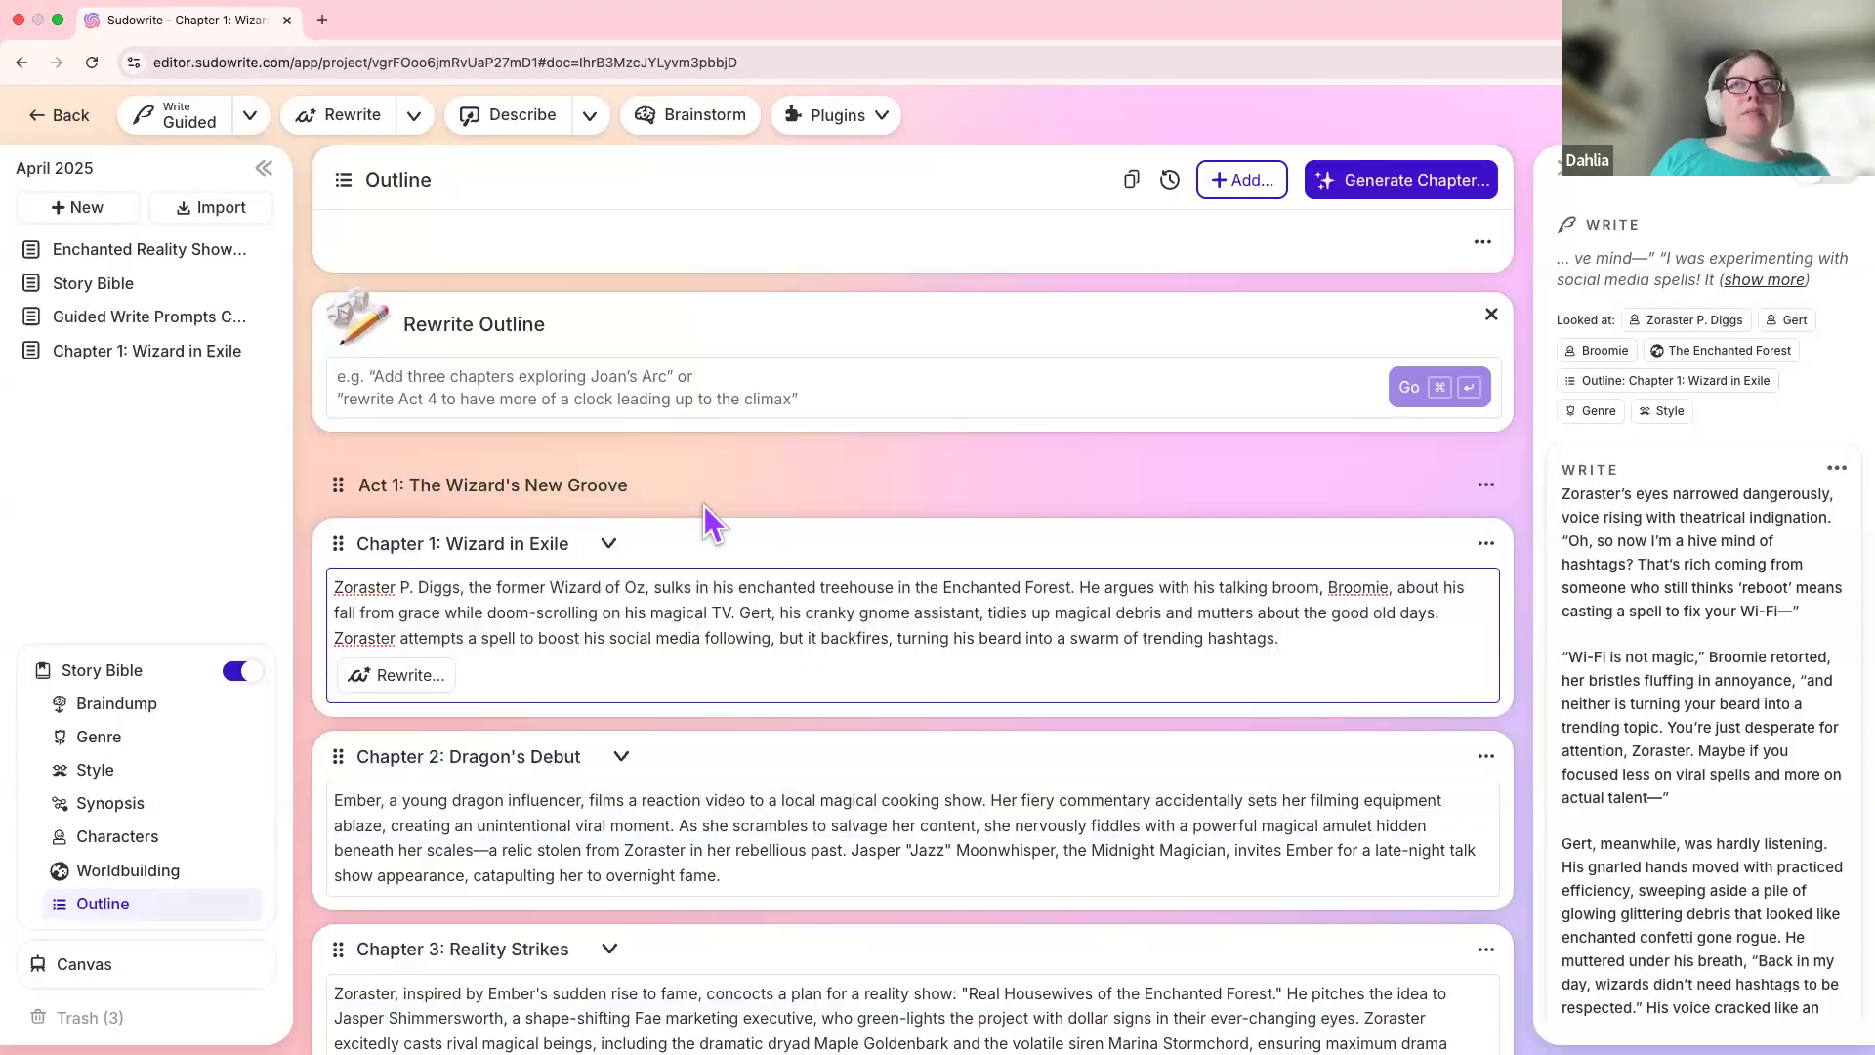
scroll(703, 506, down, 20)
scroll(702, 502, up, 20)
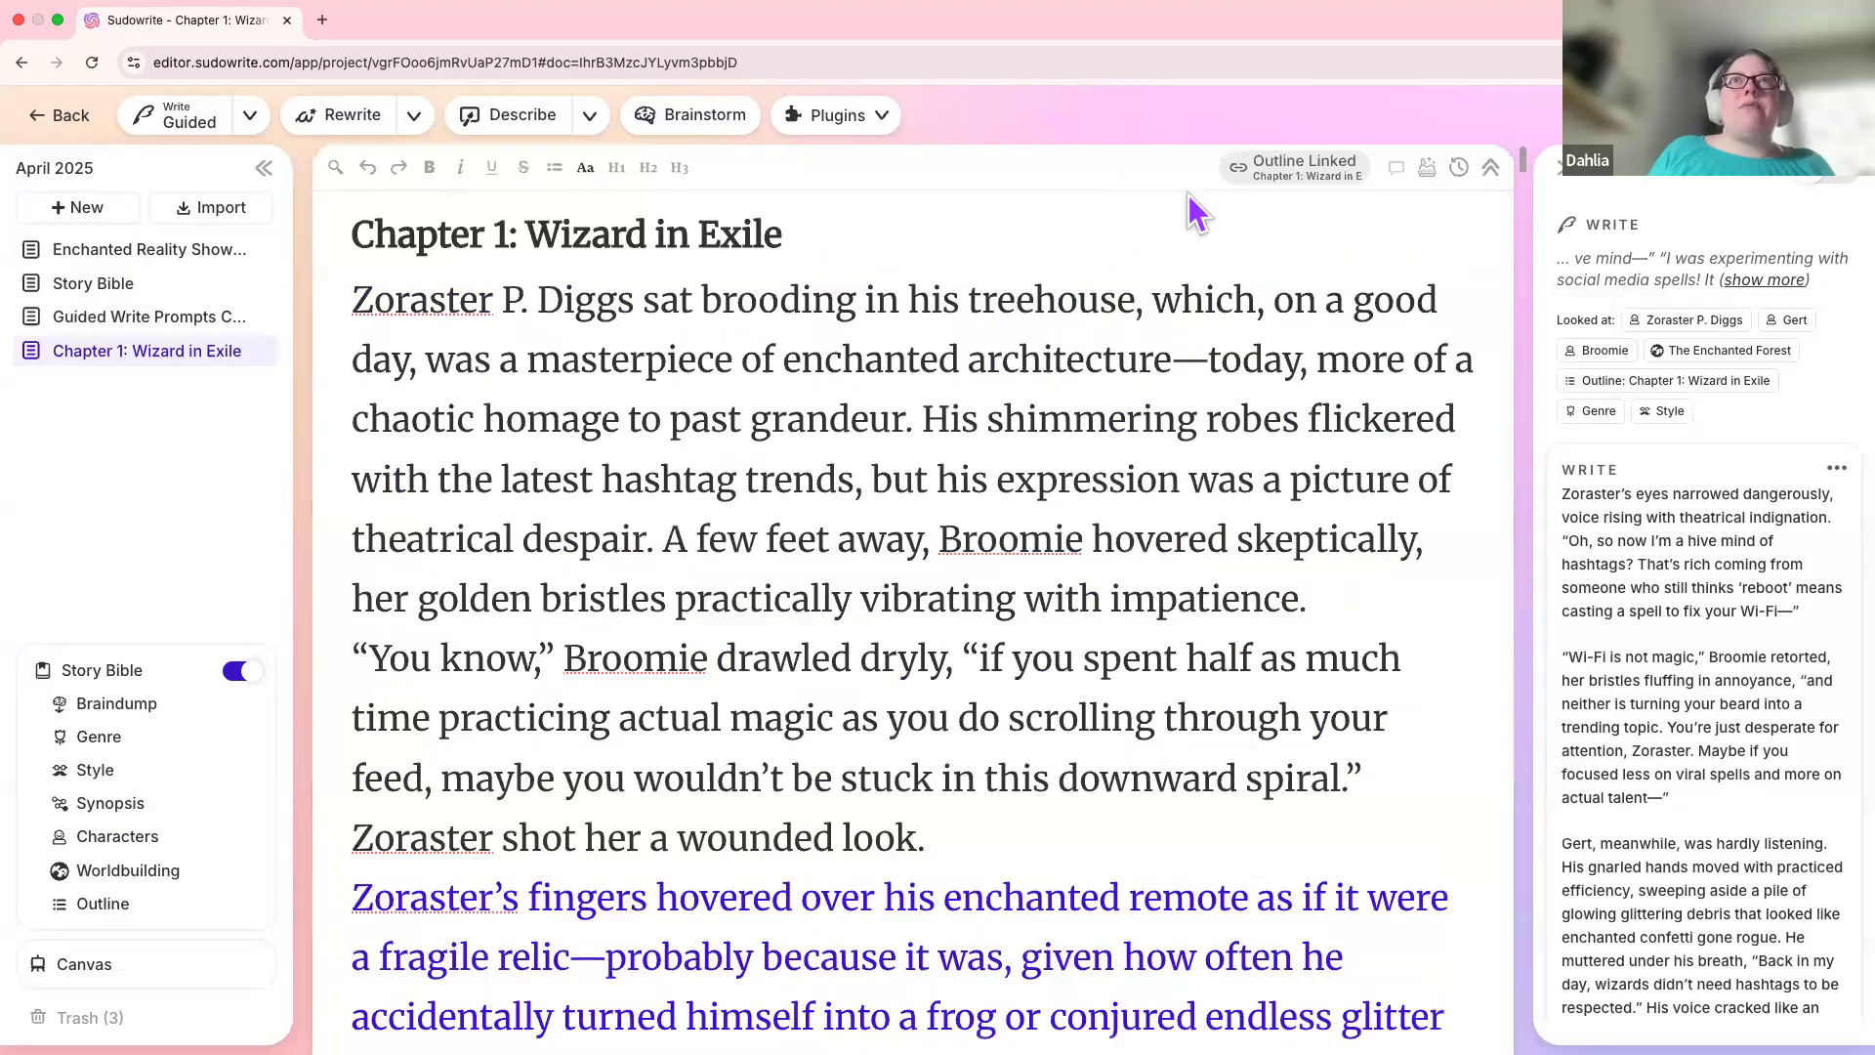
Step: Check the outline link details of the “Chapter 1: Wizard in Exile” document and dismiss them
click(1302, 182)
click(1303, 182)
click(1302, 182)
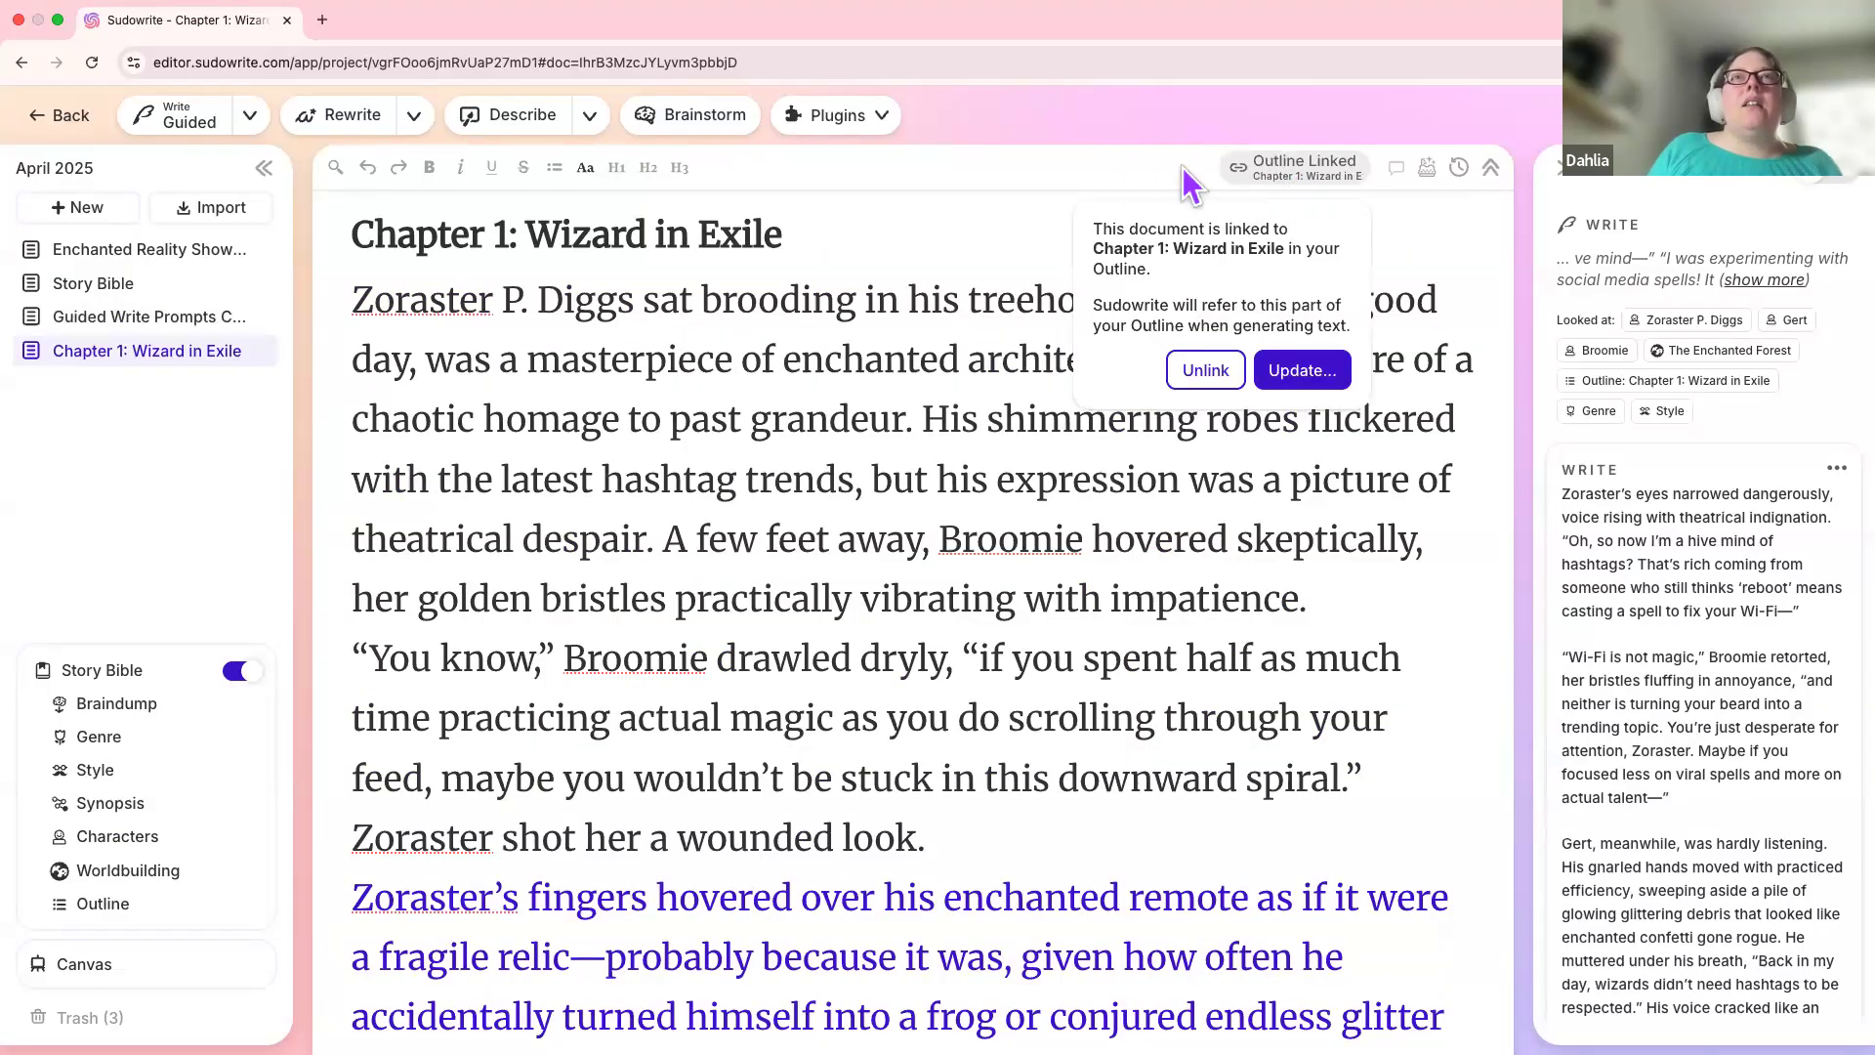
click(1225, 469)
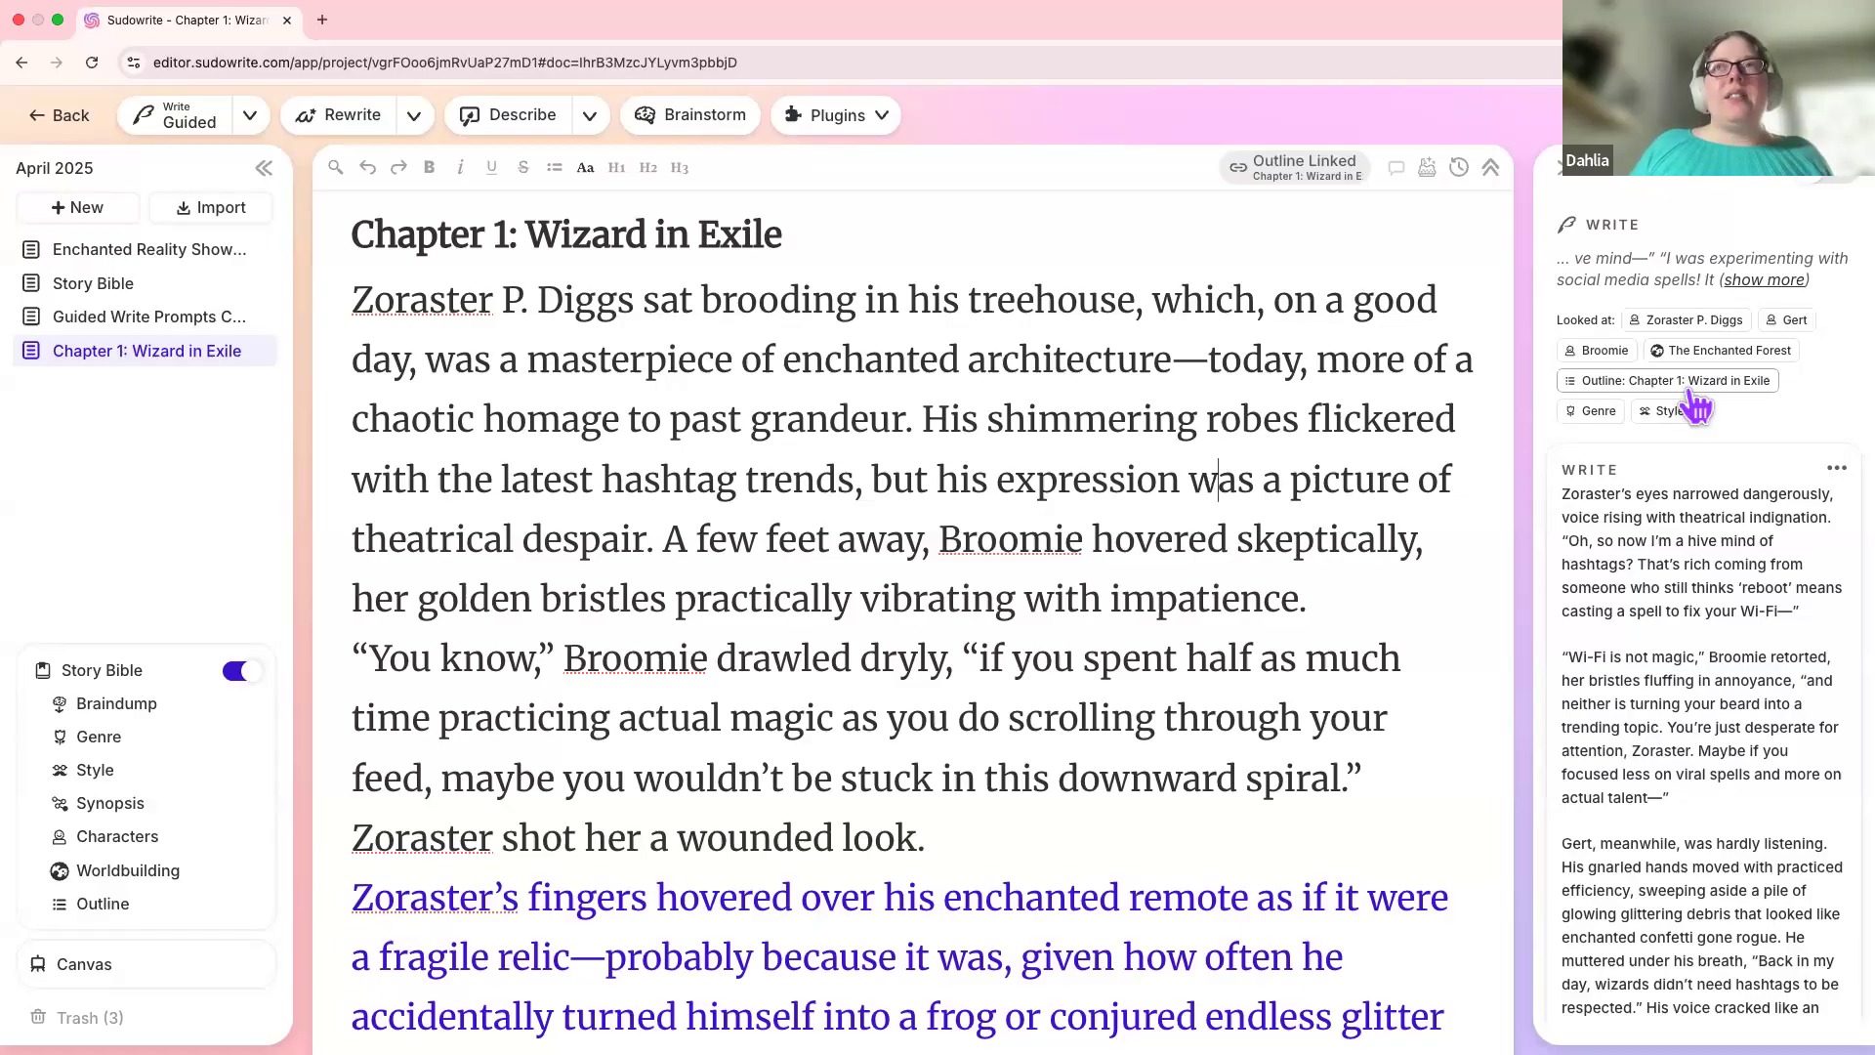
Step: Go to the Chapter 1 entry in the outline from the Write card's reference and examine its full summary
click(1579, 384)
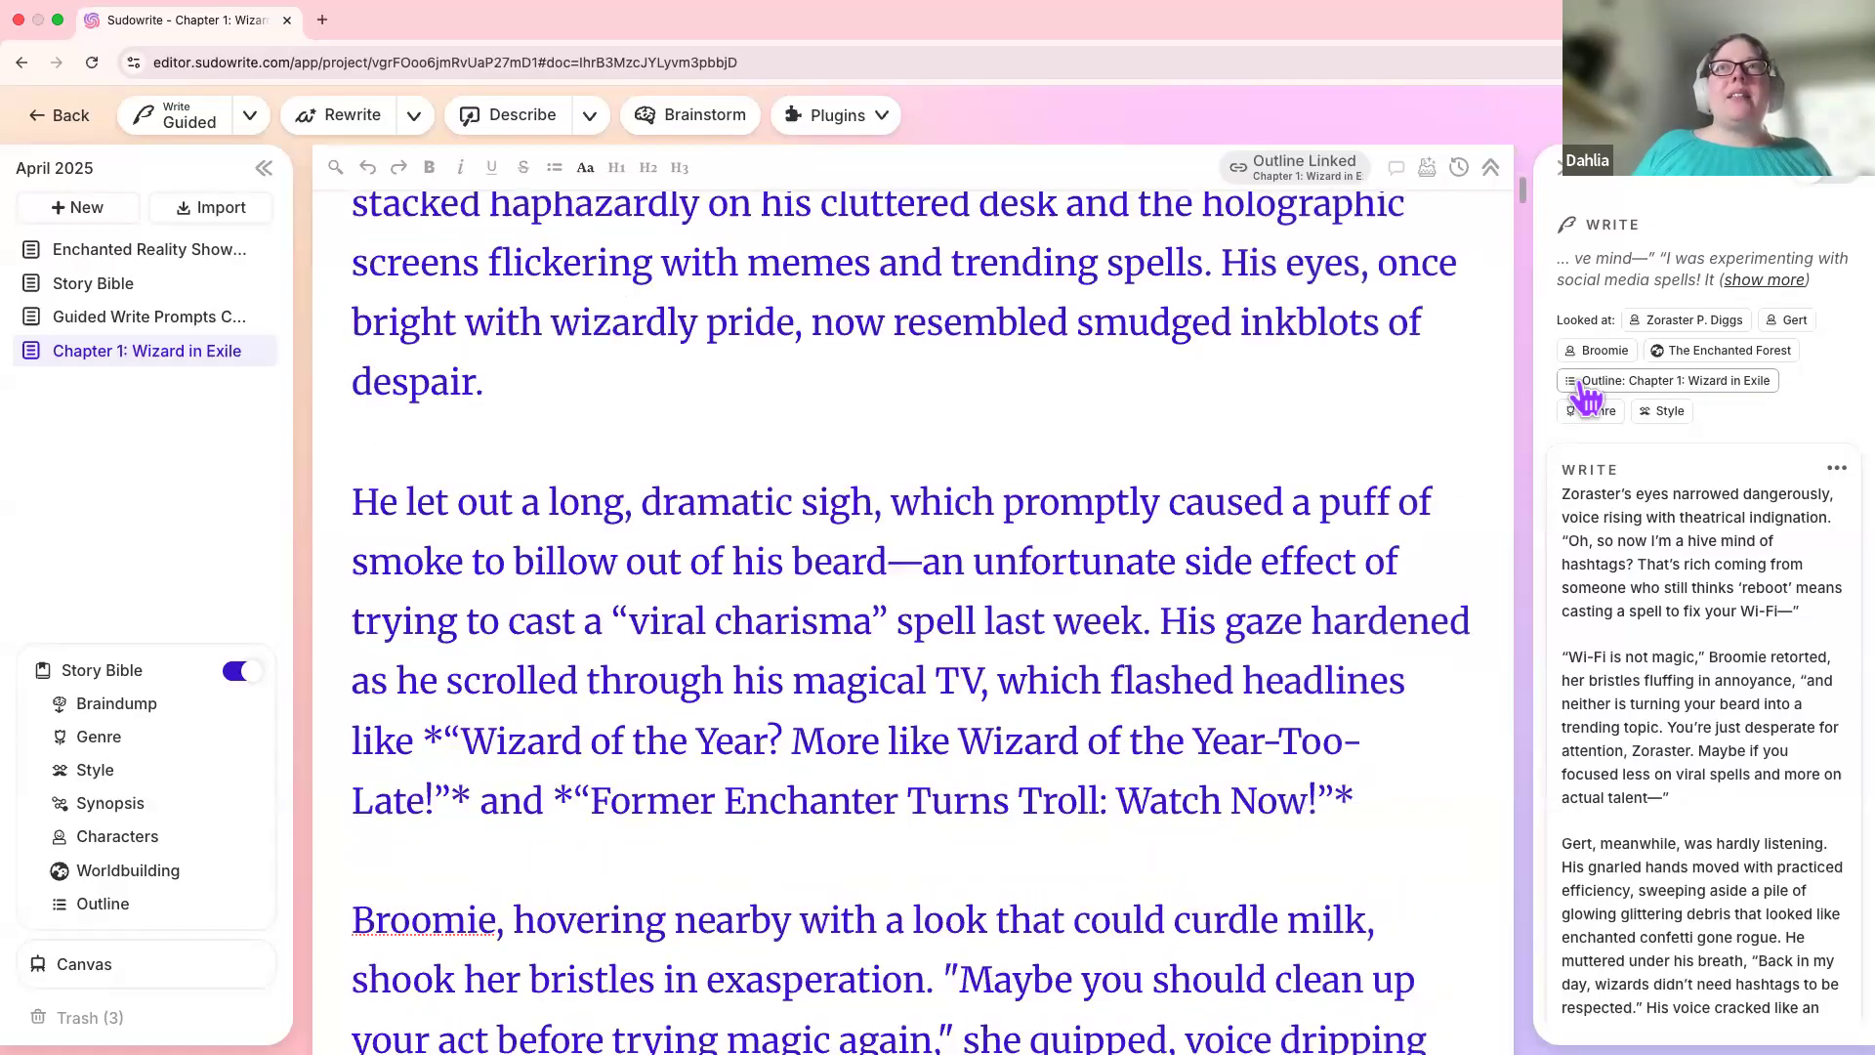
click(1242, 592)
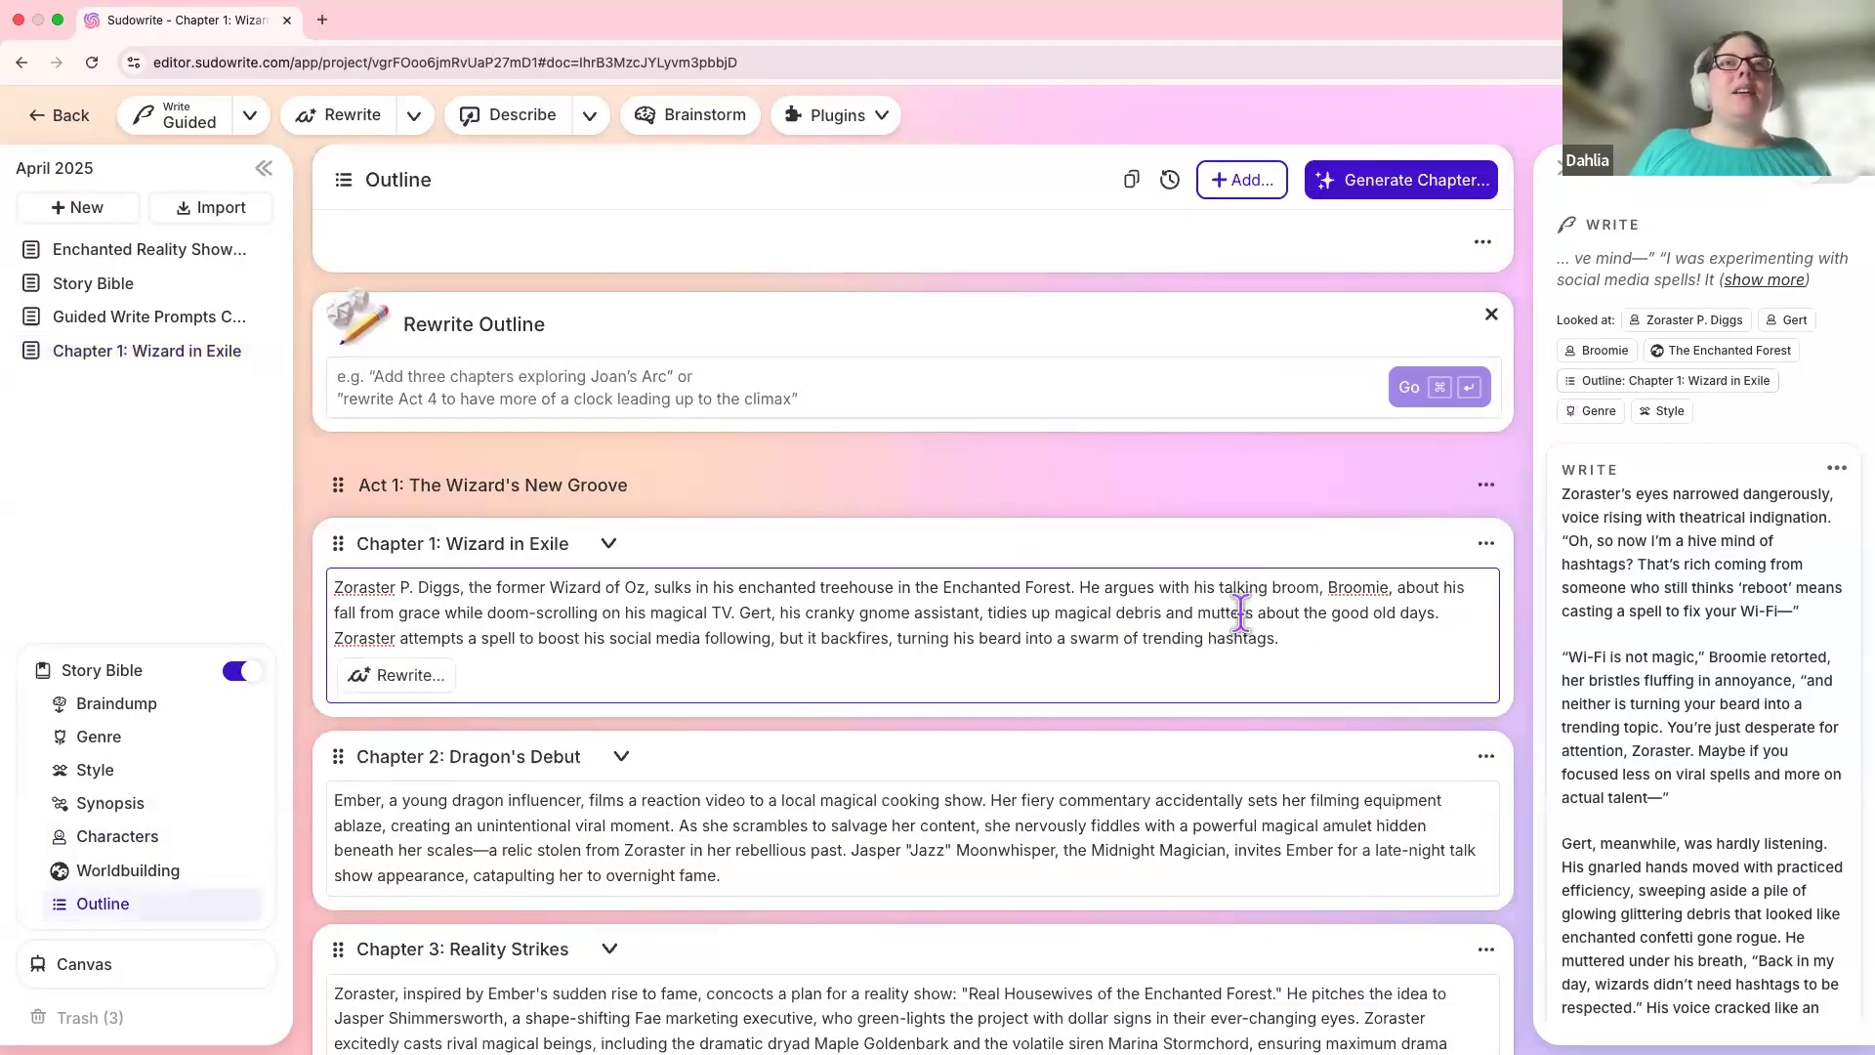
click(1313, 641)
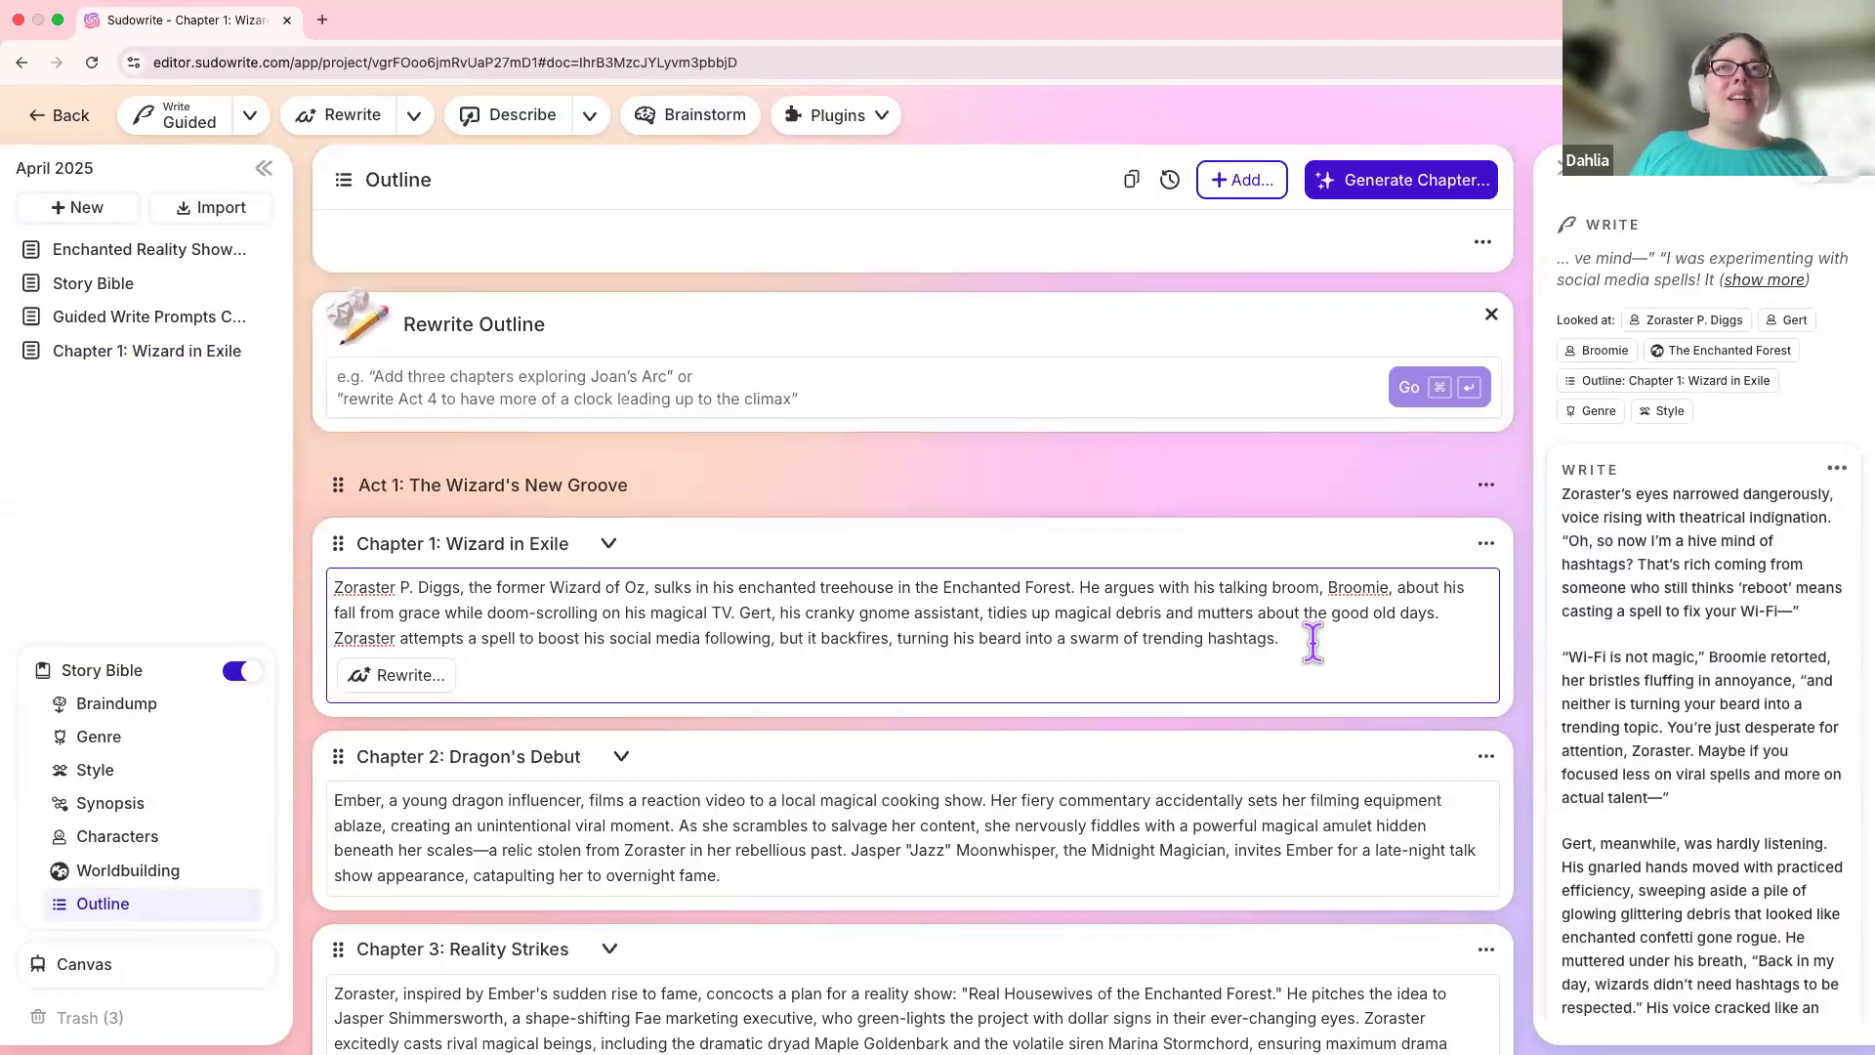
key(super+a)
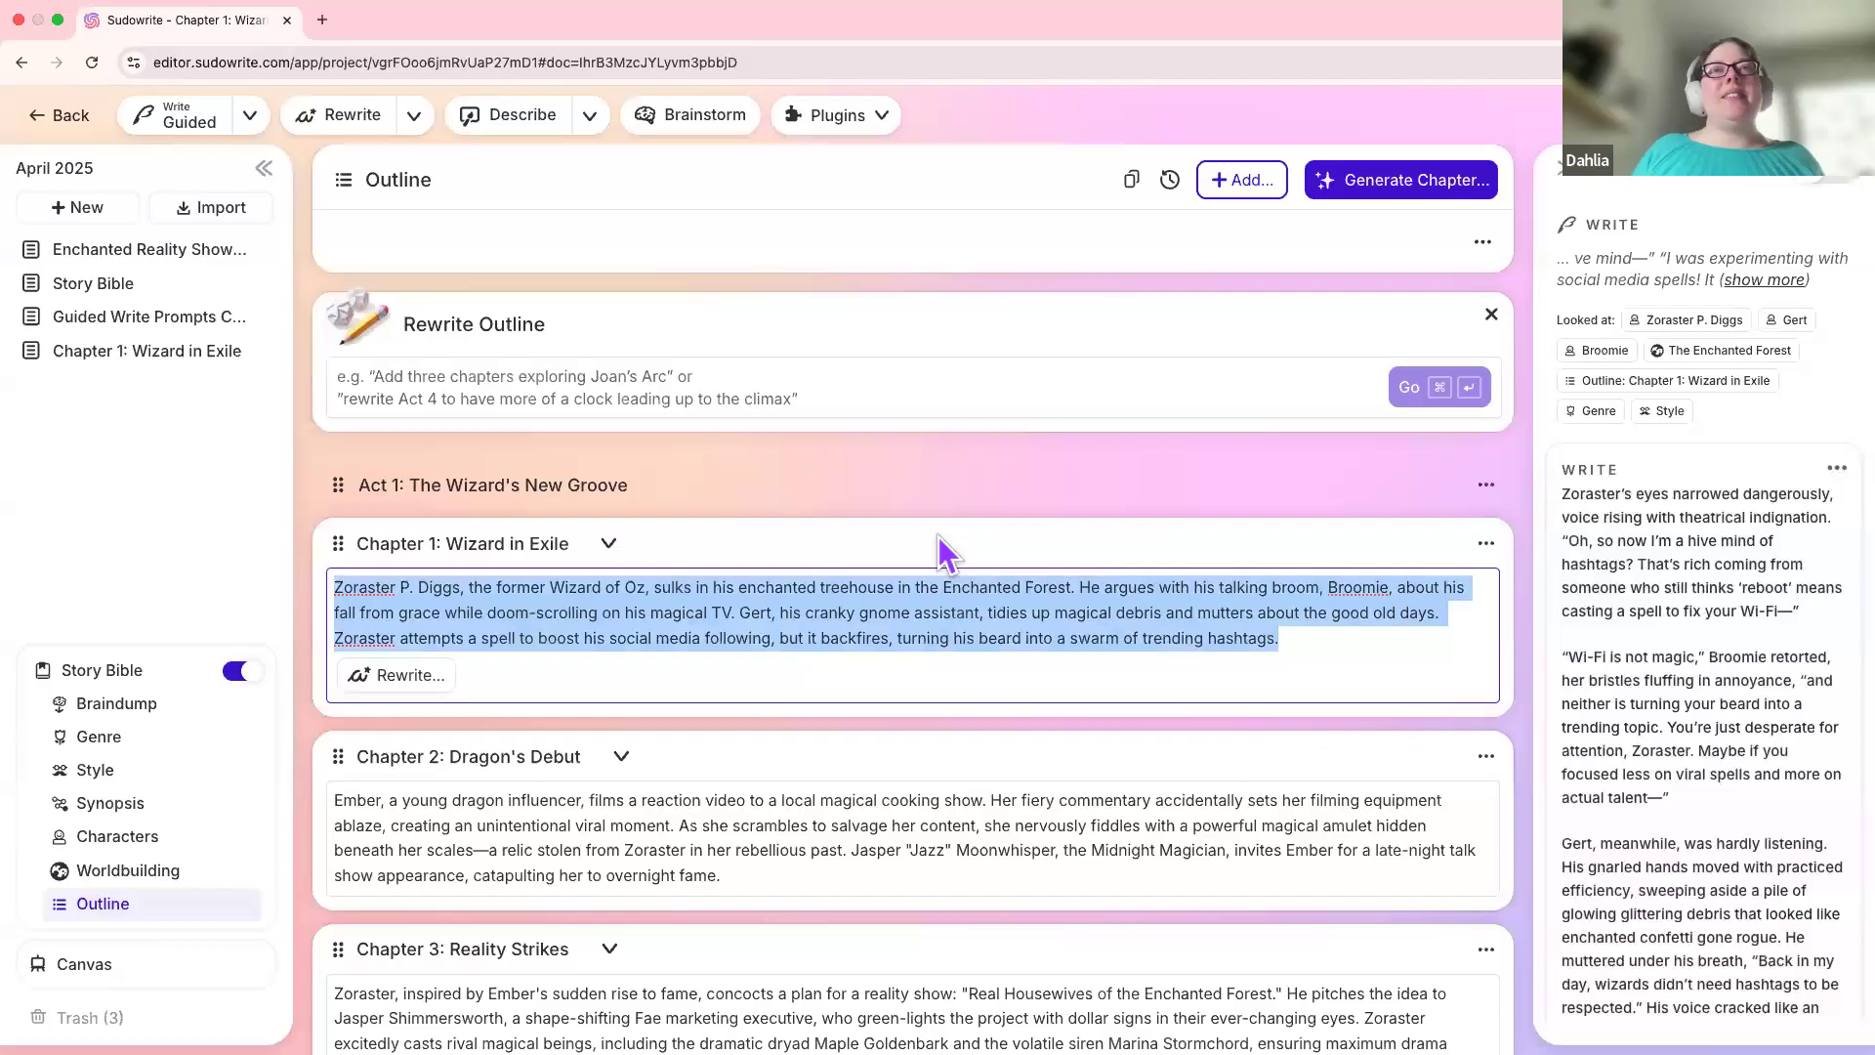
click(872, 633)
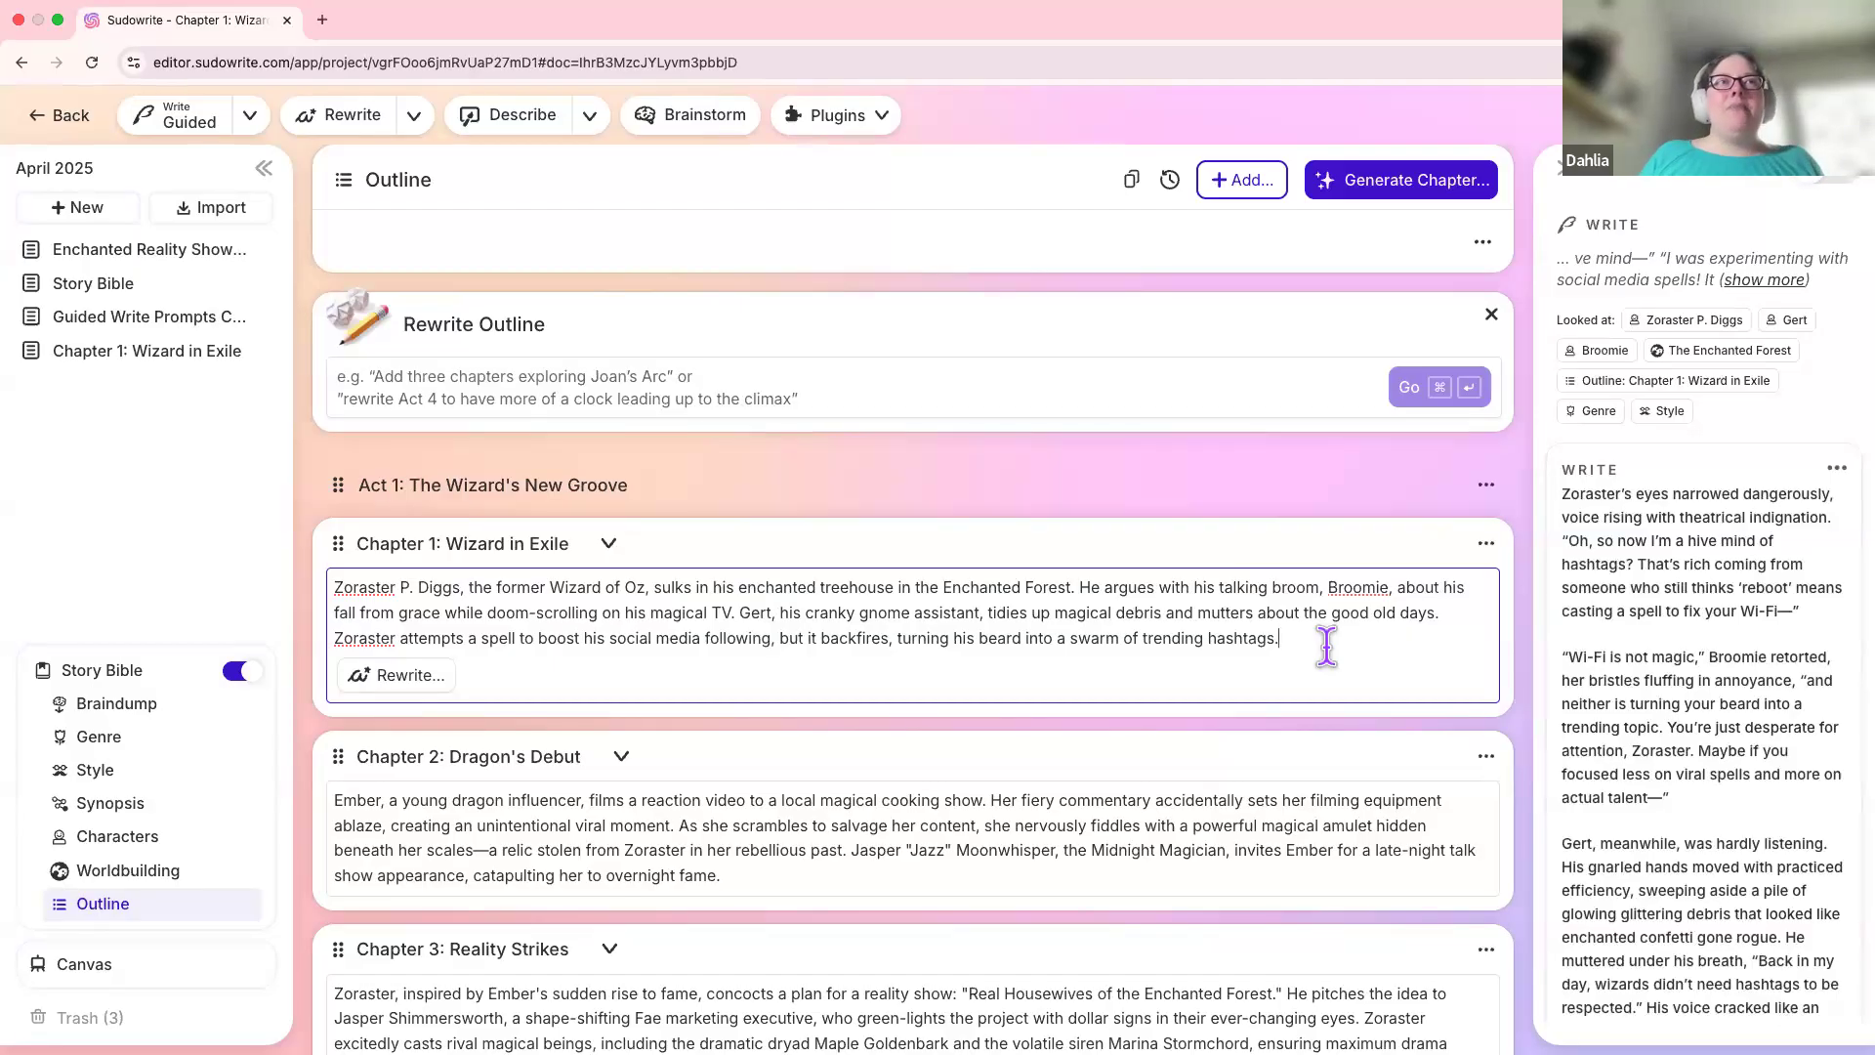
key(super+a)
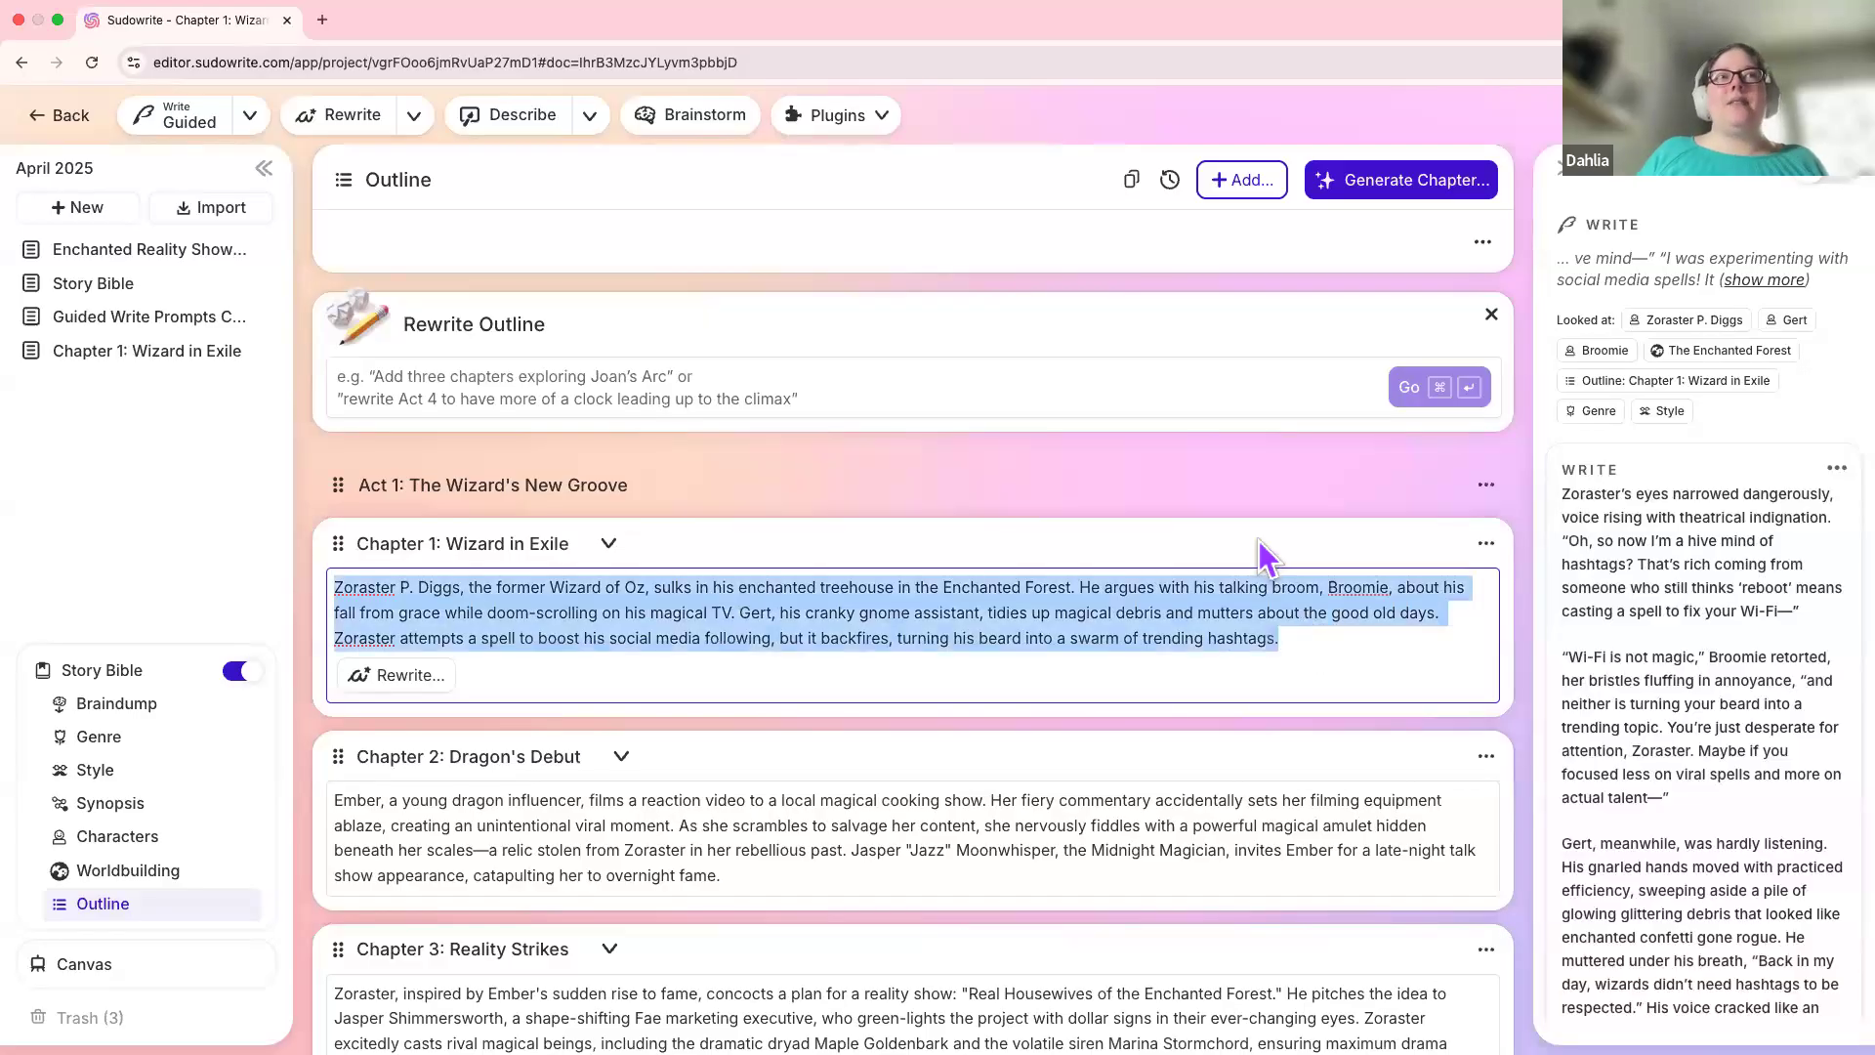
click(1274, 637)
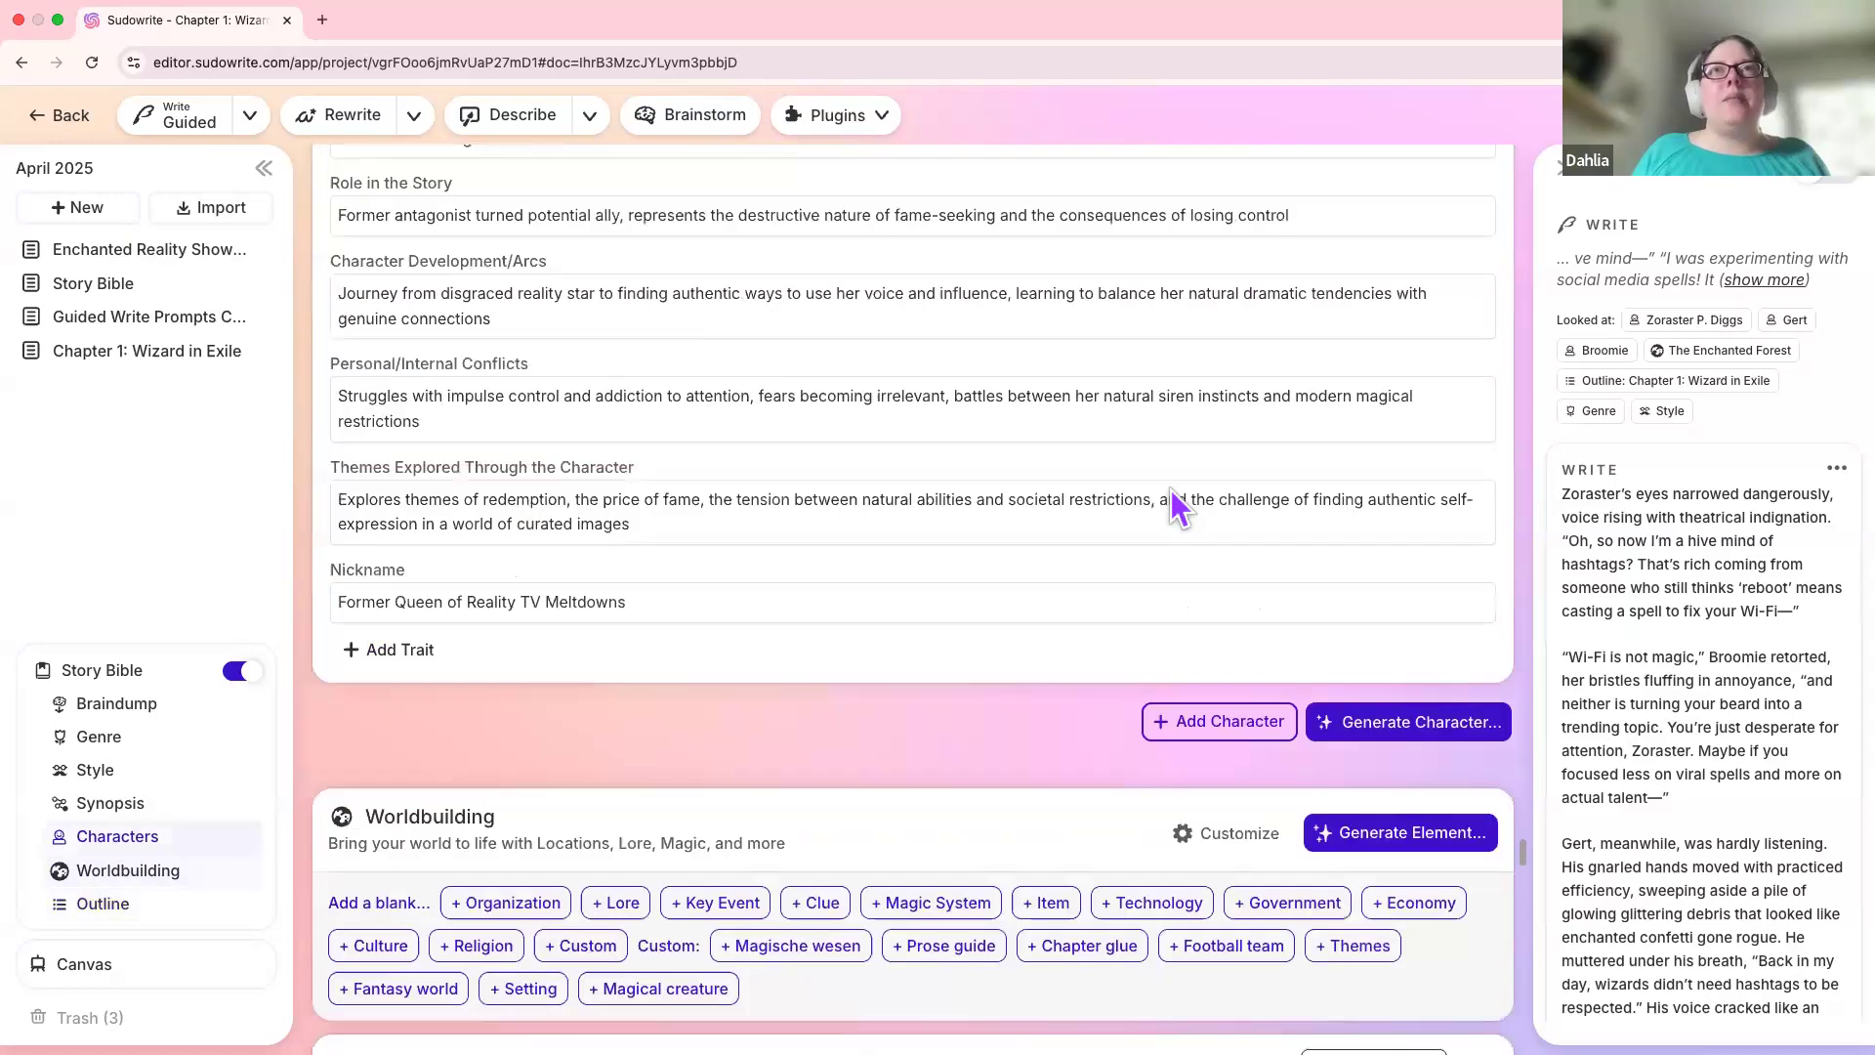
Step: Return to “Chapter 1: Wizard in Exile”, open its Draft section and examine the Scenes field without entering any scenes
scroll(1170, 485, down, 1)
scroll(1170, 486, up, 20)
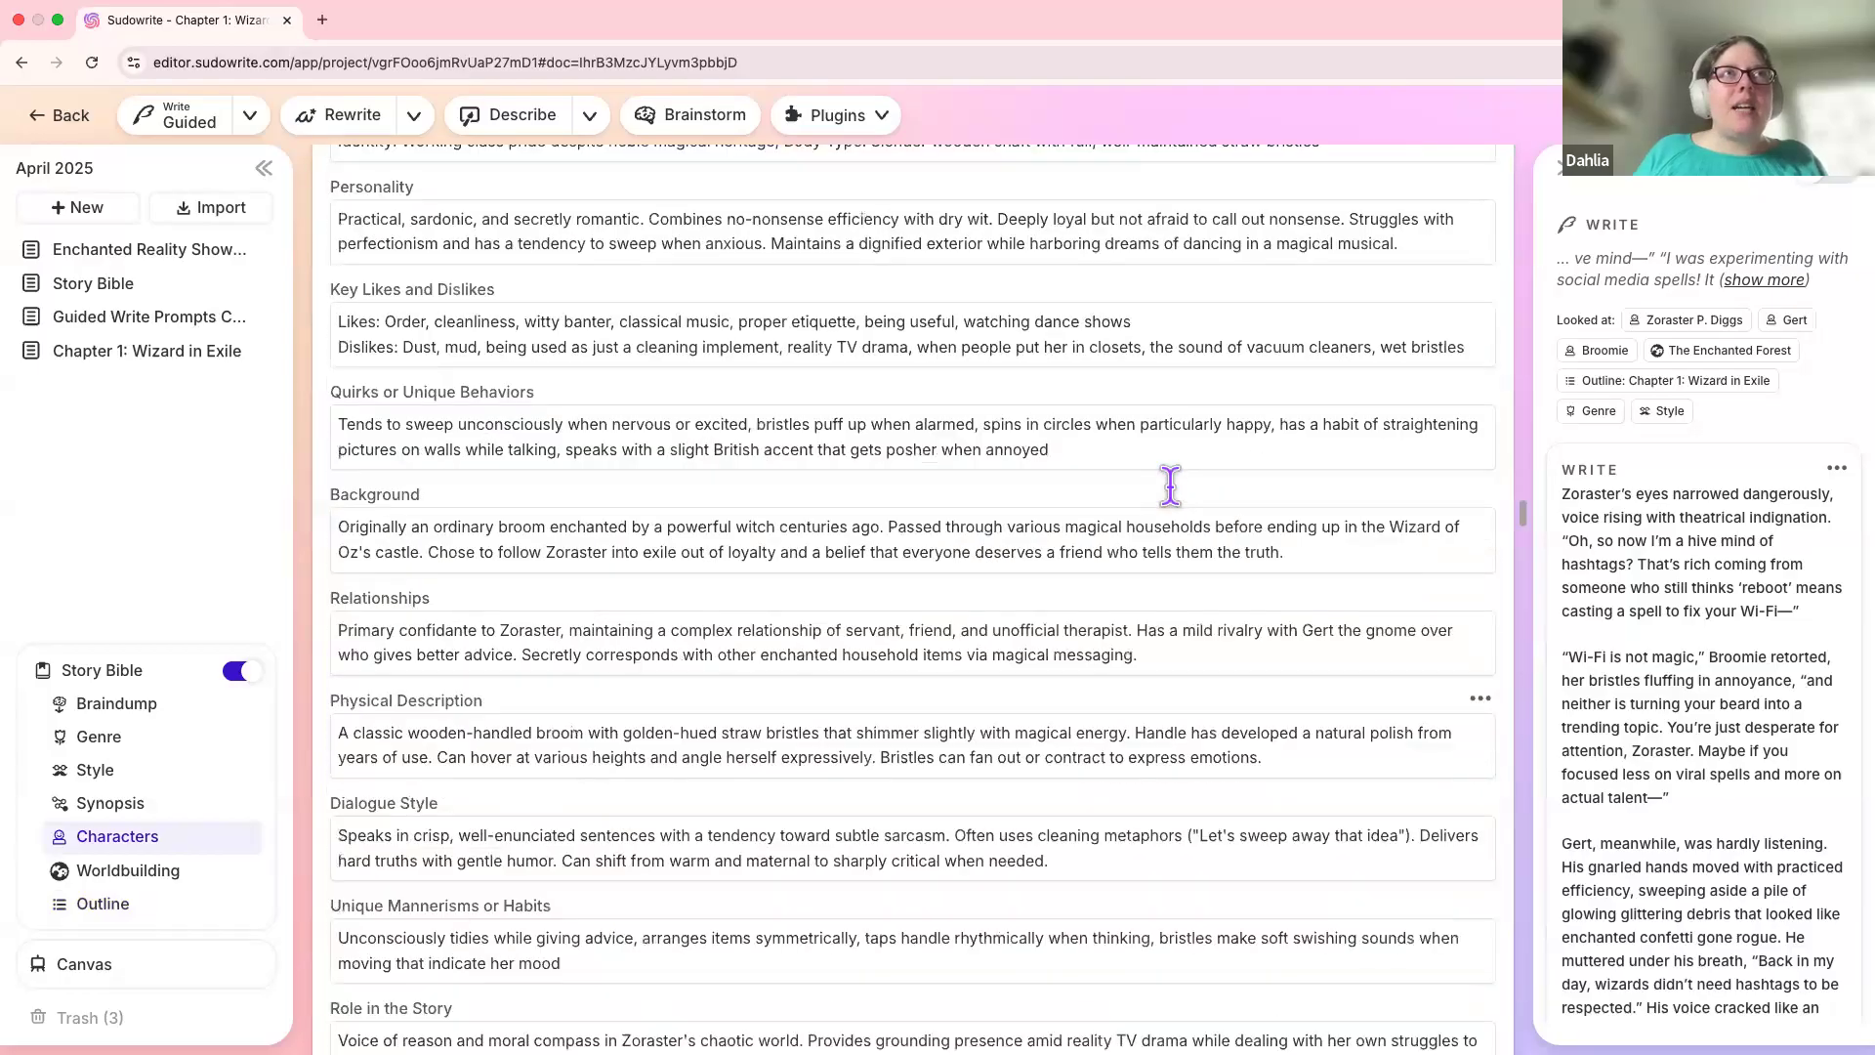
scroll(1171, 485, up, 15)
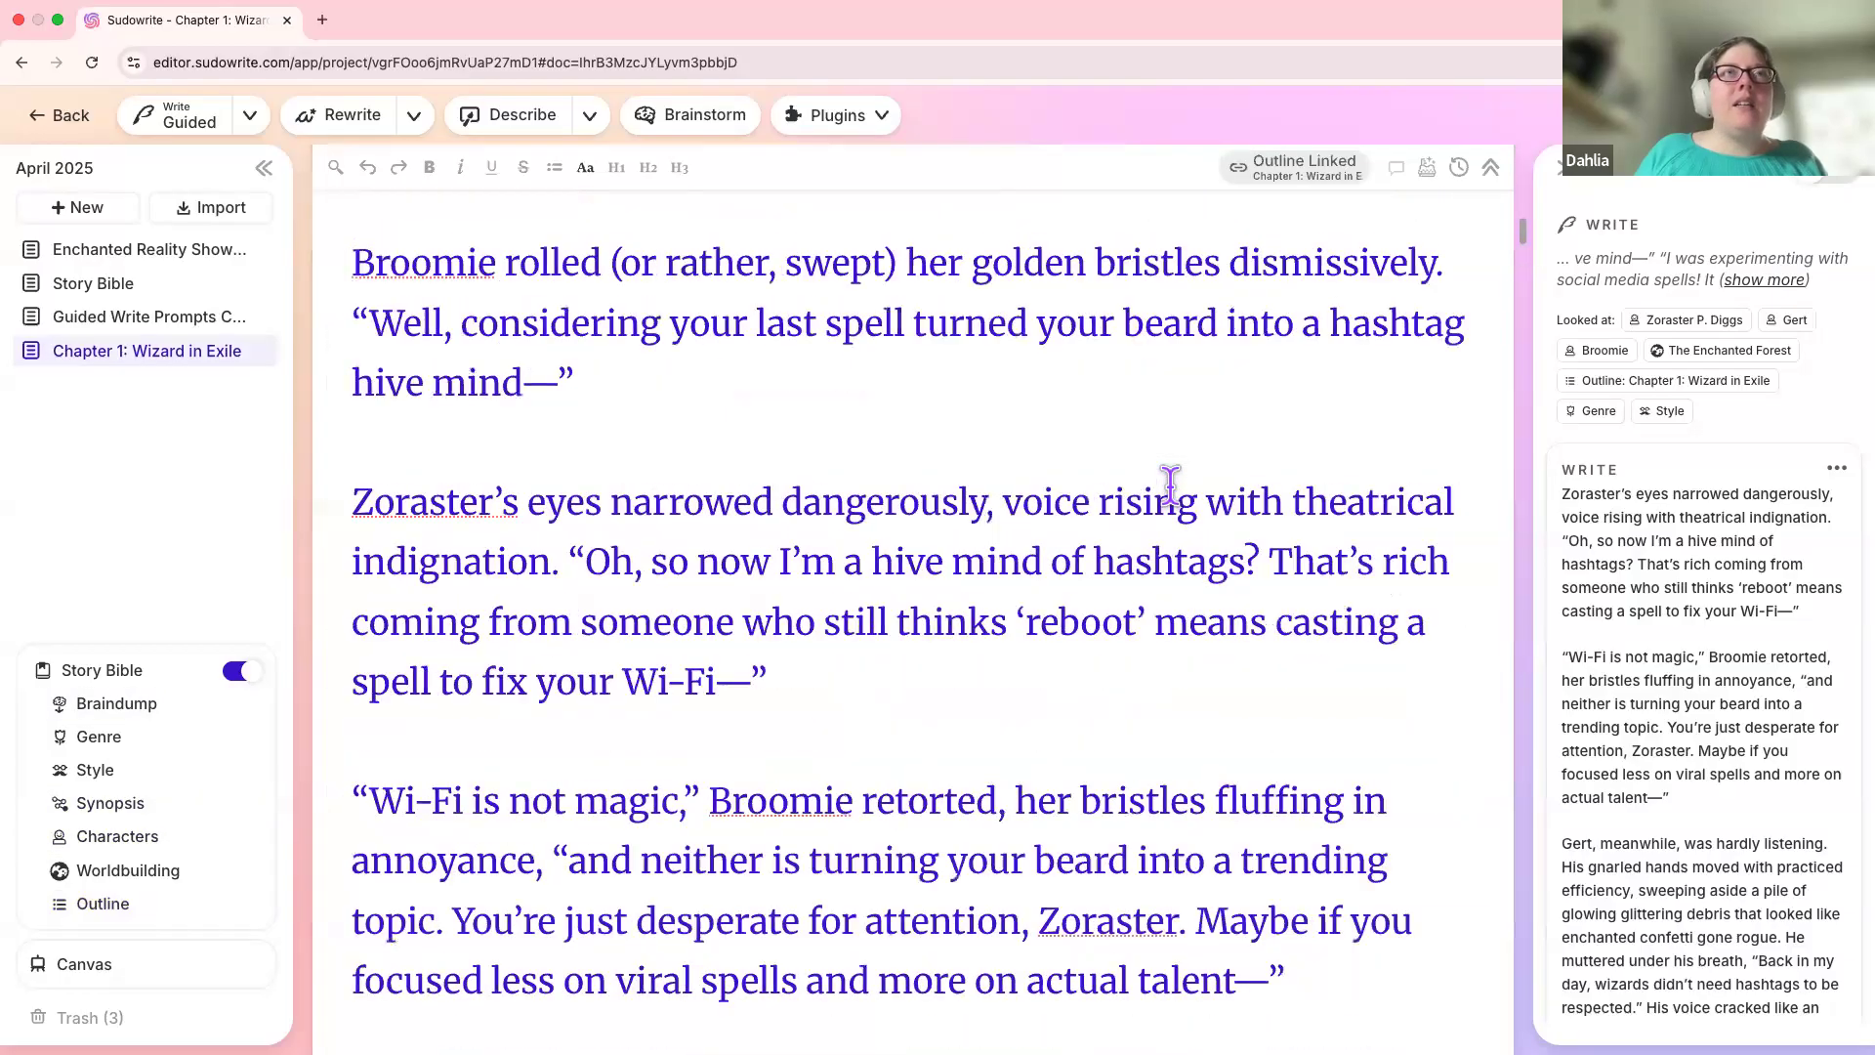
click(1424, 176)
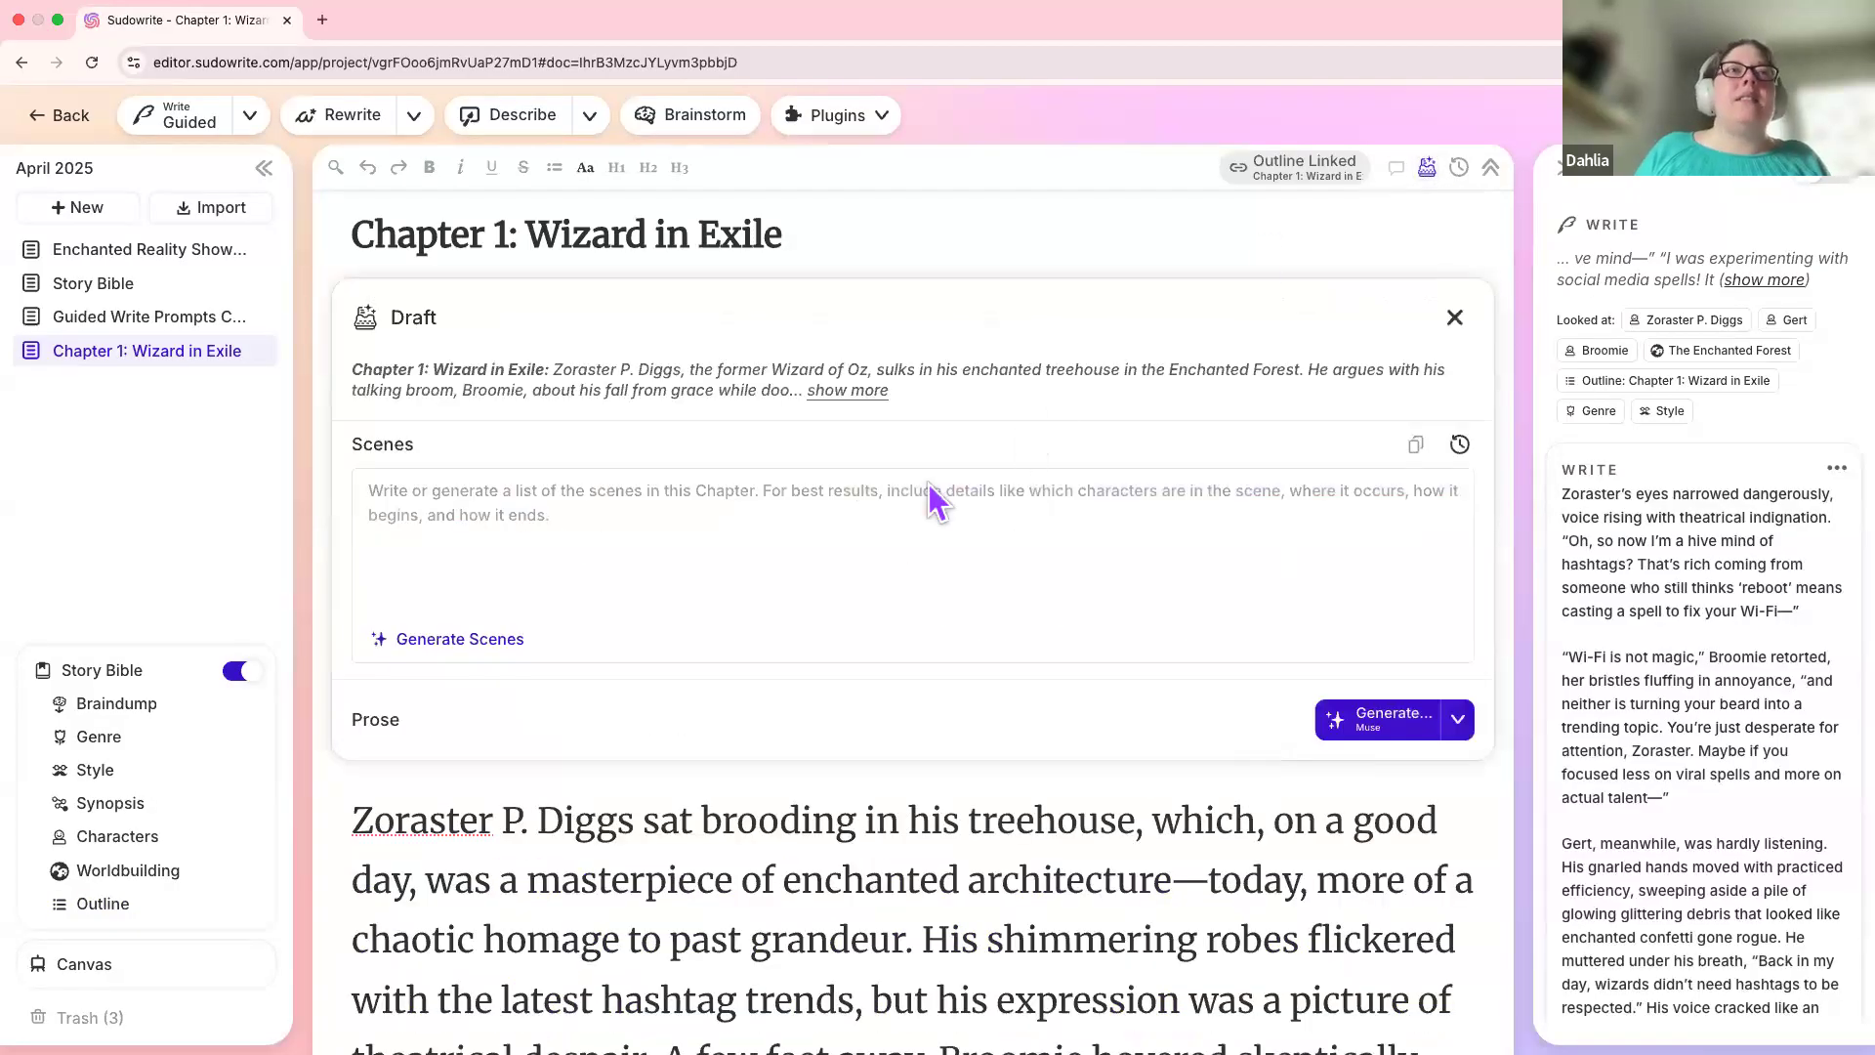
click(683, 552)
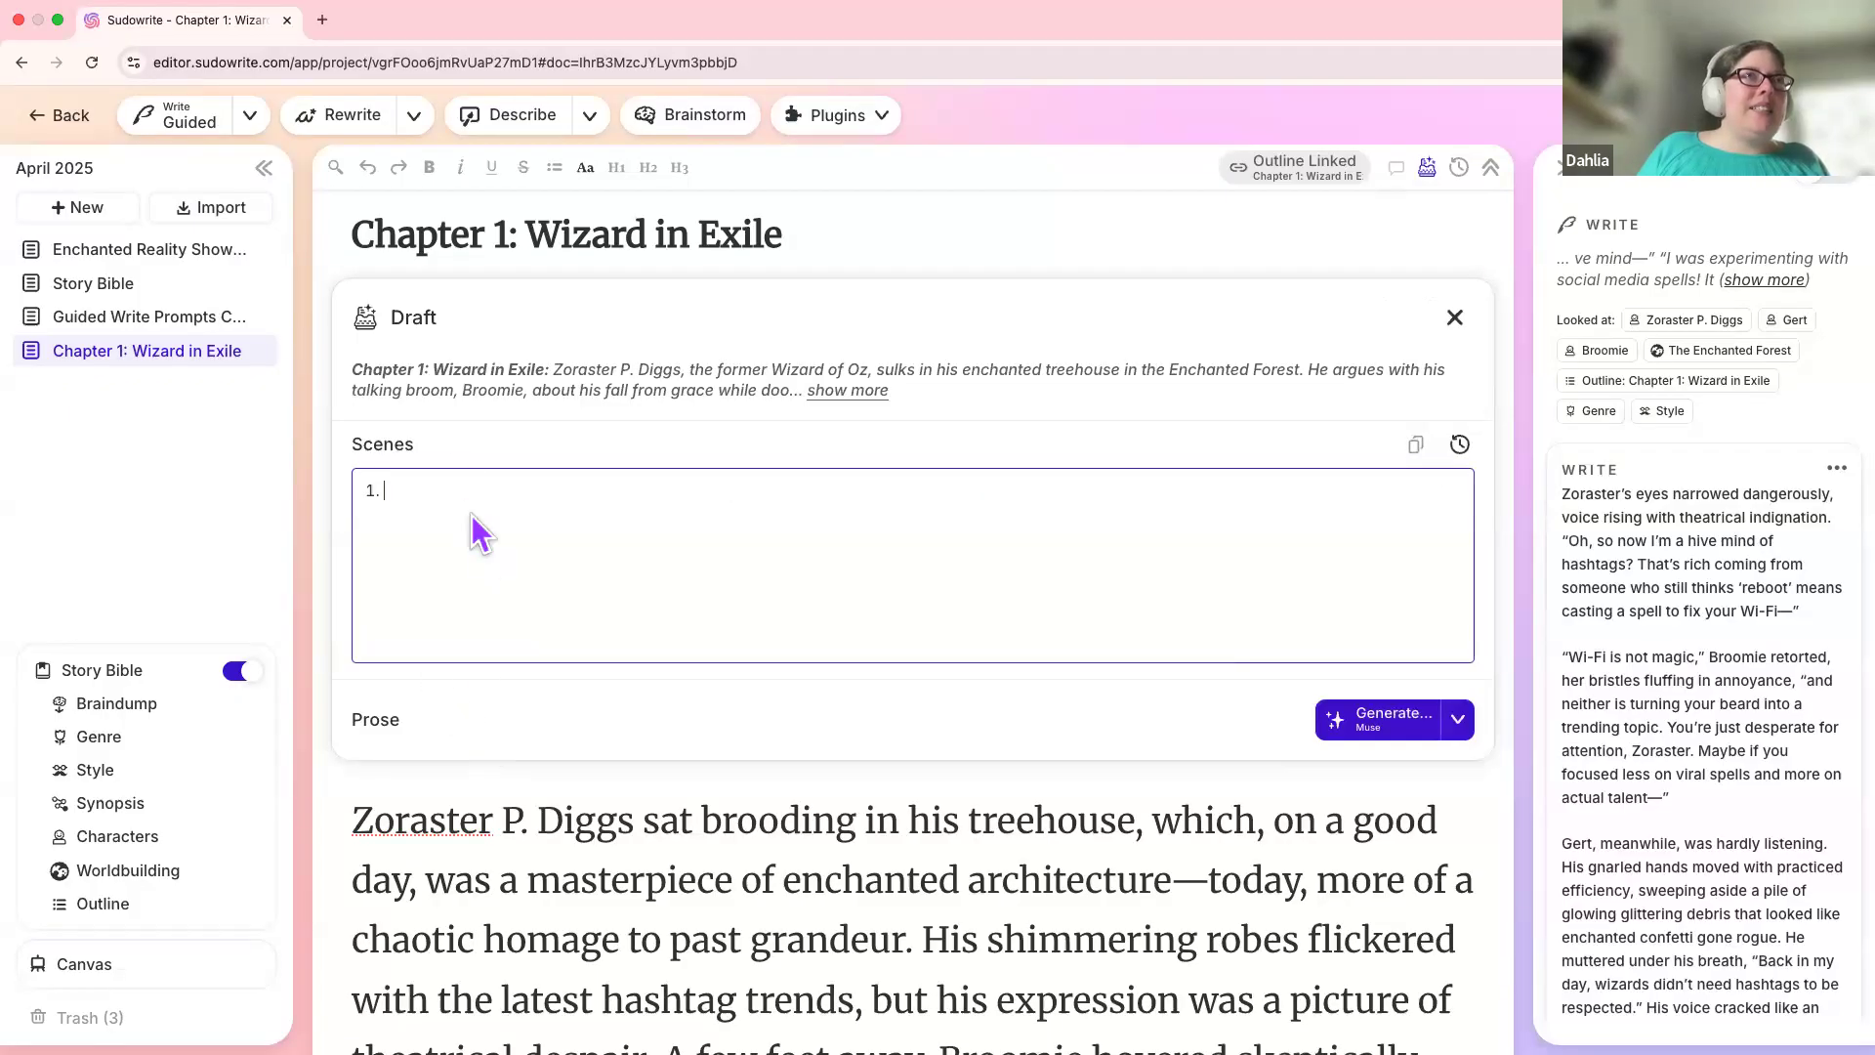
click(445, 387)
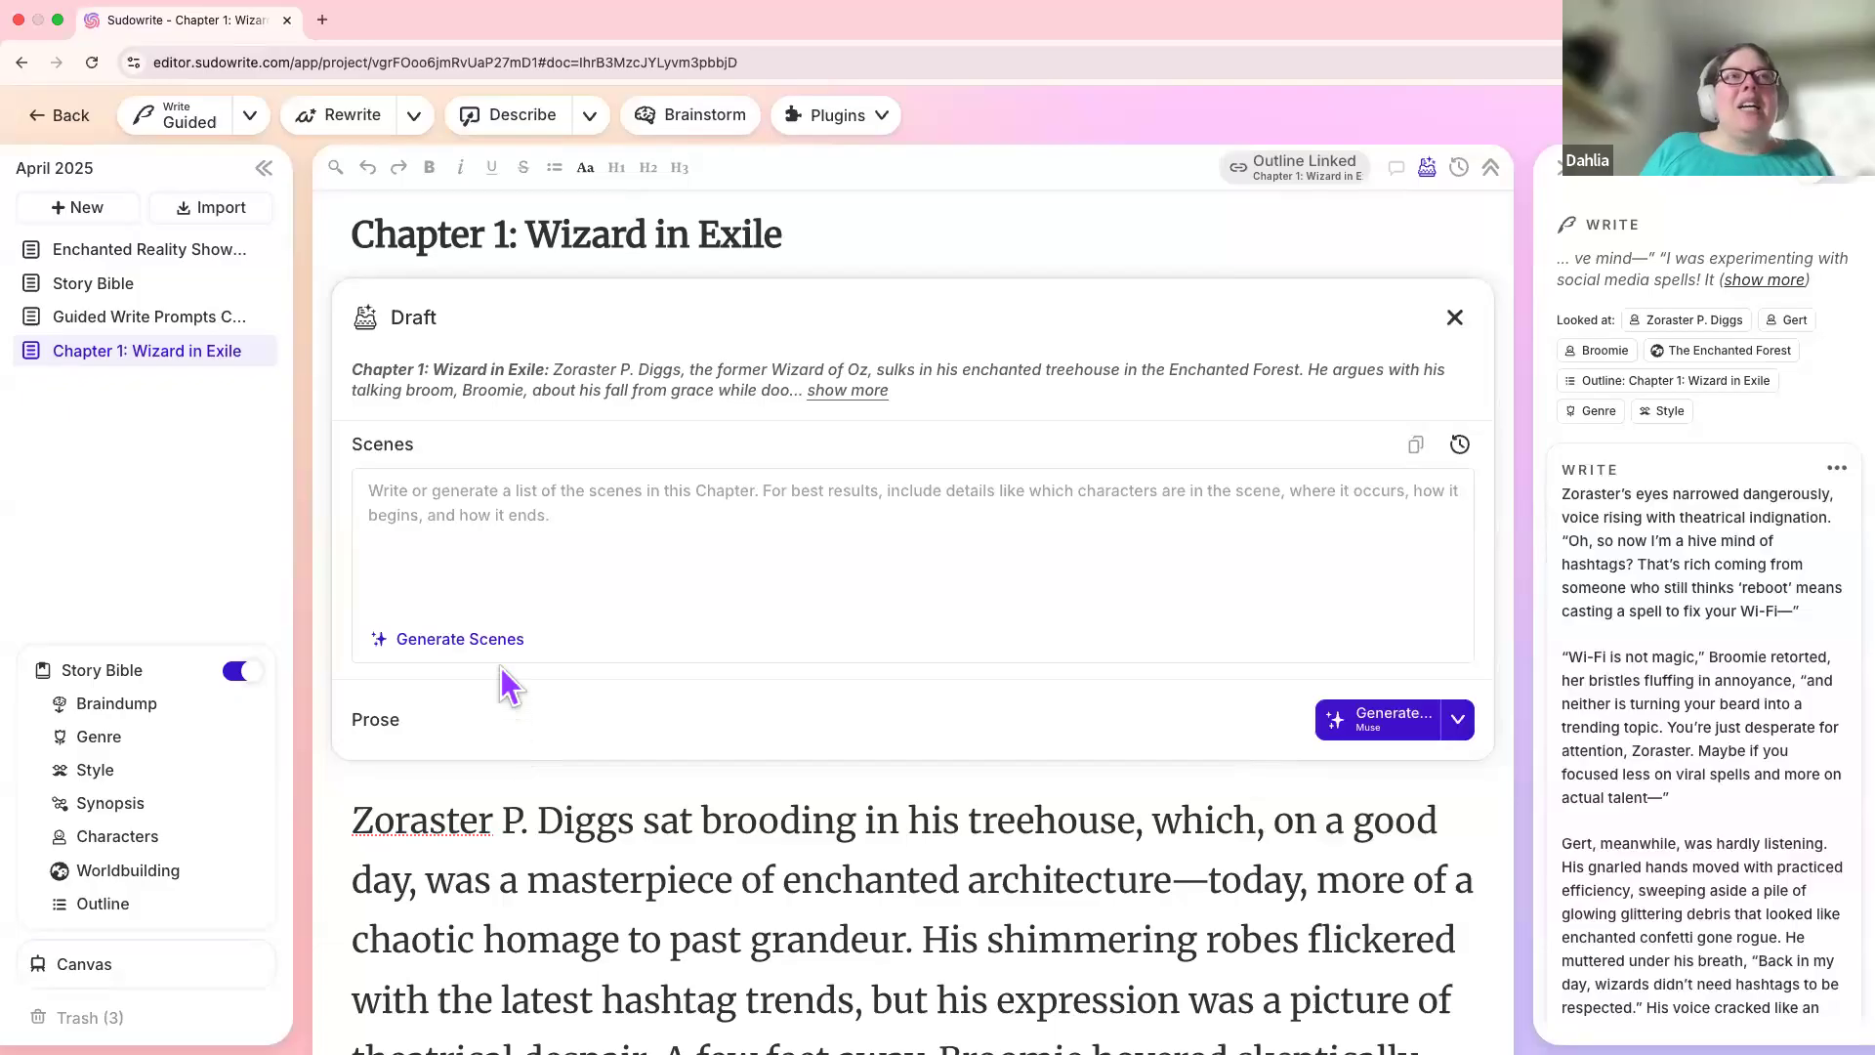
click(493, 529)
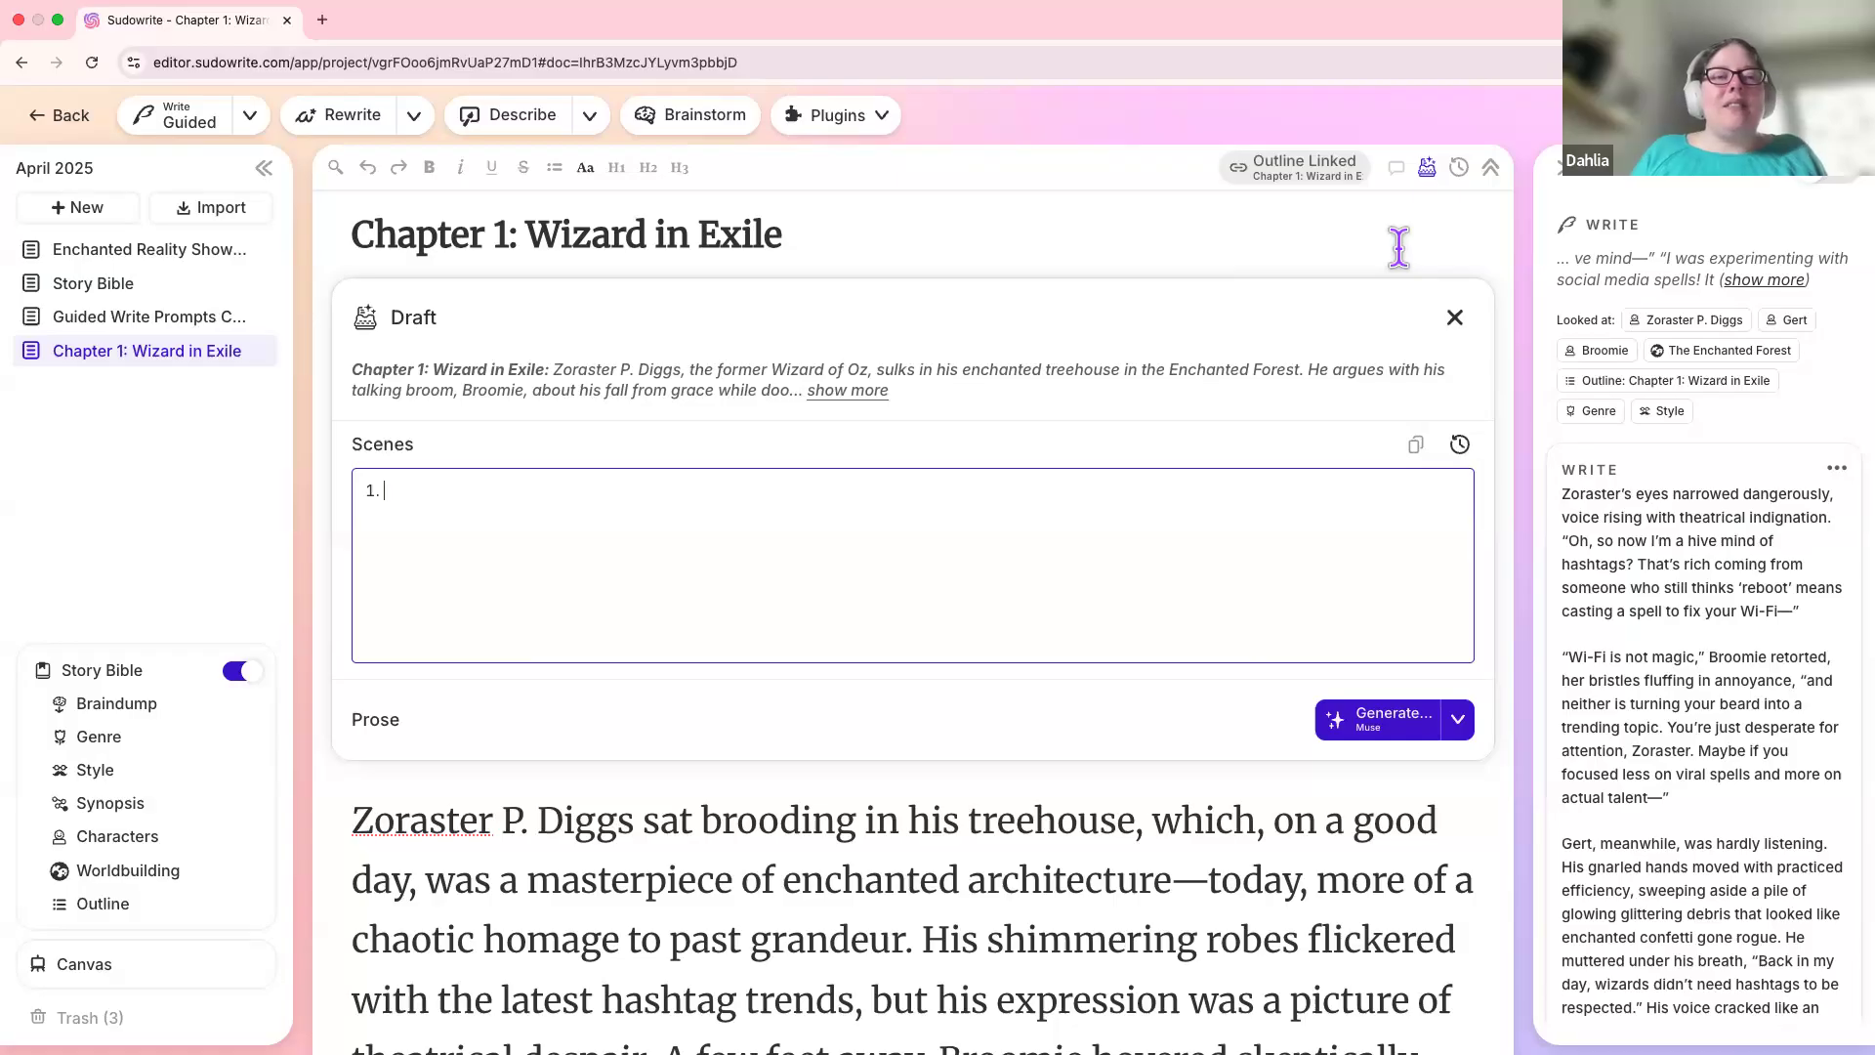
Step: View the plugin directory, then return to the April 2025 project
click(894, 125)
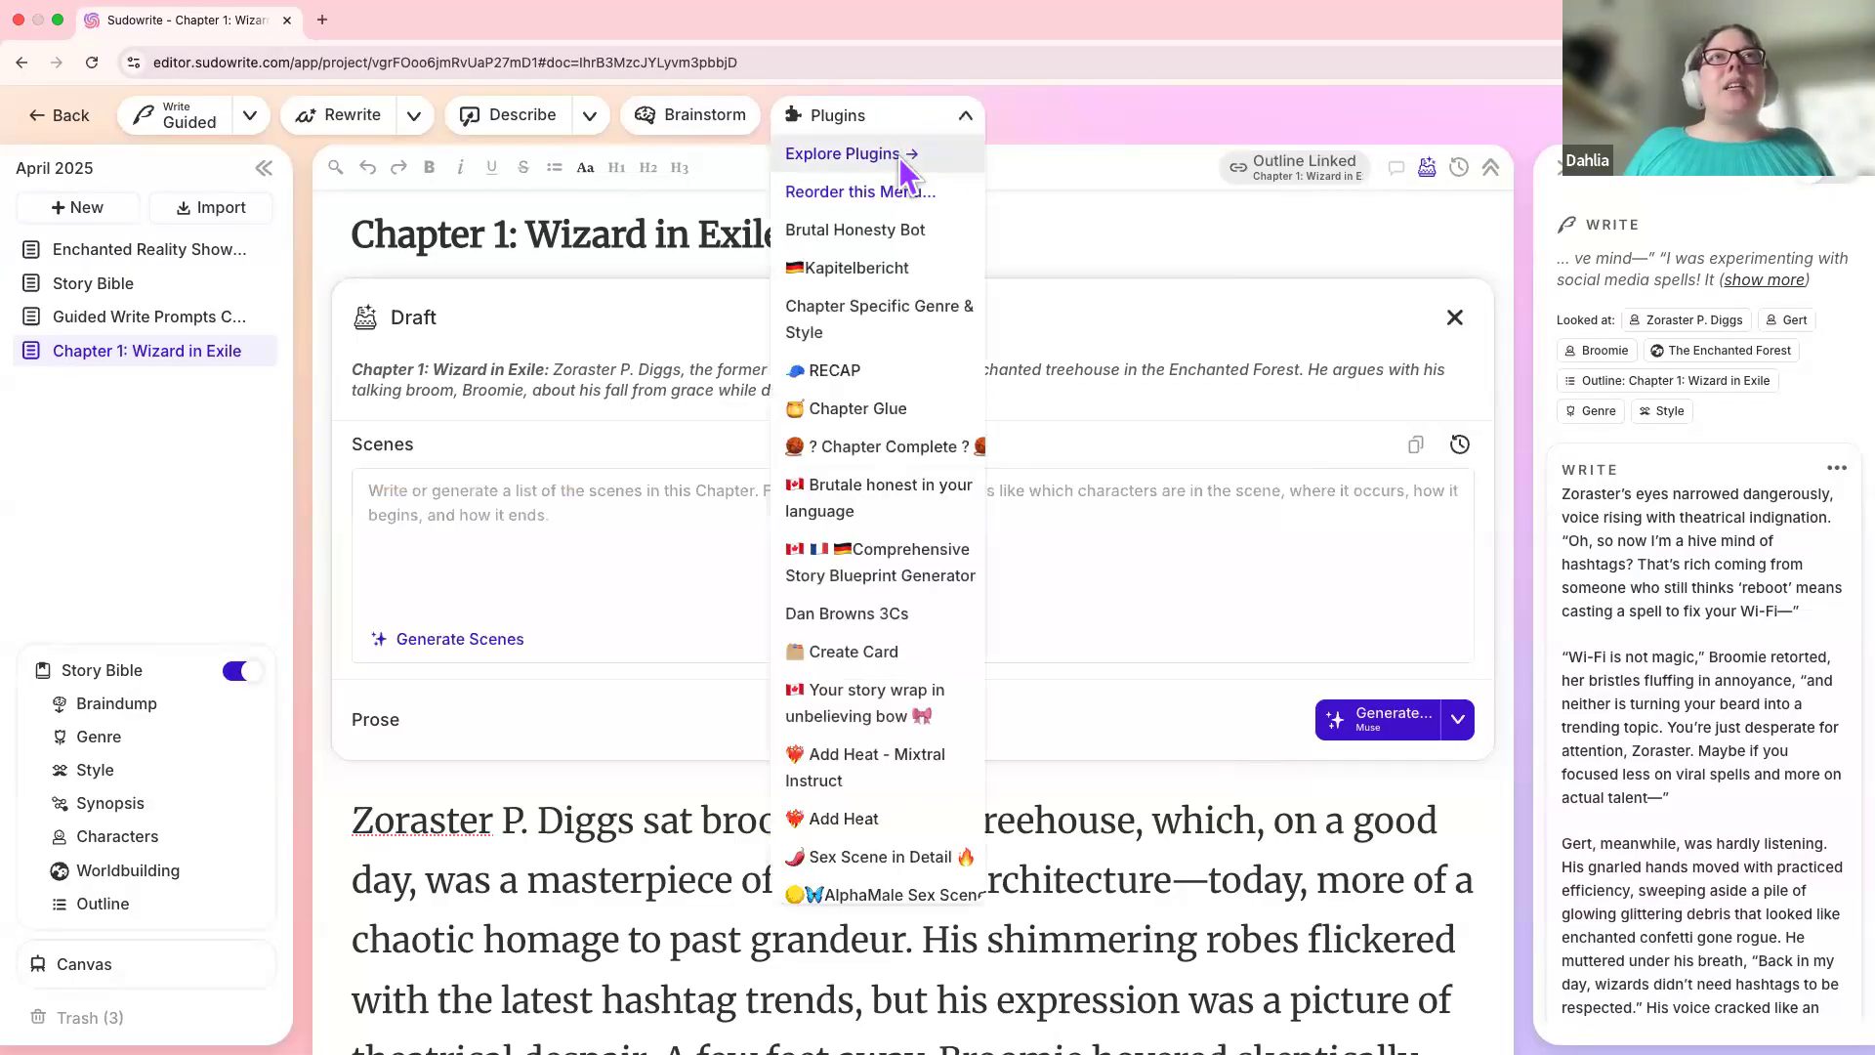
click(898, 156)
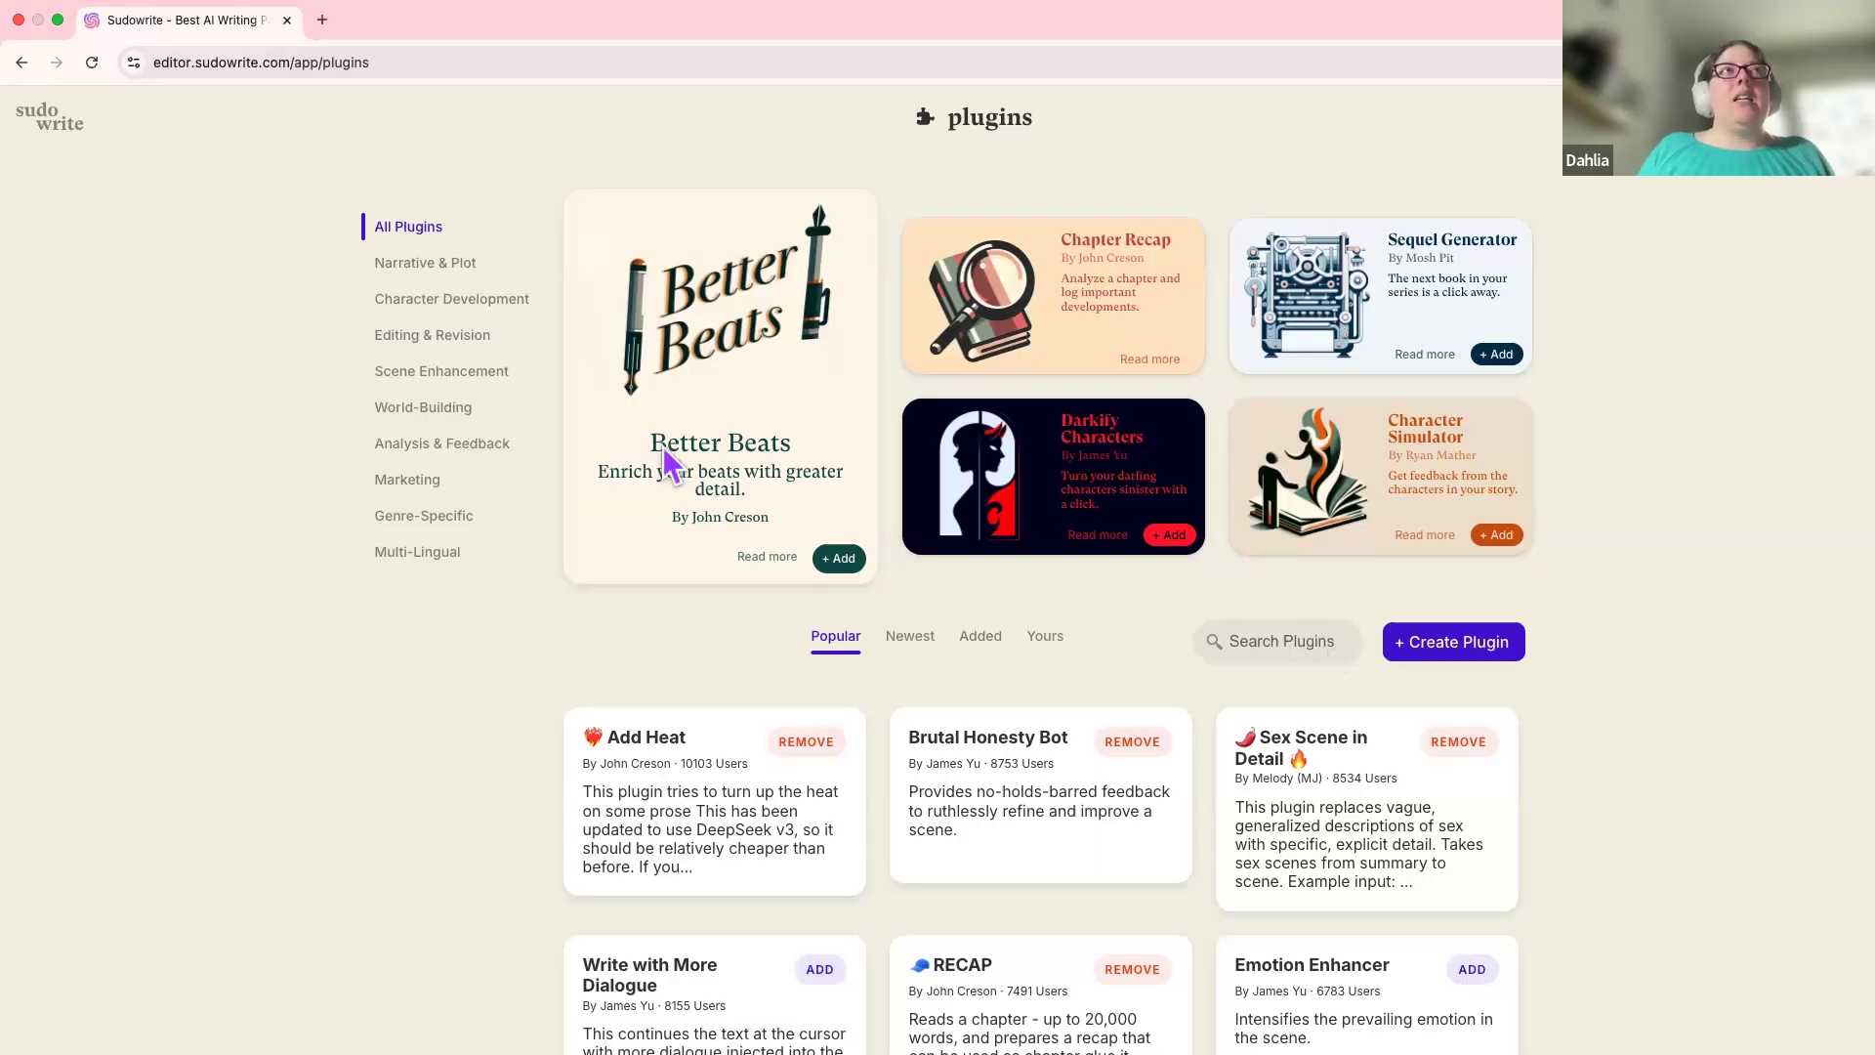
click(53, 125)
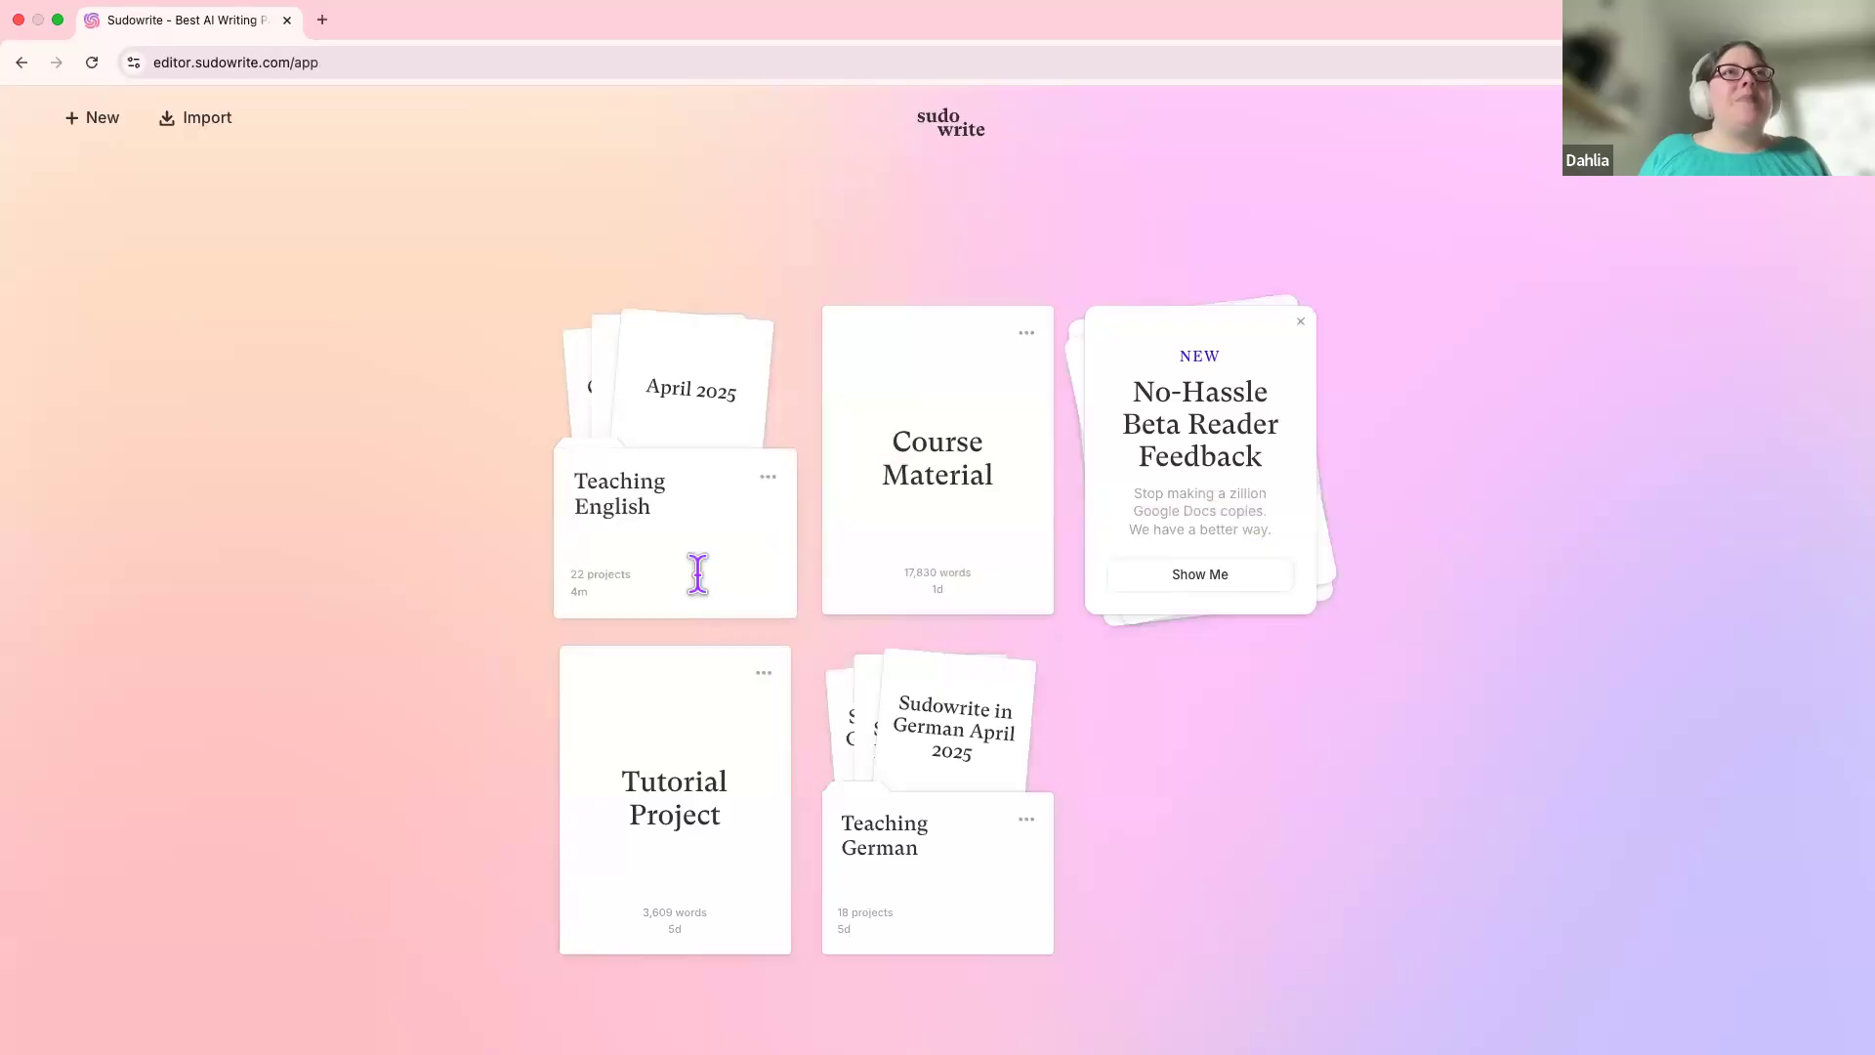
click(735, 363)
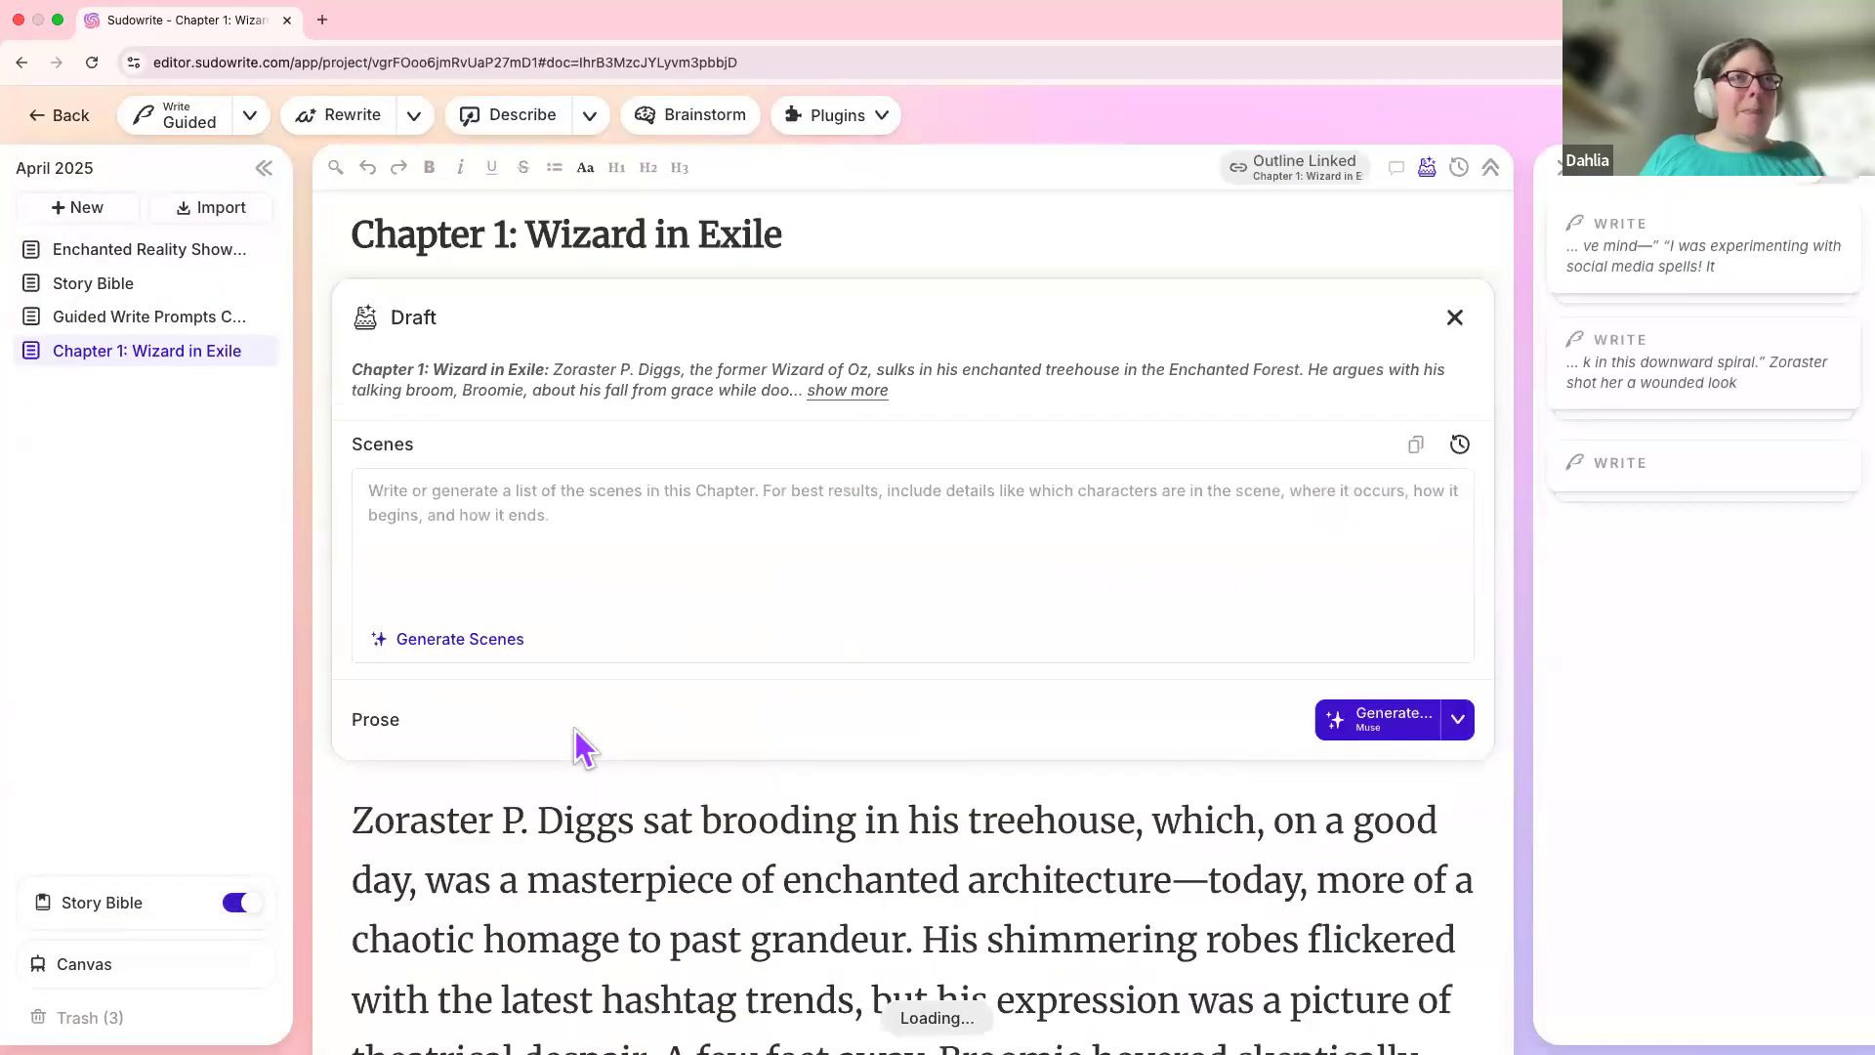
Step: From the chapter's opening paragraph, ask Quick Chat “Help me write guided write instructions for the second chapter.”
scroll(544, 808, down, 4)
click(457, 742)
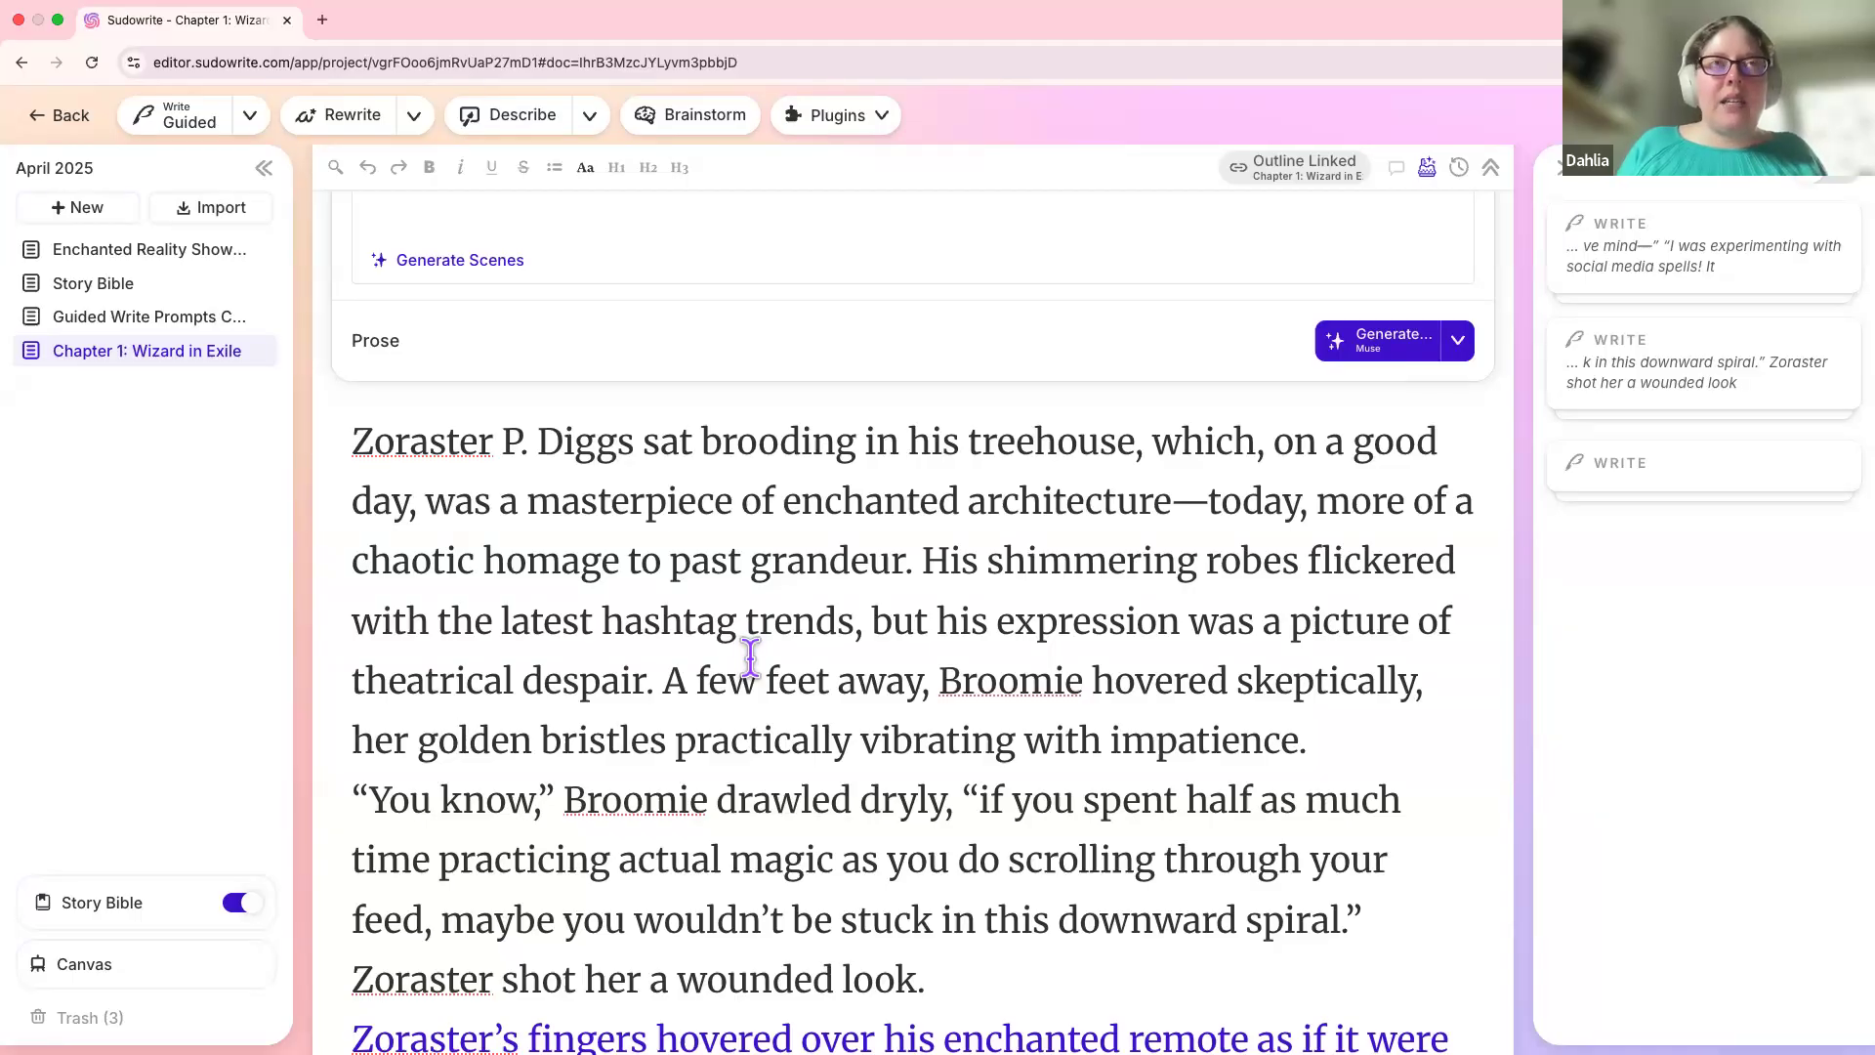
key(super+k)
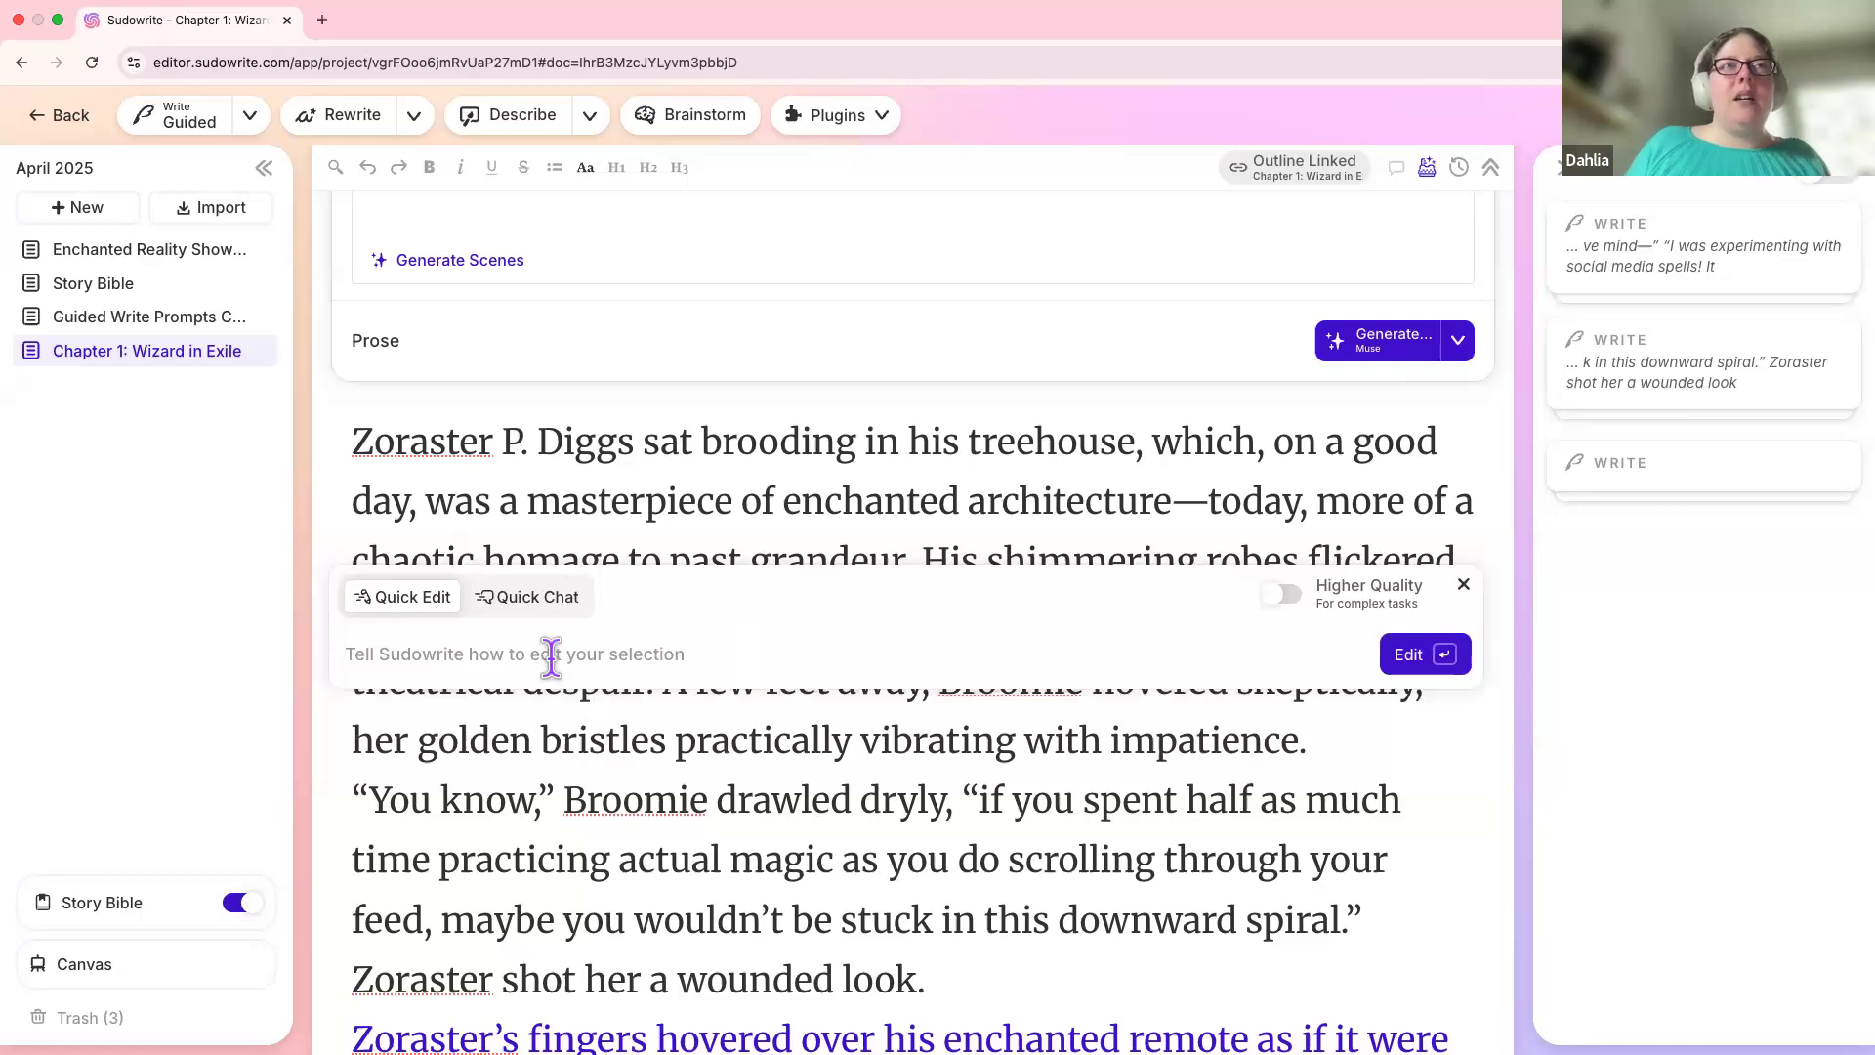
click(536, 601)
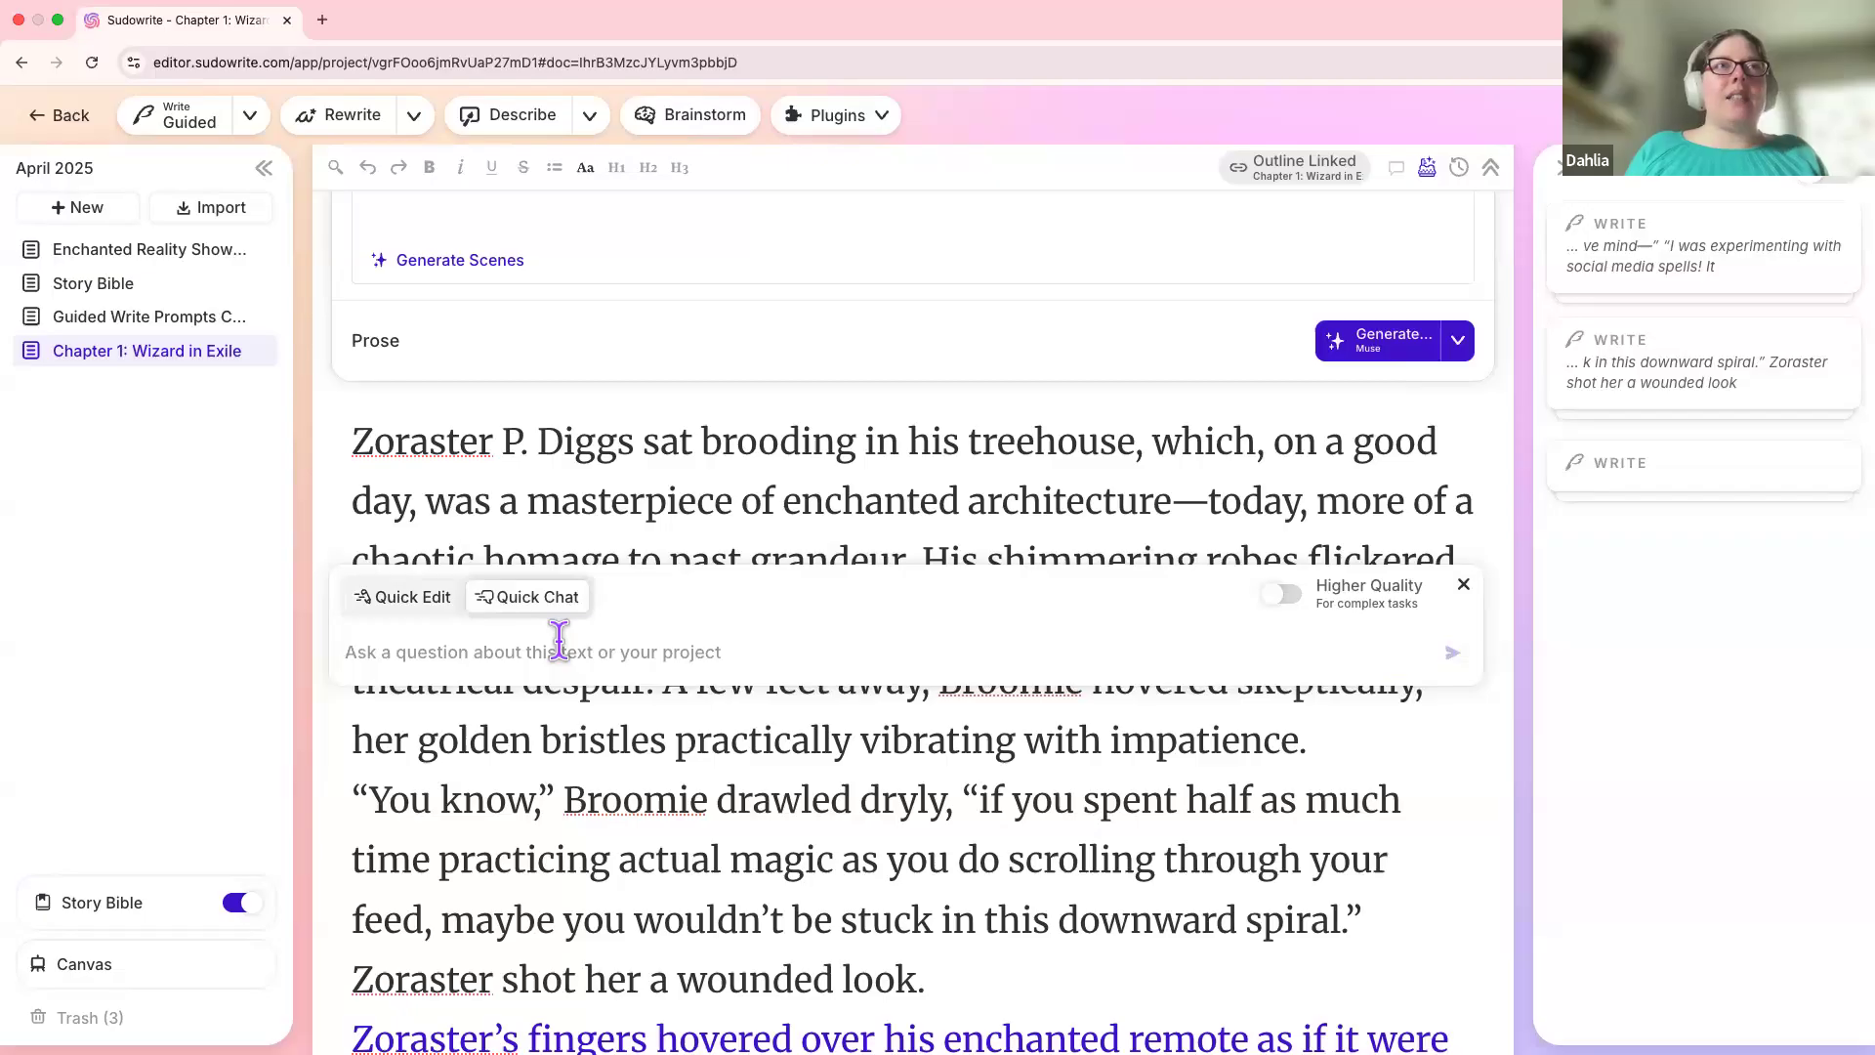
text(Help m)
key(BackSpace)
text(me write a)
key(BackSpace)
text(guide )
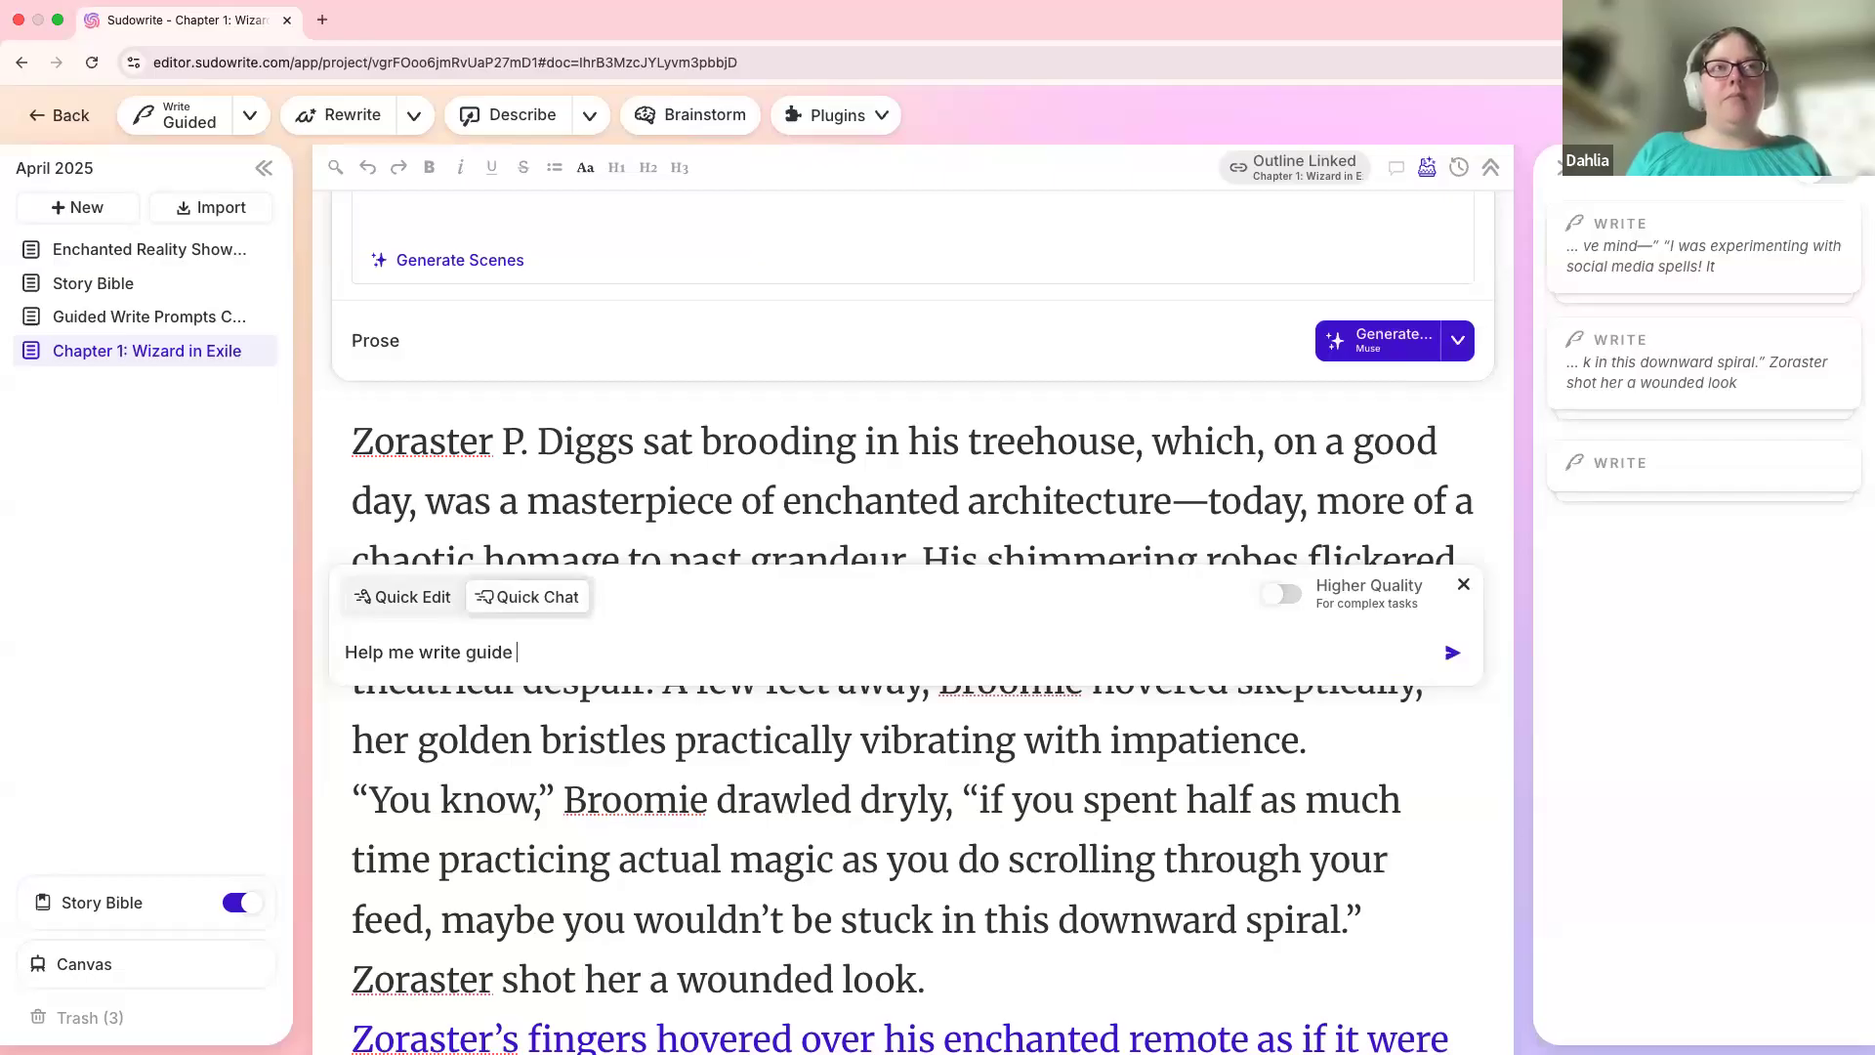
text(d write instr)
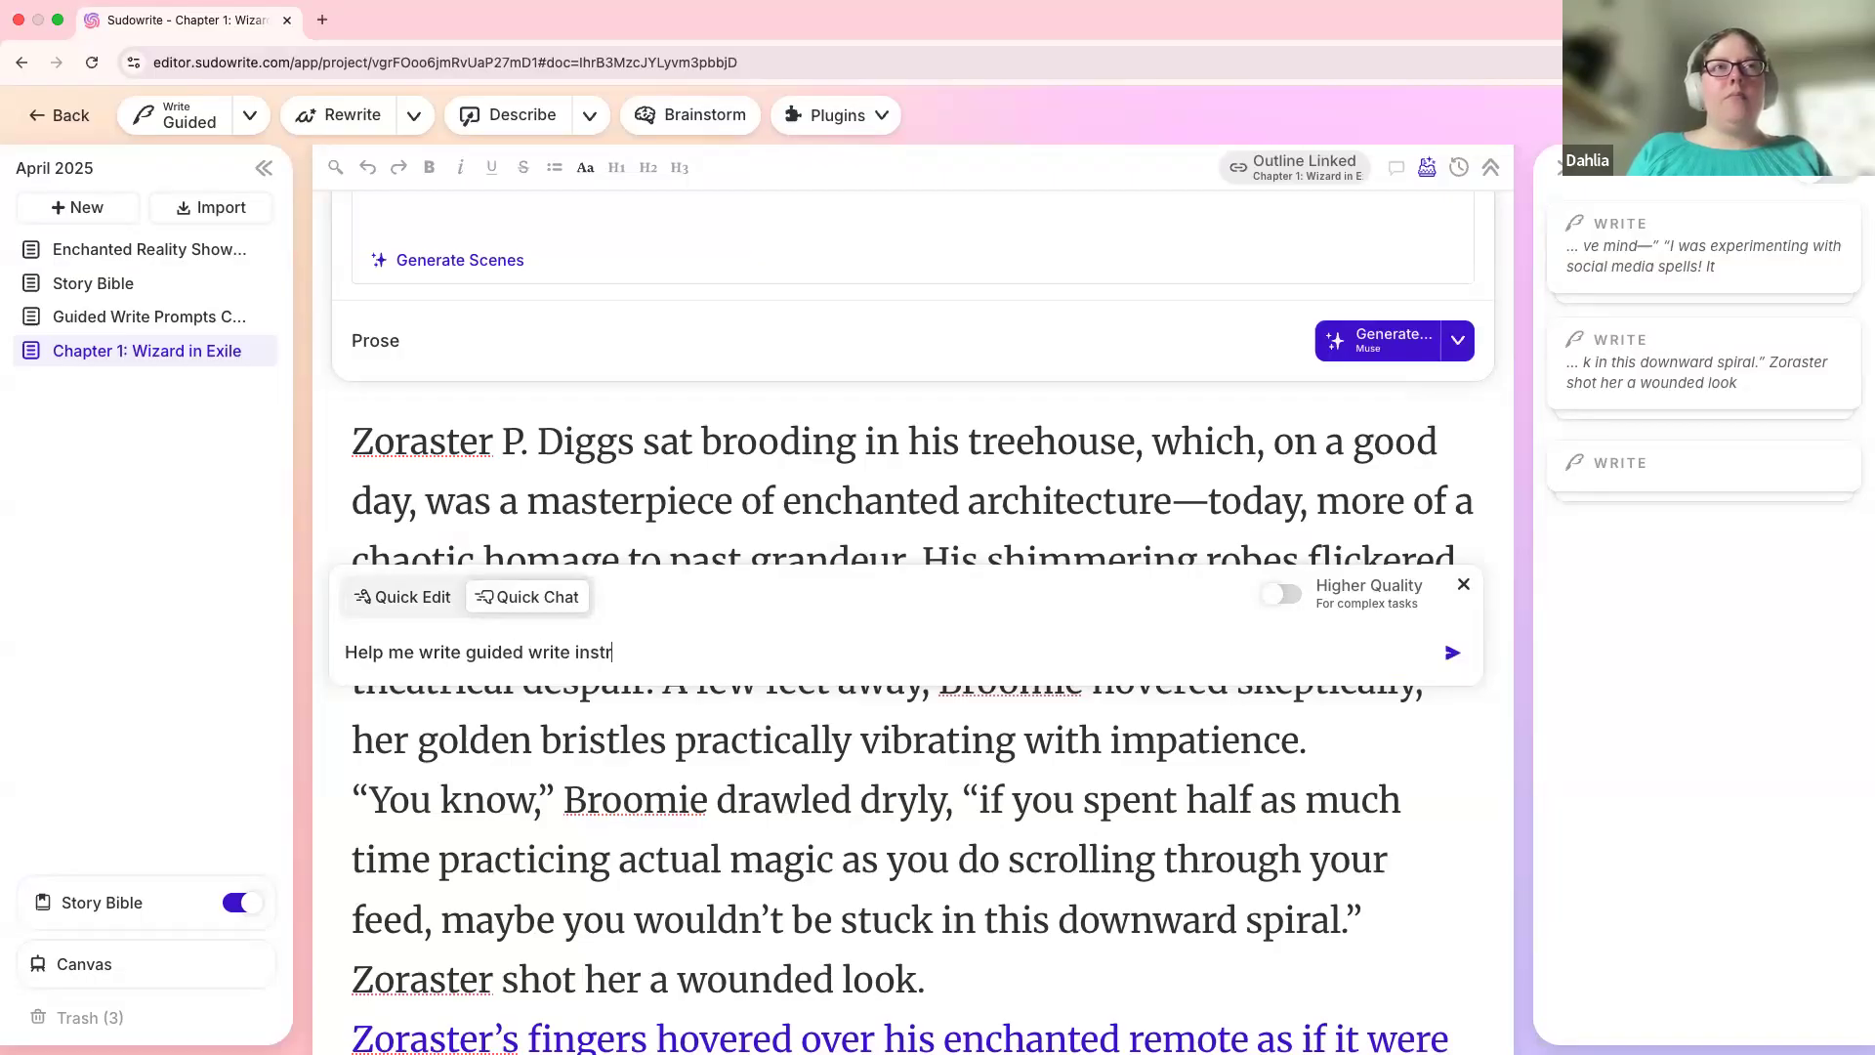
text(uctions)
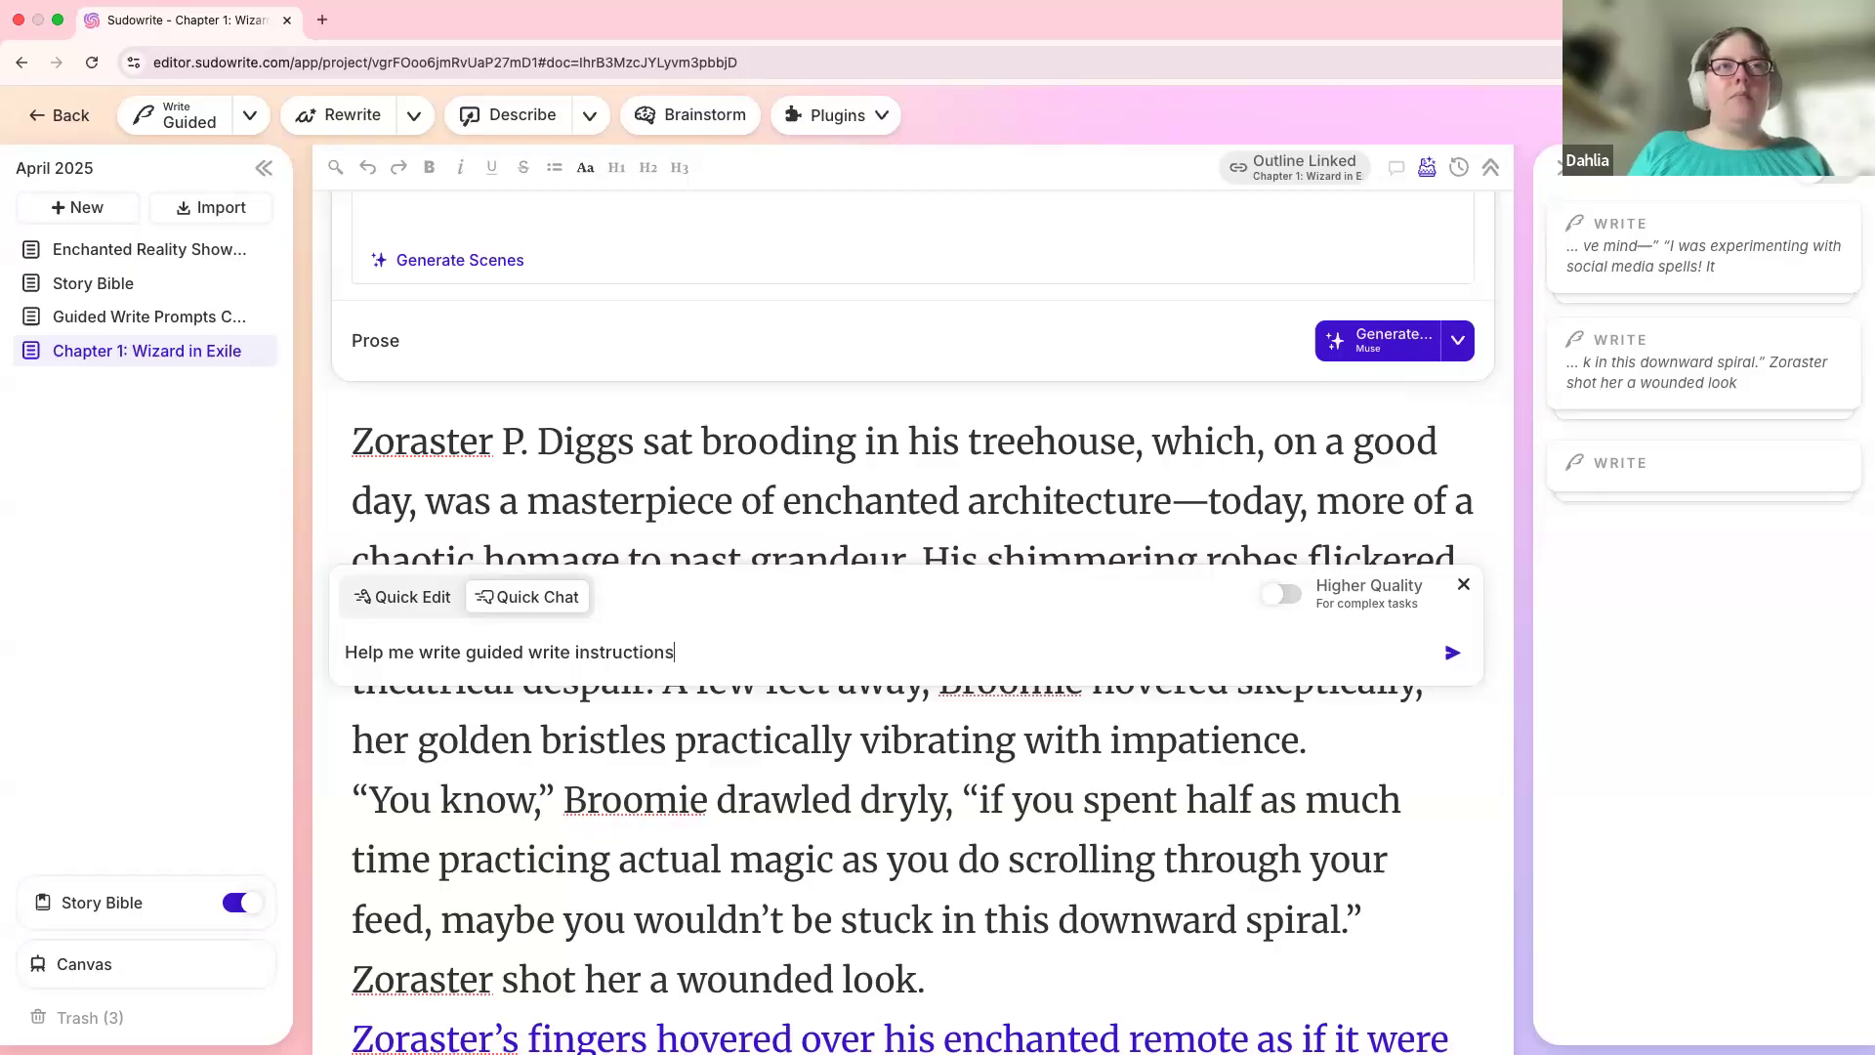
text( for the)
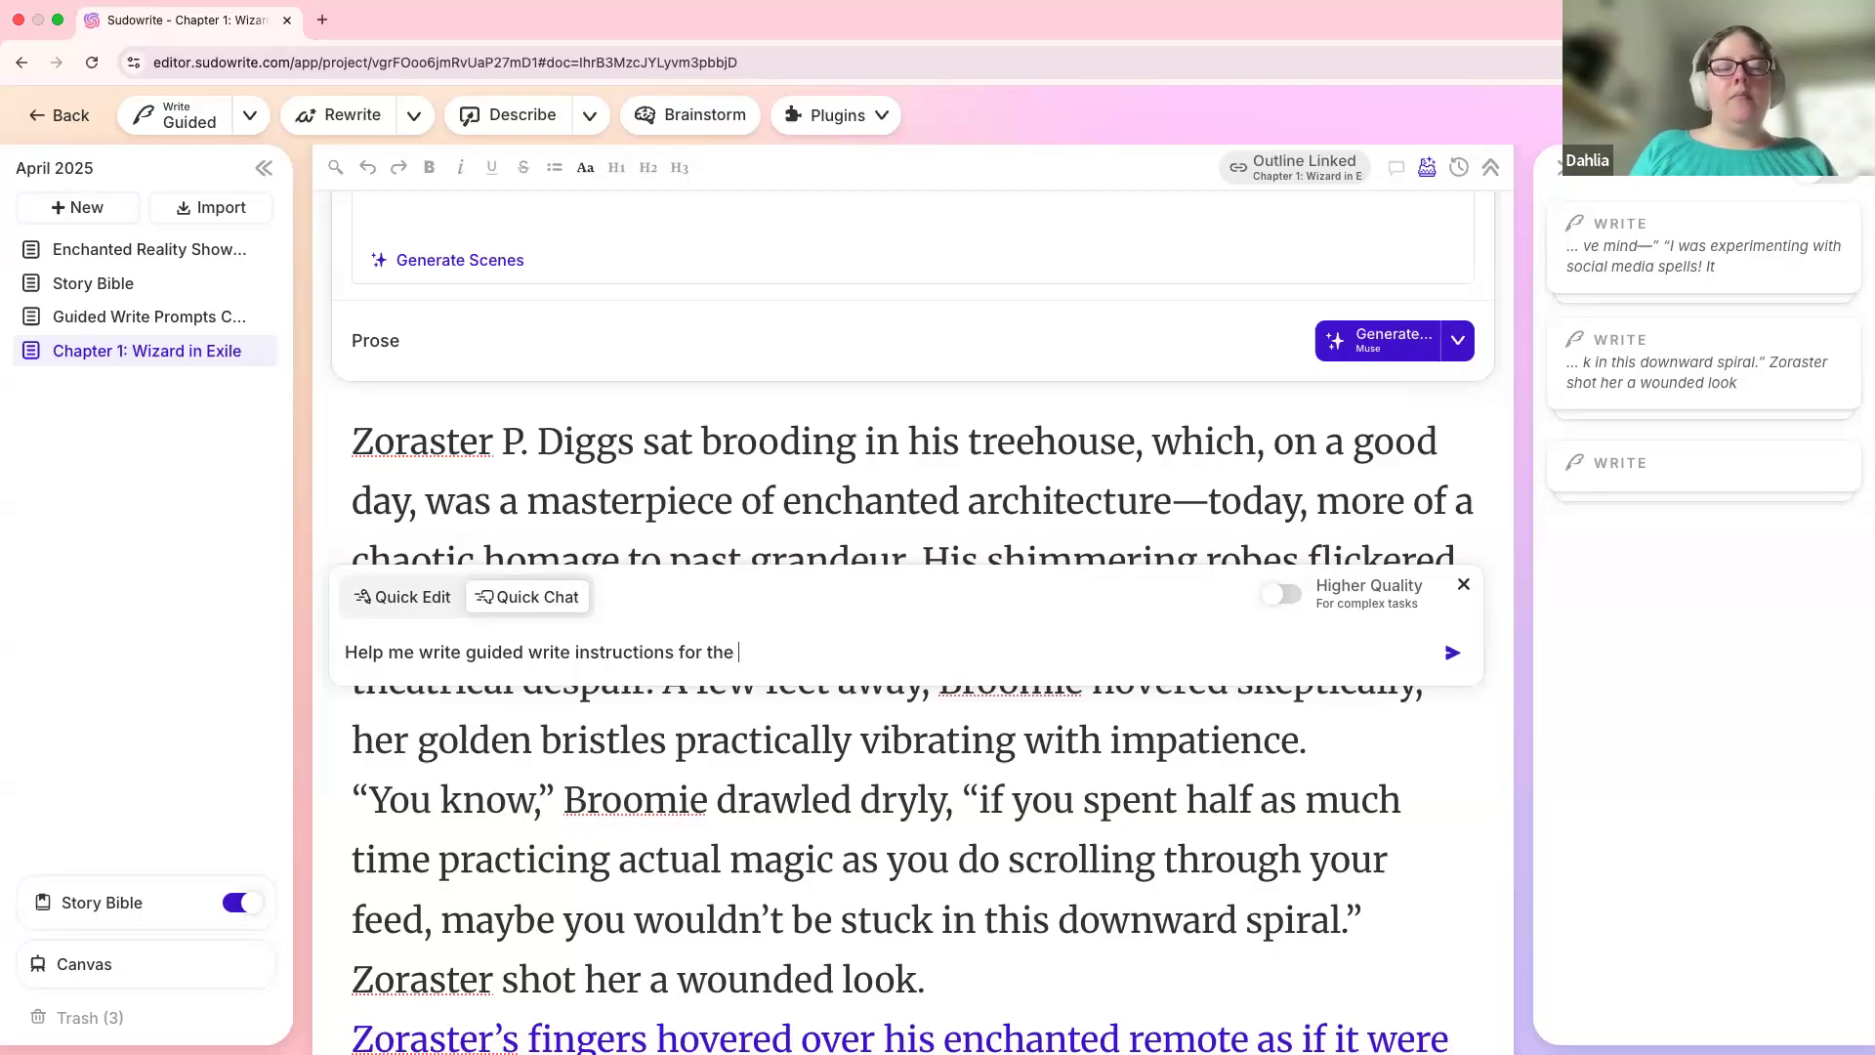
key(BackSpace)
key(BackSpace)
key(BackSpace)
text(the seco)
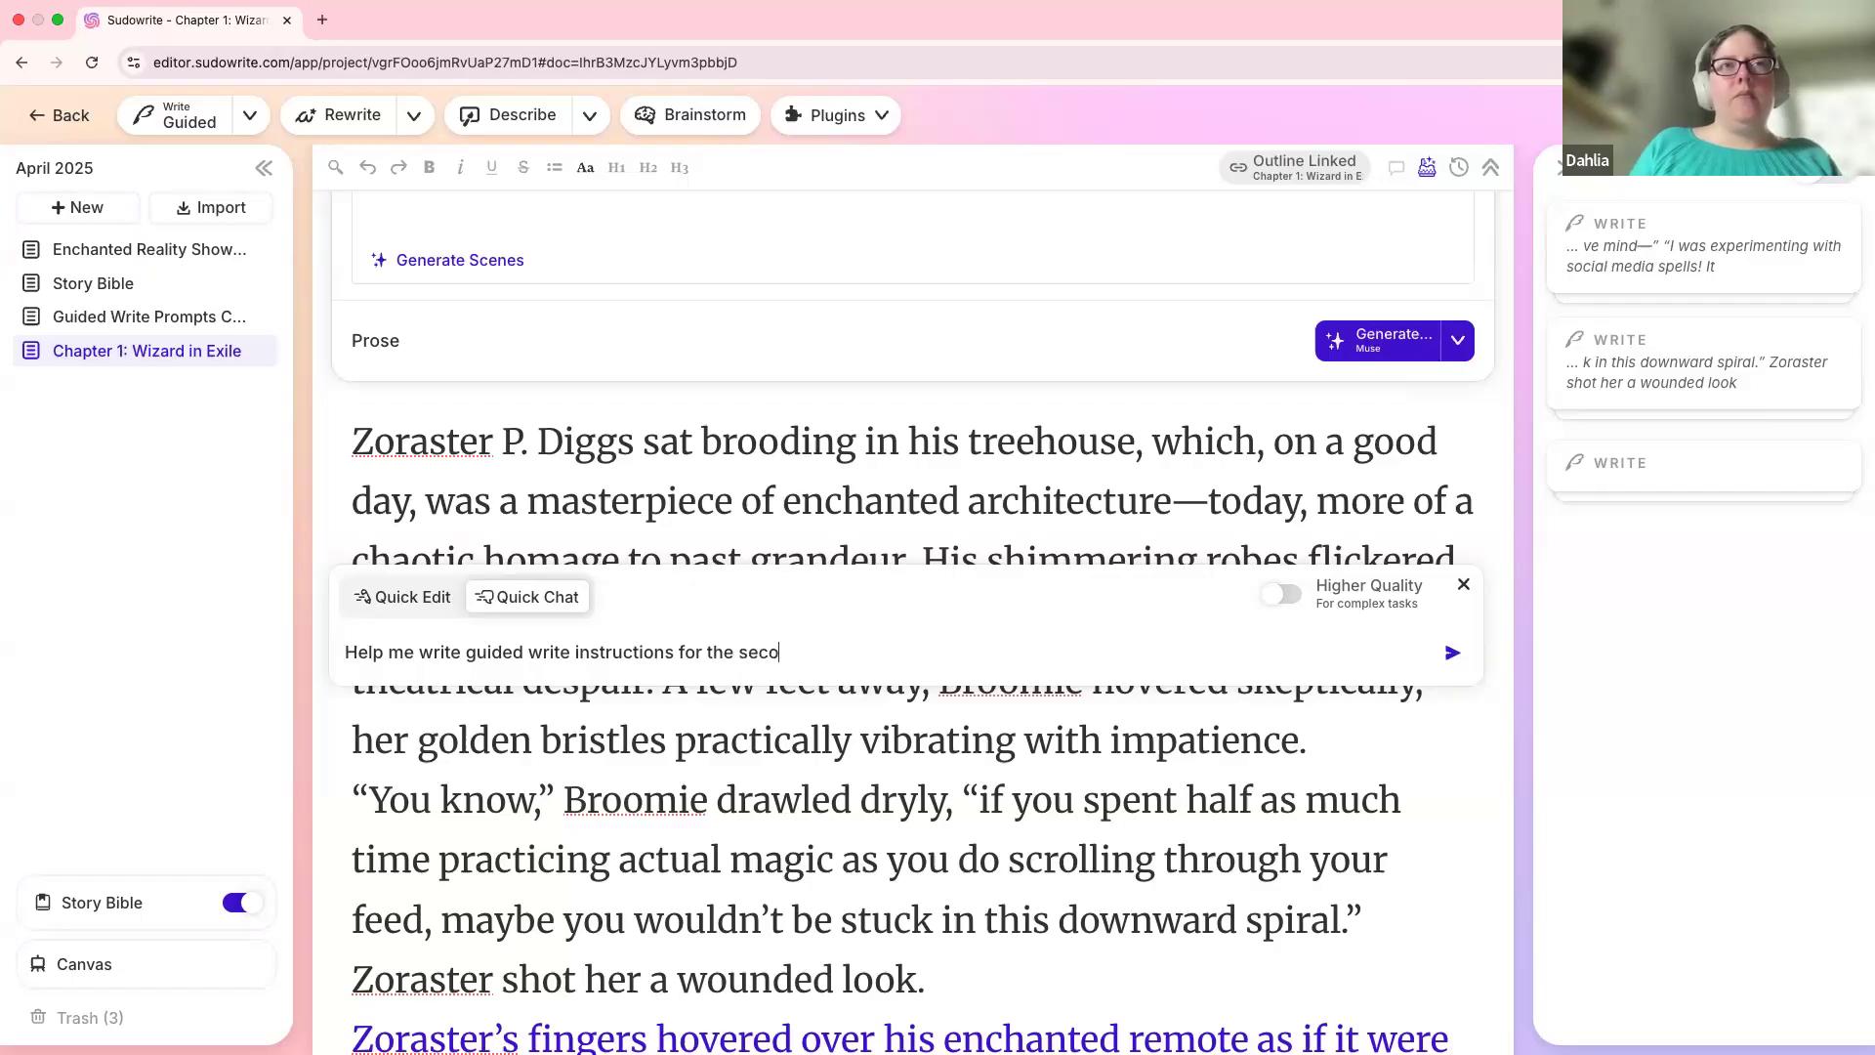
text(nd chapter.)
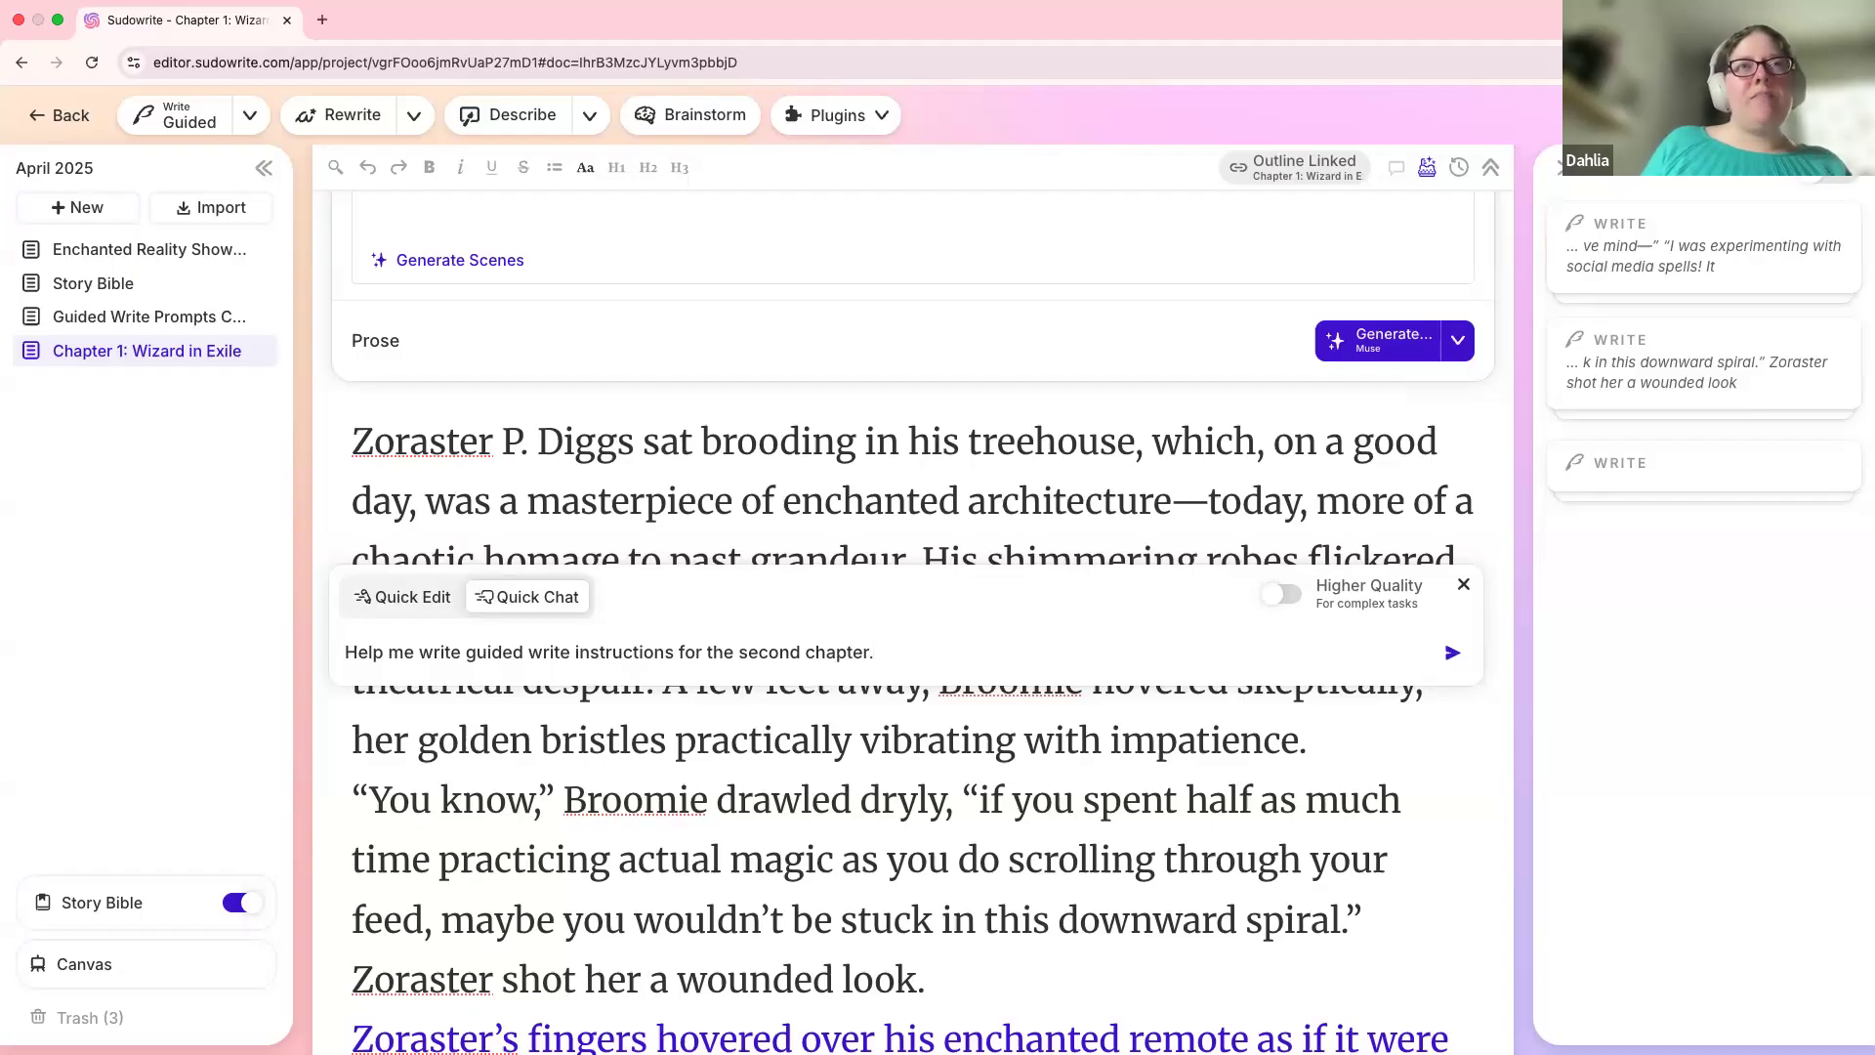
key(Return)
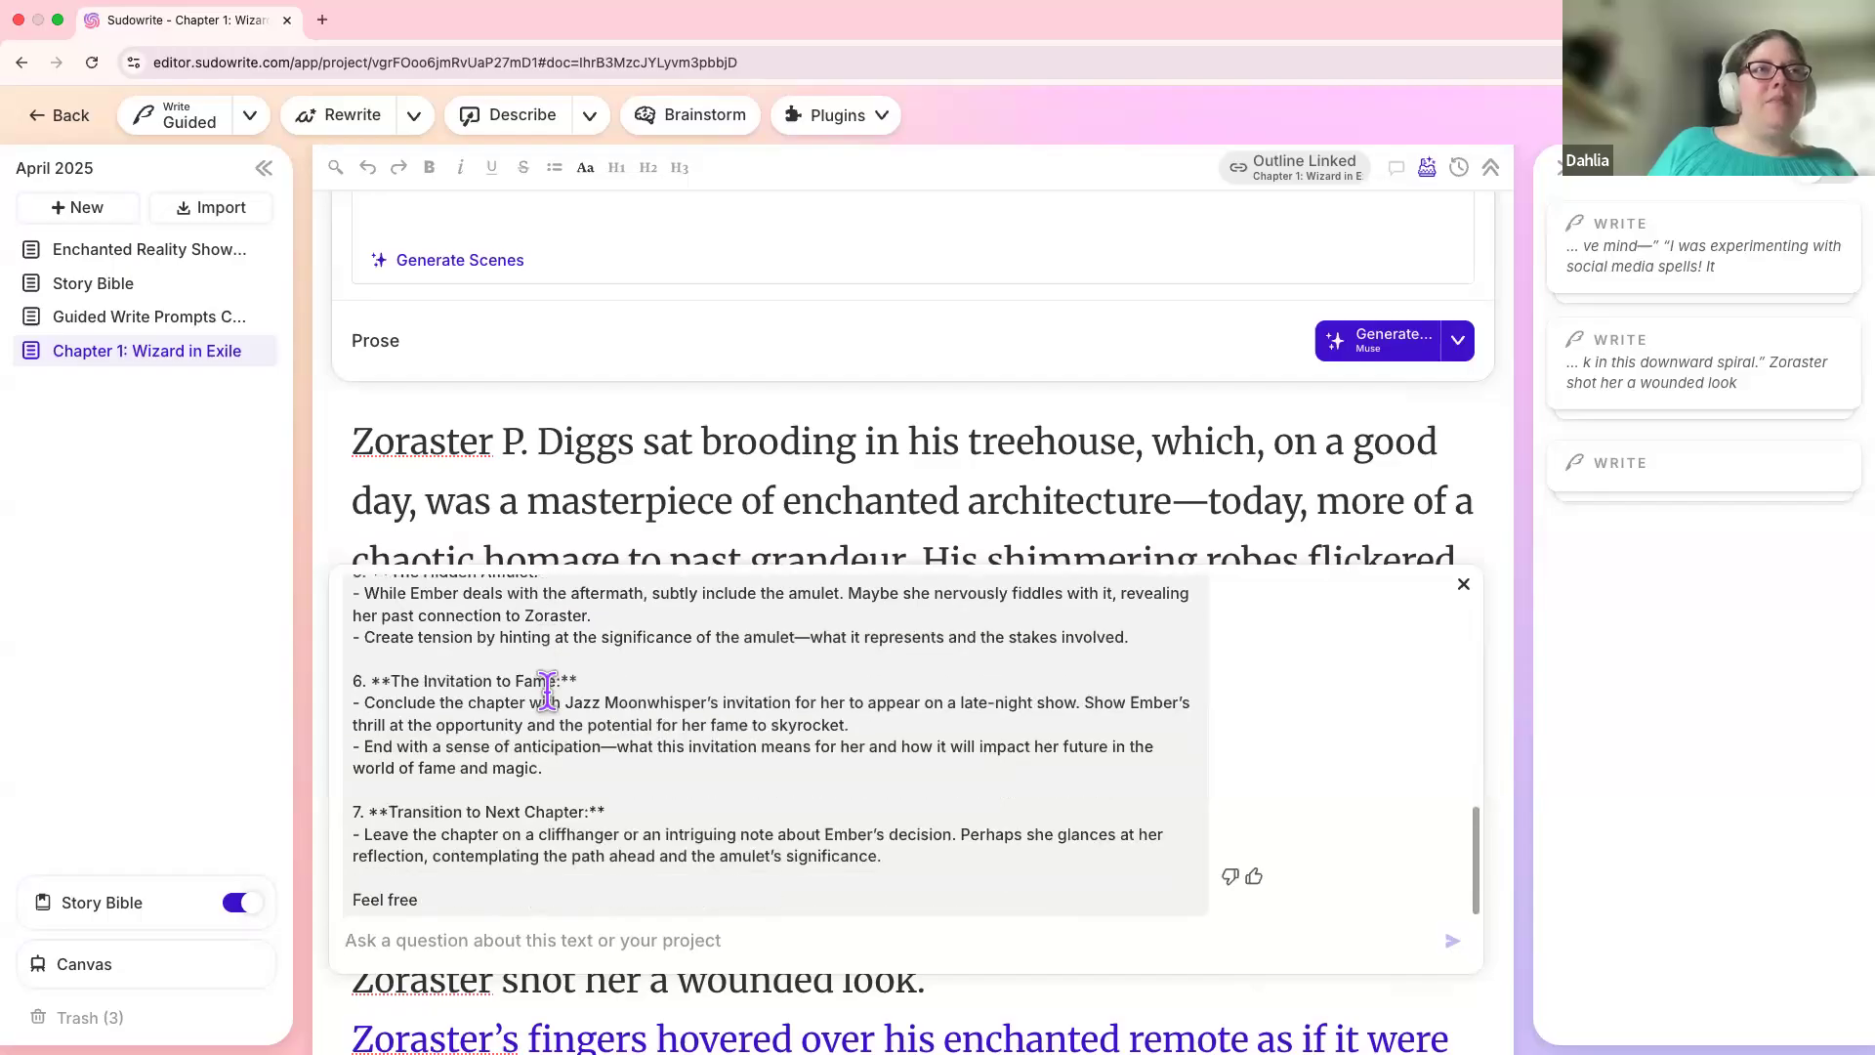
Step: Read the end of the chat reply and send the follow-up “continue”
scroll(547, 688, down, 1)
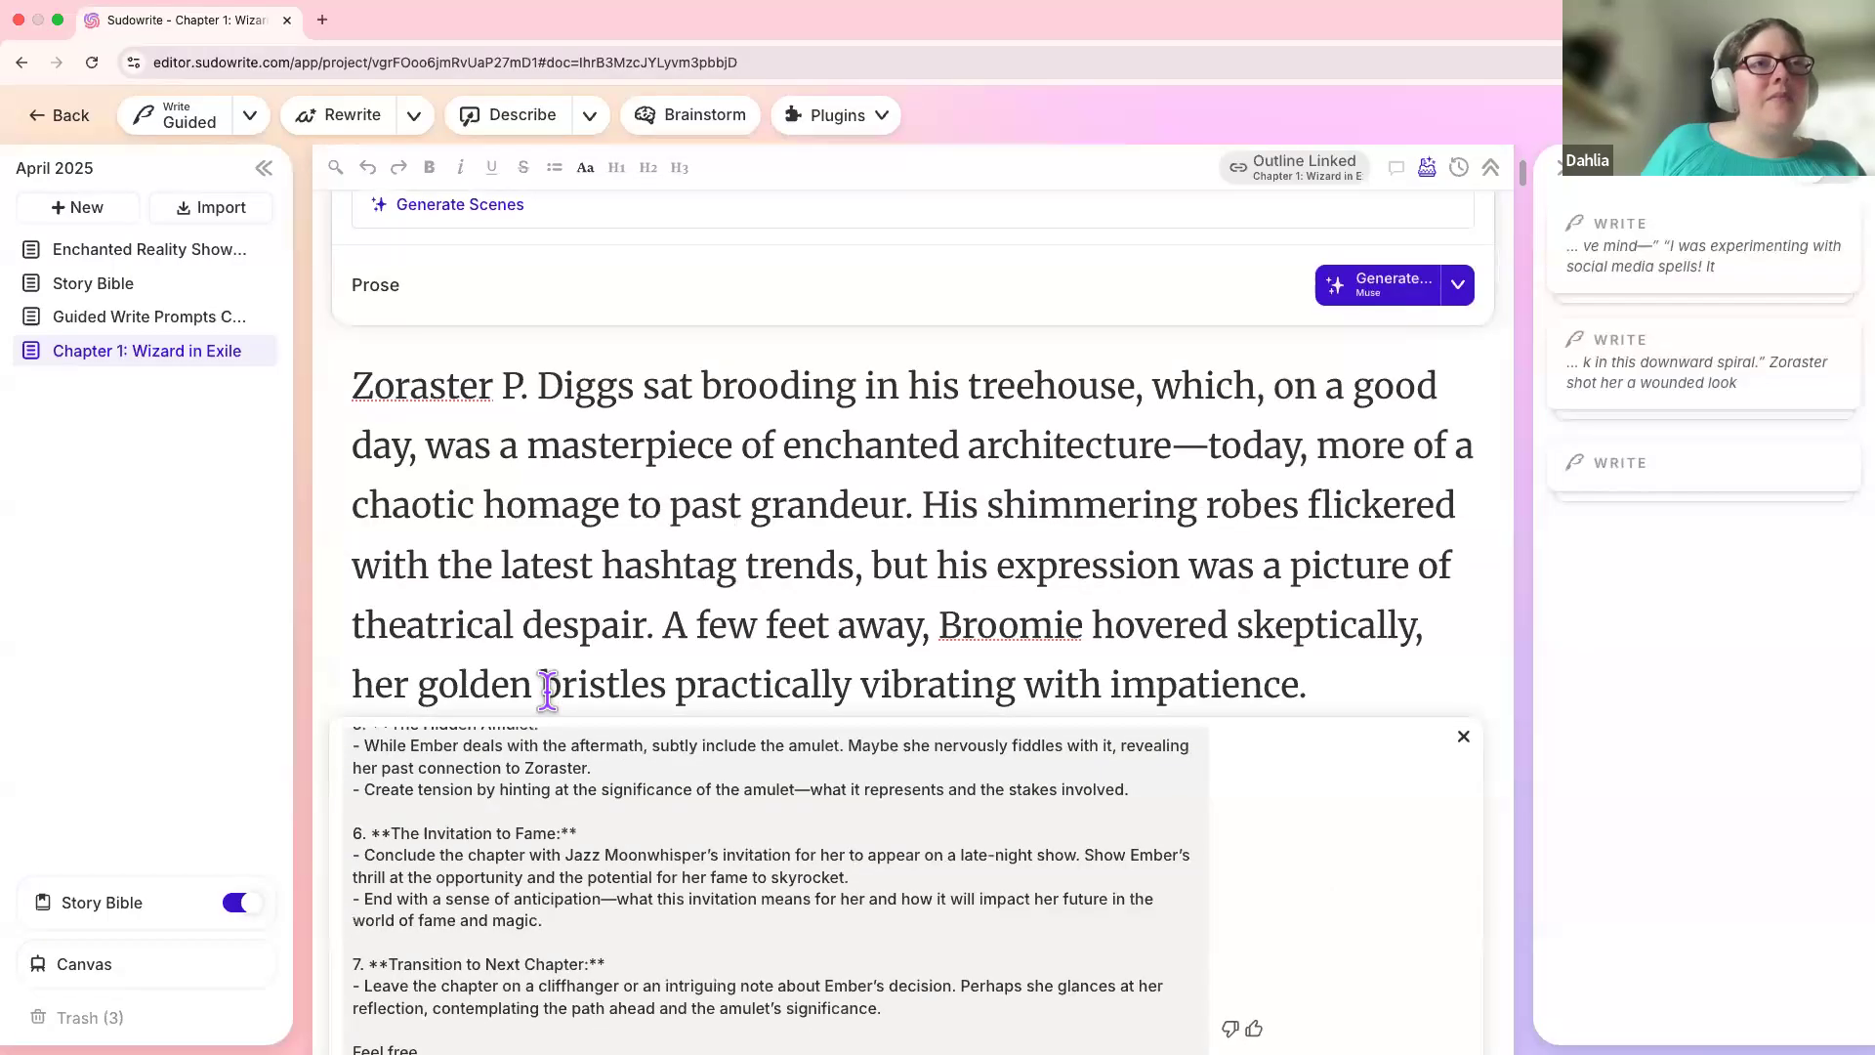
scroll(509, 882, down, 3)
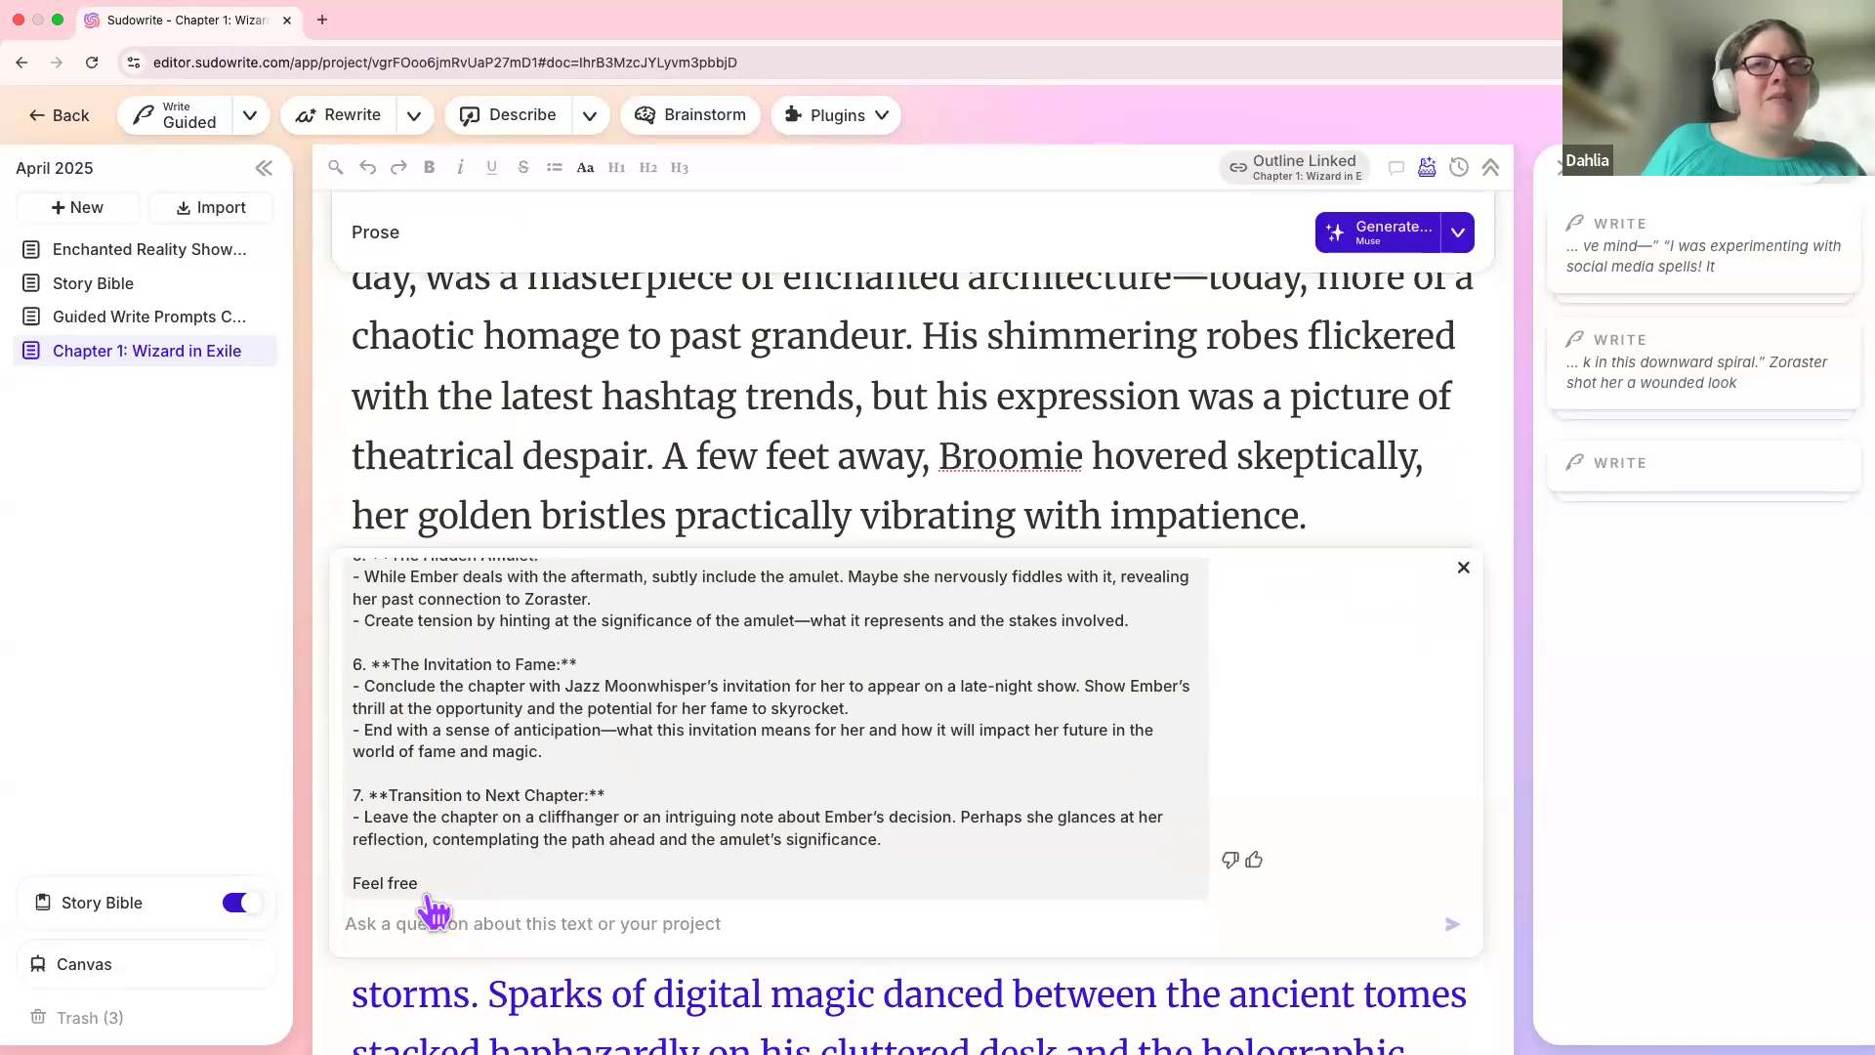
text(continue)
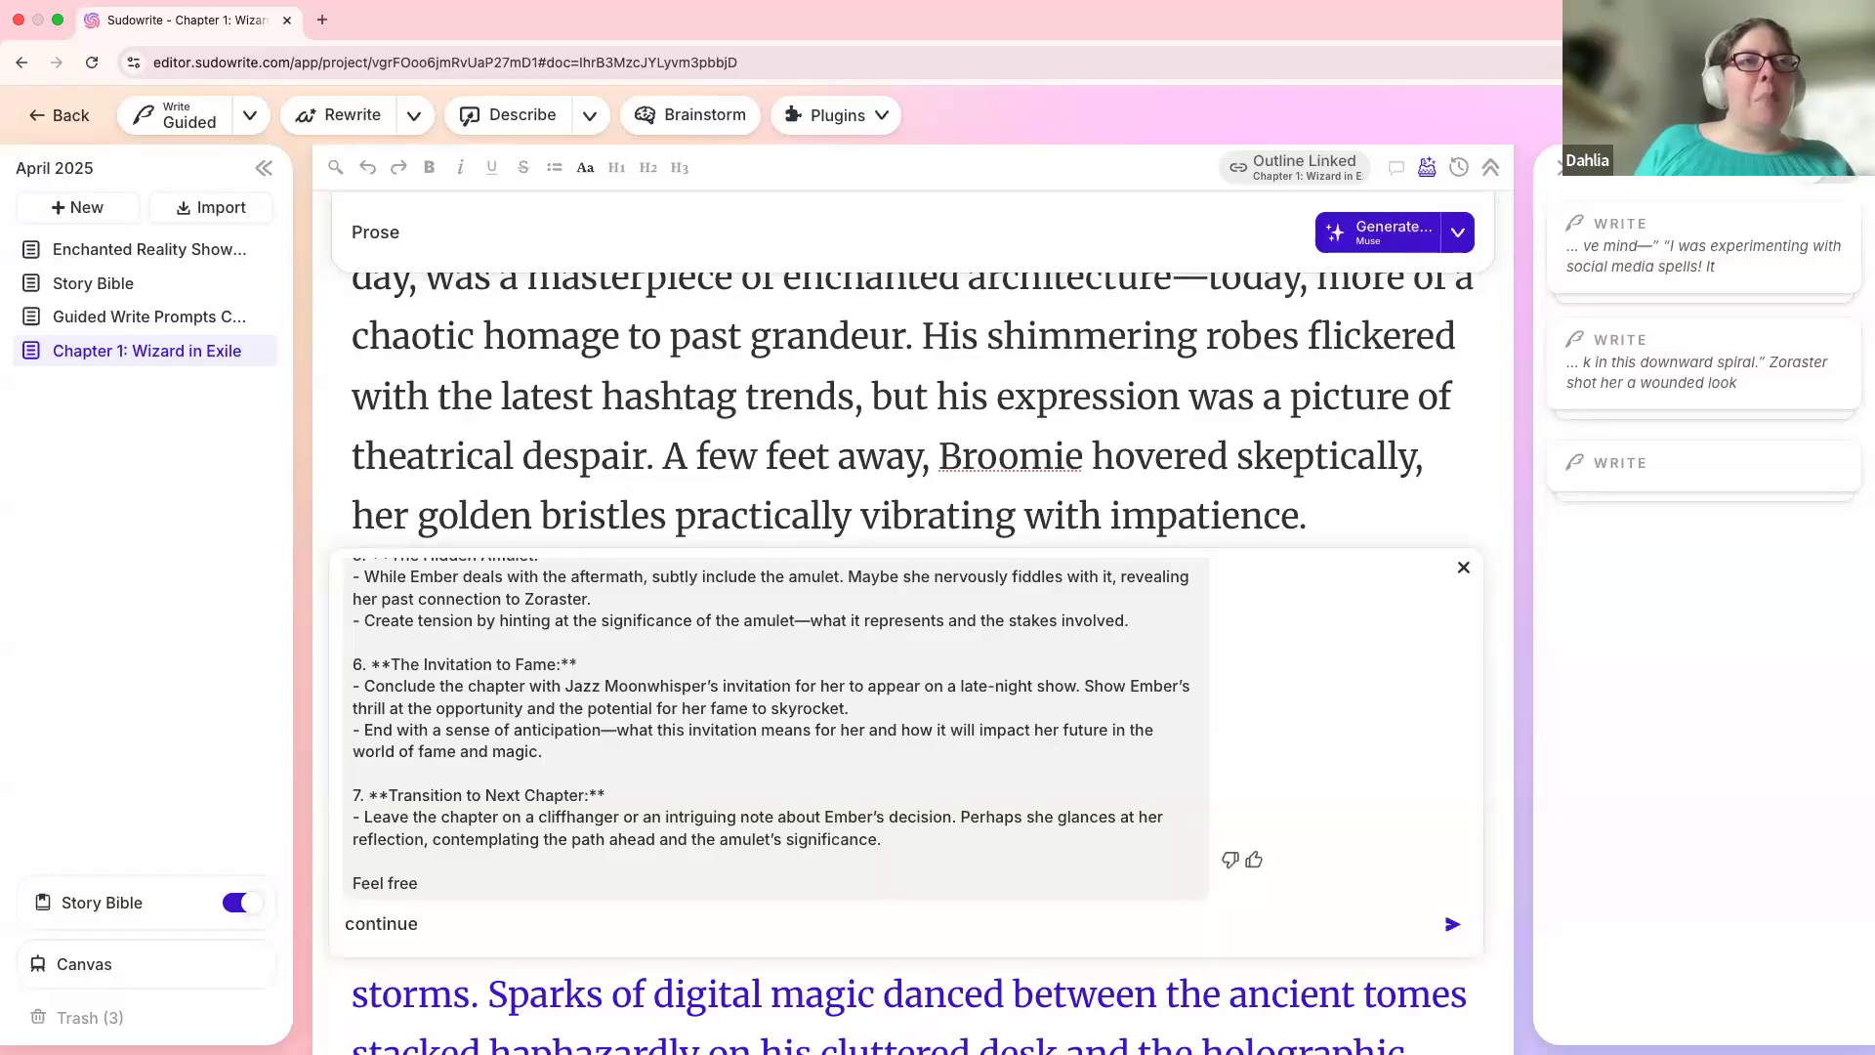
key(Return)
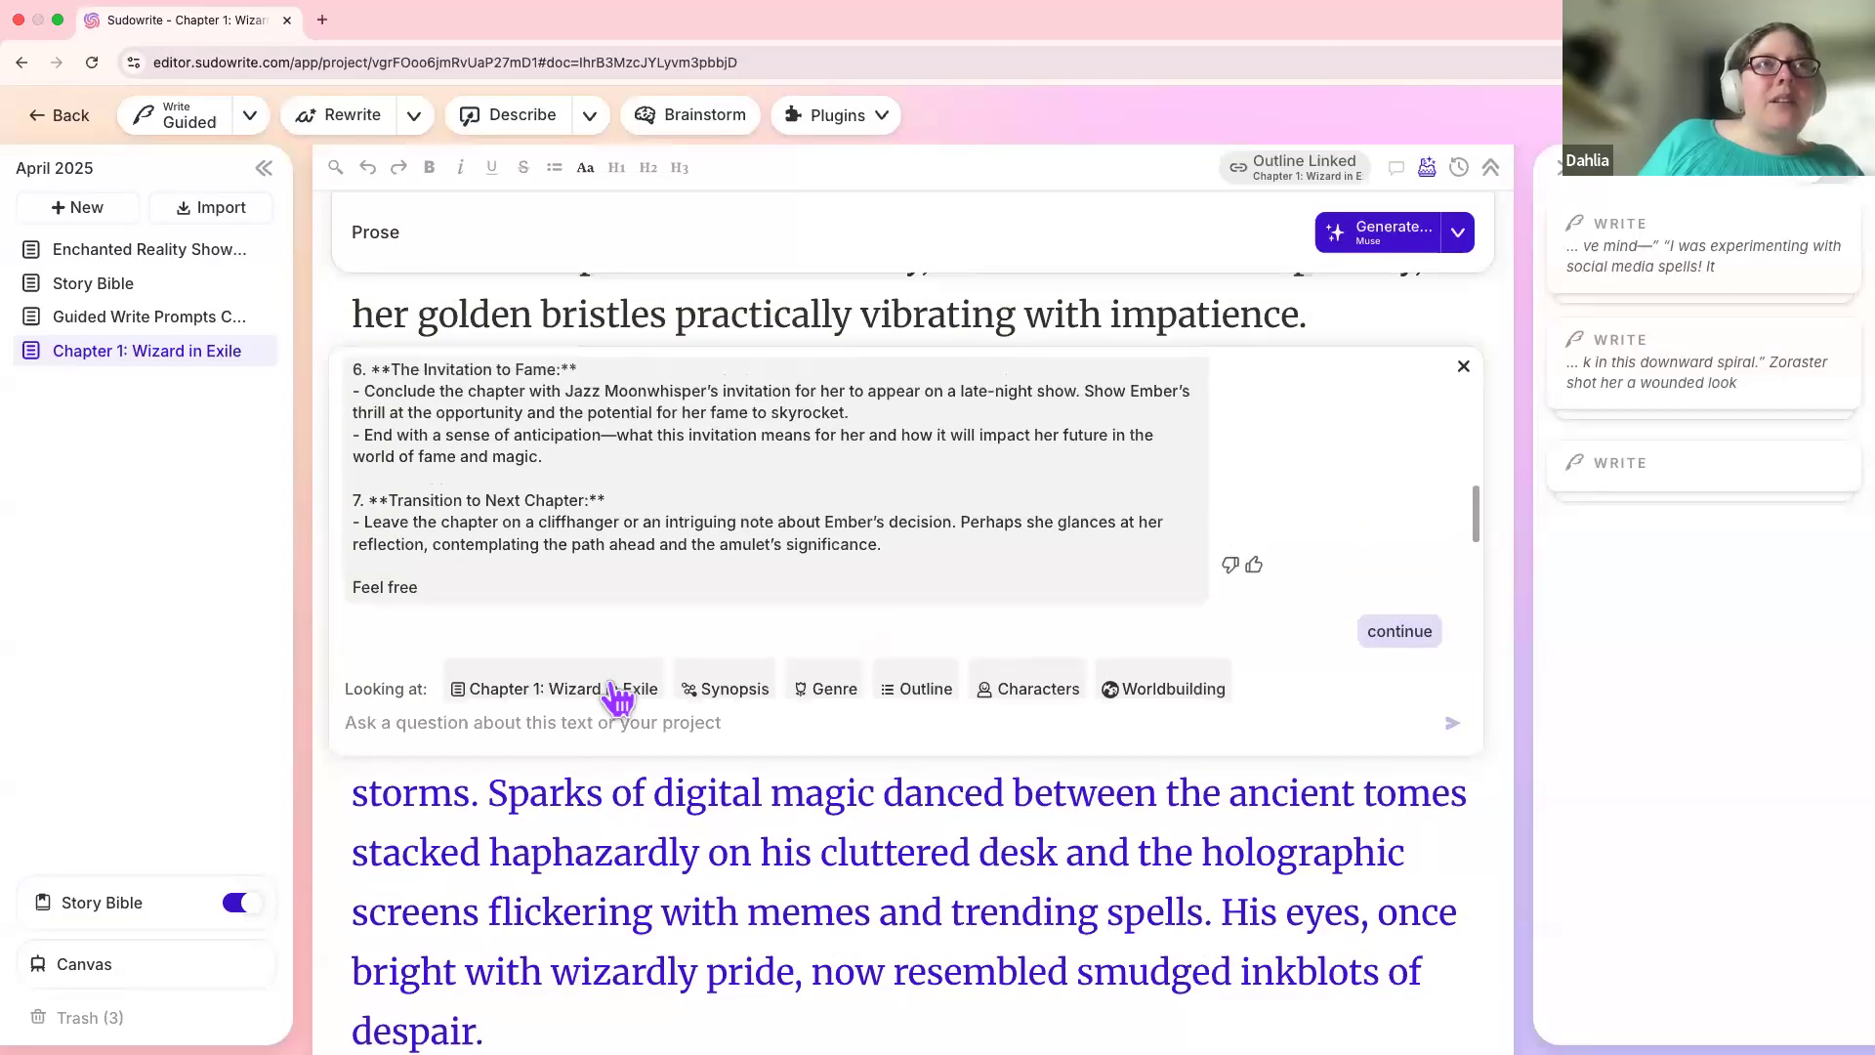
Step: Review the Chapter 2 “Dragon's Debut” instructions in the chat reply from the beginning
scroll(618, 698, up, 5)
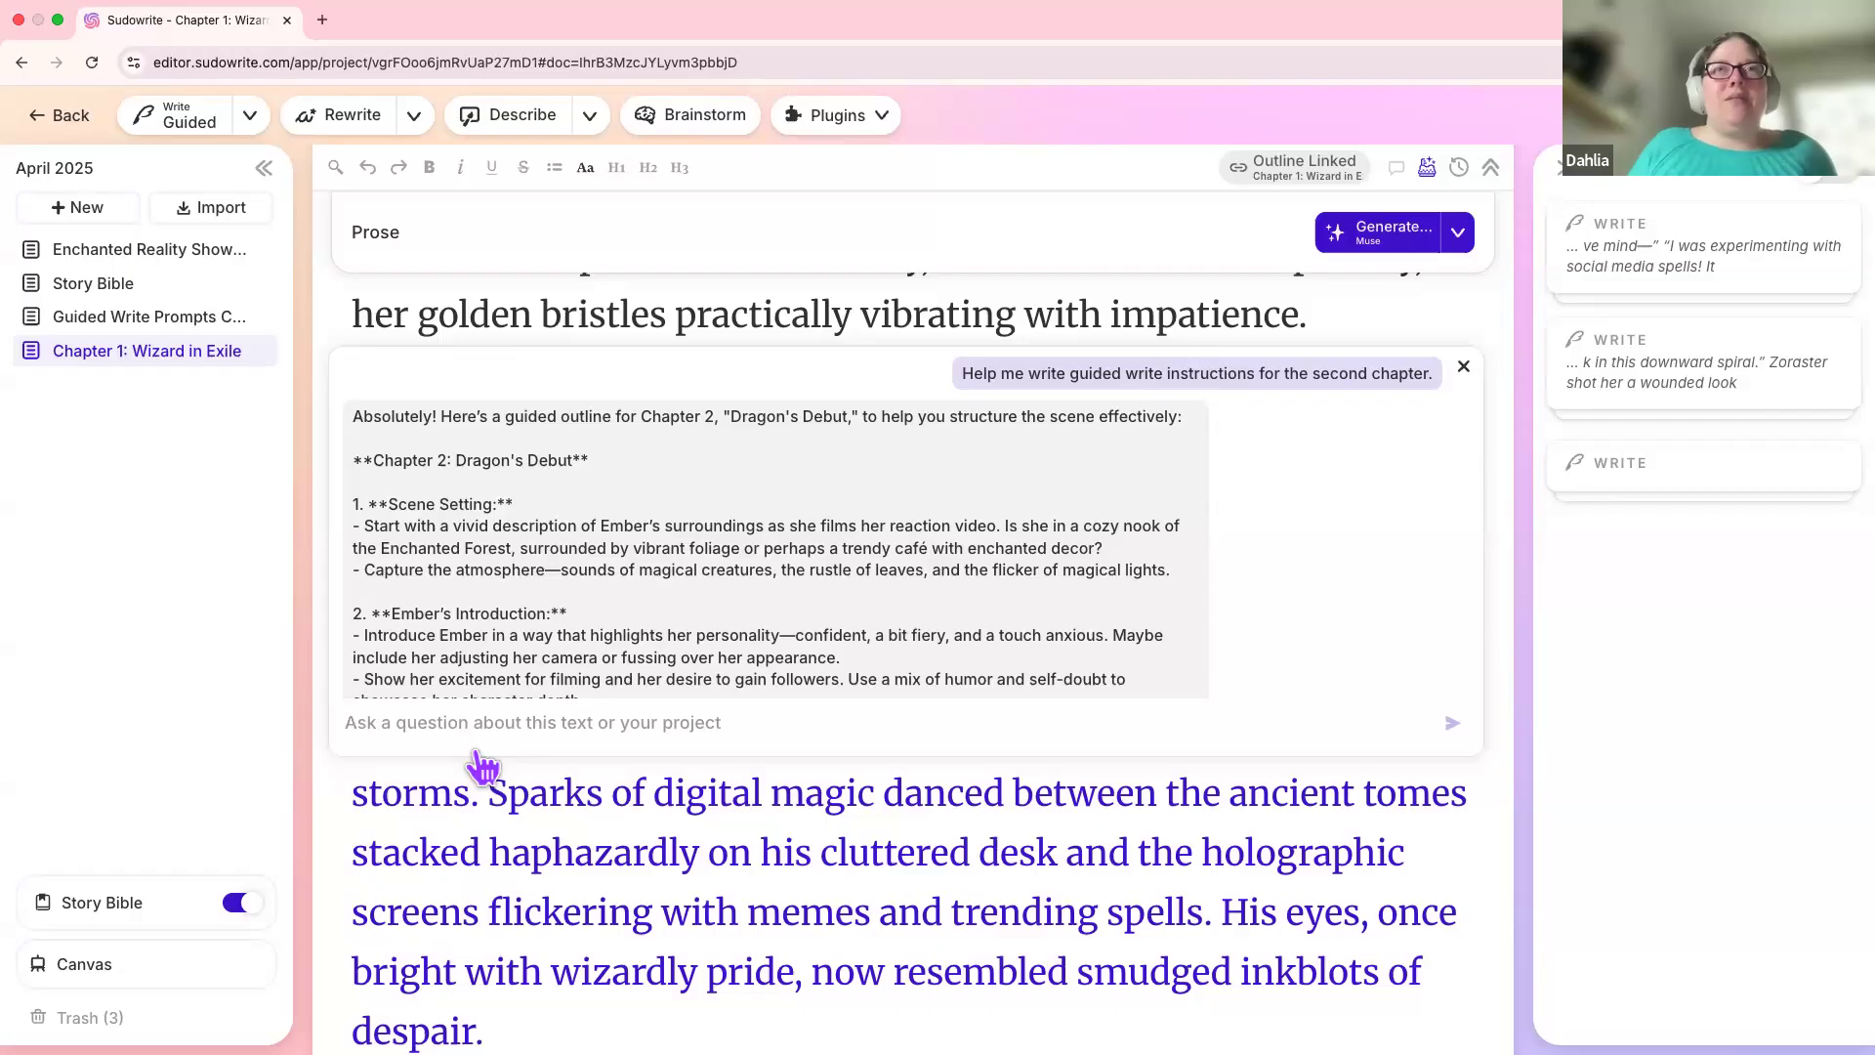
scroll(833, 654, up, 1)
scroll(825, 640, down, 3)
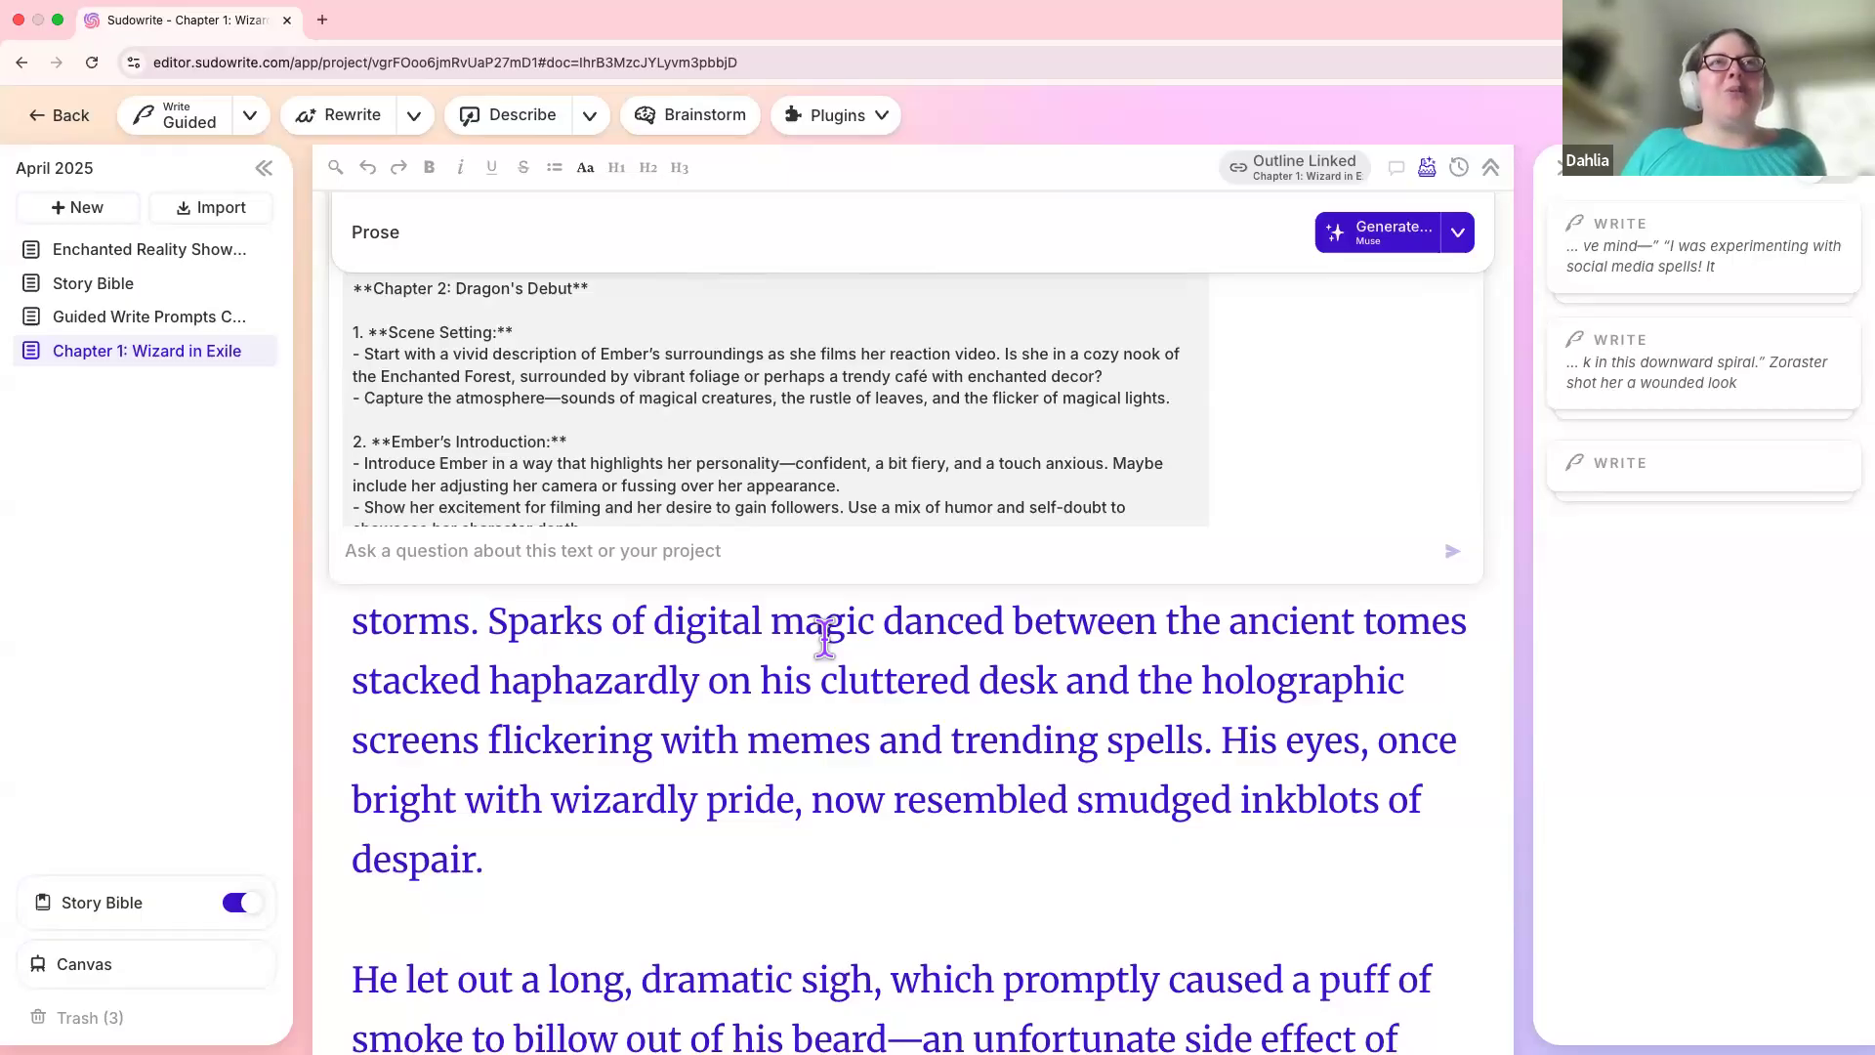
Step: Return to the start of the Chapter 2 instructions and close the Quick Chat conversation
scroll(945, 408, up, 2)
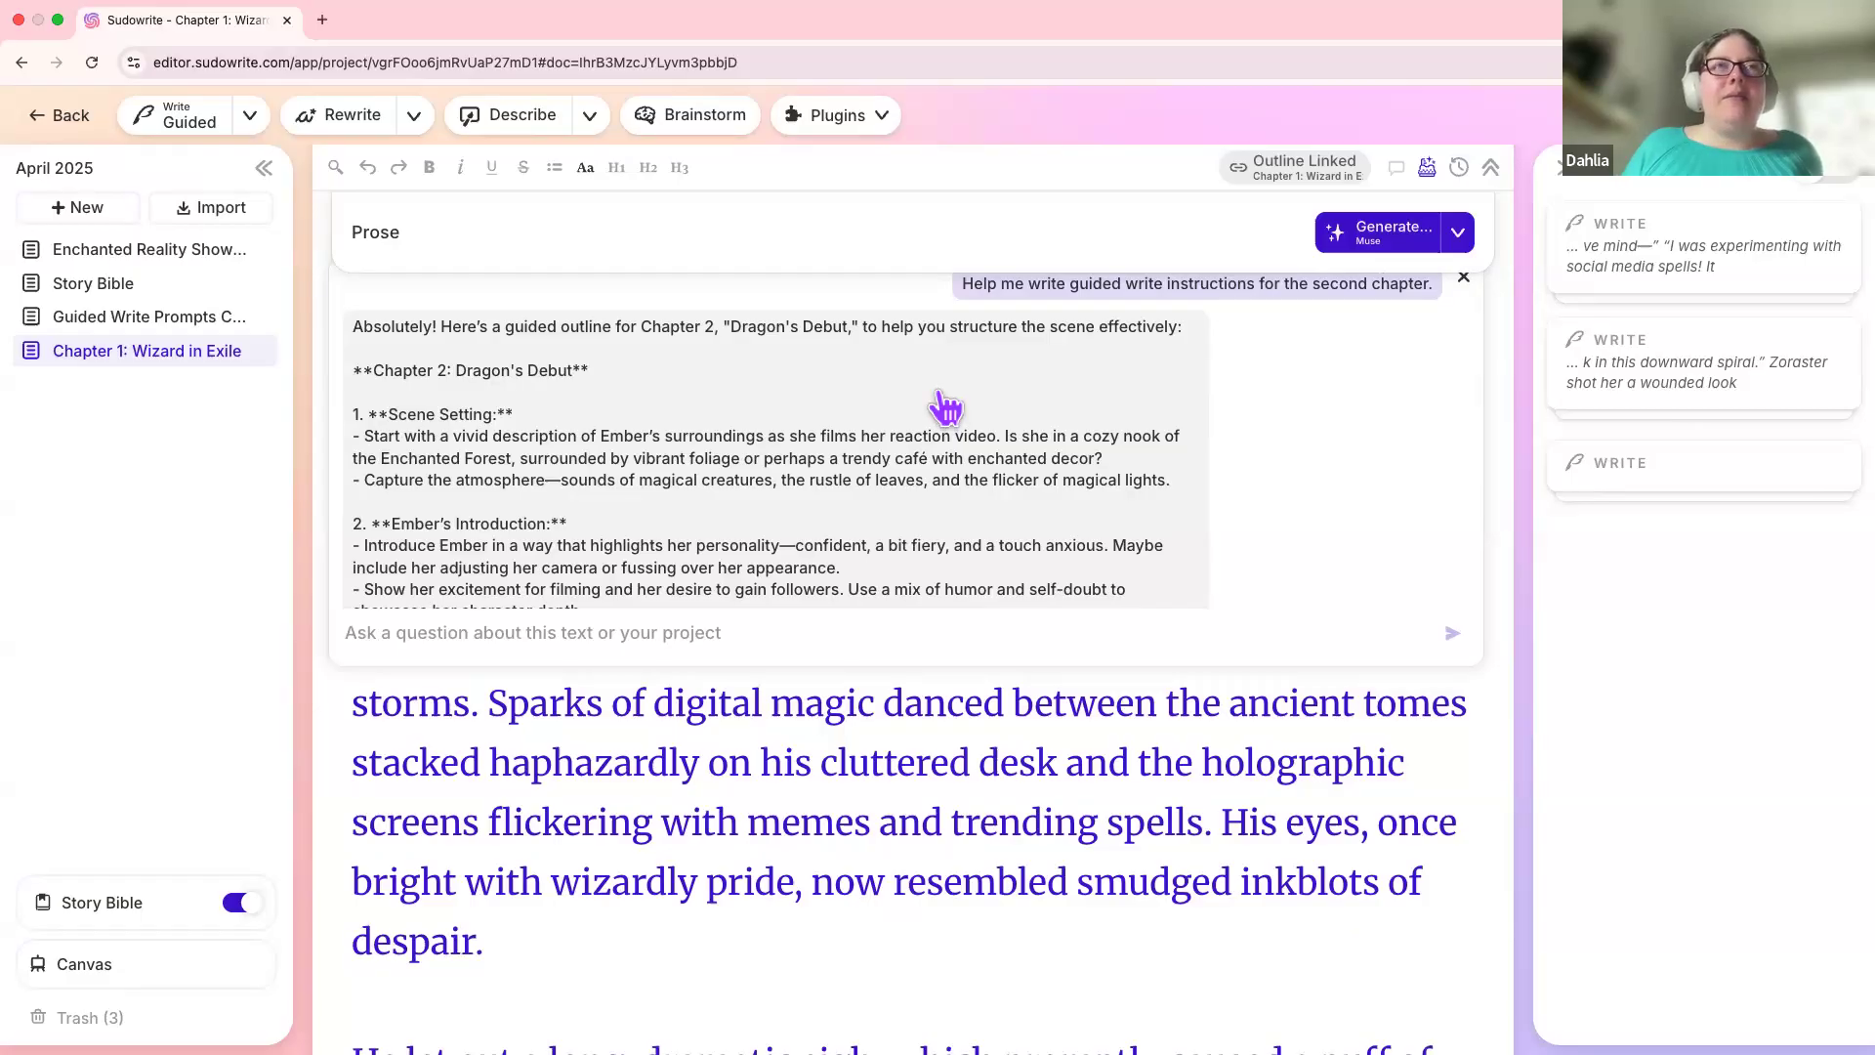
scroll(1334, 352, up, 2)
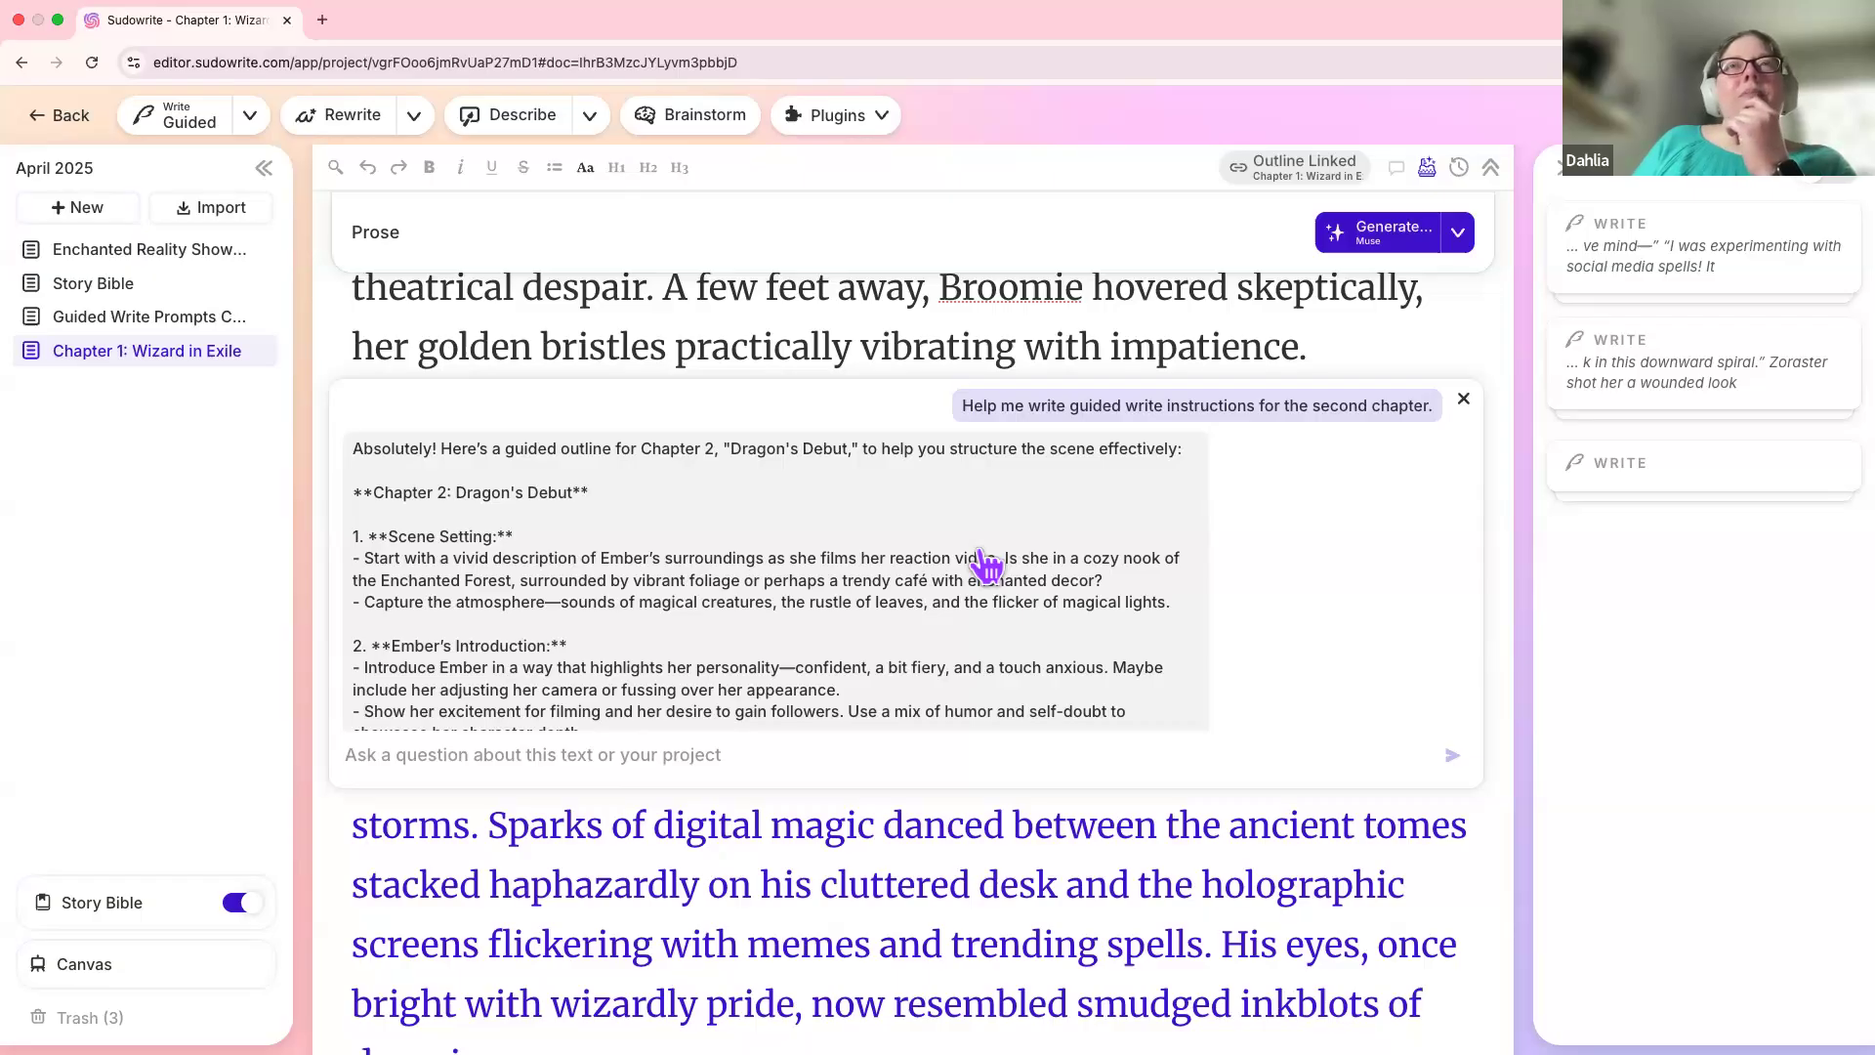
click(1459, 399)
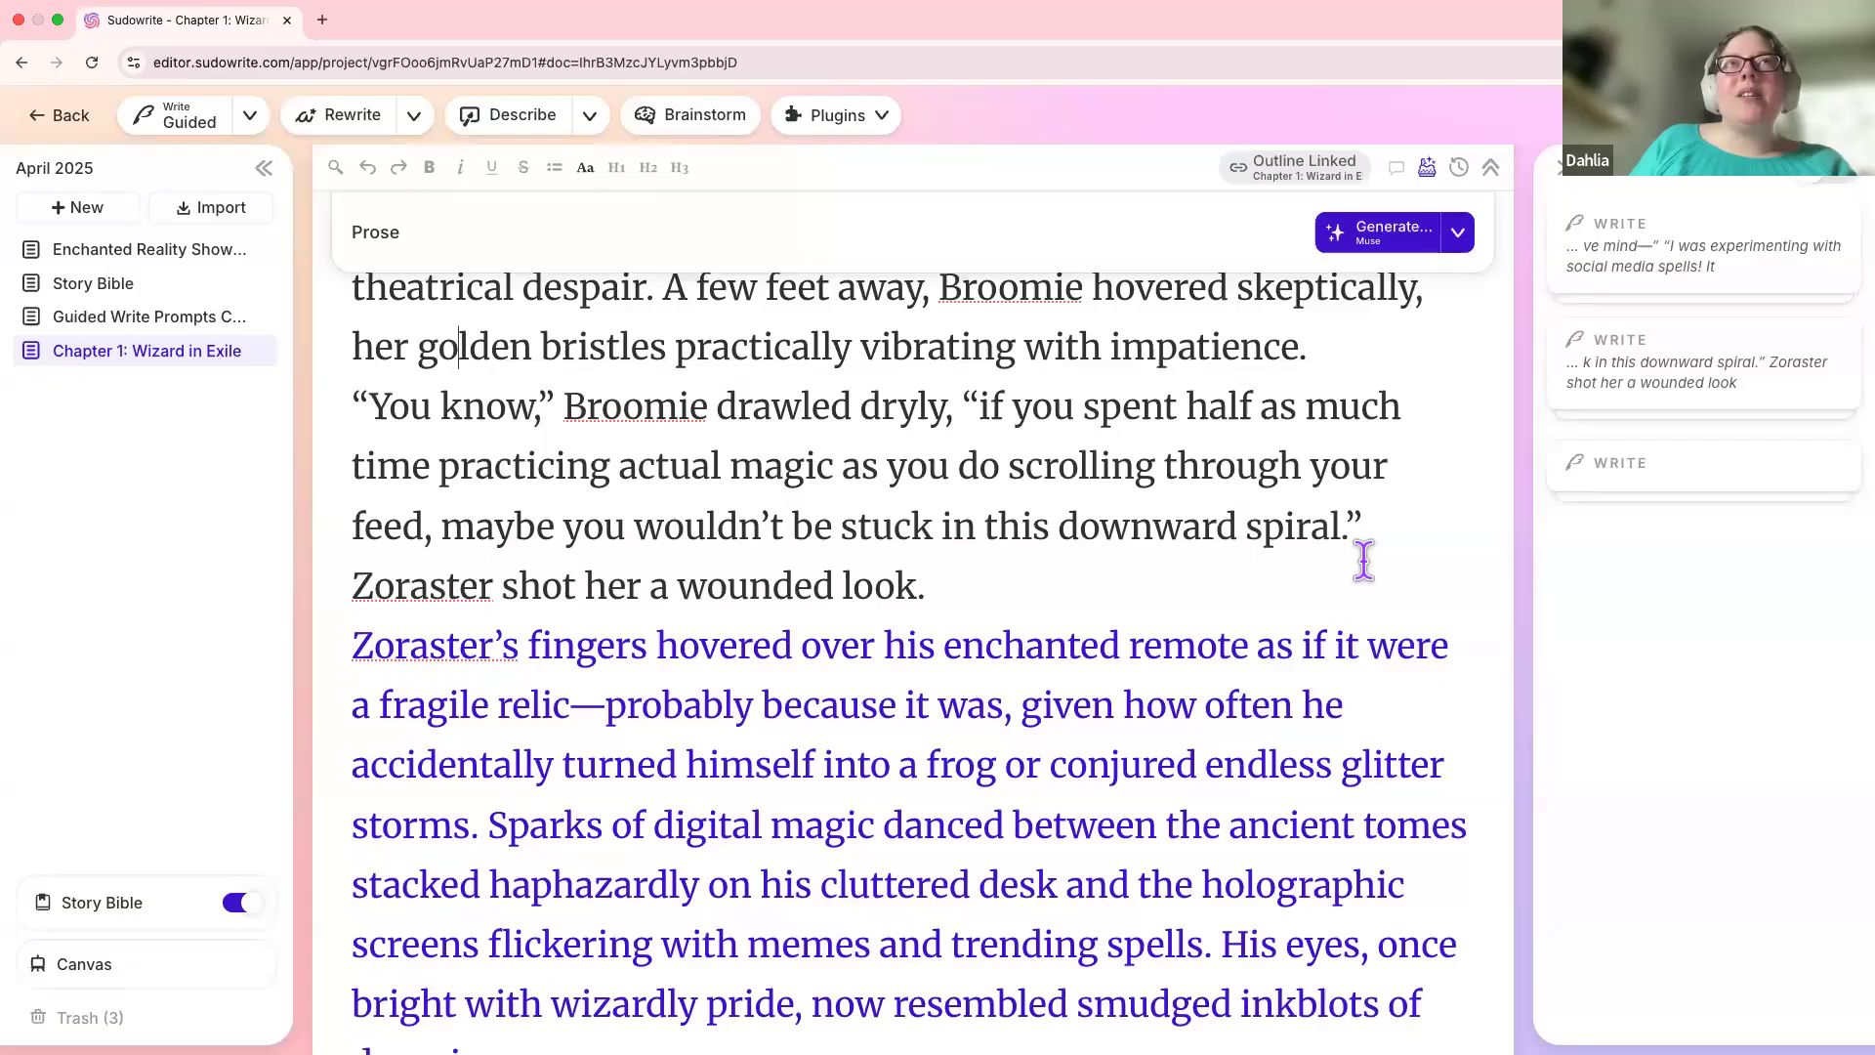
Step: Look through the Chapter 1 text from the Draft section down to the last generated line and back to the title
scroll(1365, 559, up, 8)
scroll(1365, 557, down, 1)
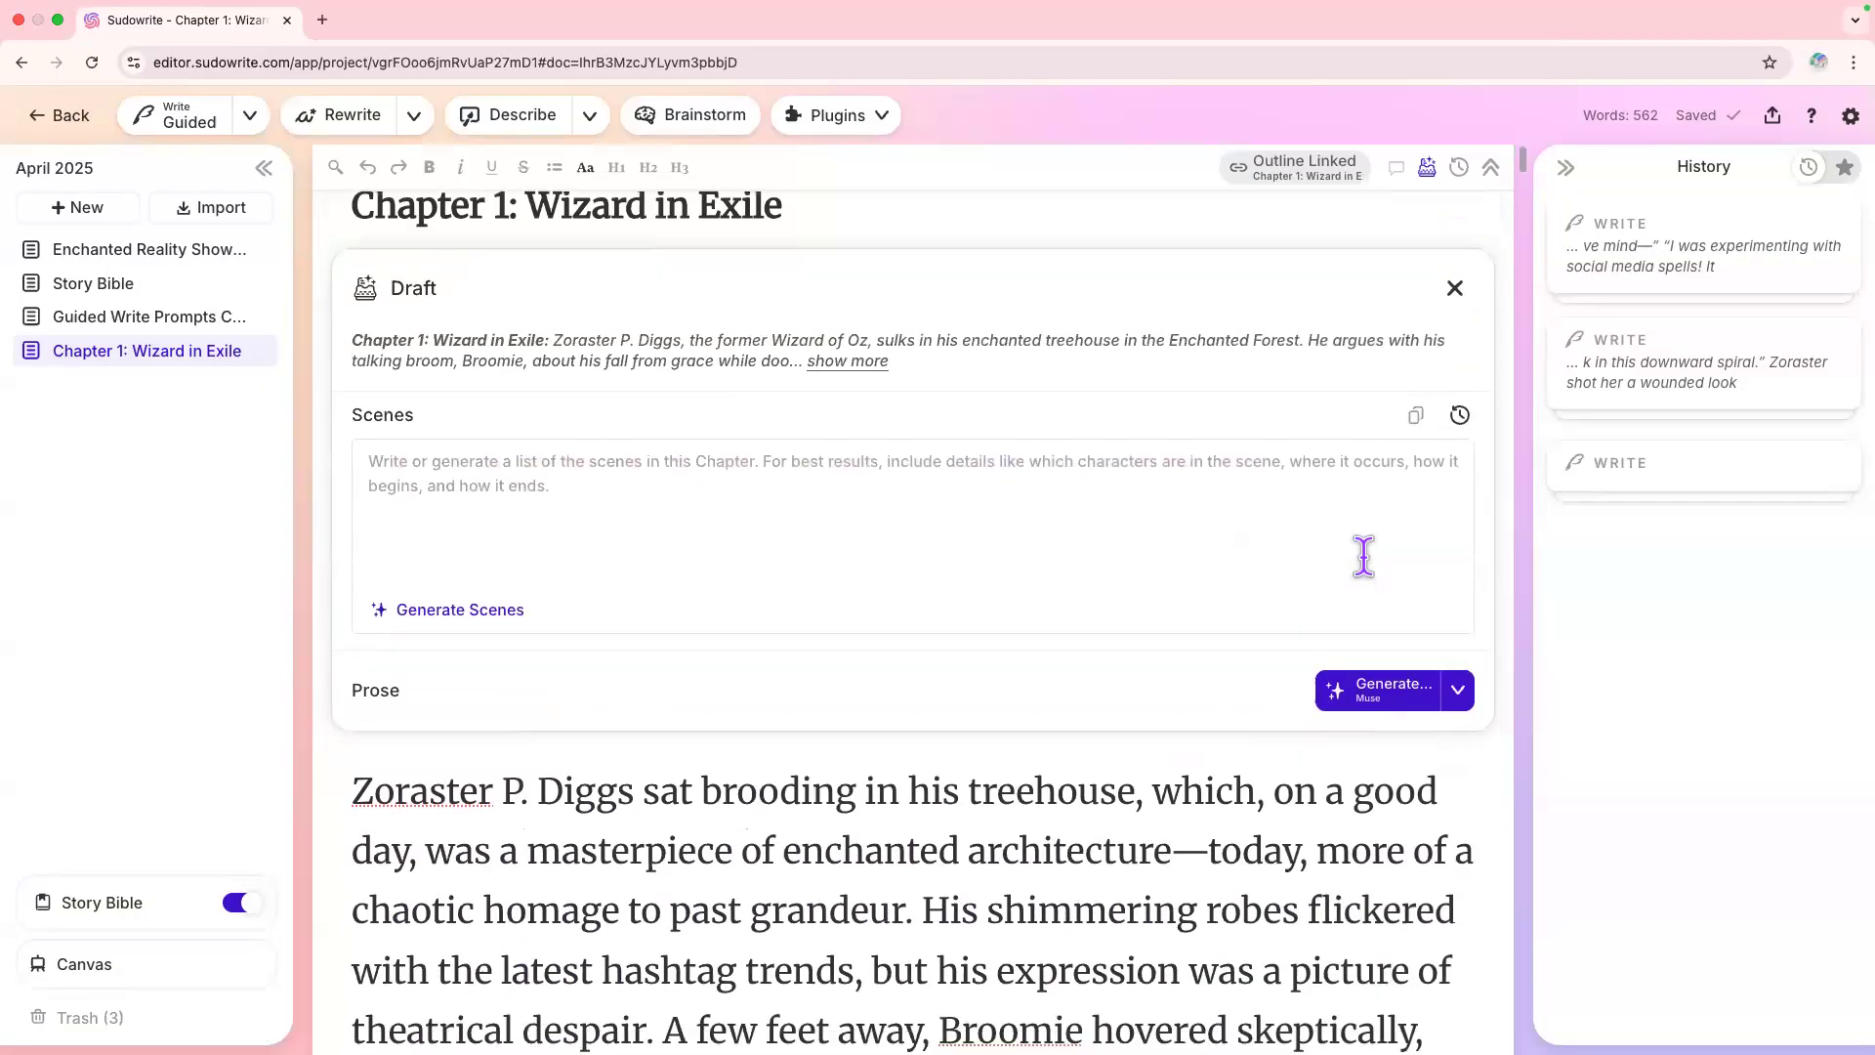
scroll(957, 889, down, 10)
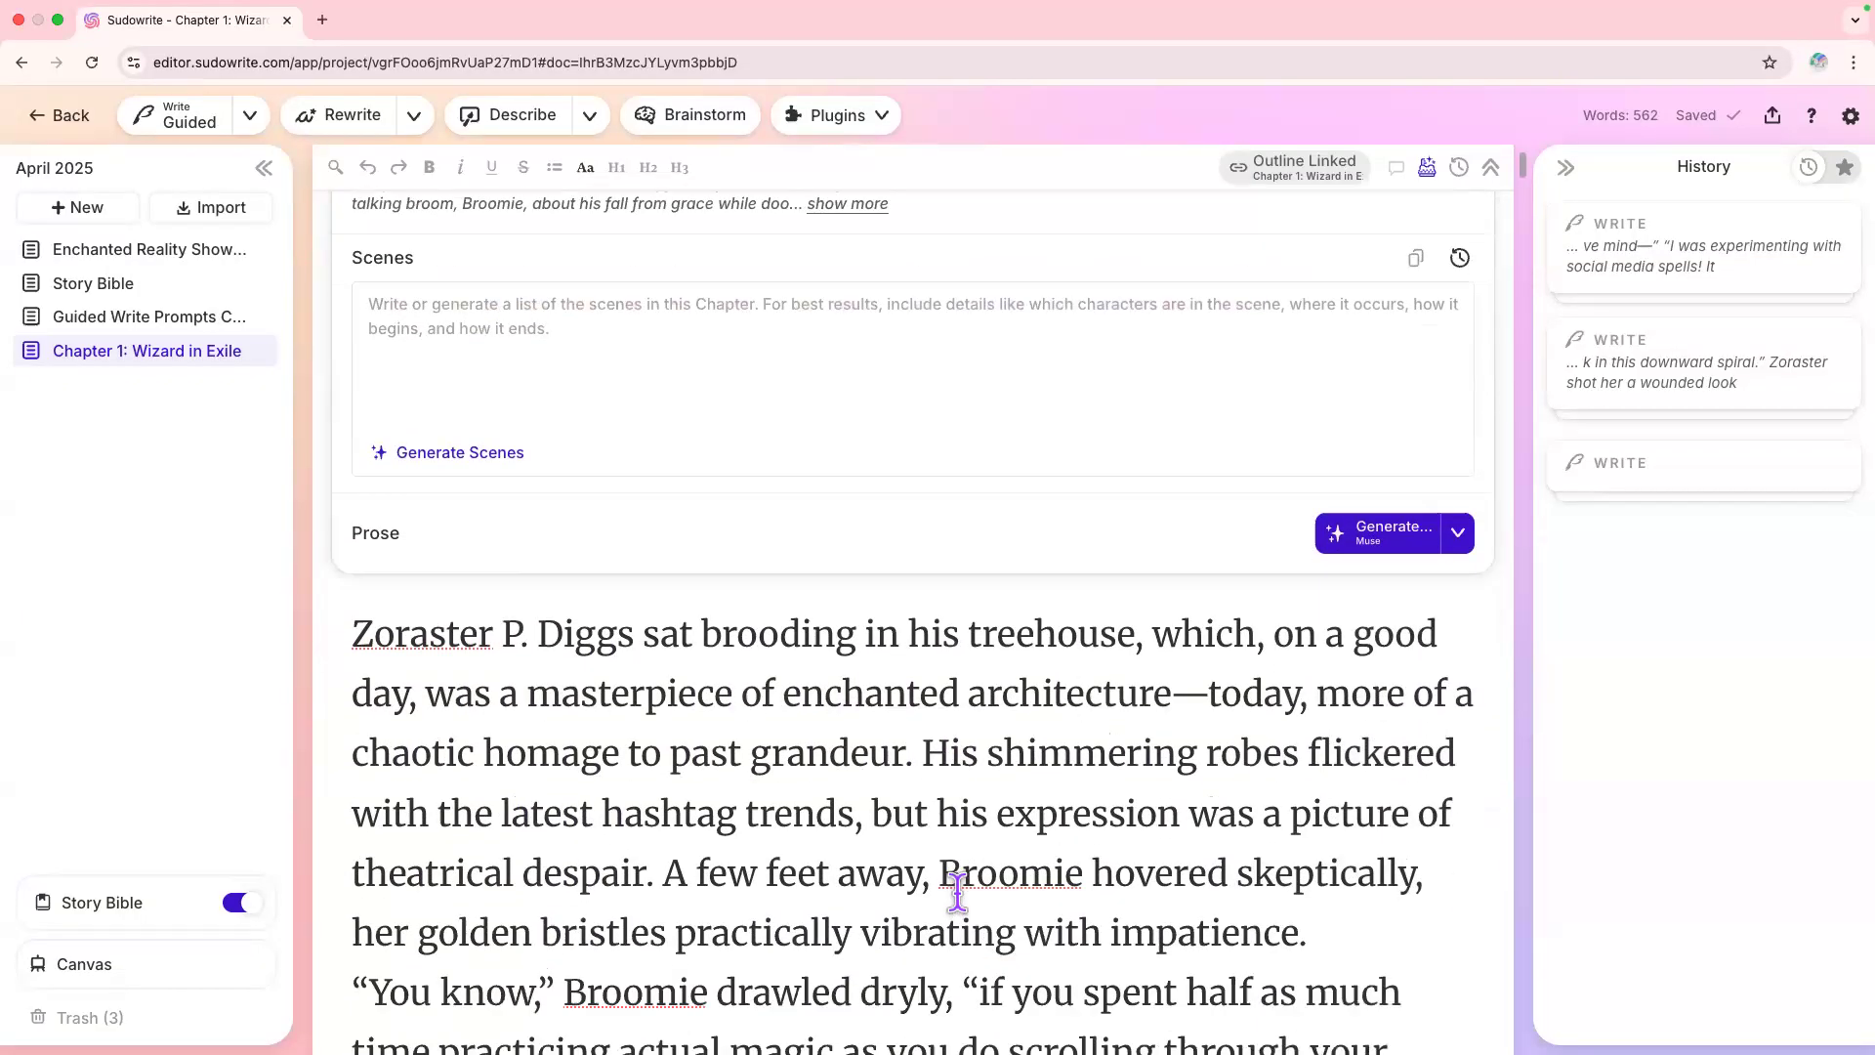
scroll(957, 891, down, 1)
click(896, 733)
scroll(852, 752, down, 2)
scroll(852, 752, down, 15)
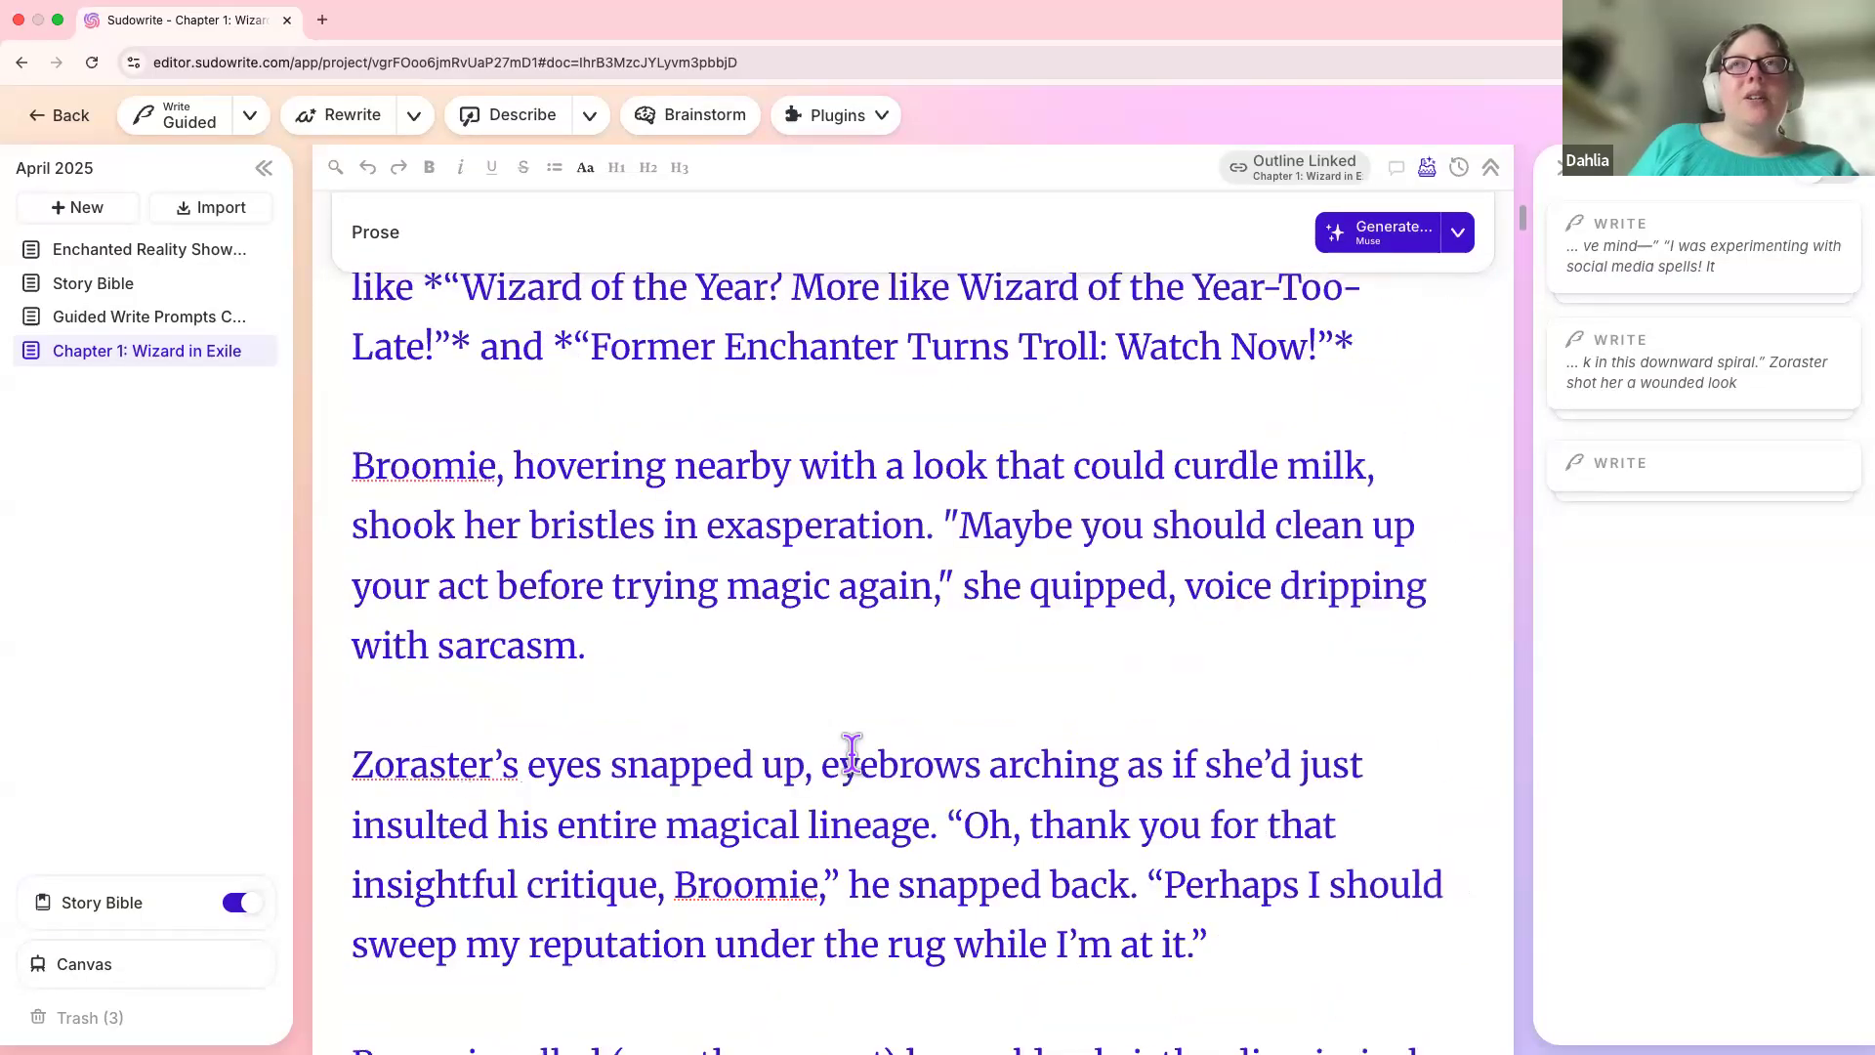
scroll(852, 752, down, 14)
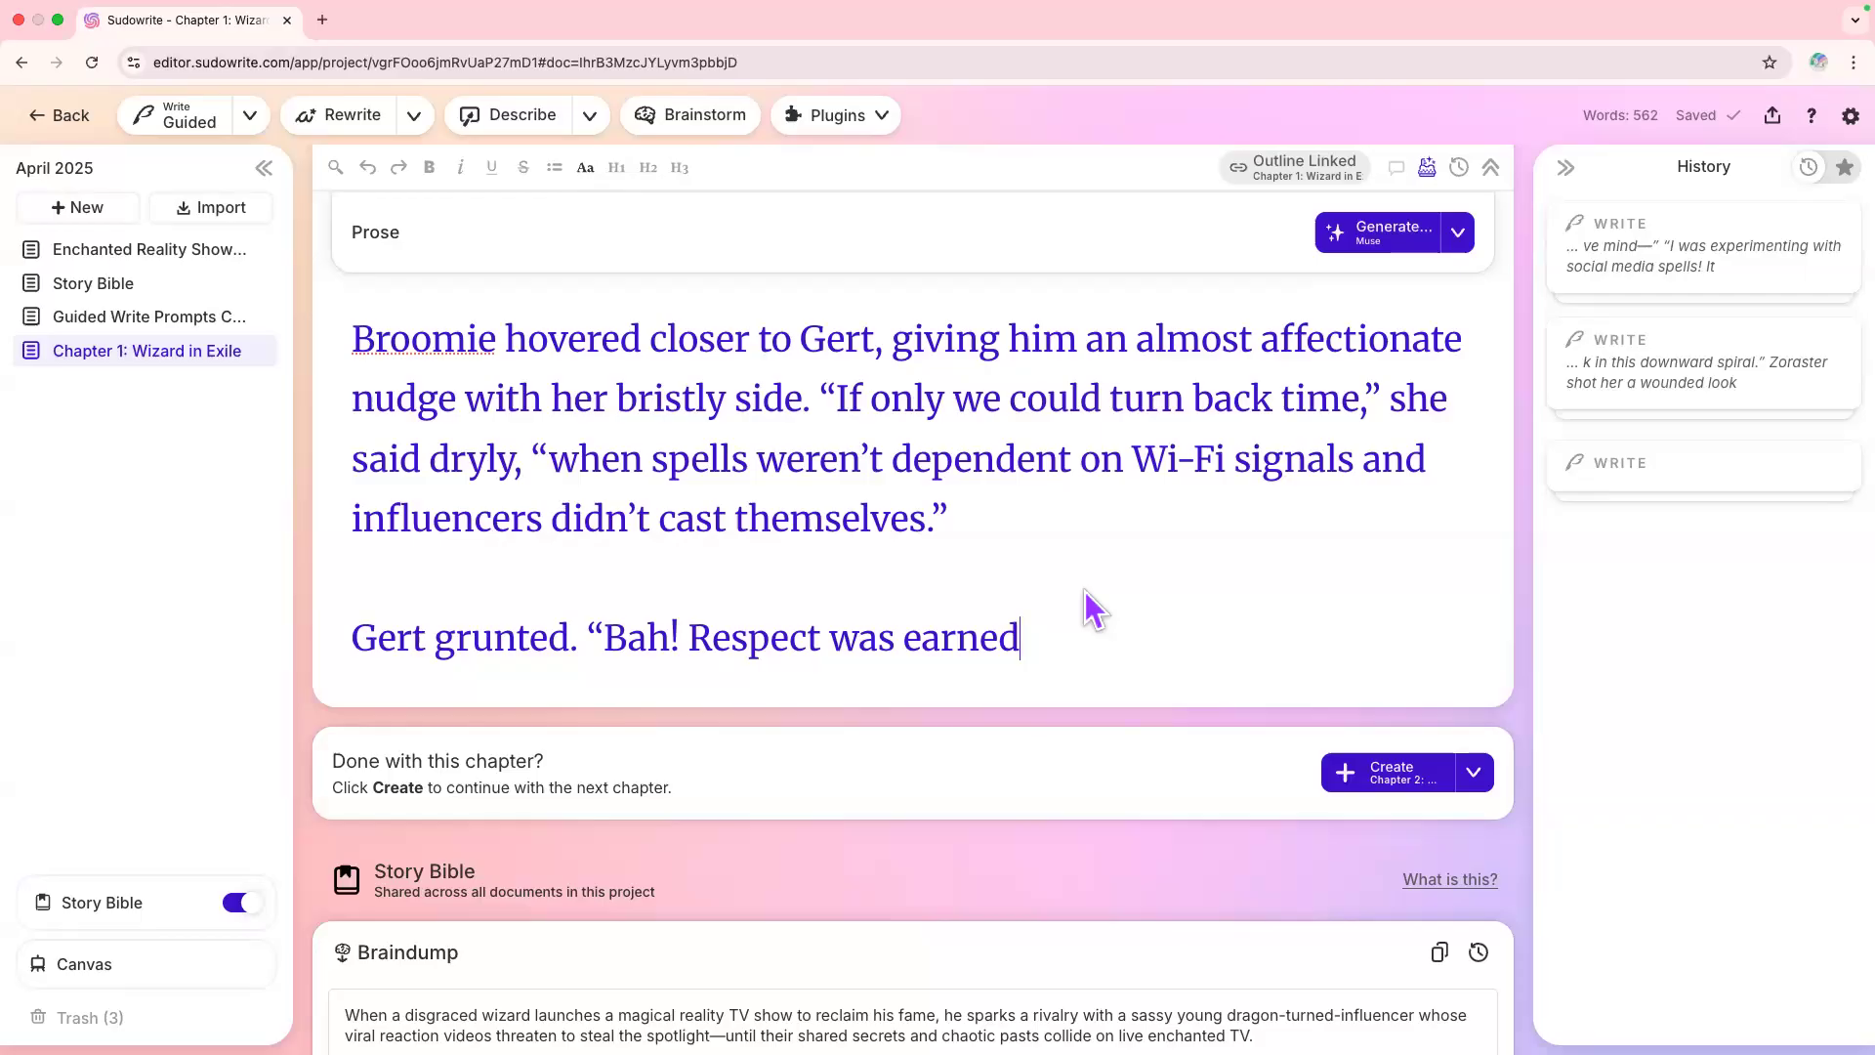
scroll(1084, 590, up, 1)
scroll(1084, 590, up, 6)
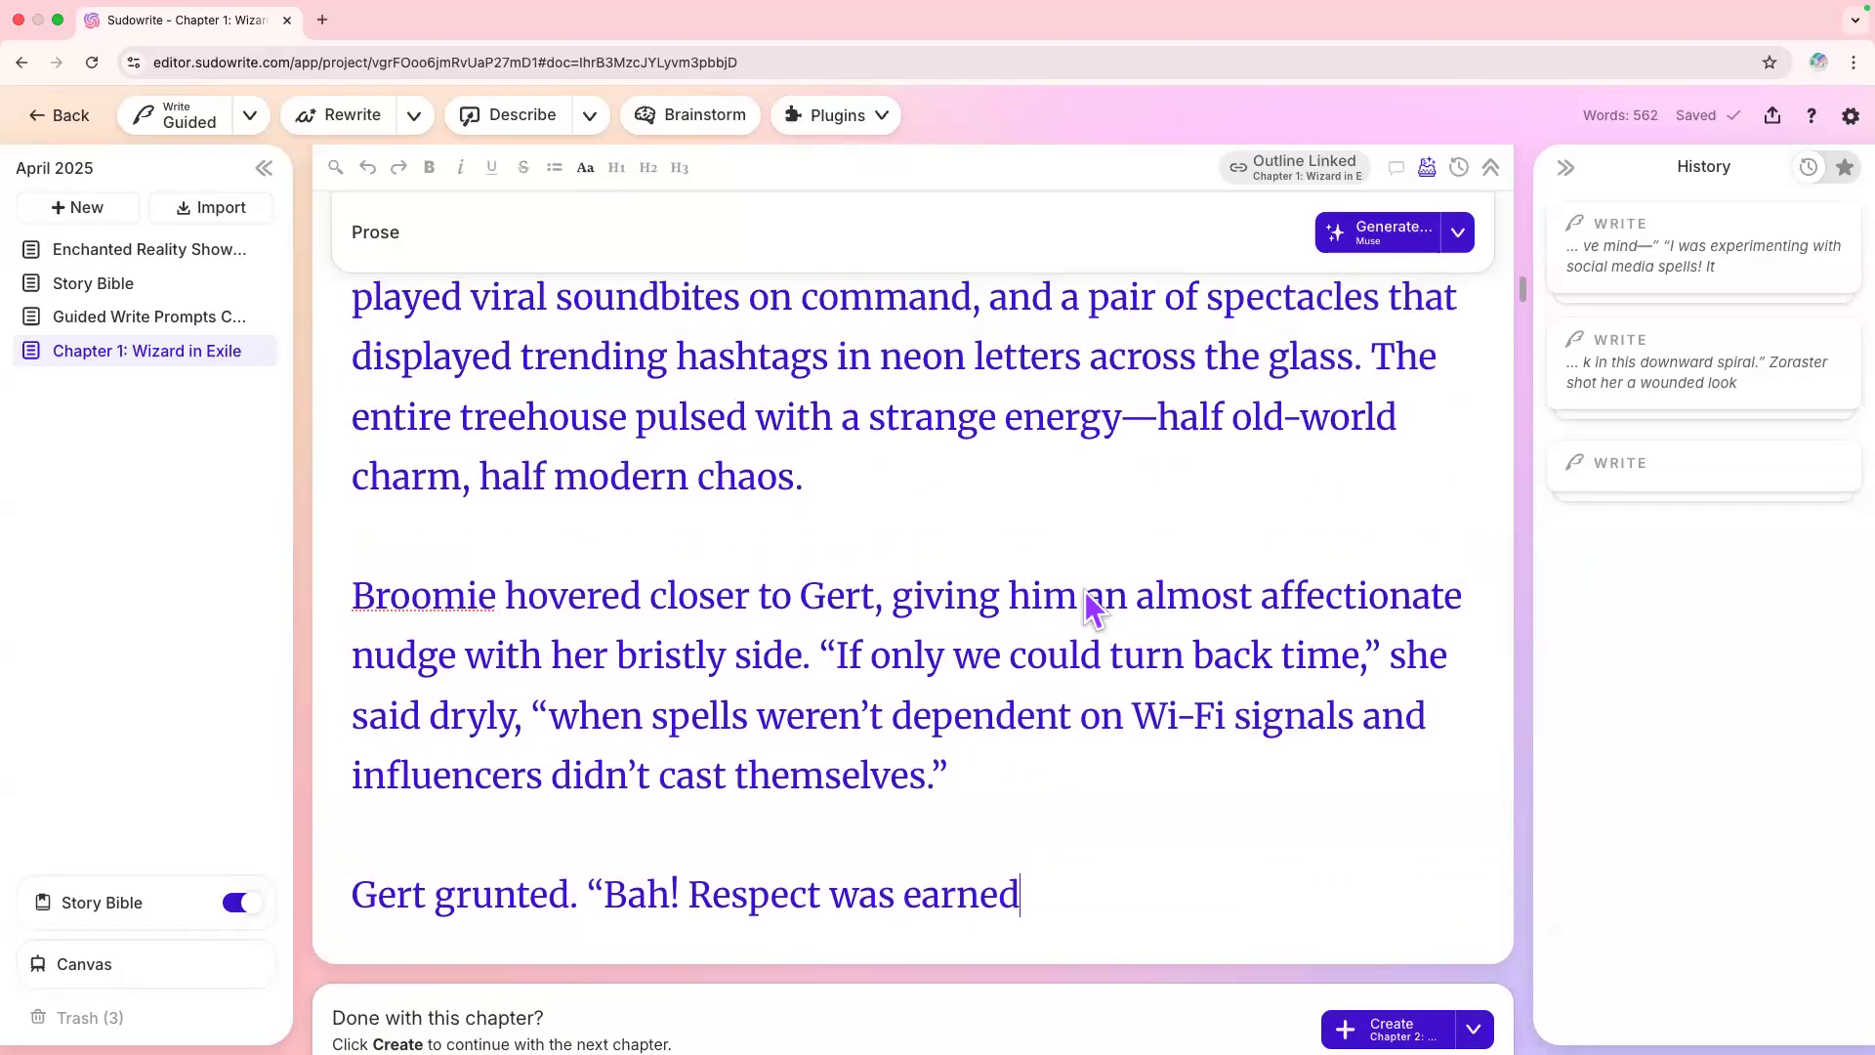
scroll(1084, 590, up, 15)
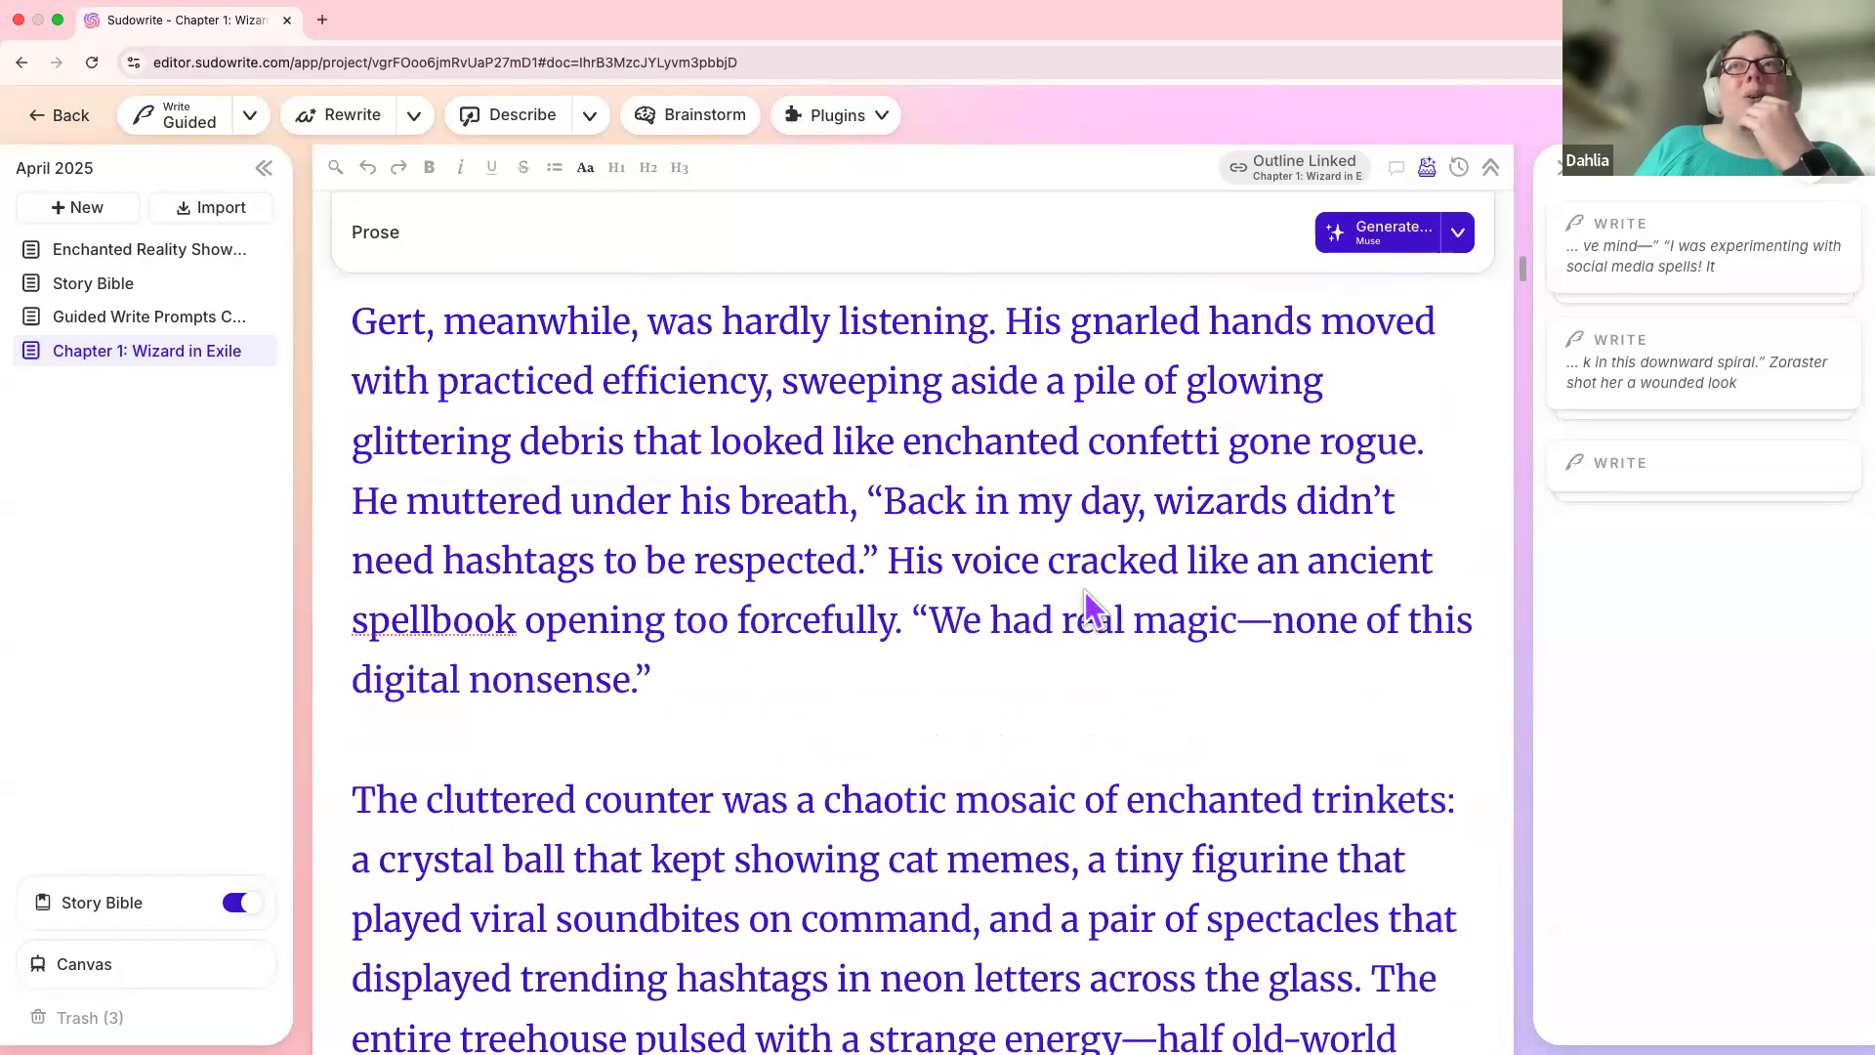
scroll(1091, 608, up, 10)
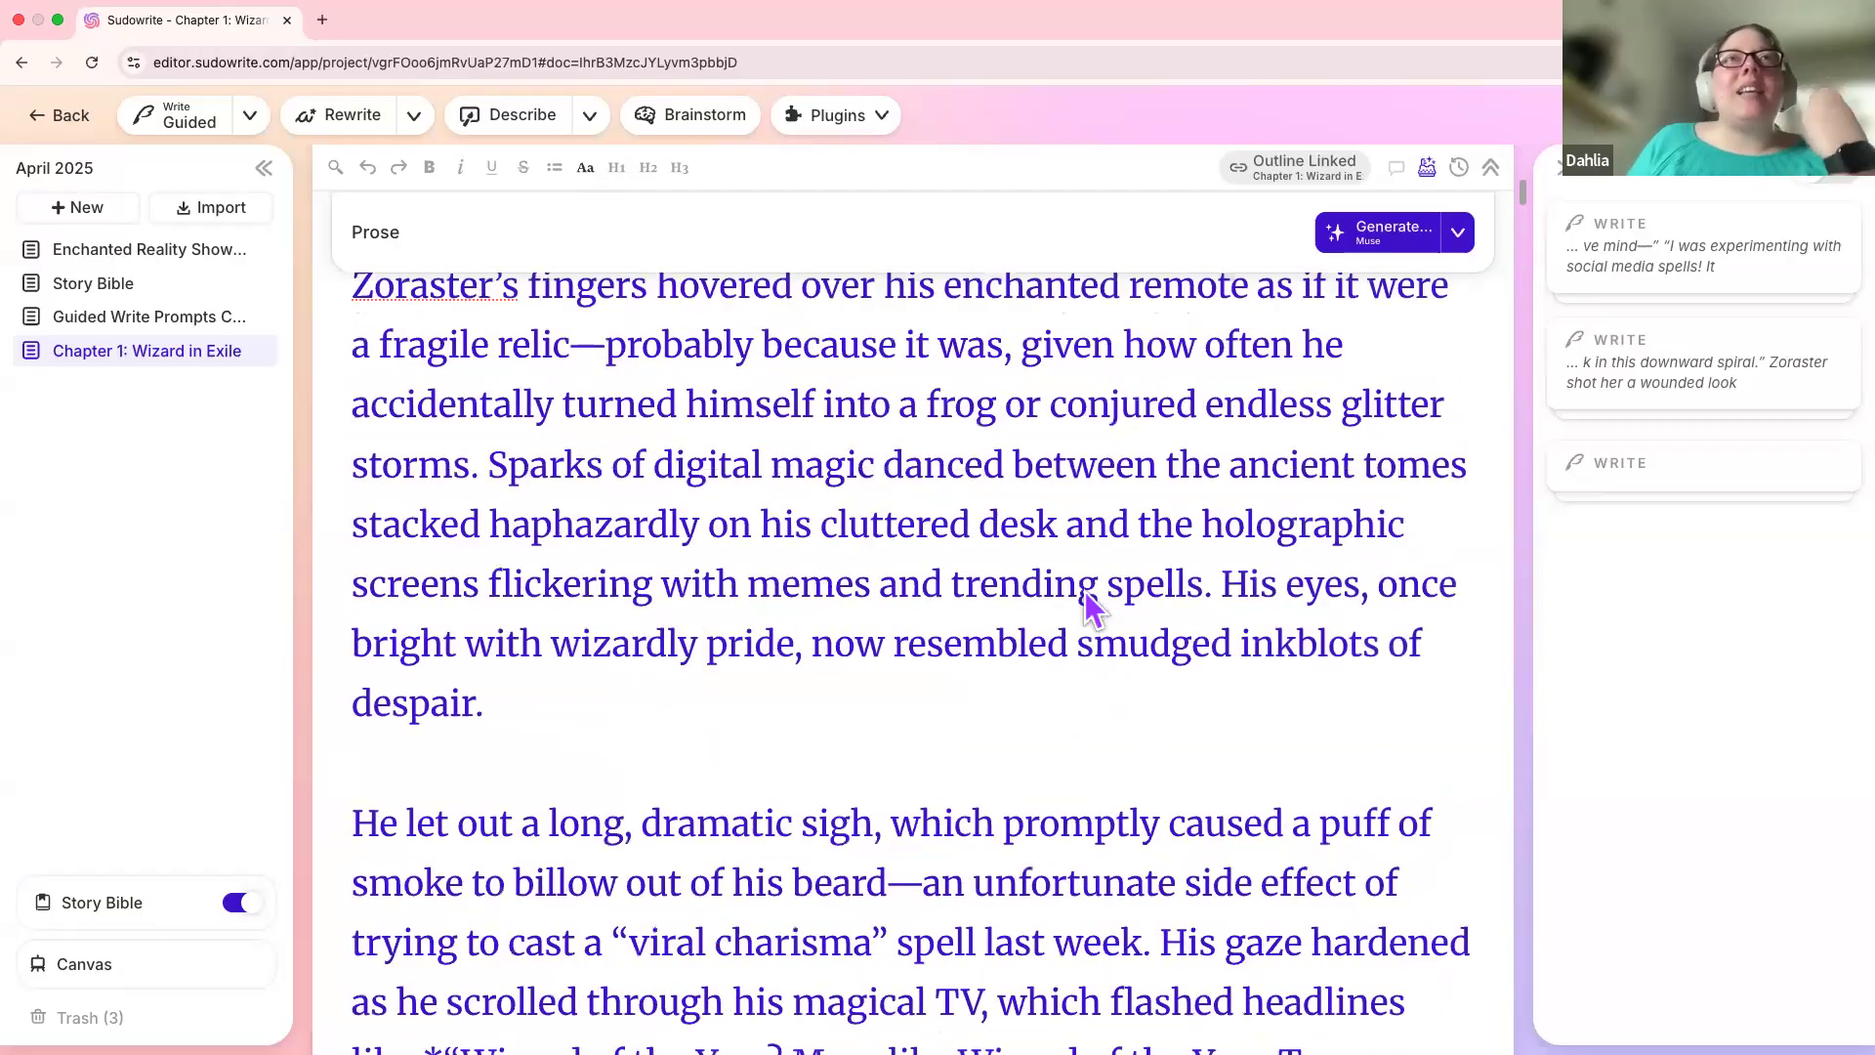
scroll(1086, 596, up, 8)
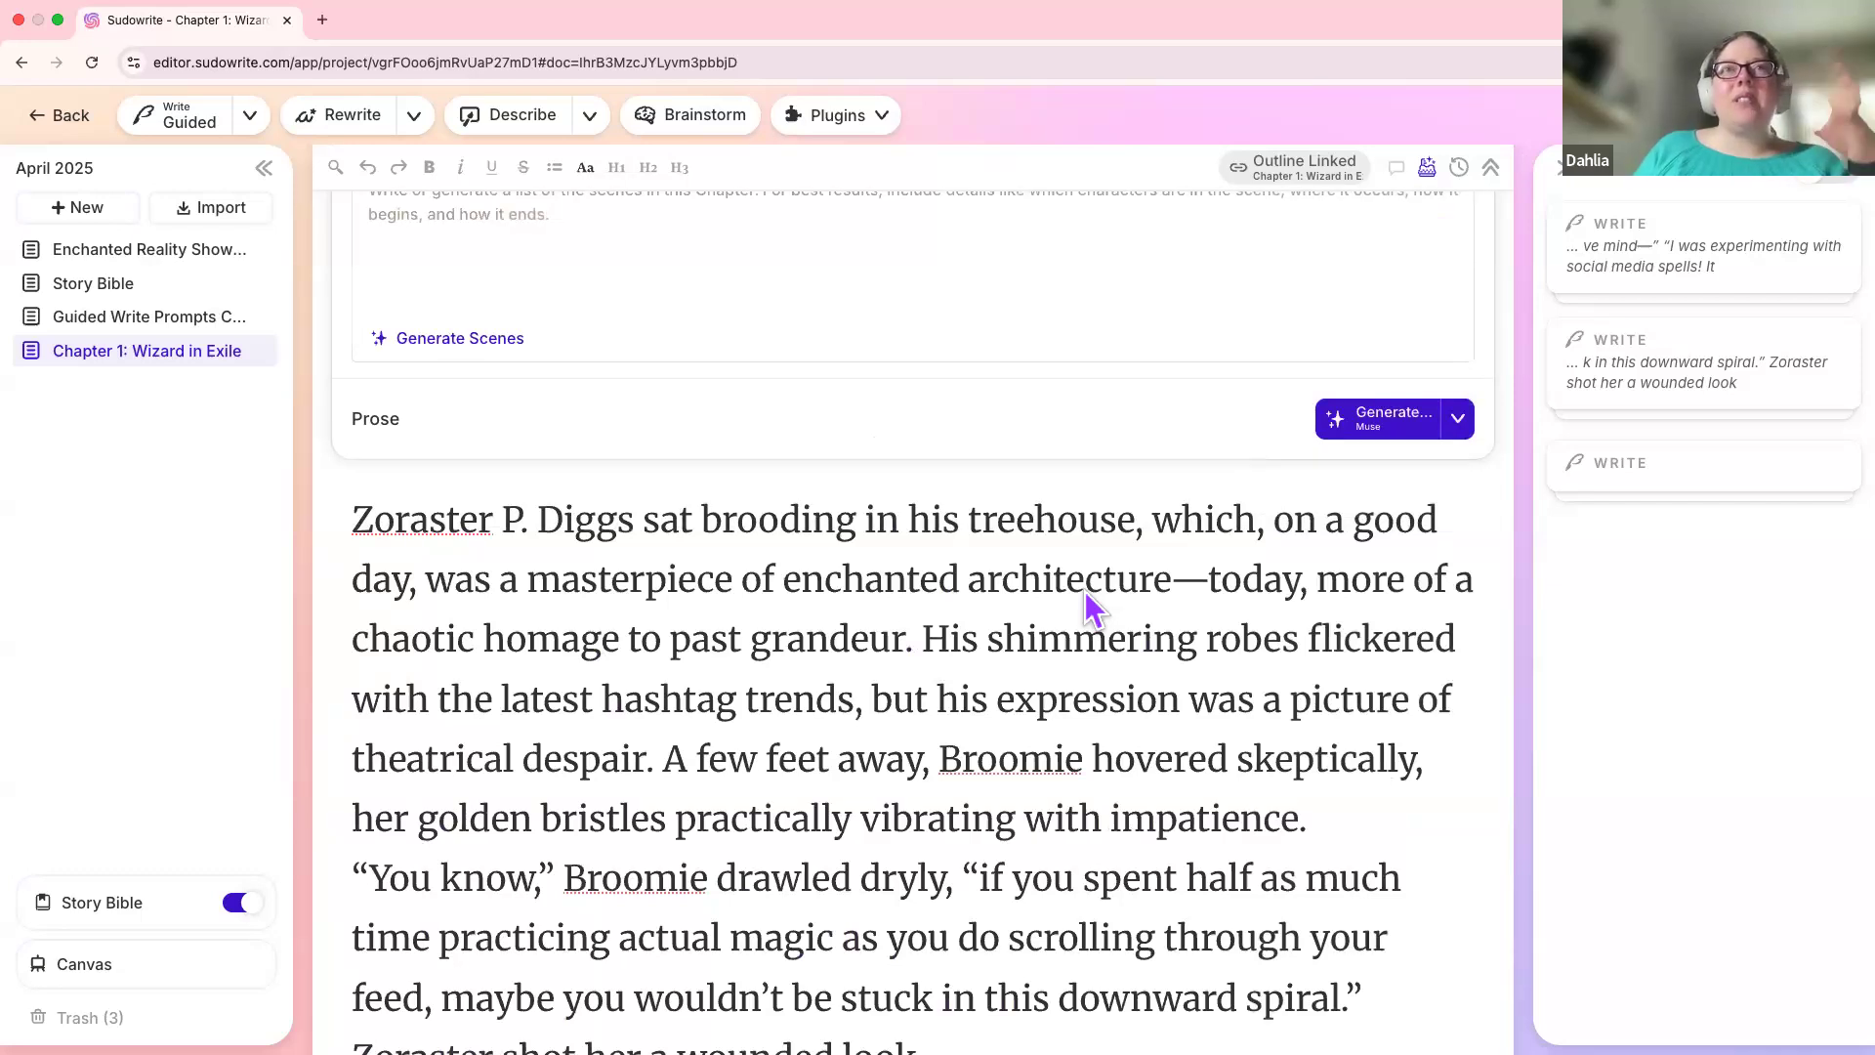
scroll(1086, 593, up, 5)
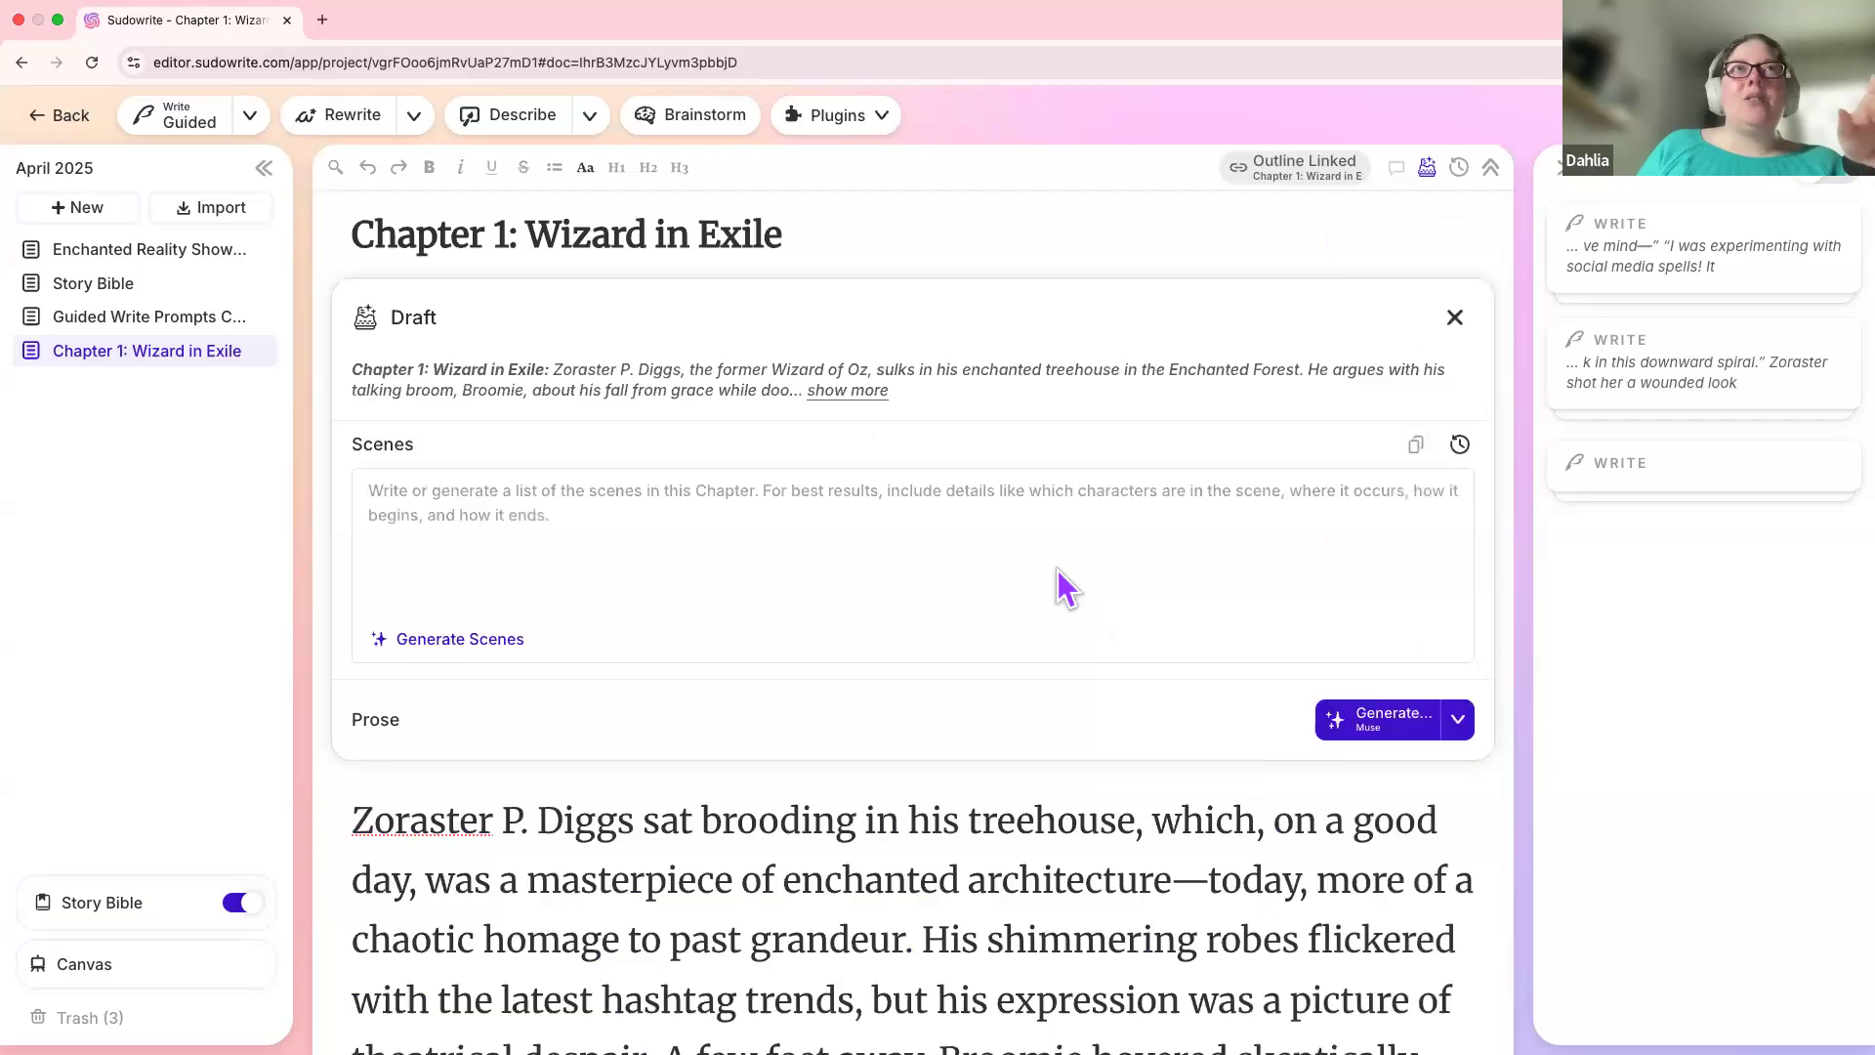
Step: Close the Draft section of Chapter 1, go to the end of the text, and expand the Story Bible section list
click(1455, 317)
click(858, 538)
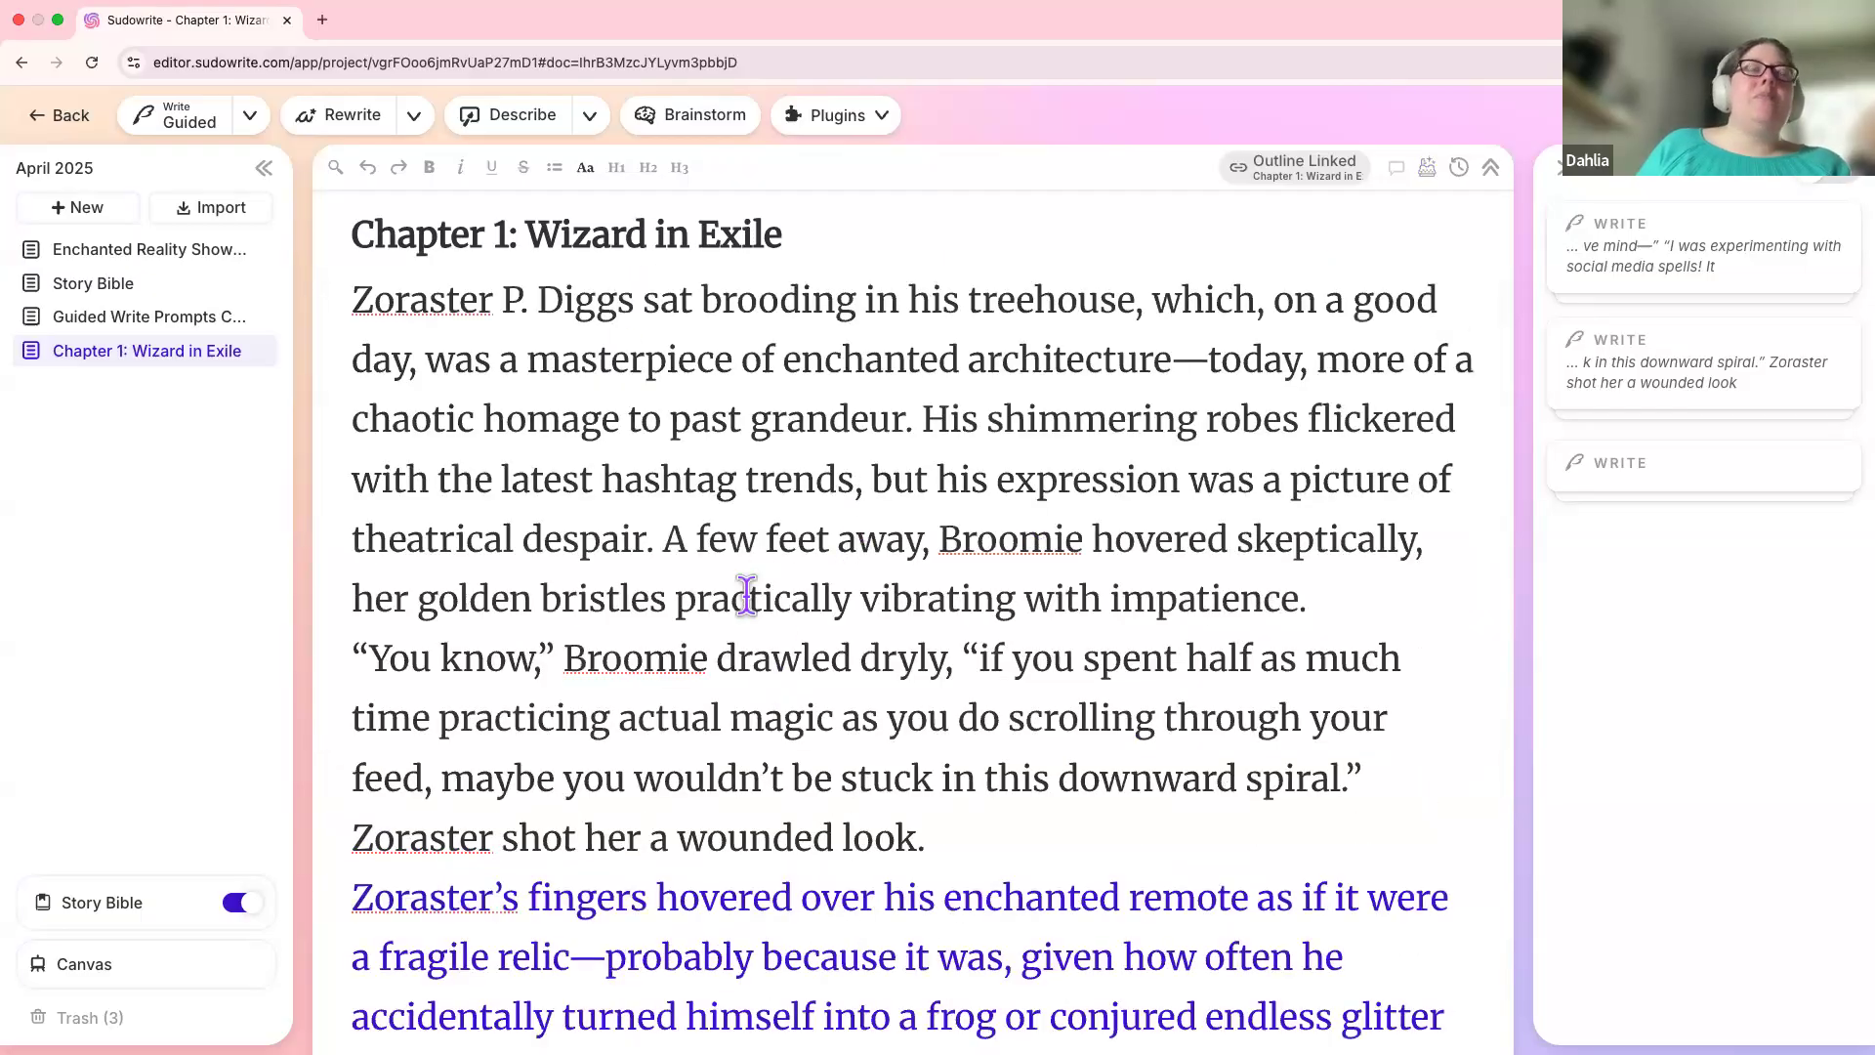
scroll(762, 545, down, 15)
scroll(746, 595, down, 20)
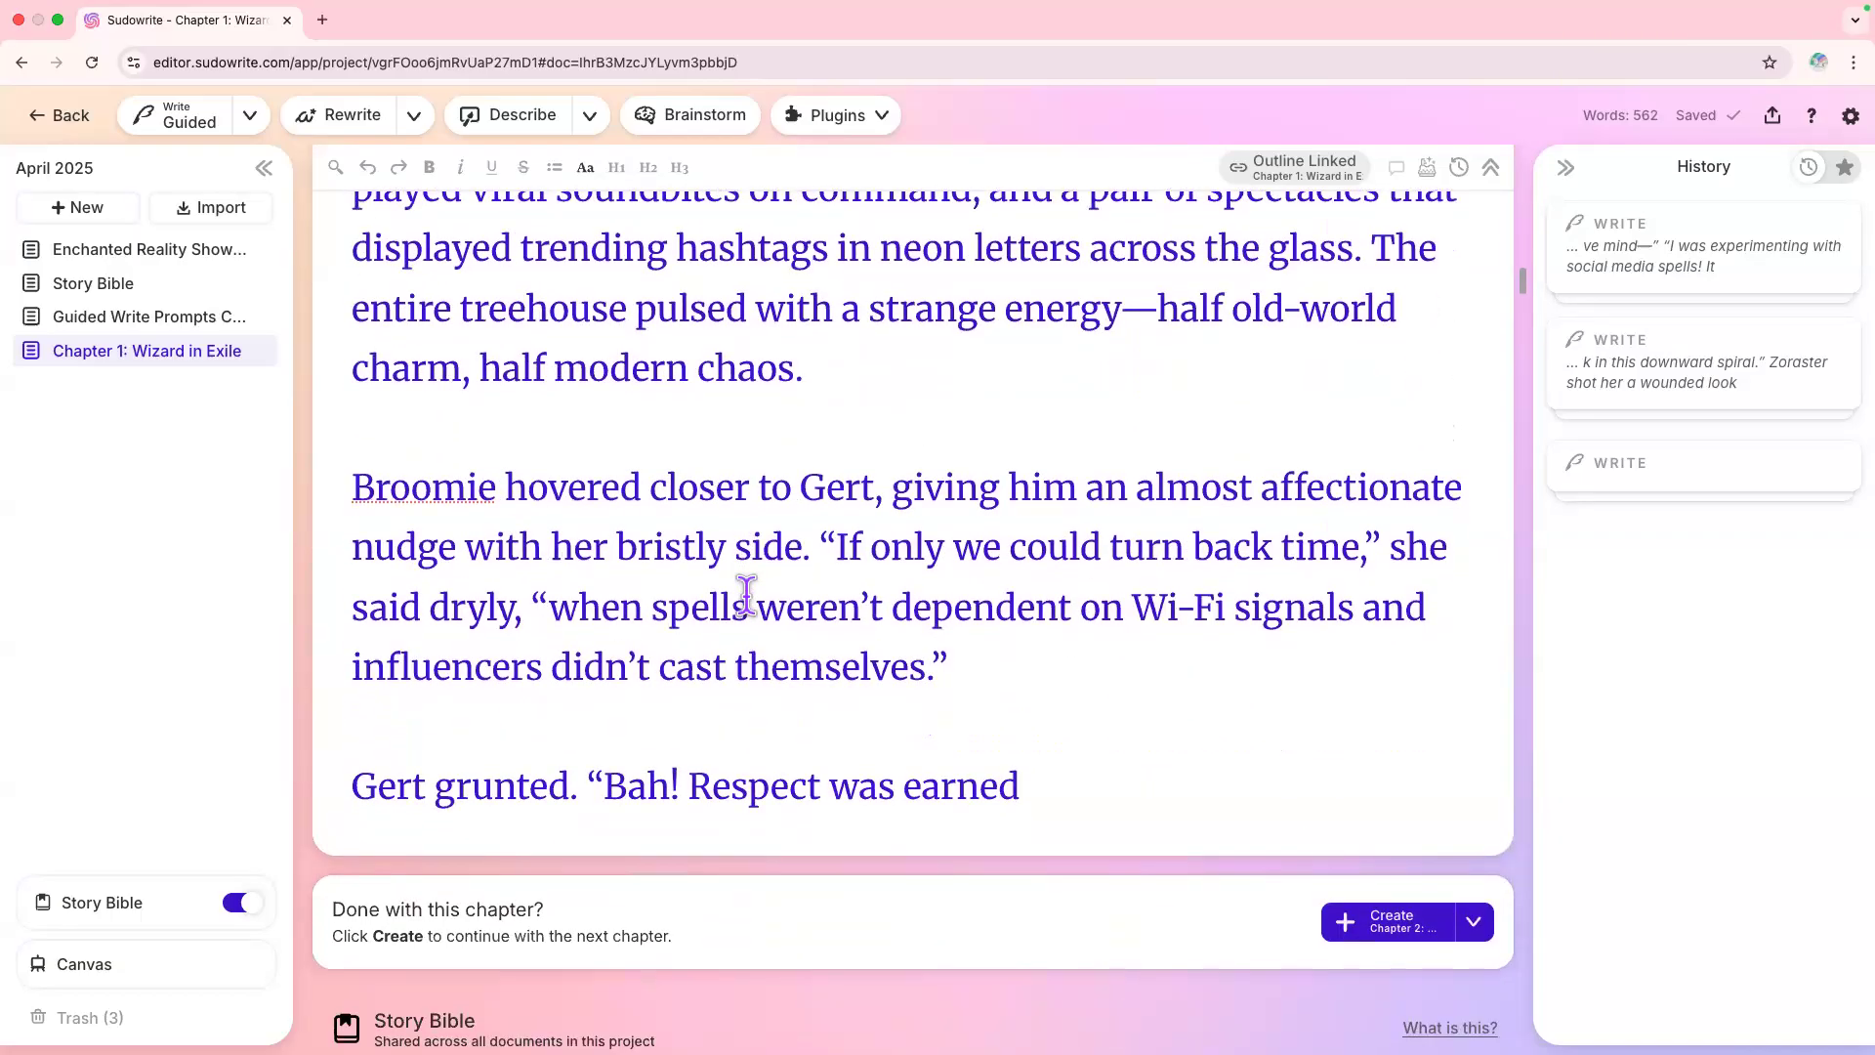
click(1101, 781)
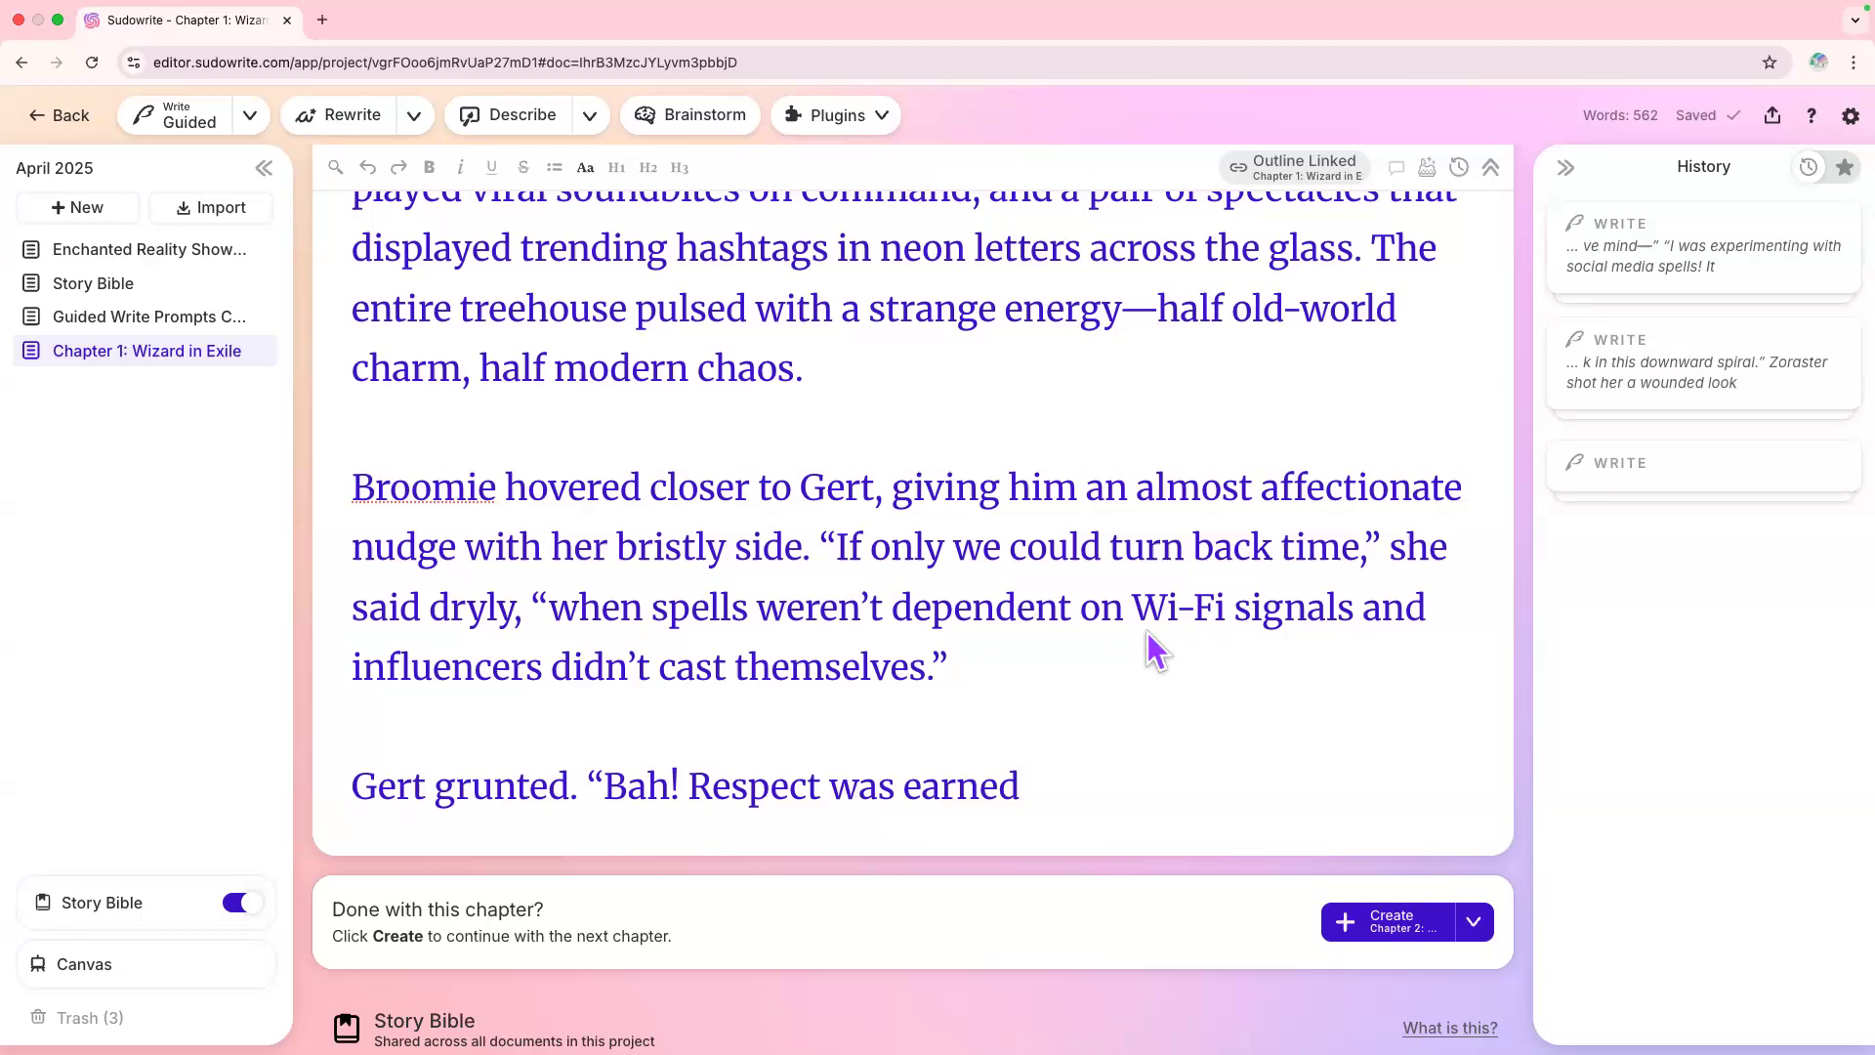
click(179, 884)
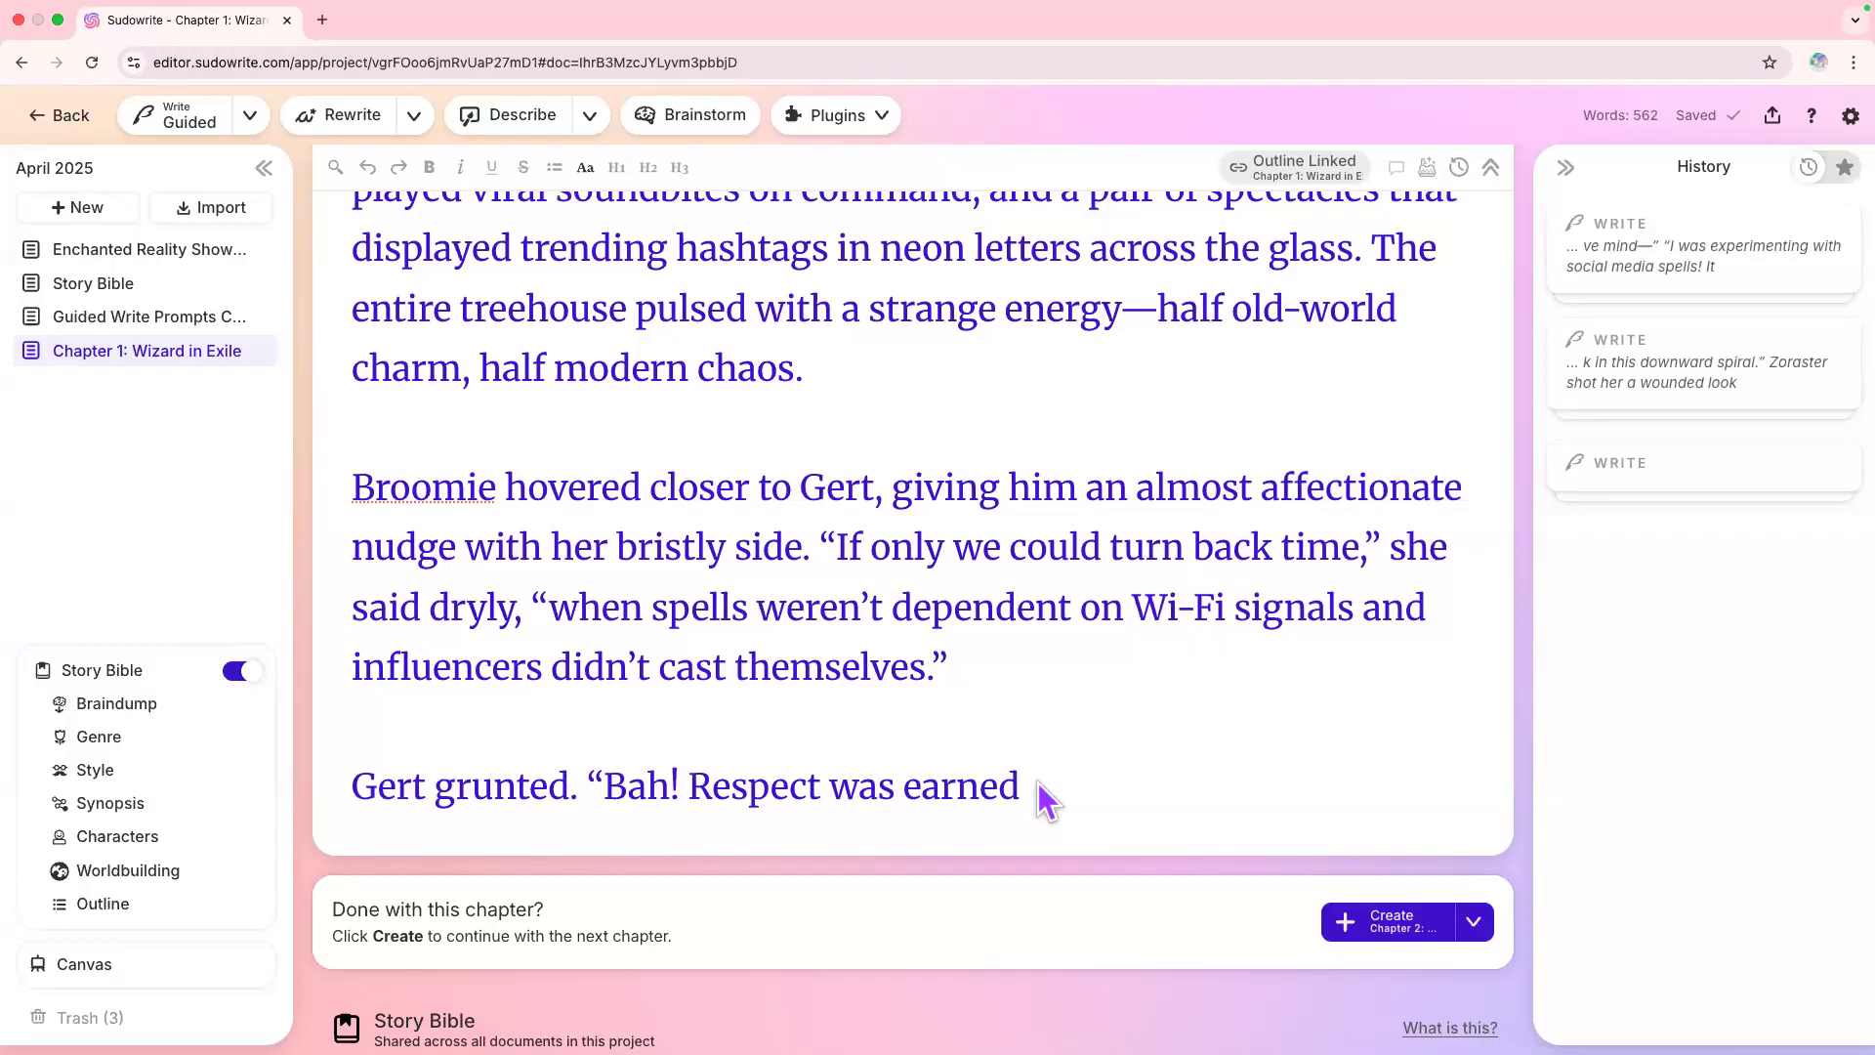
Step: Open the Draft section of Chapter 1 and enter “Scene 1” and “Scene 2” as its numbered scenes
scroll(1062, 701, up, 20)
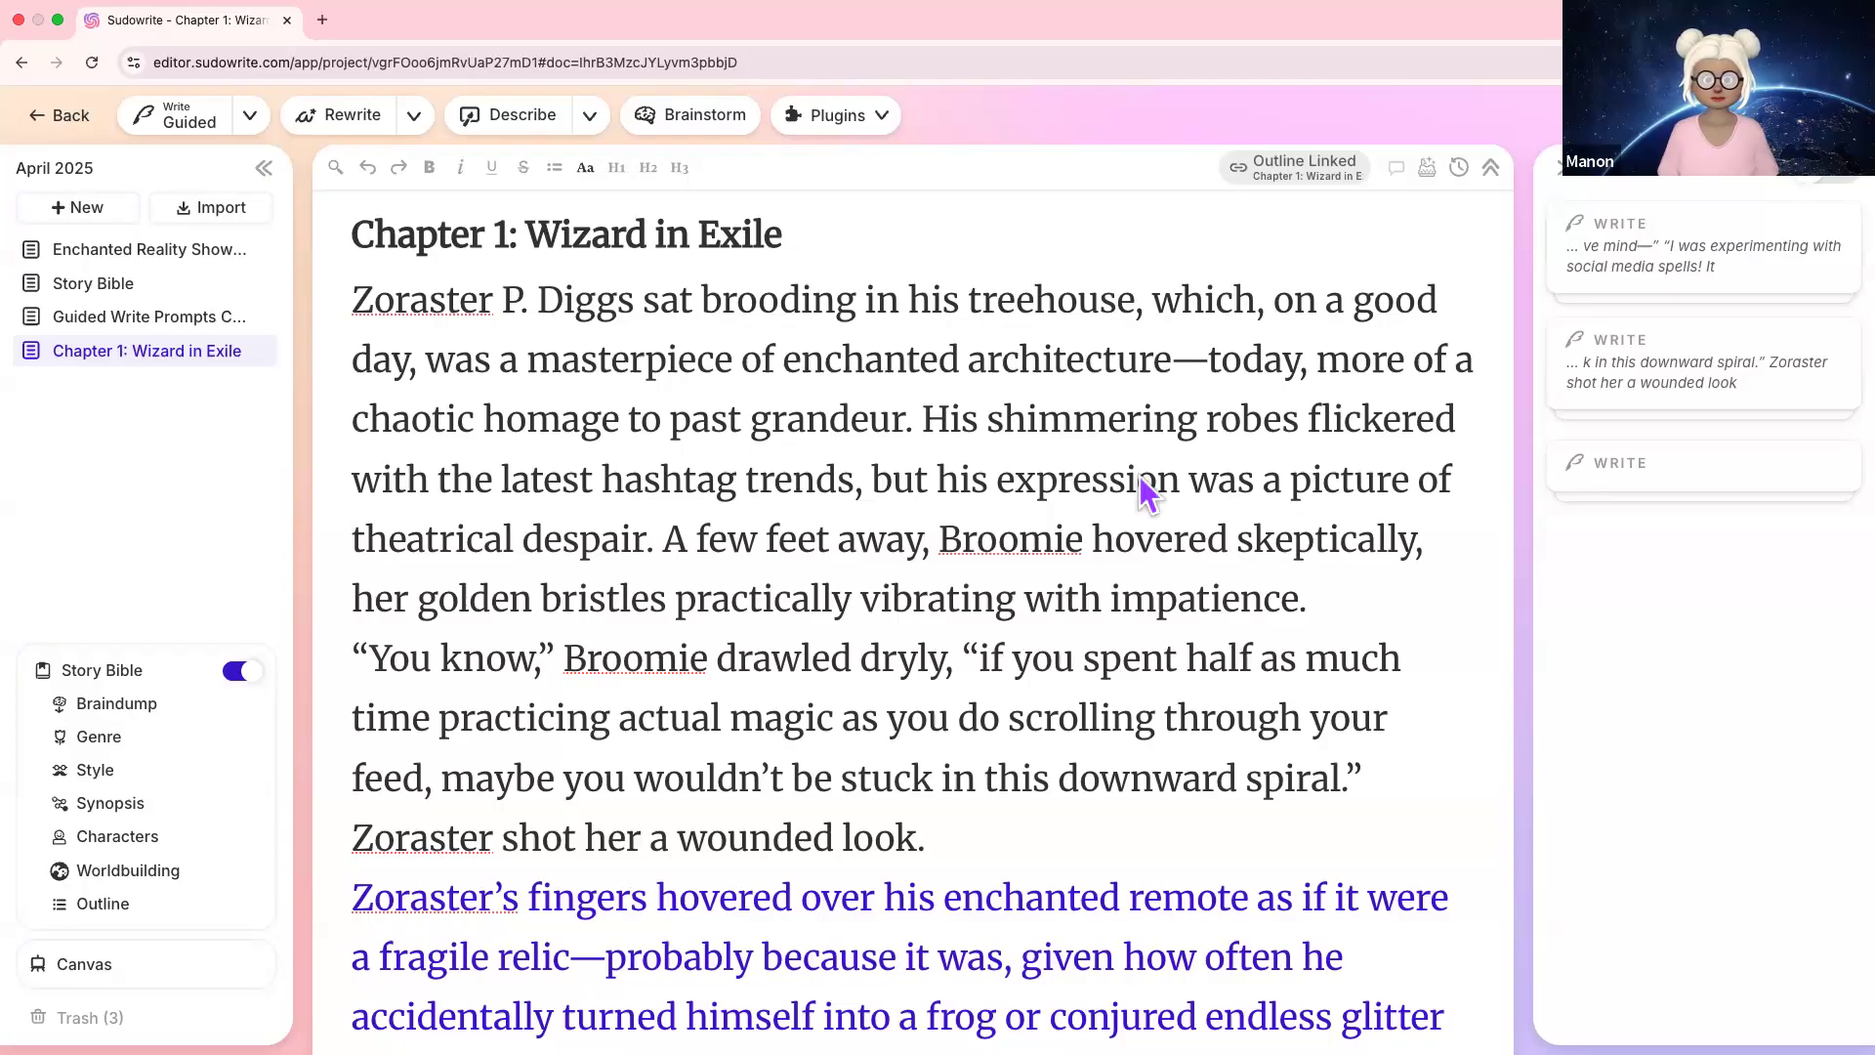
click(1428, 169)
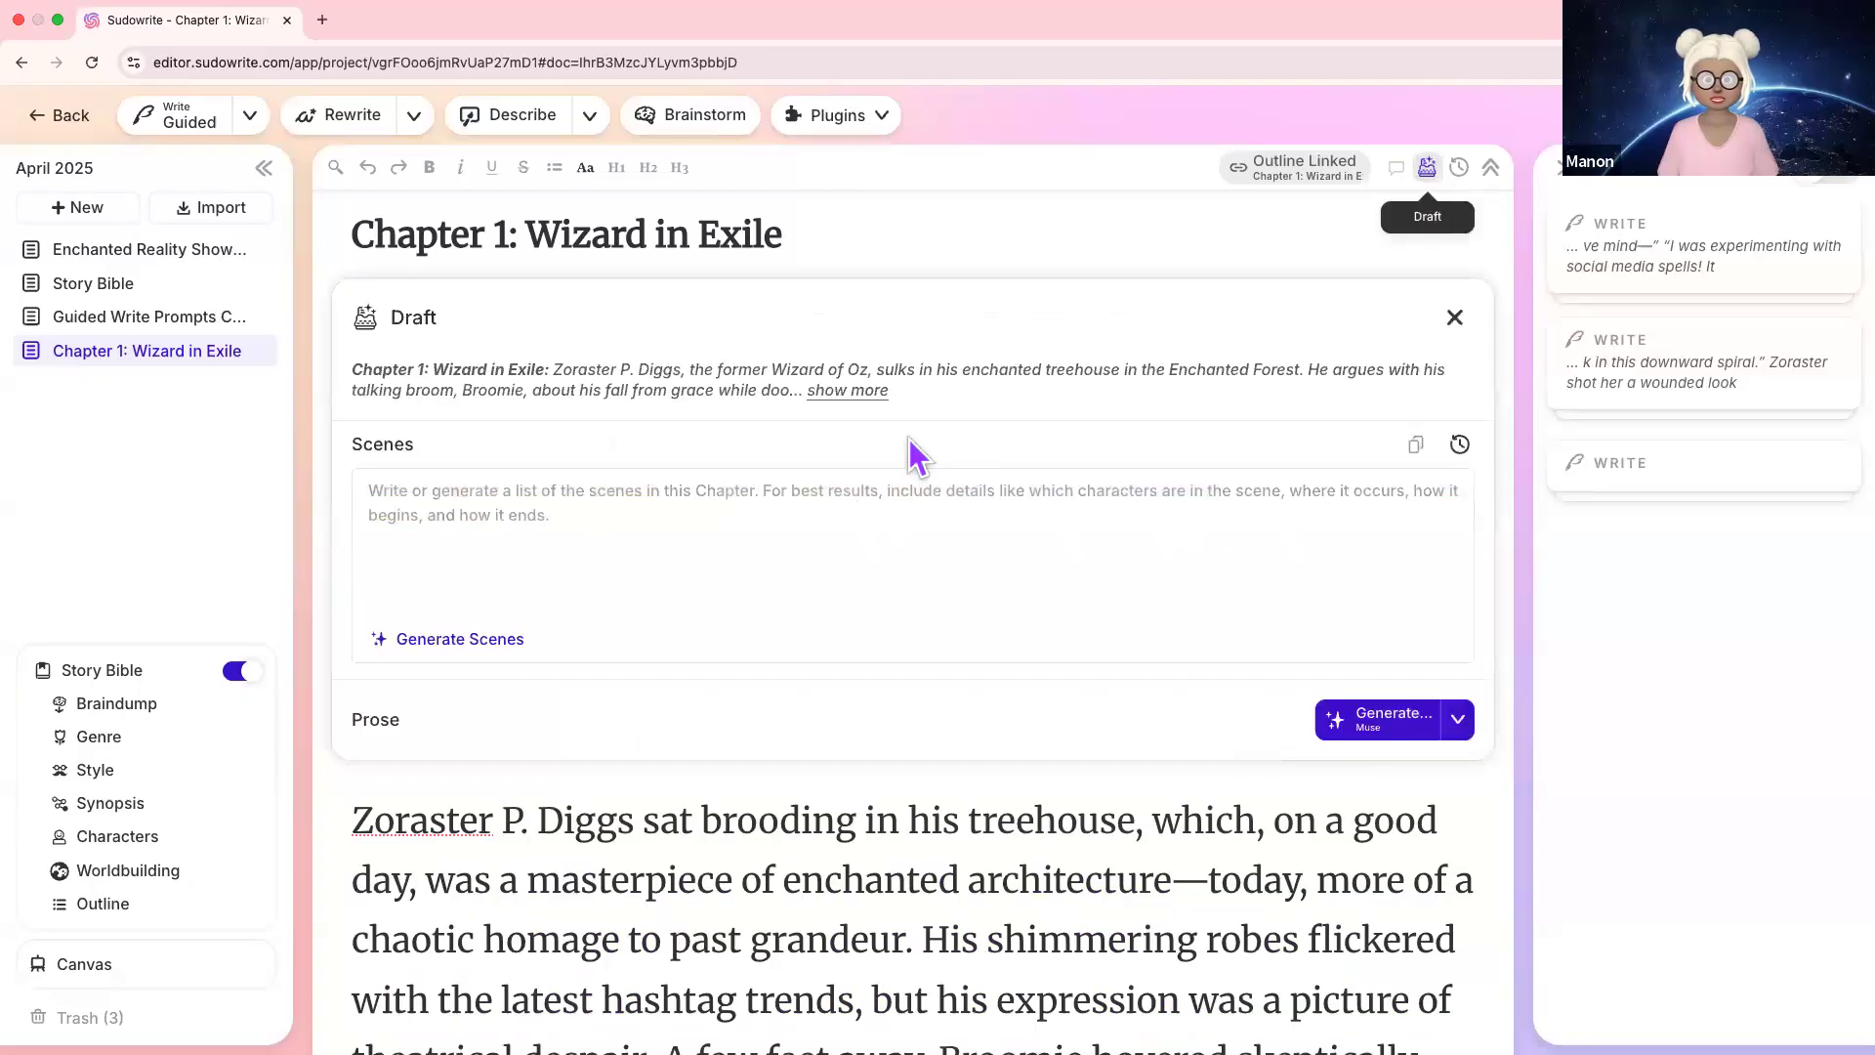
click(913, 500)
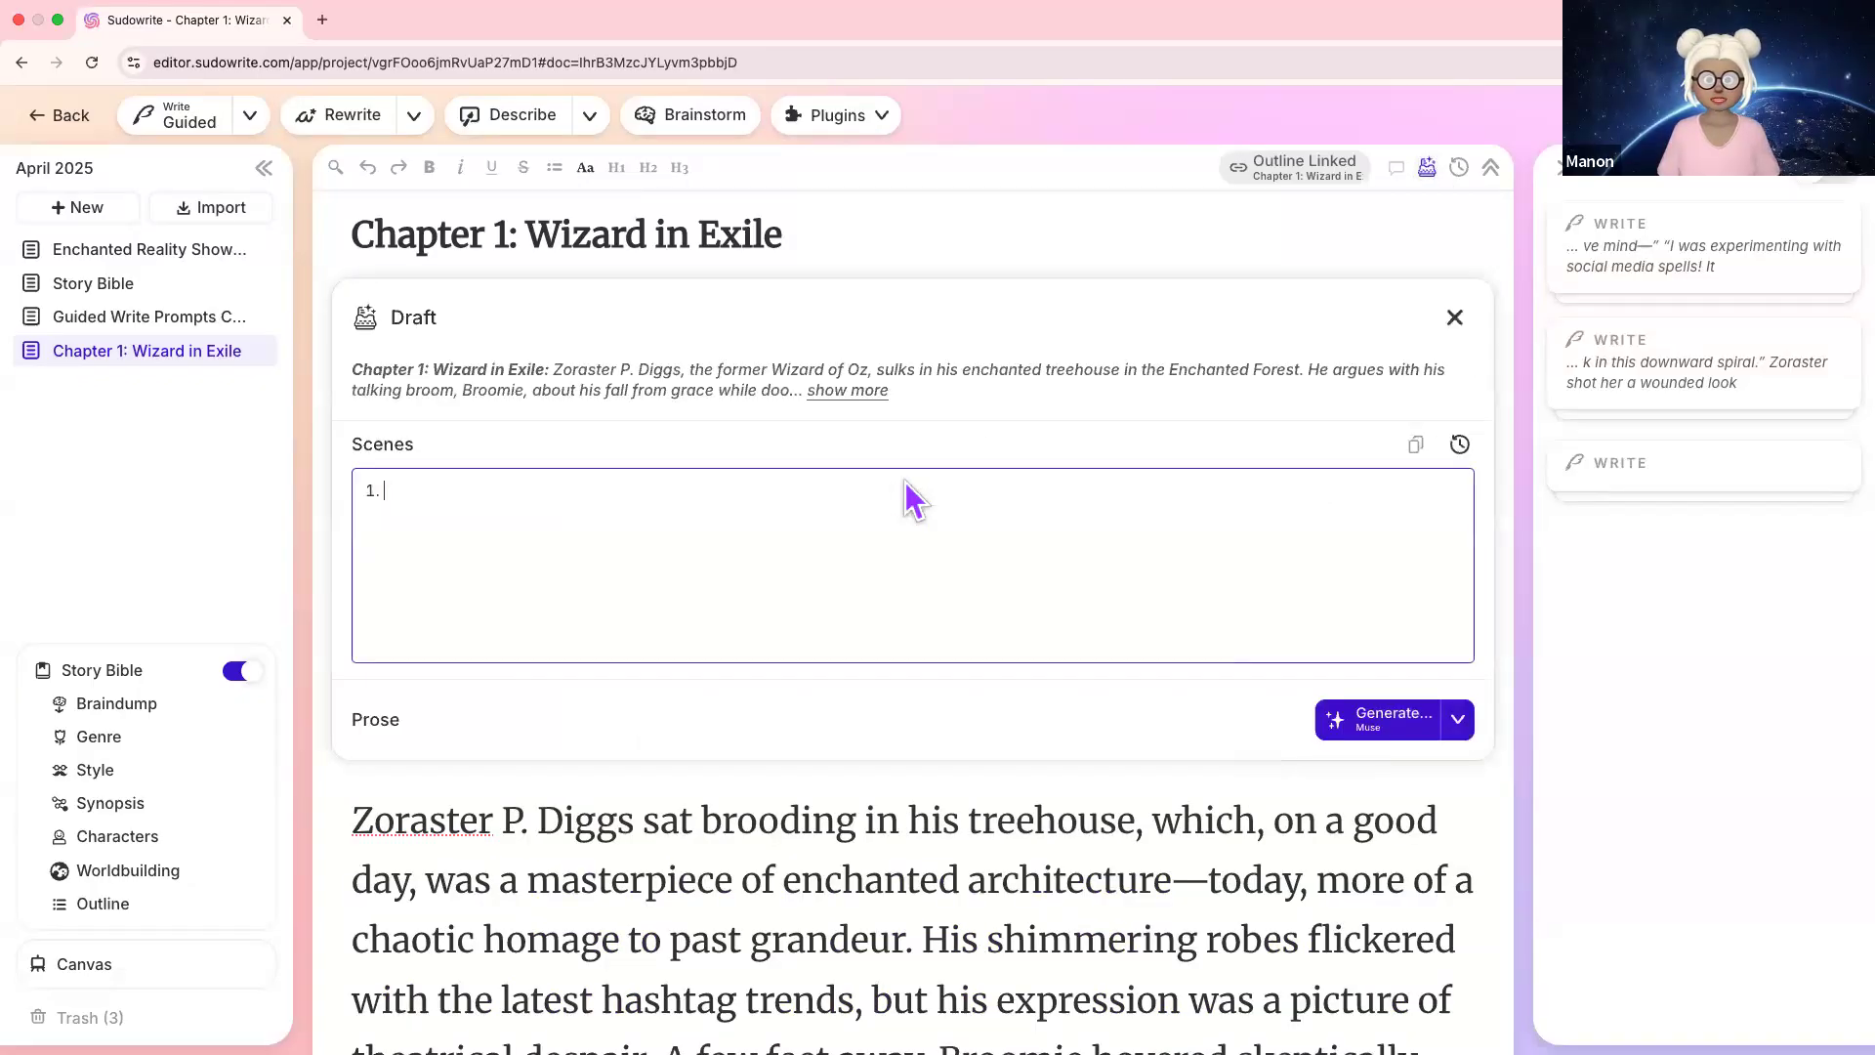
text(Scene 1)
key(Return)
text(Scene 2)
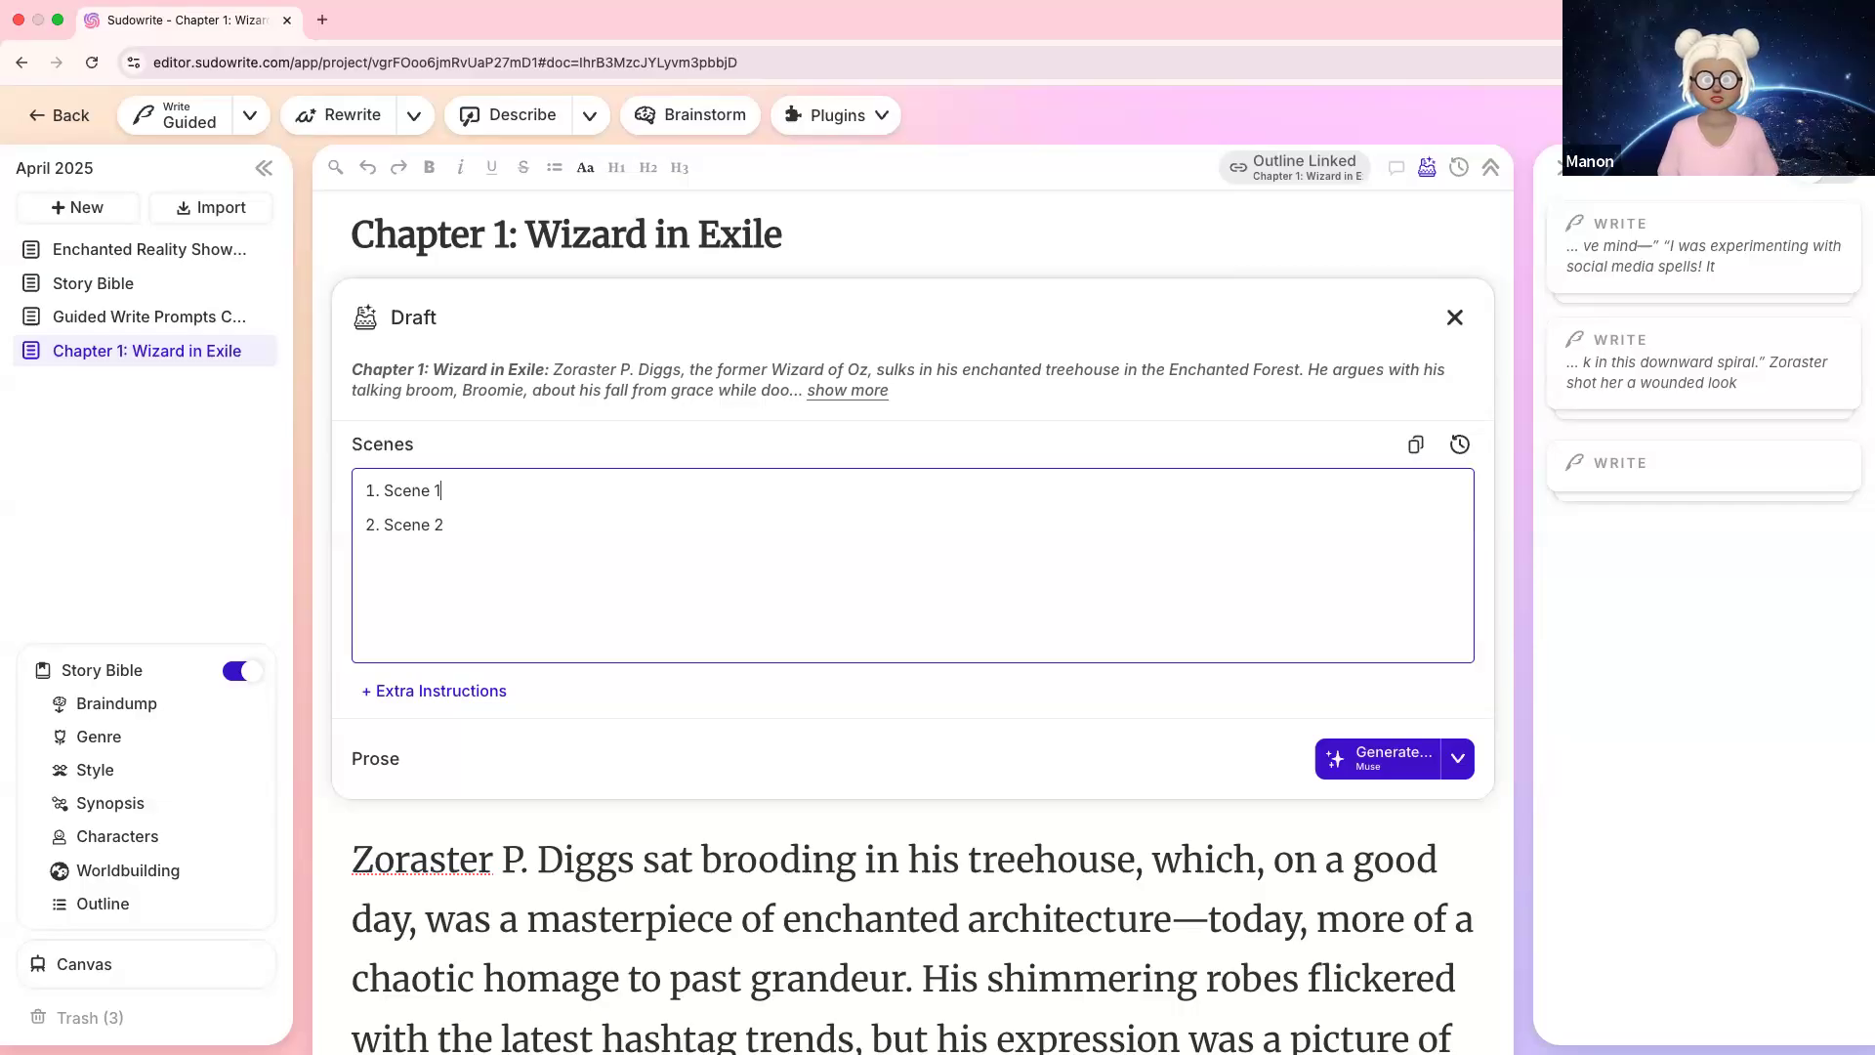
Step: Collapse the Story Bible list and view the Draft's Extra Instructions field, then return to the Scenes list
click(41, 672)
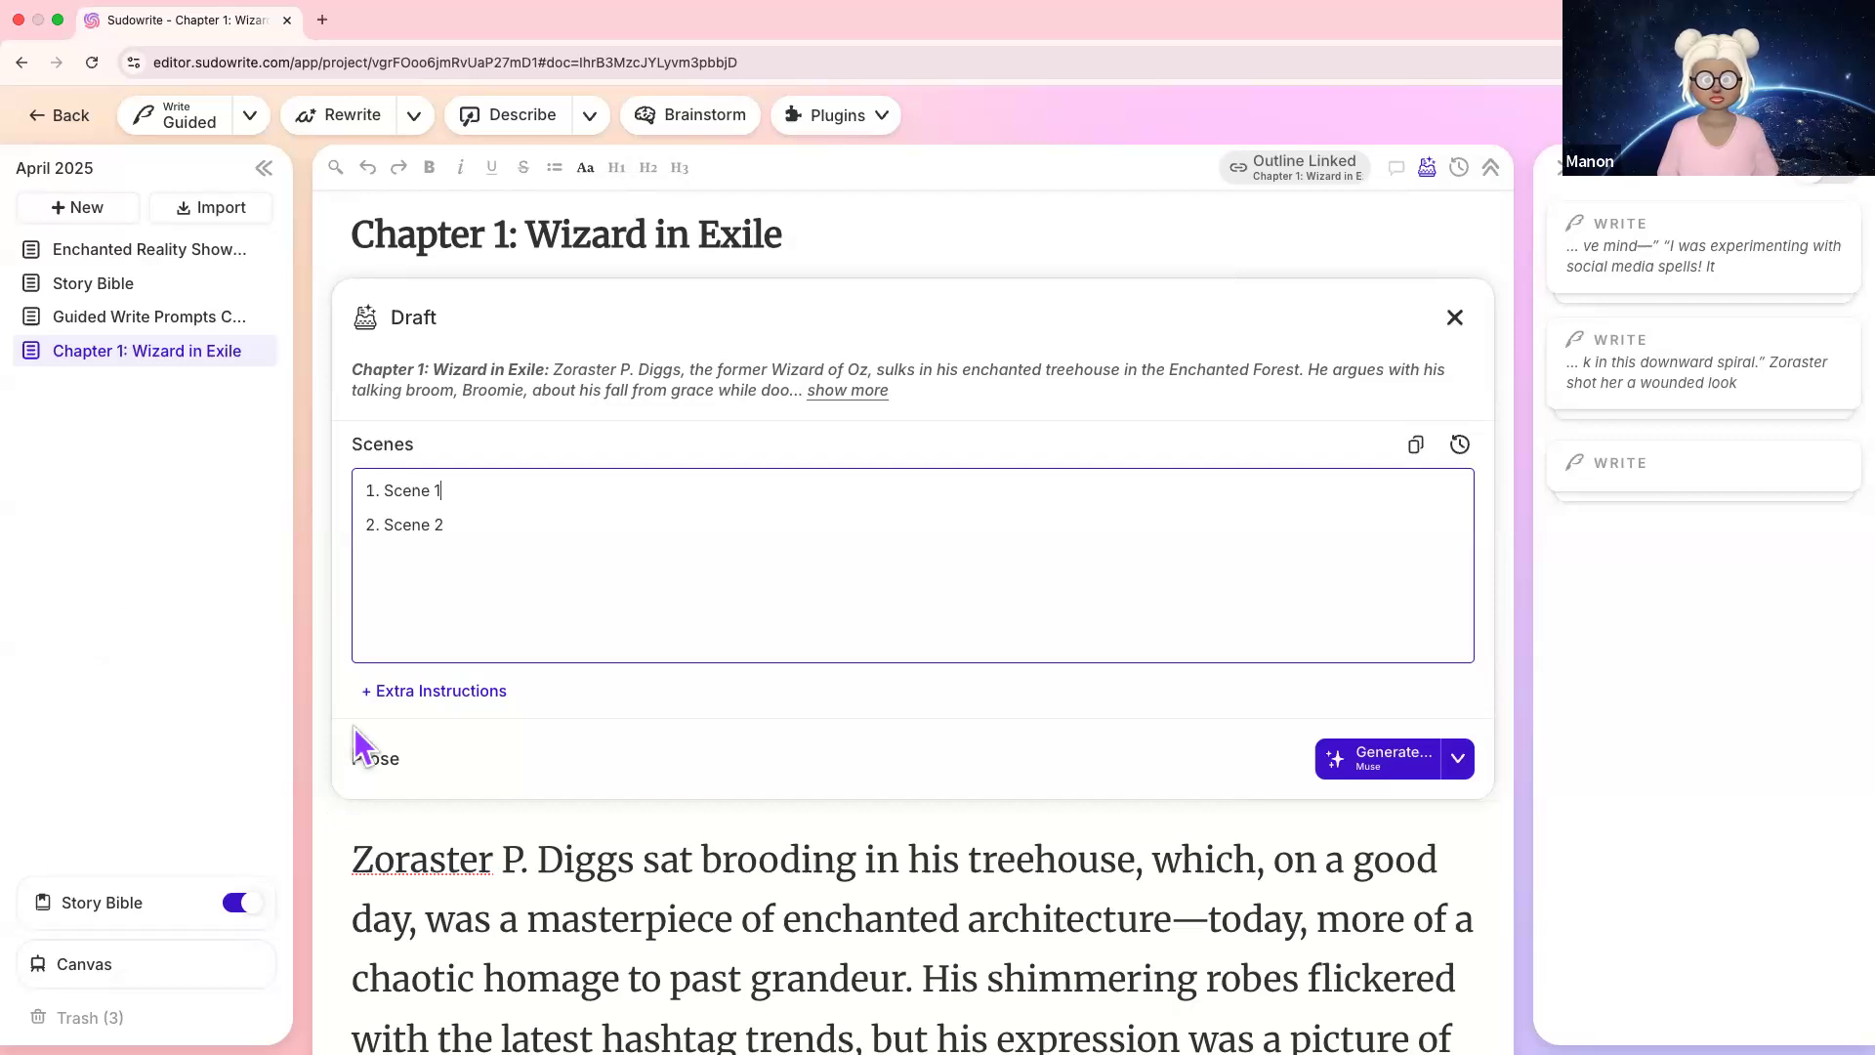
click(402, 691)
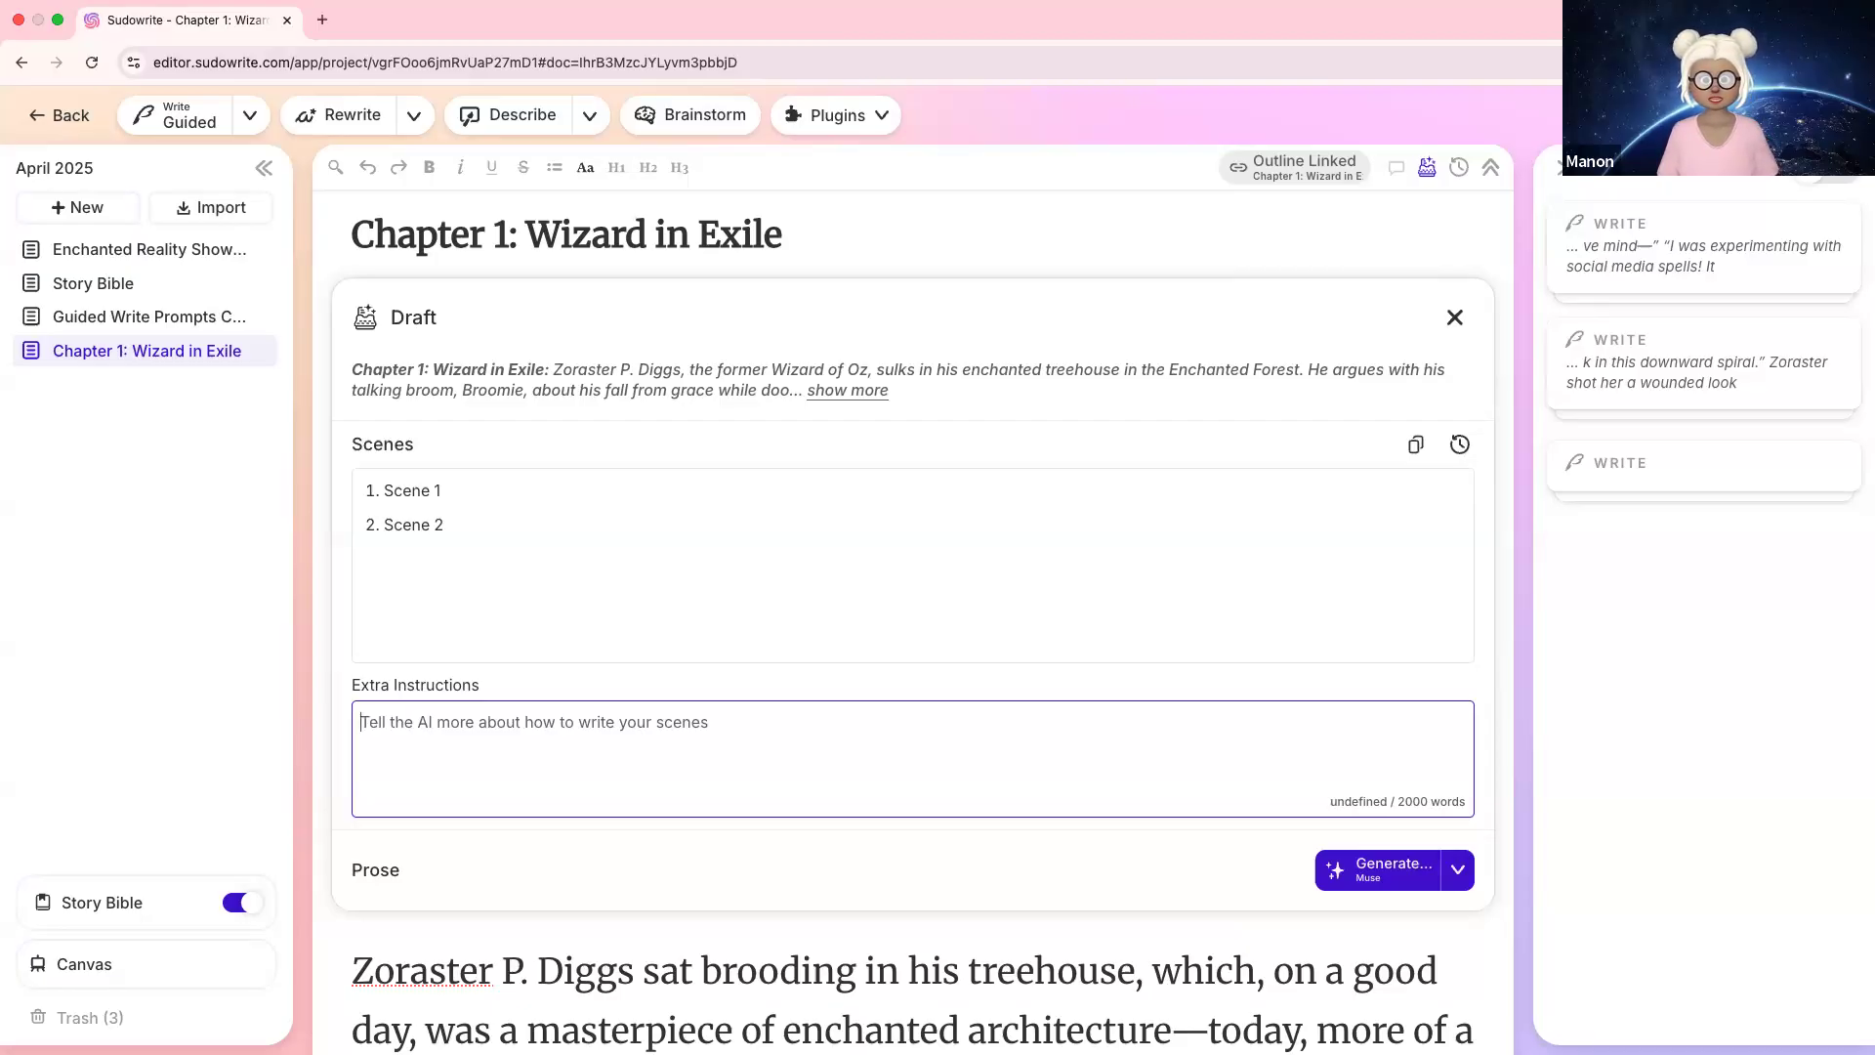
click(722, 558)
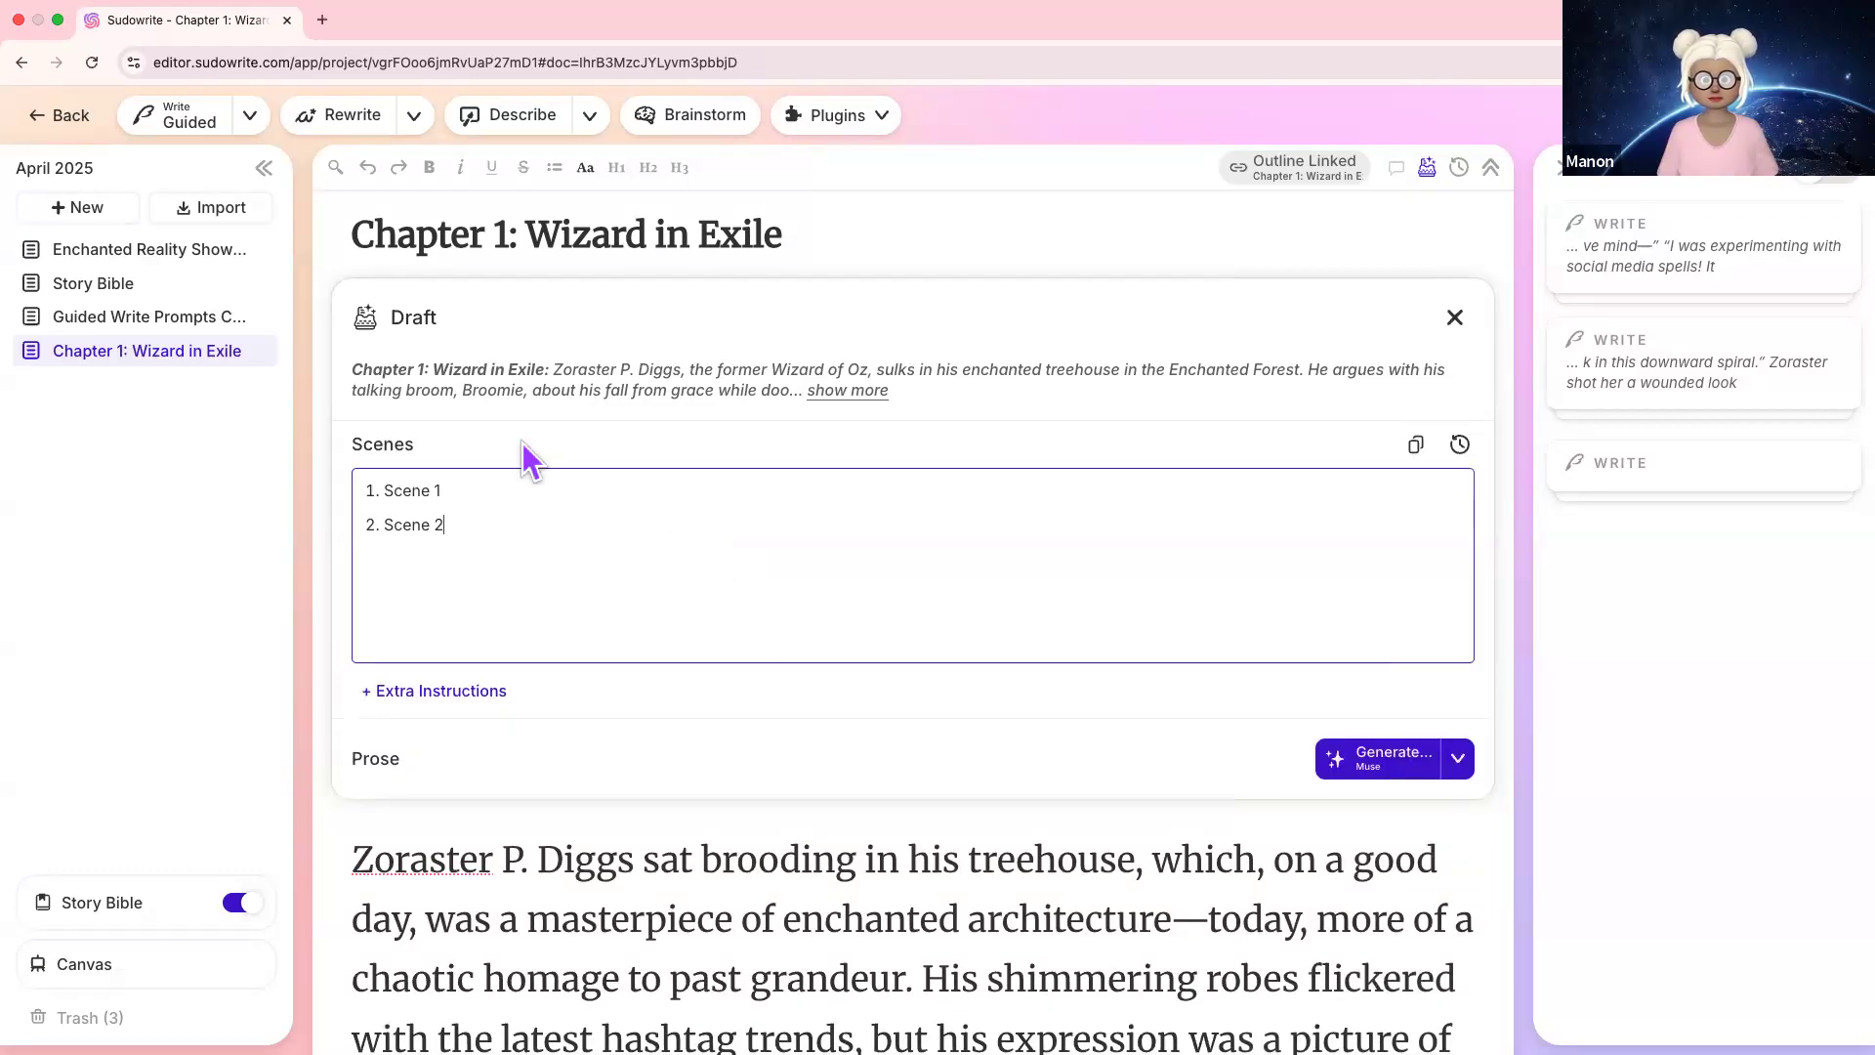
Step: Leave the Scenes list for the chapter's opening paragraph and expand the Story Bible section list
scroll(537, 661, down, 2)
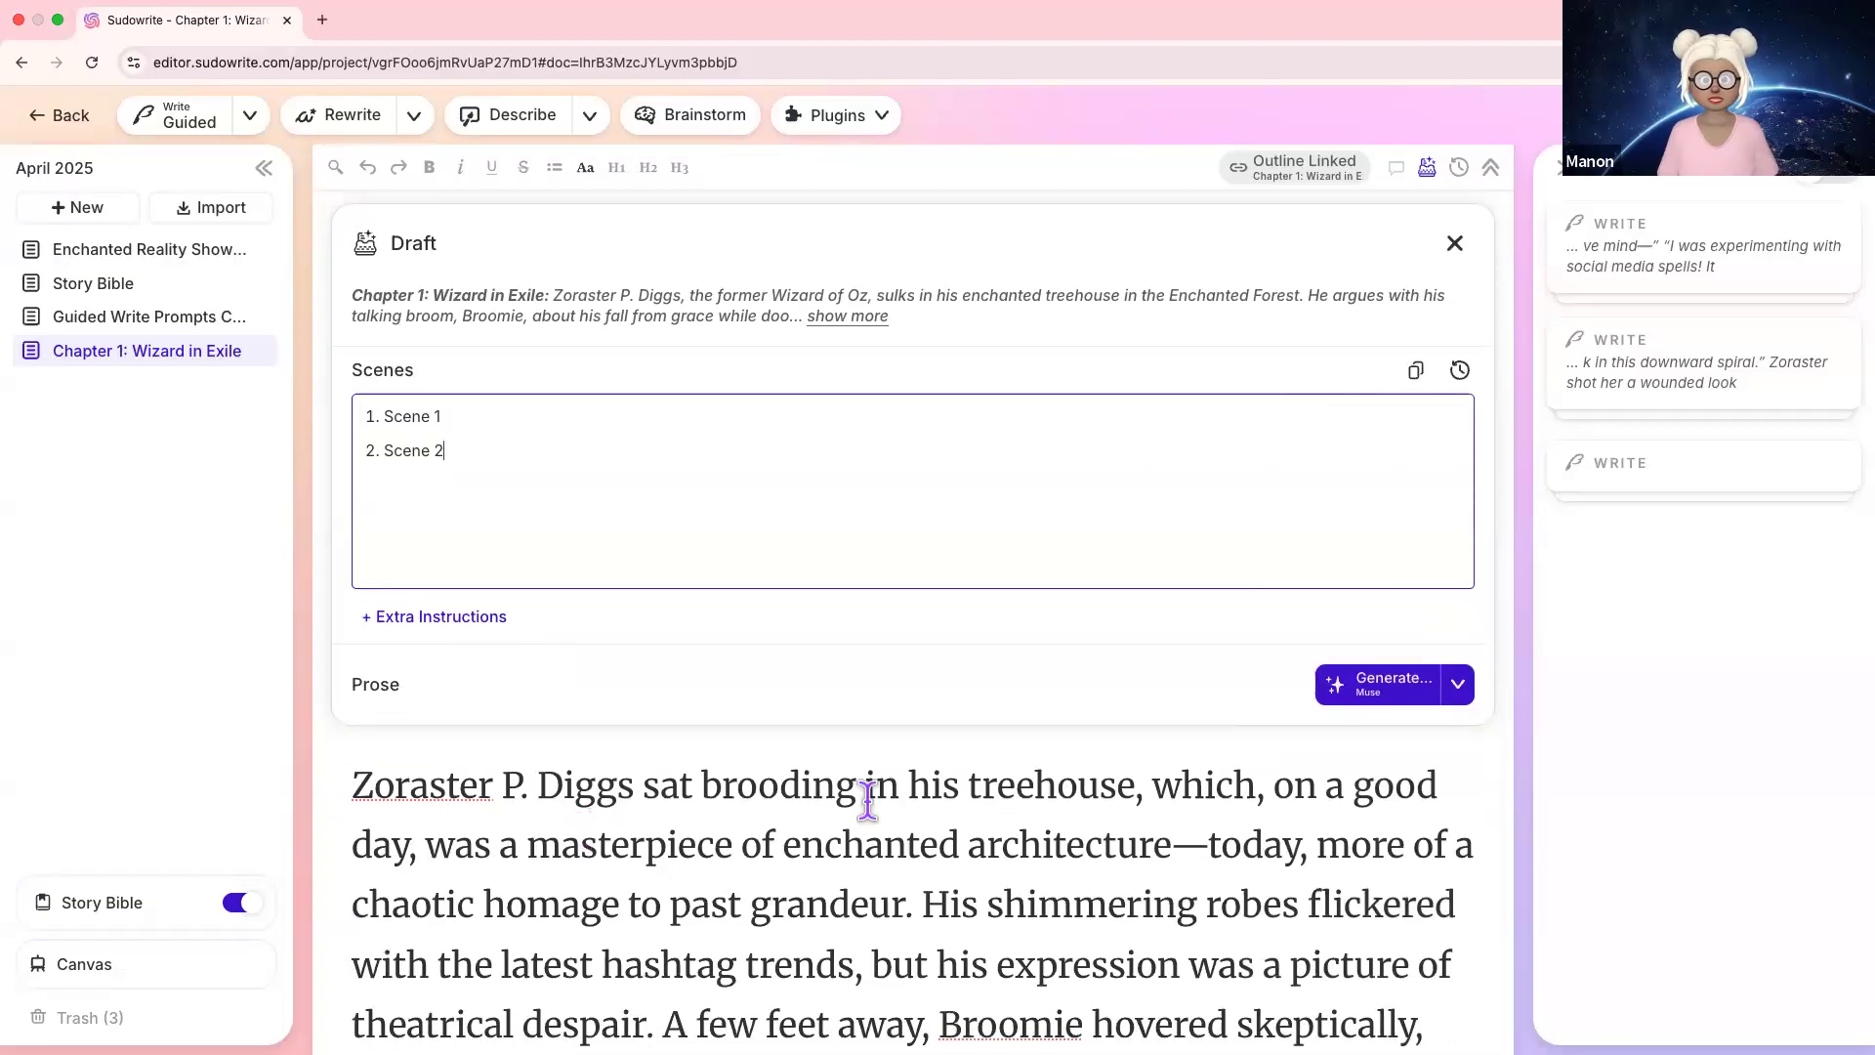
click(888, 923)
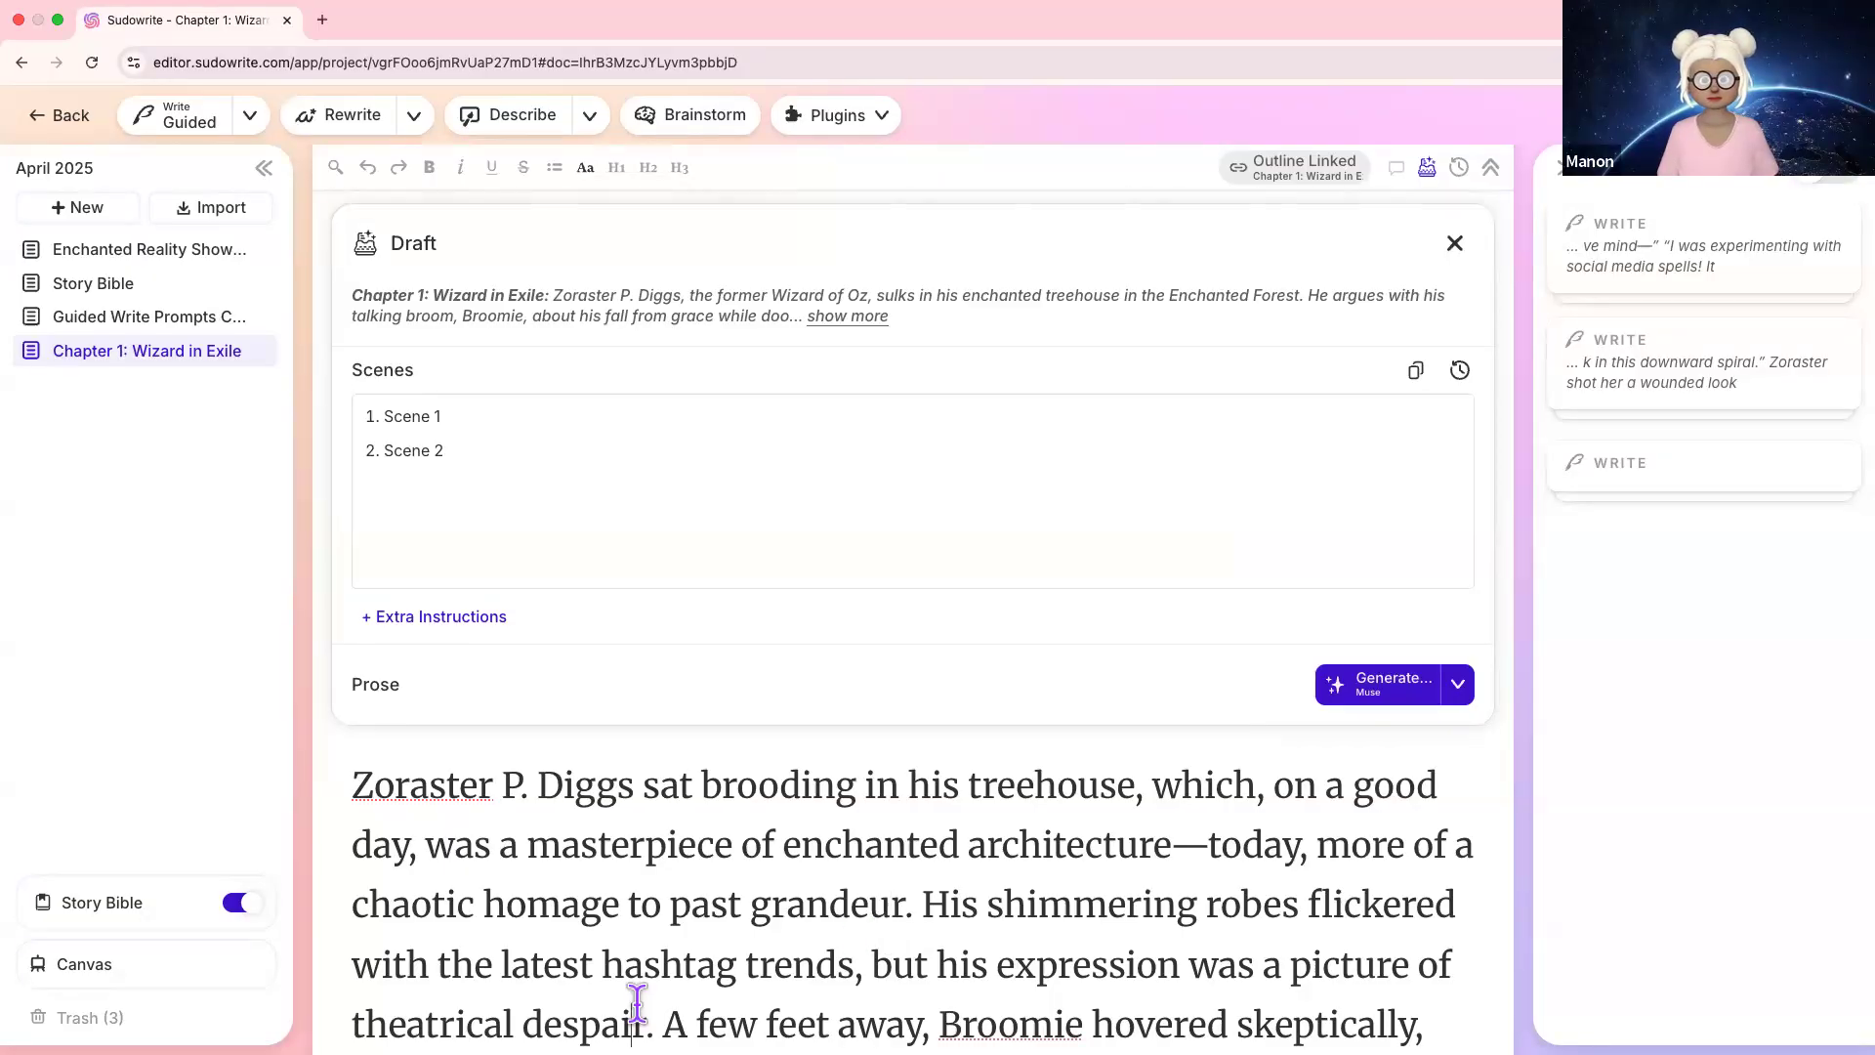
scroll(630, 995, down, 1)
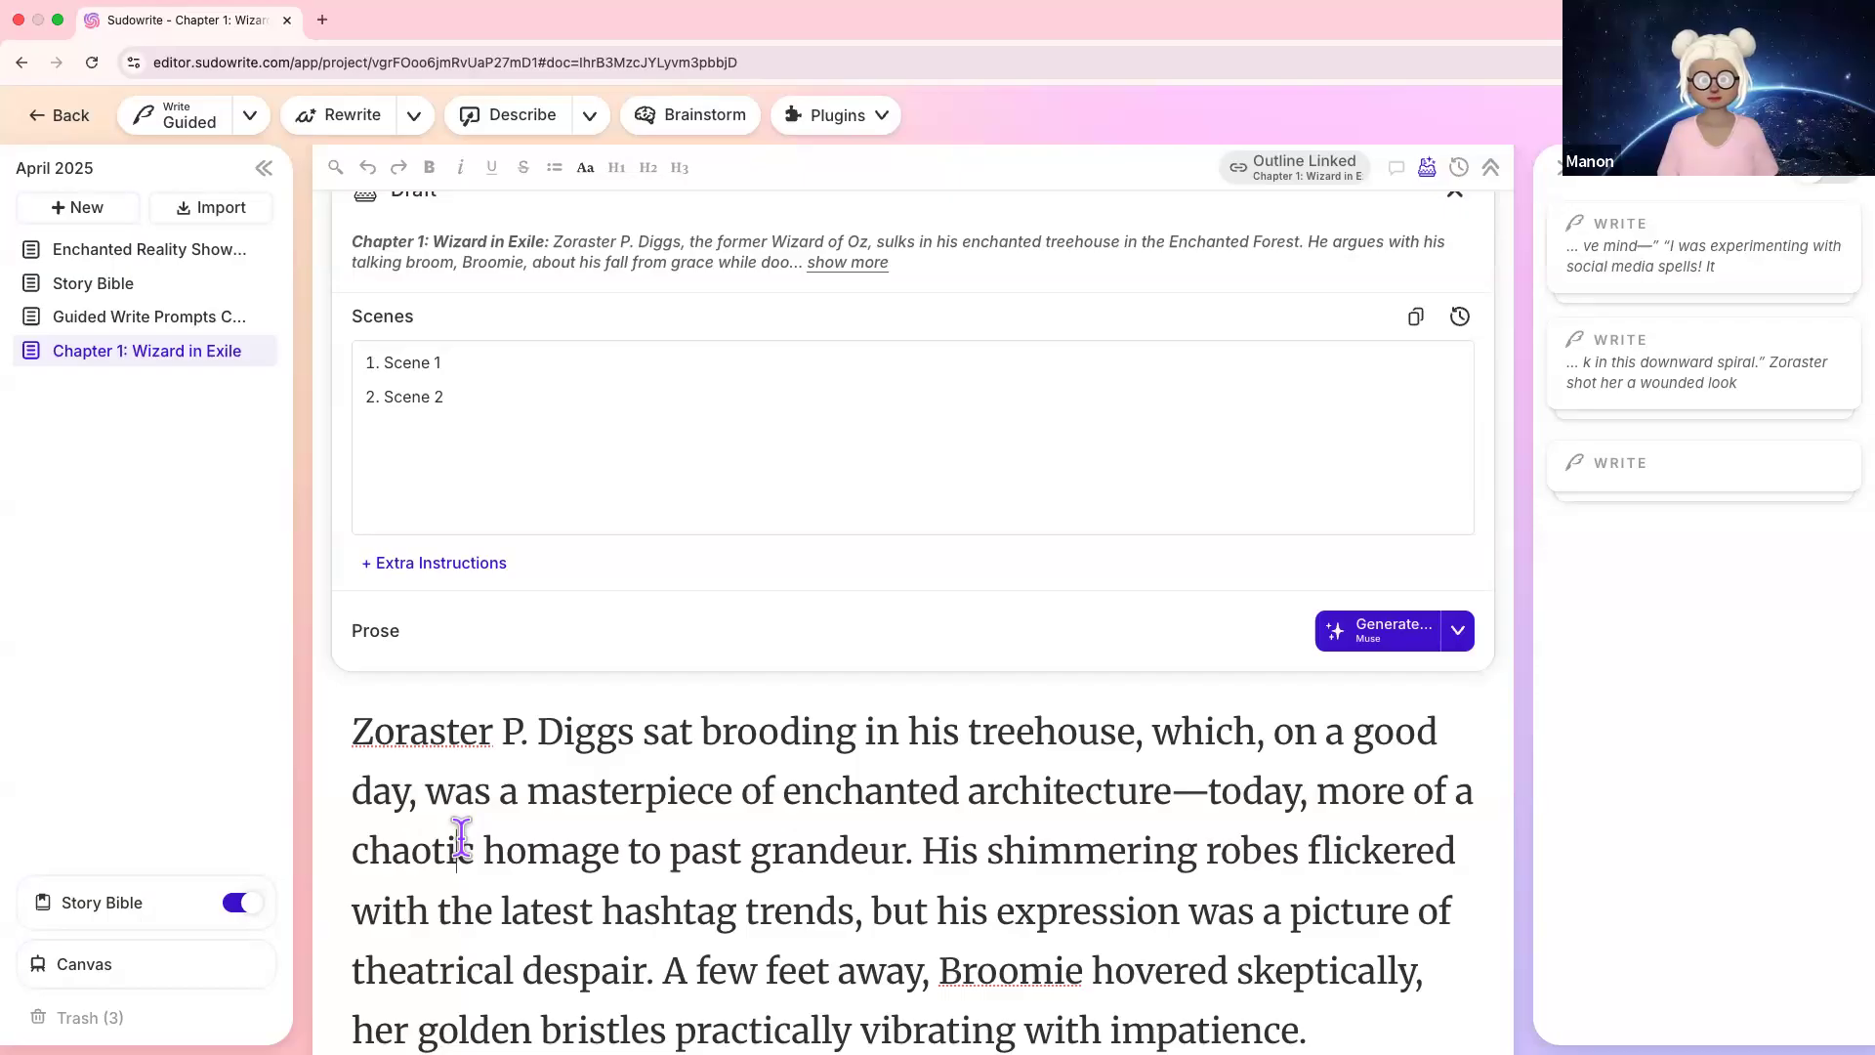
click(21, 891)
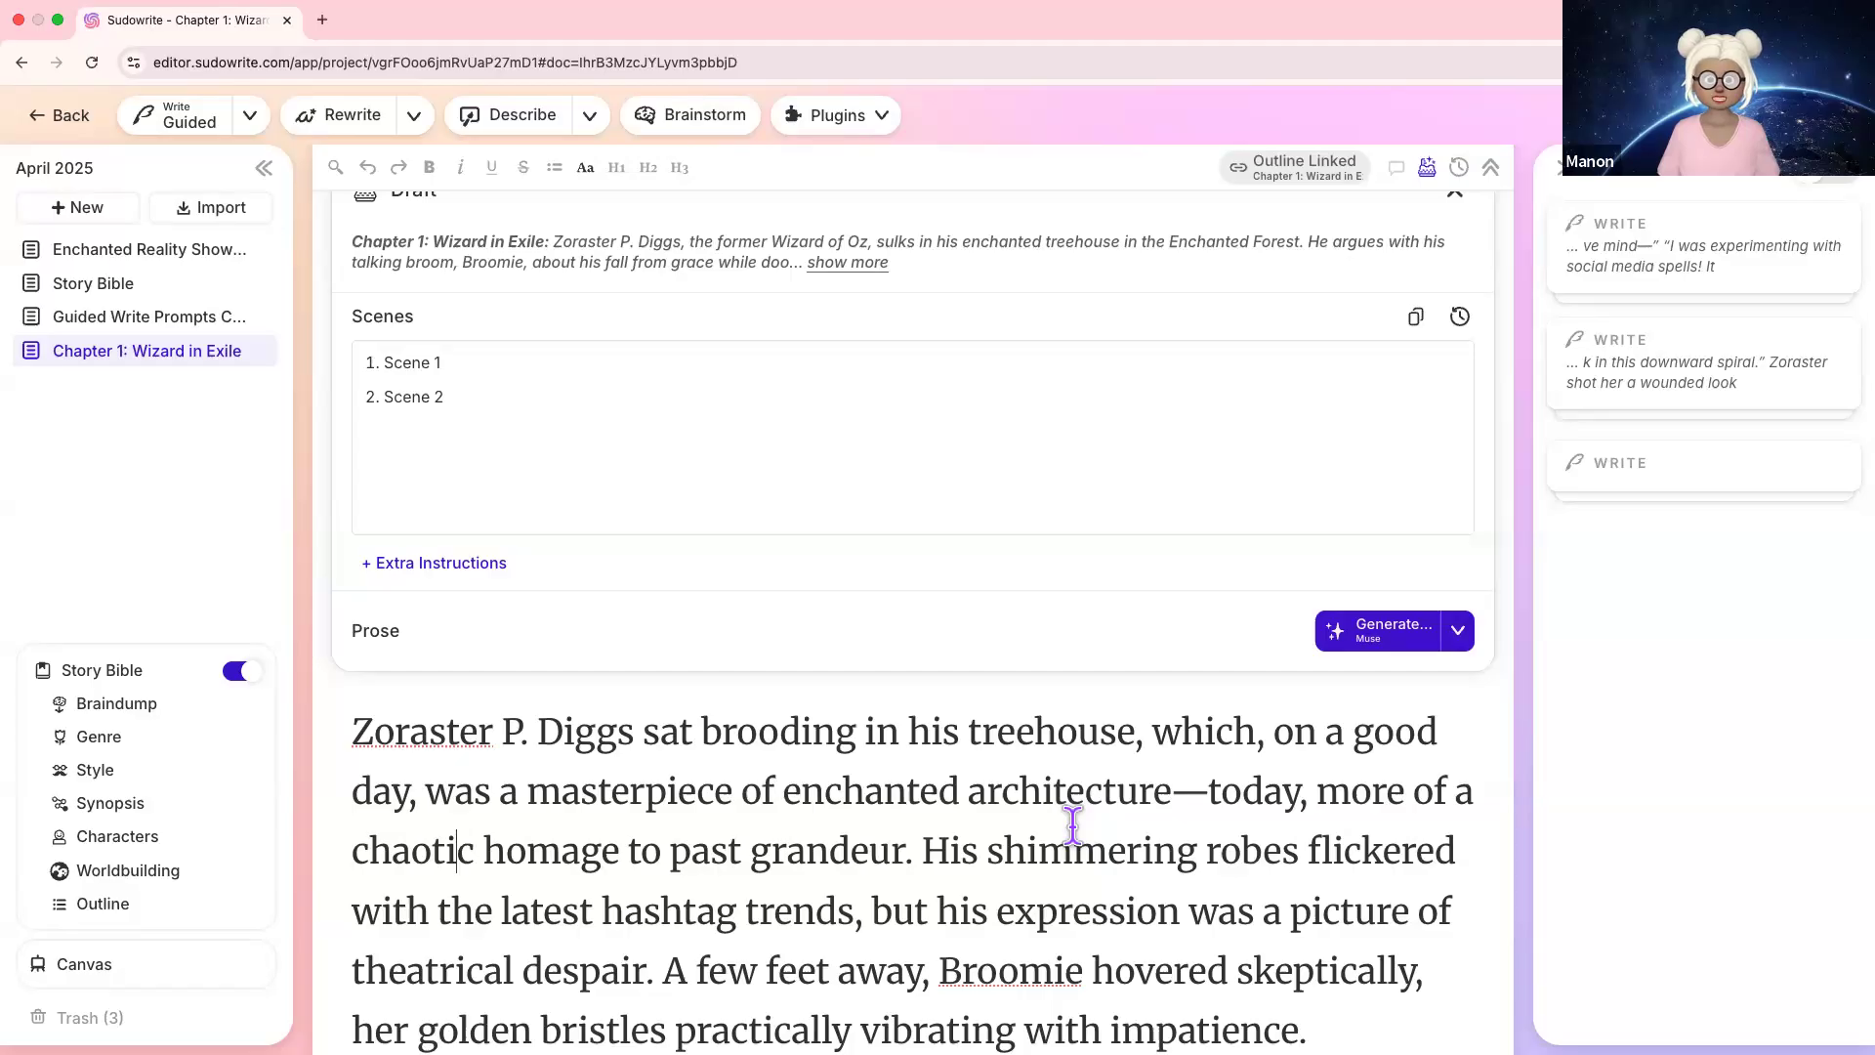
scroll(1072, 825, down, 3)
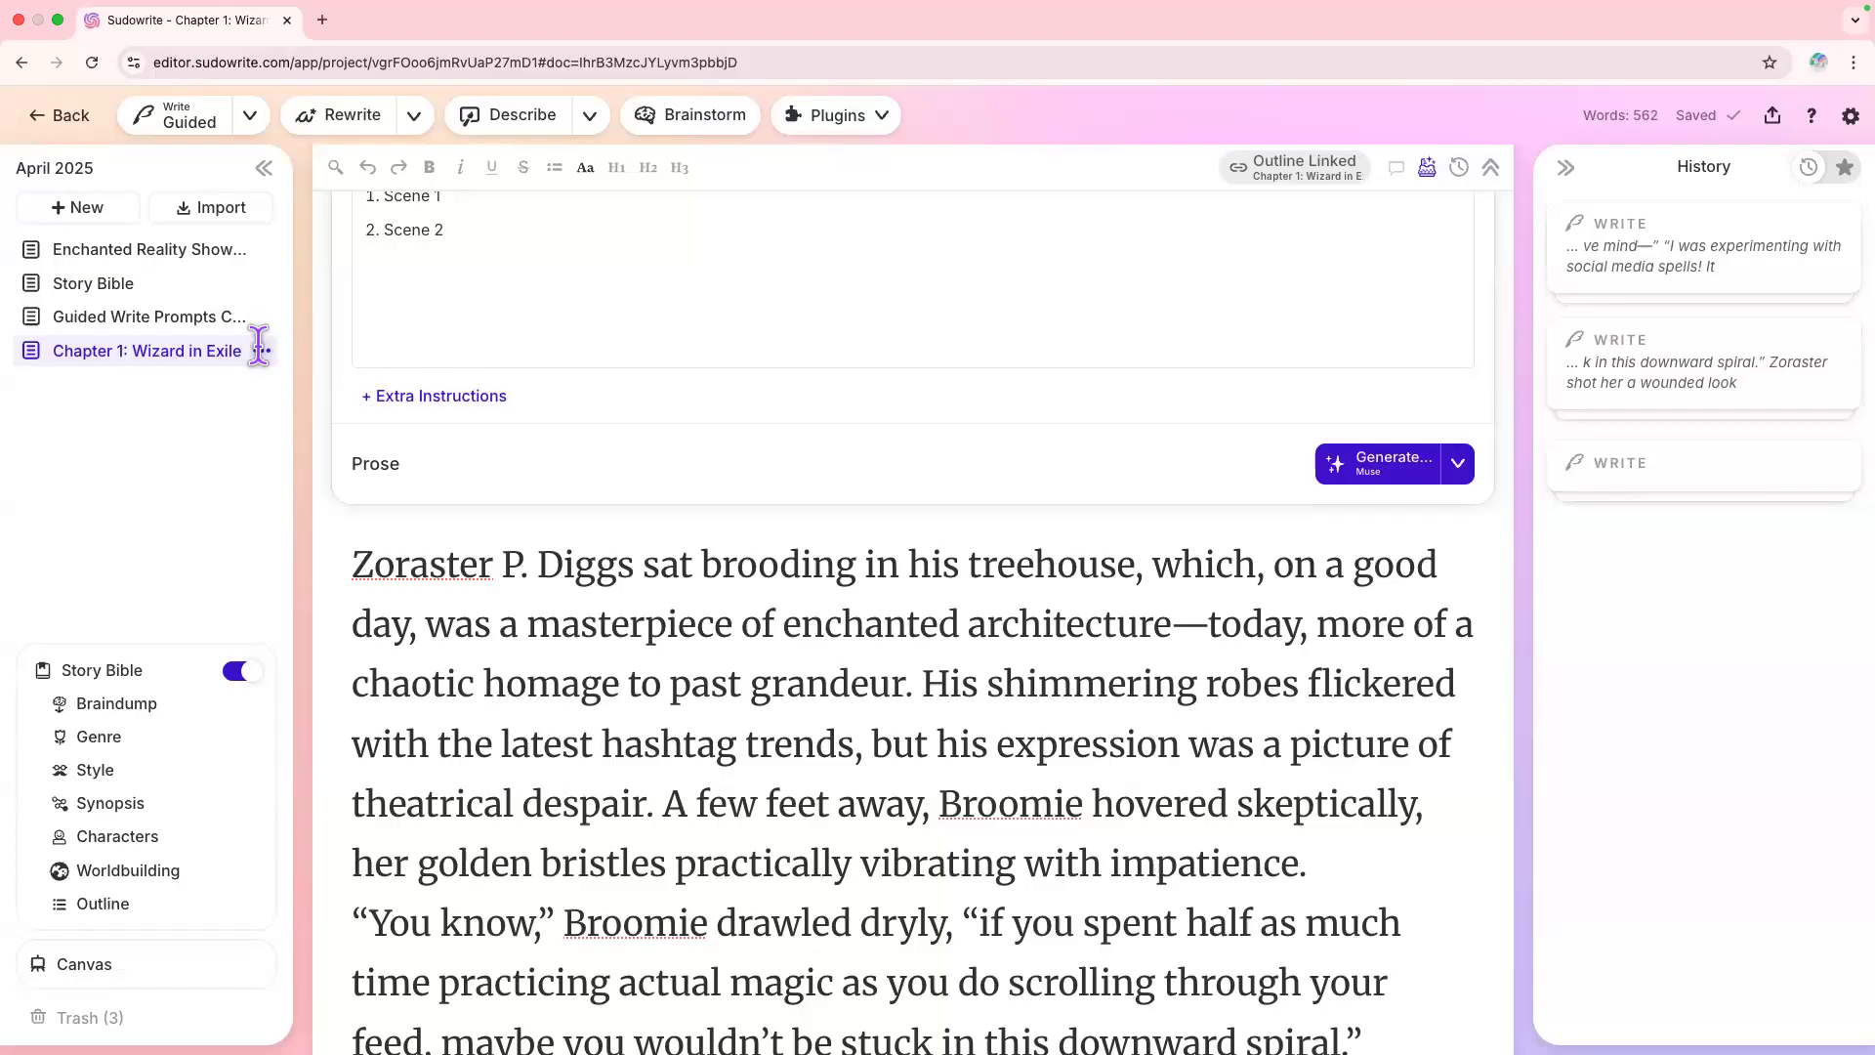
scroll(488, 577, up, 2)
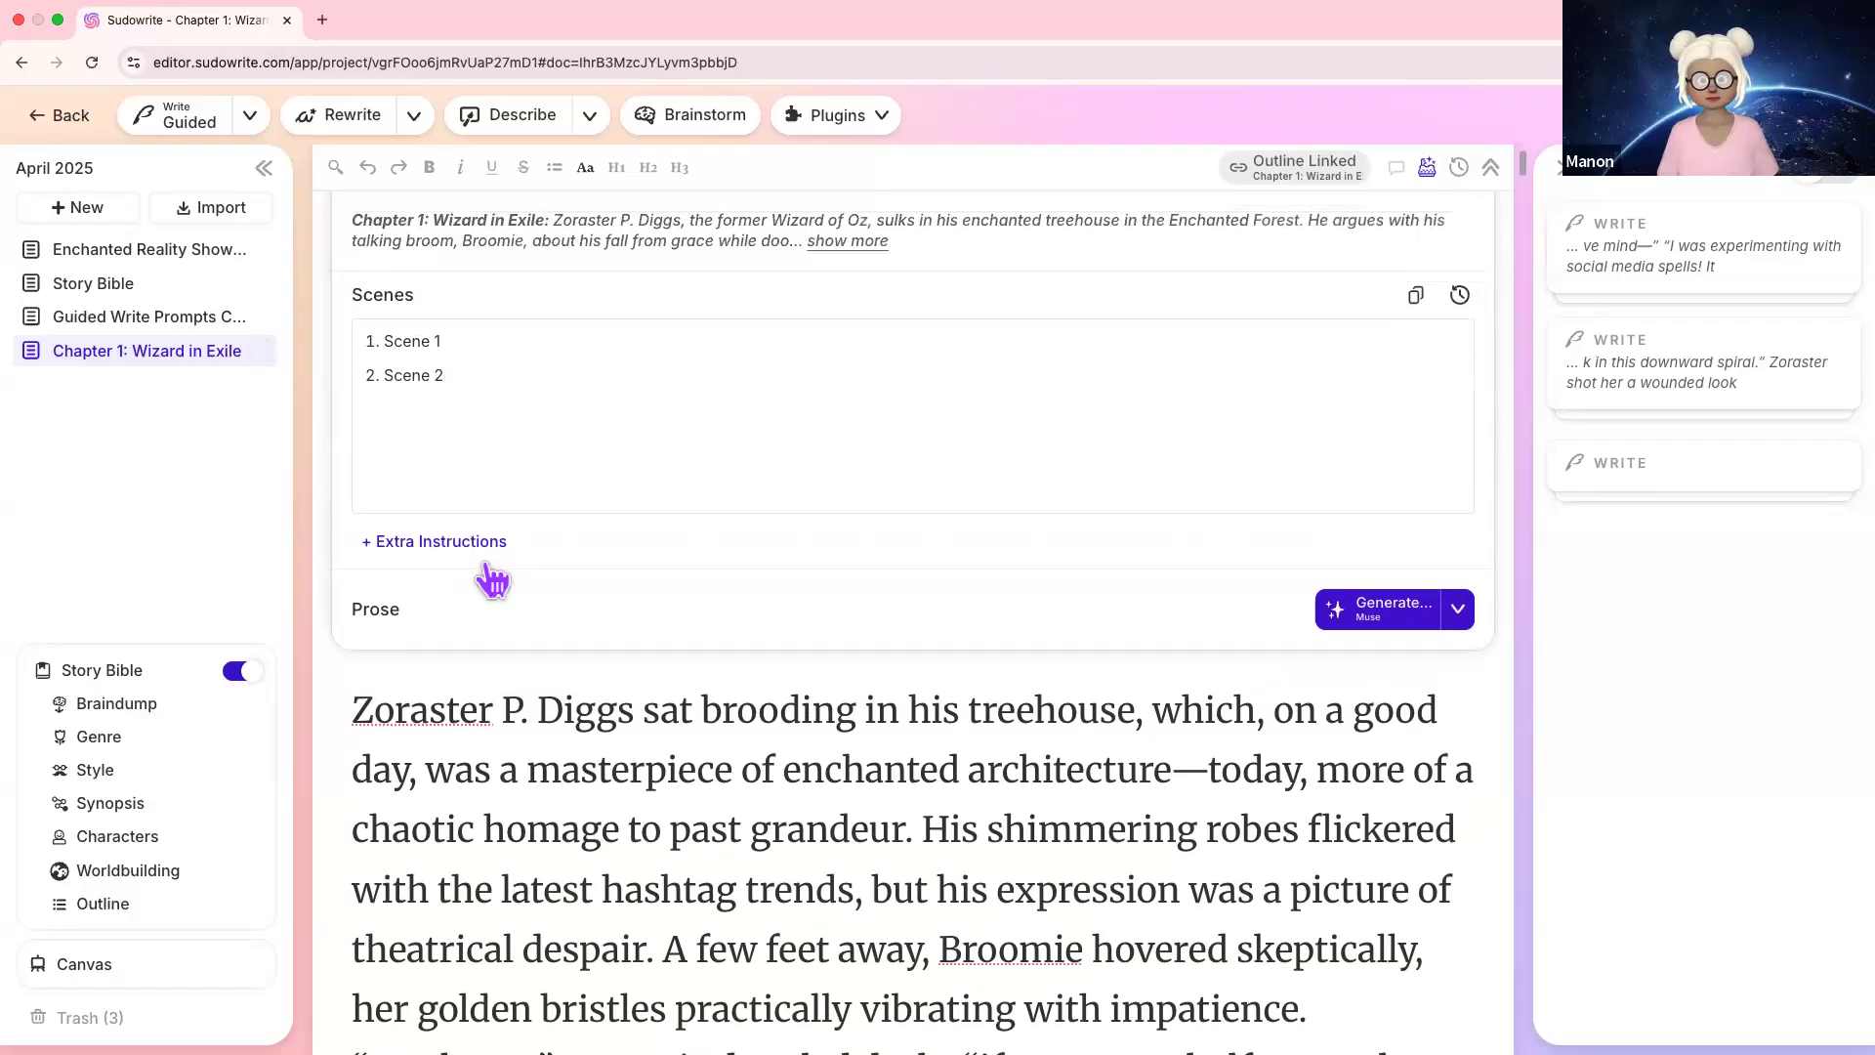
click(388, 351)
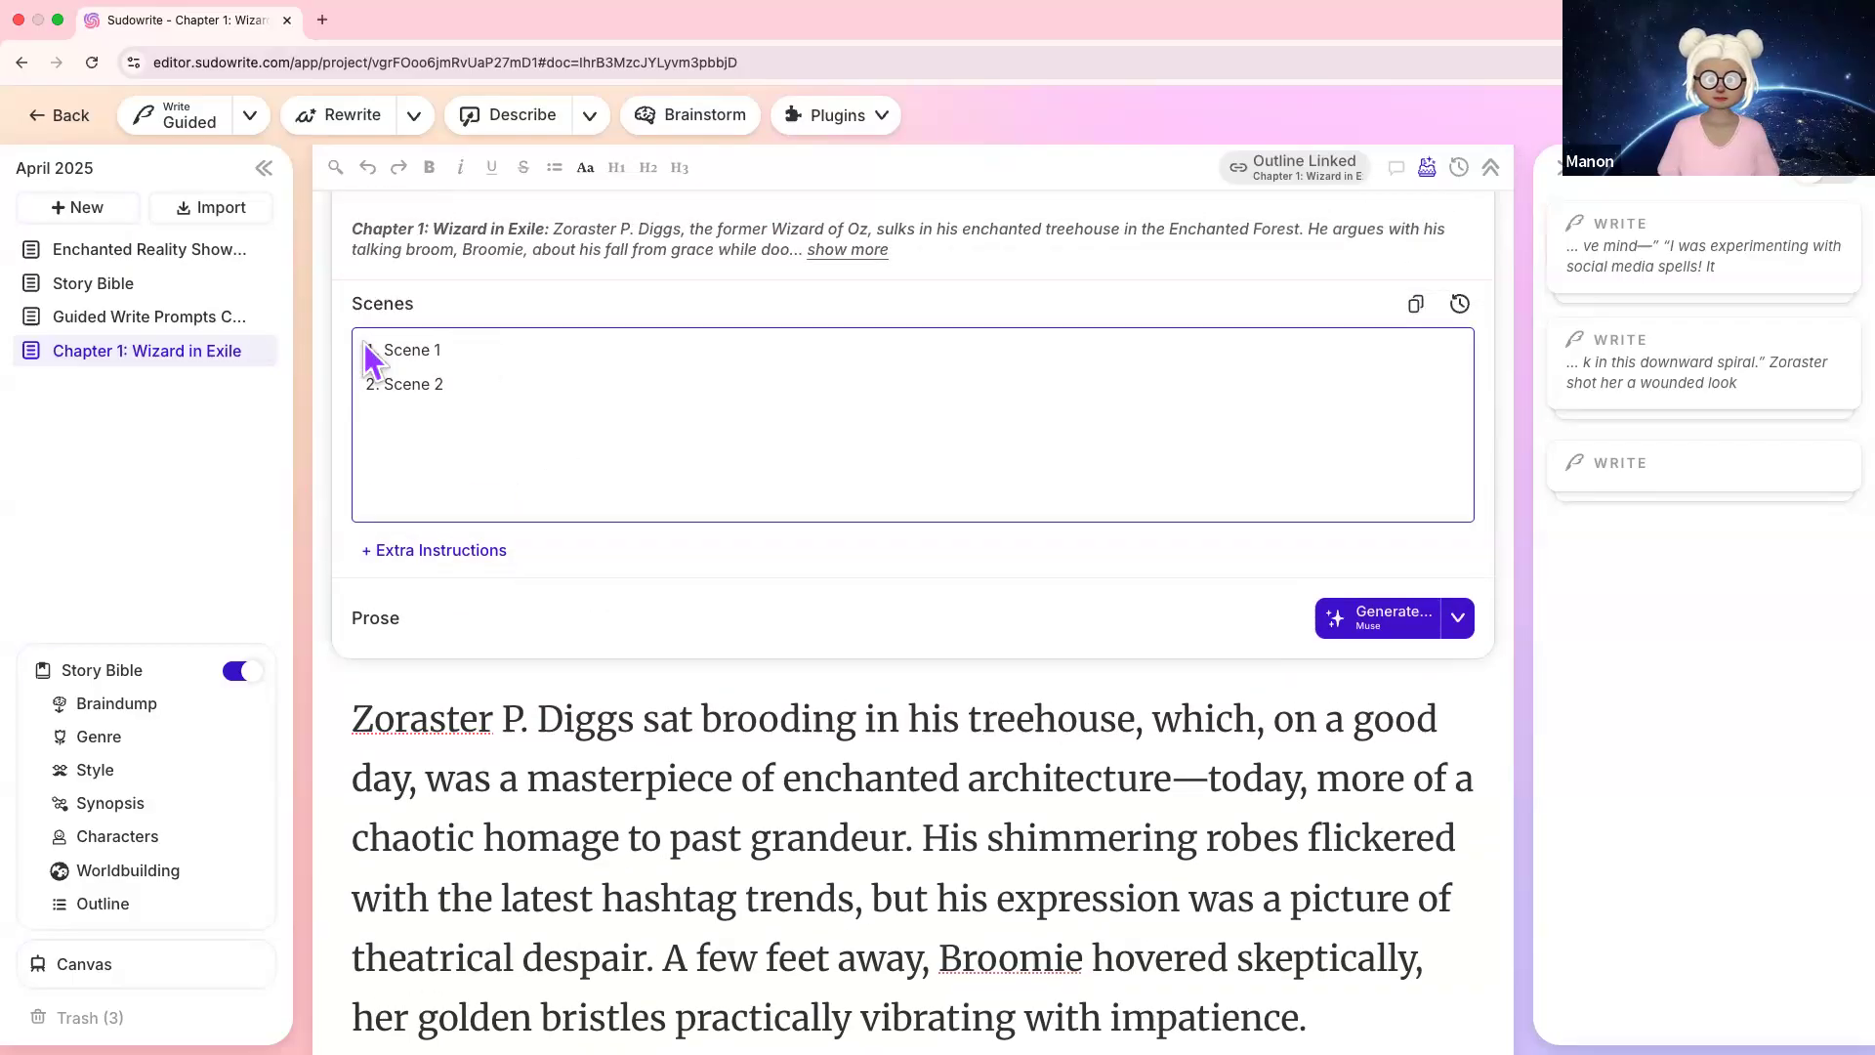
click(510, 779)
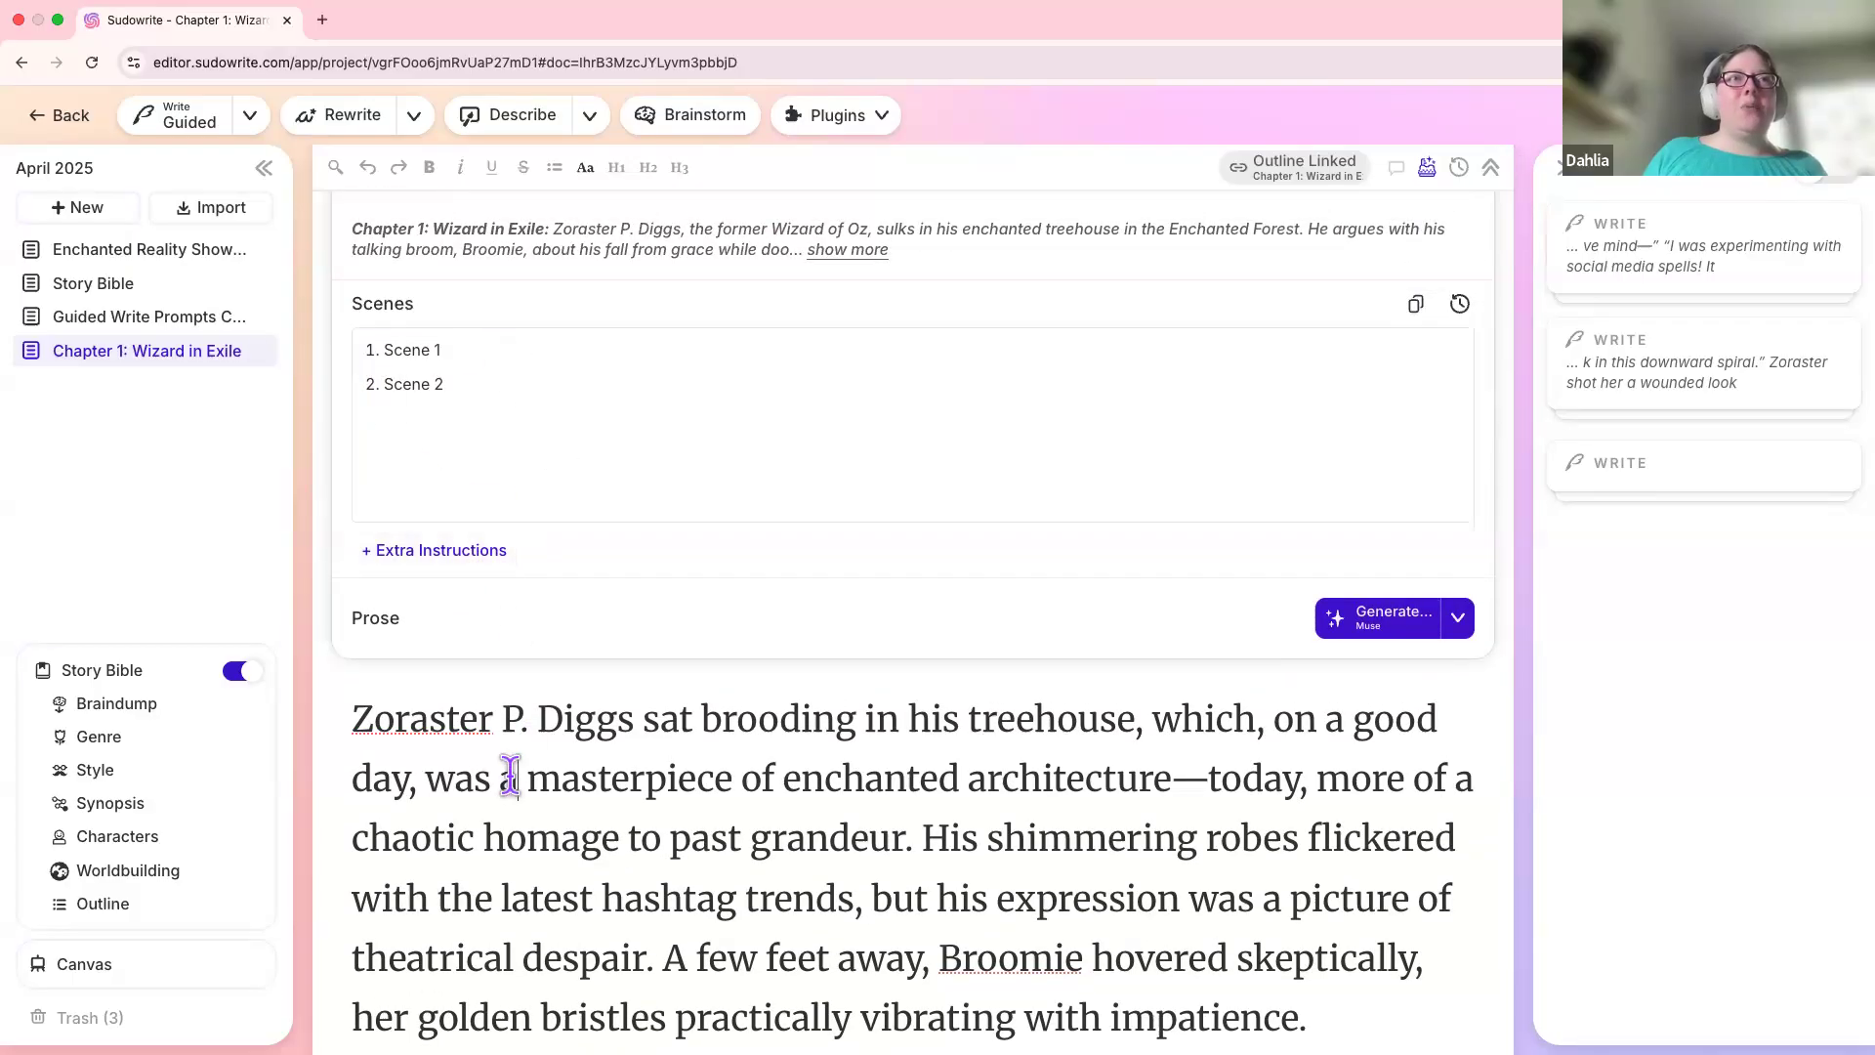
click(562, 840)
scroll(565, 837, down, 1)
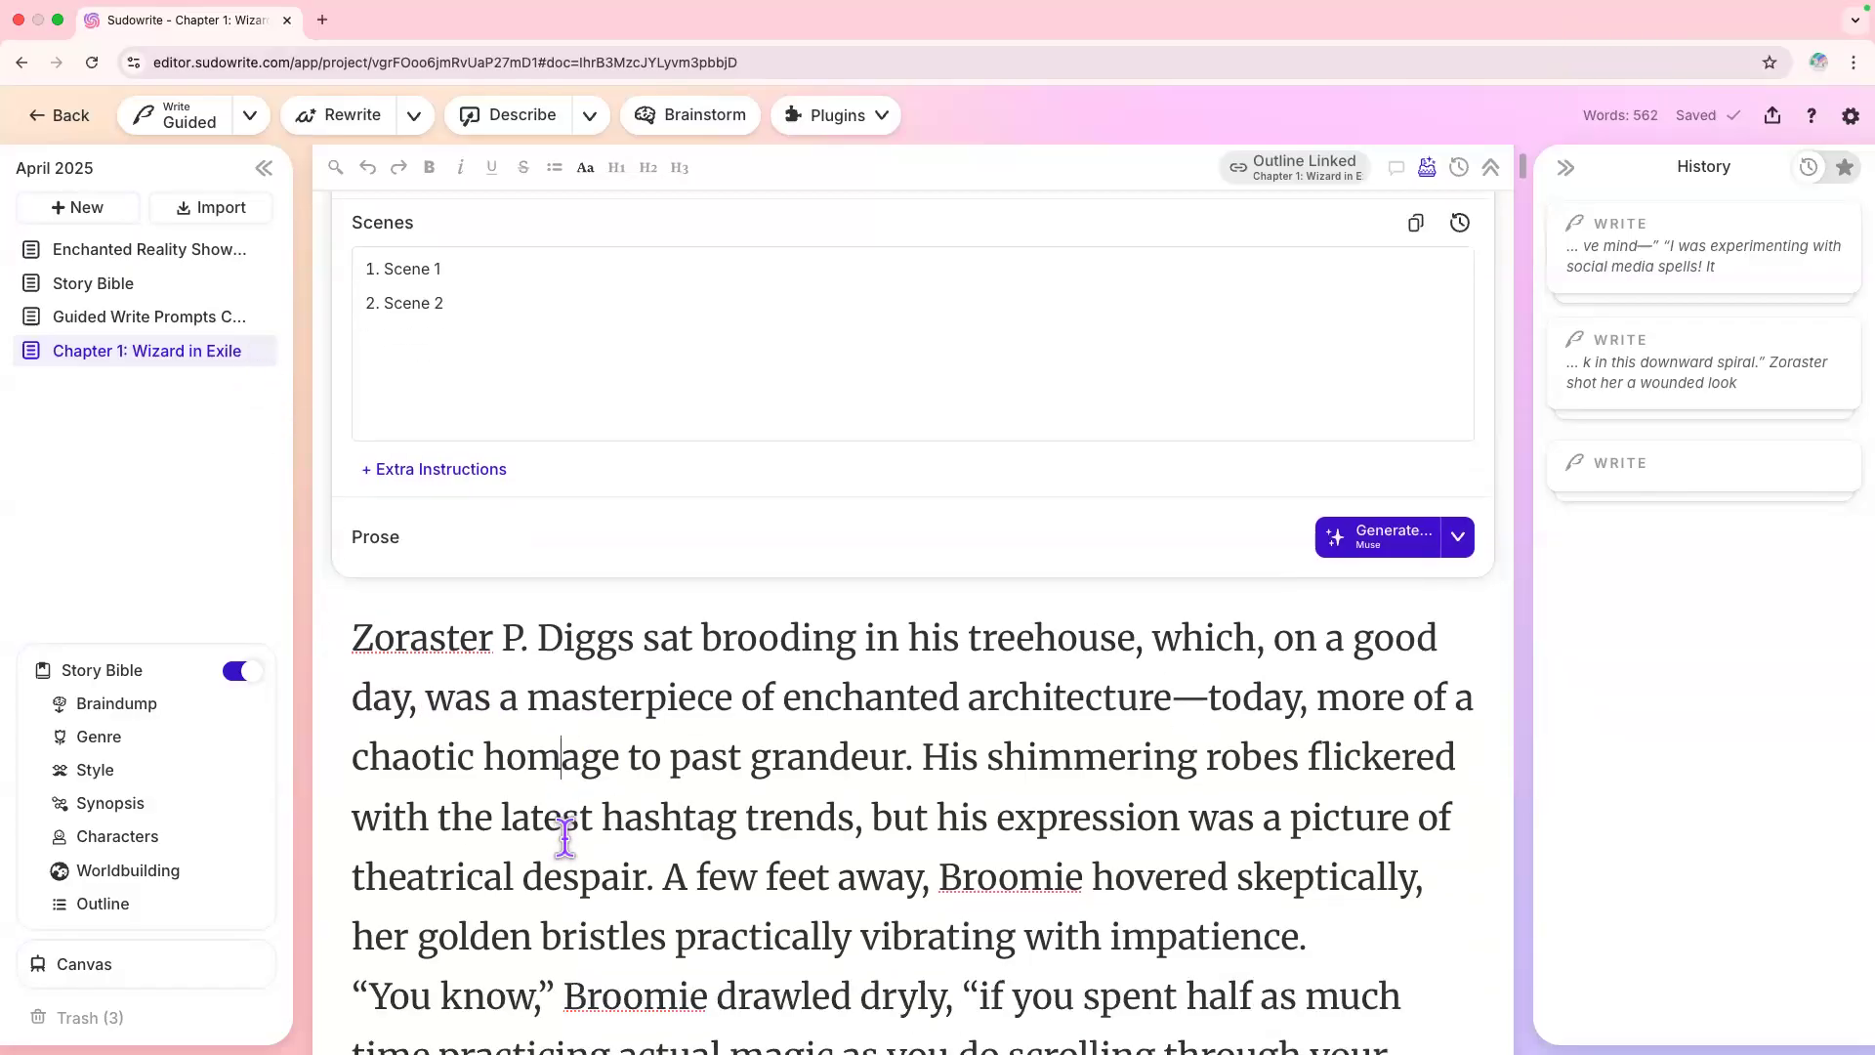
scroll(565, 837, up, 1)
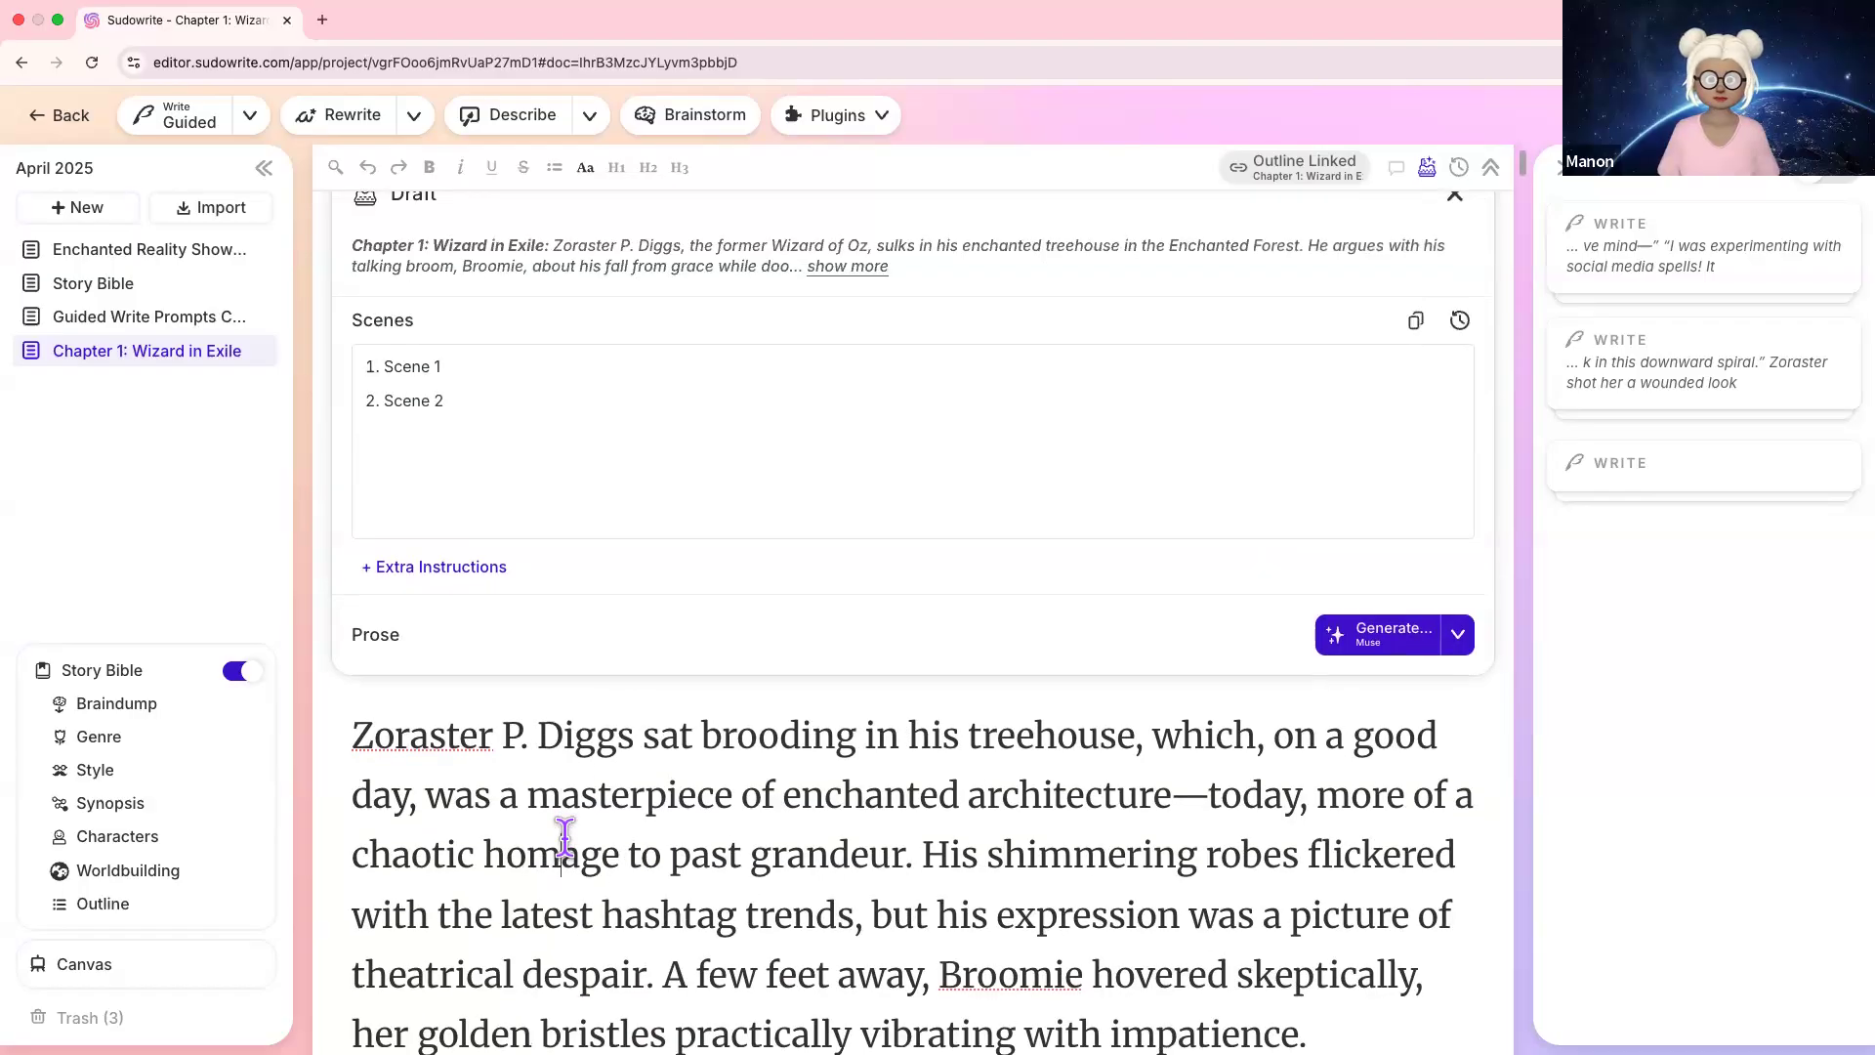
mouse_move(256, 357)
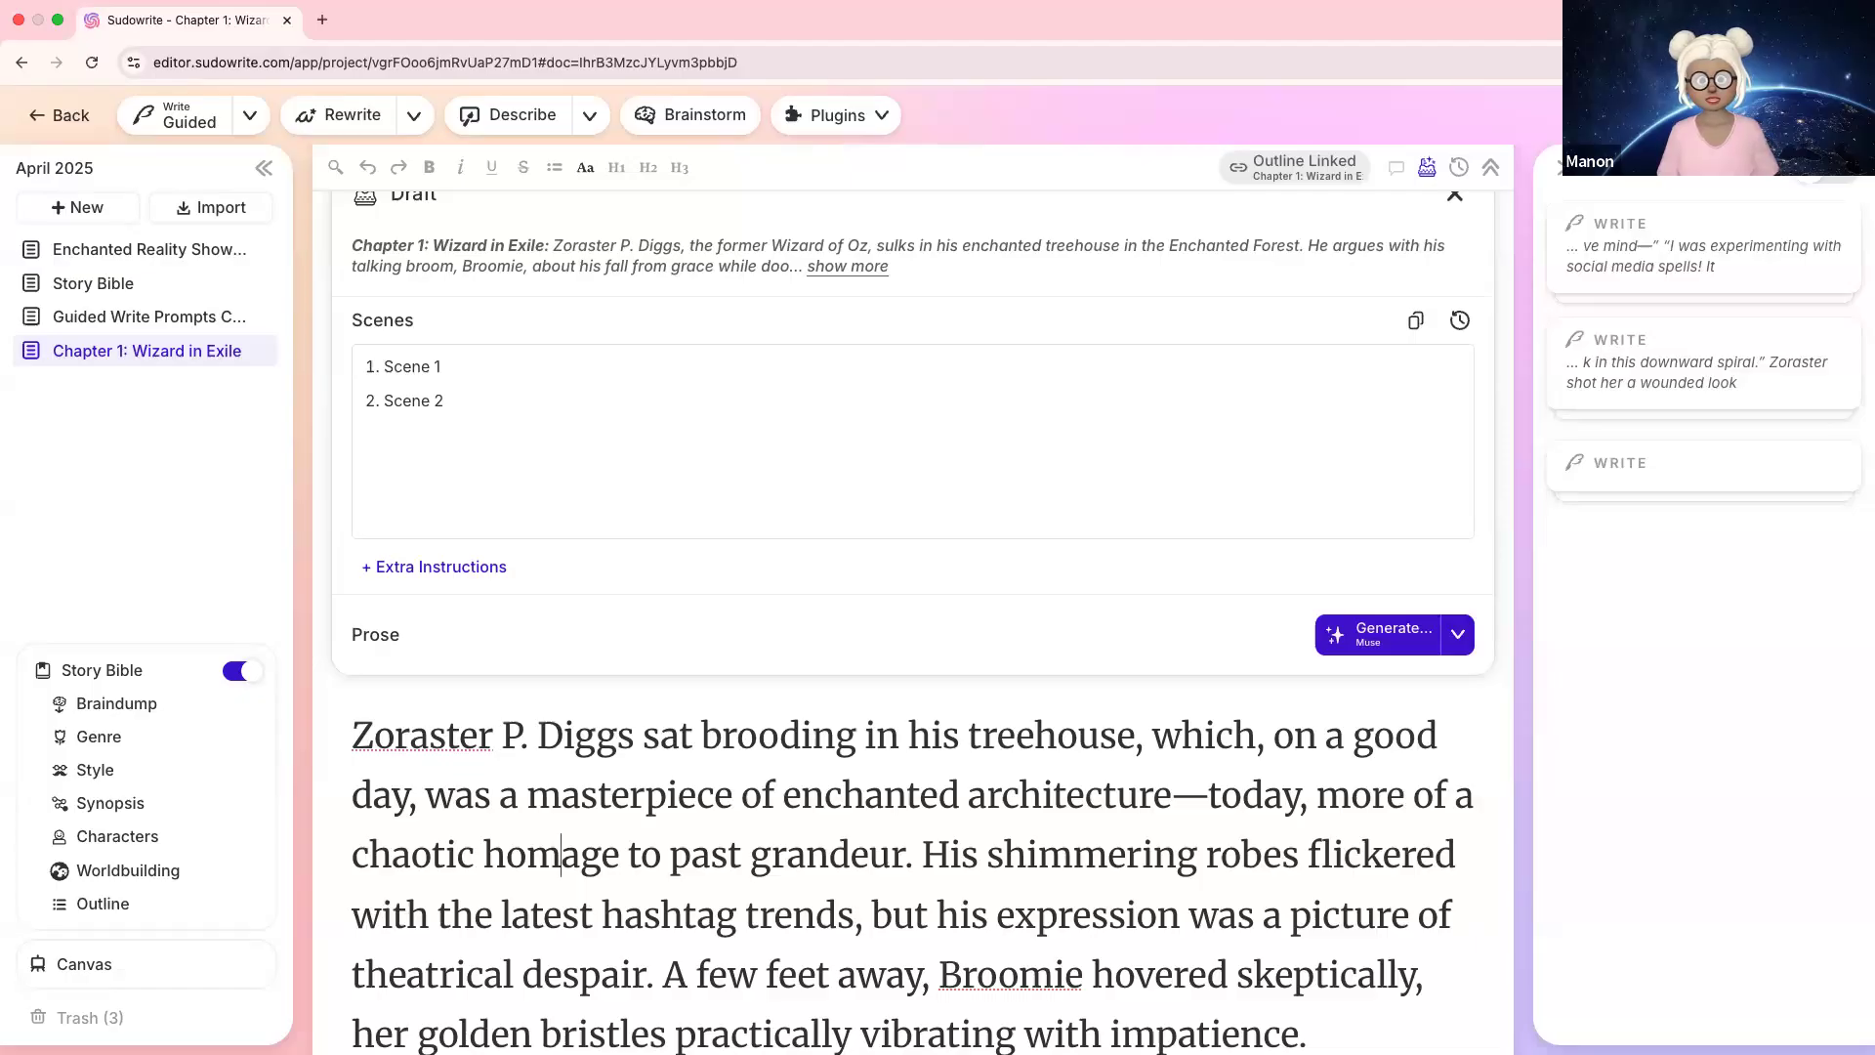
click(960, 867)
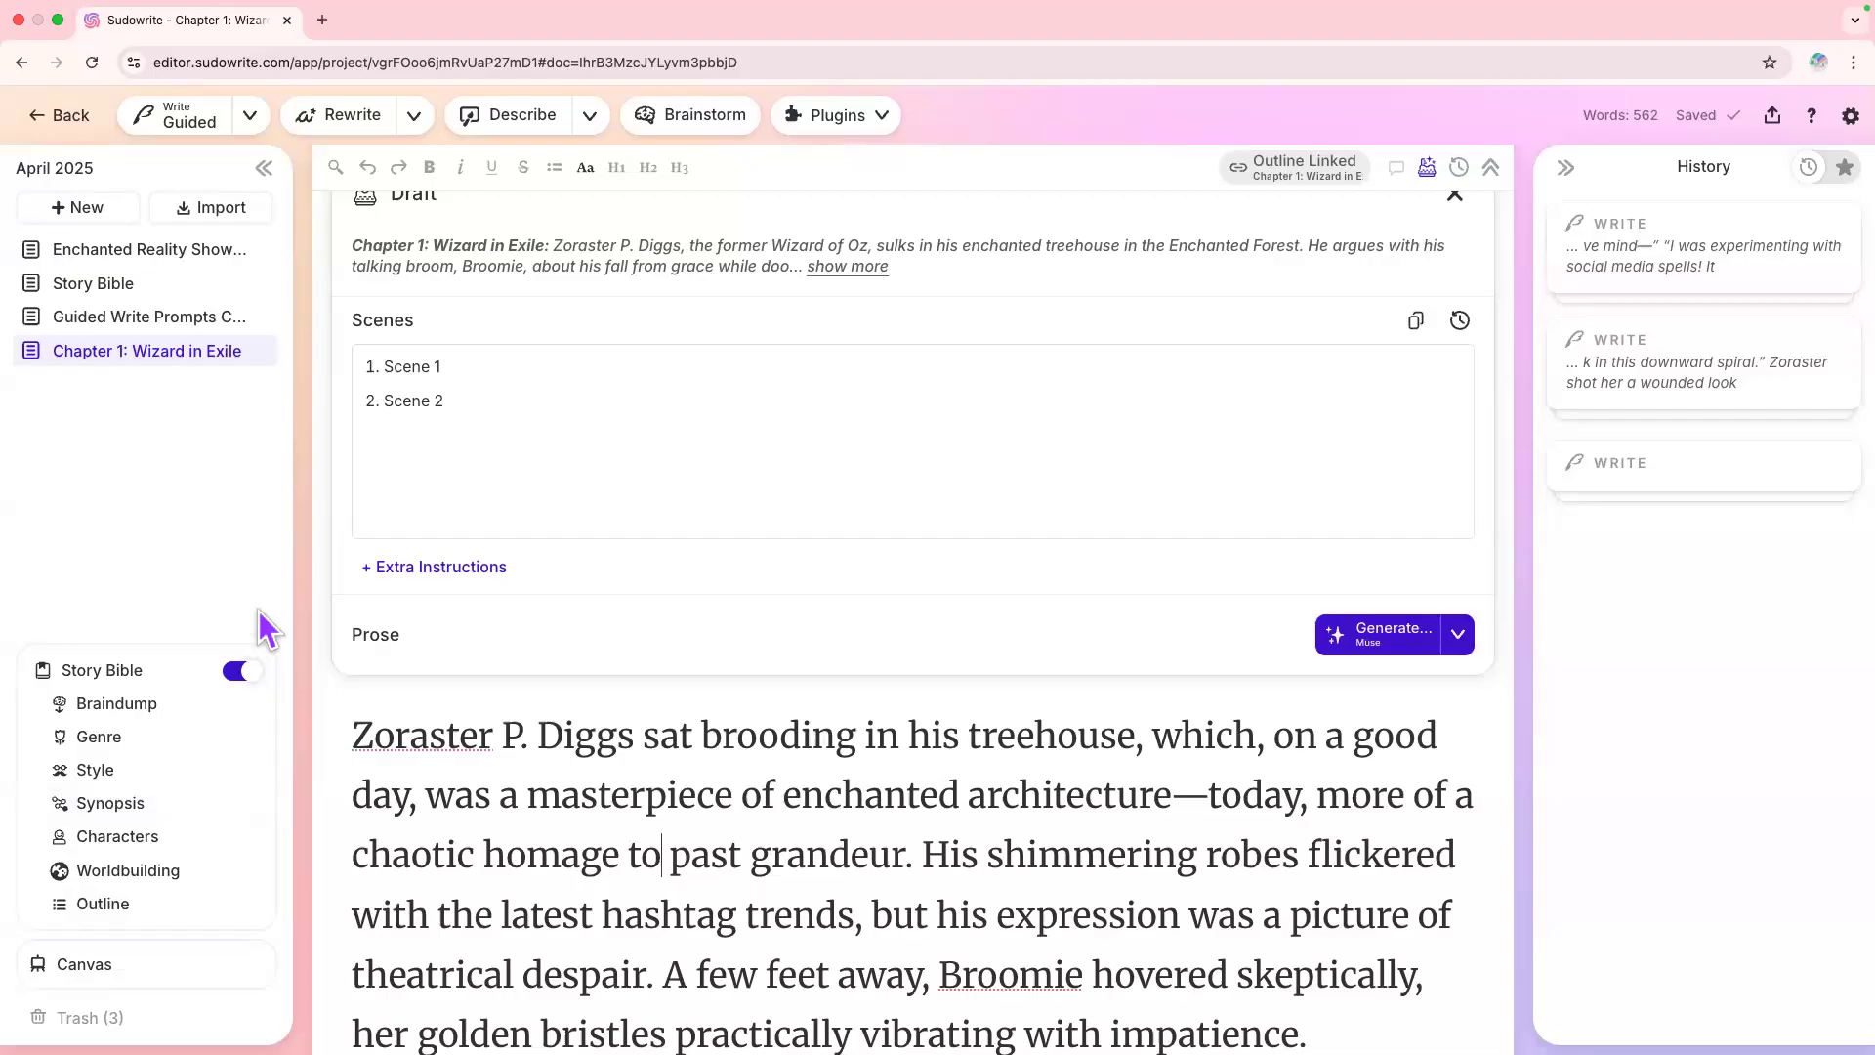
Step: Compare the Draft's Scenes list with the chapter prose by highlighting each in turn, and clear the selection in the prose
click(442, 744)
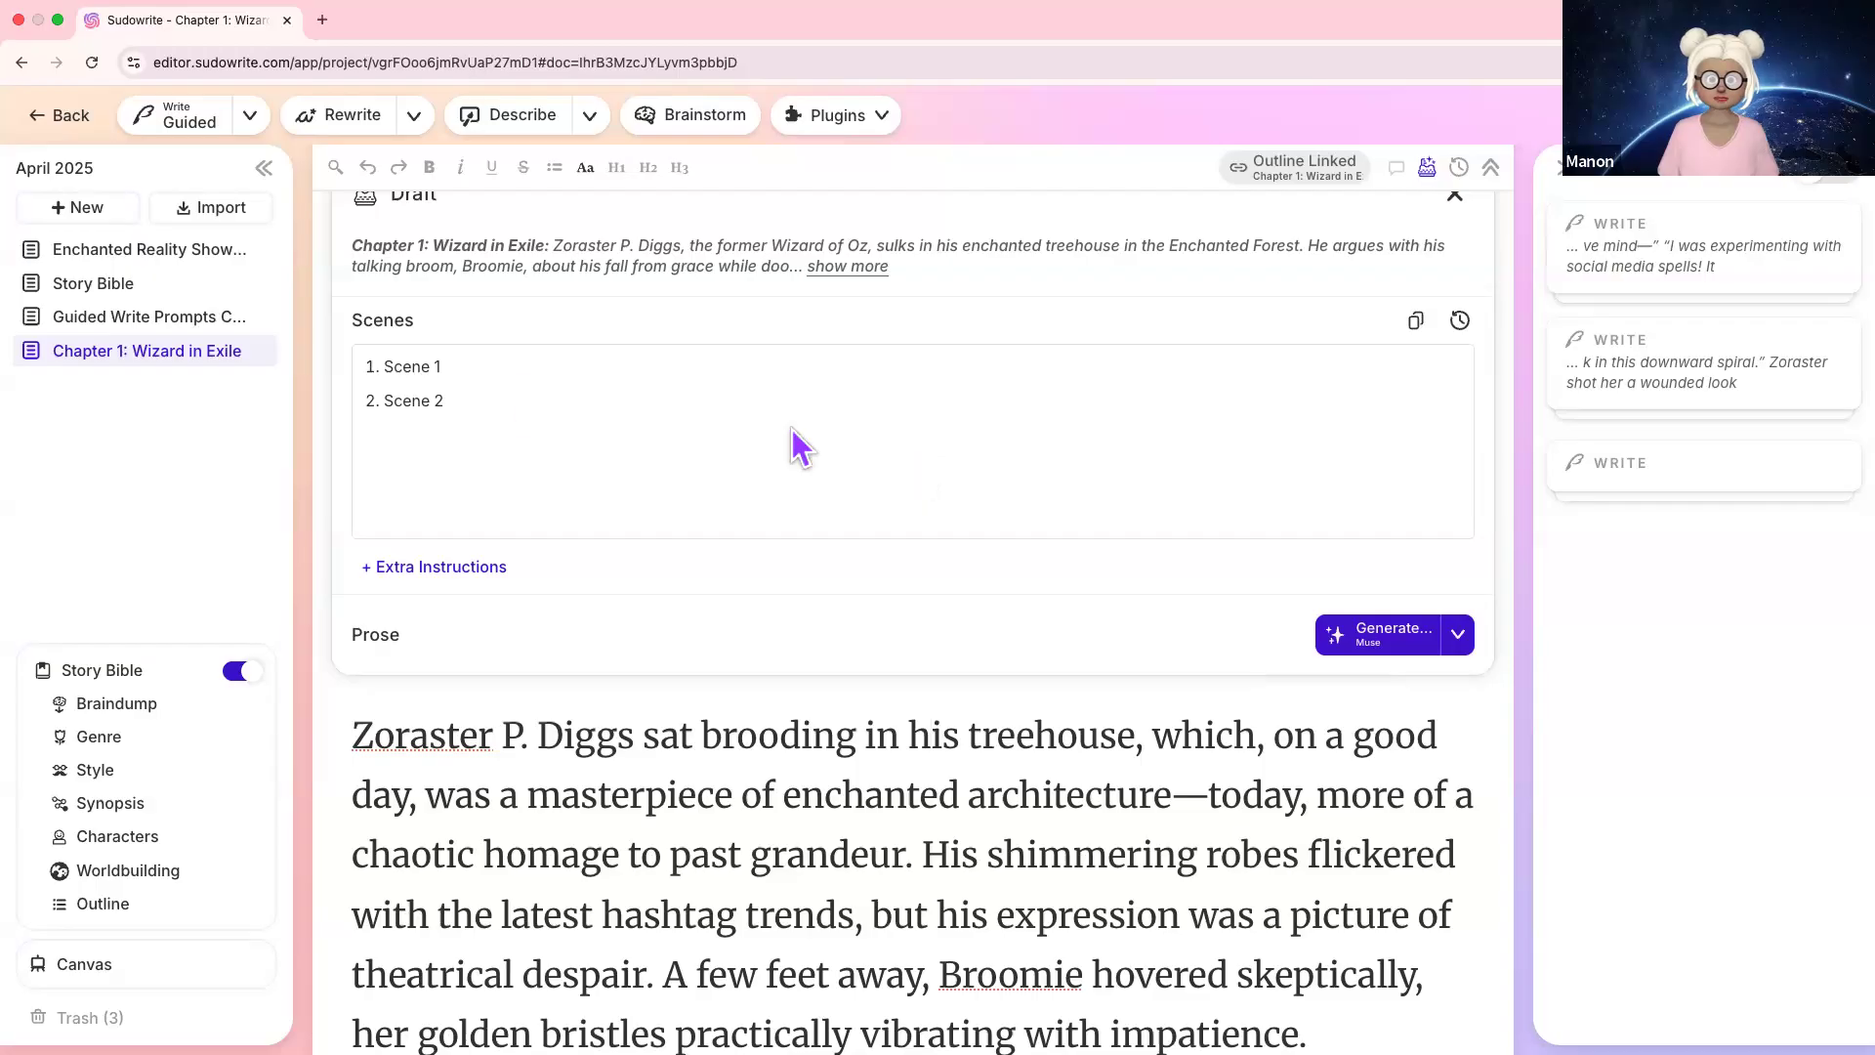
click(491, 398)
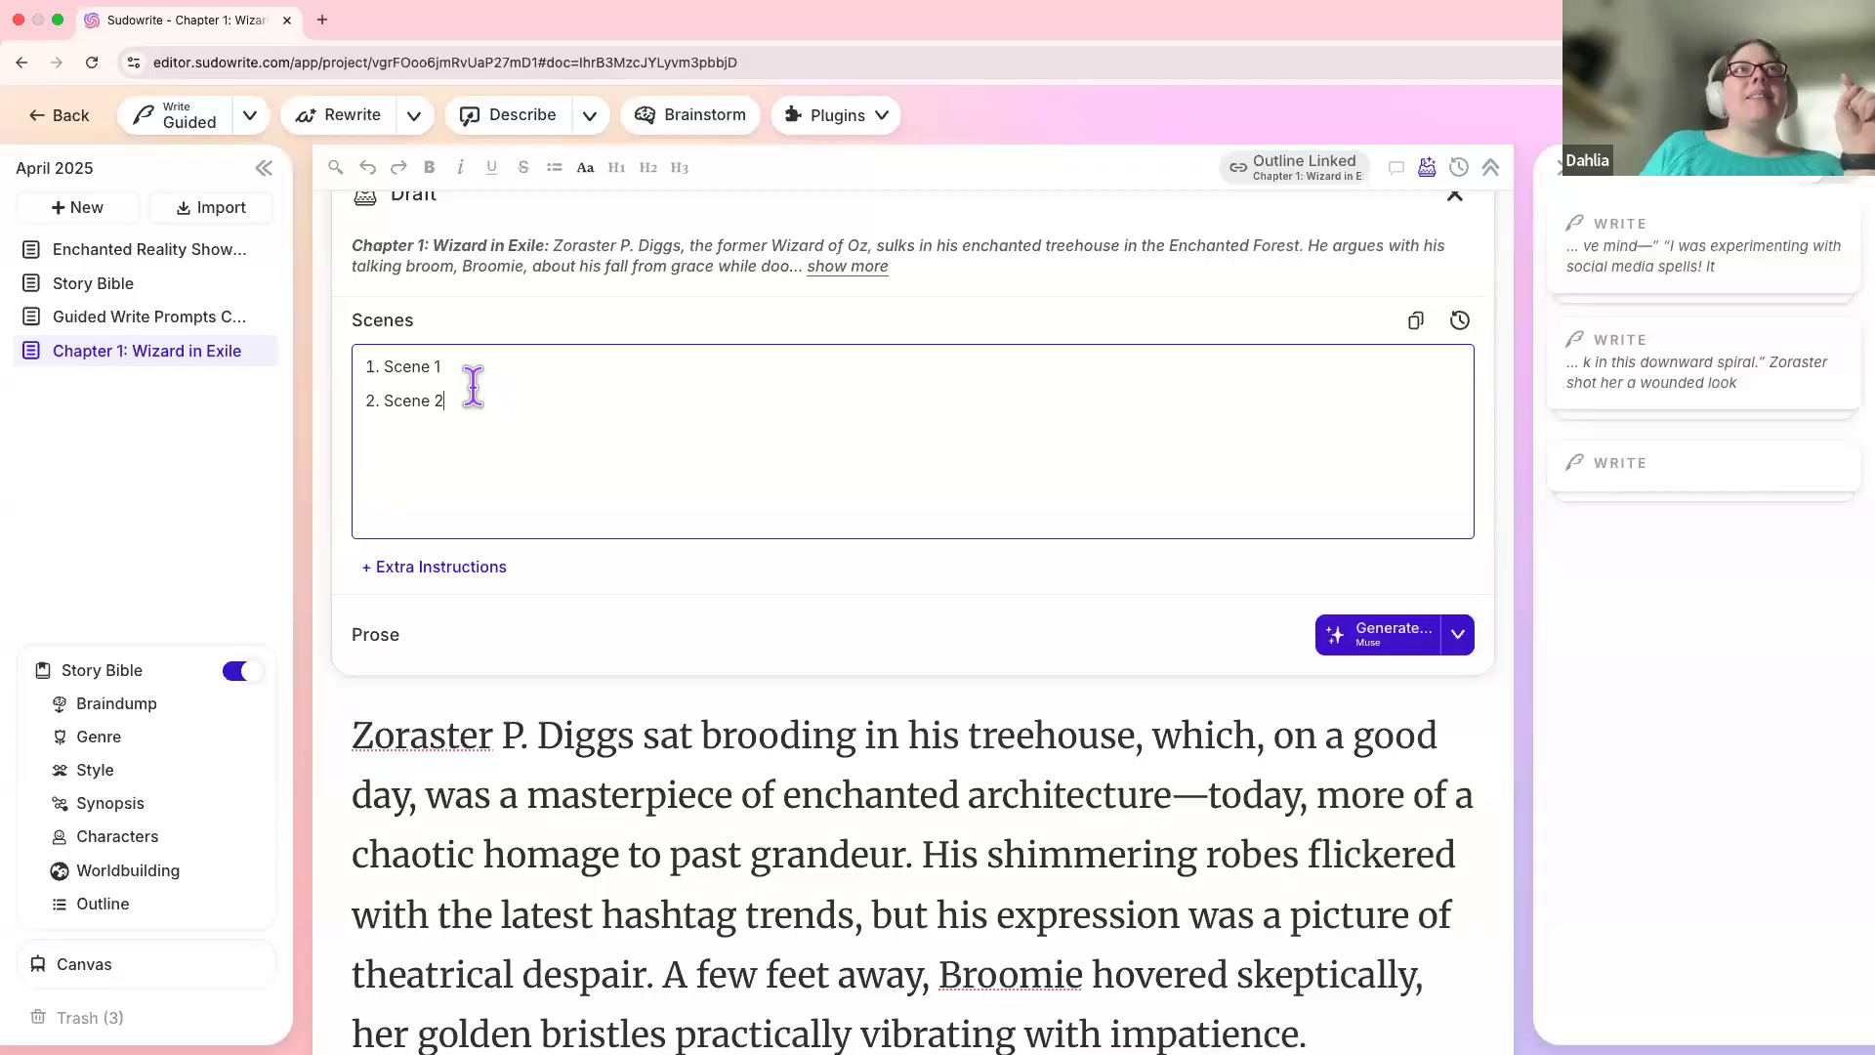
double_click(379, 322)
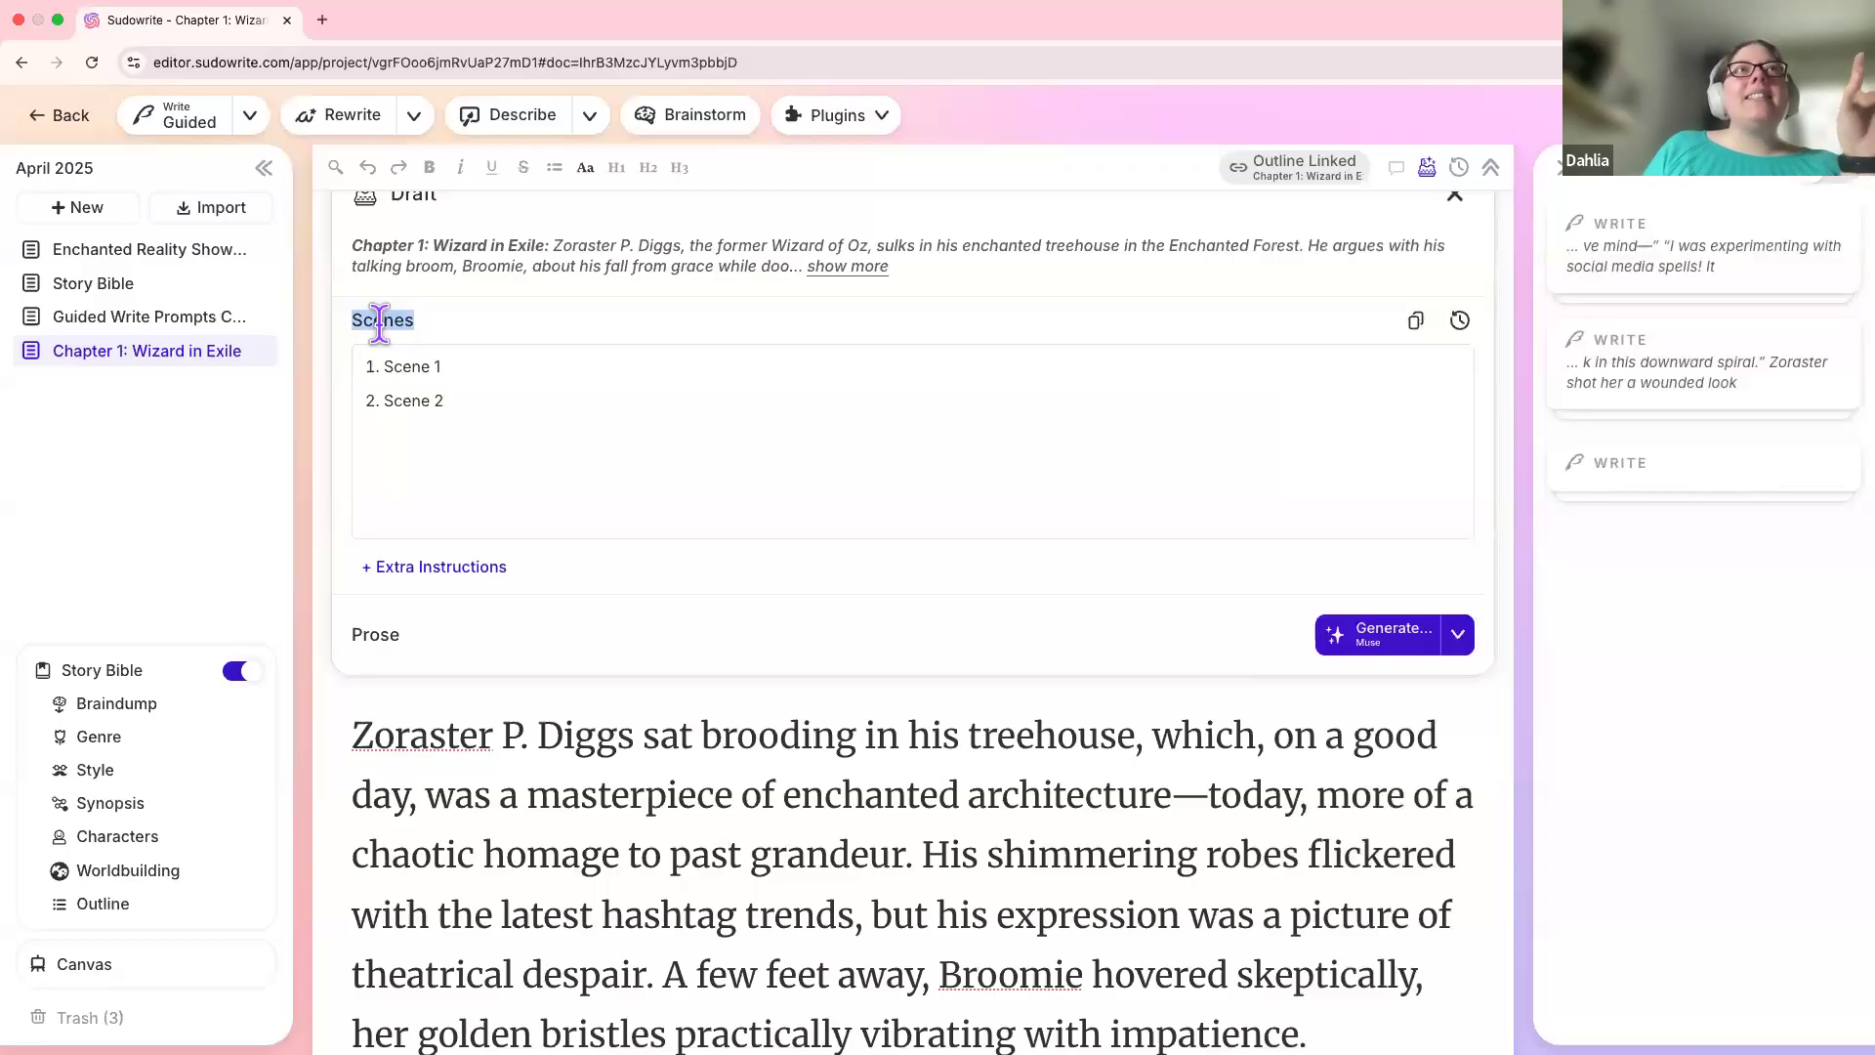
drag(365, 366, 525, 509)
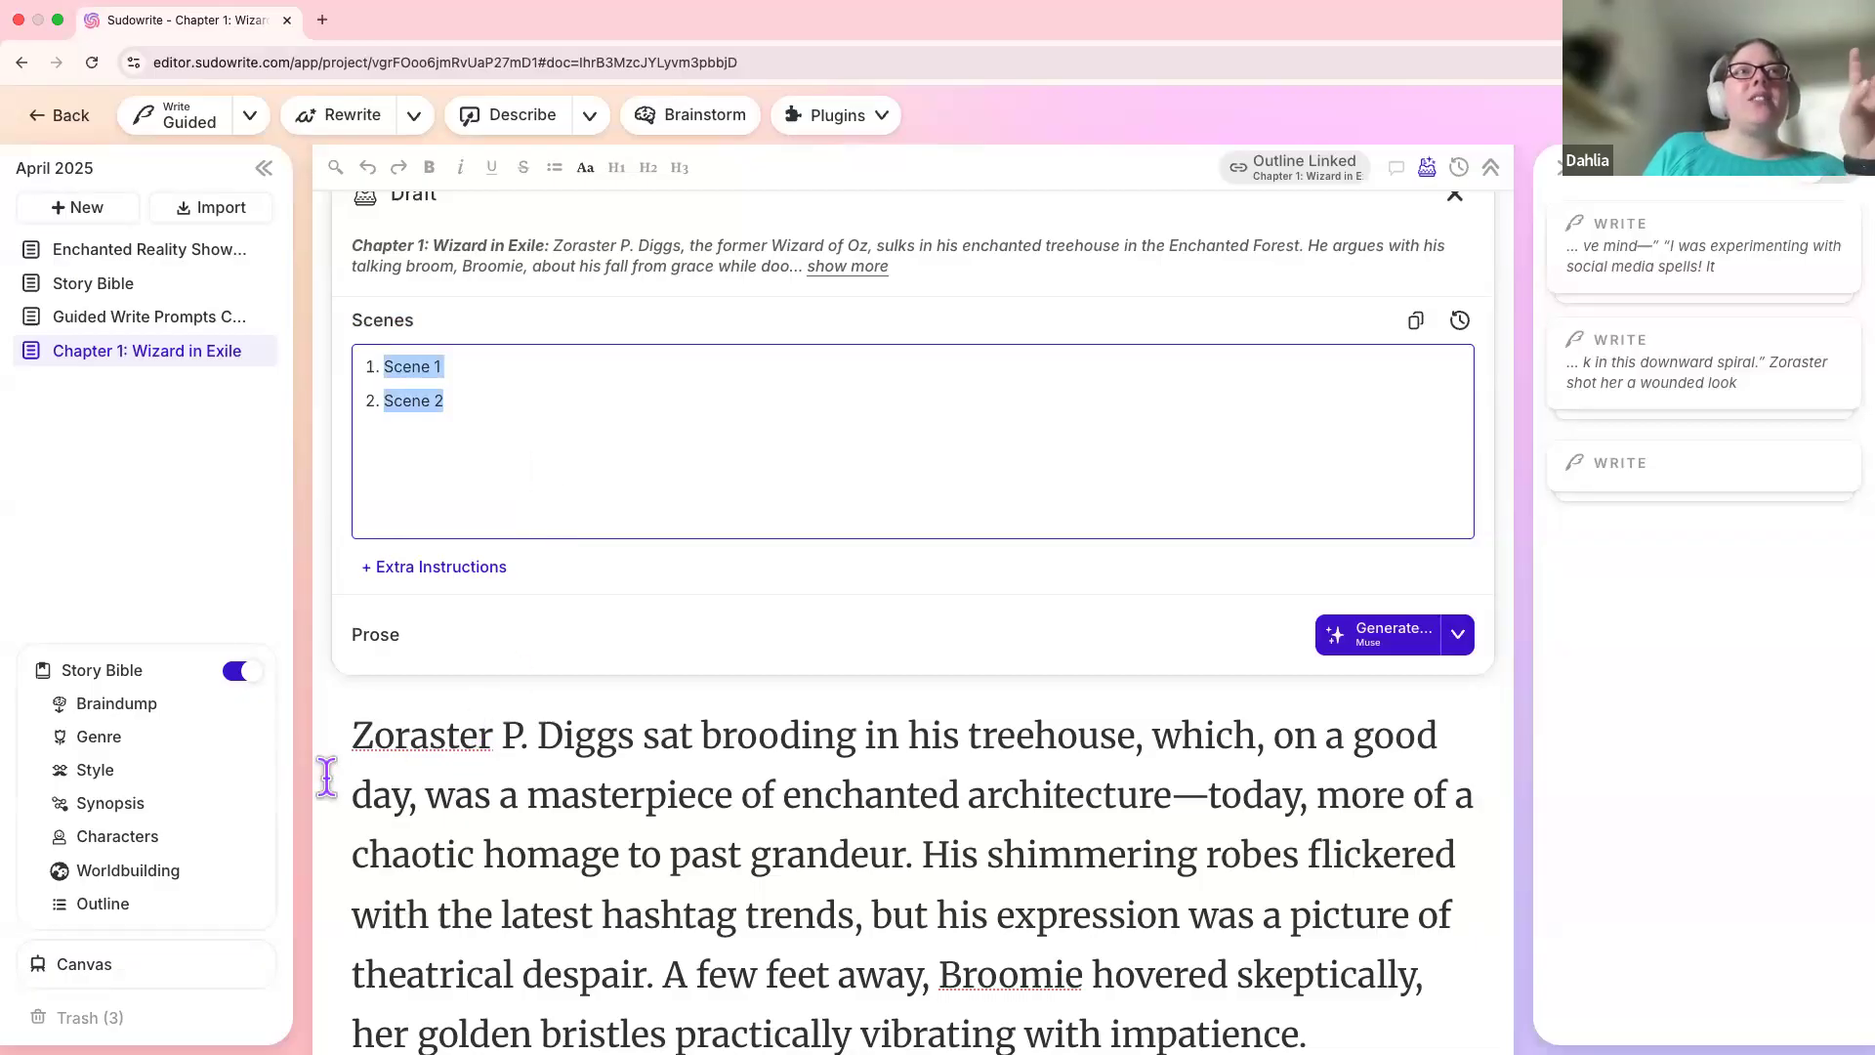
drag(371, 913, 399, 1050)
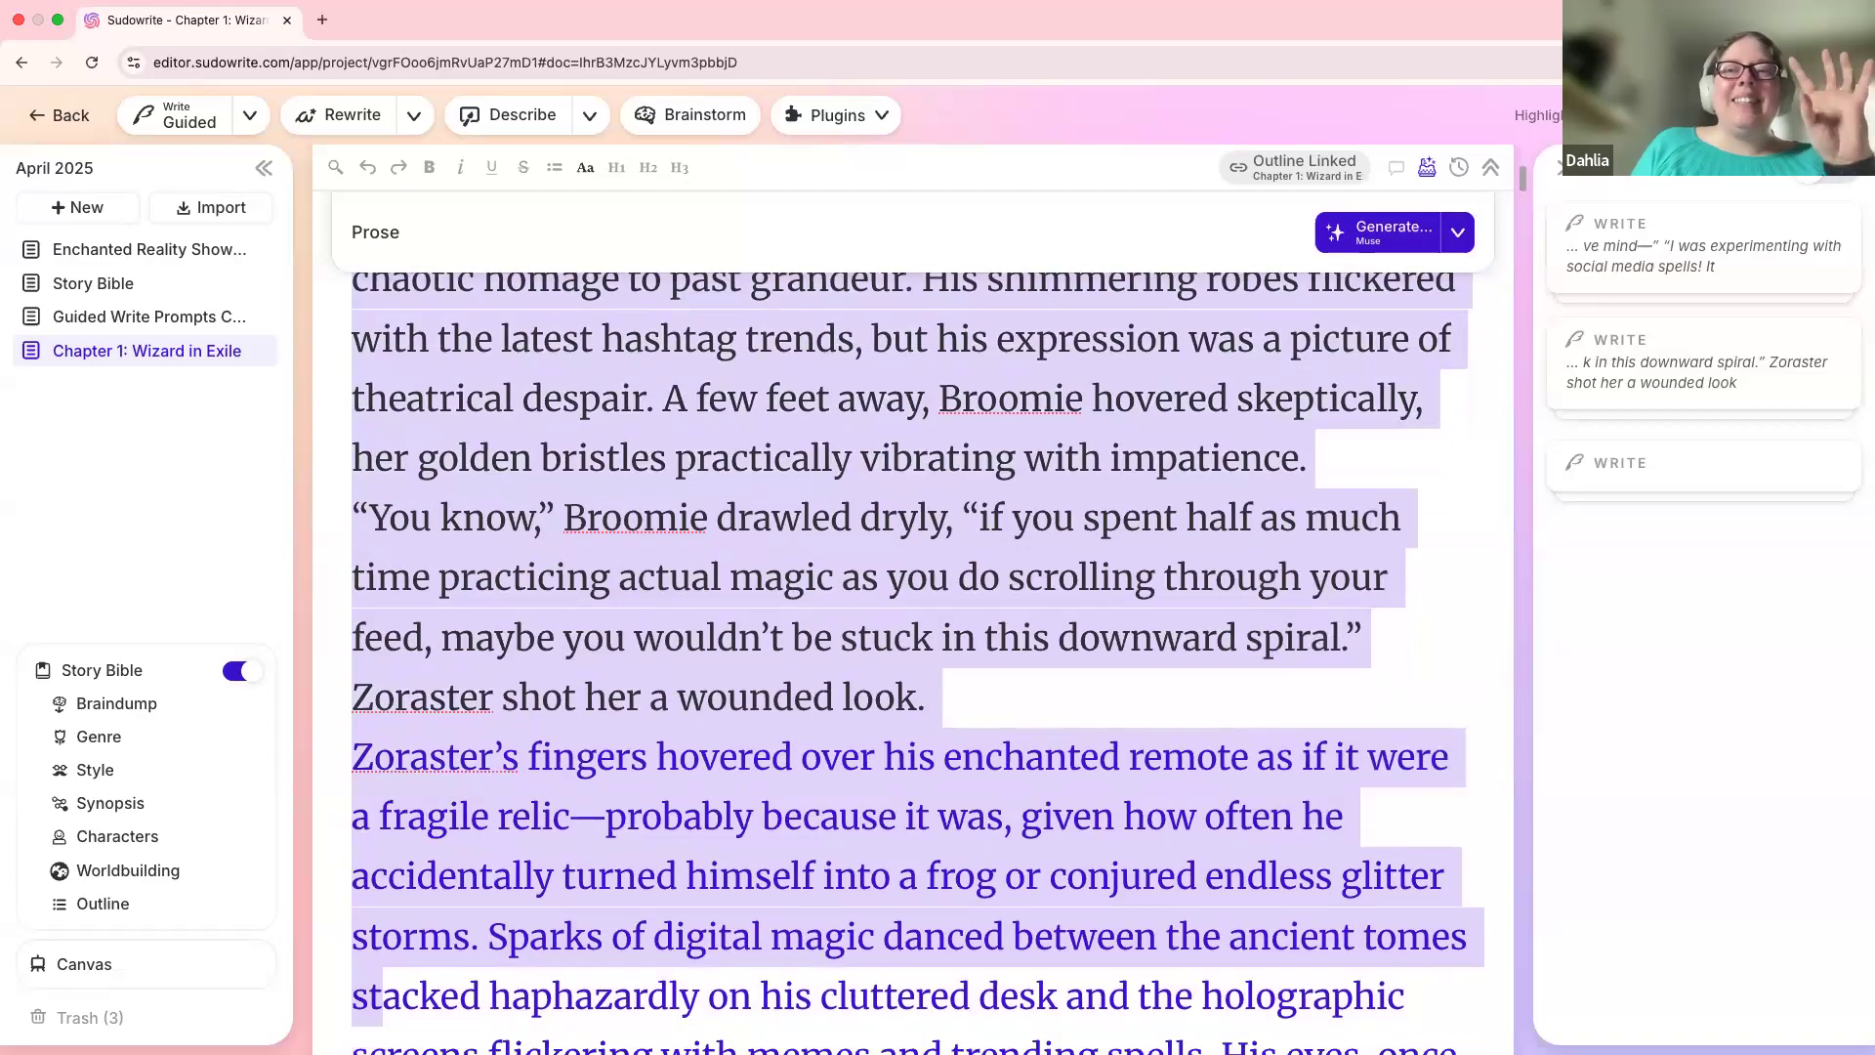
click(415, 771)
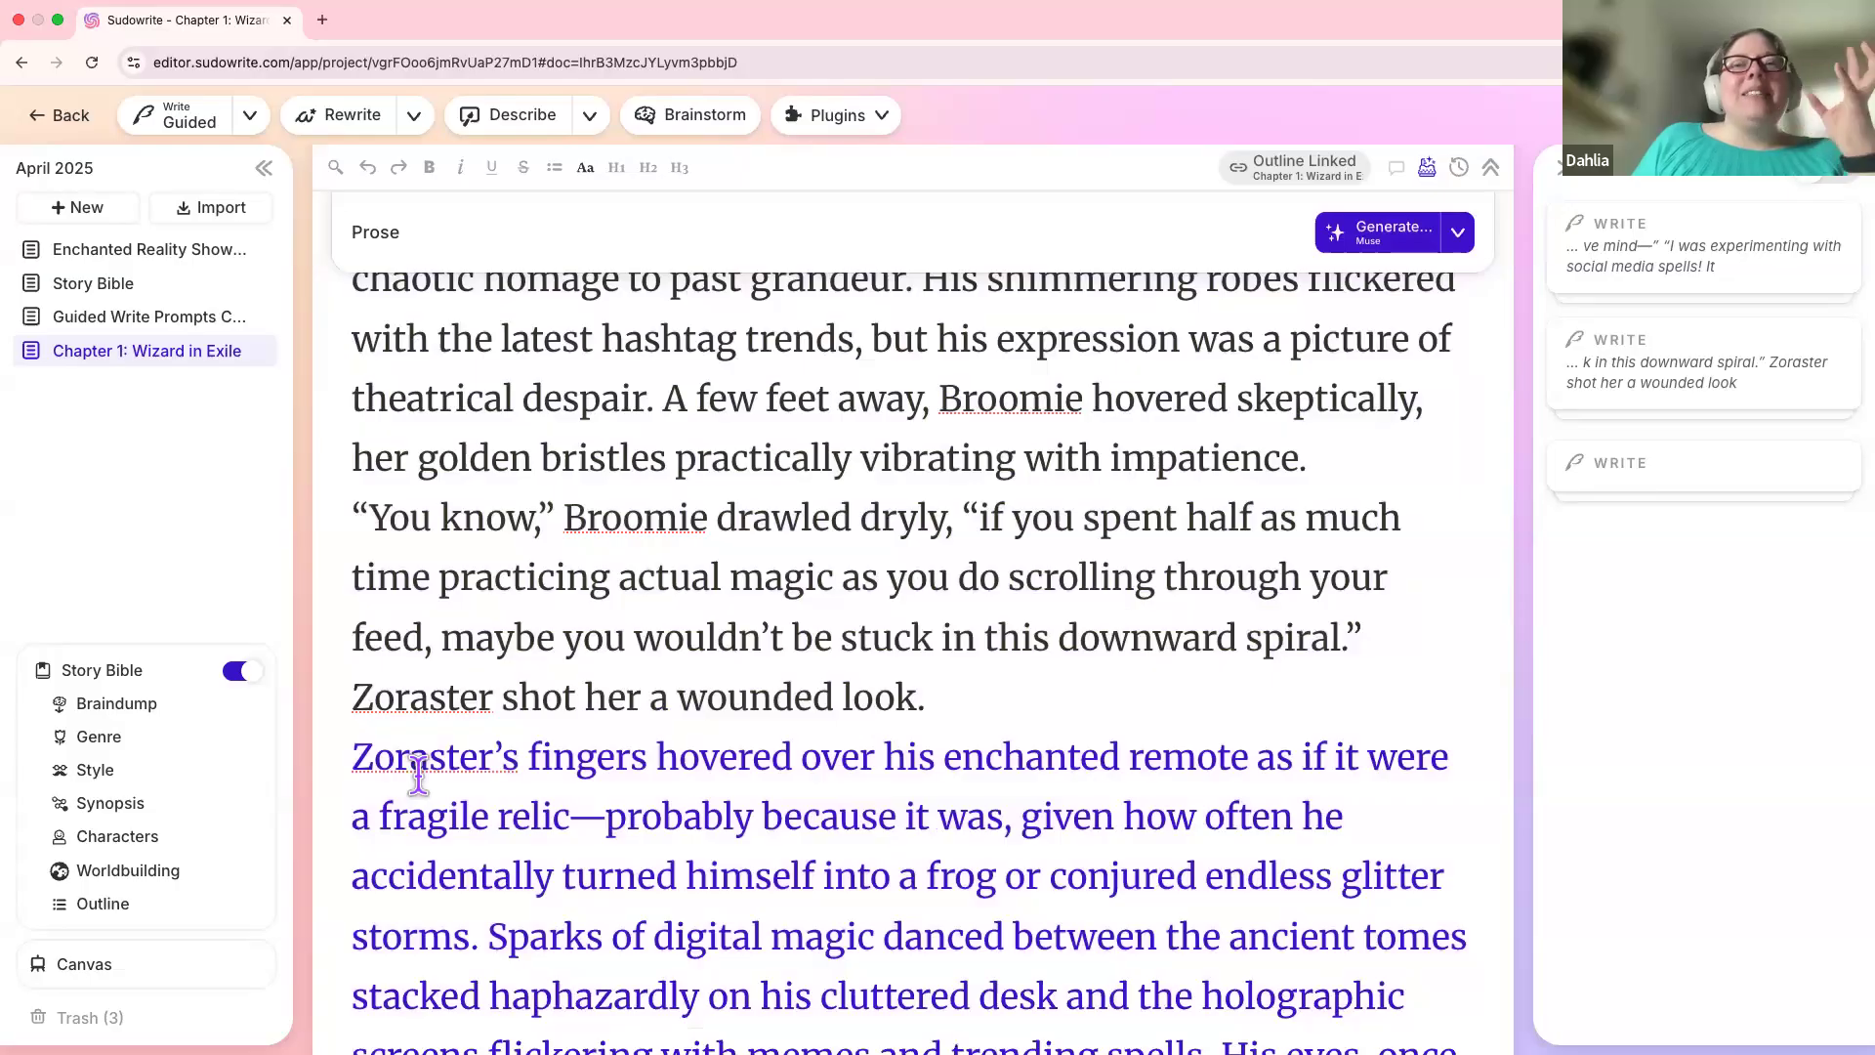
scroll(439, 727, up, 3)
scroll(440, 737, up, 8)
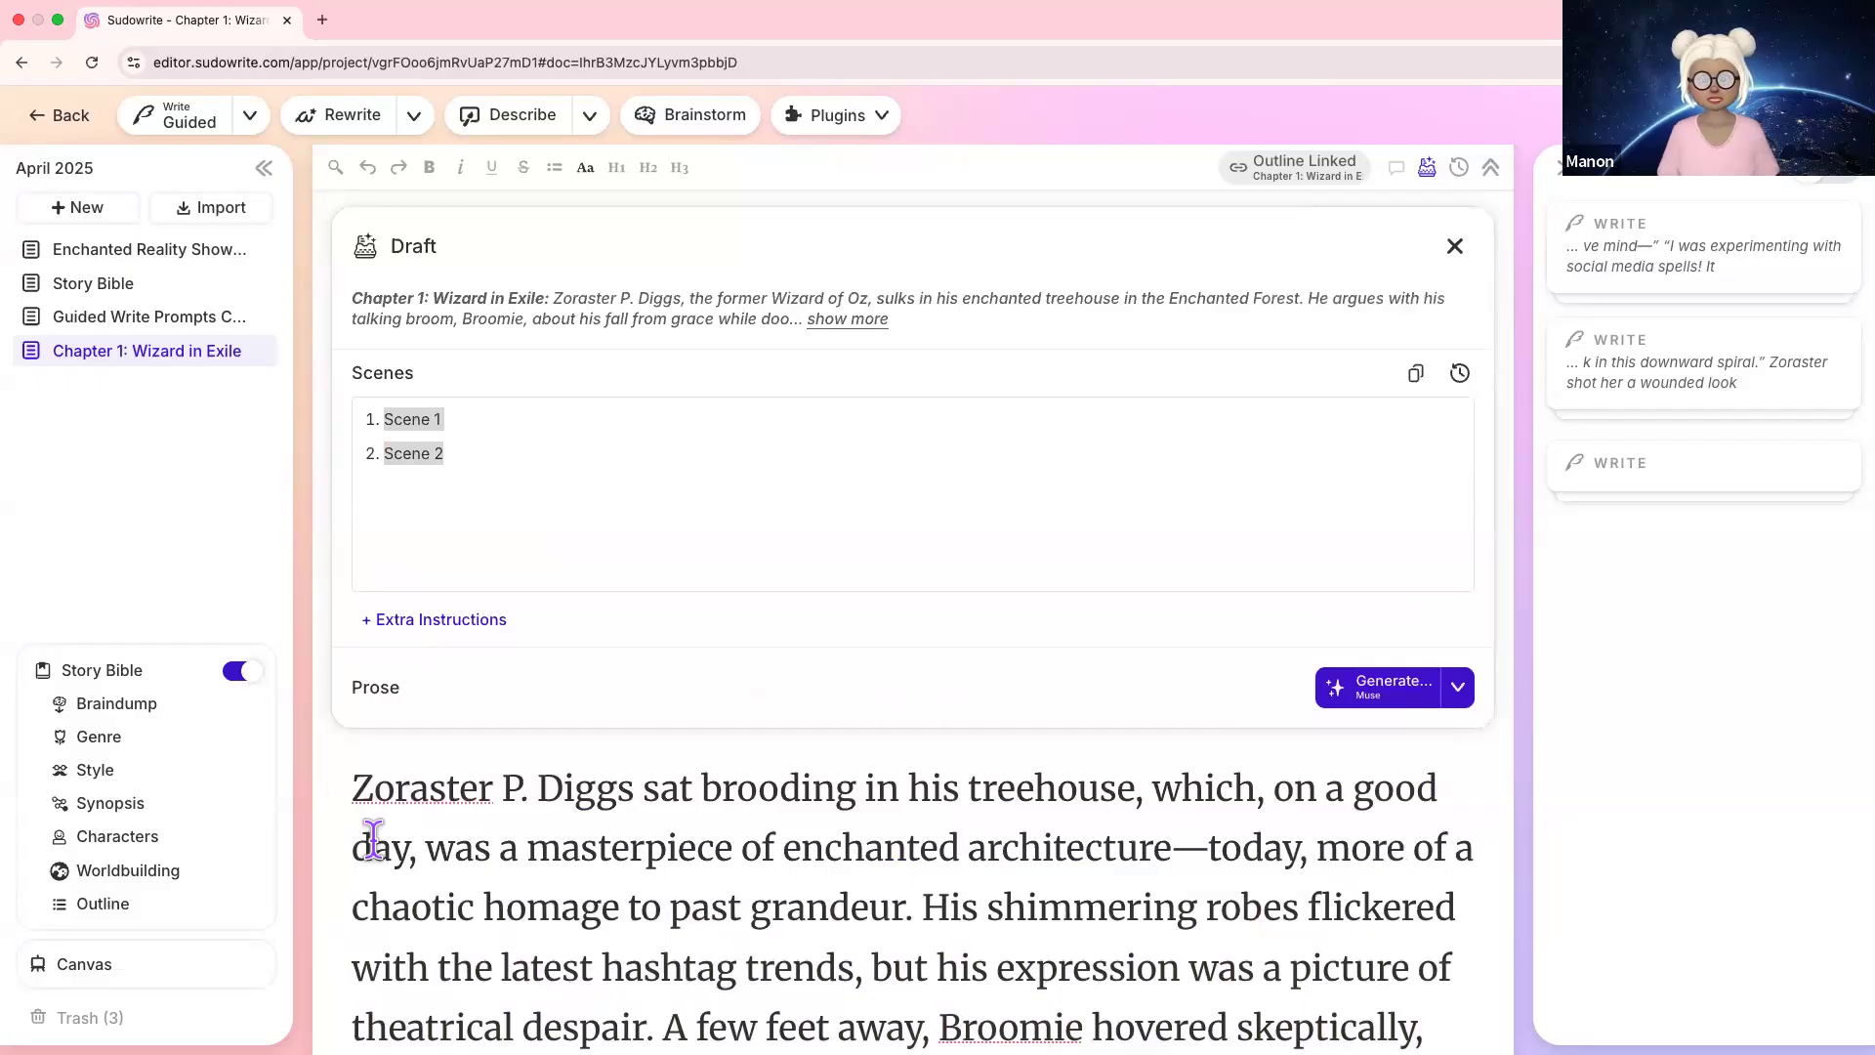
Step: Reword the first entry in the Draft's Scenes list as “Scene Directions 1”
click(506, 532)
click(461, 442)
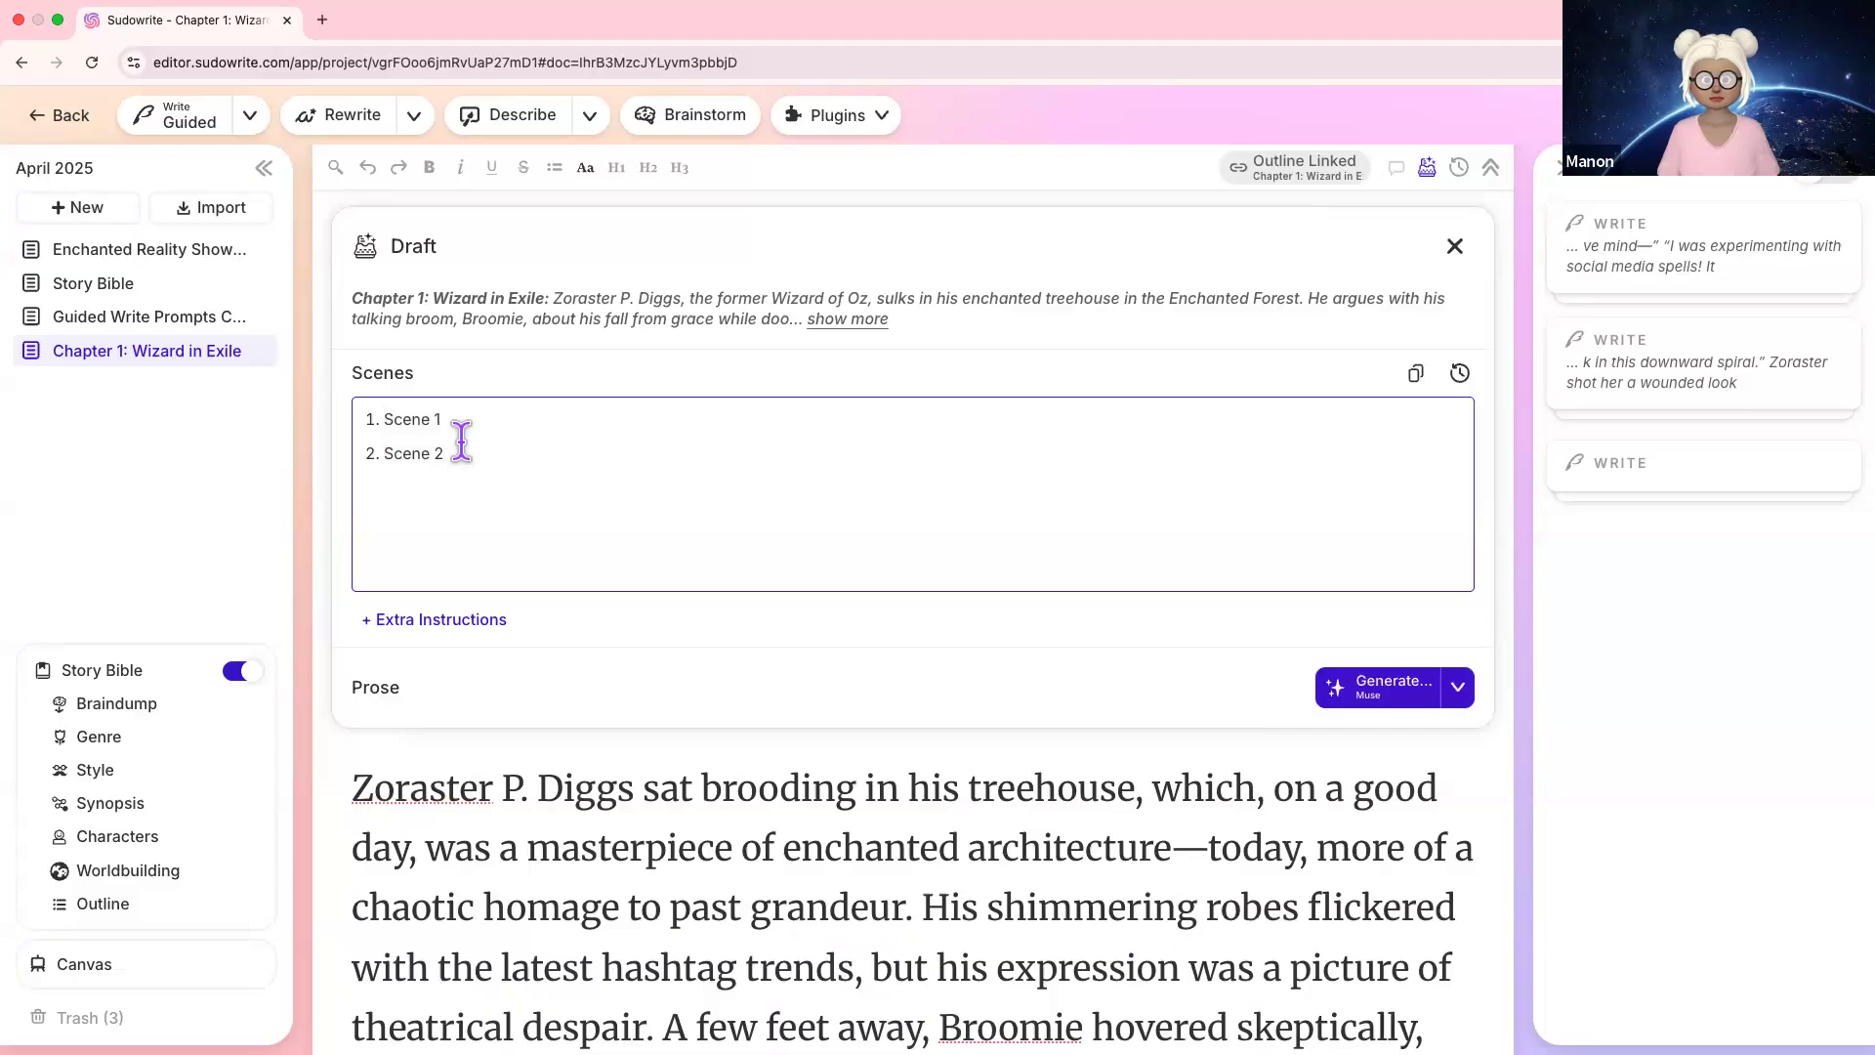
click(436, 419)
text(Directions)
Step: Highlight the Scenes heading and the chapter's whole opening paragraph in turn, and clear the paragraph selection
double_click(391, 372)
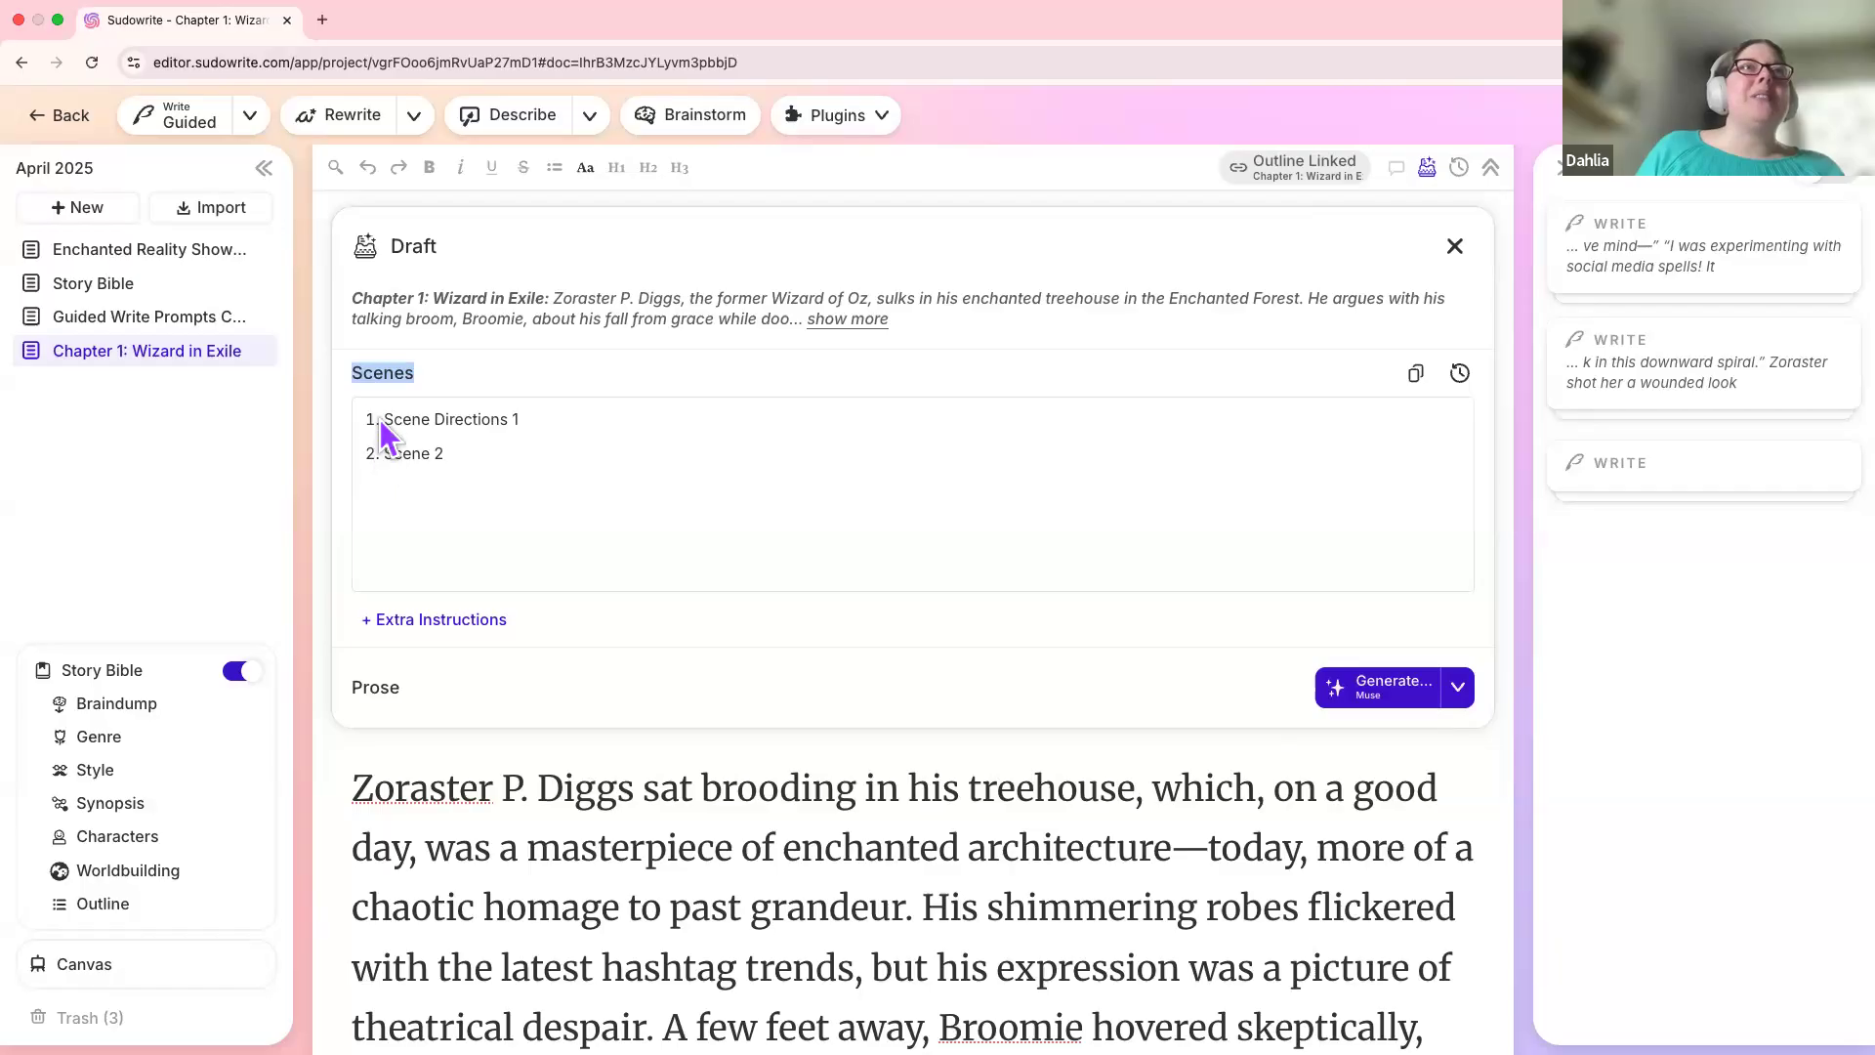
click(383, 418)
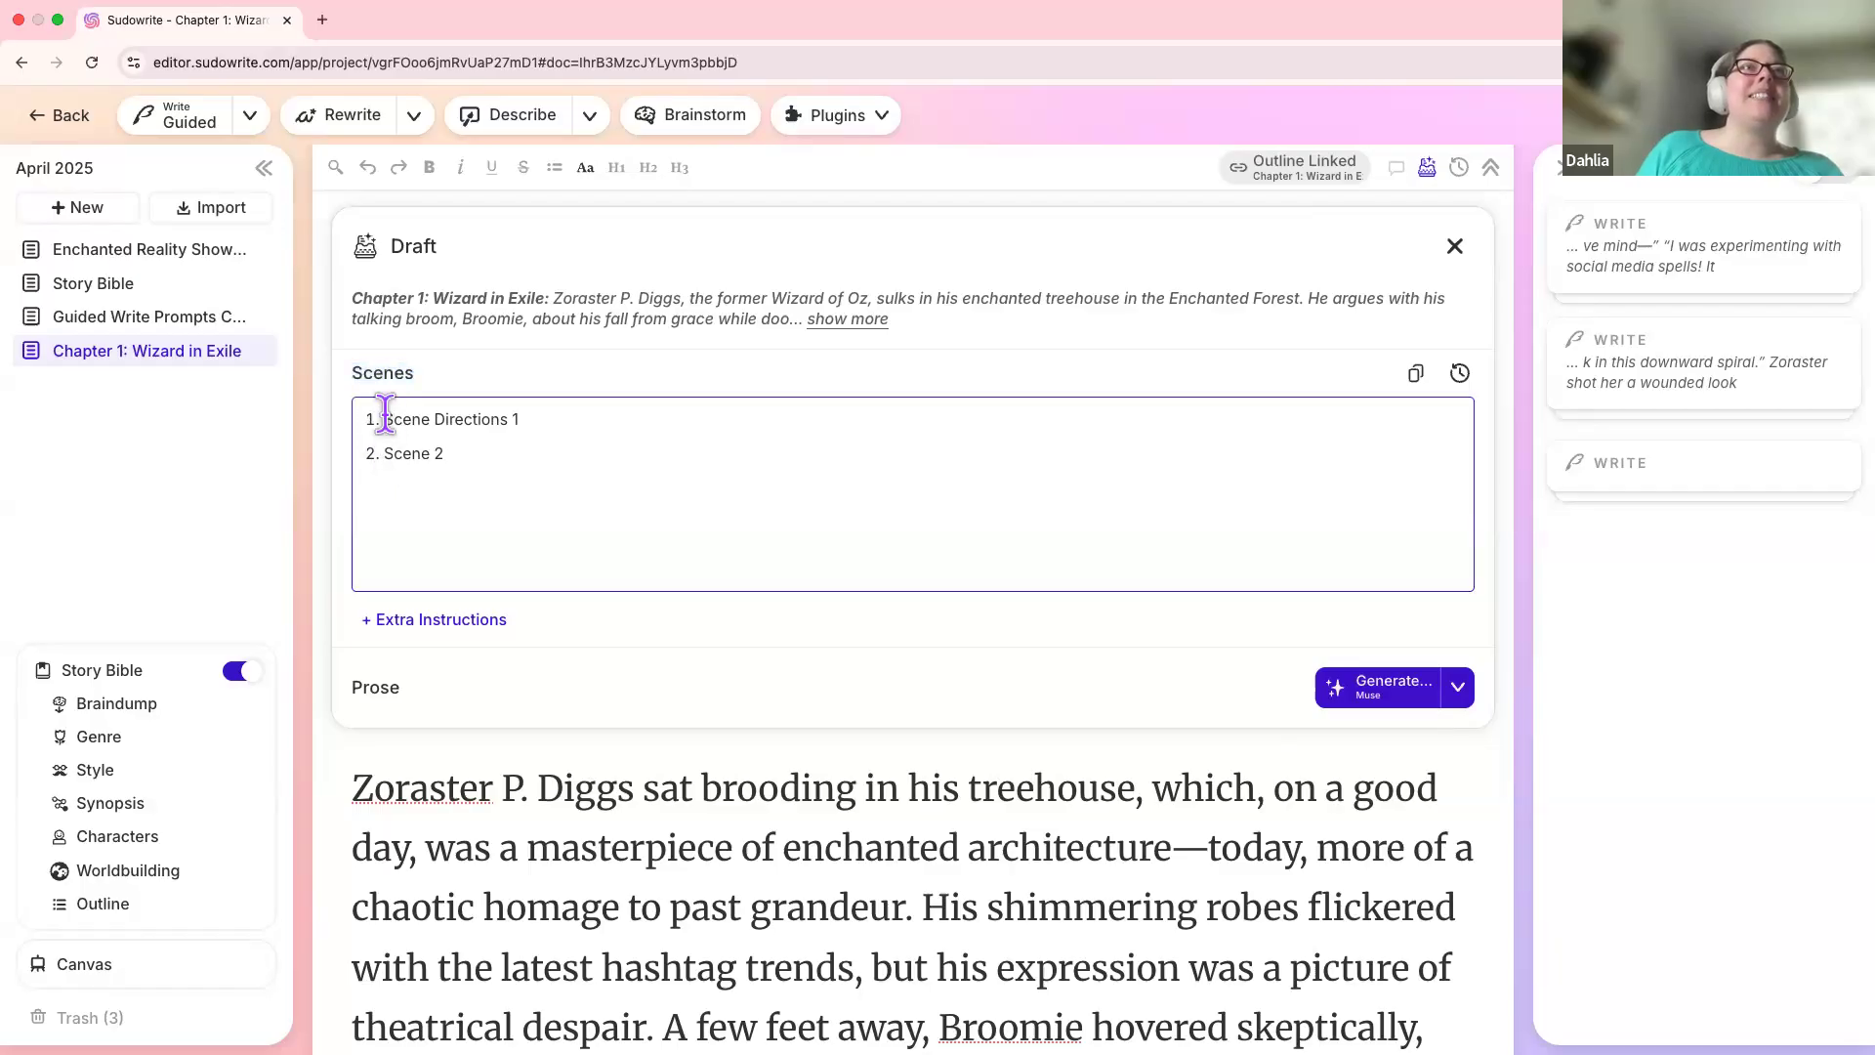
click(601, 927)
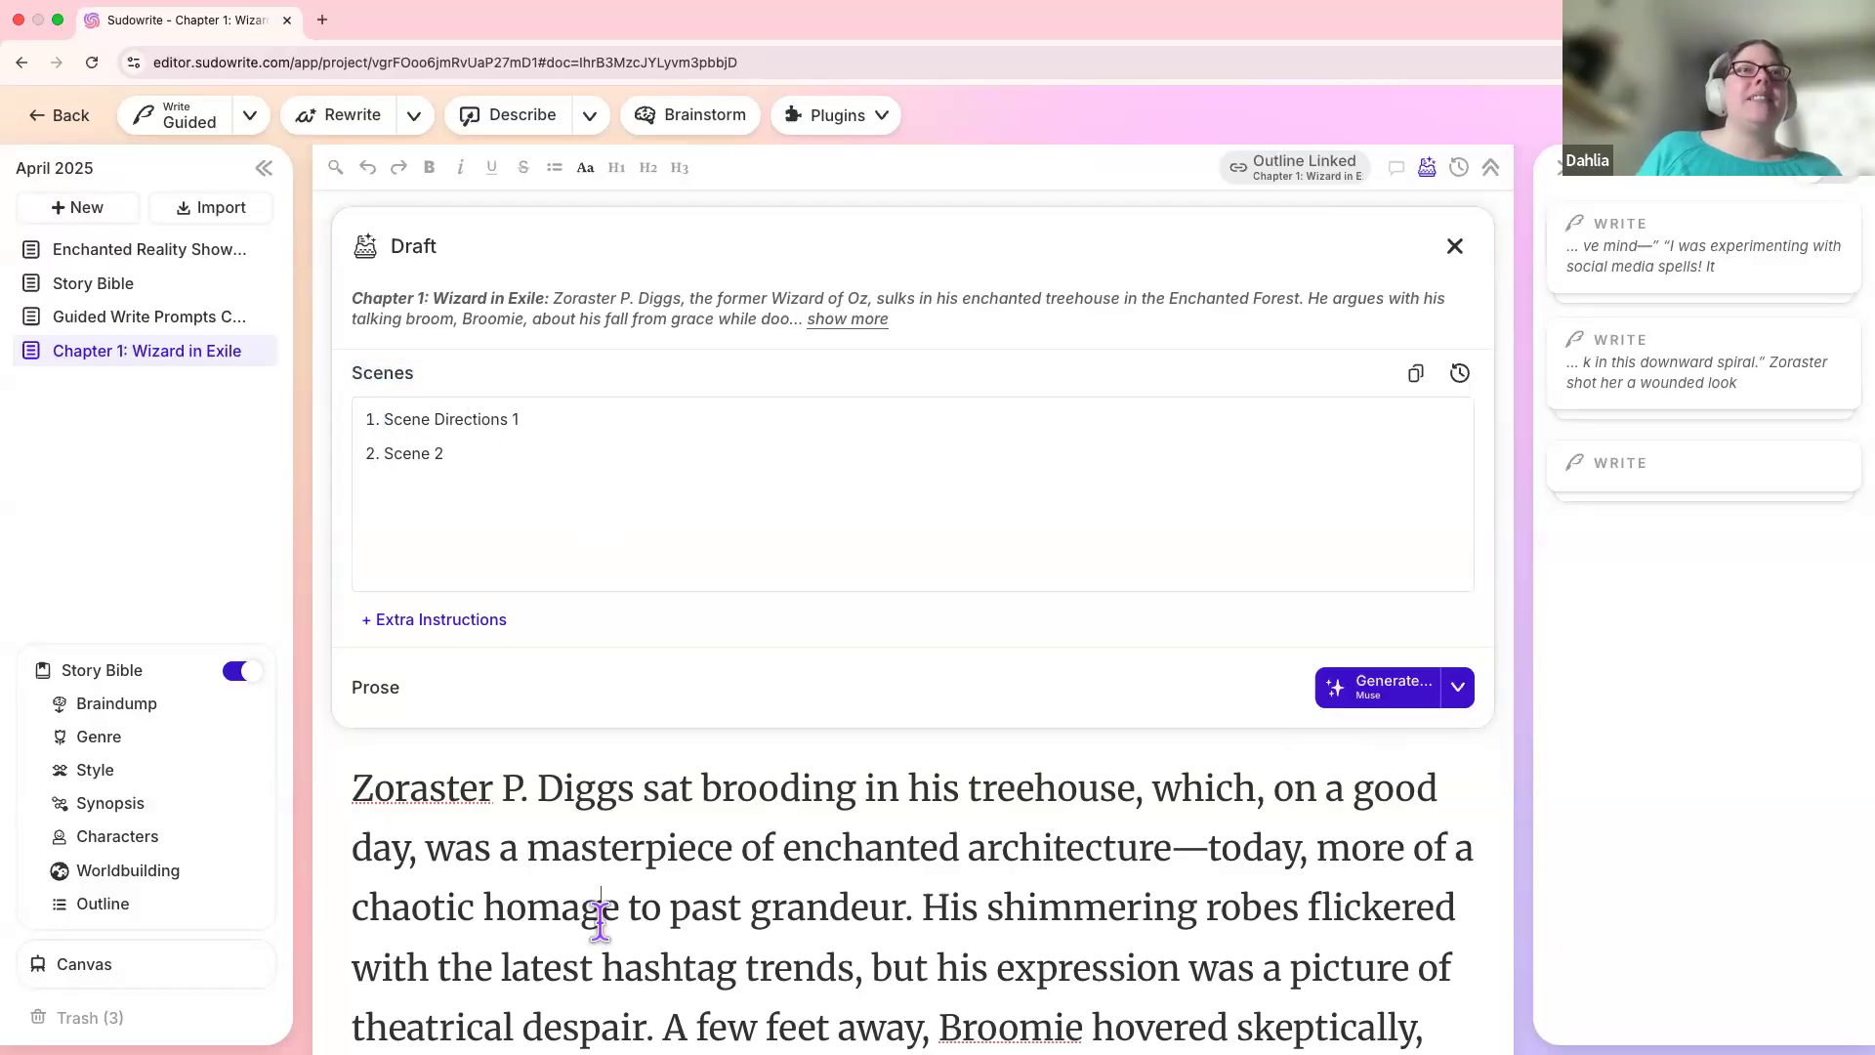
triple_click(704, 972)
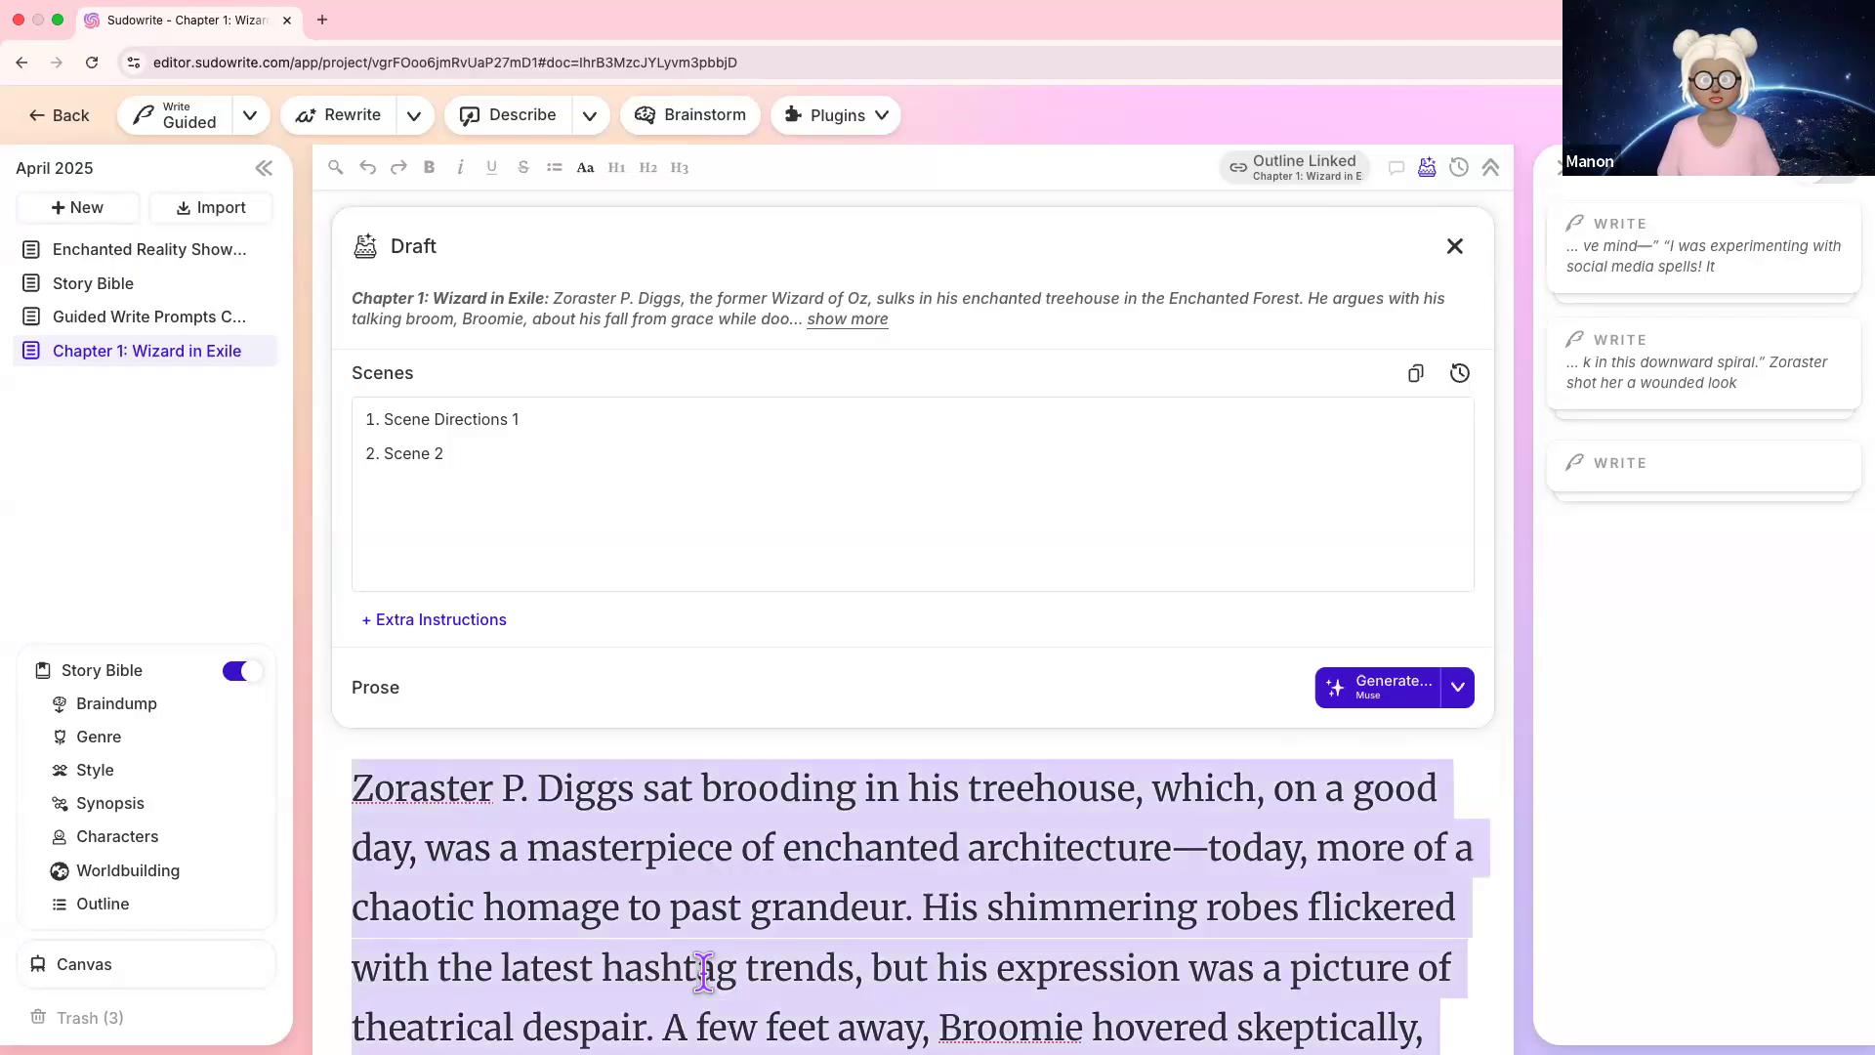
click(727, 943)
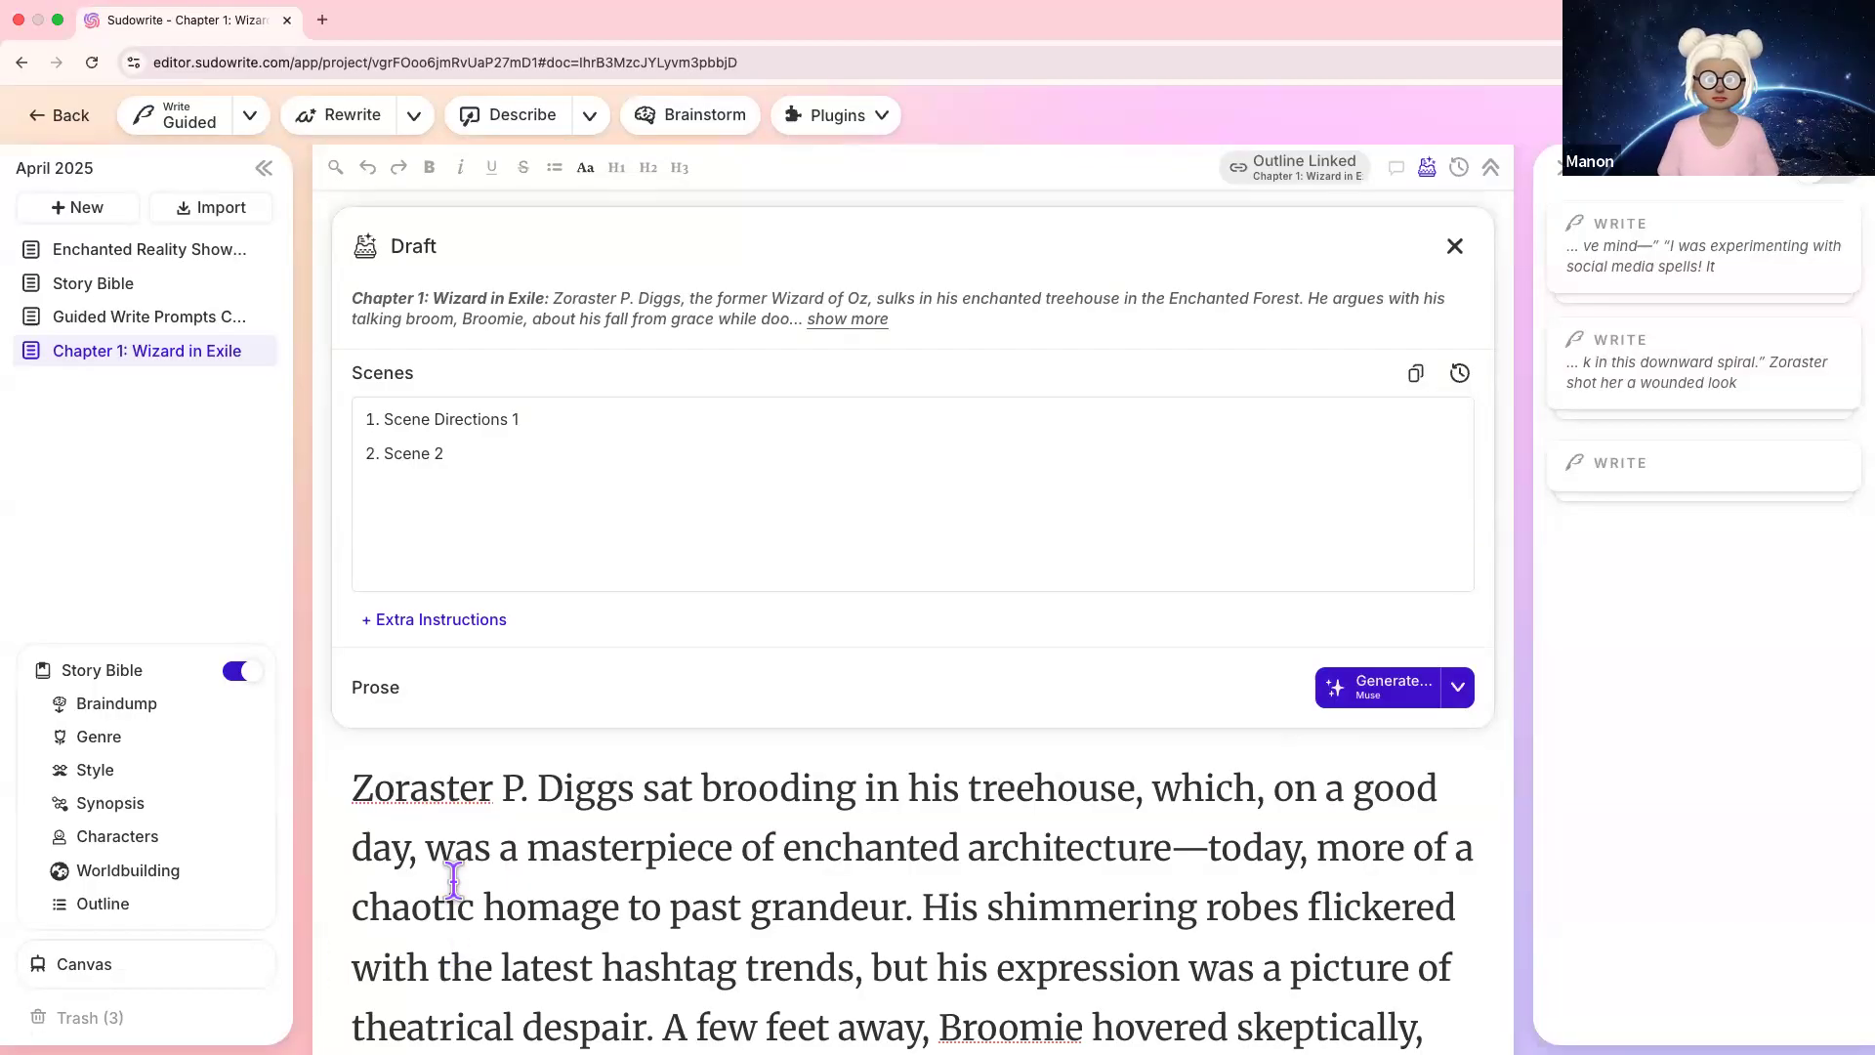
click(609, 422)
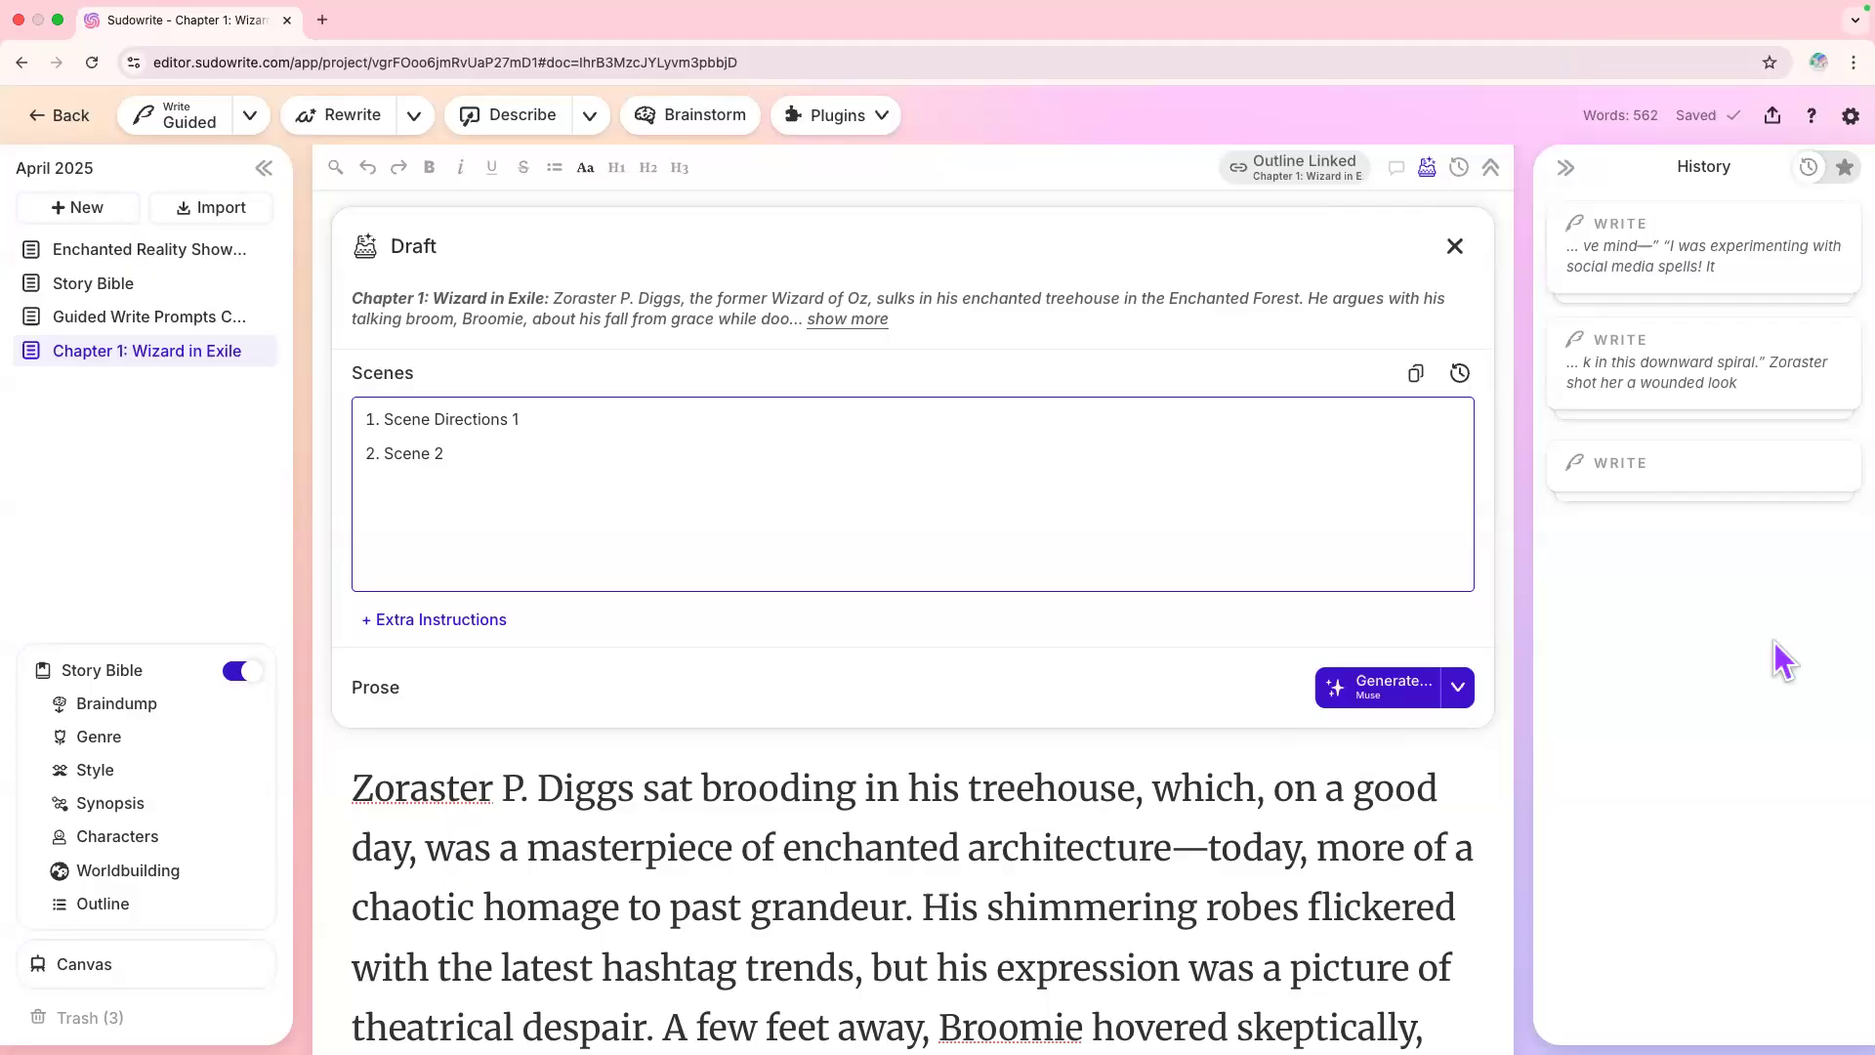
scroll(1244, 799, down, 1)
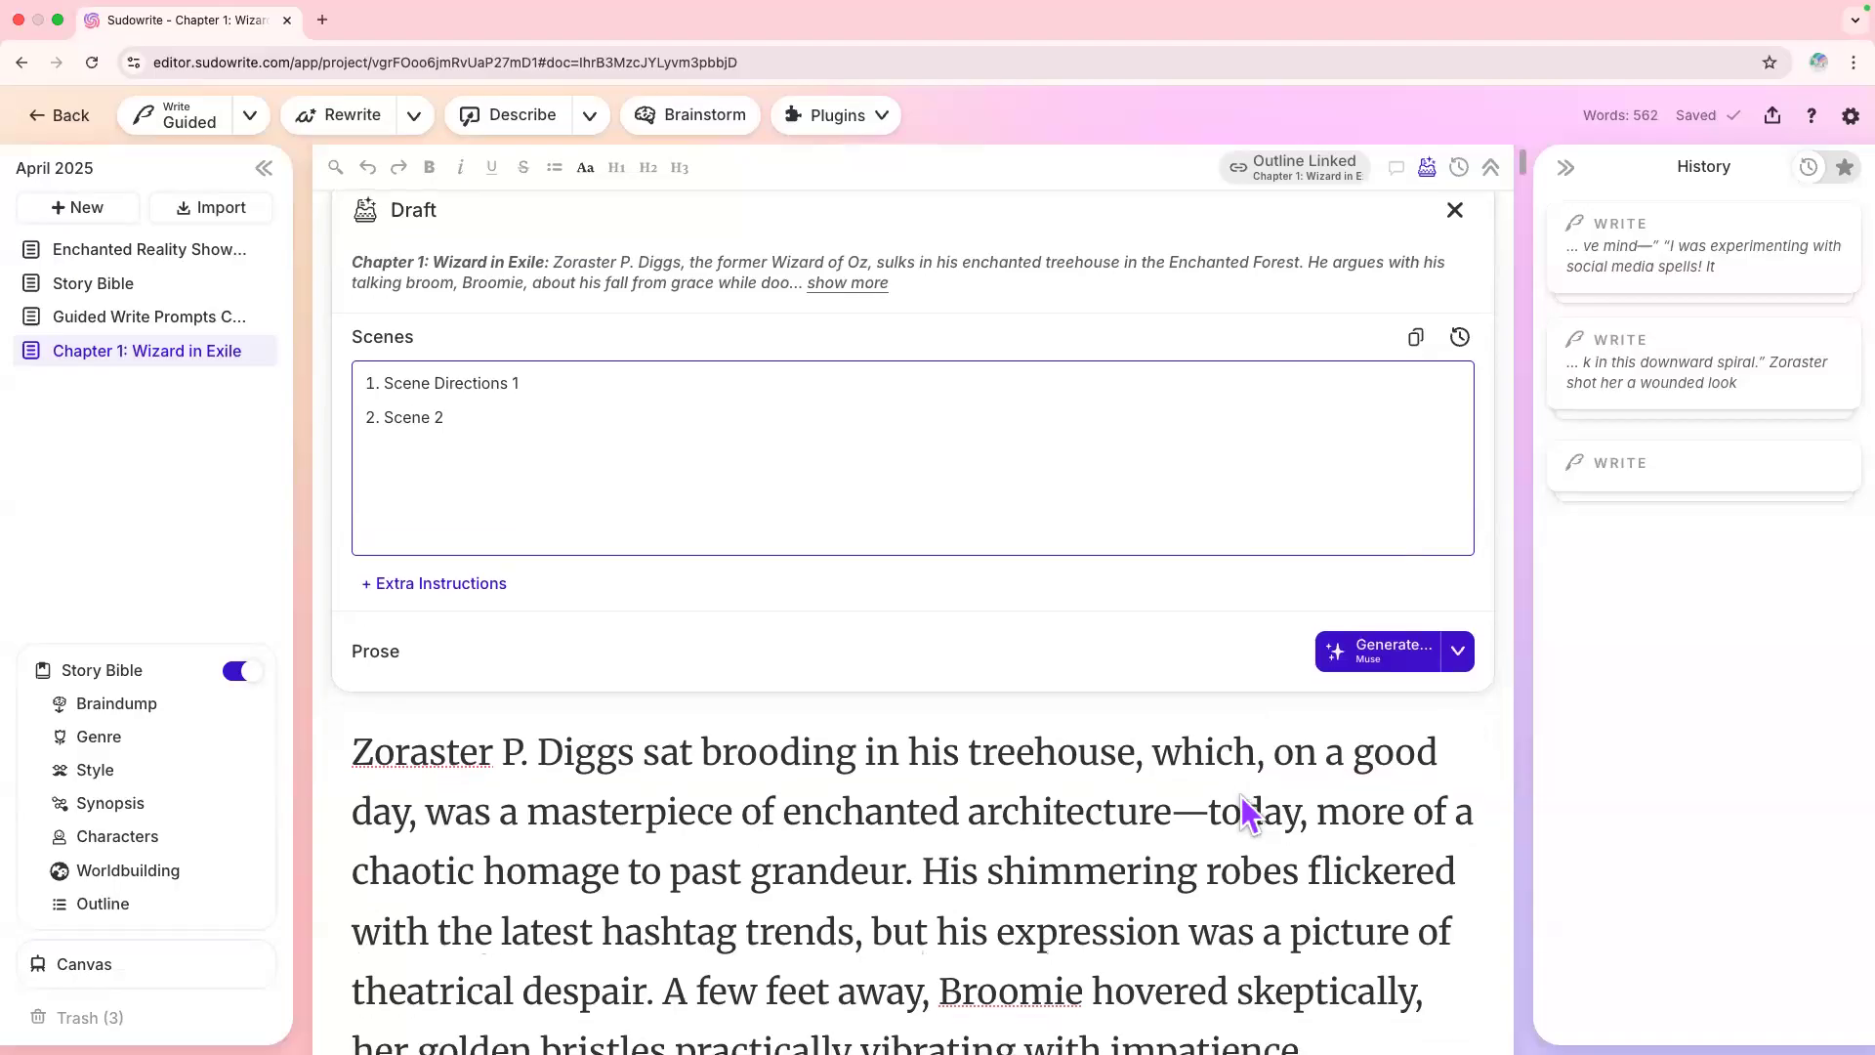
click(1208, 815)
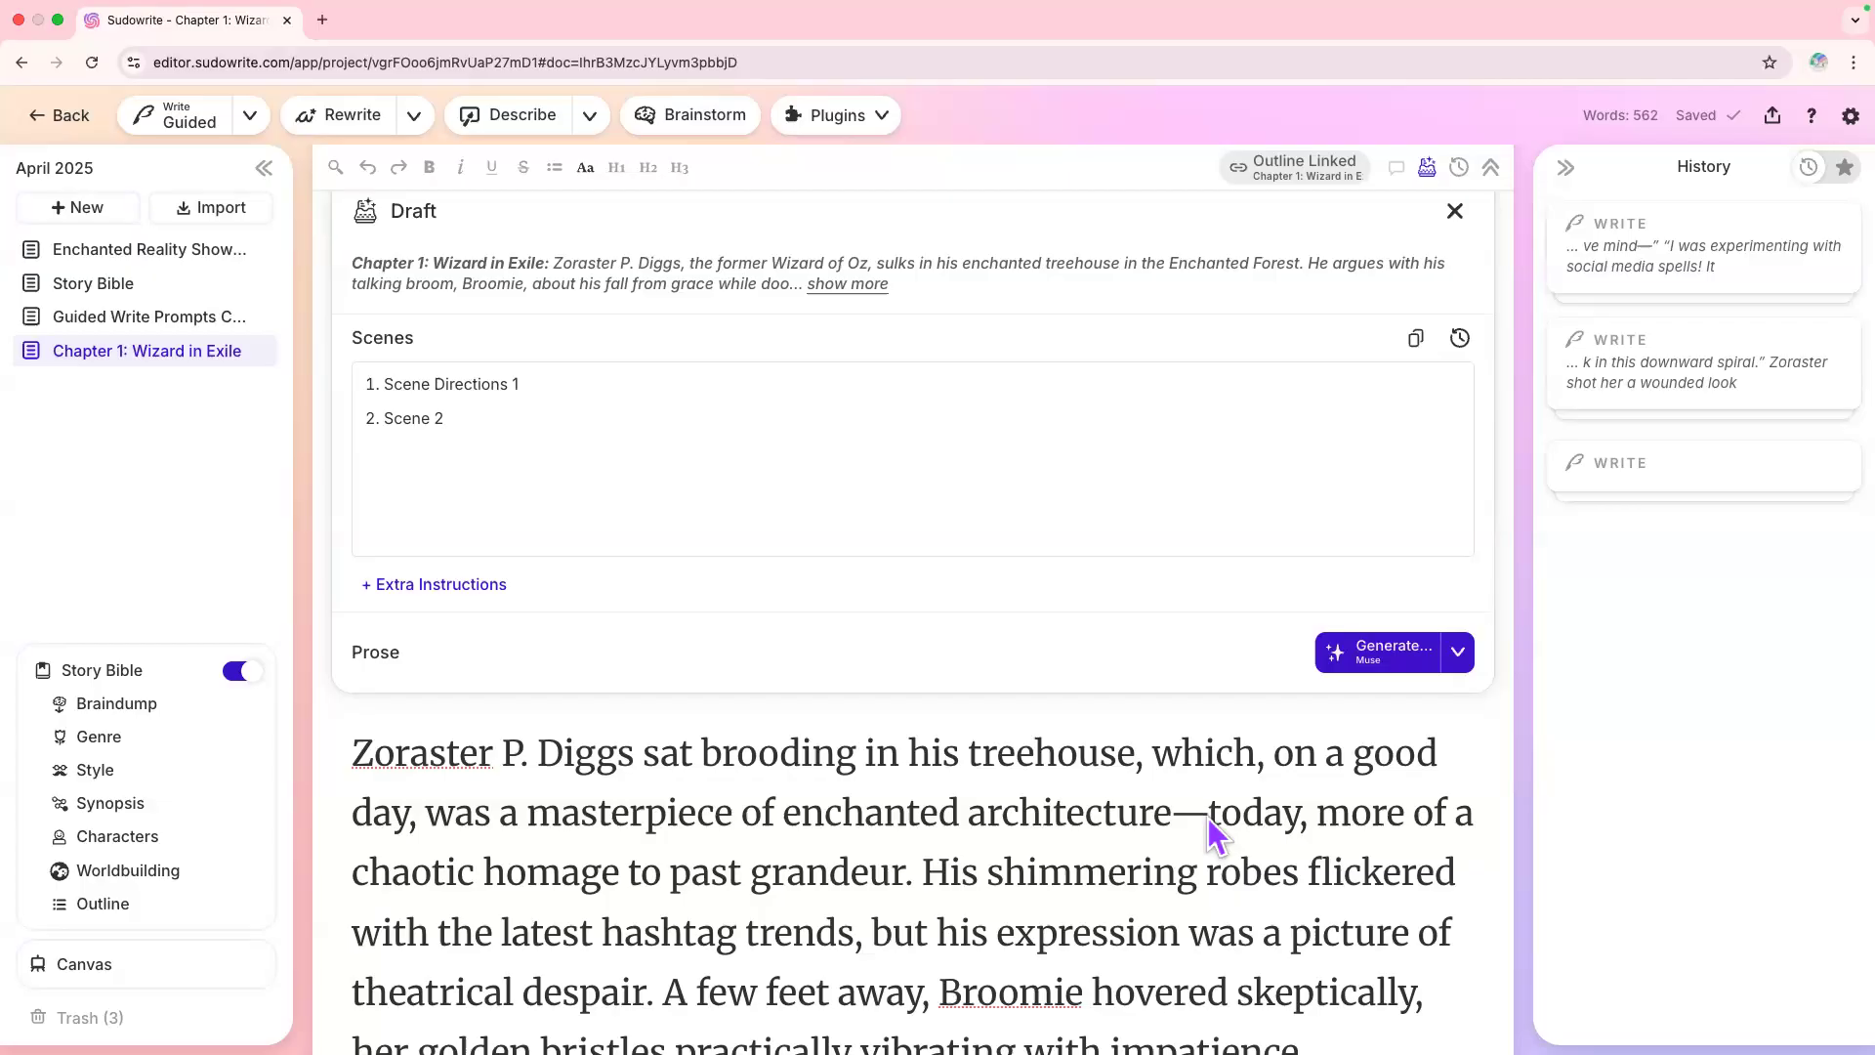
scroll(1208, 817, down, 2)
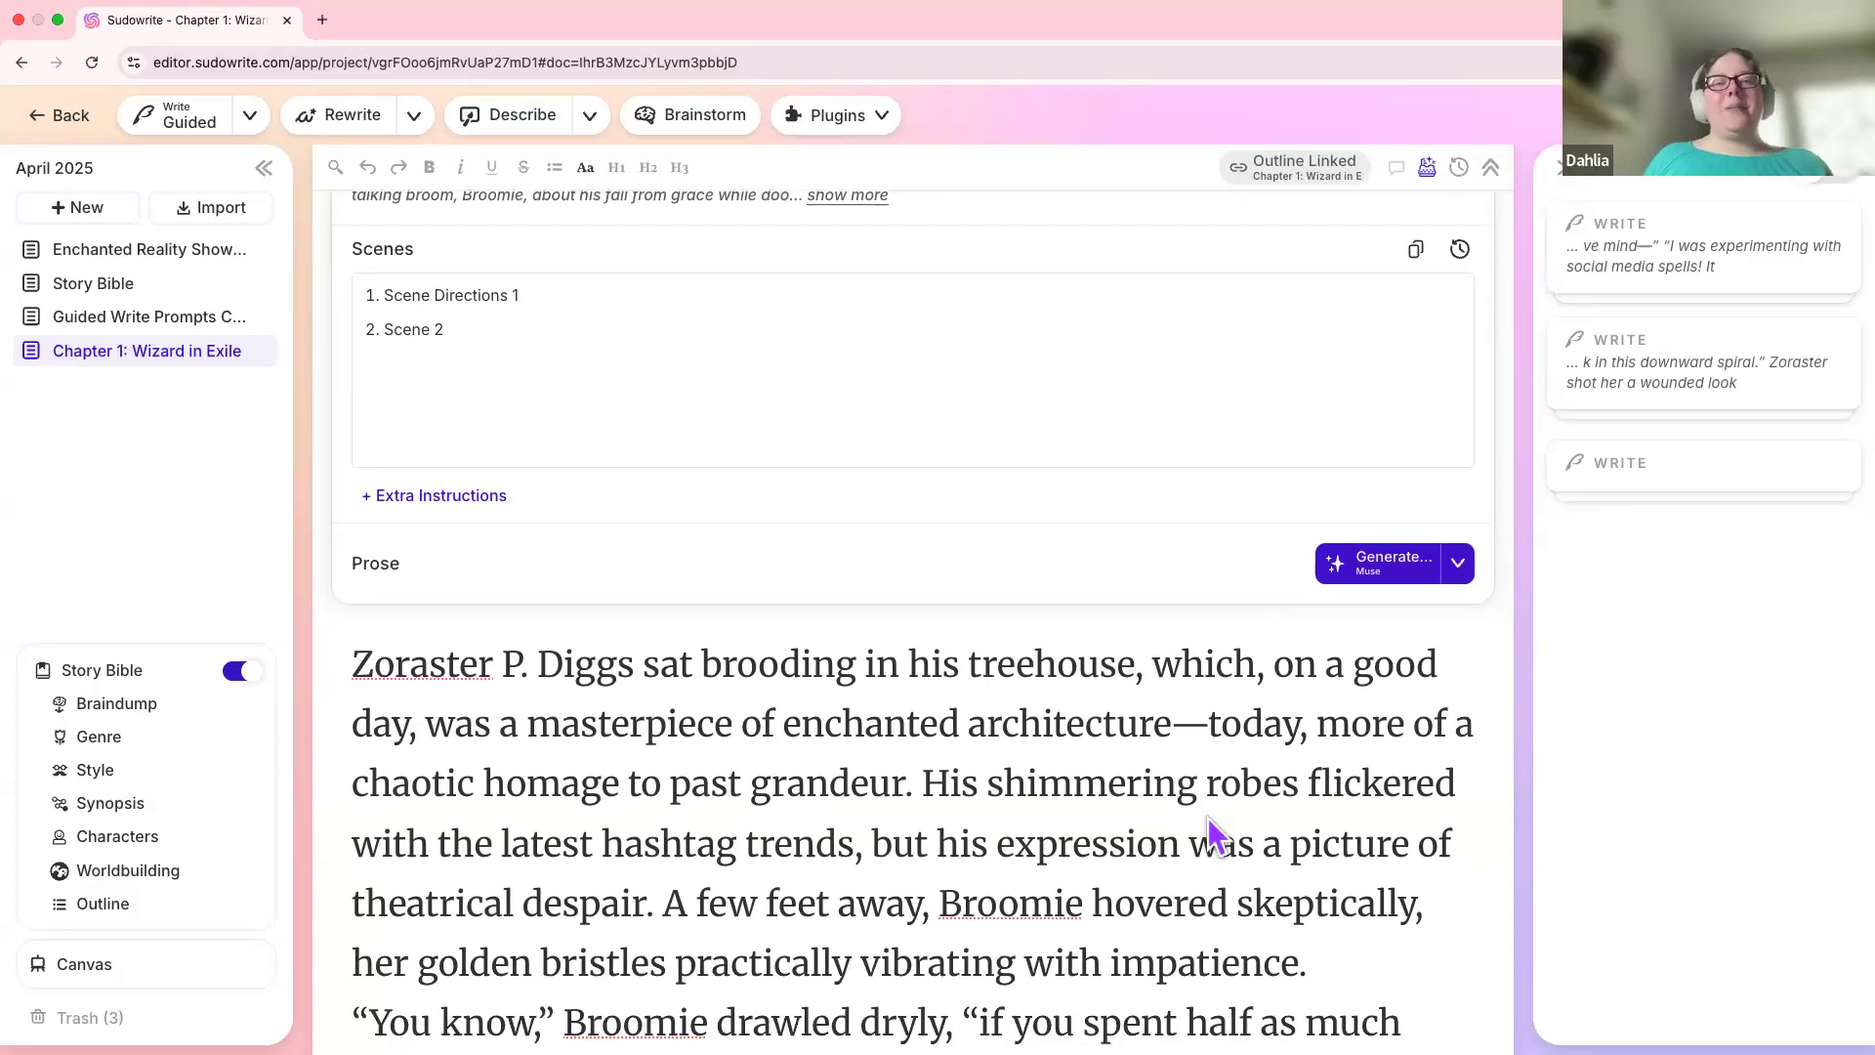